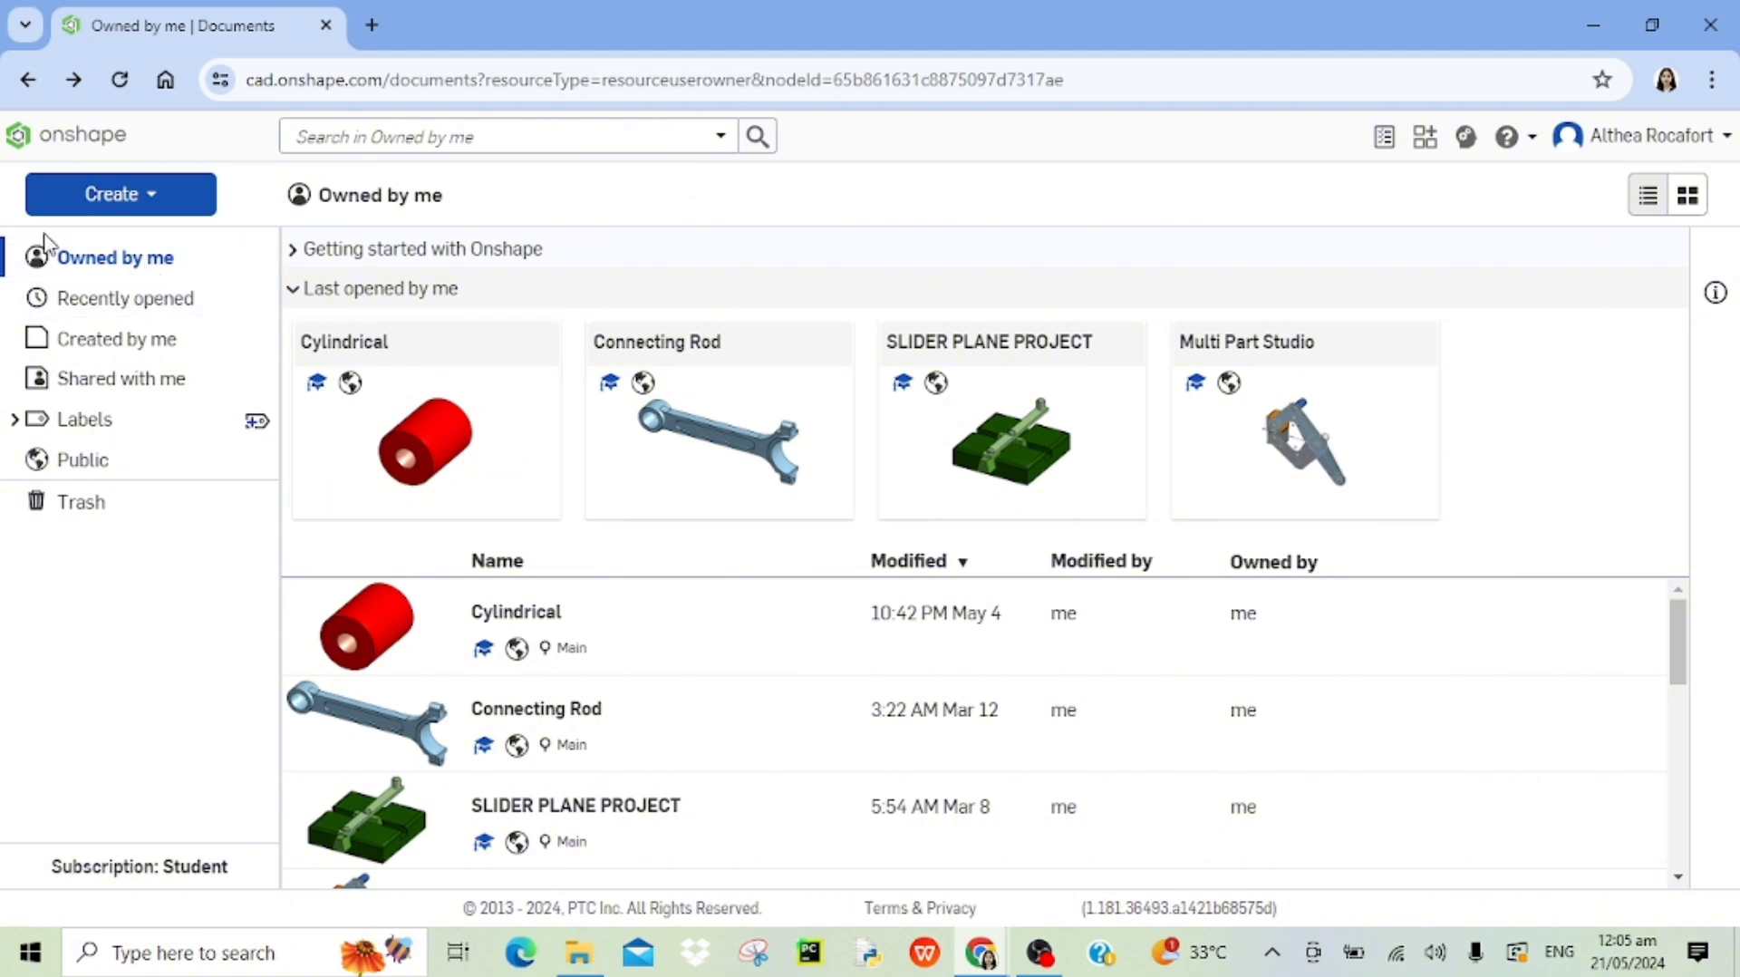
# Create a new document named Train Body.
pyautogui.click(115, 208)
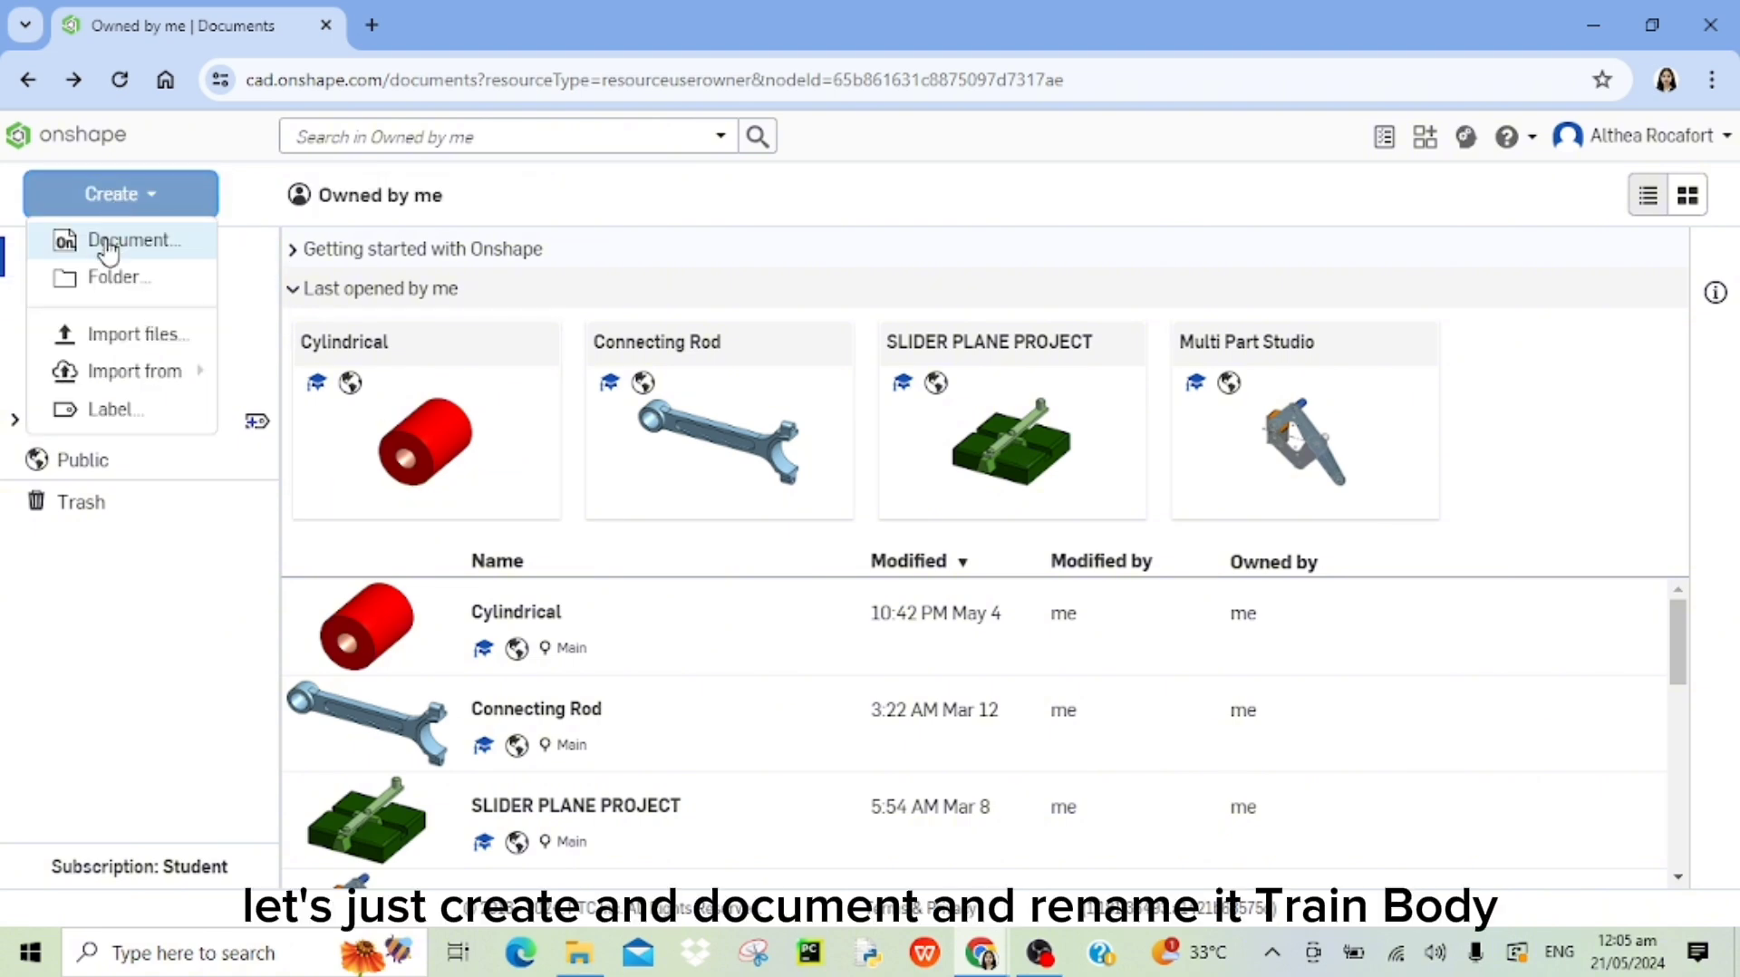
pyautogui.click(107, 240)
pyautogui.press('BackSpace')
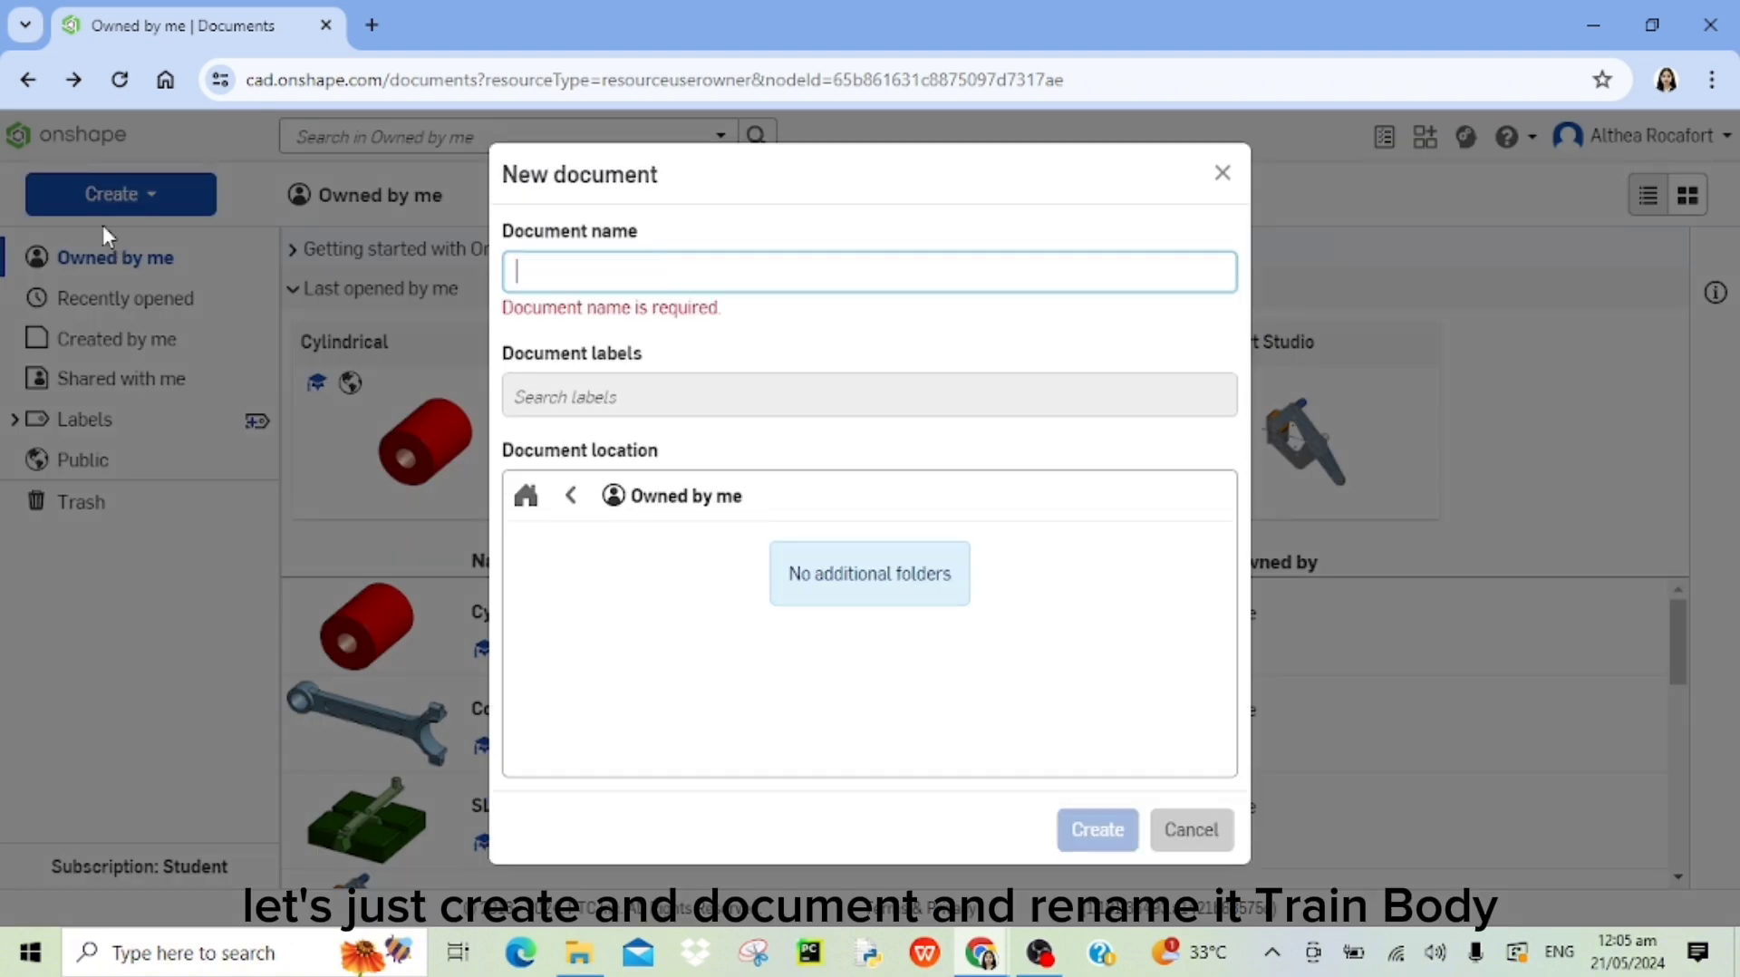
pyautogui.write('Train Body')
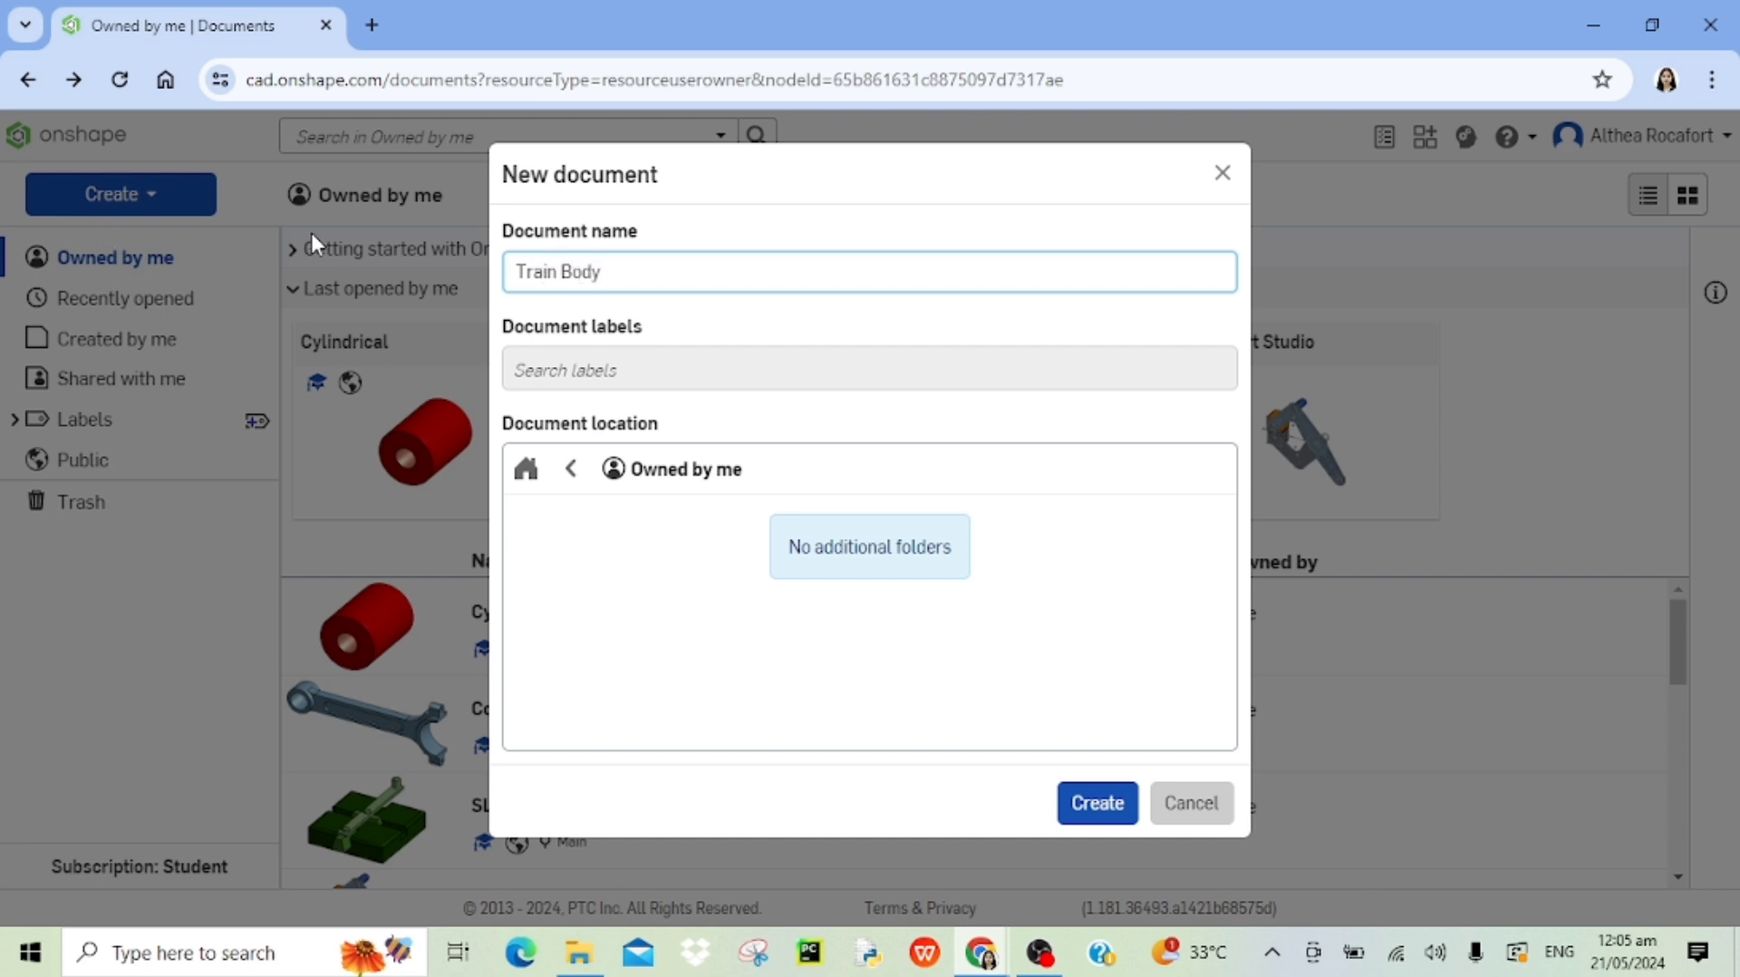
pyautogui.click(1078, 804)
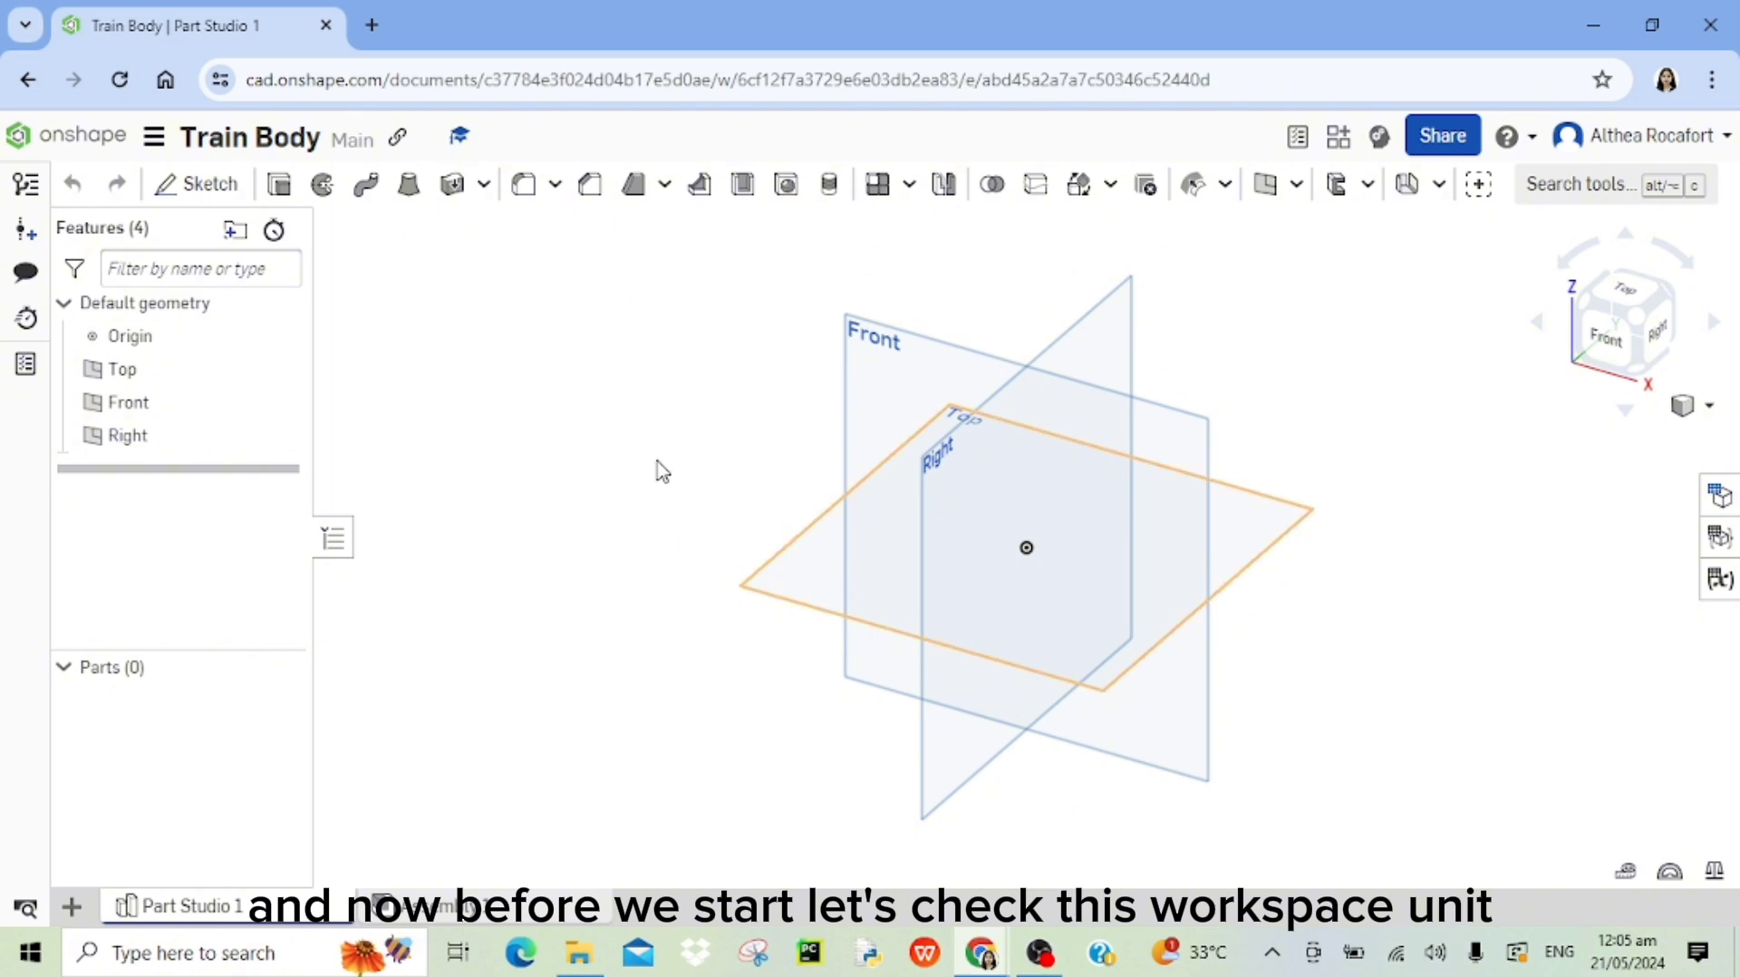
# Check the default length unit in the workspace units and accept the settings.
pyautogui.click(154, 137)
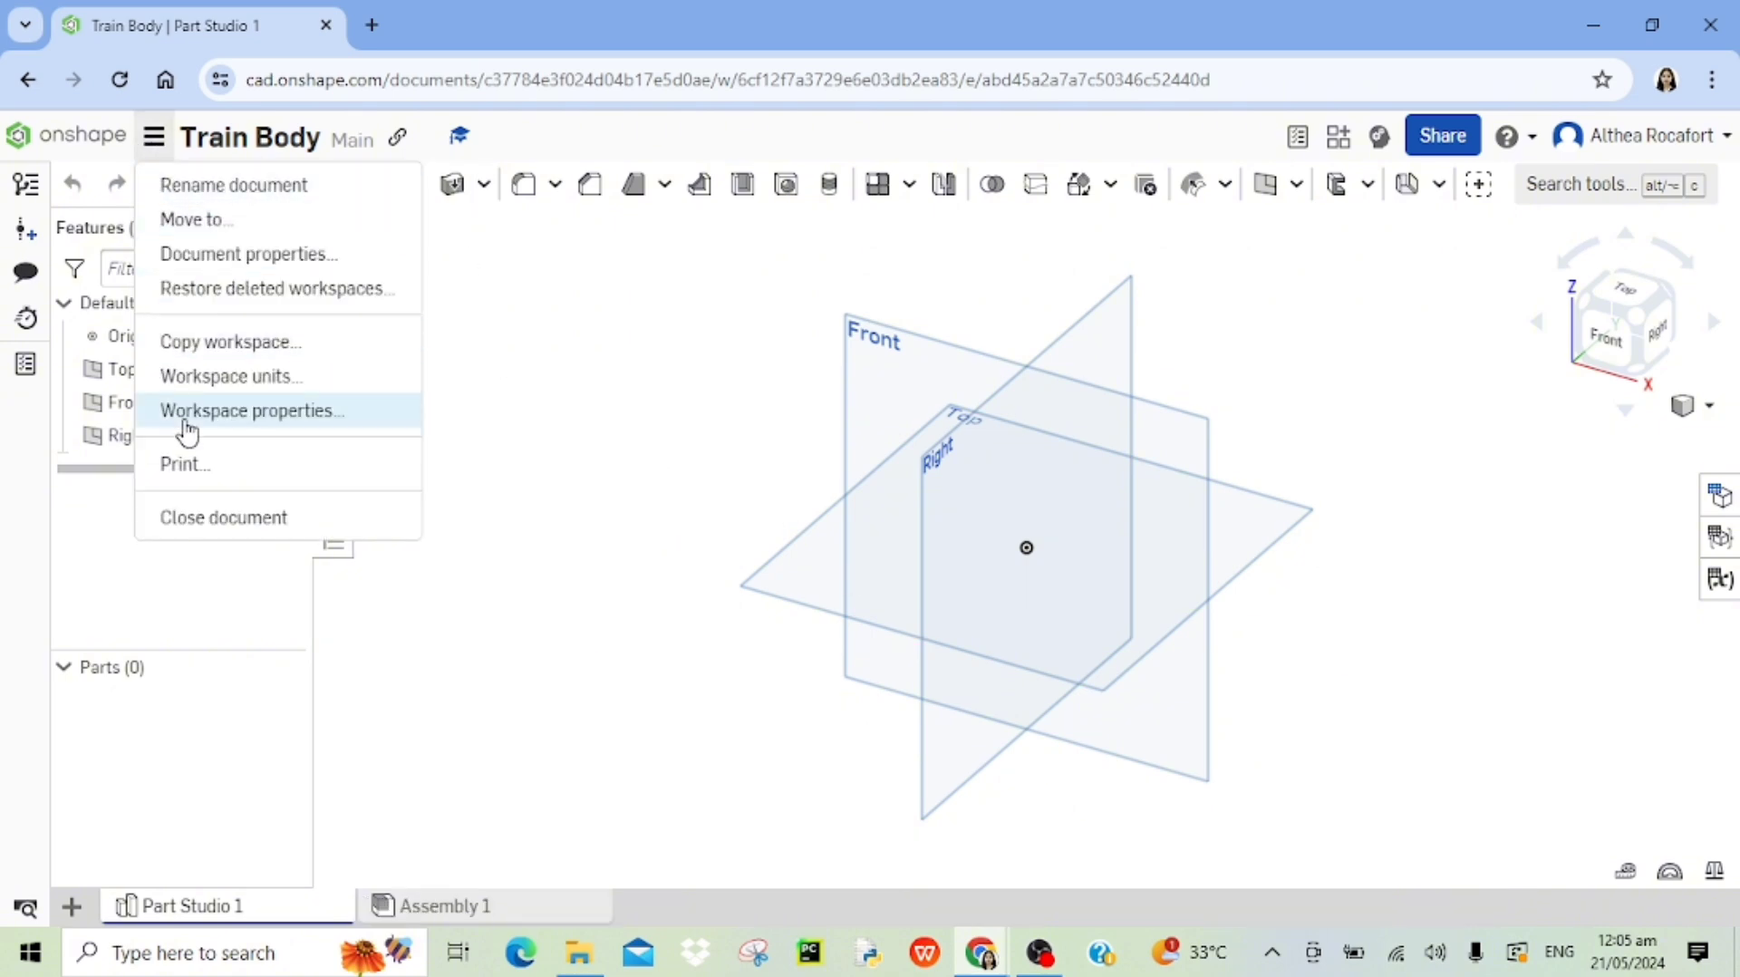
pyautogui.click(192, 378)
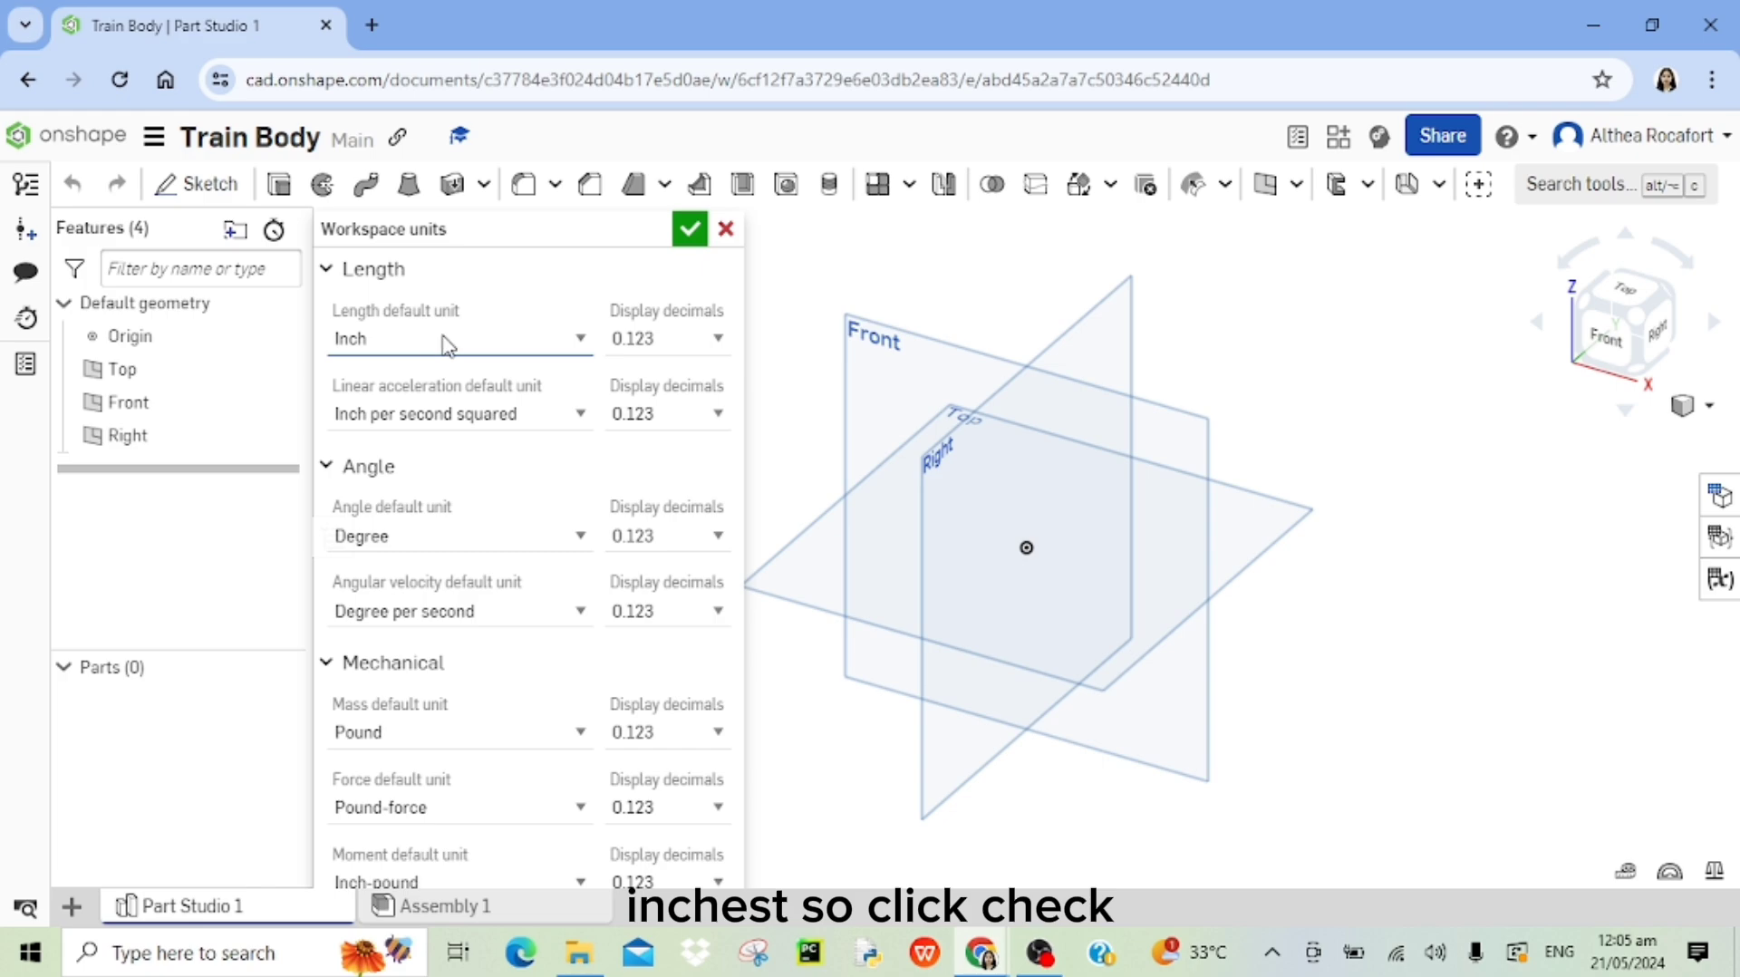
pyautogui.click(693, 234)
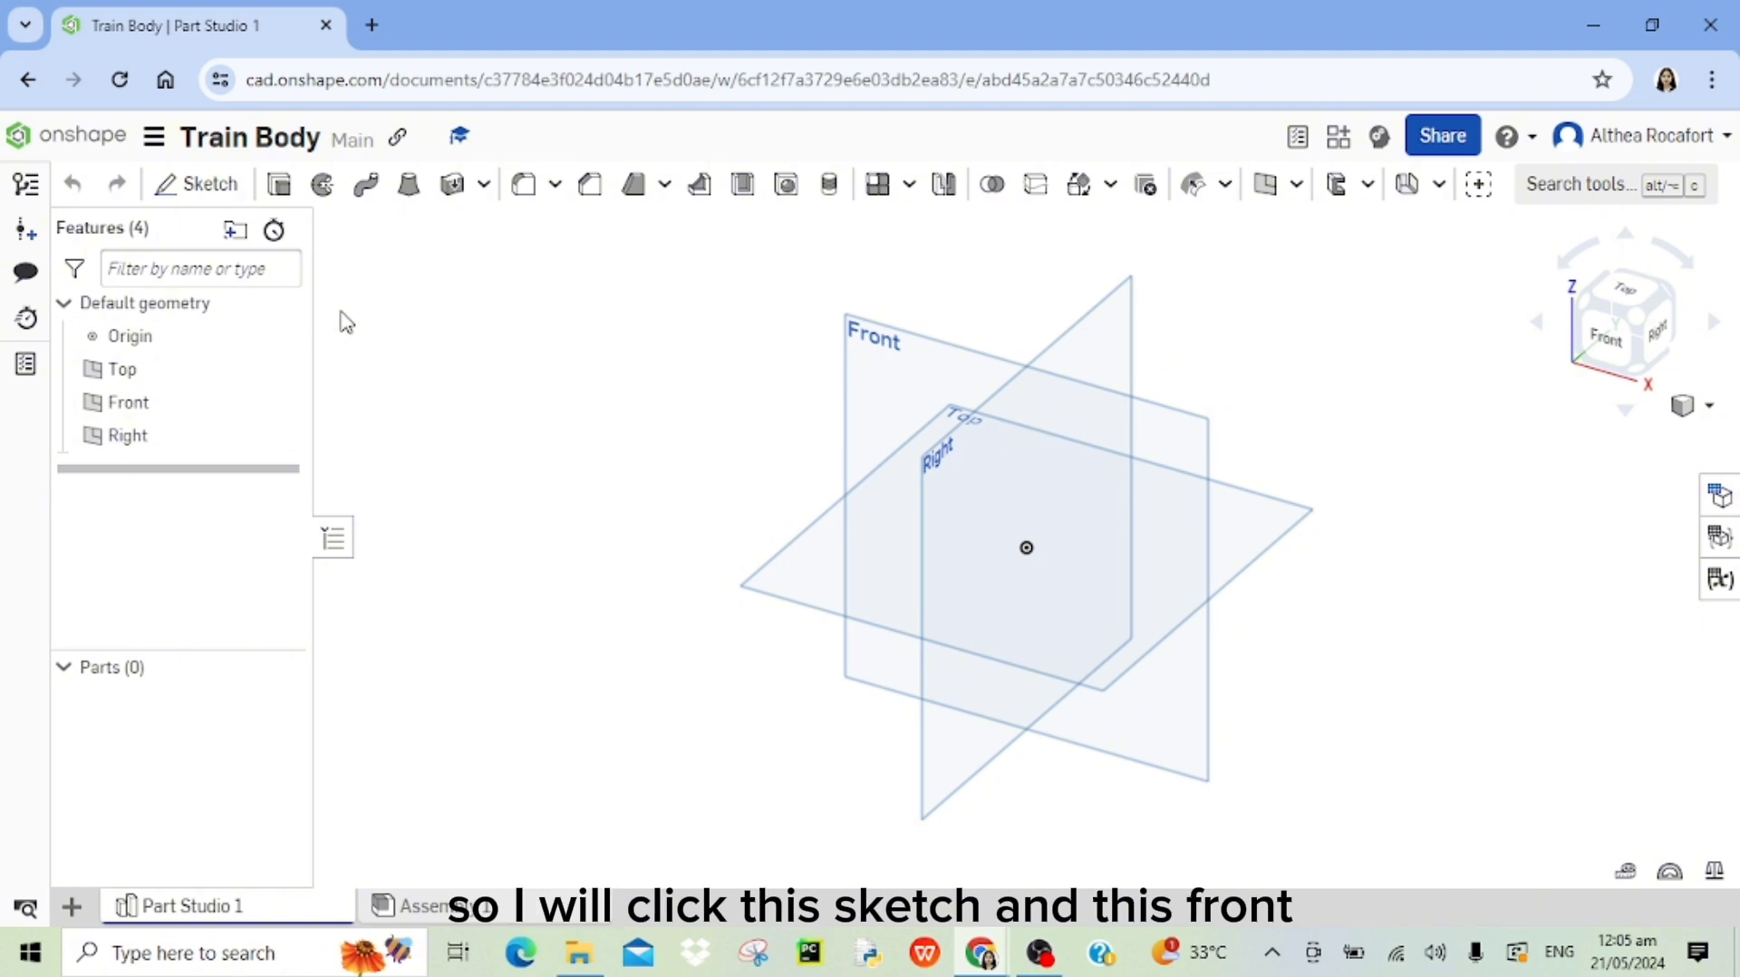
# Start a sketch on the Front plane, hide the Top and Right planes, and face the Front view.
pyautogui.click(211, 179)
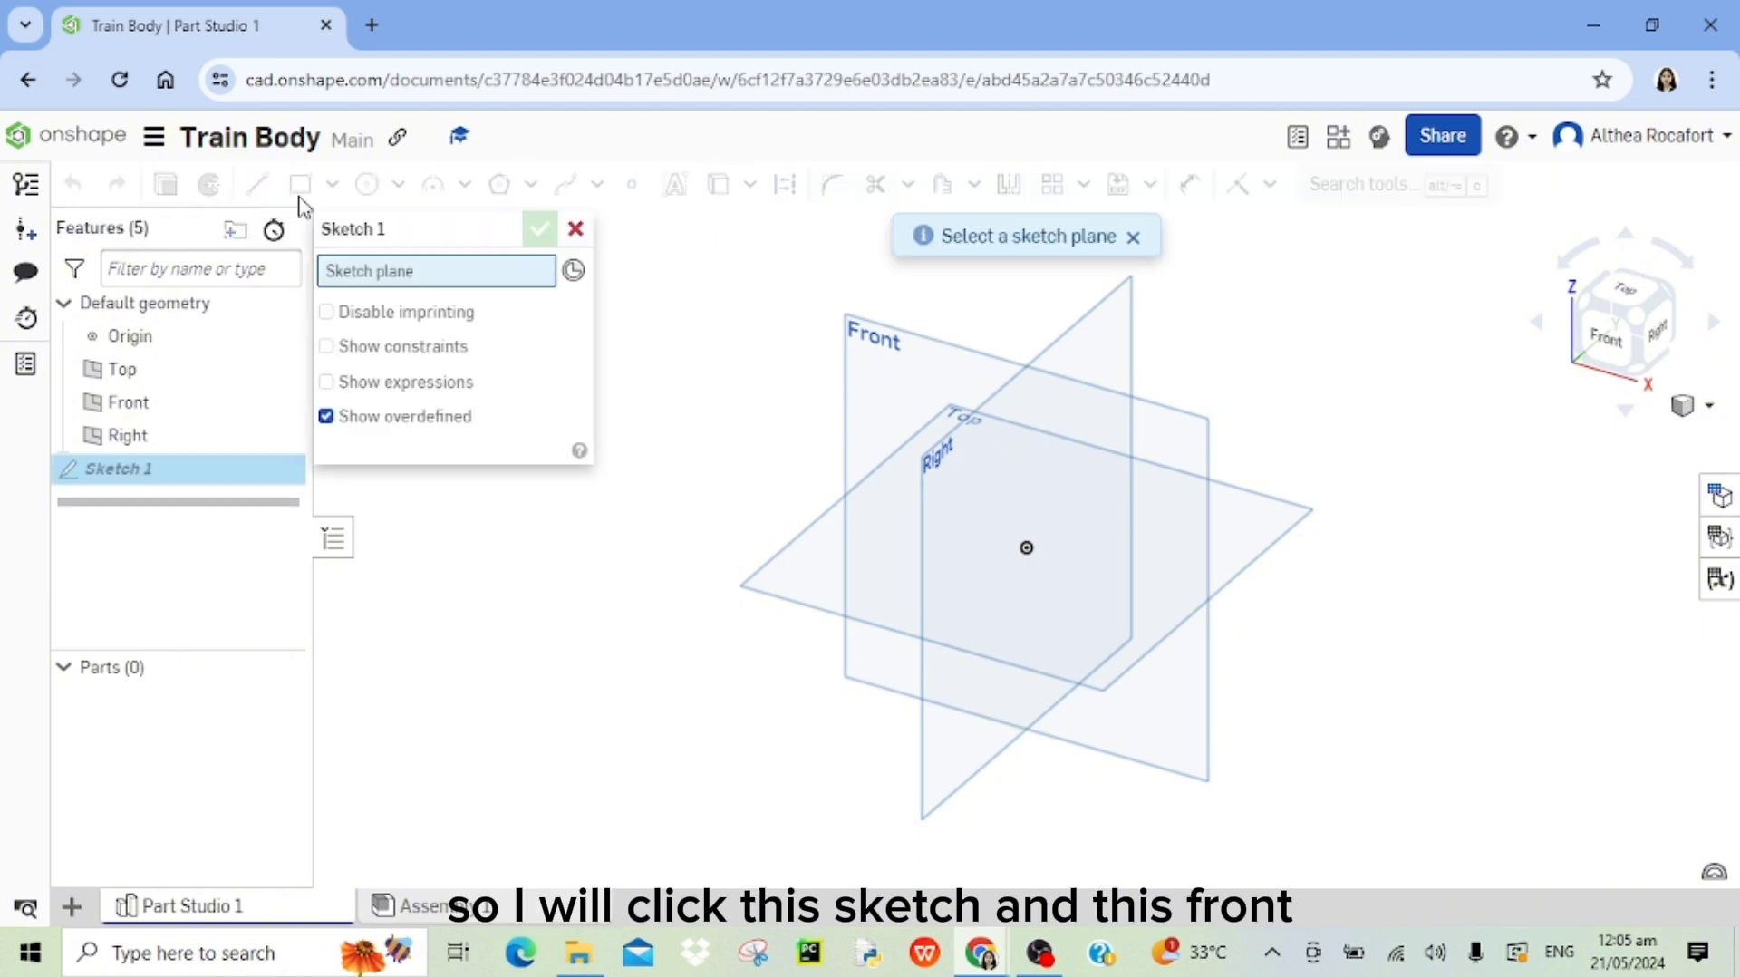
pyautogui.click(871, 358)
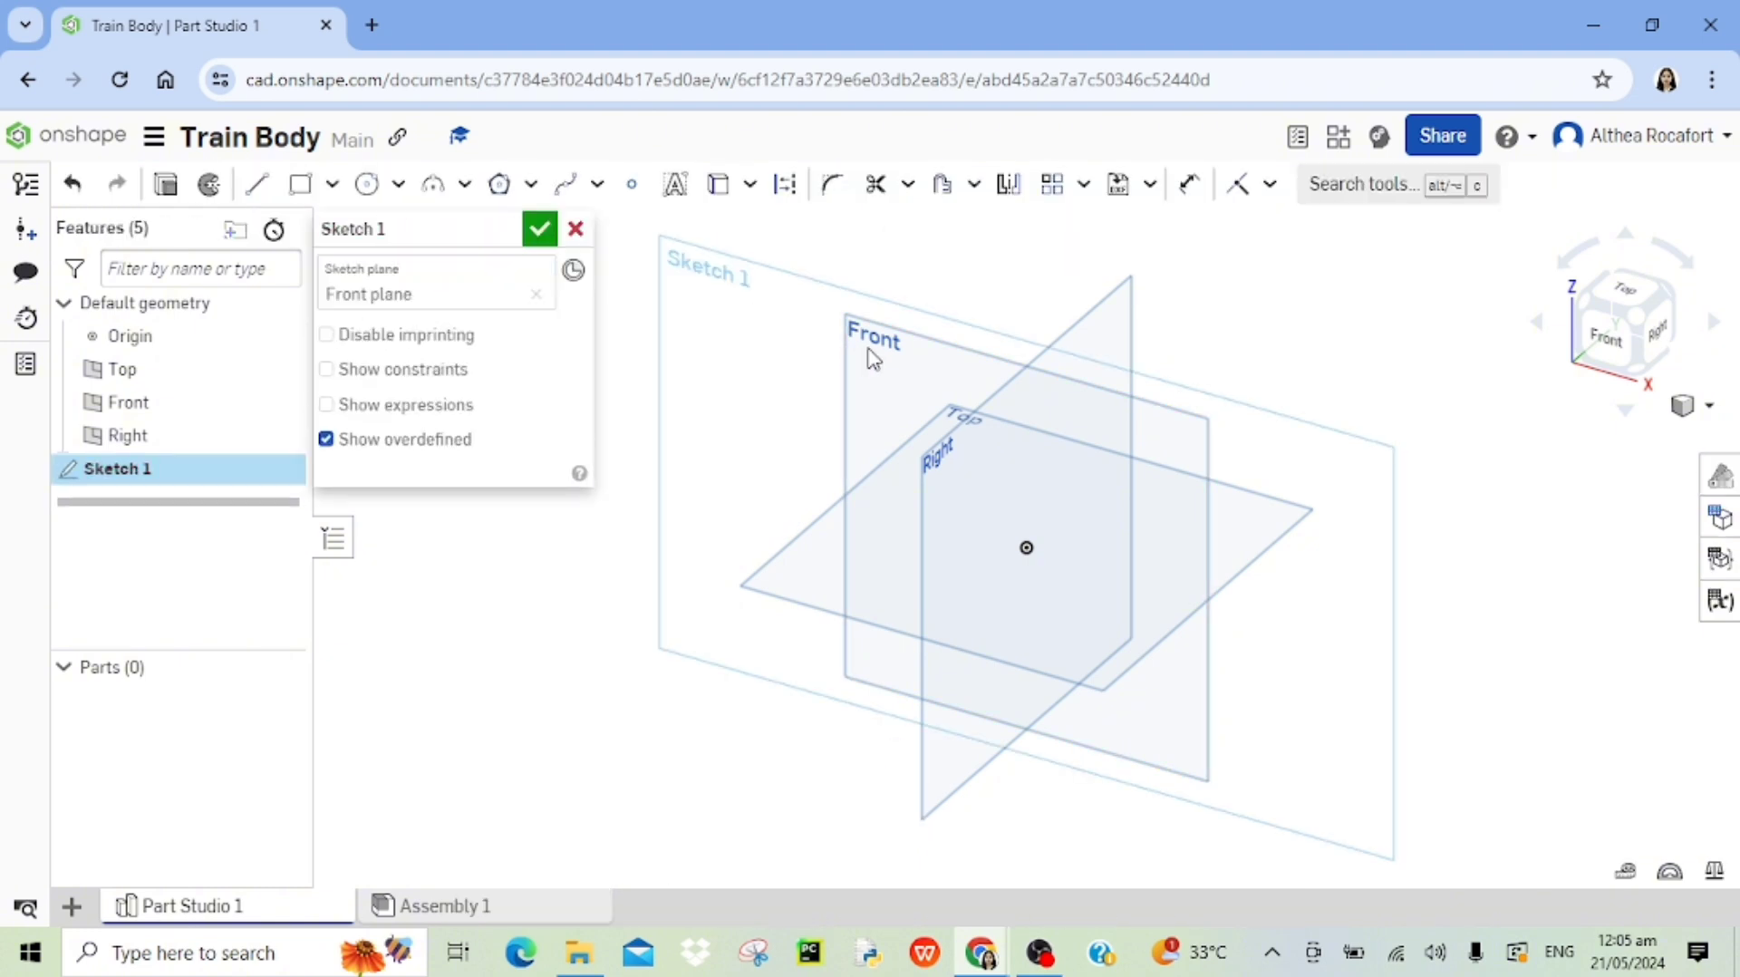
pyautogui.click(280, 369)
pyautogui.click(280, 435)
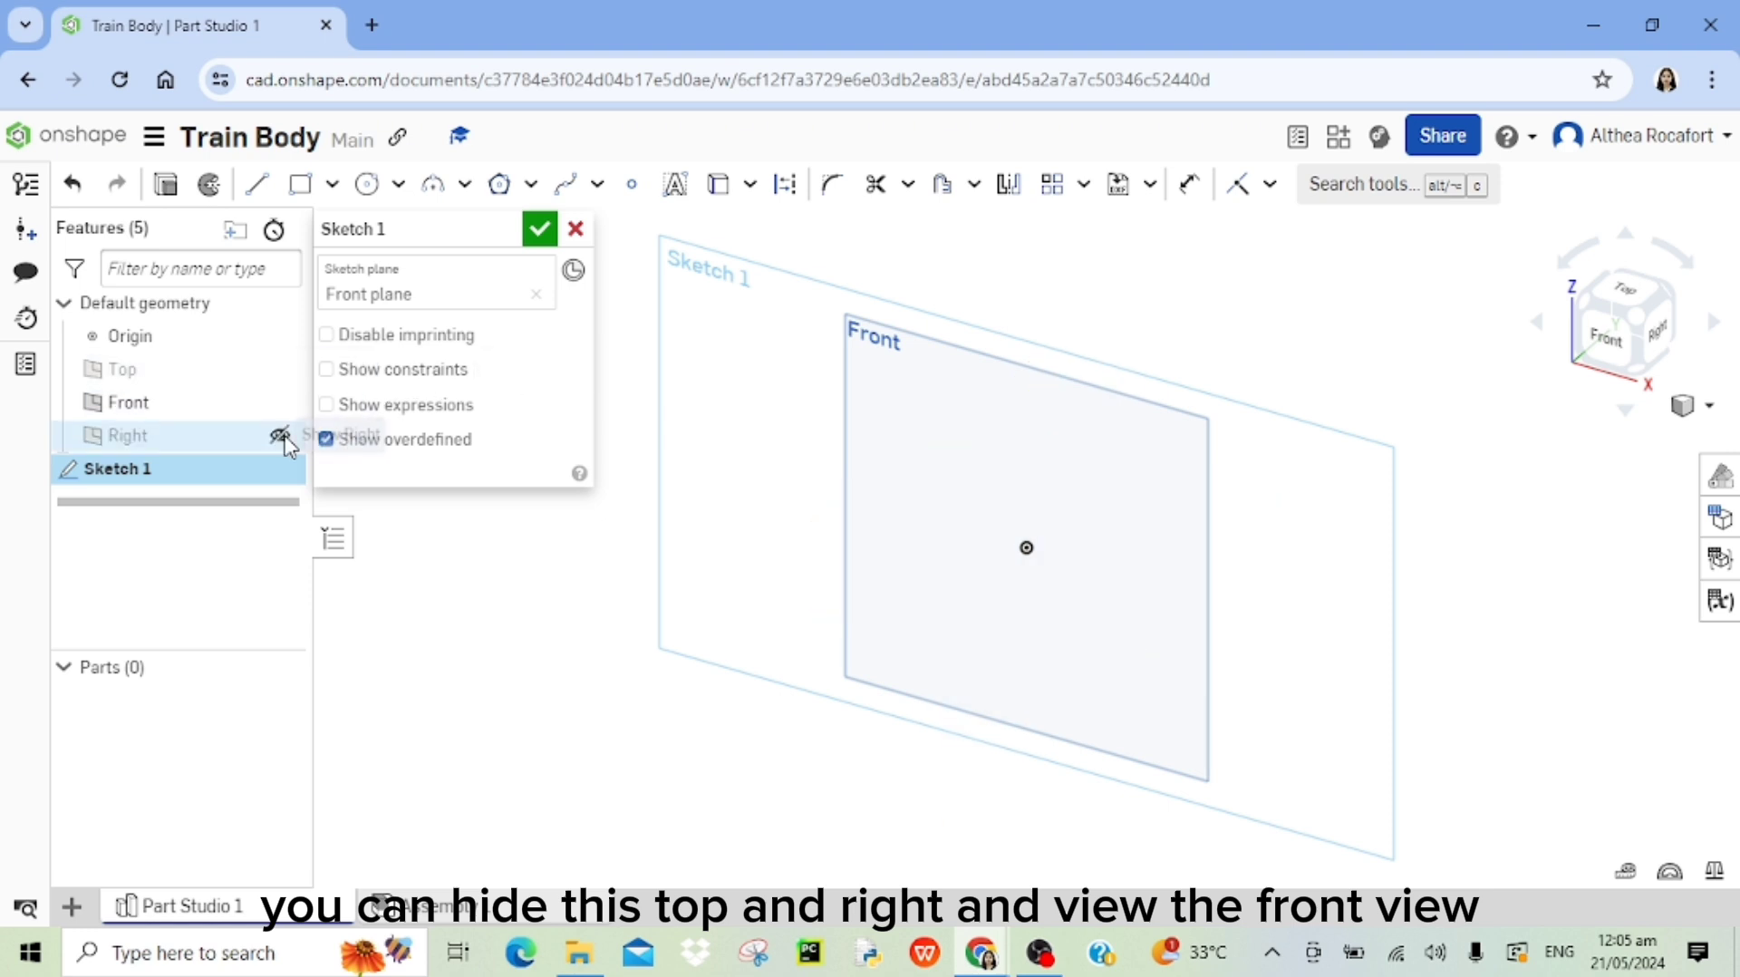
pyautogui.click(472, 451)
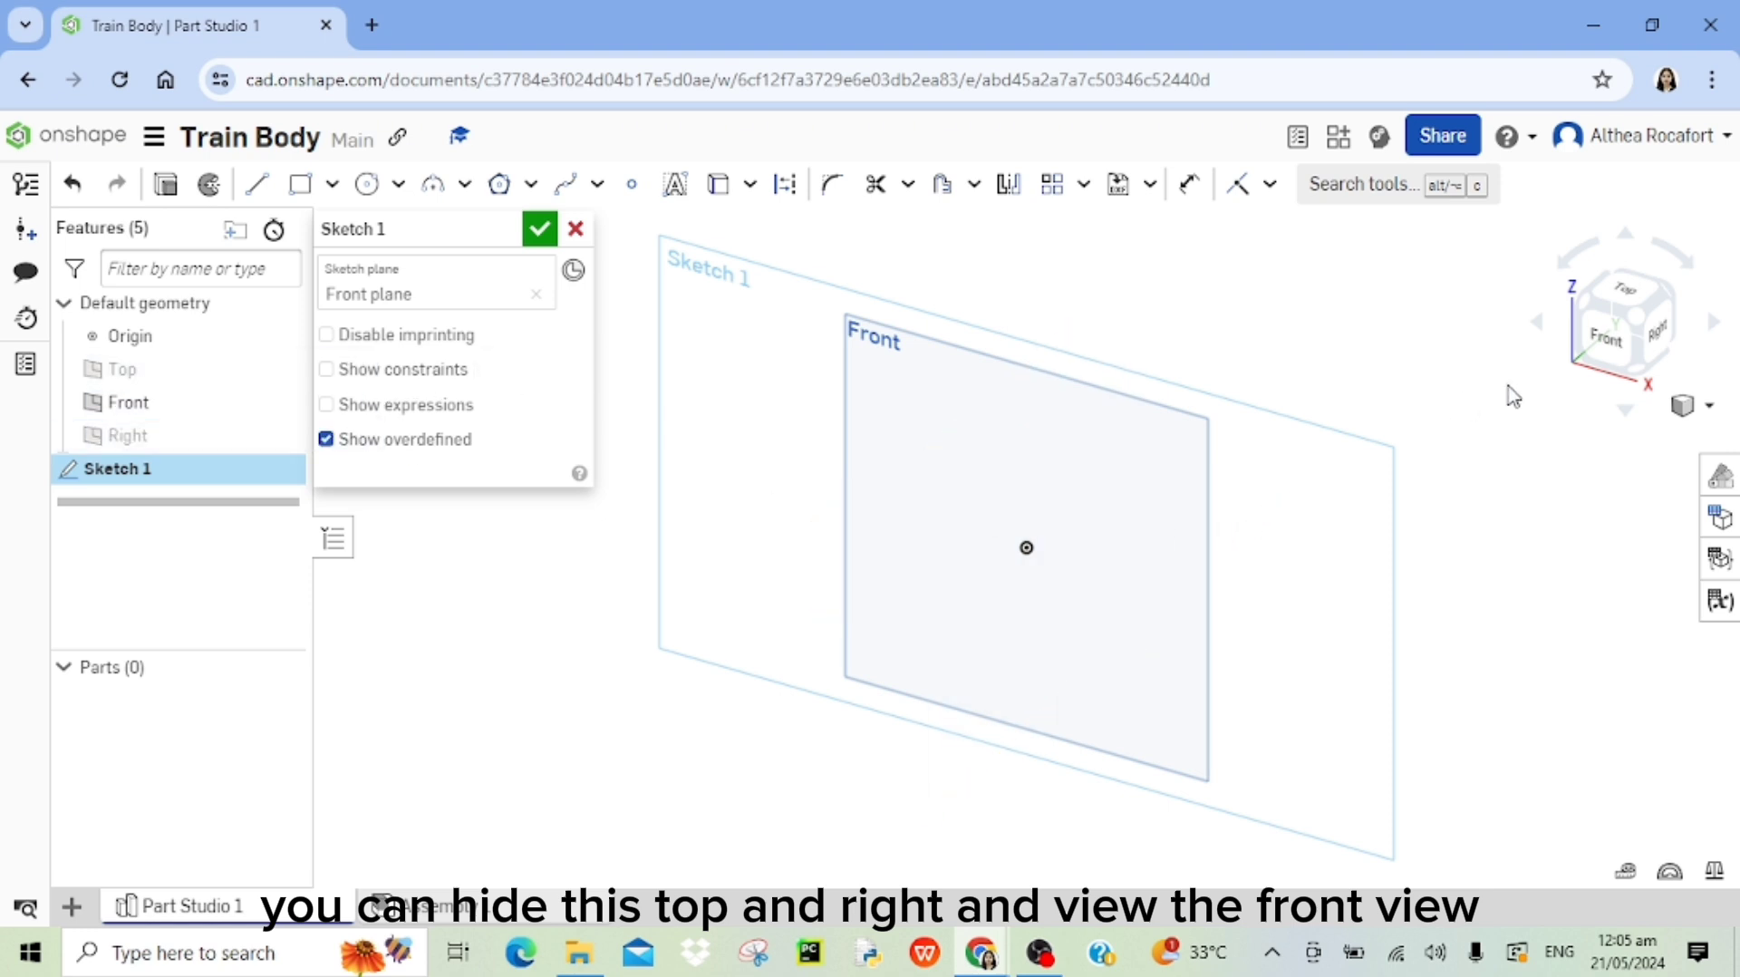
pyautogui.click(1607, 336)
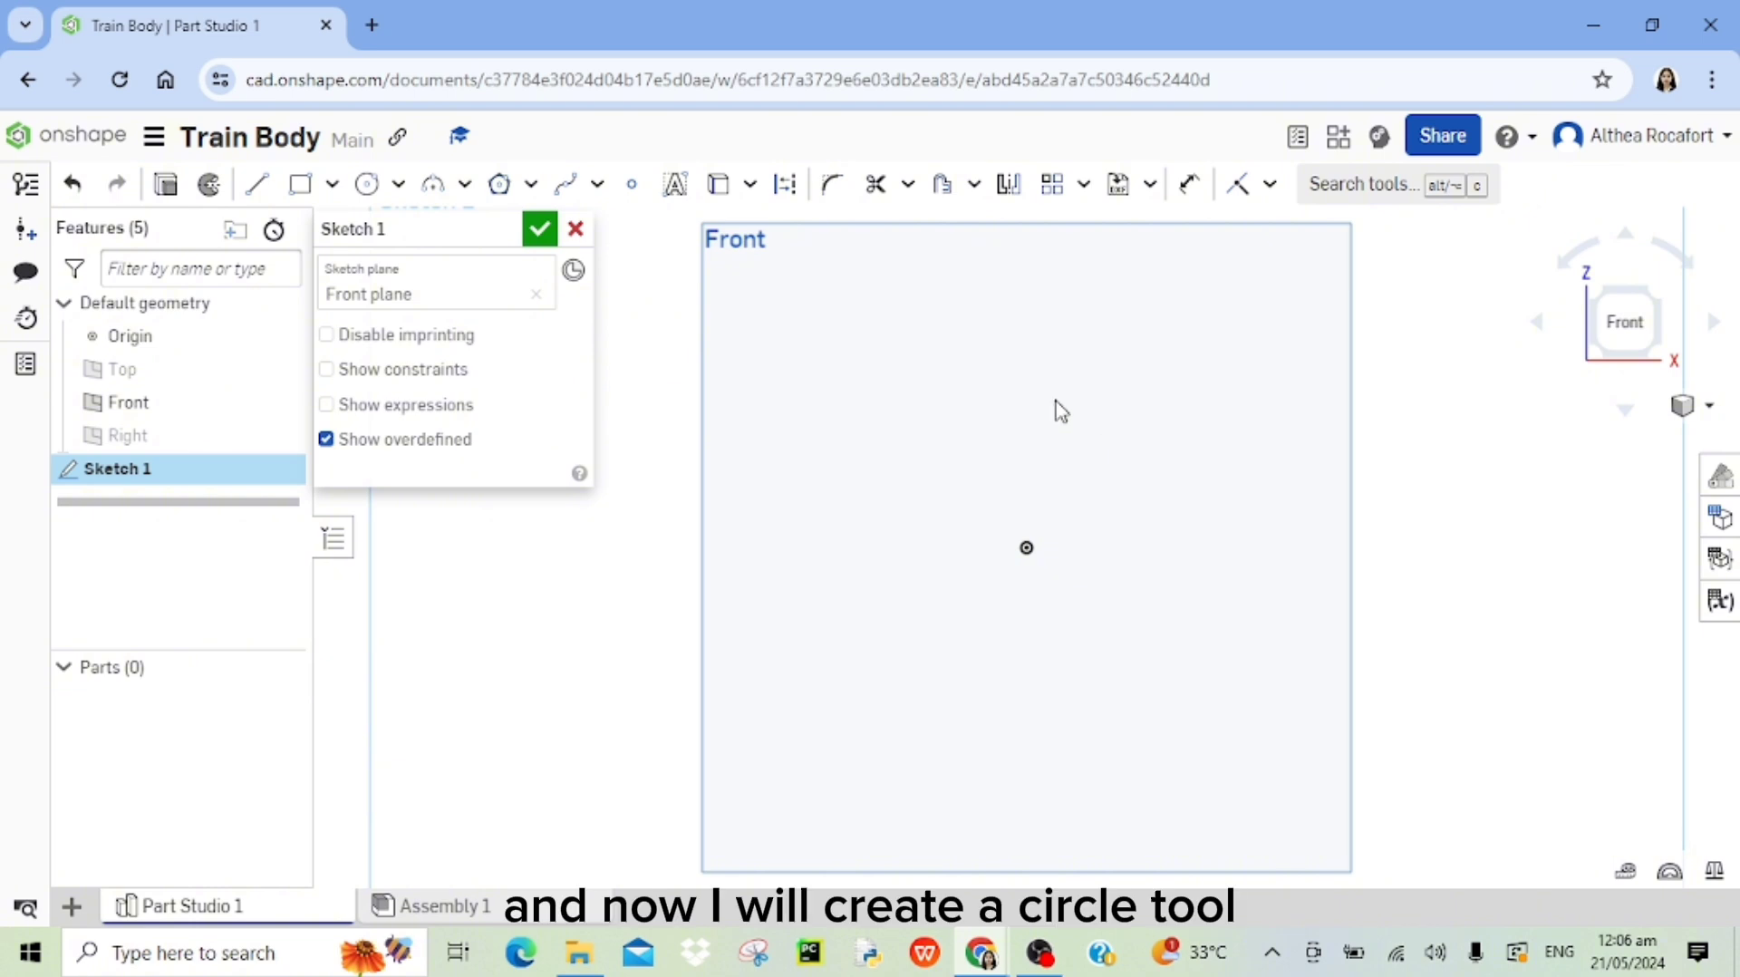
# Sketch a center point circle at the origin with a diameter of 1.5 inches.
pyautogui.click(365, 185)
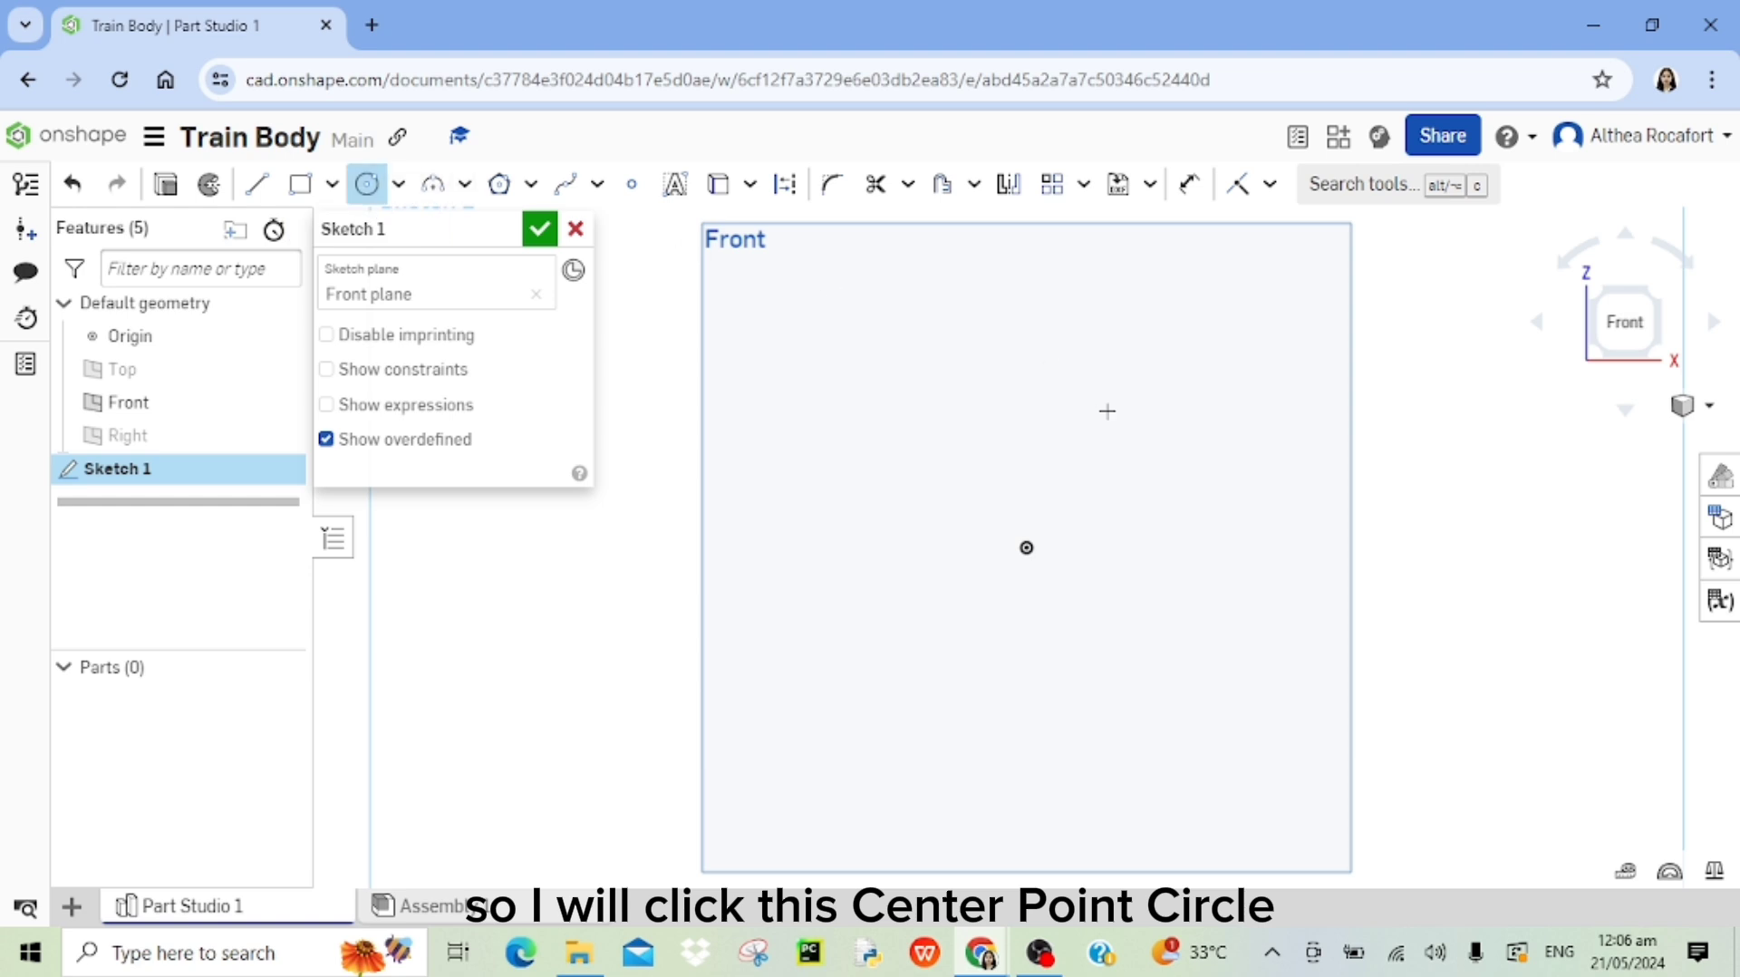
pyautogui.click(1026, 547)
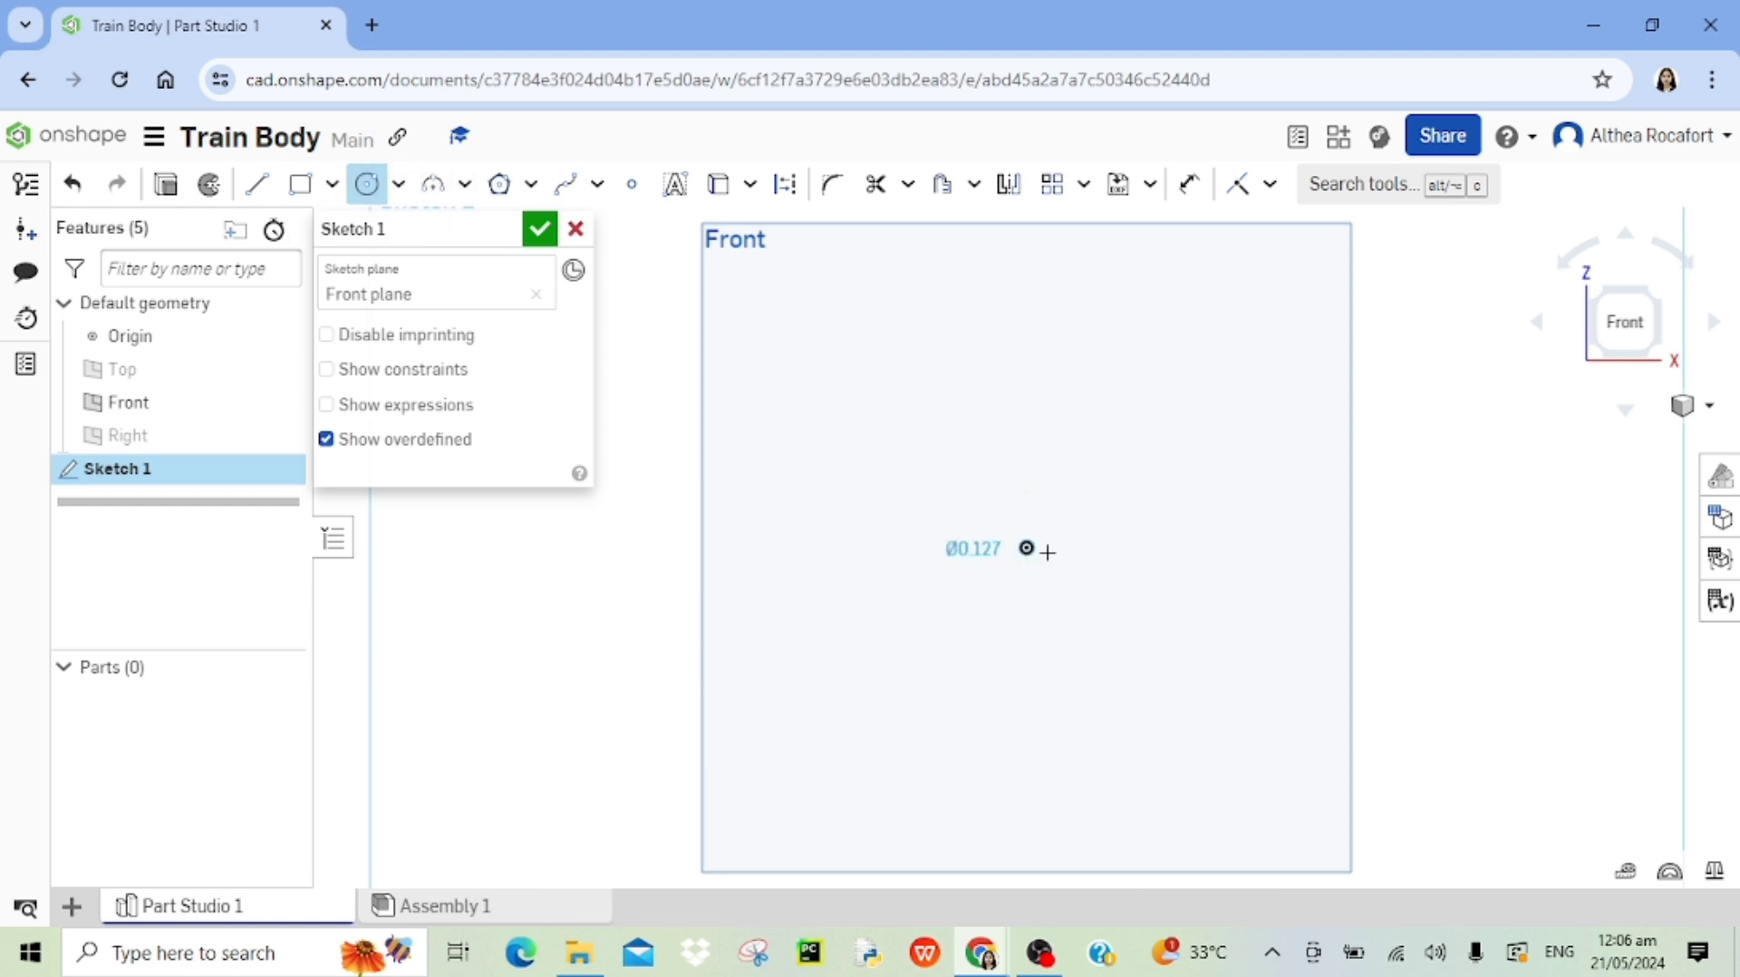
pyautogui.click(1137, 633)
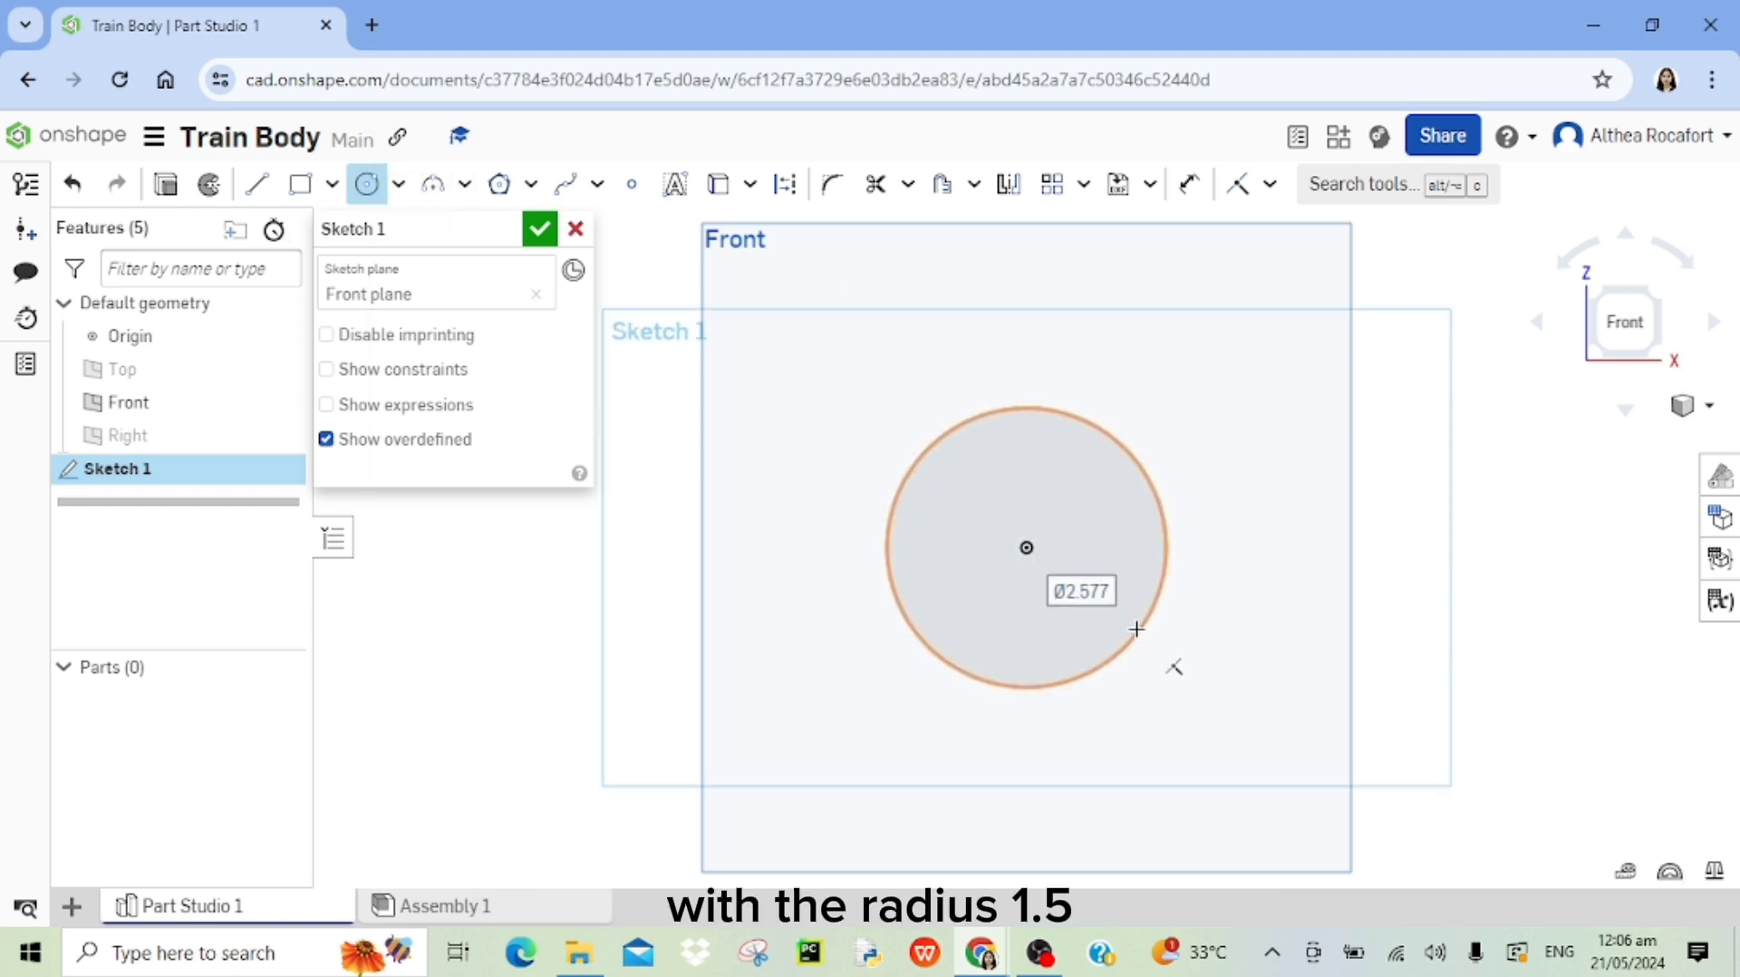
pyautogui.write('1')
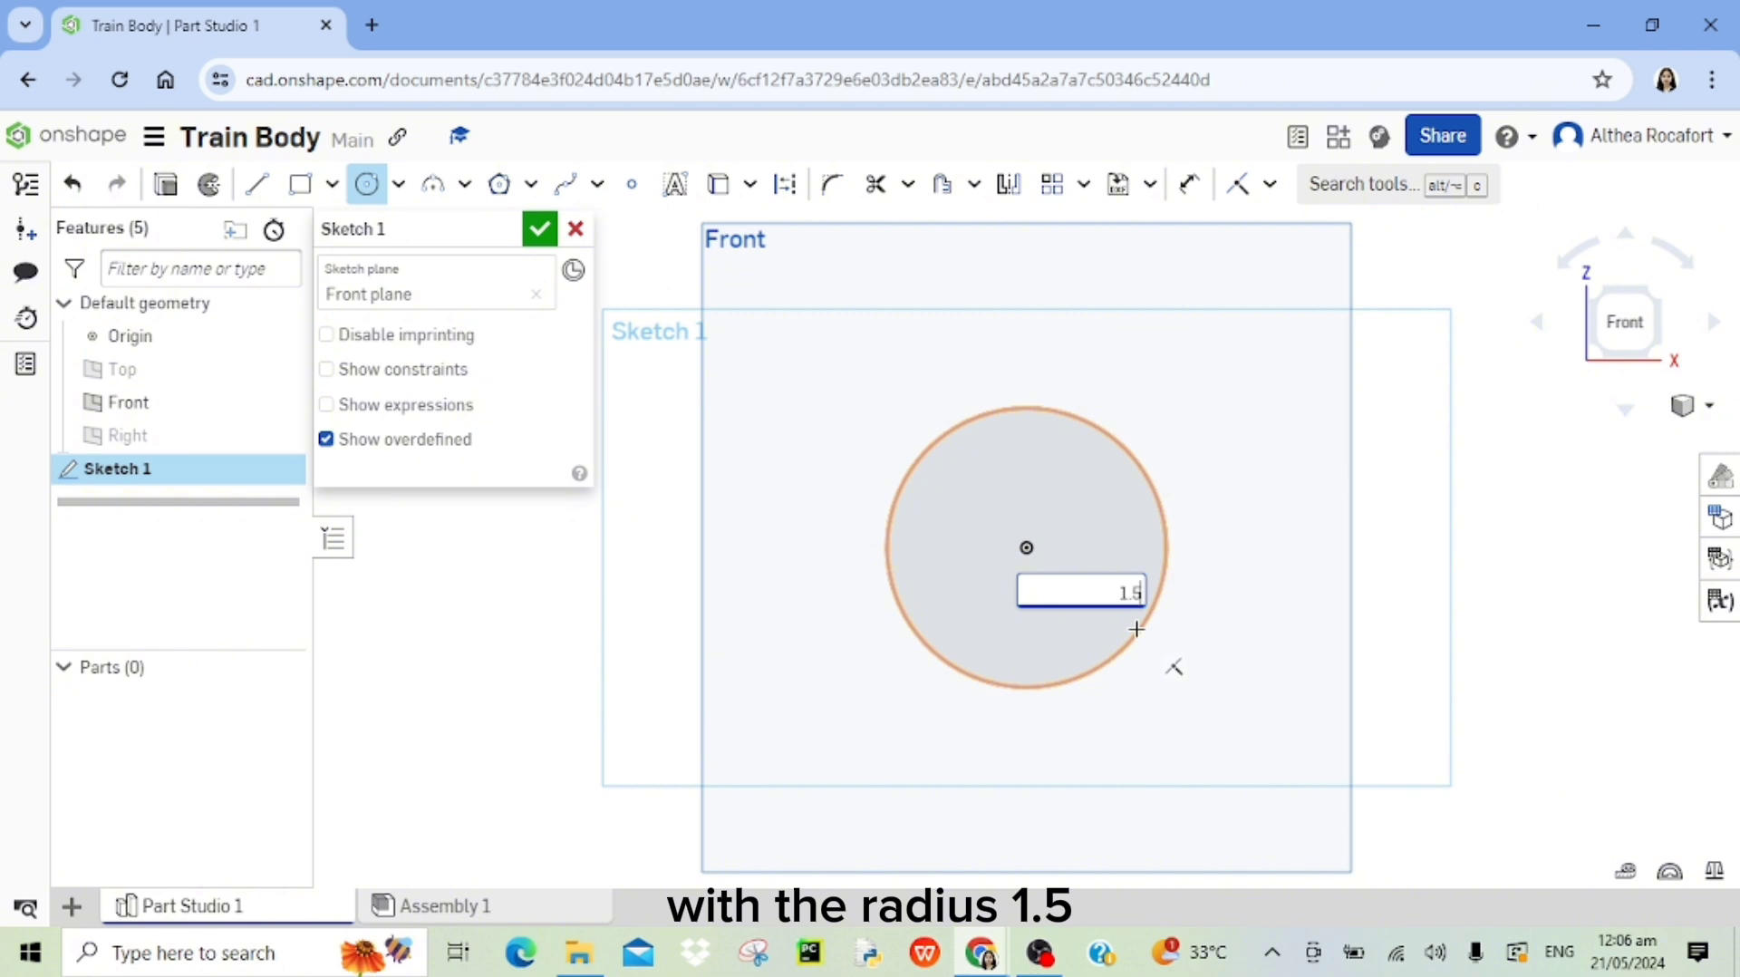
pyautogui.write('.5')
pyautogui.press('Return')
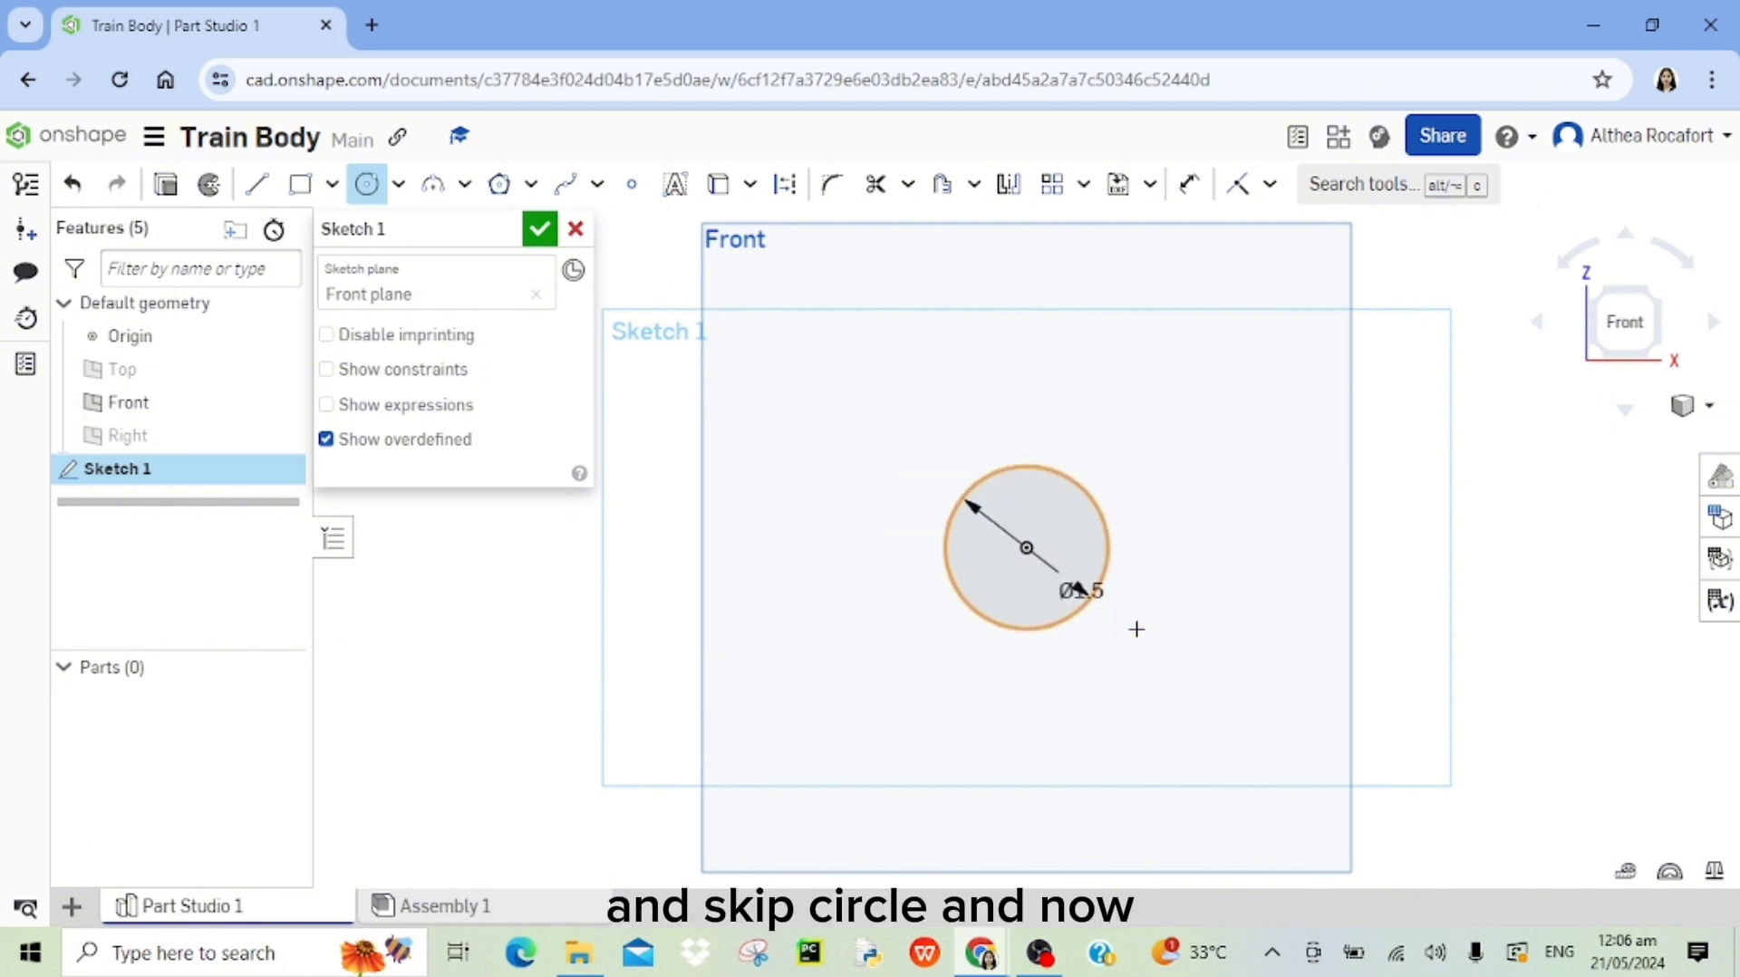
pyautogui.rightClick(1137, 629)
pyautogui.click(1251, 220)
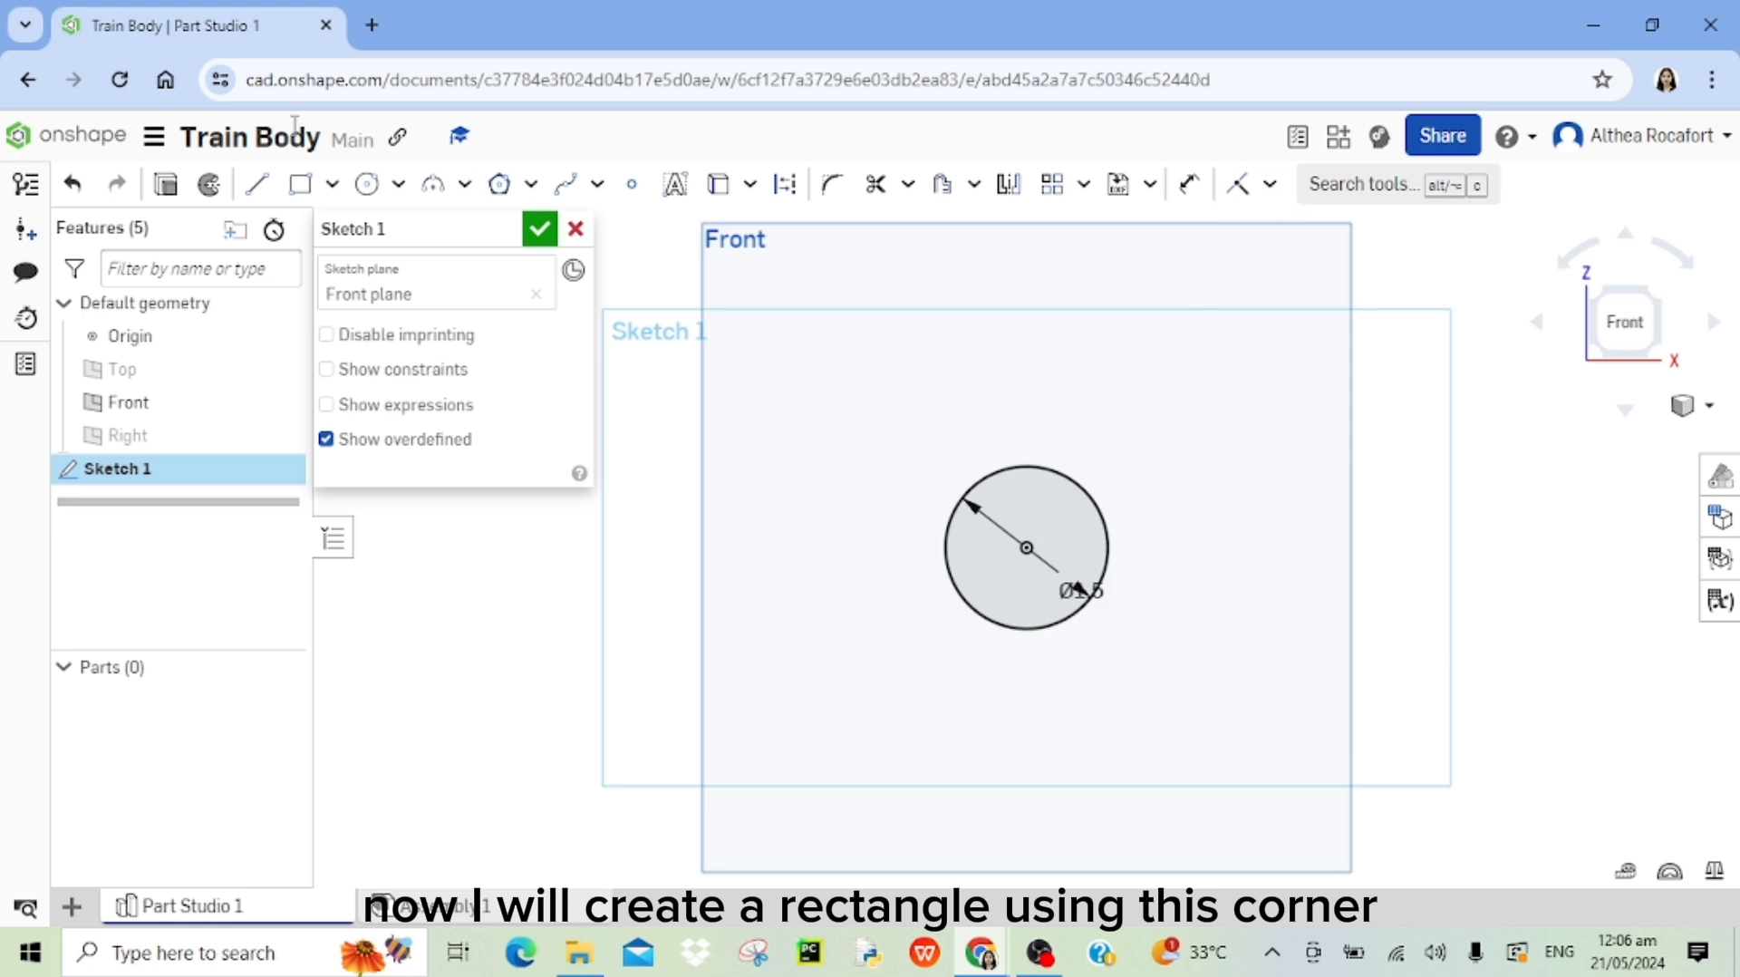
# Sketch a corner rectangle below the circle, 2 inches wide and 0.88 inches high.
pyautogui.click(300, 184)
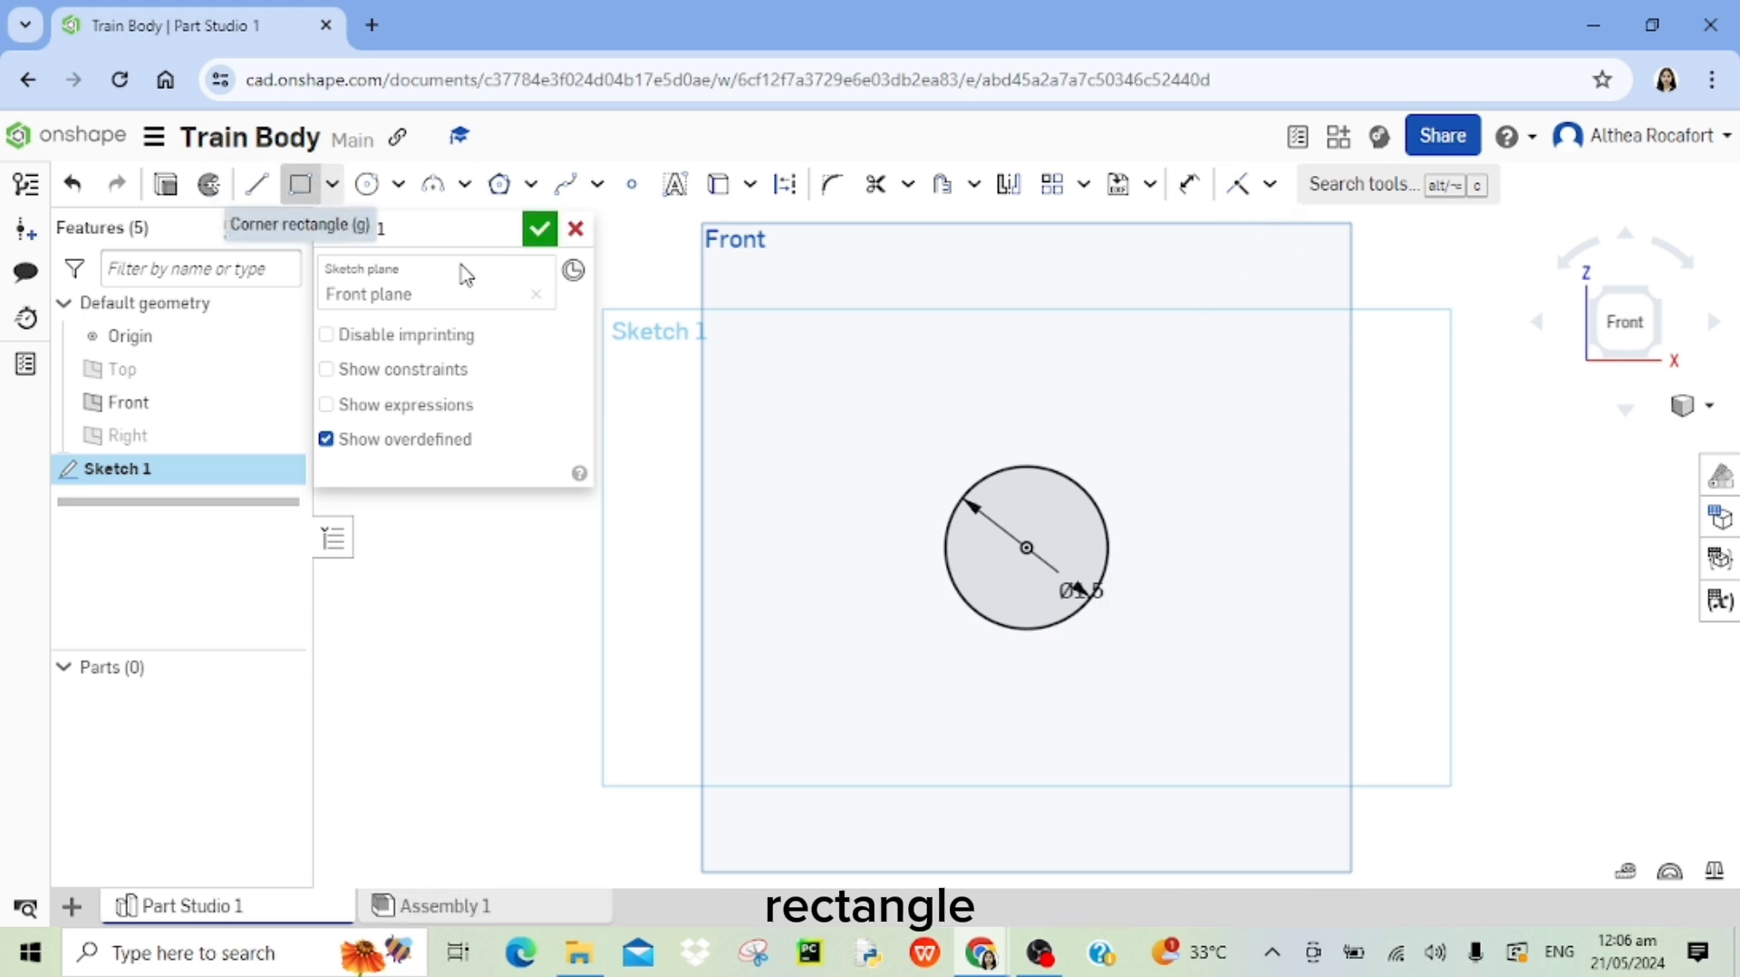
pyautogui.click(964, 669)
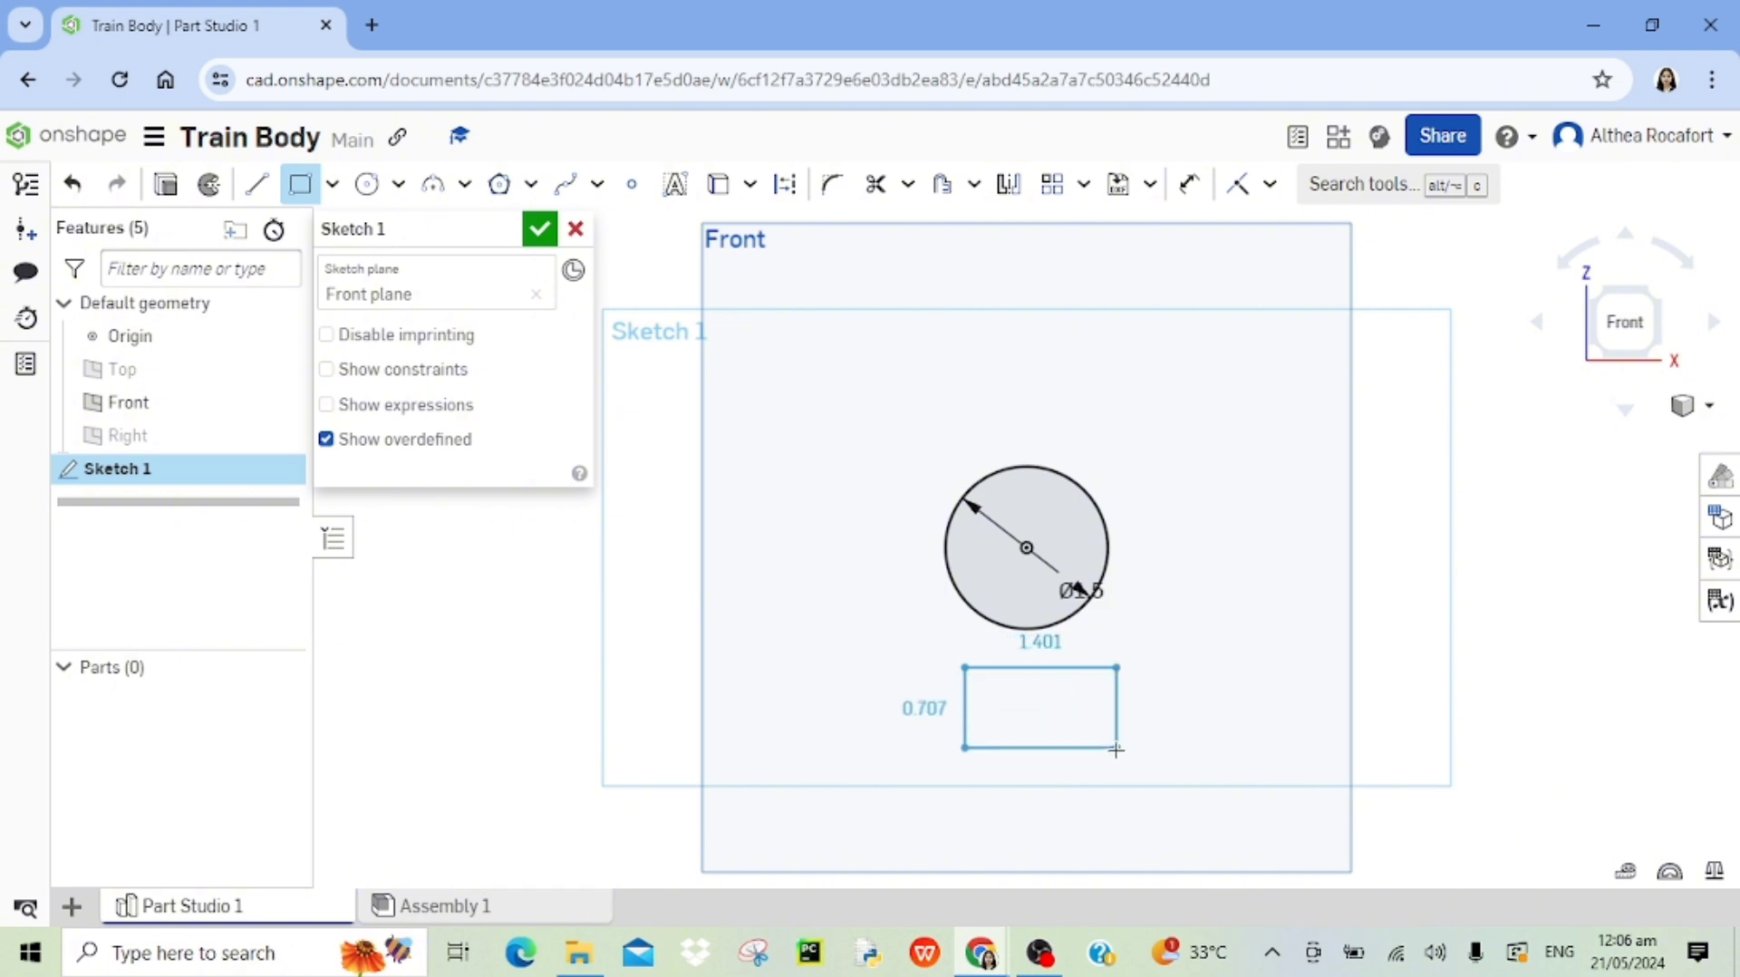
pyautogui.click(1125, 756)
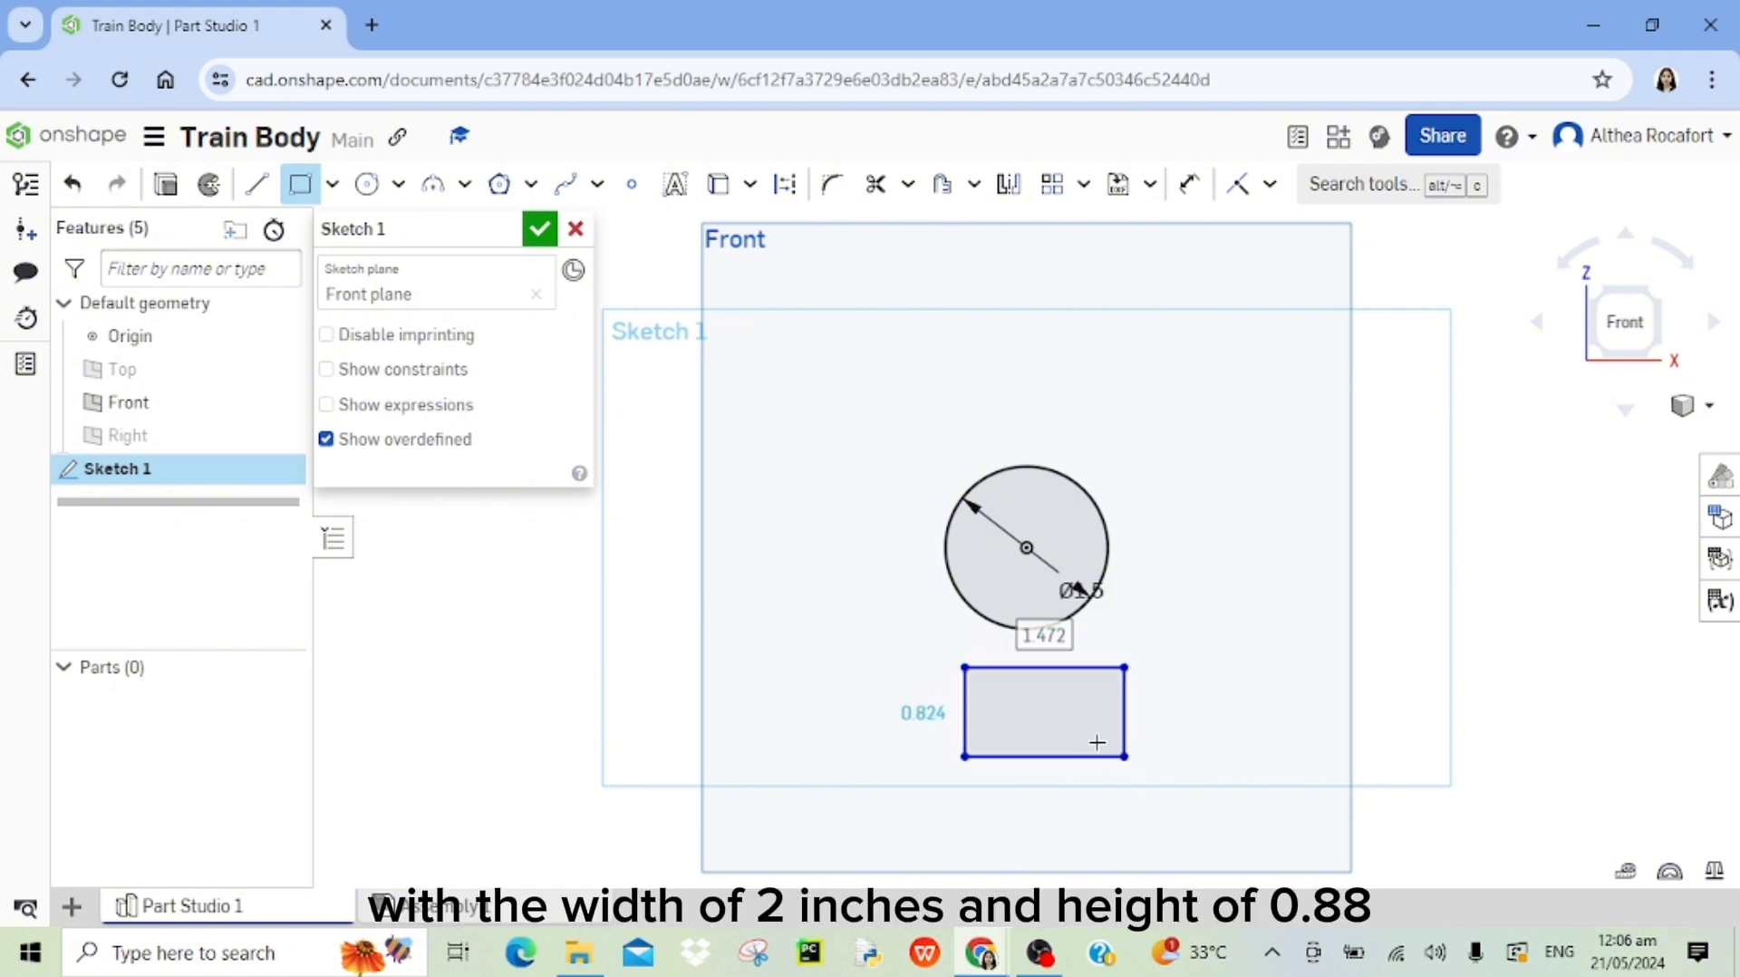
pyautogui.write('2')
pyautogui.press('Tab')
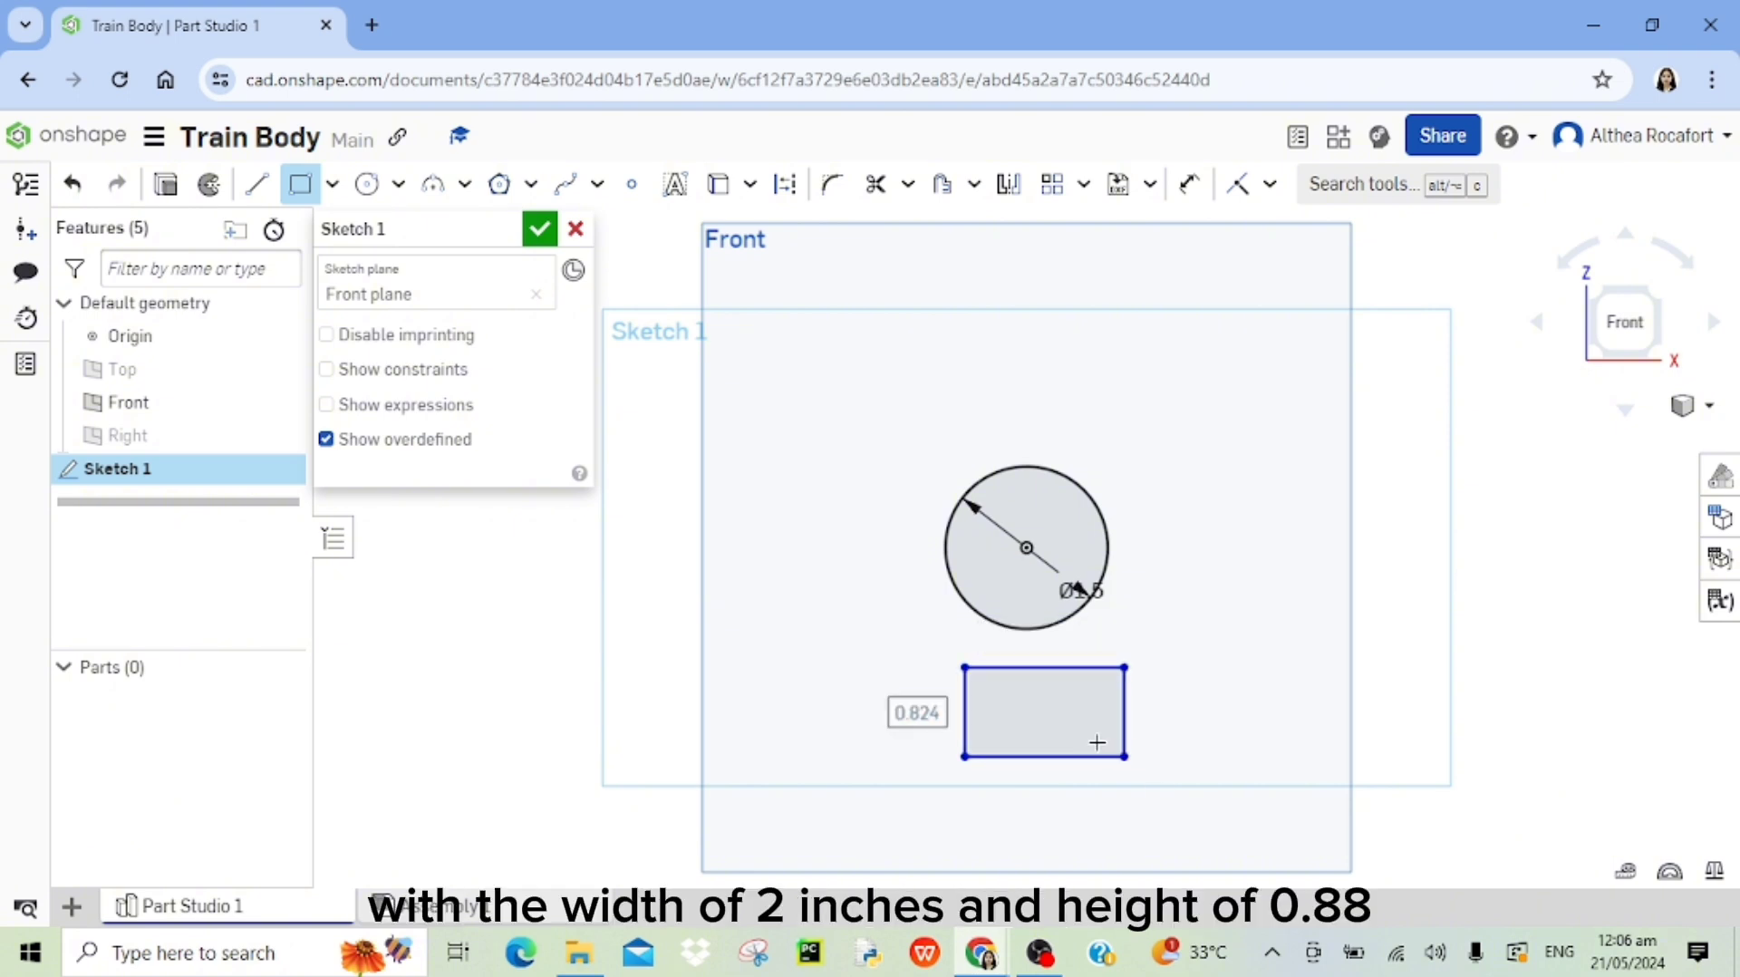
pyautogui.write('0.88')
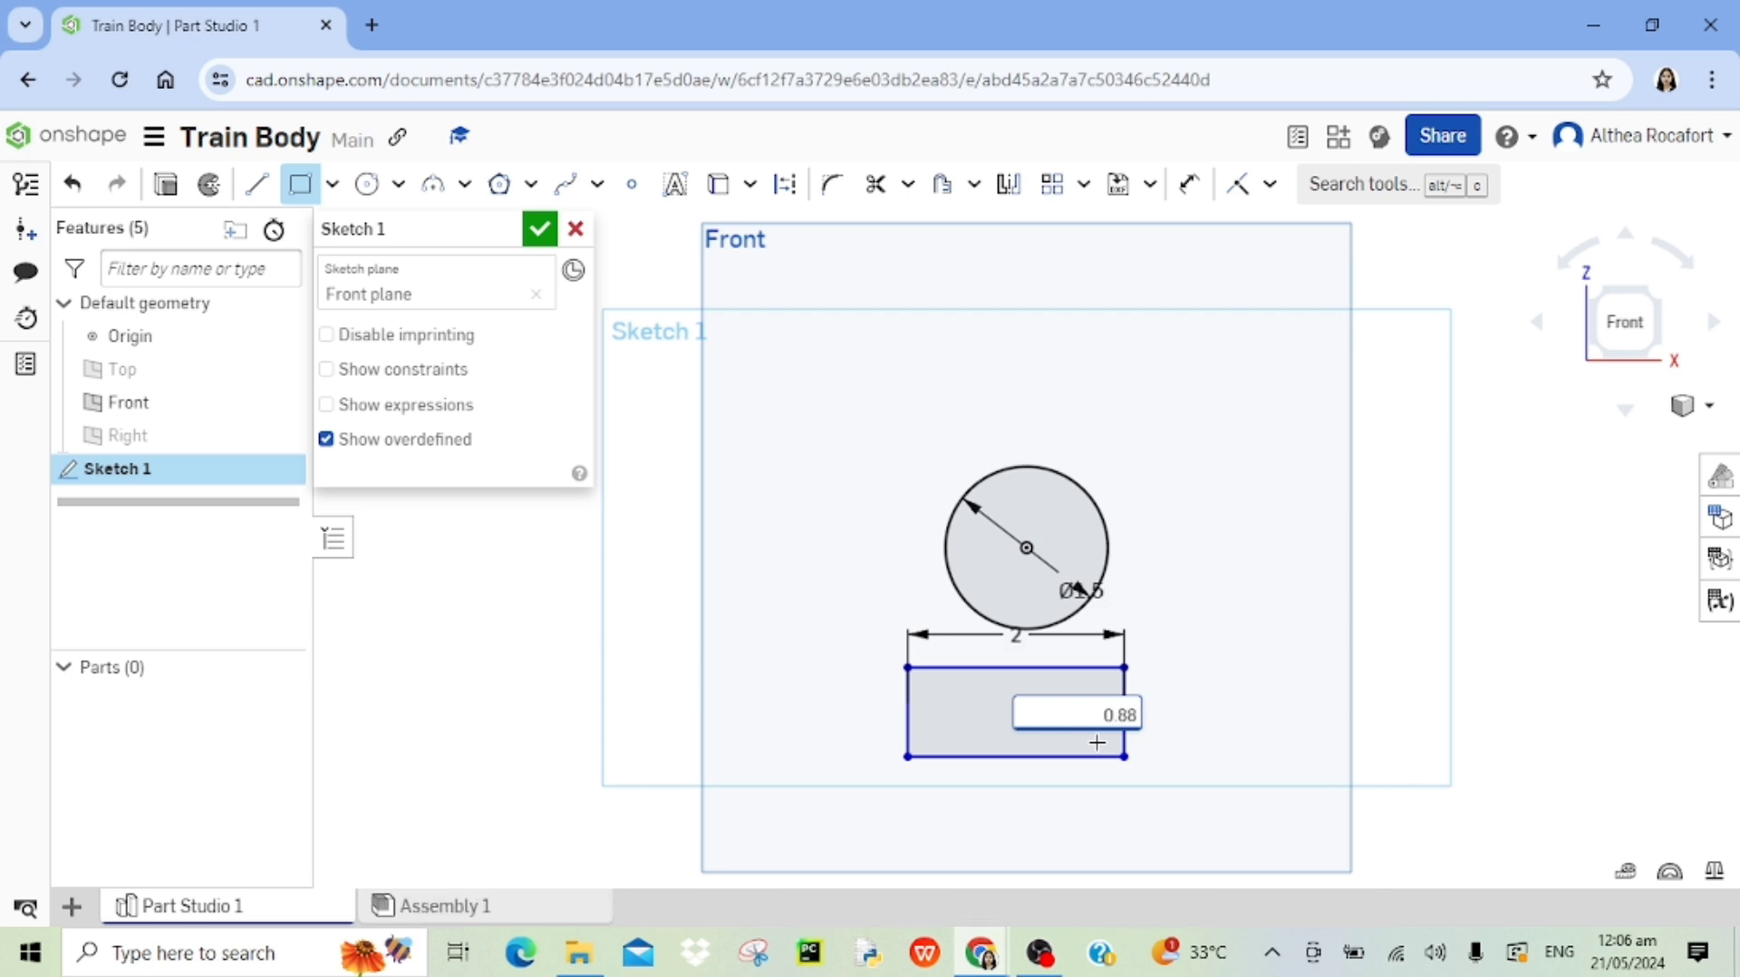
pyautogui.press('Return')
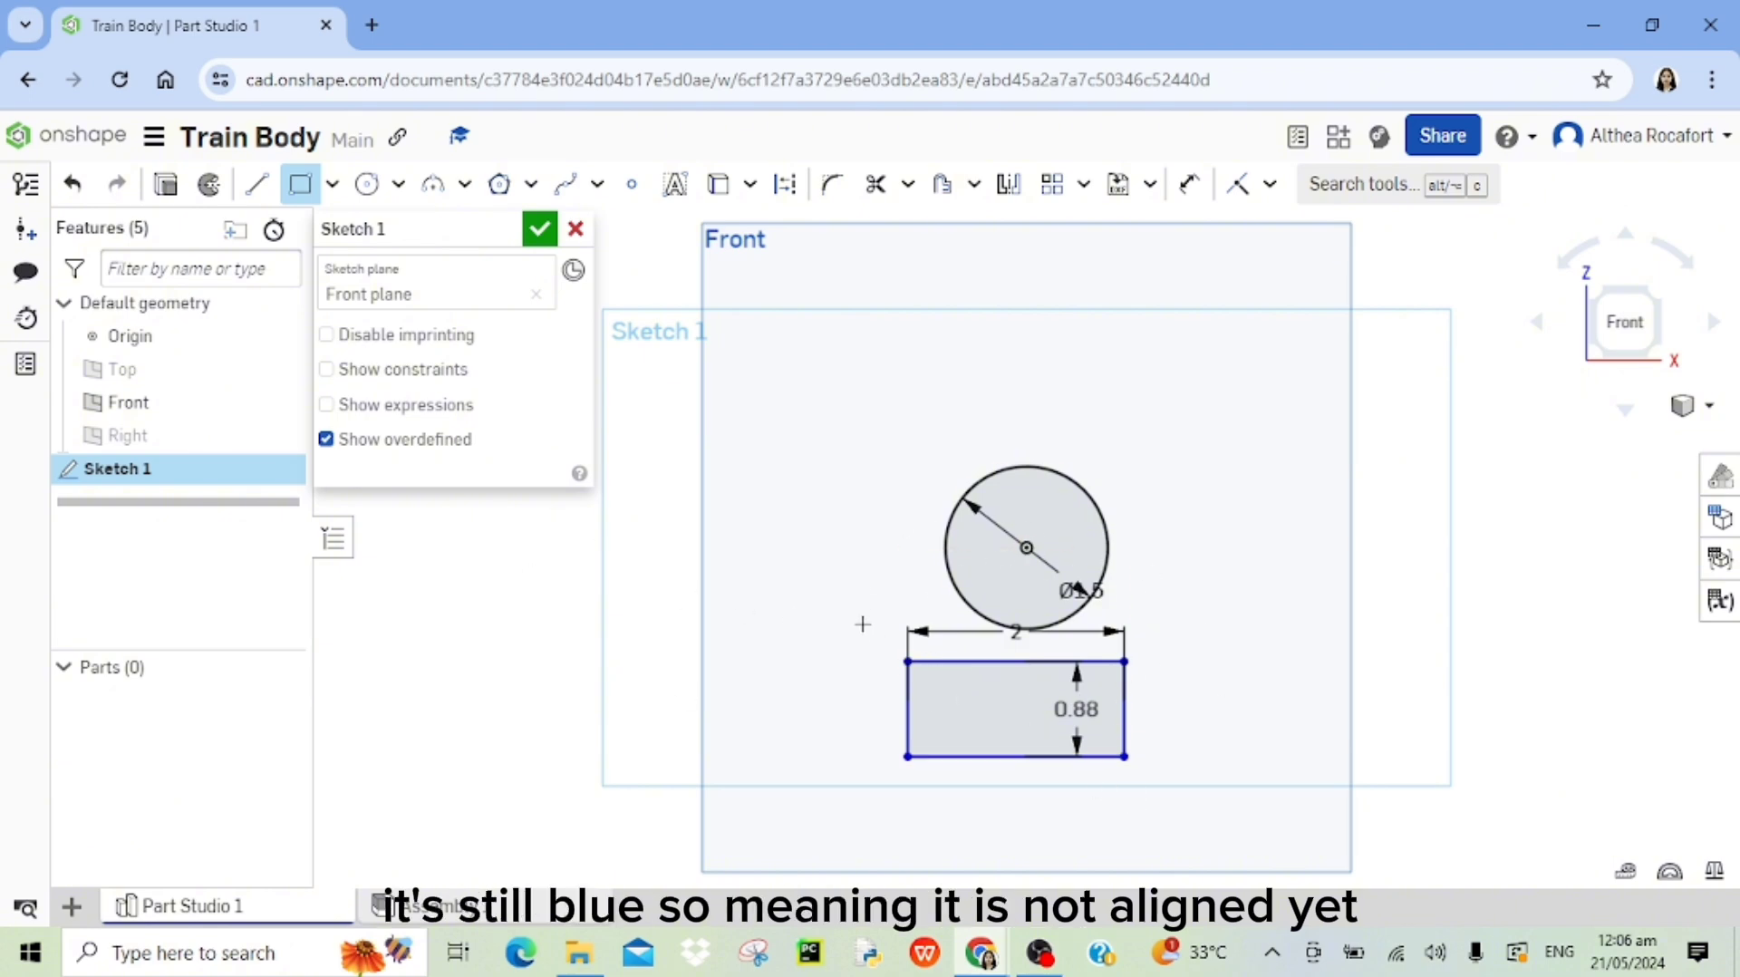
# Dimension the vertical distance from the rectangle's bottom edge to the circle's center at 1.38 inches.
pyautogui.click(1188, 184)
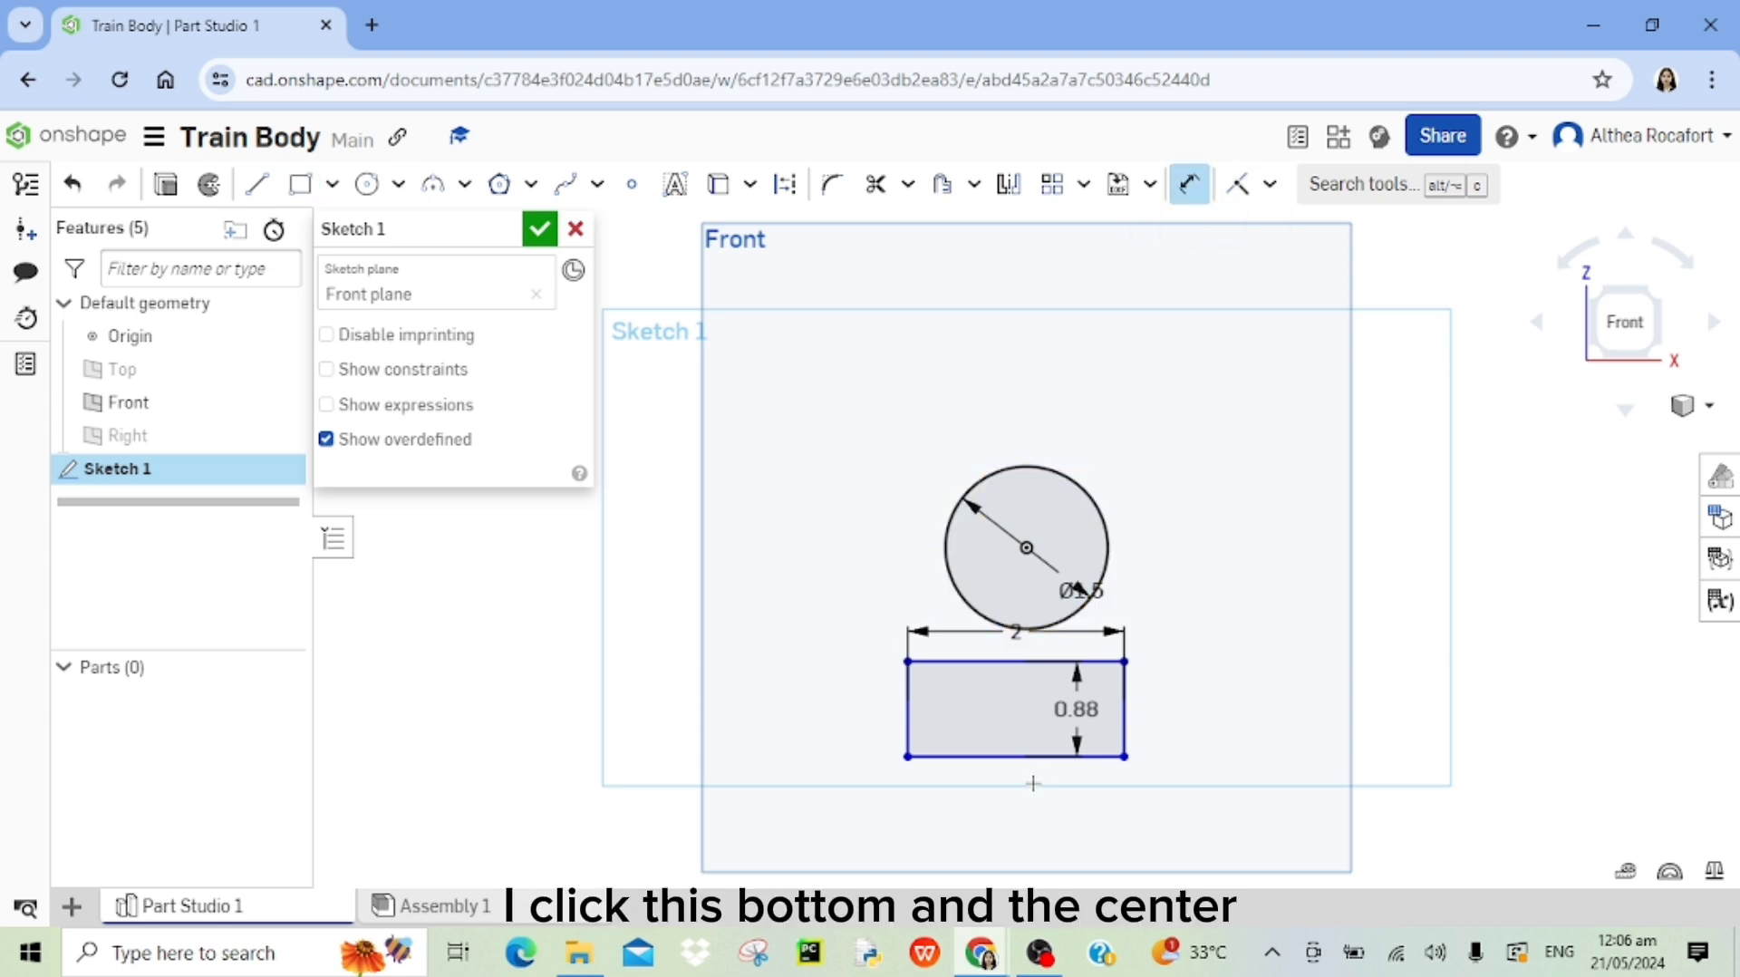
pyautogui.click(1023, 757)
pyautogui.click(1027, 548)
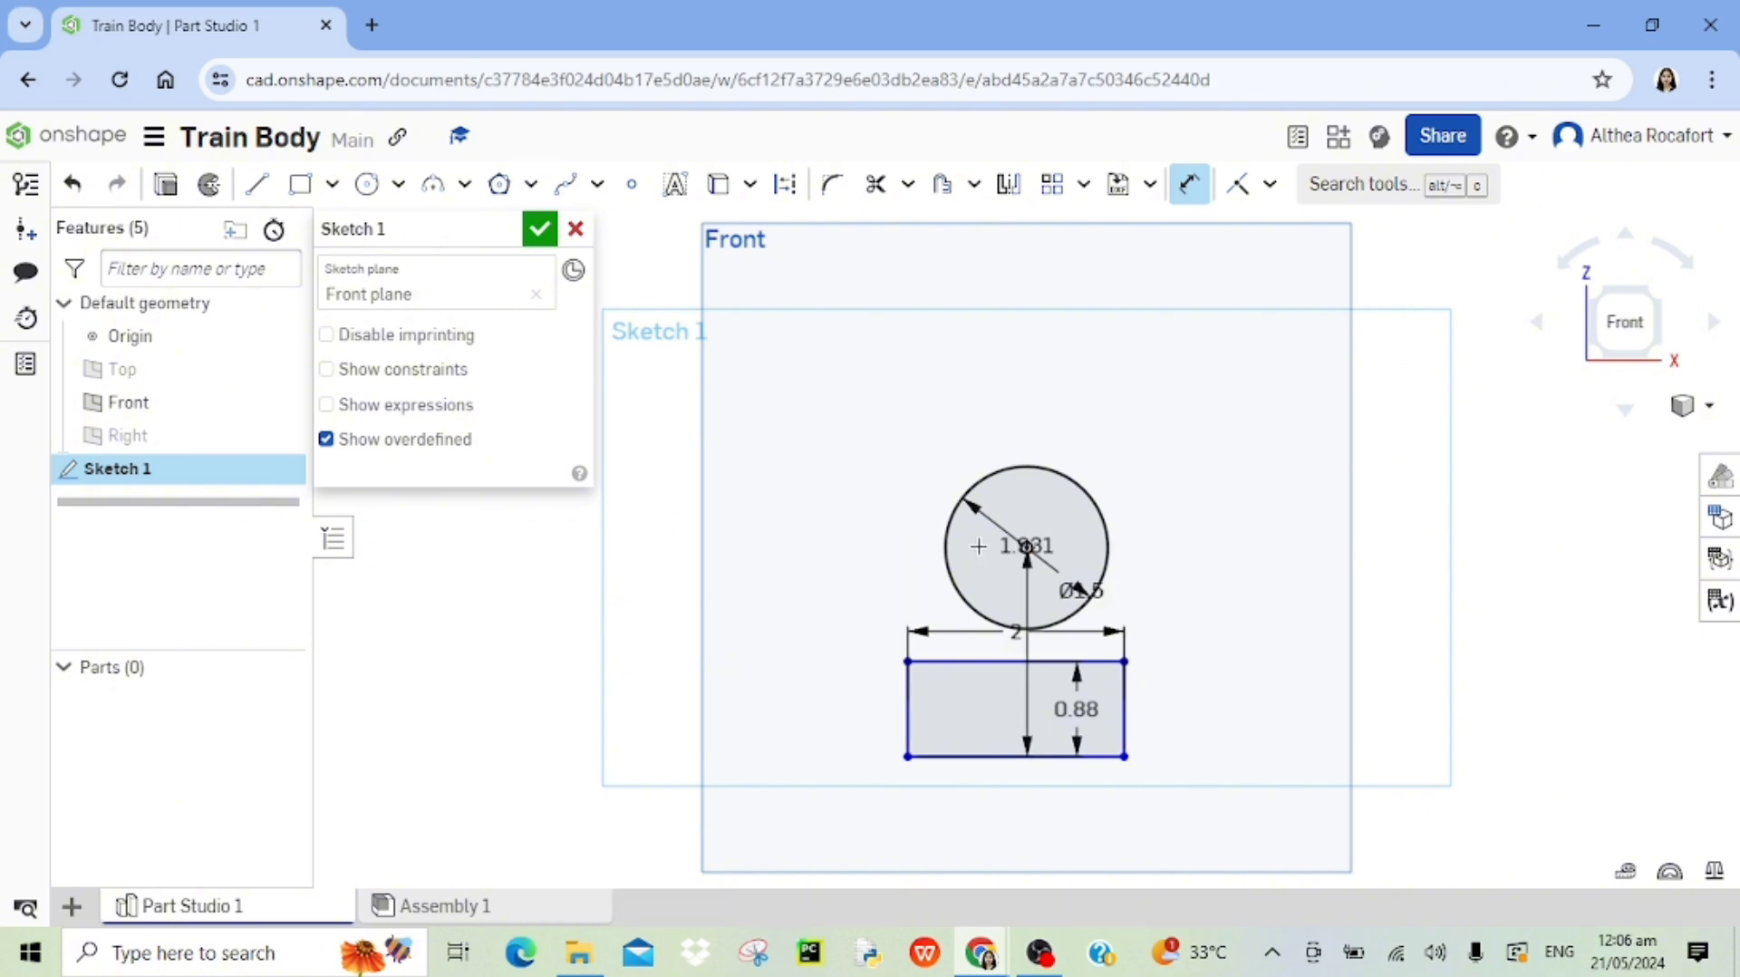
pyautogui.click(793, 556)
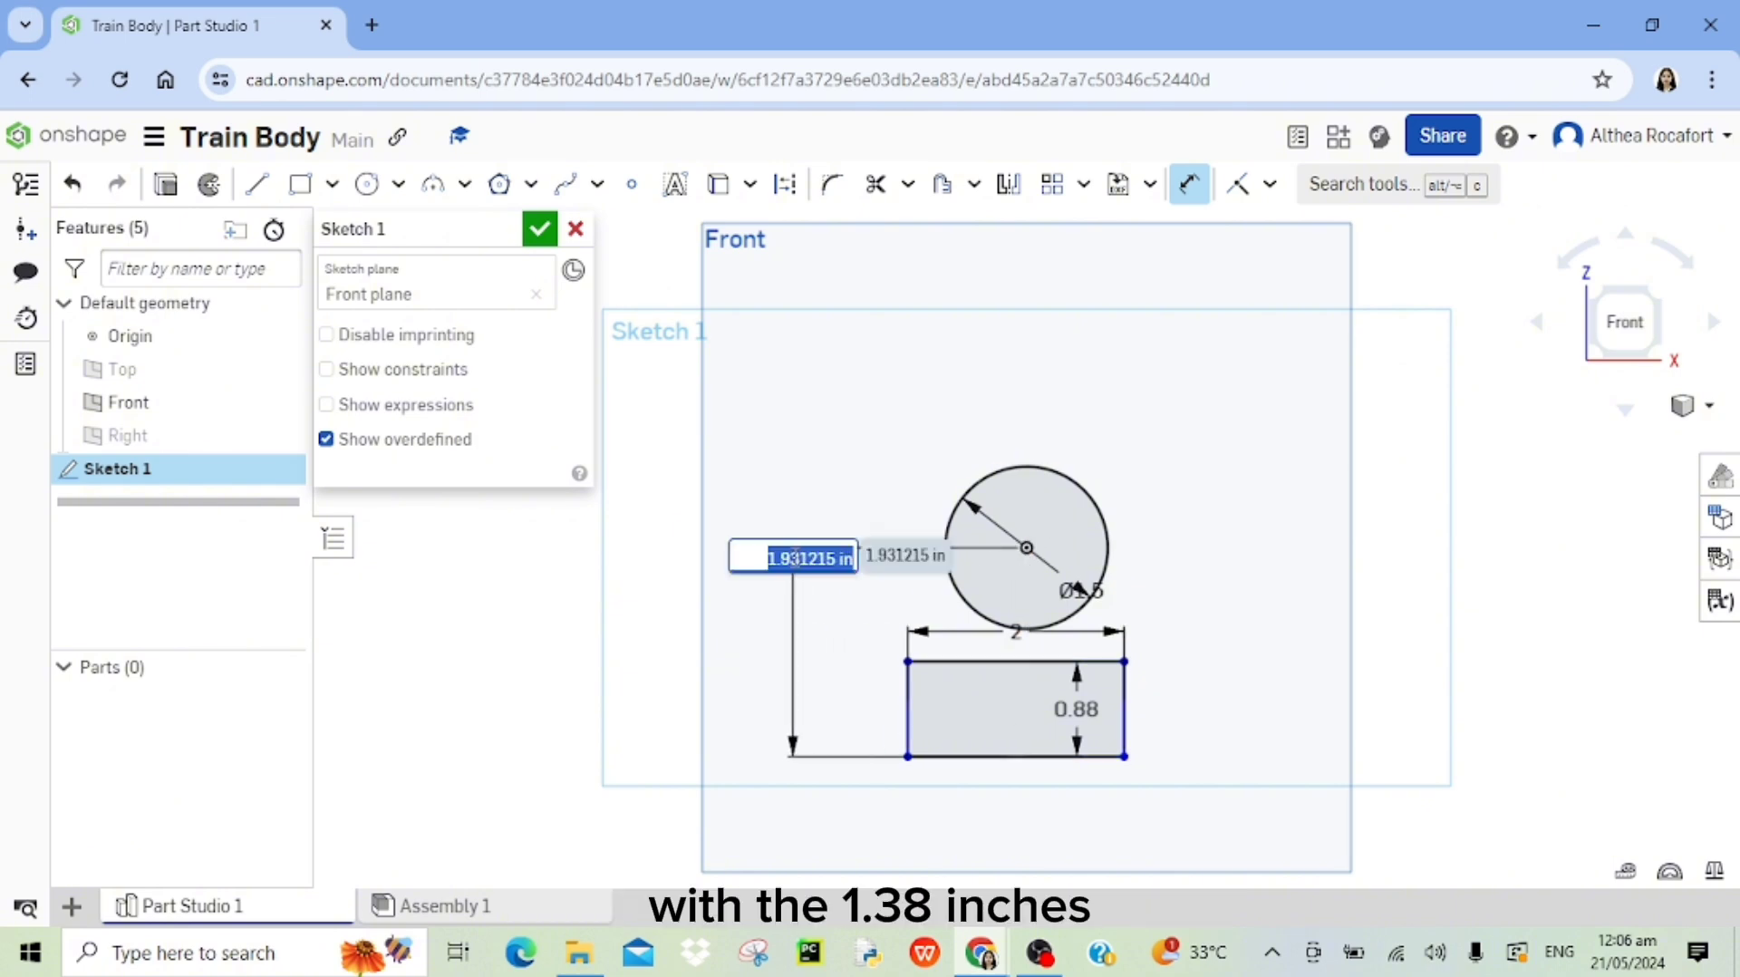
pyautogui.write('1.38')
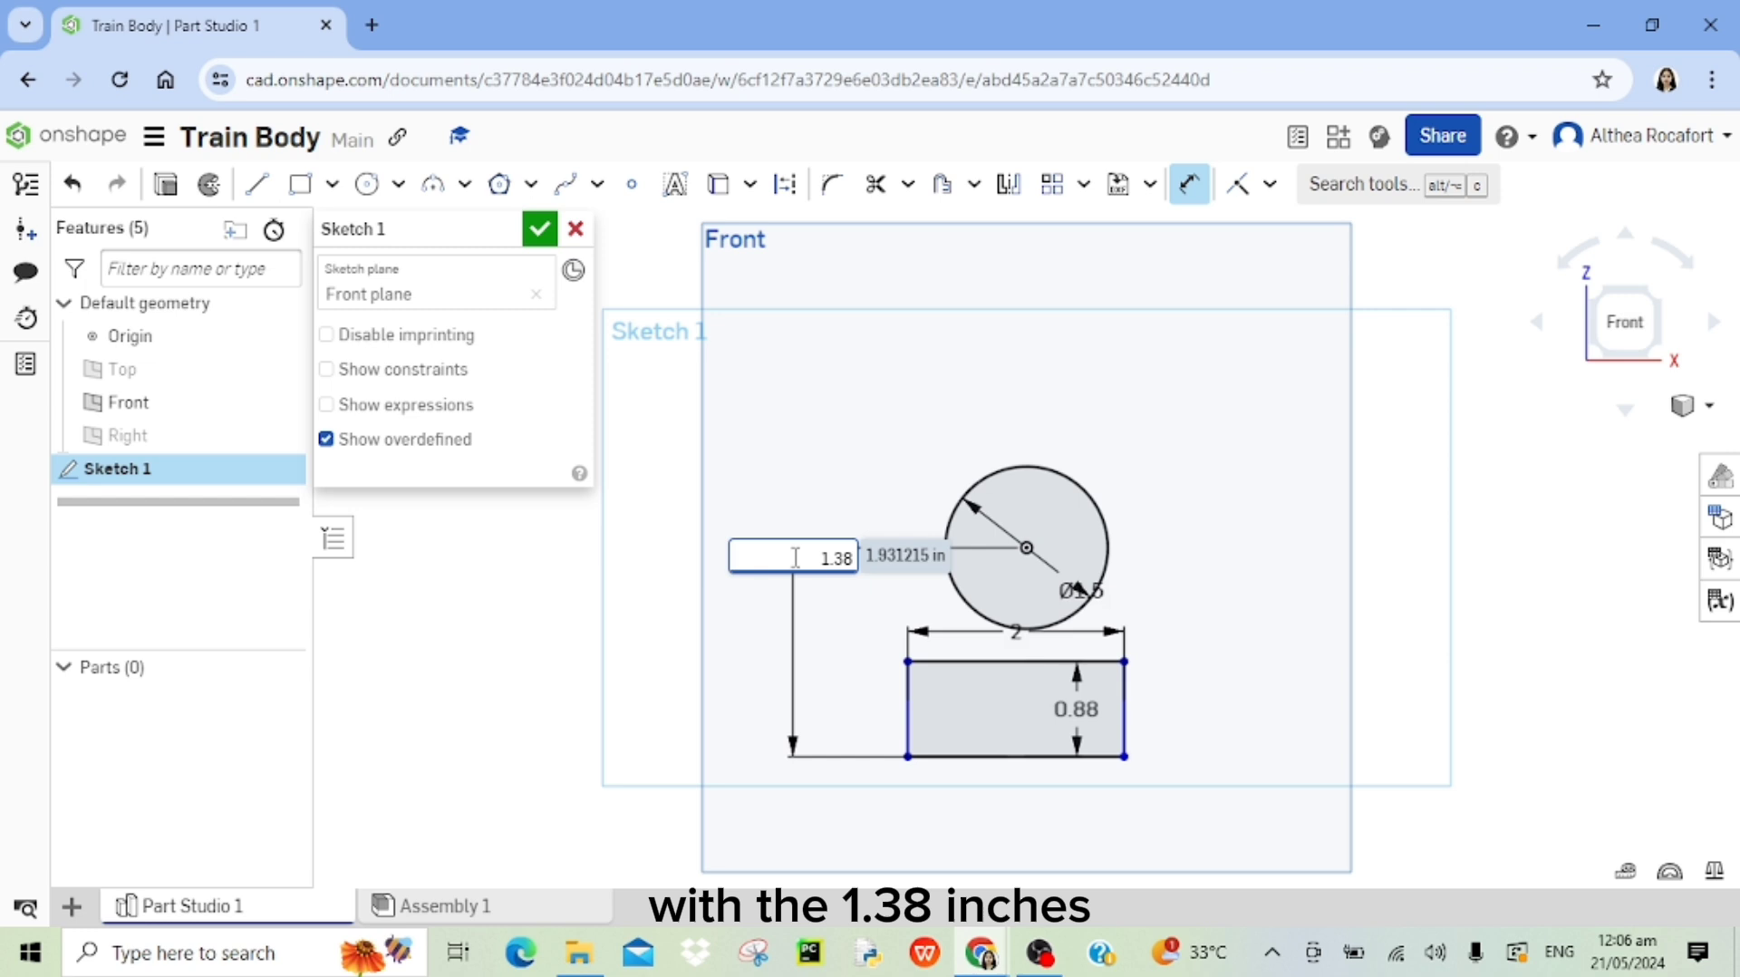
pyautogui.press('Return')
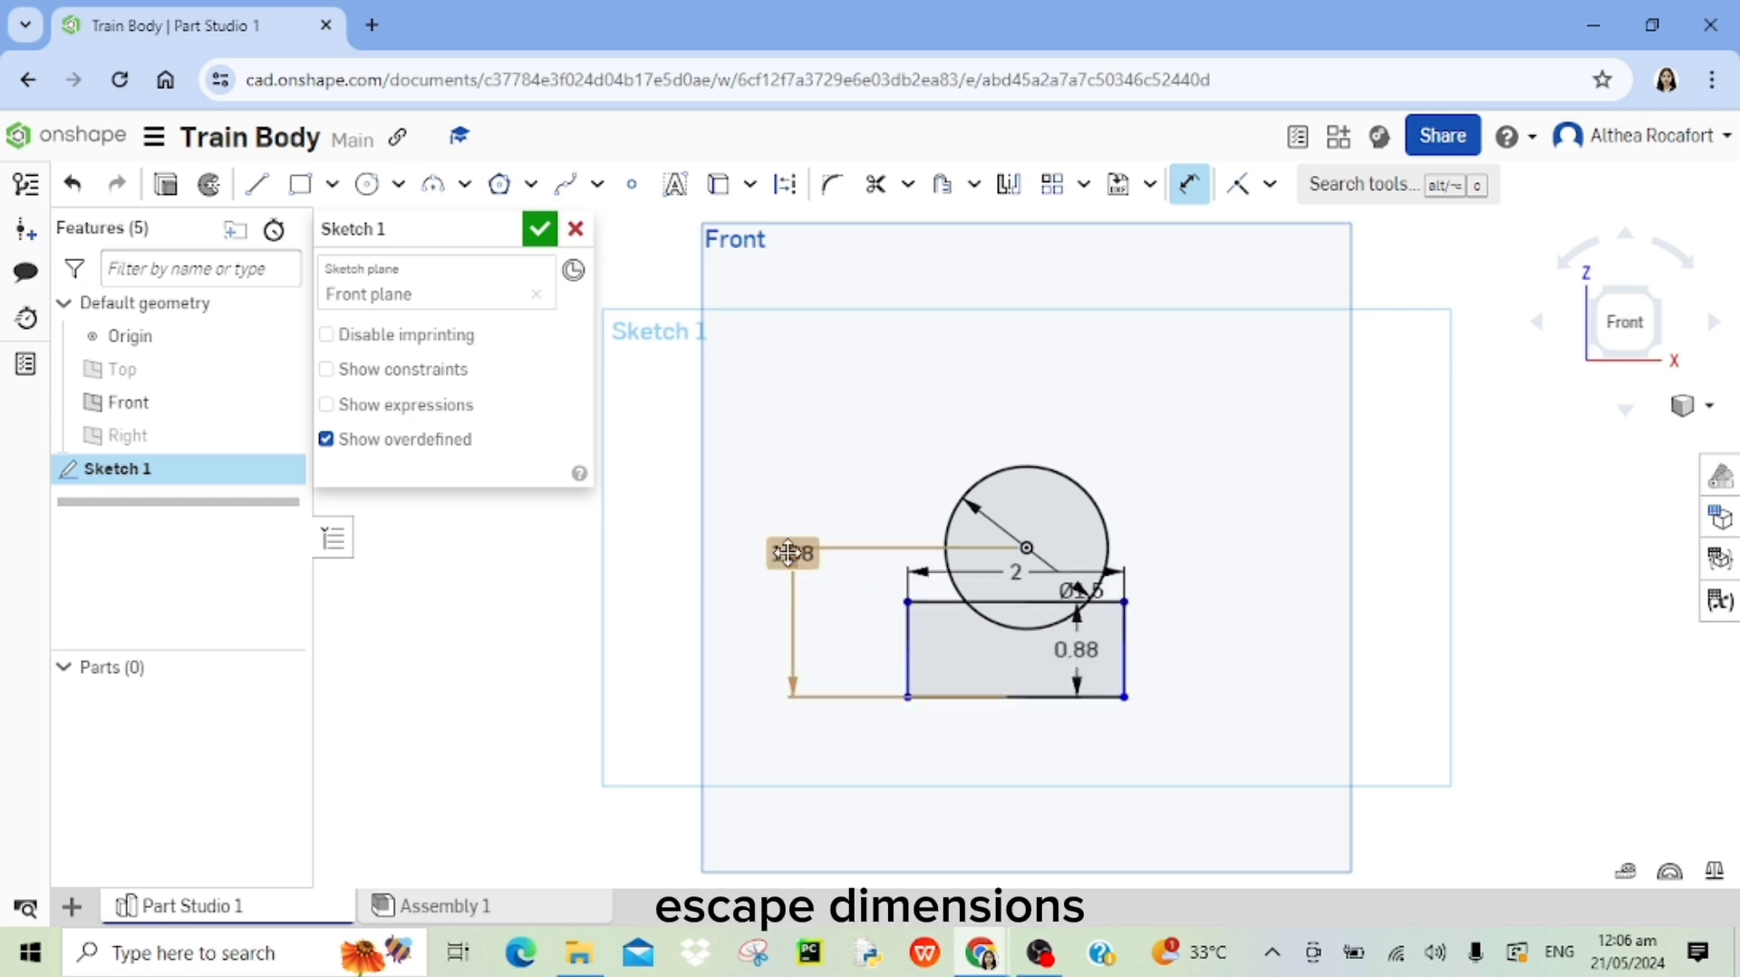
pyautogui.rightClick(823, 500)
pyautogui.click(897, 516)
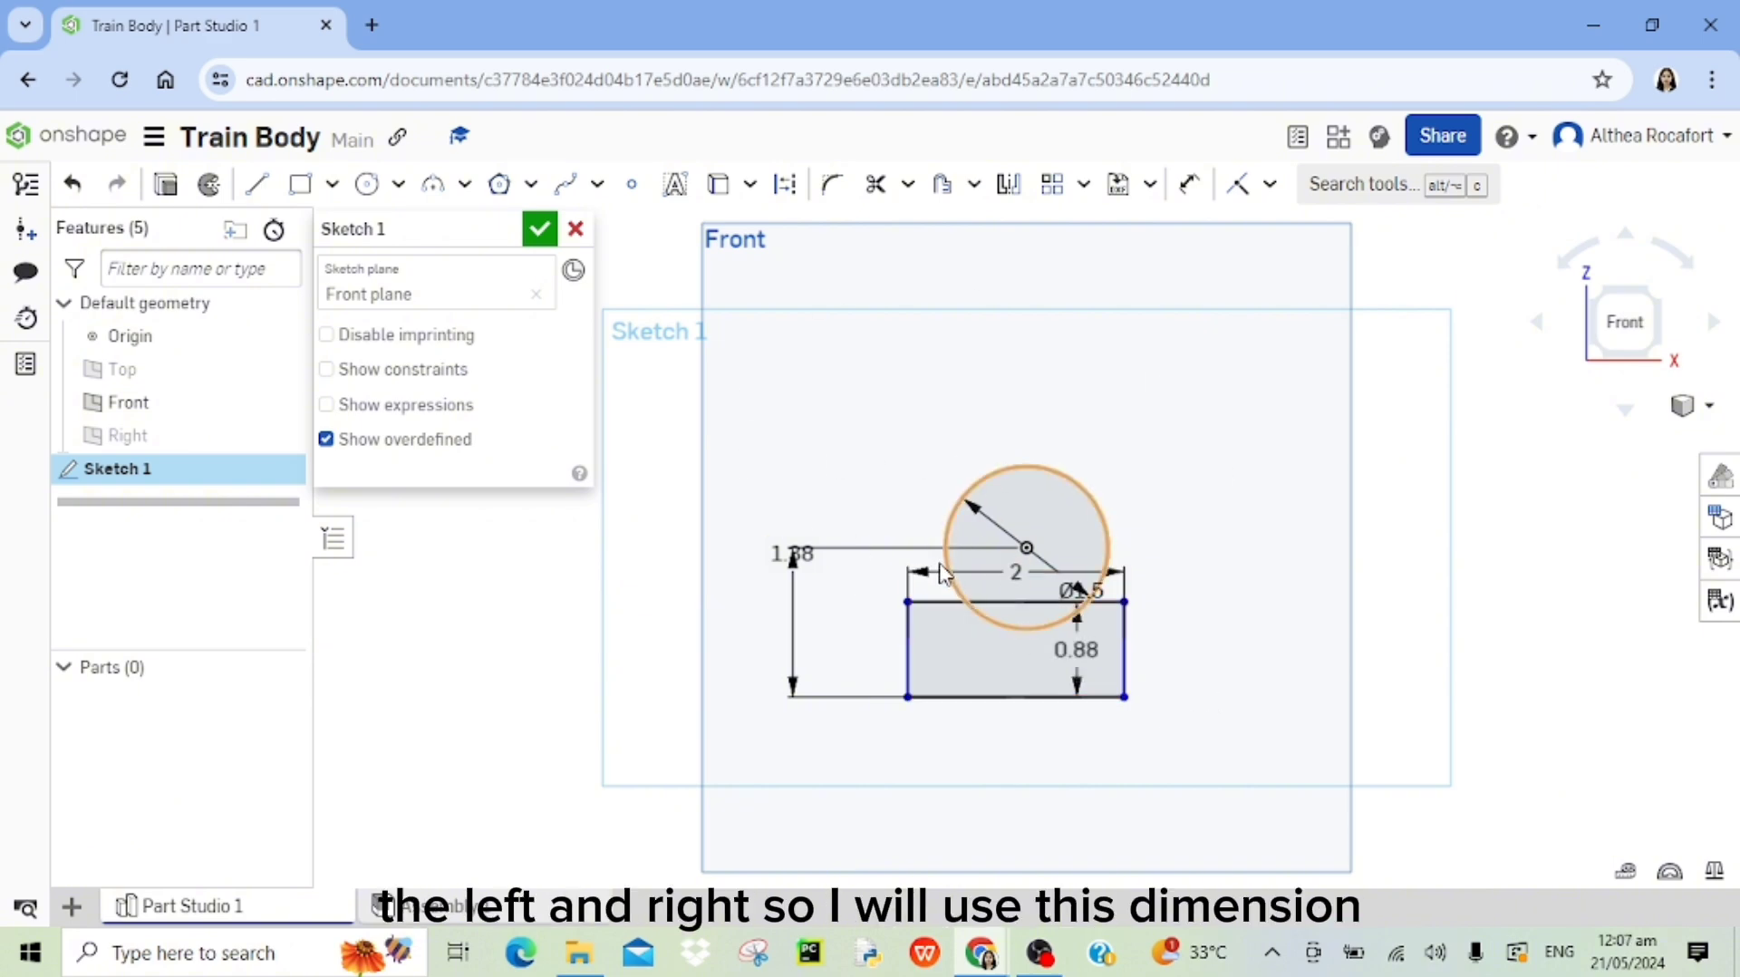
# Dimension the horizontal distance from the rectangle's left edge to the circle's center at 1 inch.
pyautogui.click(1189, 184)
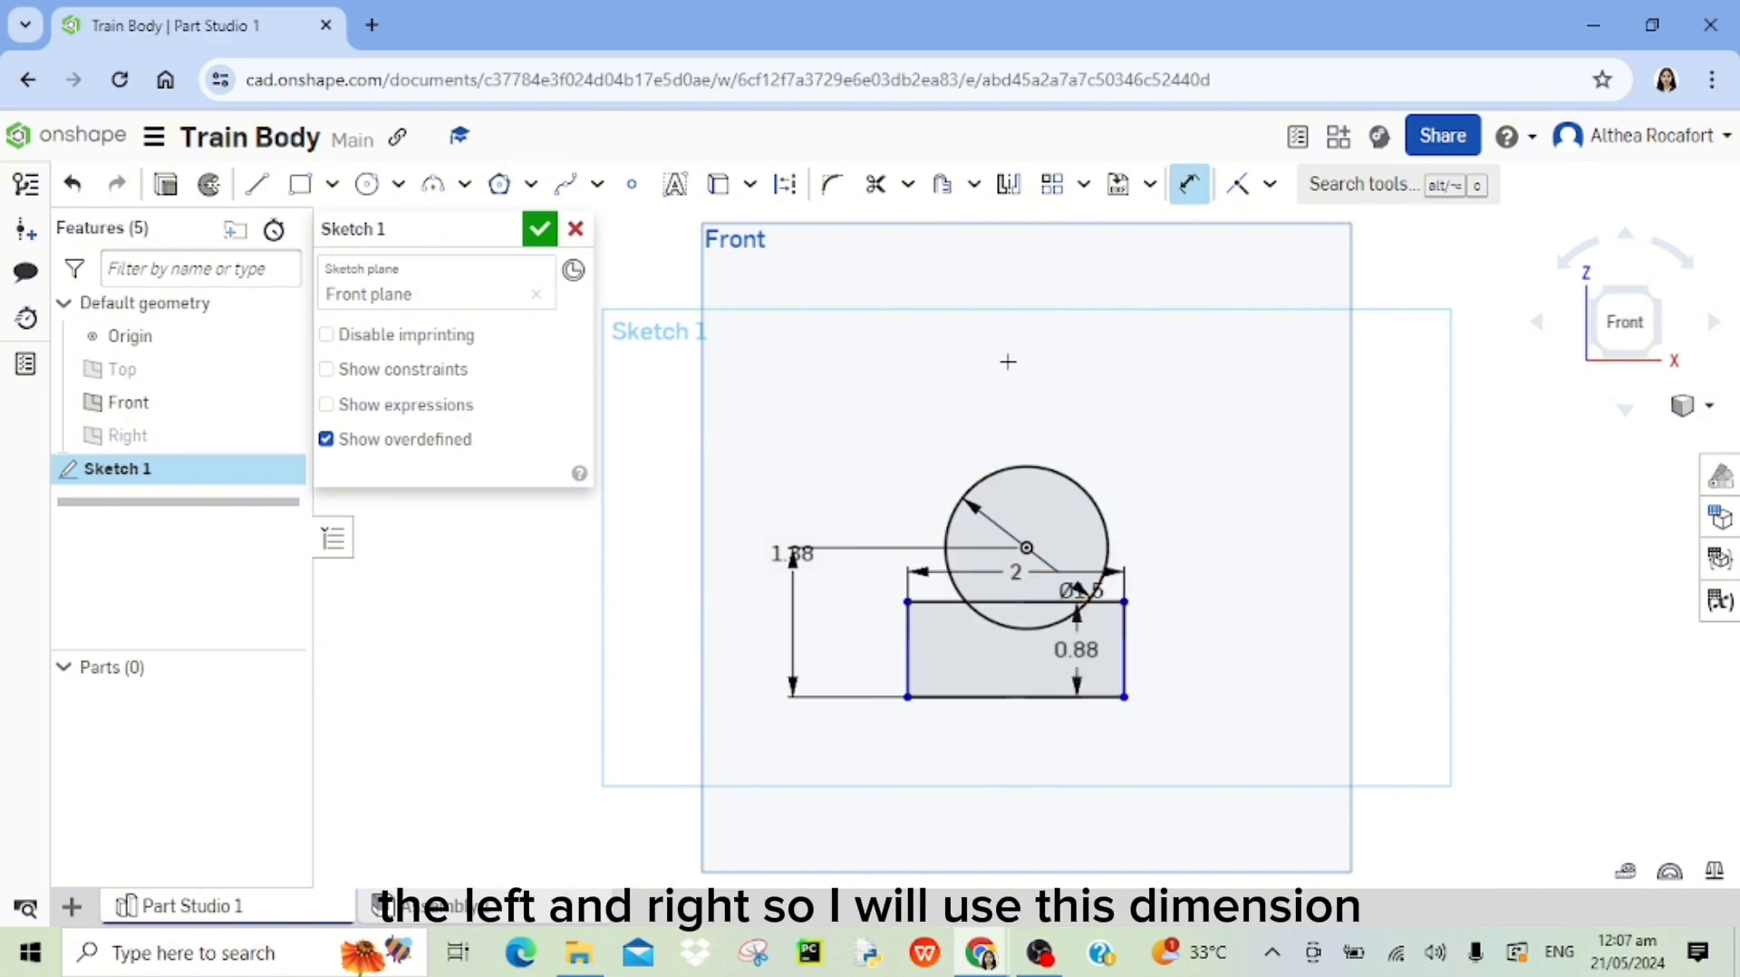
pyautogui.click(908, 646)
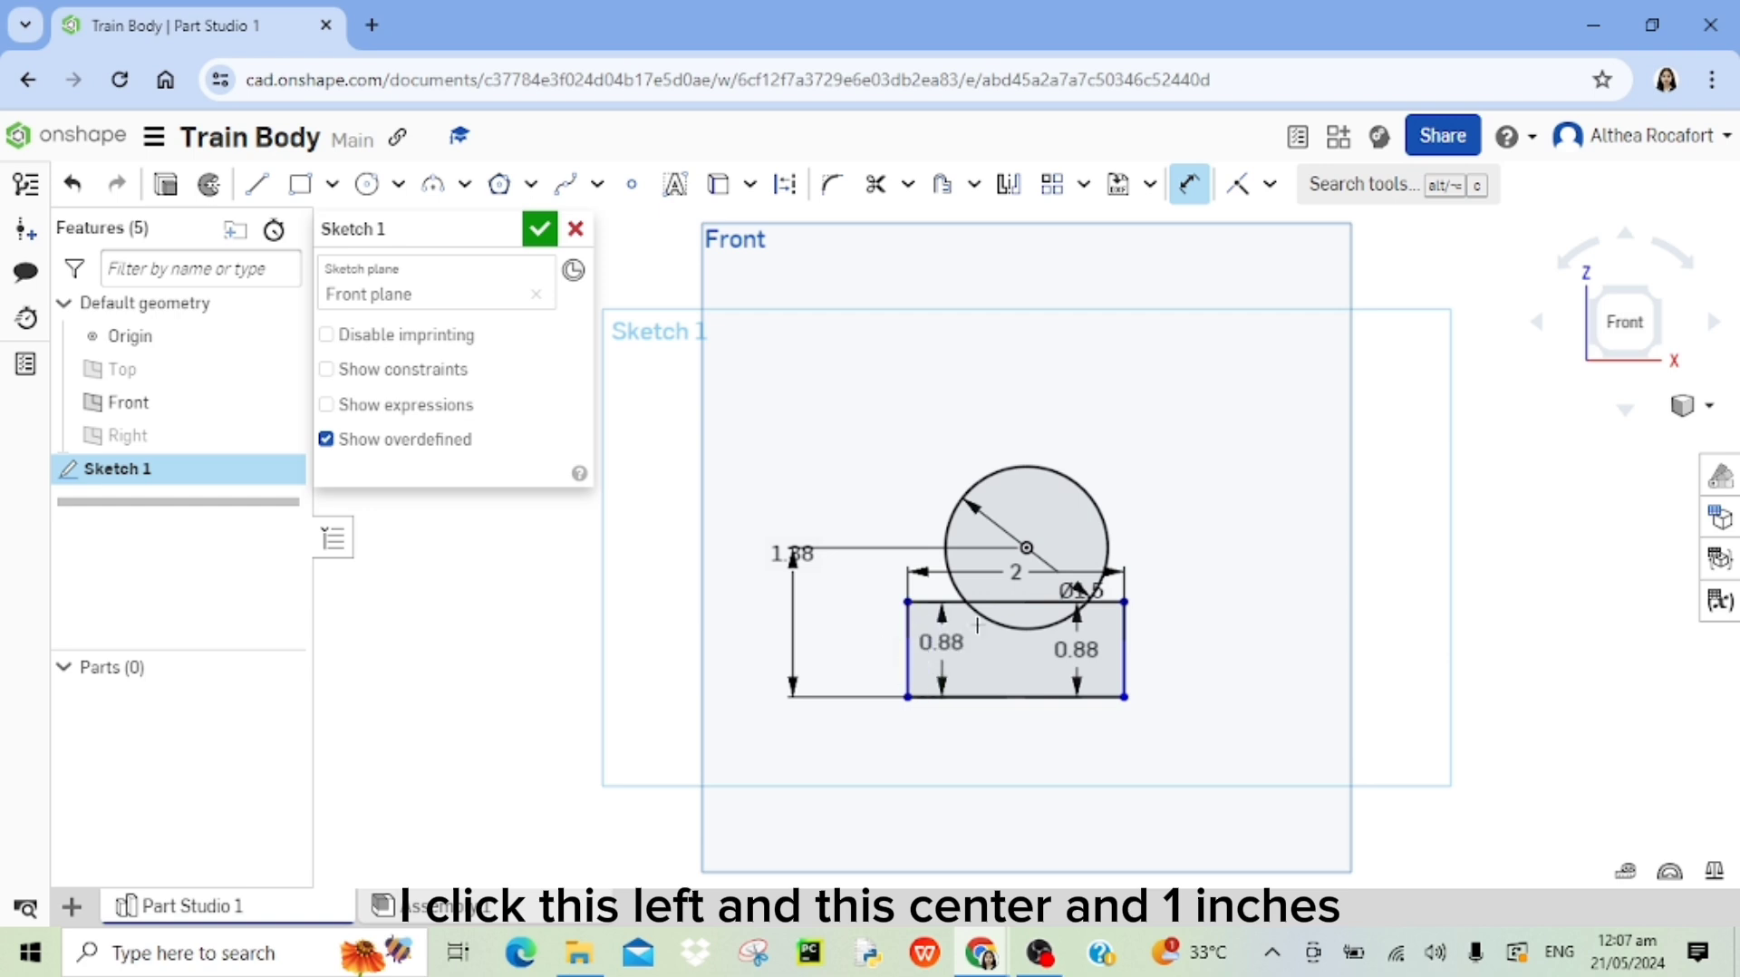
pyautogui.click(1026, 547)
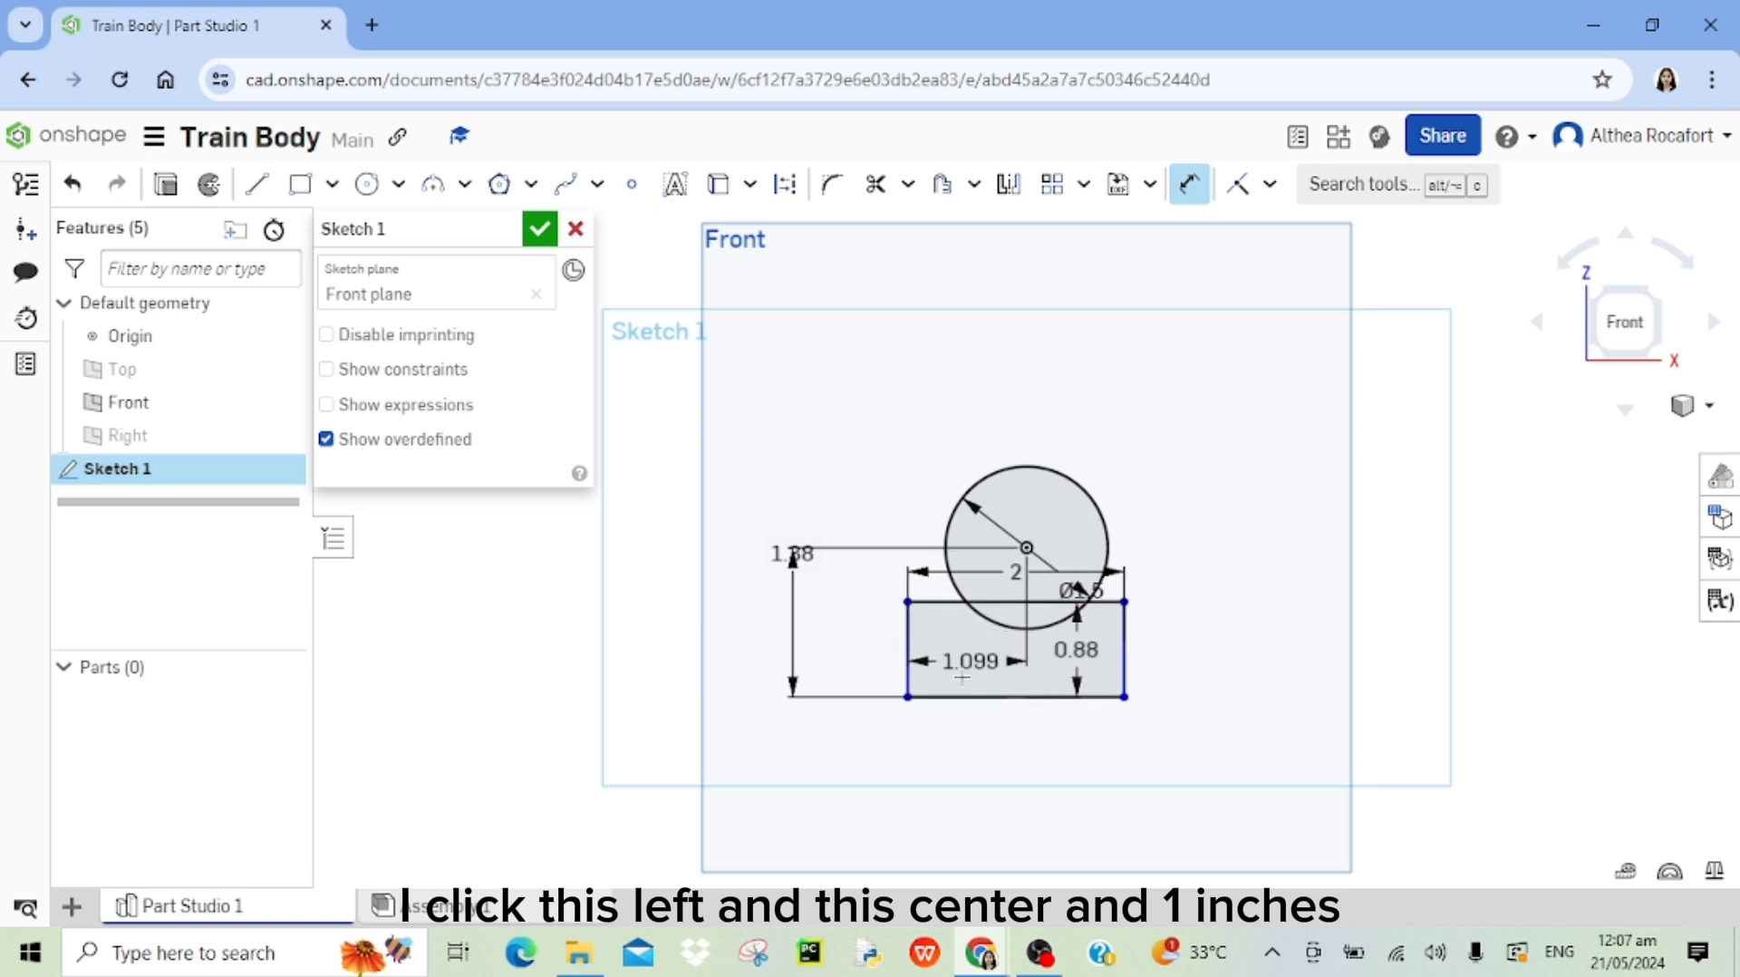
pyautogui.click(953, 766)
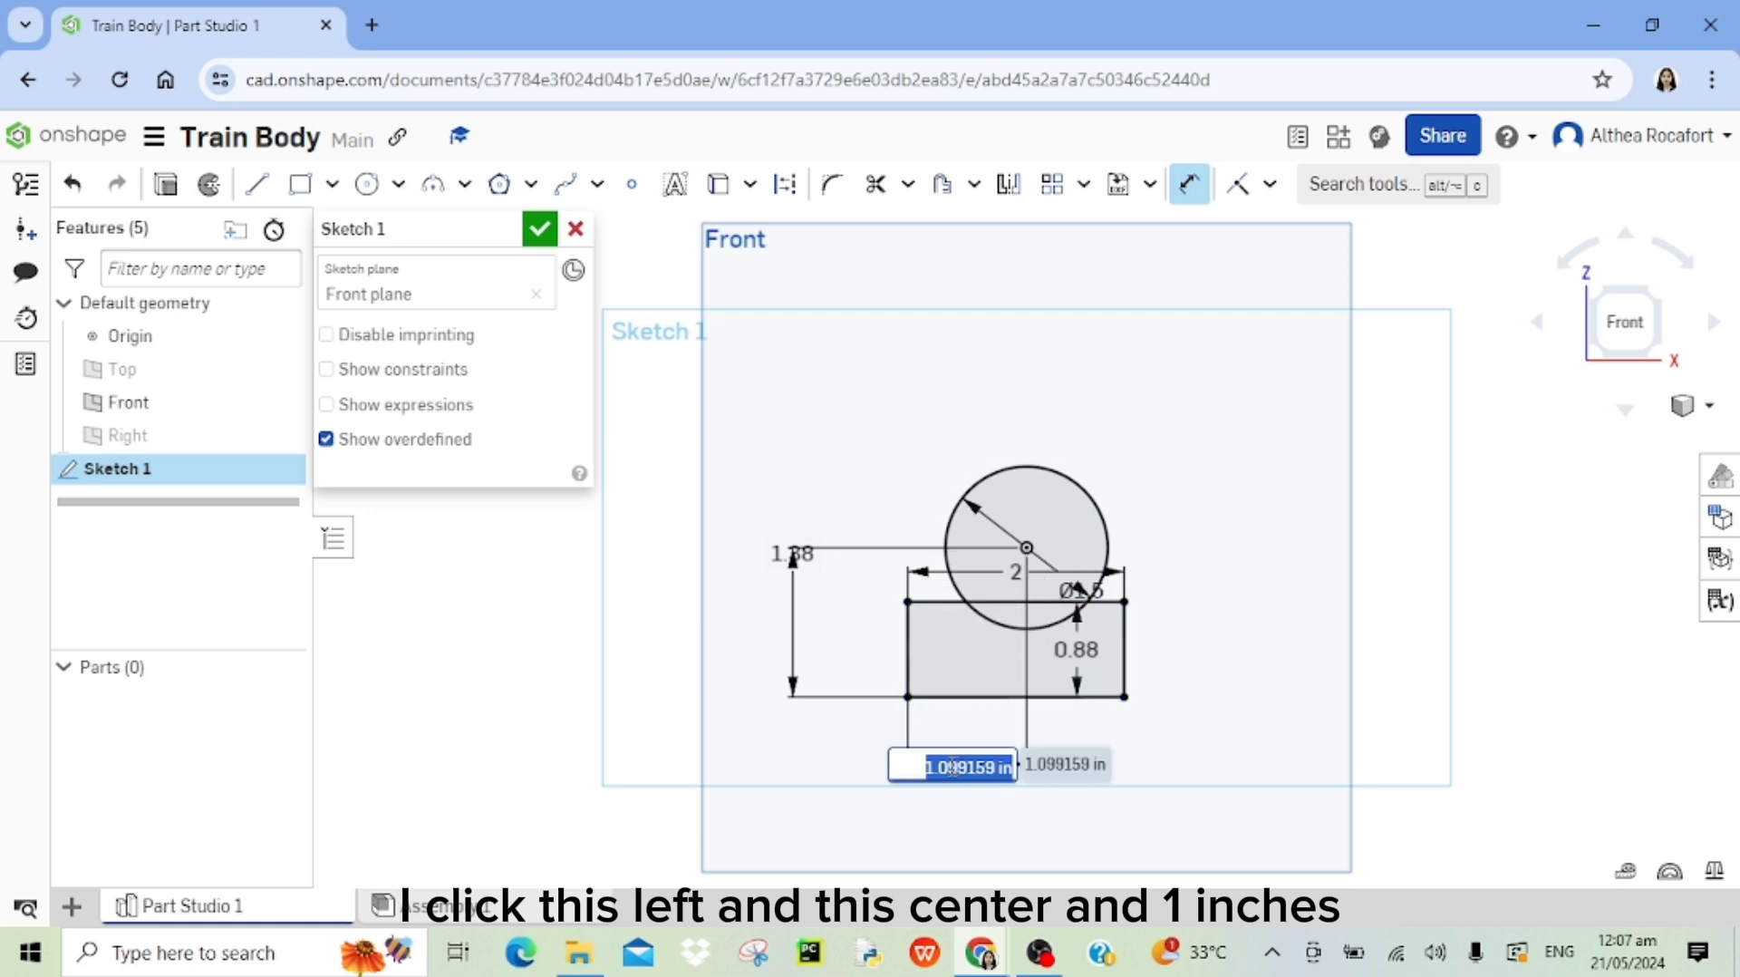
pyautogui.write('1')
pyautogui.press('Return')
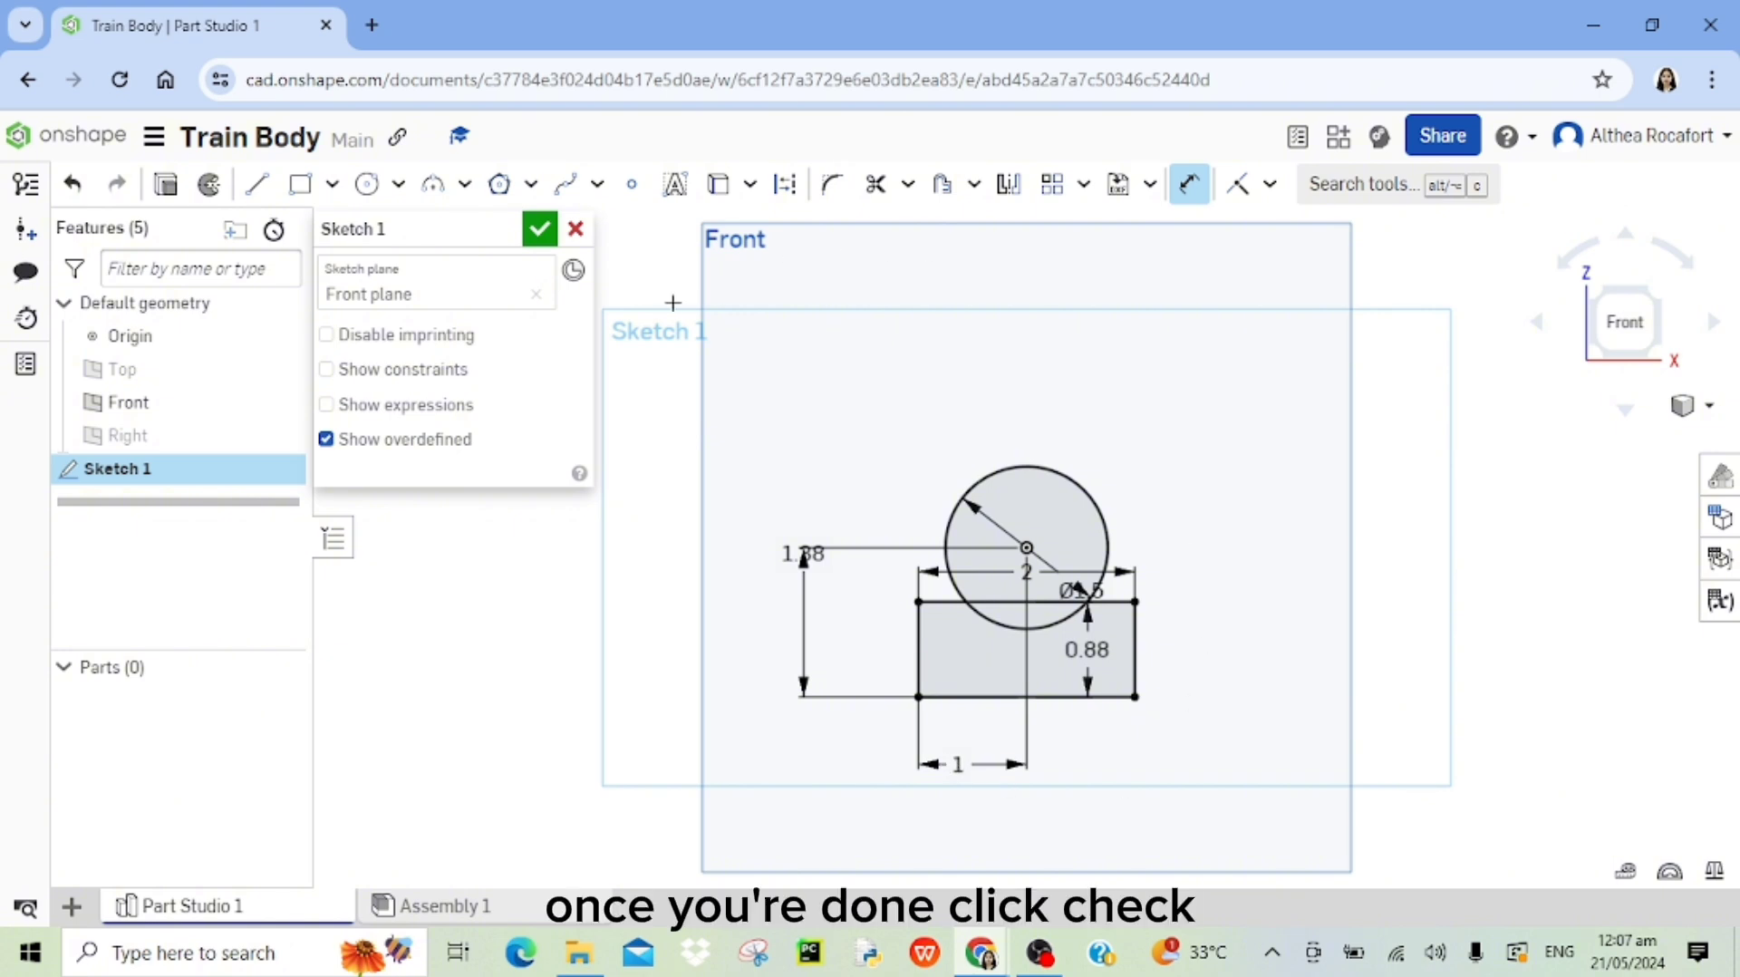
# Finish the circle-and-rectangle profile sketch and switch the model to the isometric view.
pyautogui.click(541, 230)
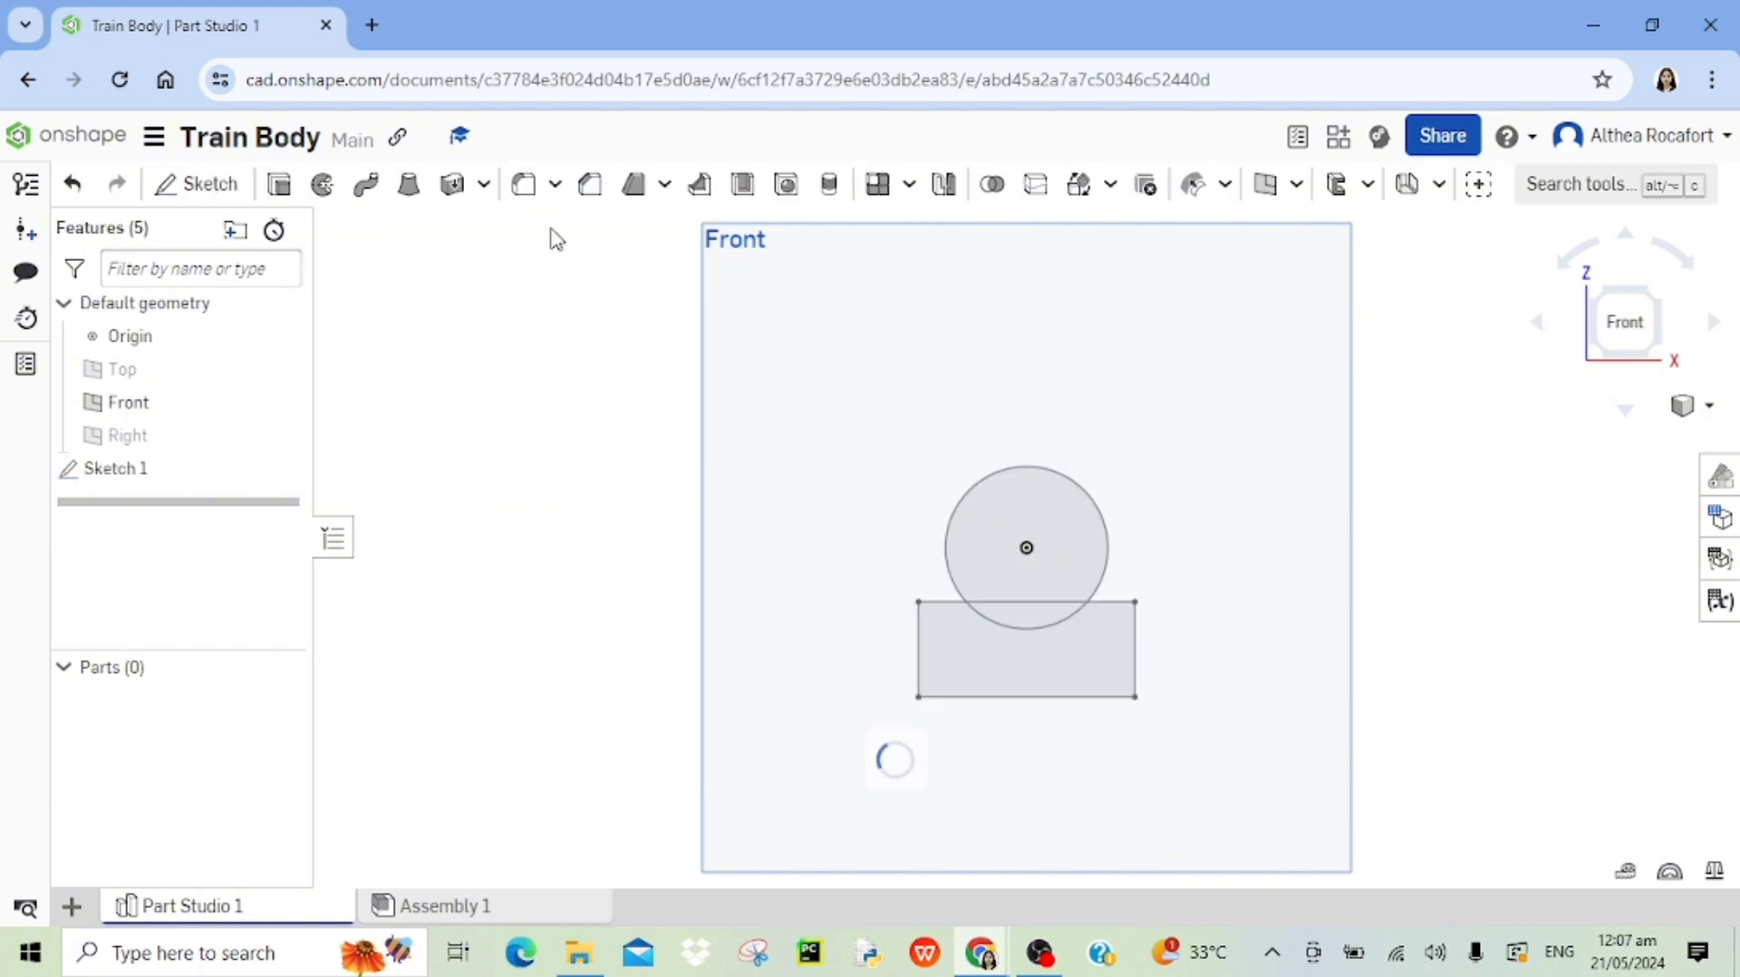
pyautogui.click(1678, 417)
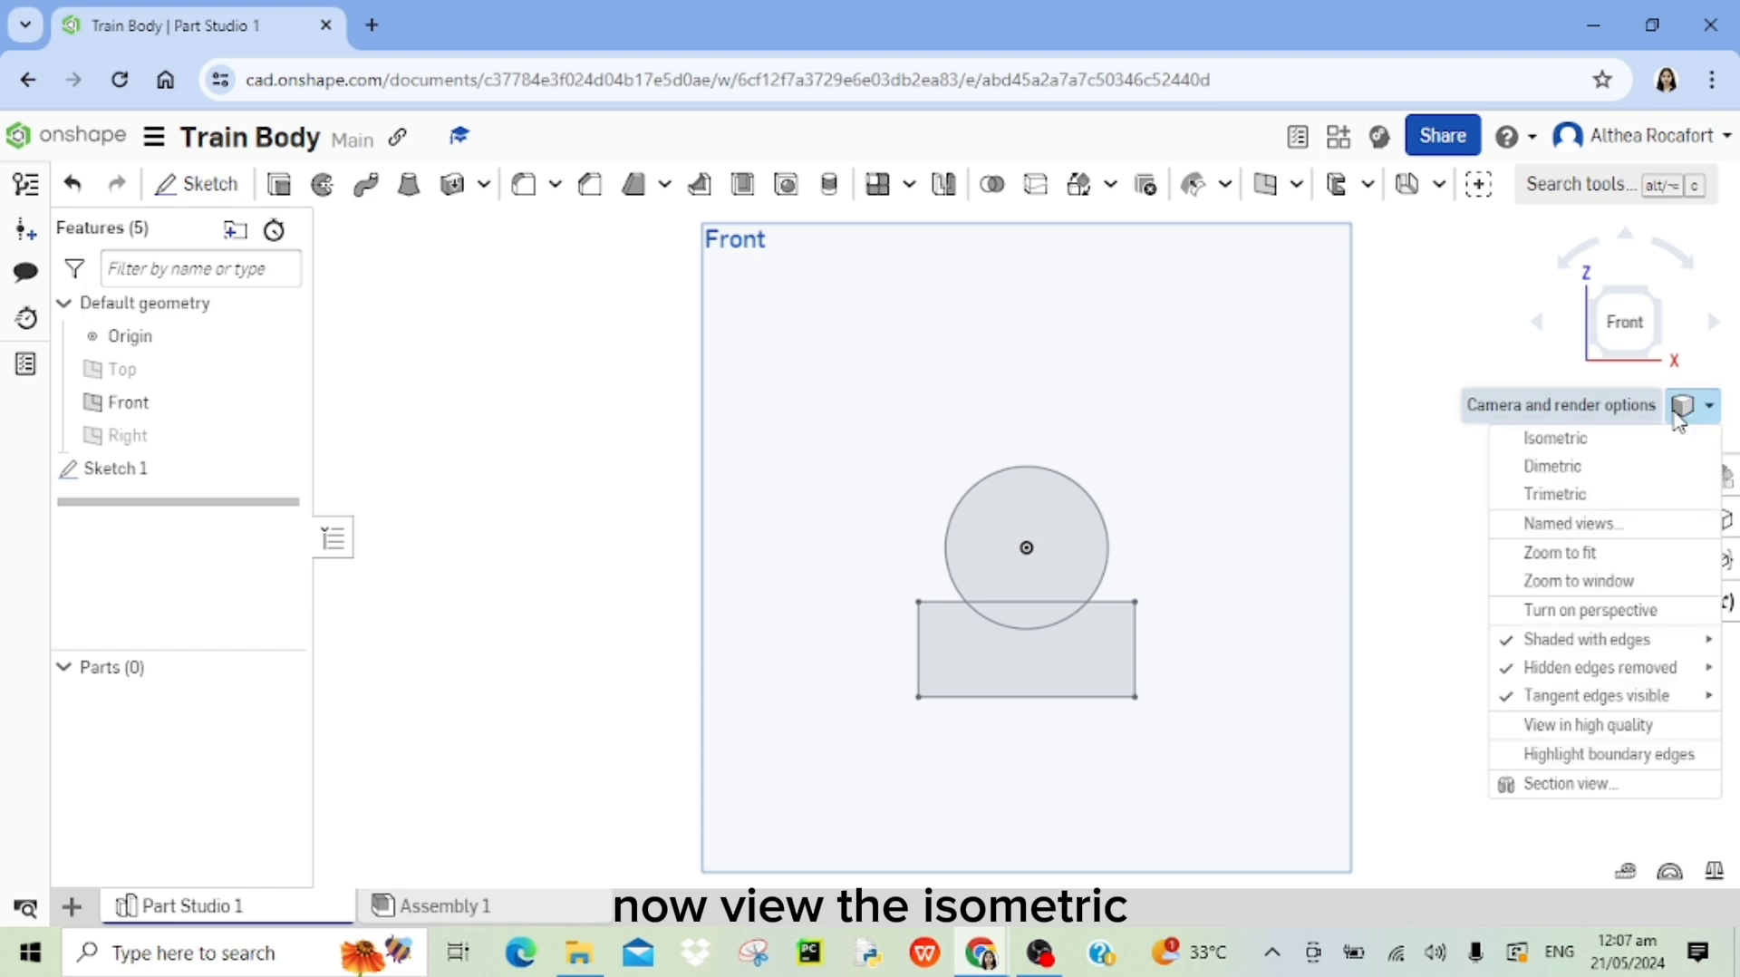
pyautogui.click(1595, 442)
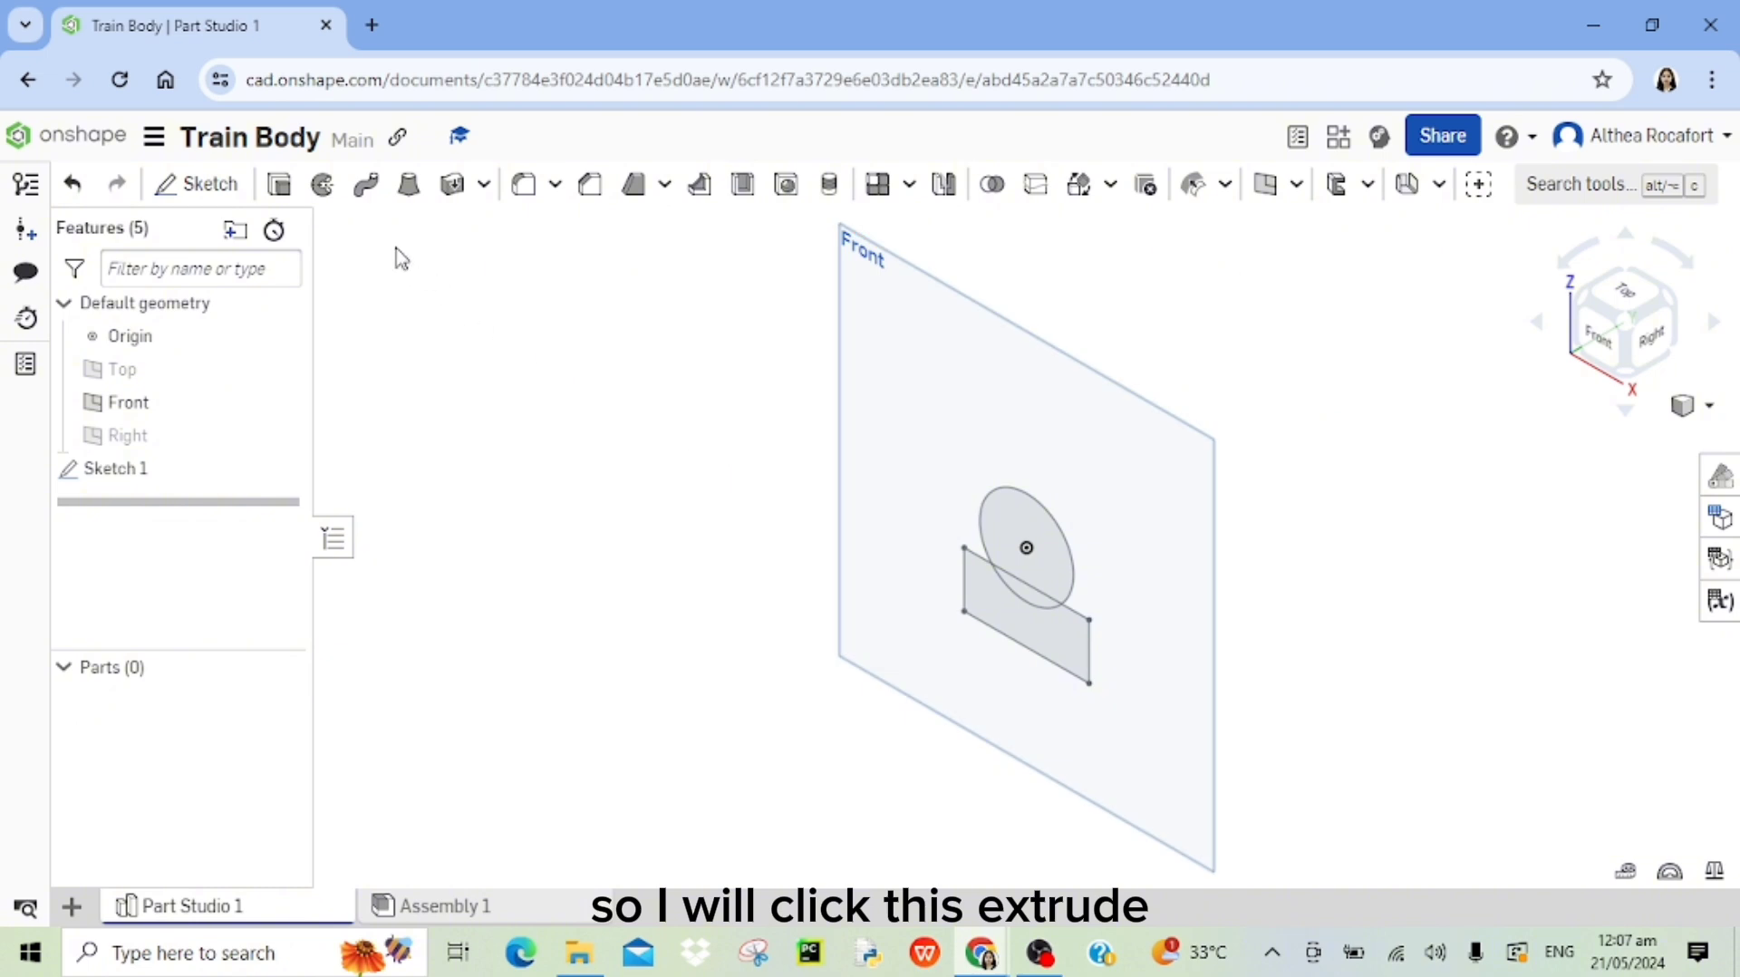
# Extrude all three regions of the profile sketch as a new solid with a blind depth of 5.5 inches.
pyautogui.click(280, 185)
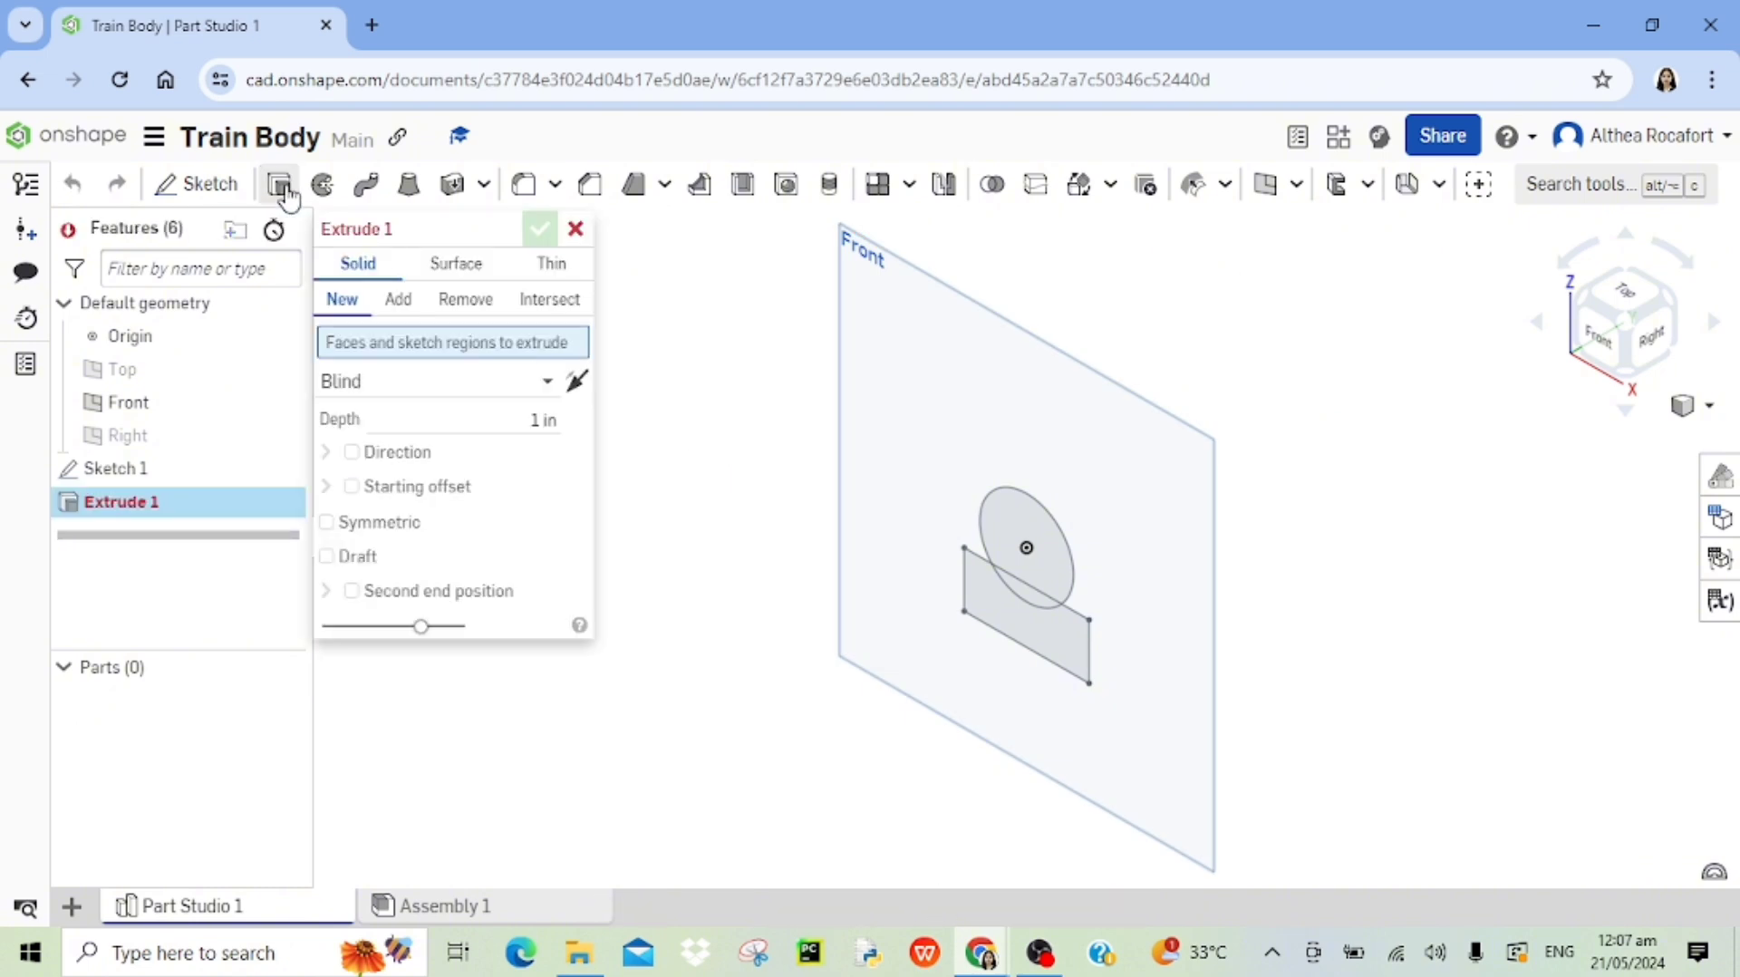
pyautogui.click(1058, 642)
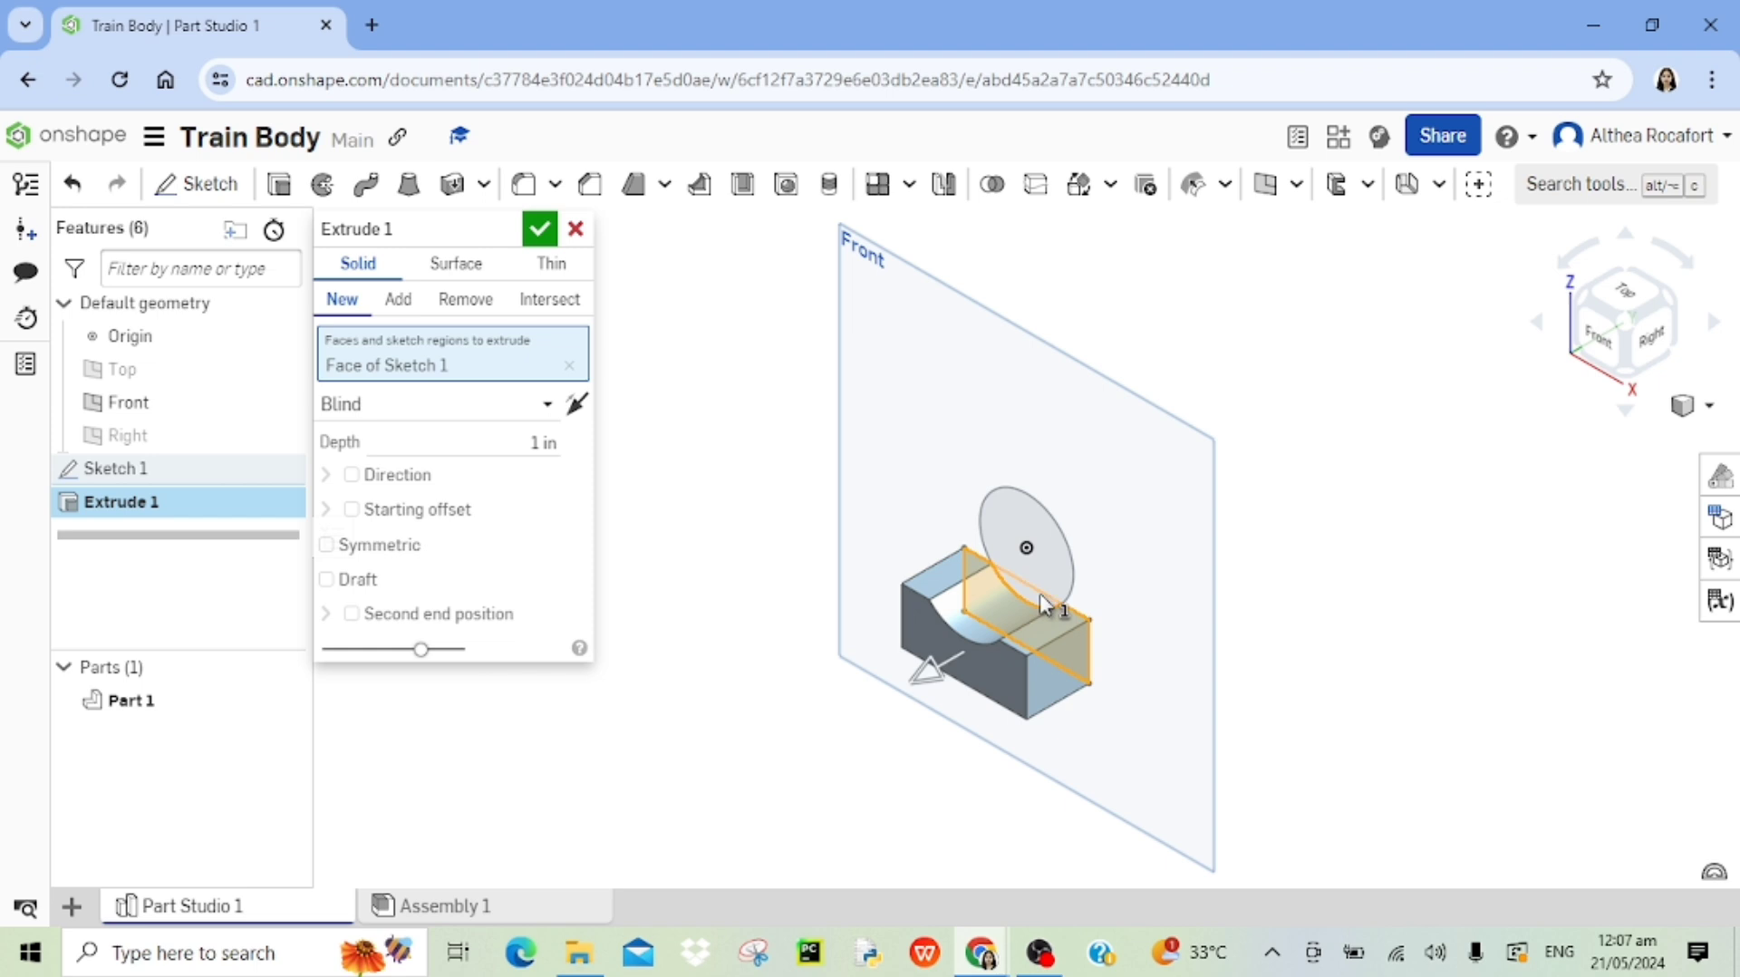
pyautogui.click(1045, 605)
pyautogui.click(1053, 585)
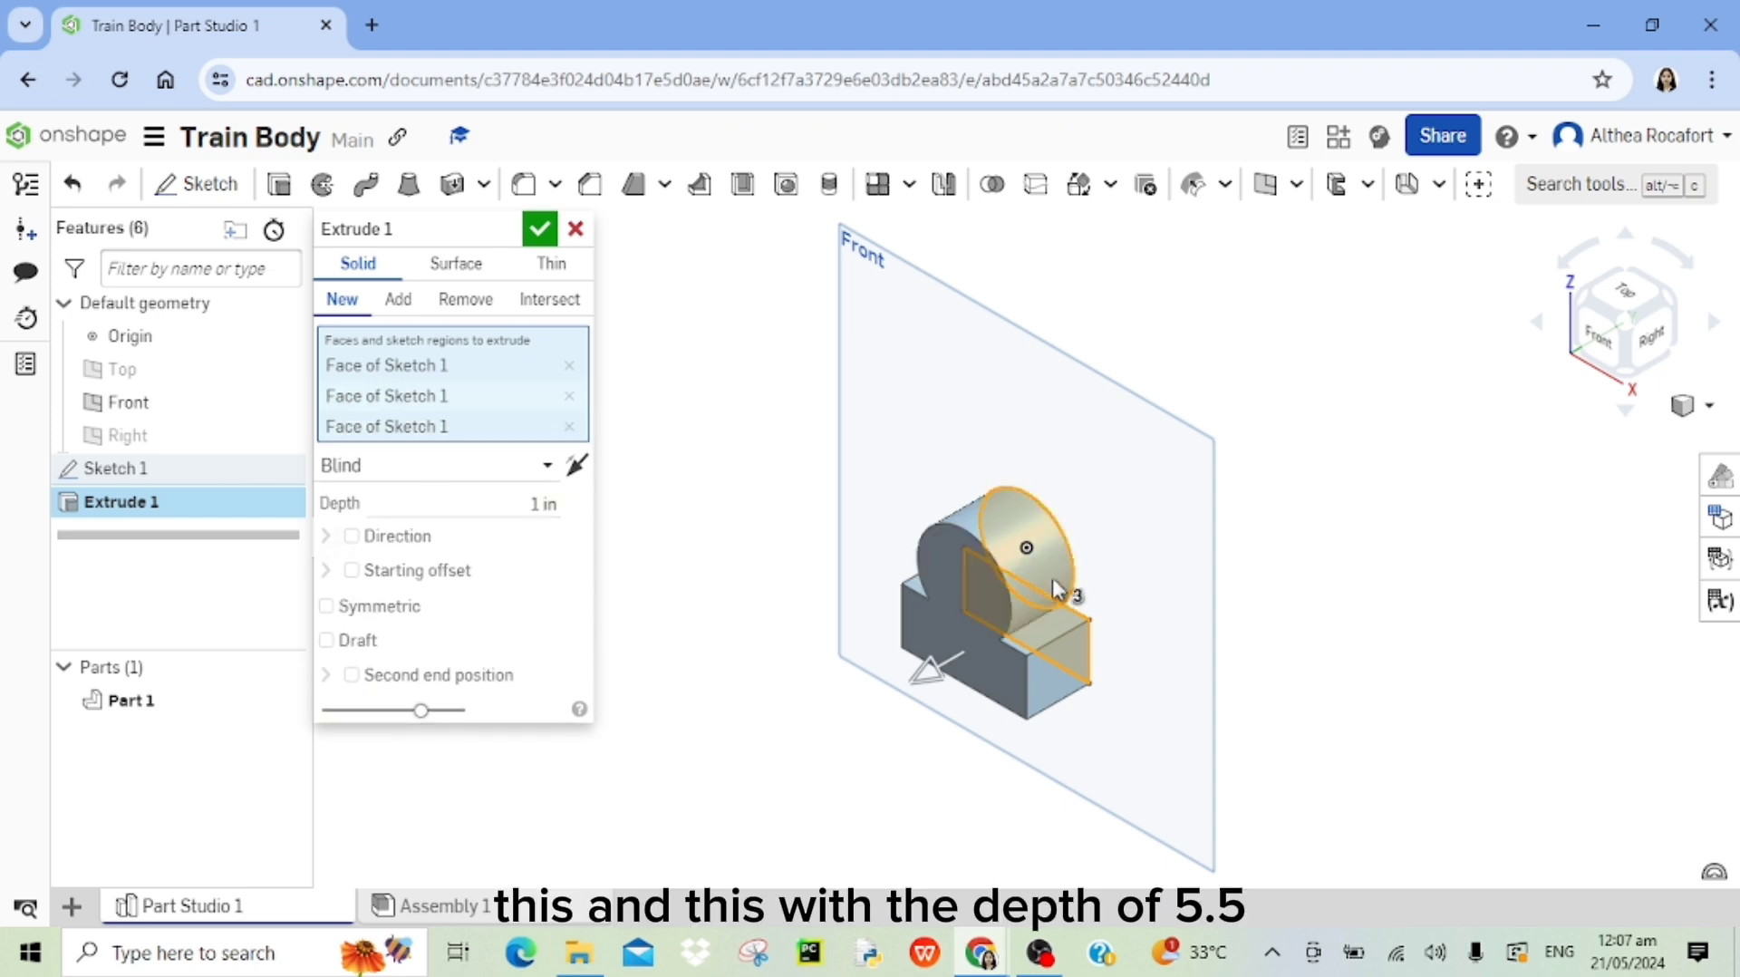
pyautogui.click(526, 503)
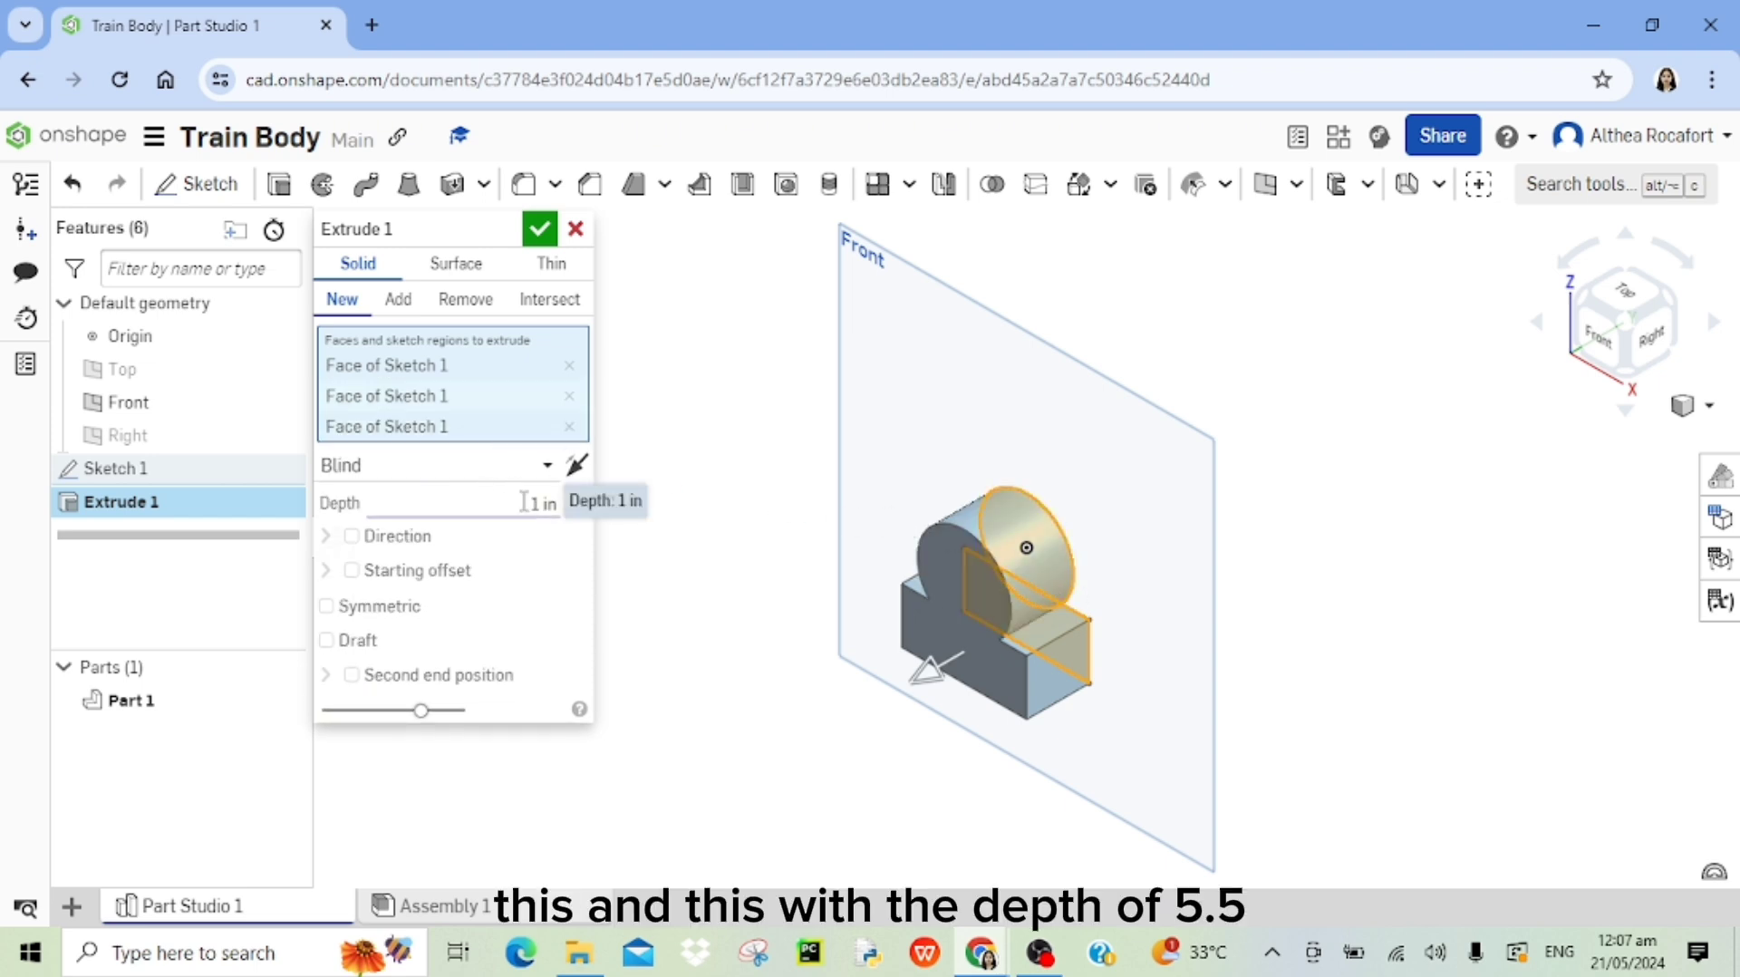
pyautogui.write('5.5')
pyautogui.press('Return')
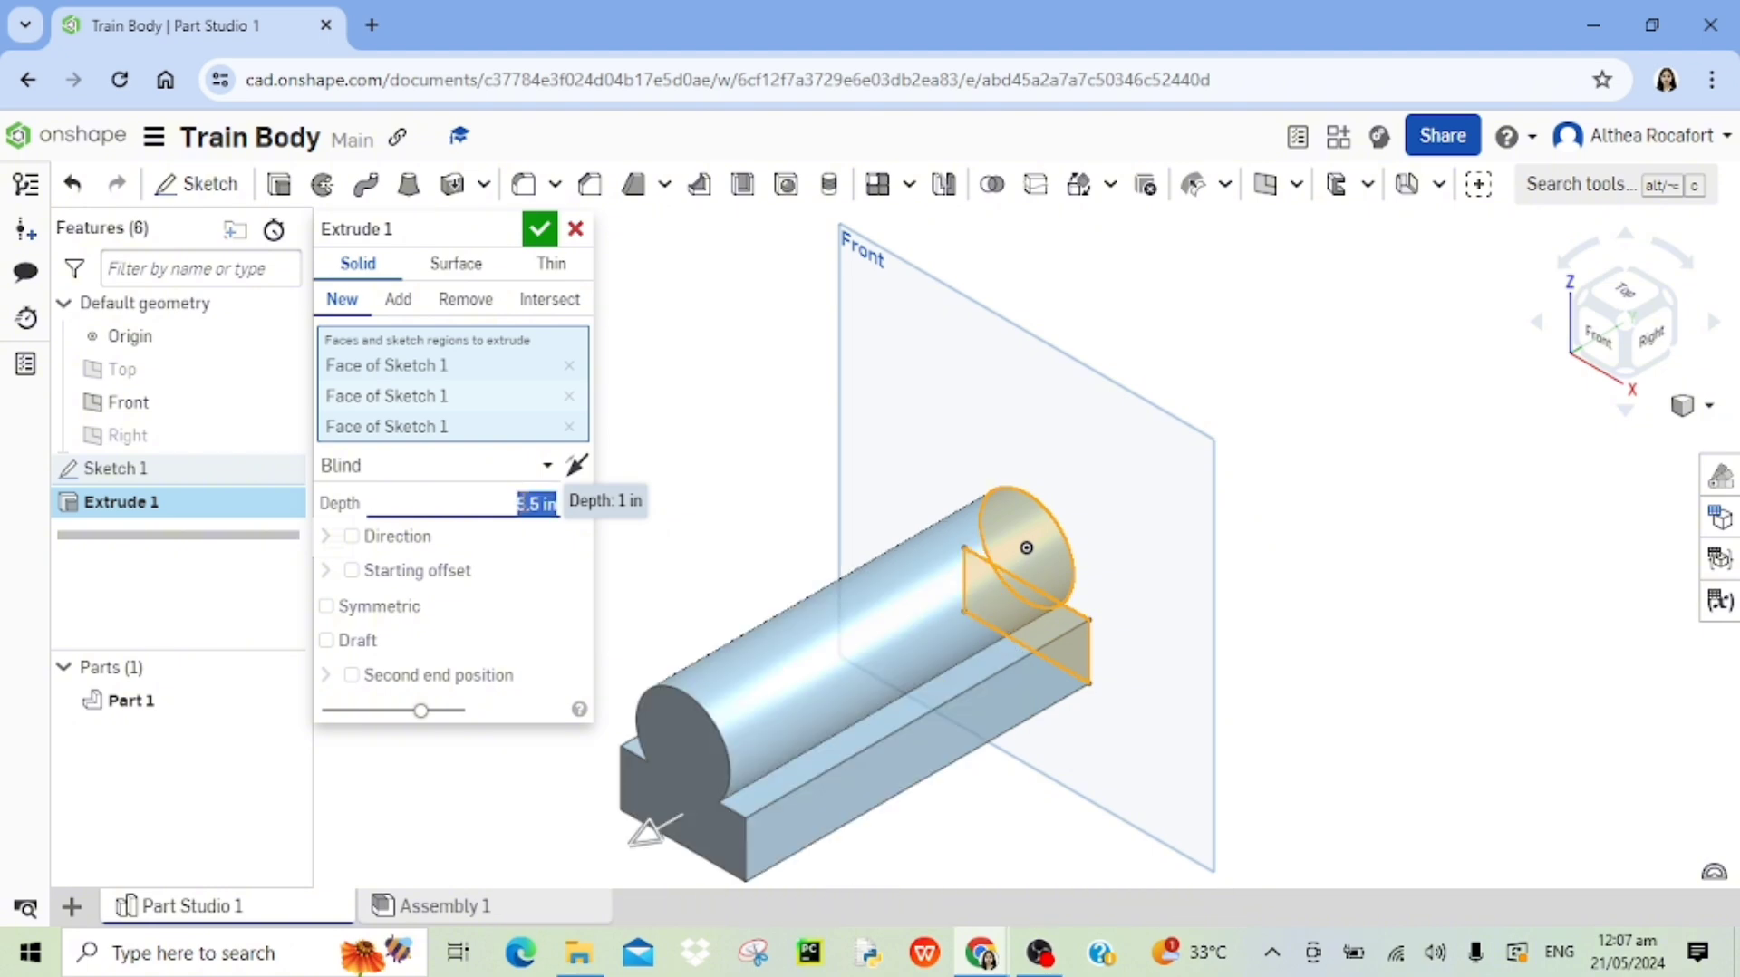
pyautogui.click(540, 229)
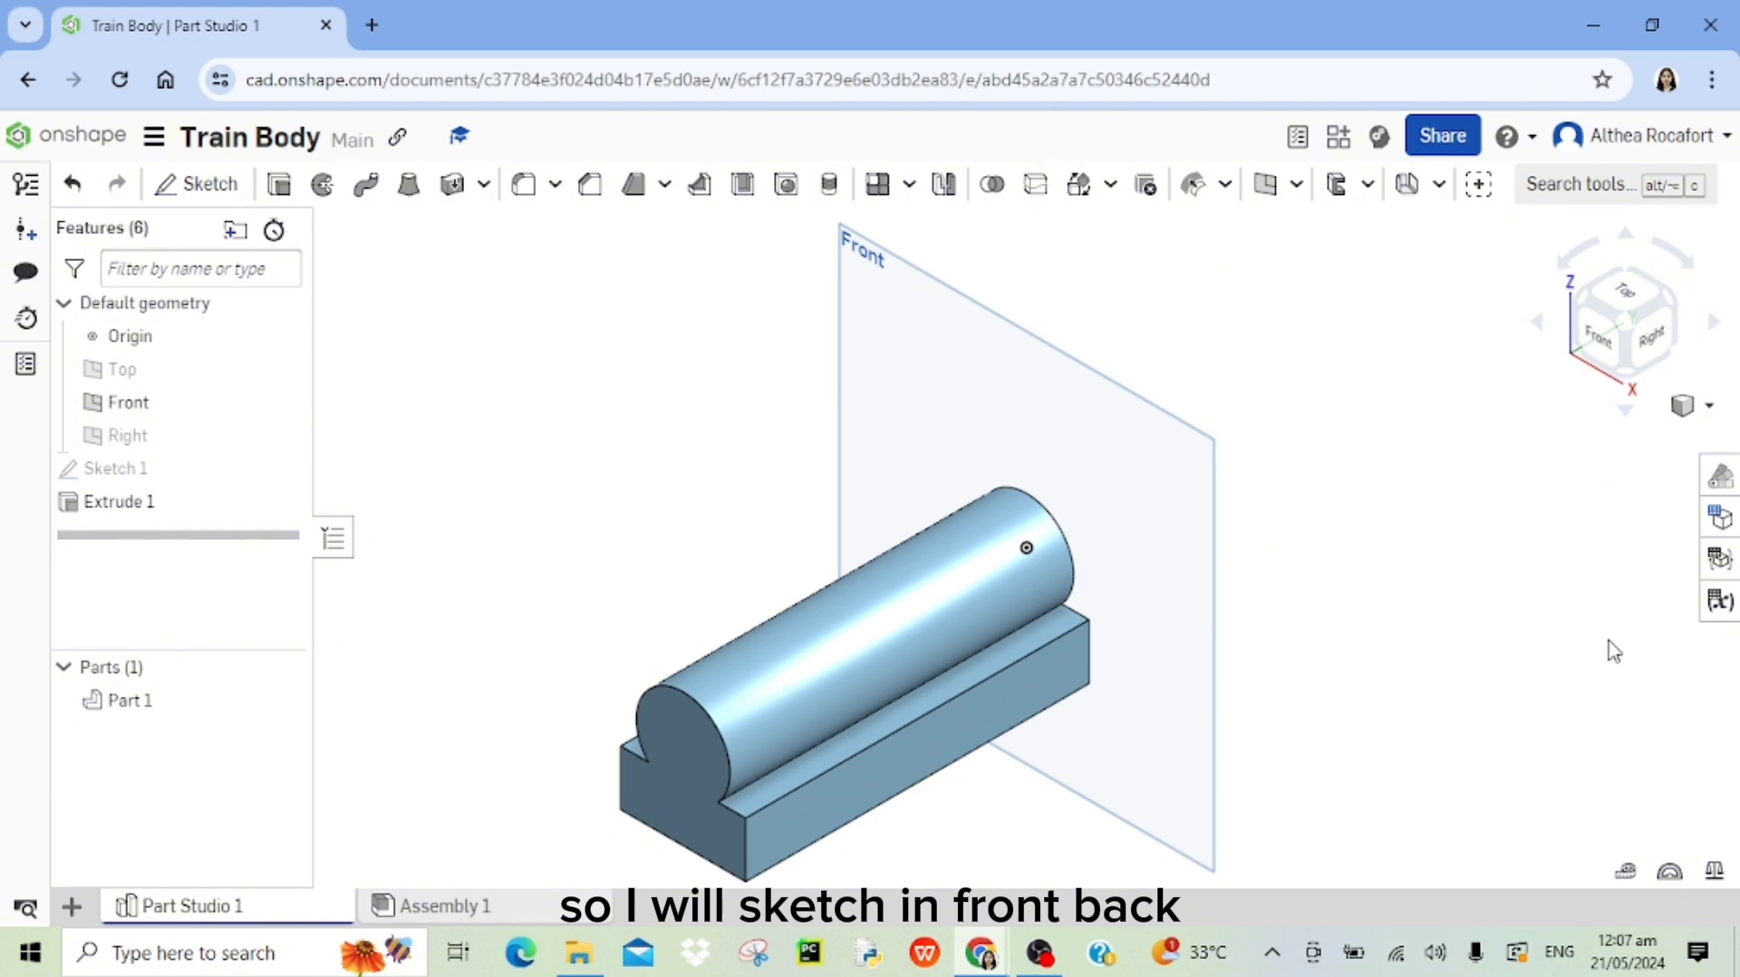
# Start a sketch on the body's back face and place a point directly below the origin, inside the rectangular base.
pyautogui.moveTo(1610, 646); pyautogui.dragTo(1384, 716, button='right')
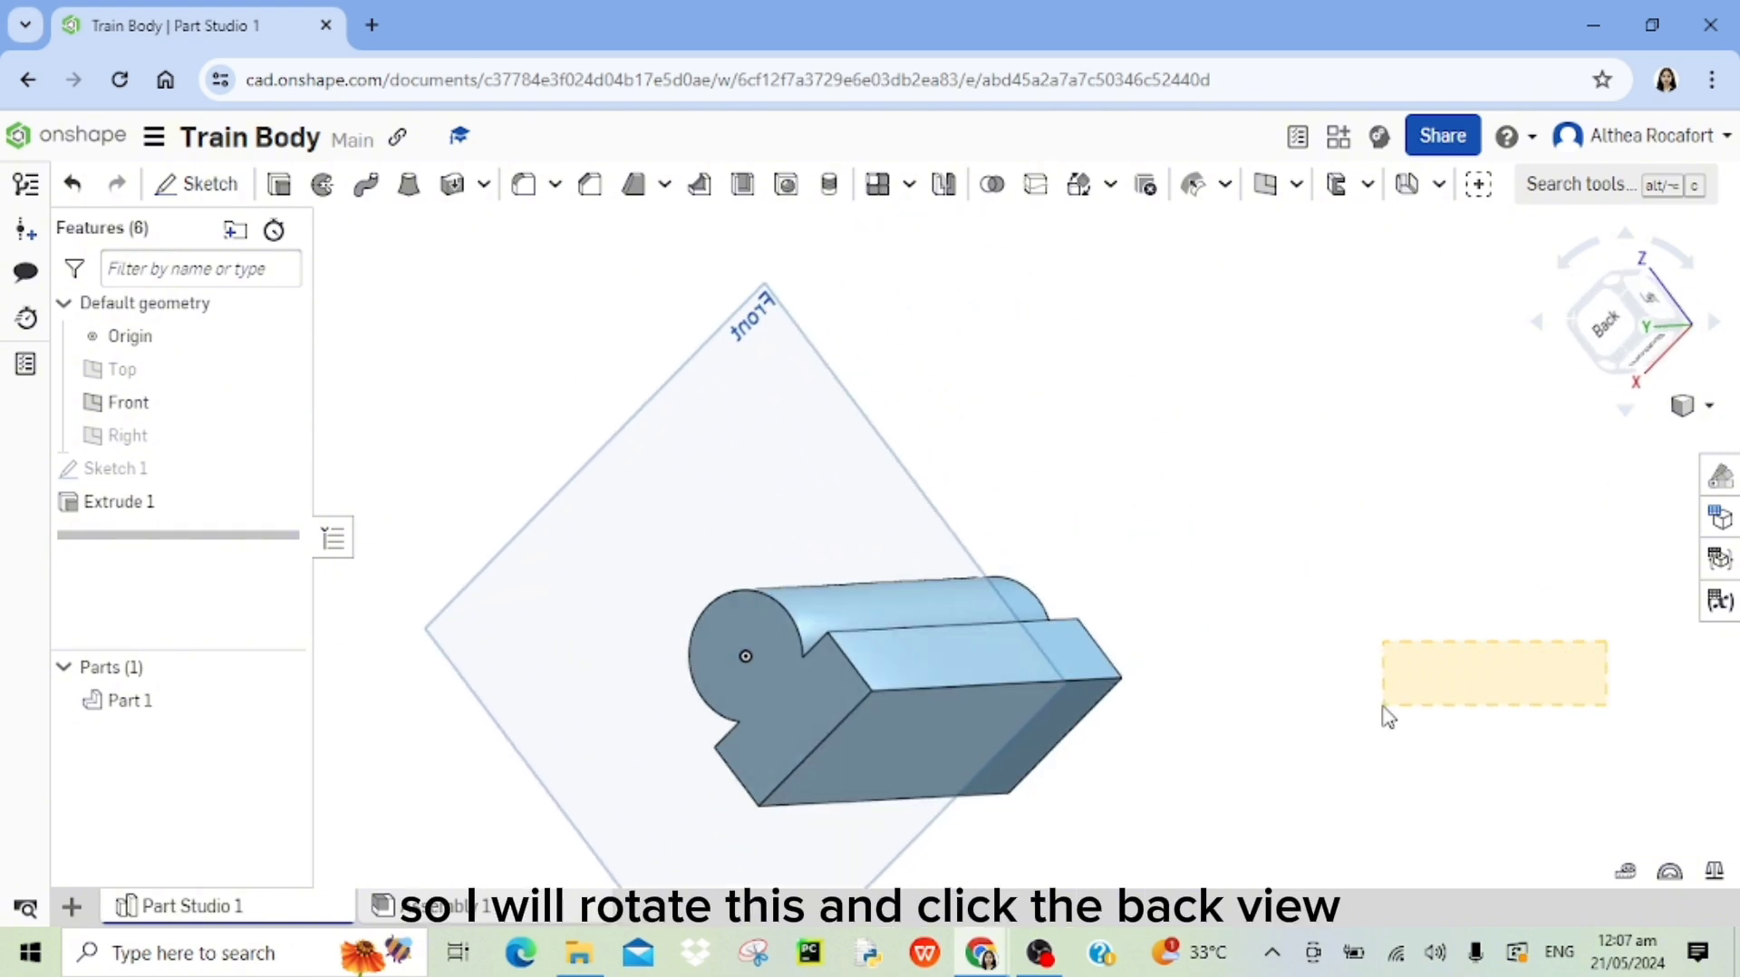
pyautogui.click(1619, 332)
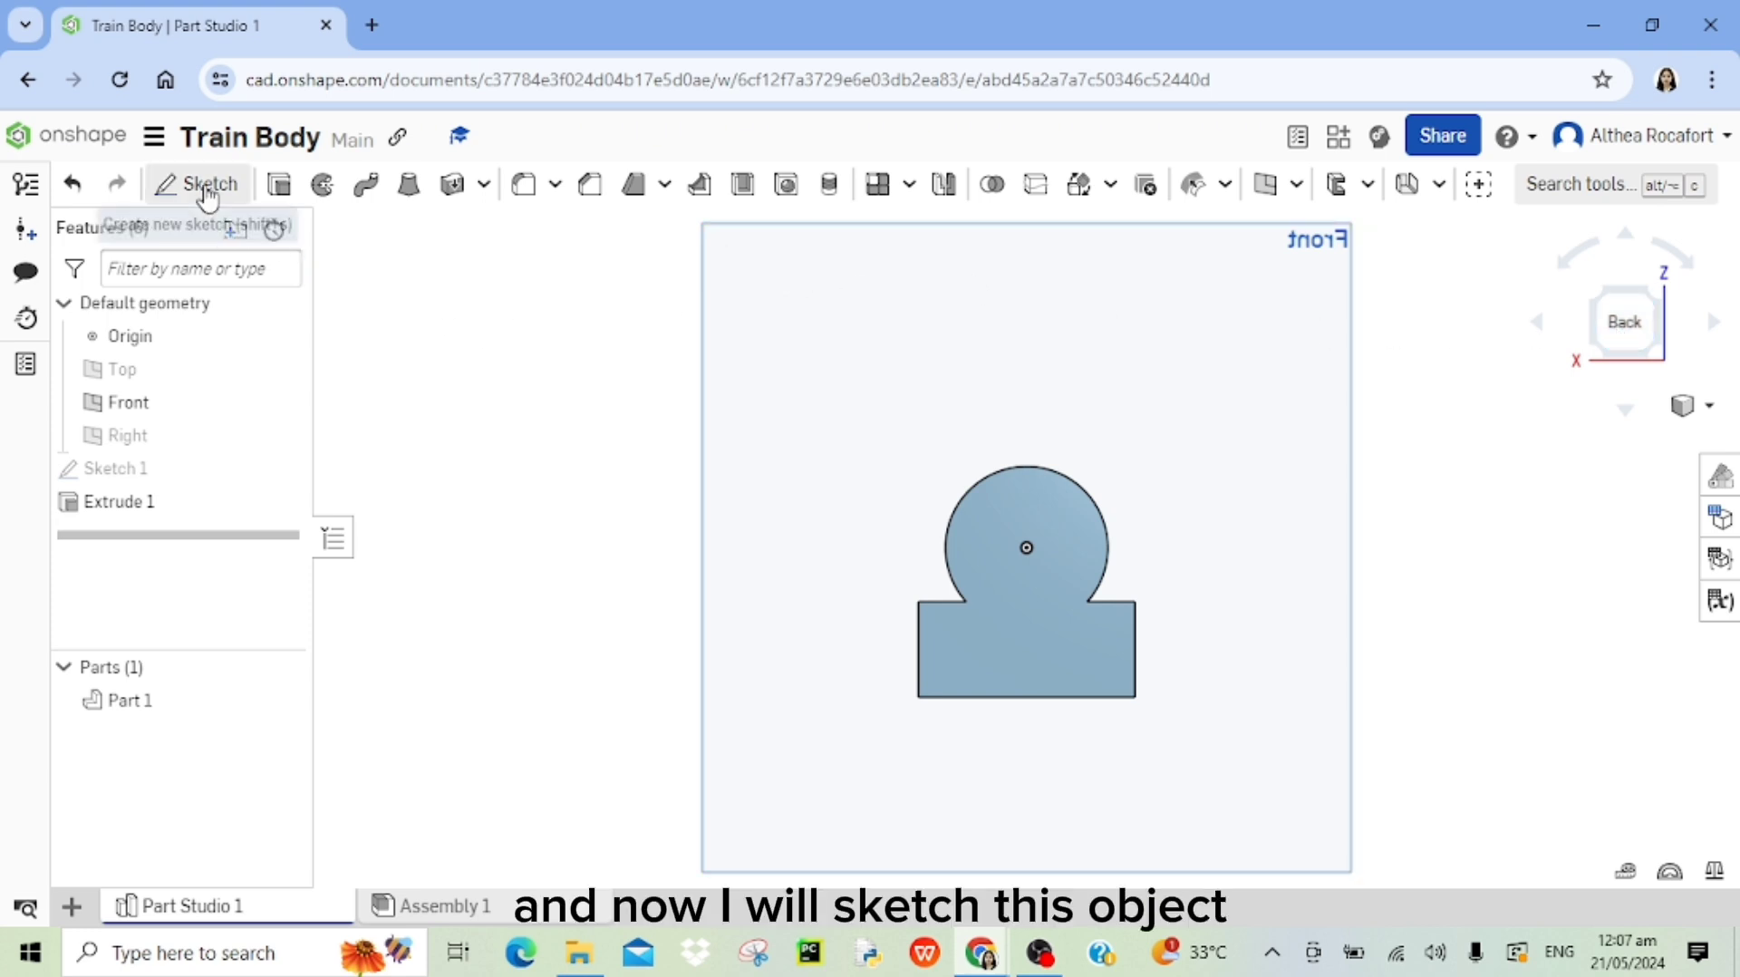
pyautogui.hotkey('shift', 's')
pyautogui.click(1030, 575)
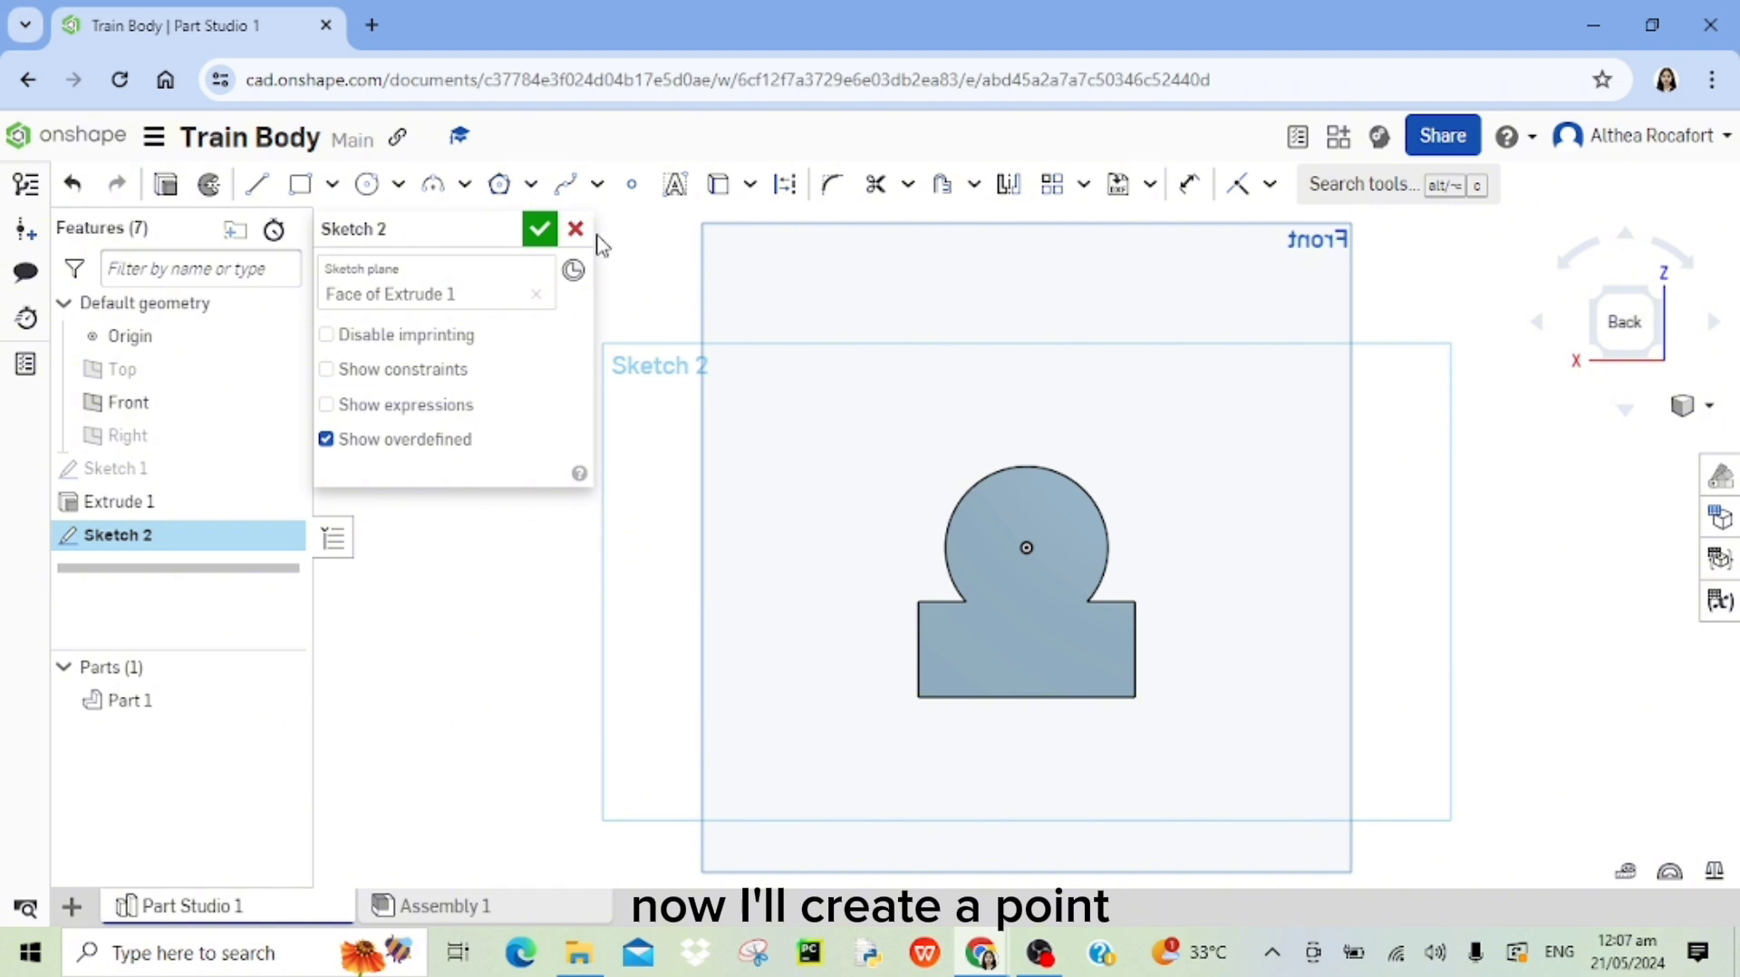
pyautogui.click(632, 186)
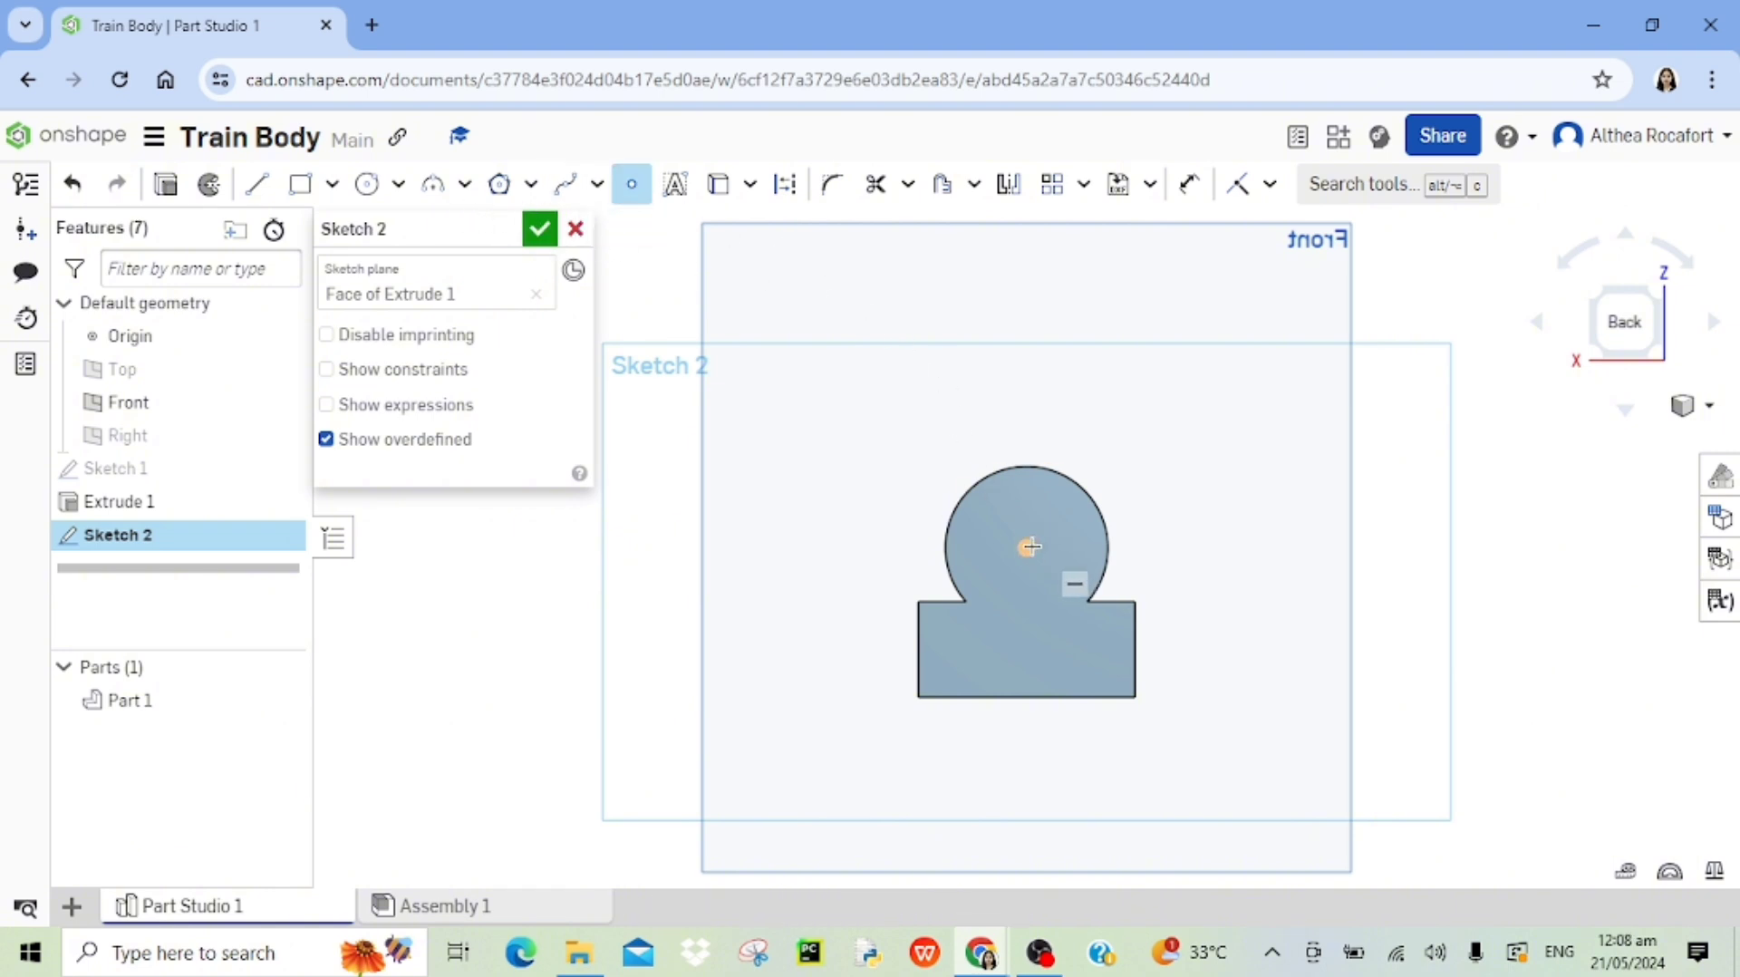
pyautogui.click(1028, 547)
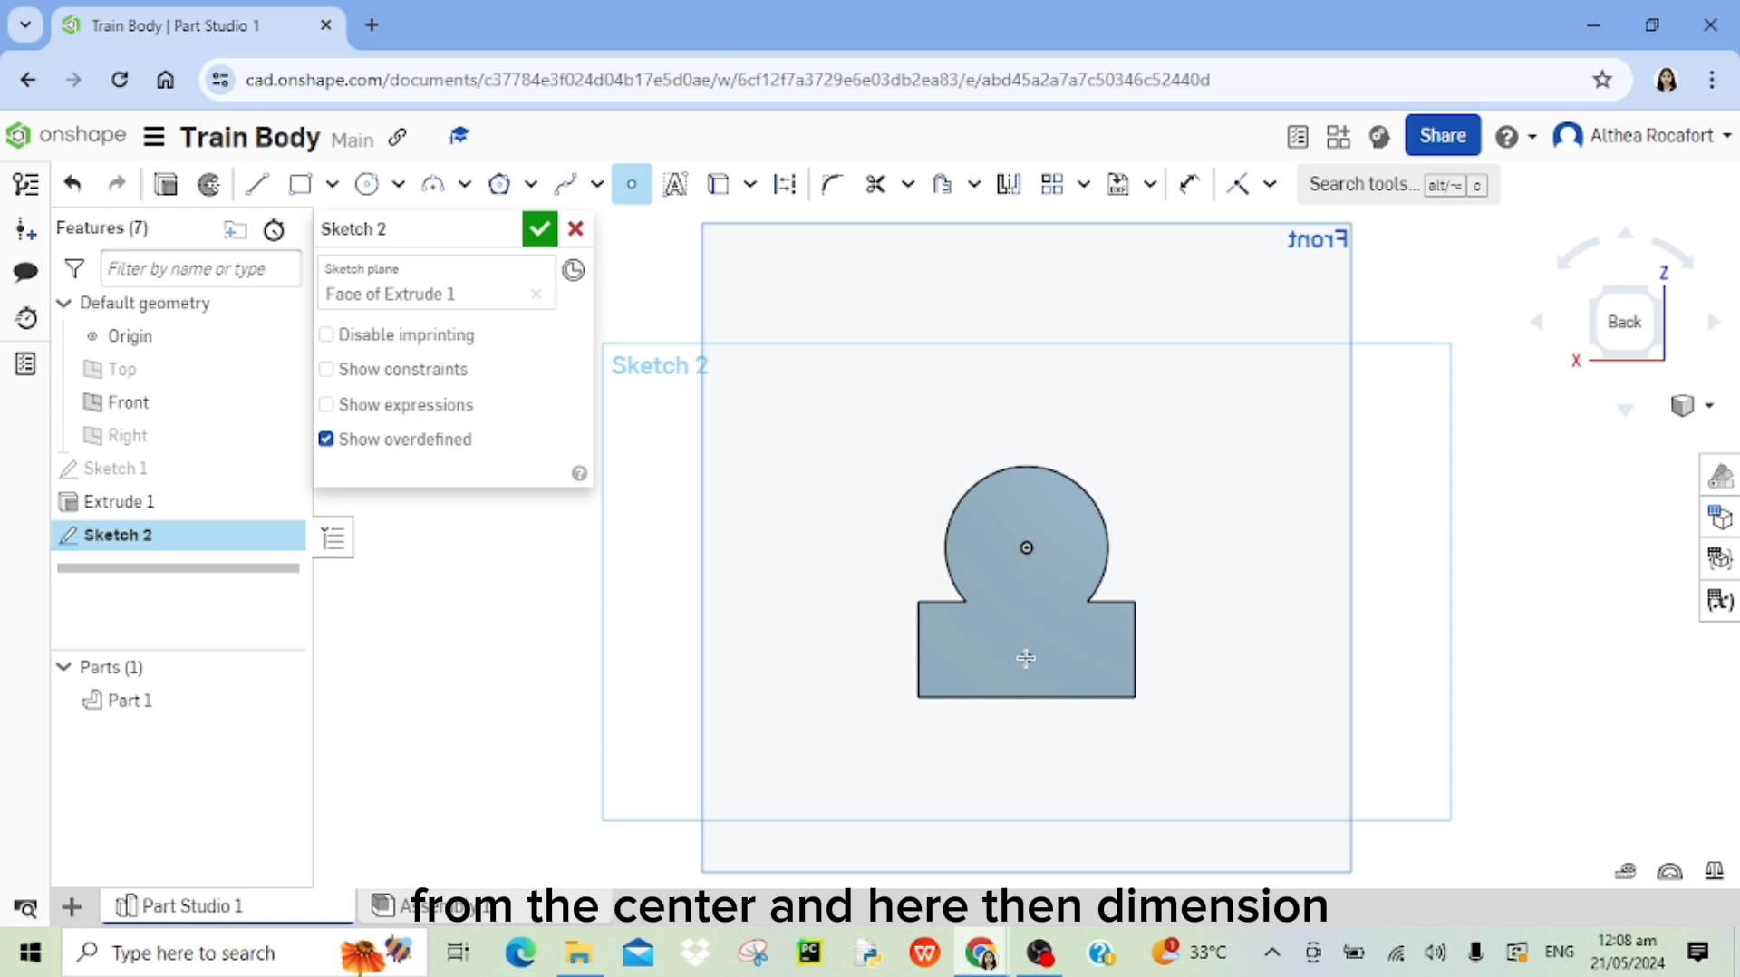
# Dimension the vertical distance from the base's bottom edge to the new point at 0.375 inches.
pyautogui.click(1188, 187)
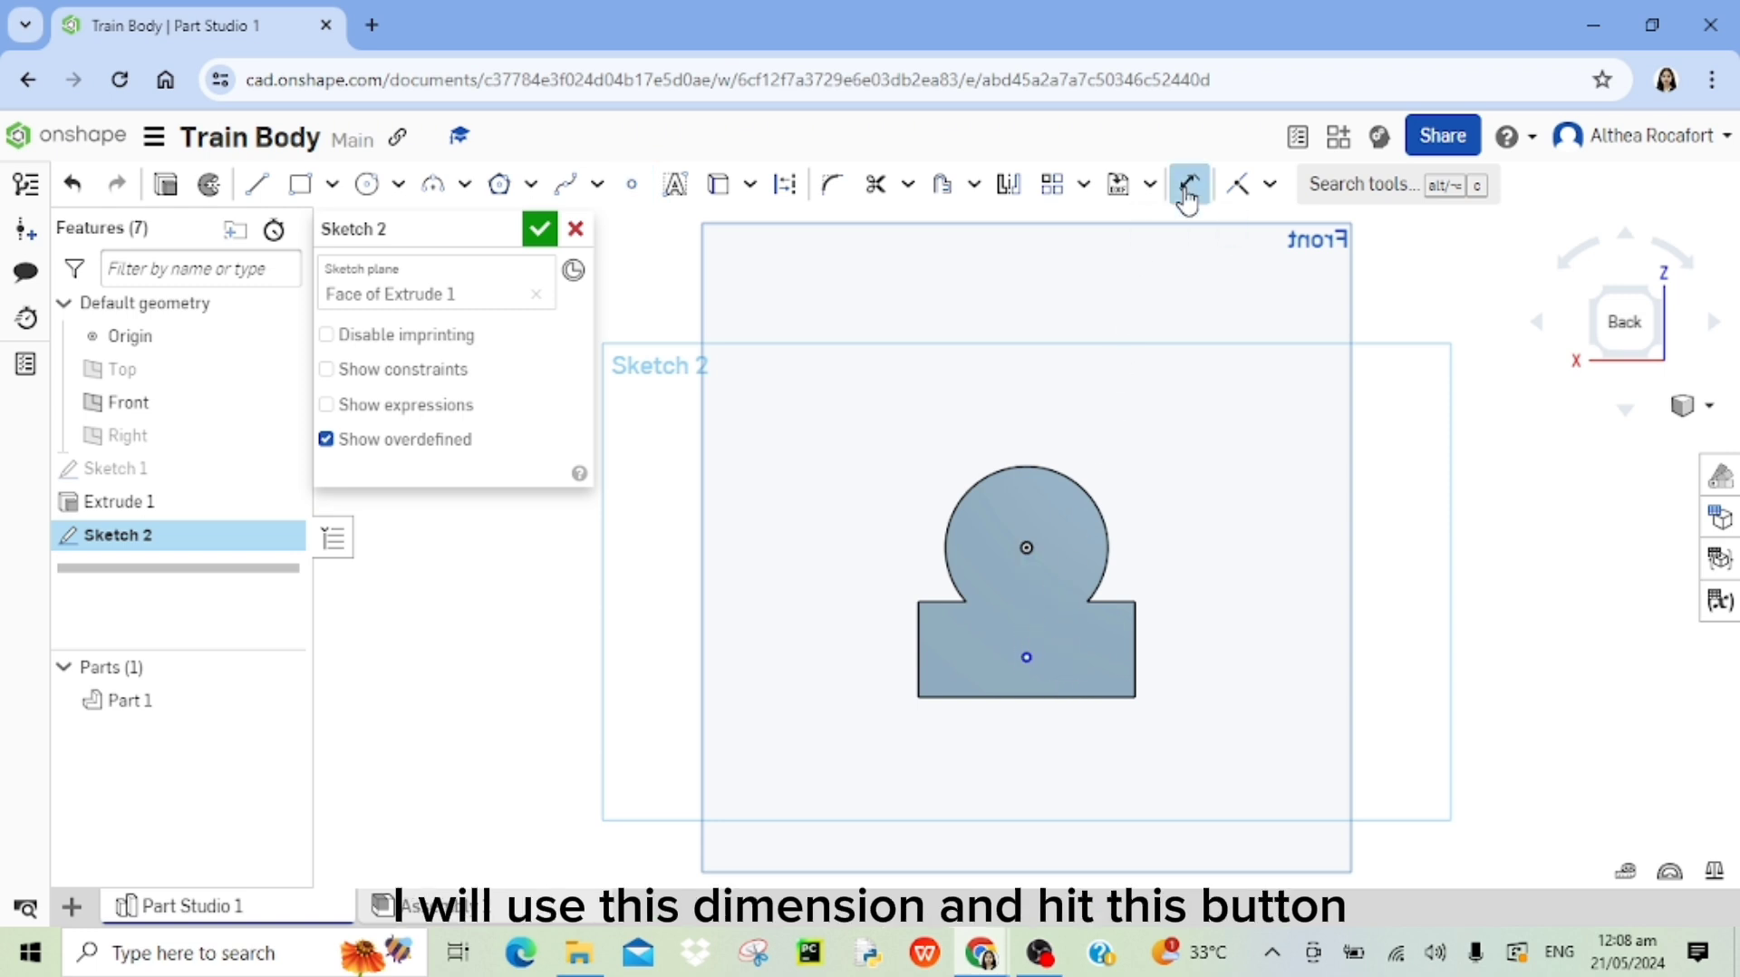
pyautogui.click(1026, 661)
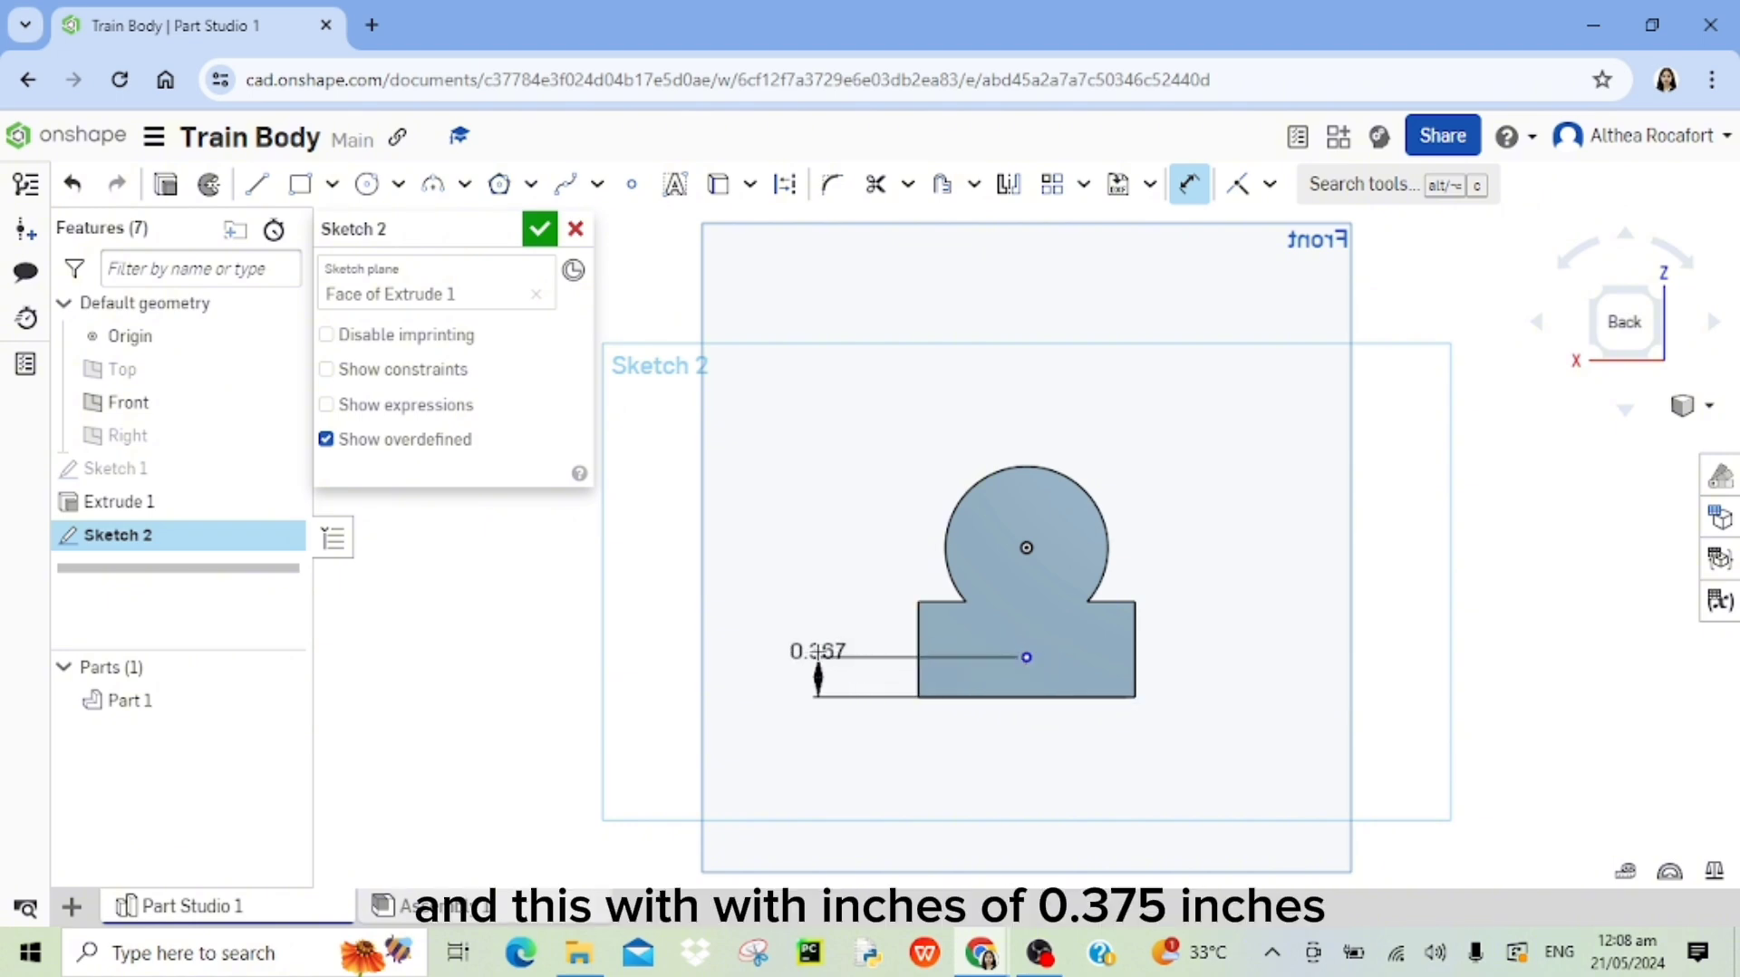
pyautogui.click(819, 650)
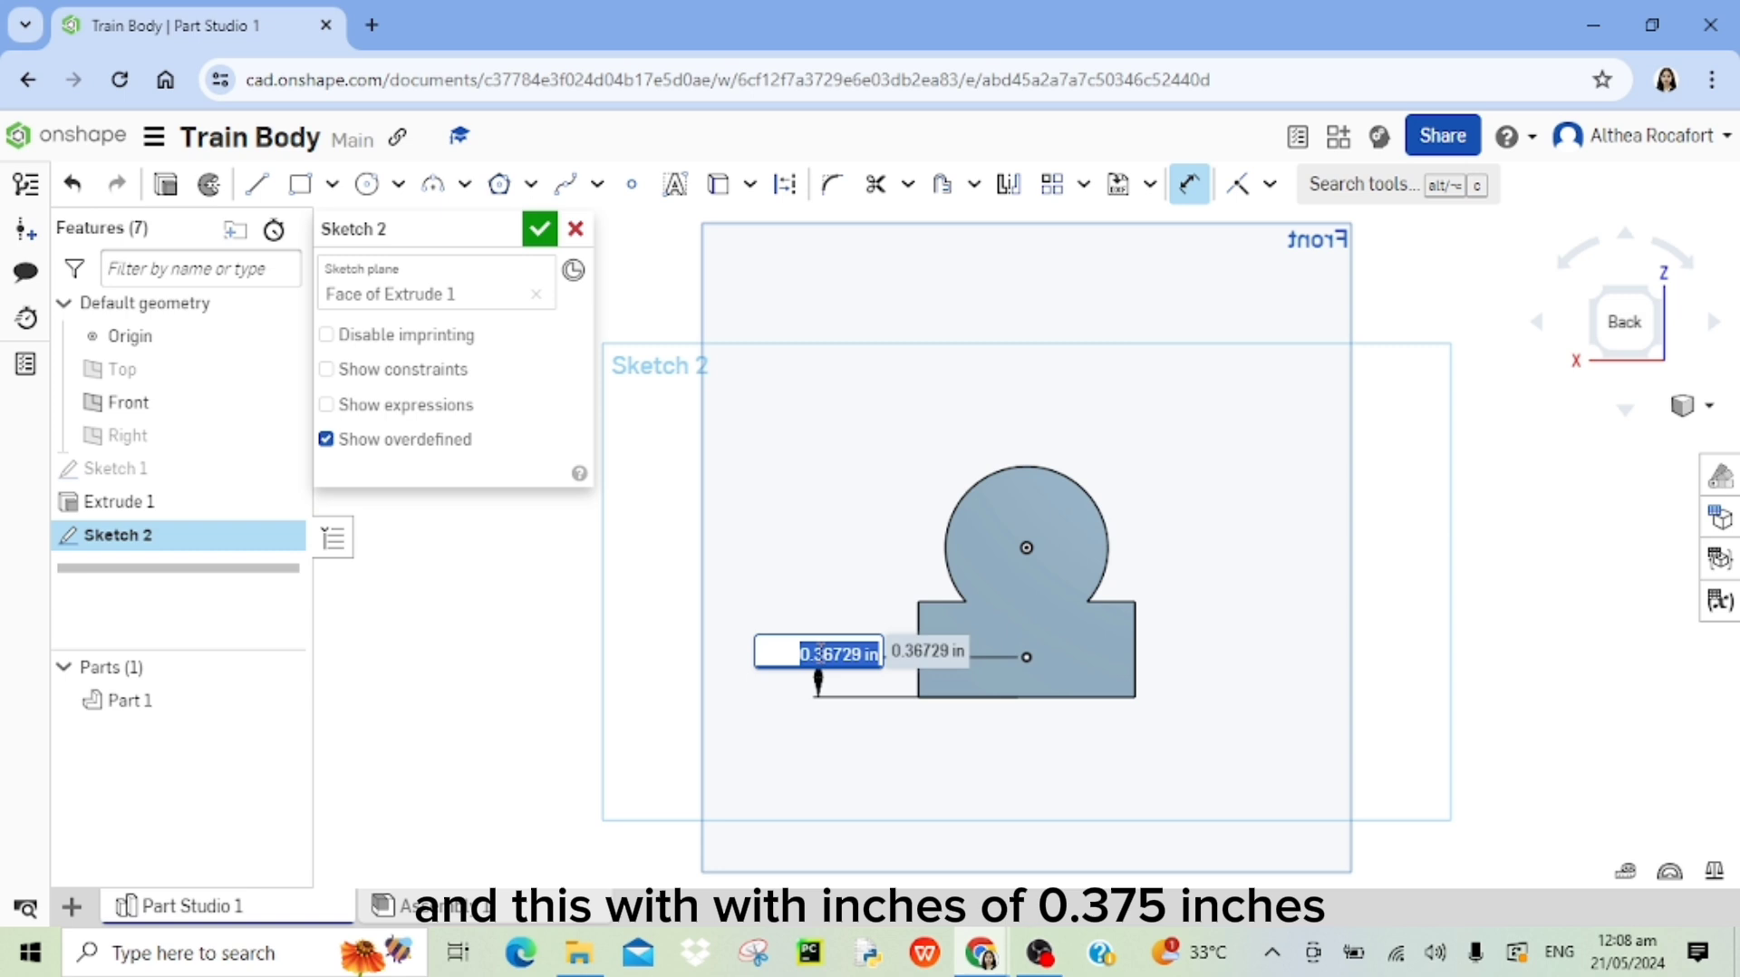
pyautogui.write('0.')
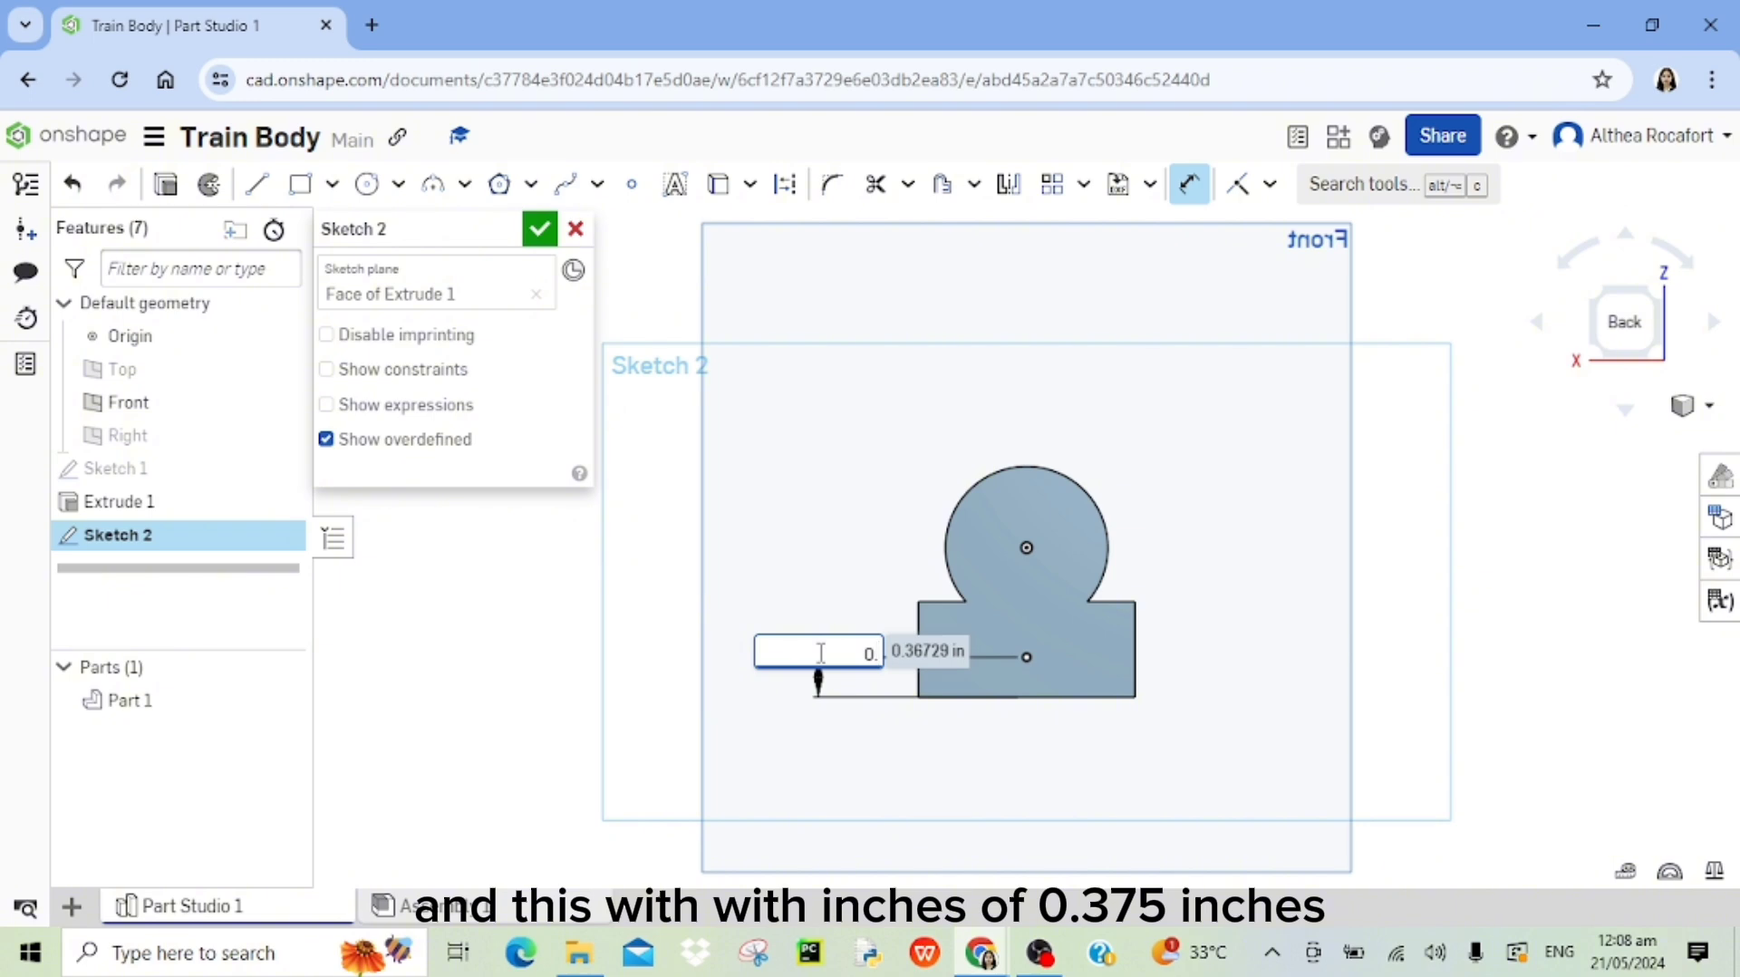
pyautogui.write('375')
pyautogui.press('Return')
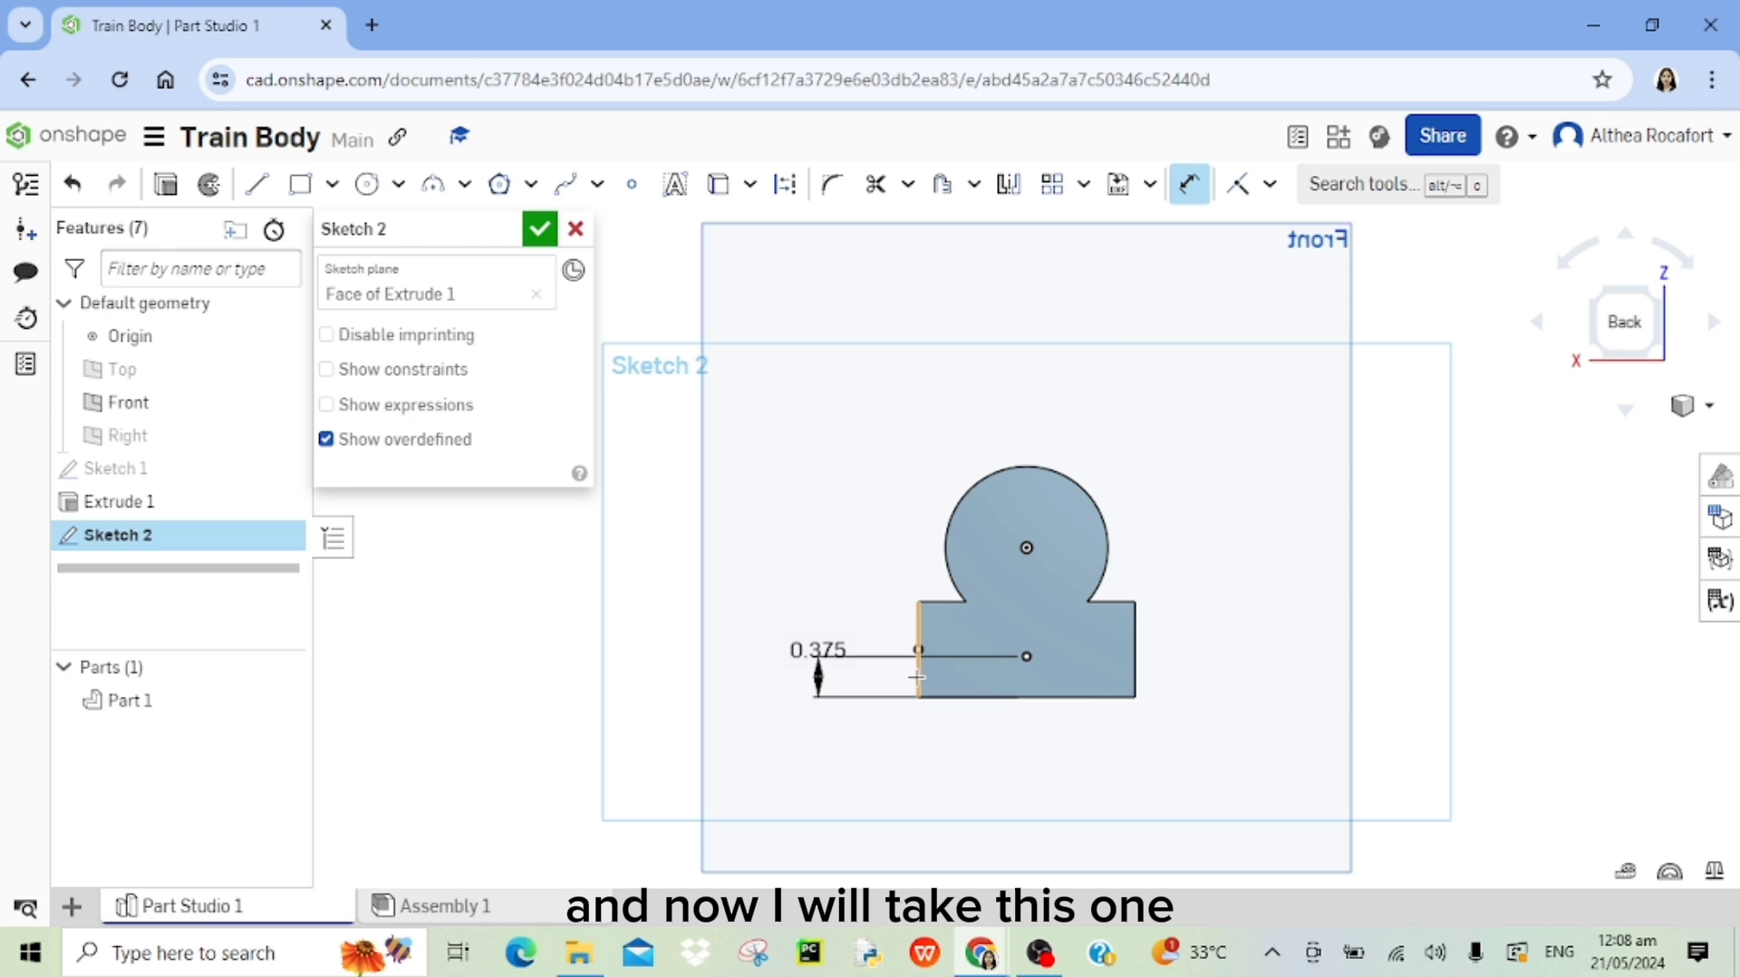
# Dimension the horizontal distance from the base's left edge to the sketch point at 1 inch.
pyautogui.click(1025, 657)
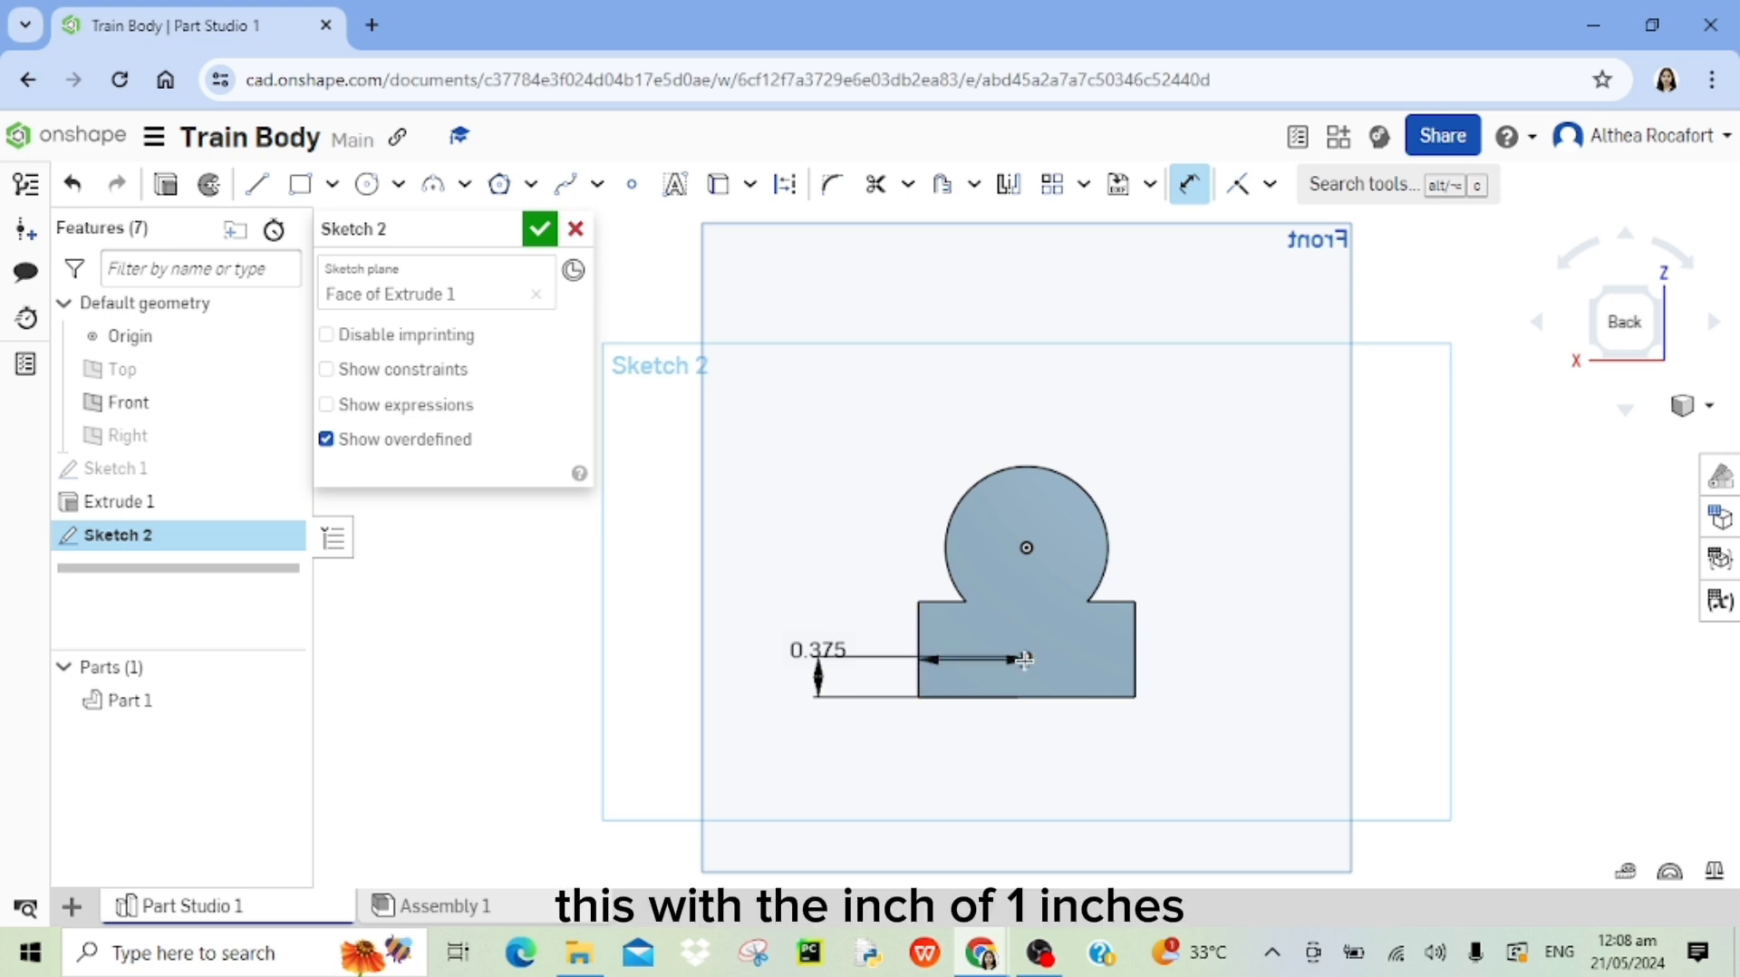
pyautogui.click(1022, 761)
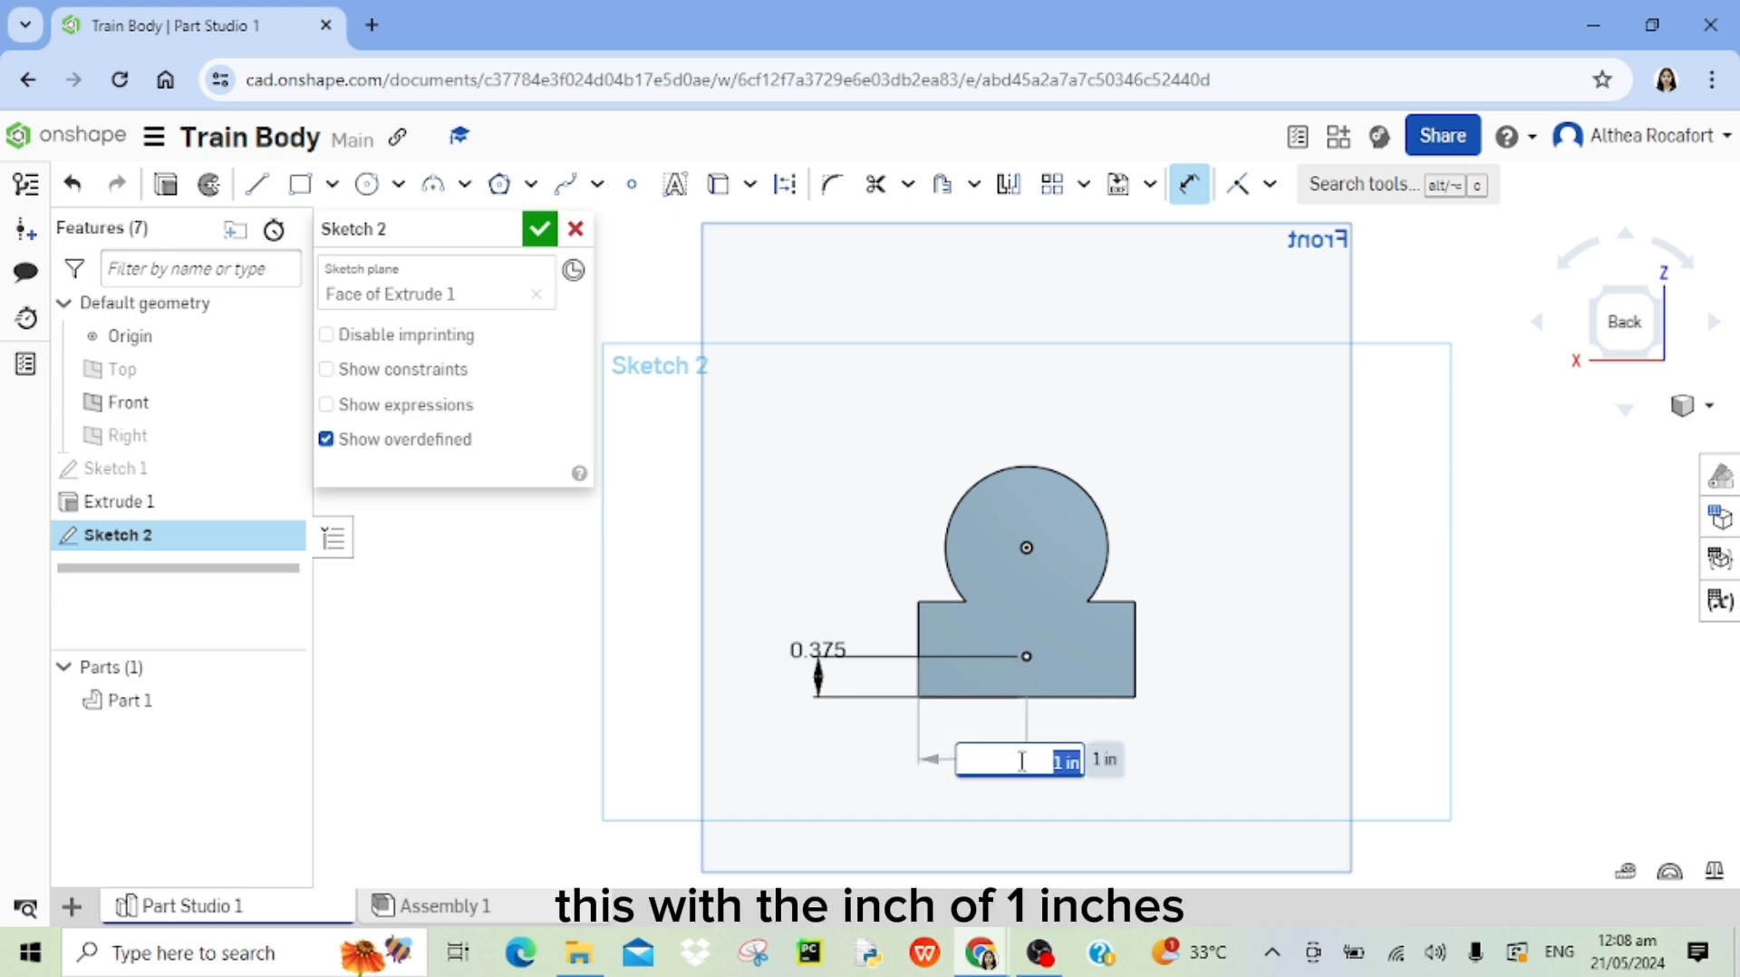
pyautogui.press('Return')
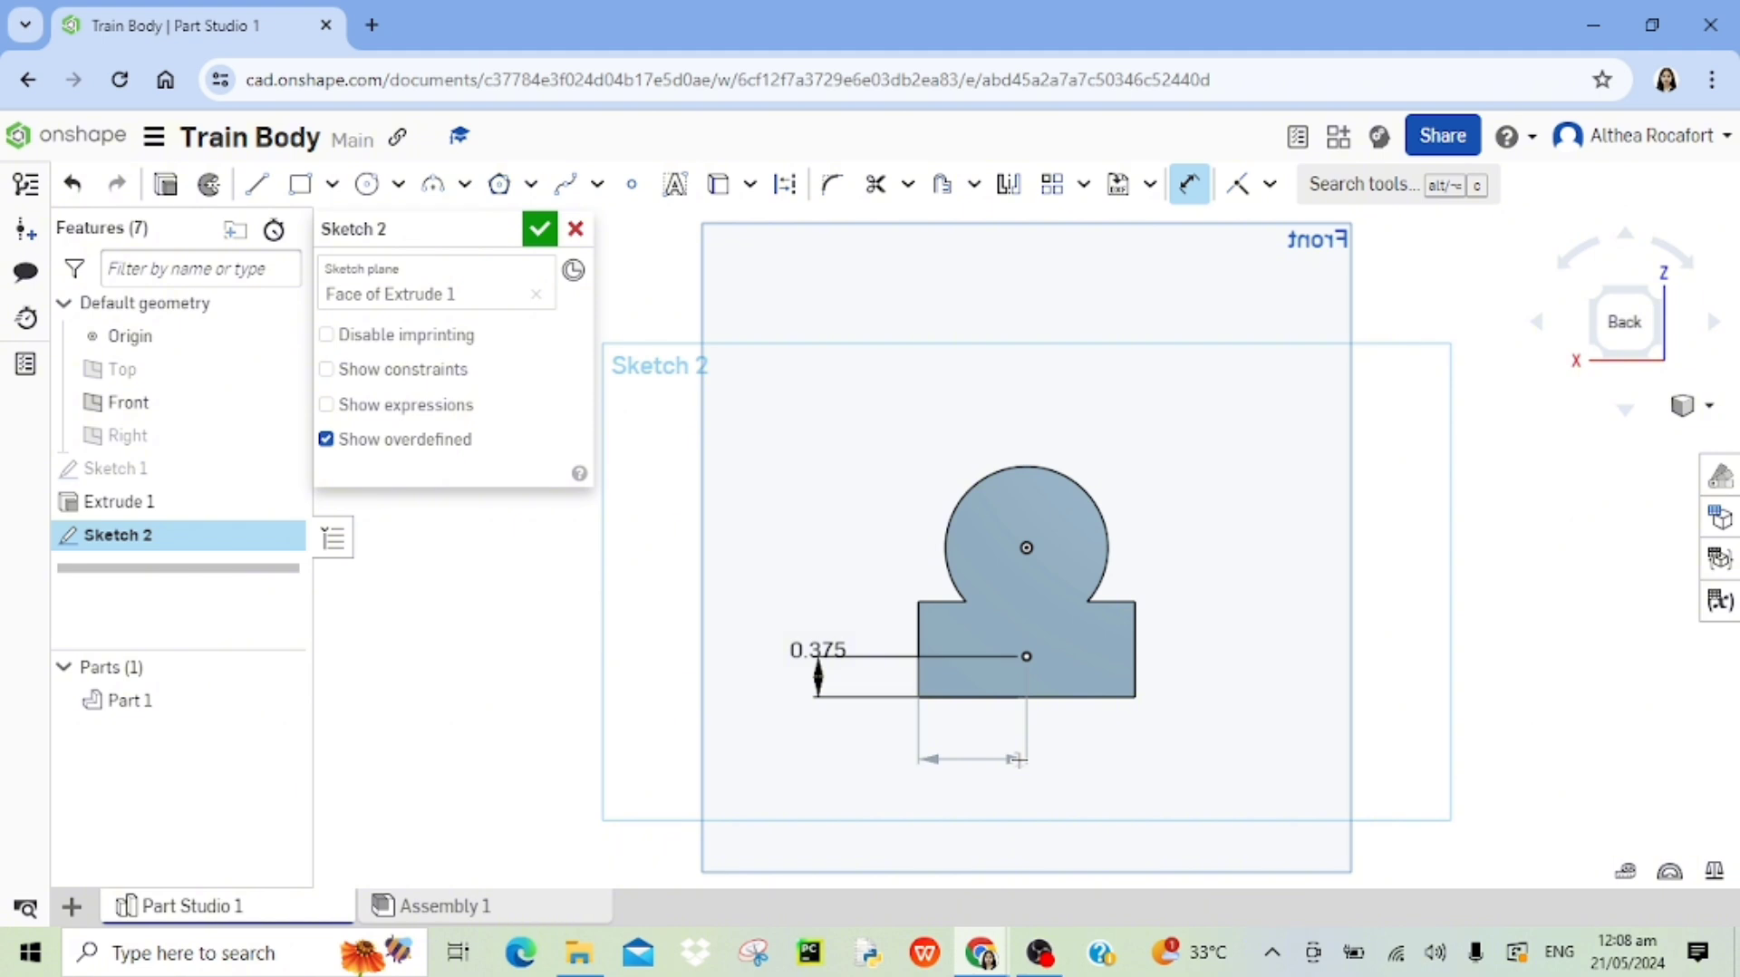
pyautogui.rightClick(1151, 441)
pyautogui.click(1170, 458)
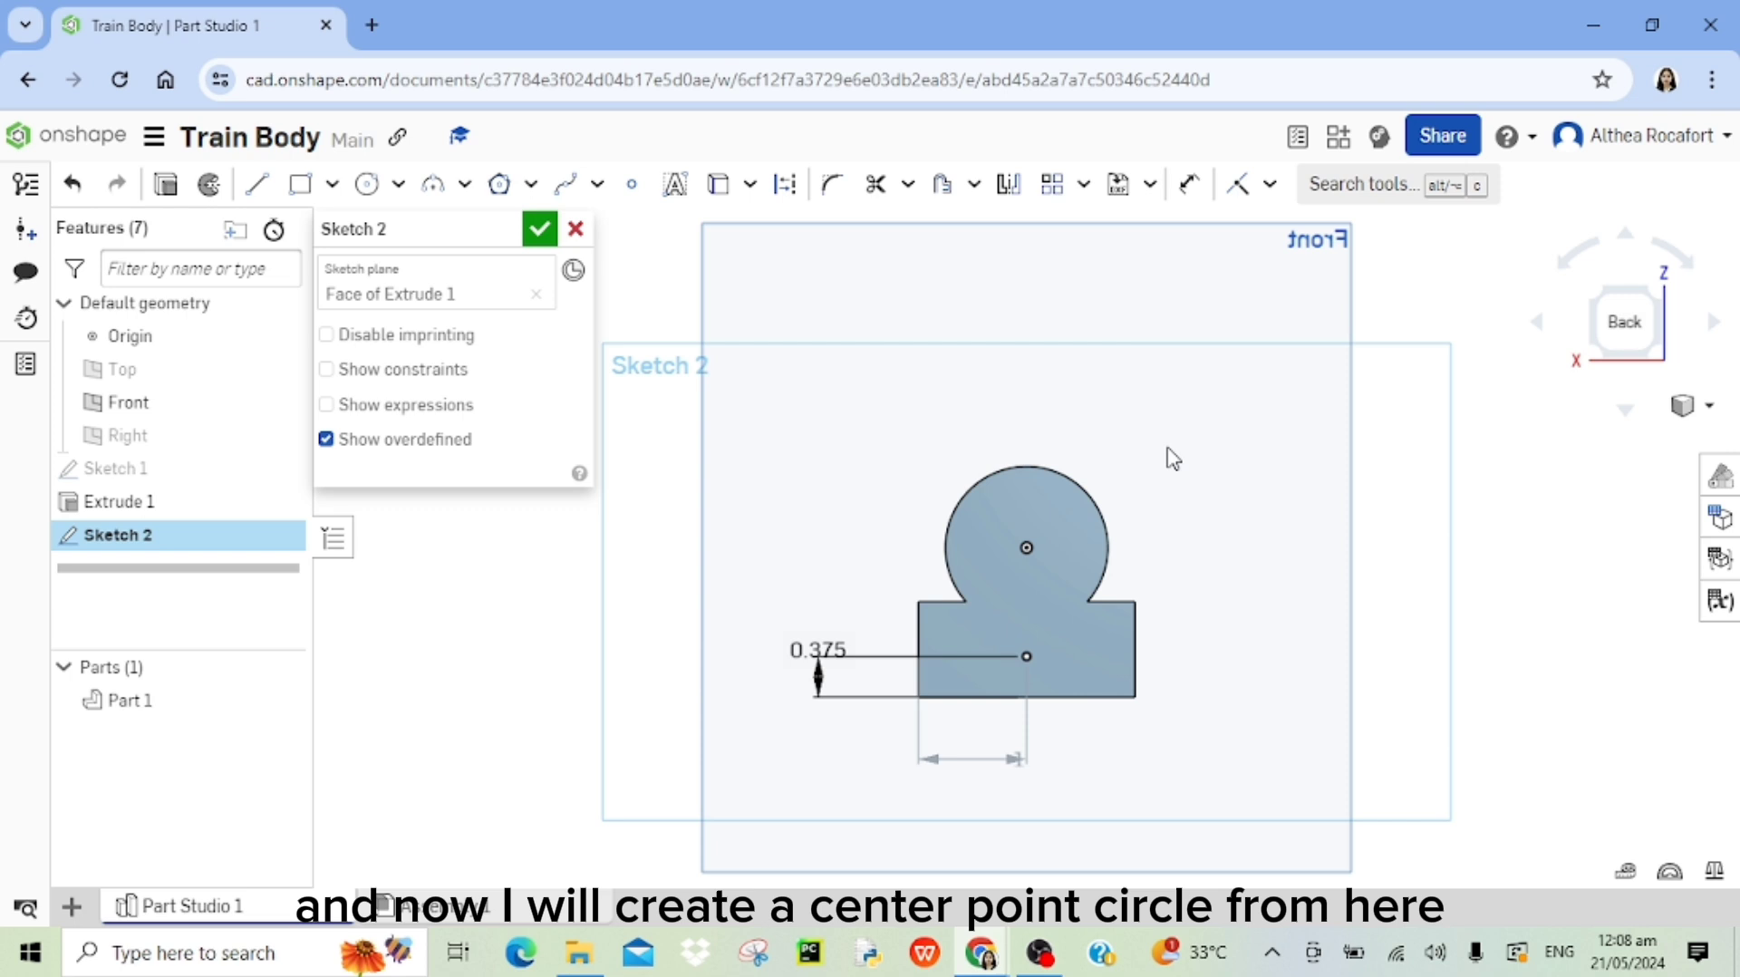
# Sketch a center point circle on the dimensioned point with a diameter of 4.7 inches.
pyautogui.click(378, 199)
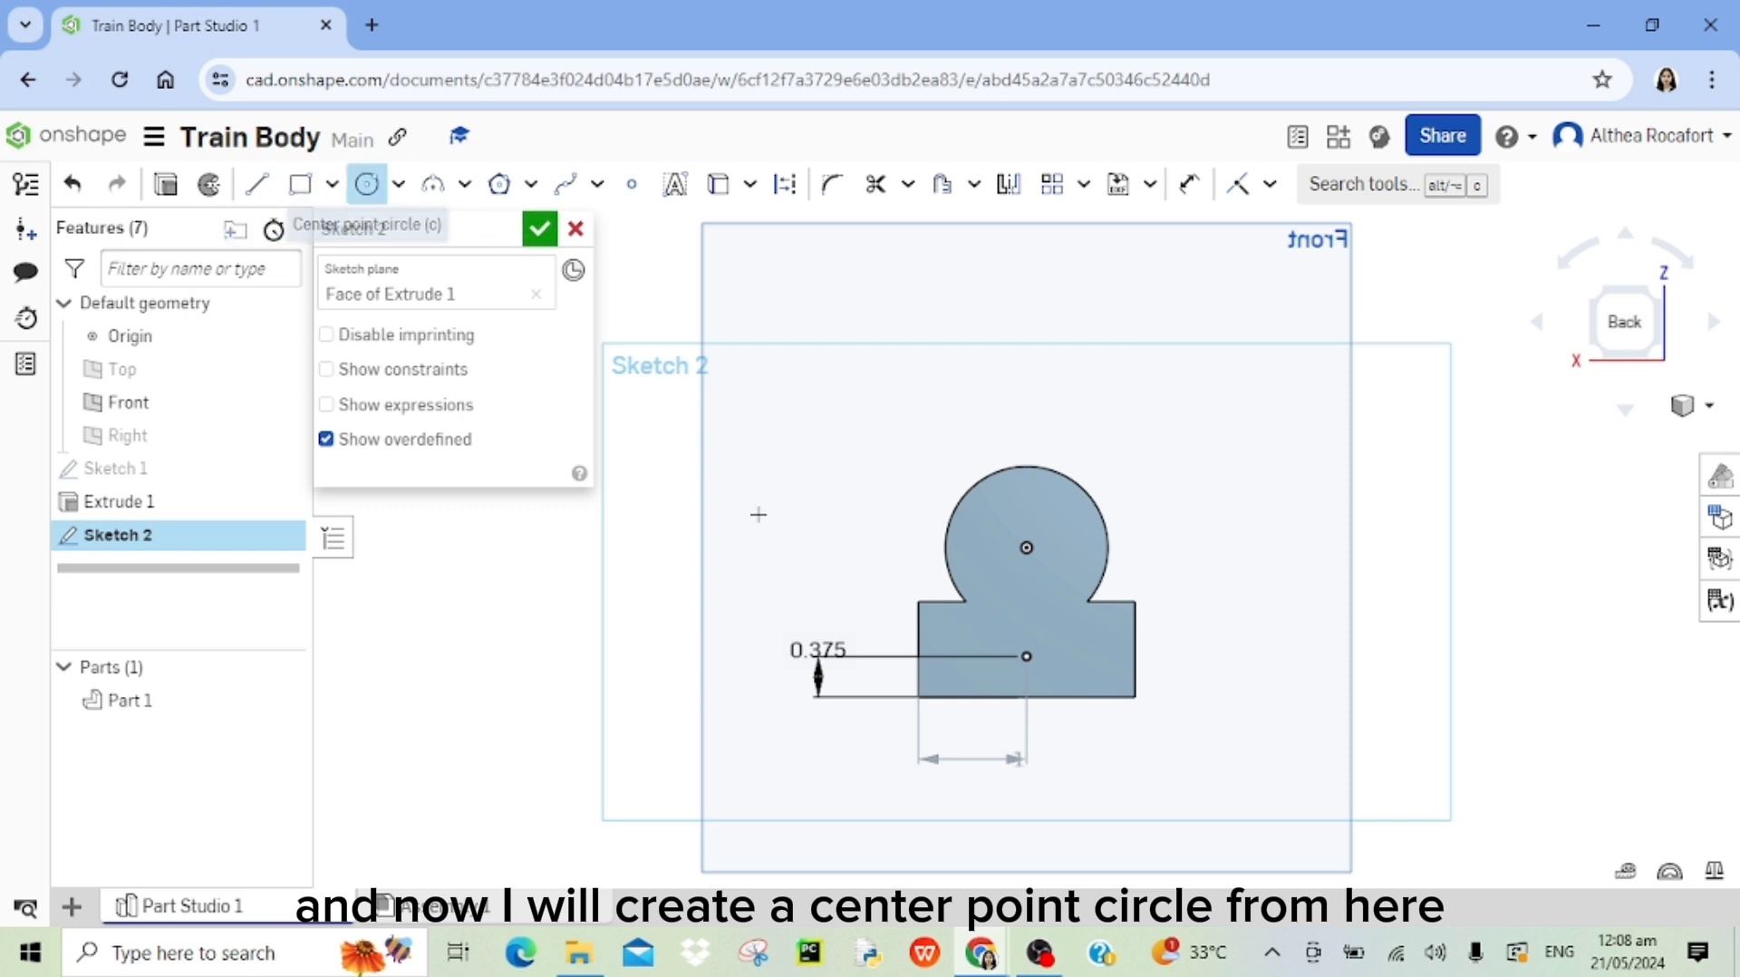
pyautogui.click(1027, 655)
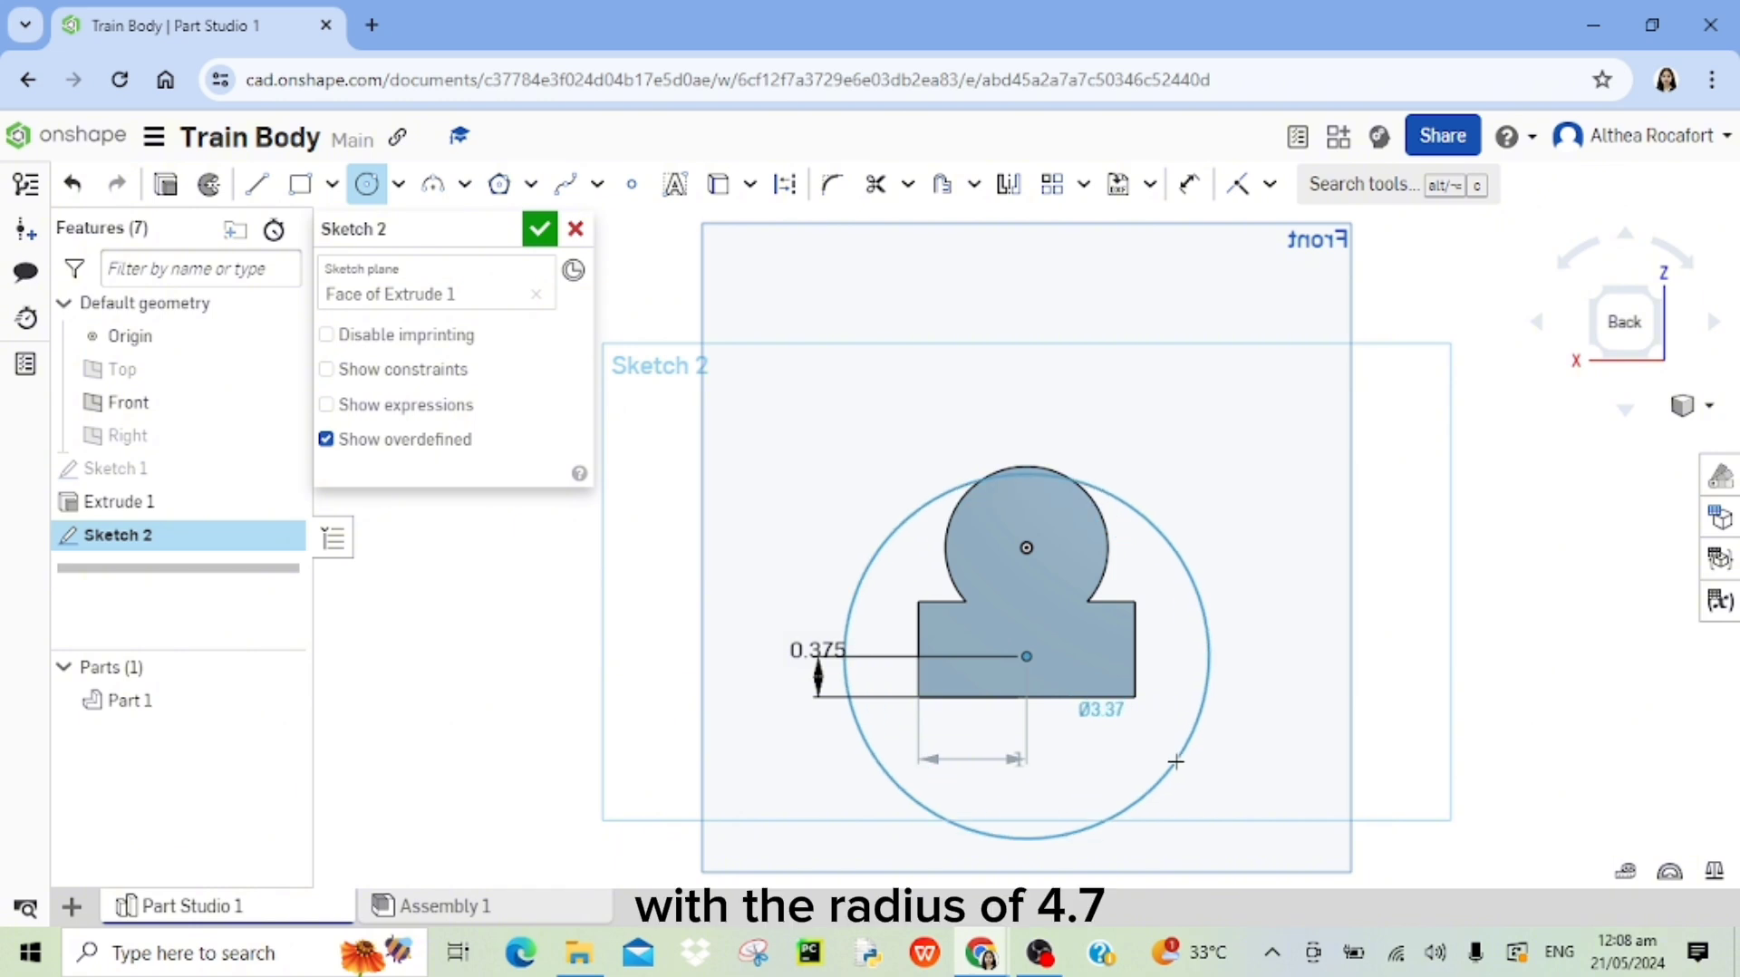
pyautogui.click(1176, 762)
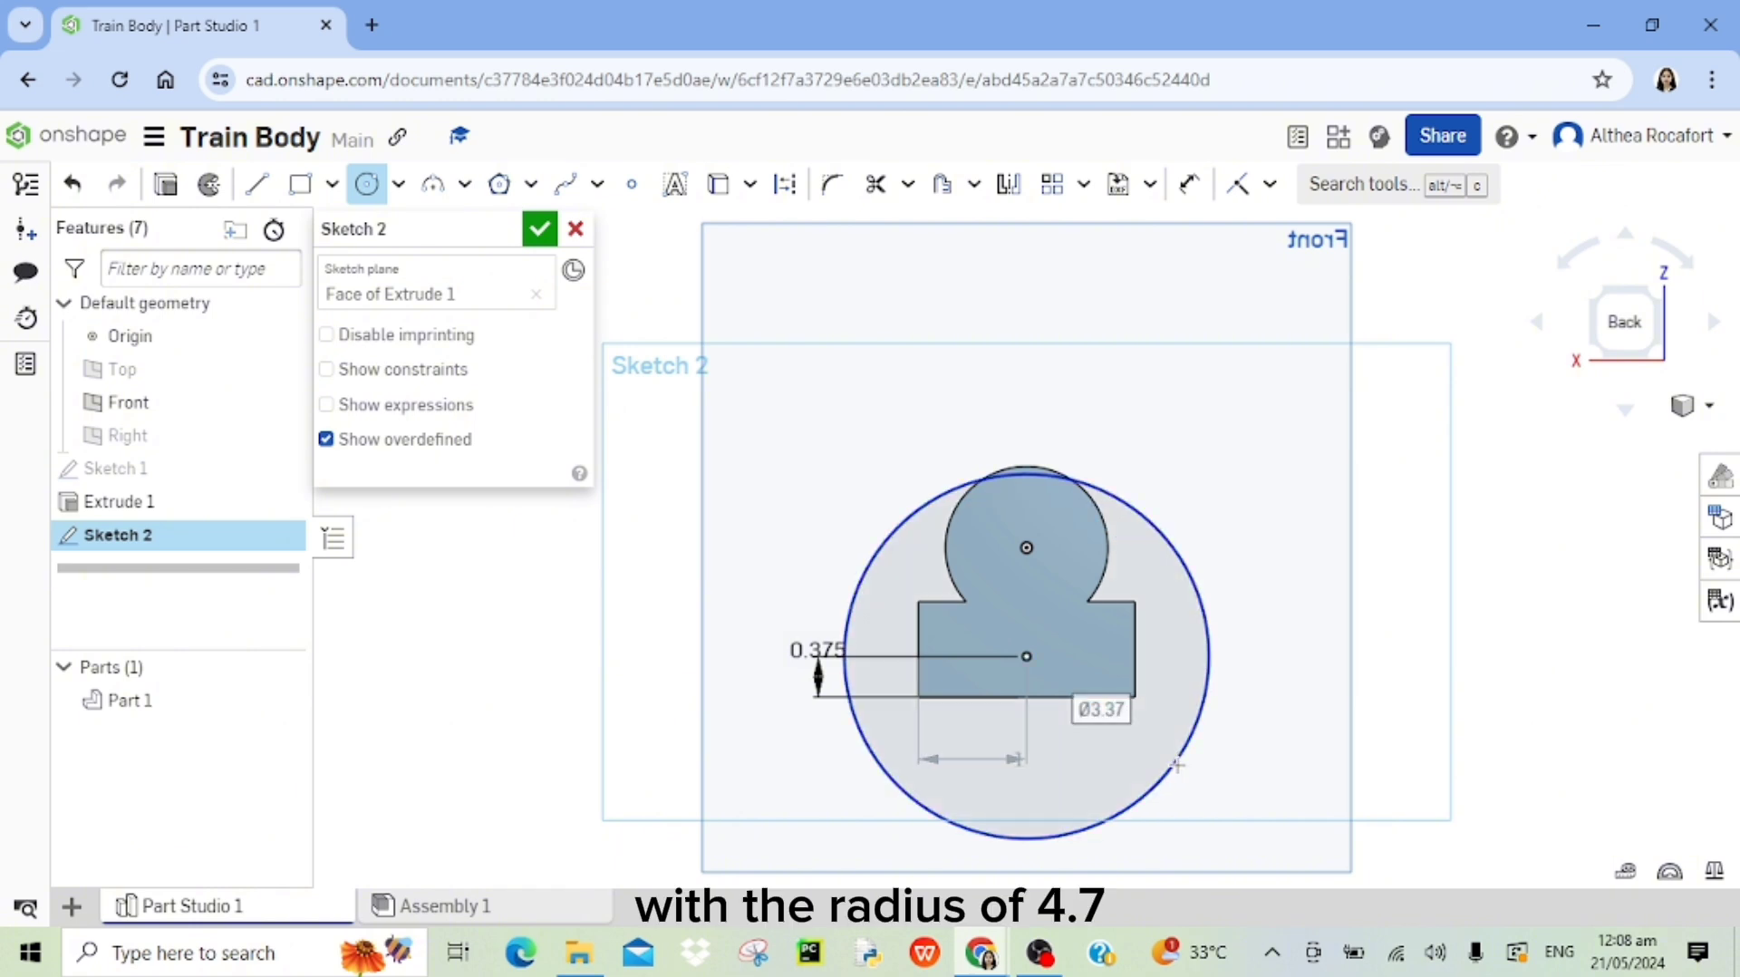
pyautogui.write('4.7')
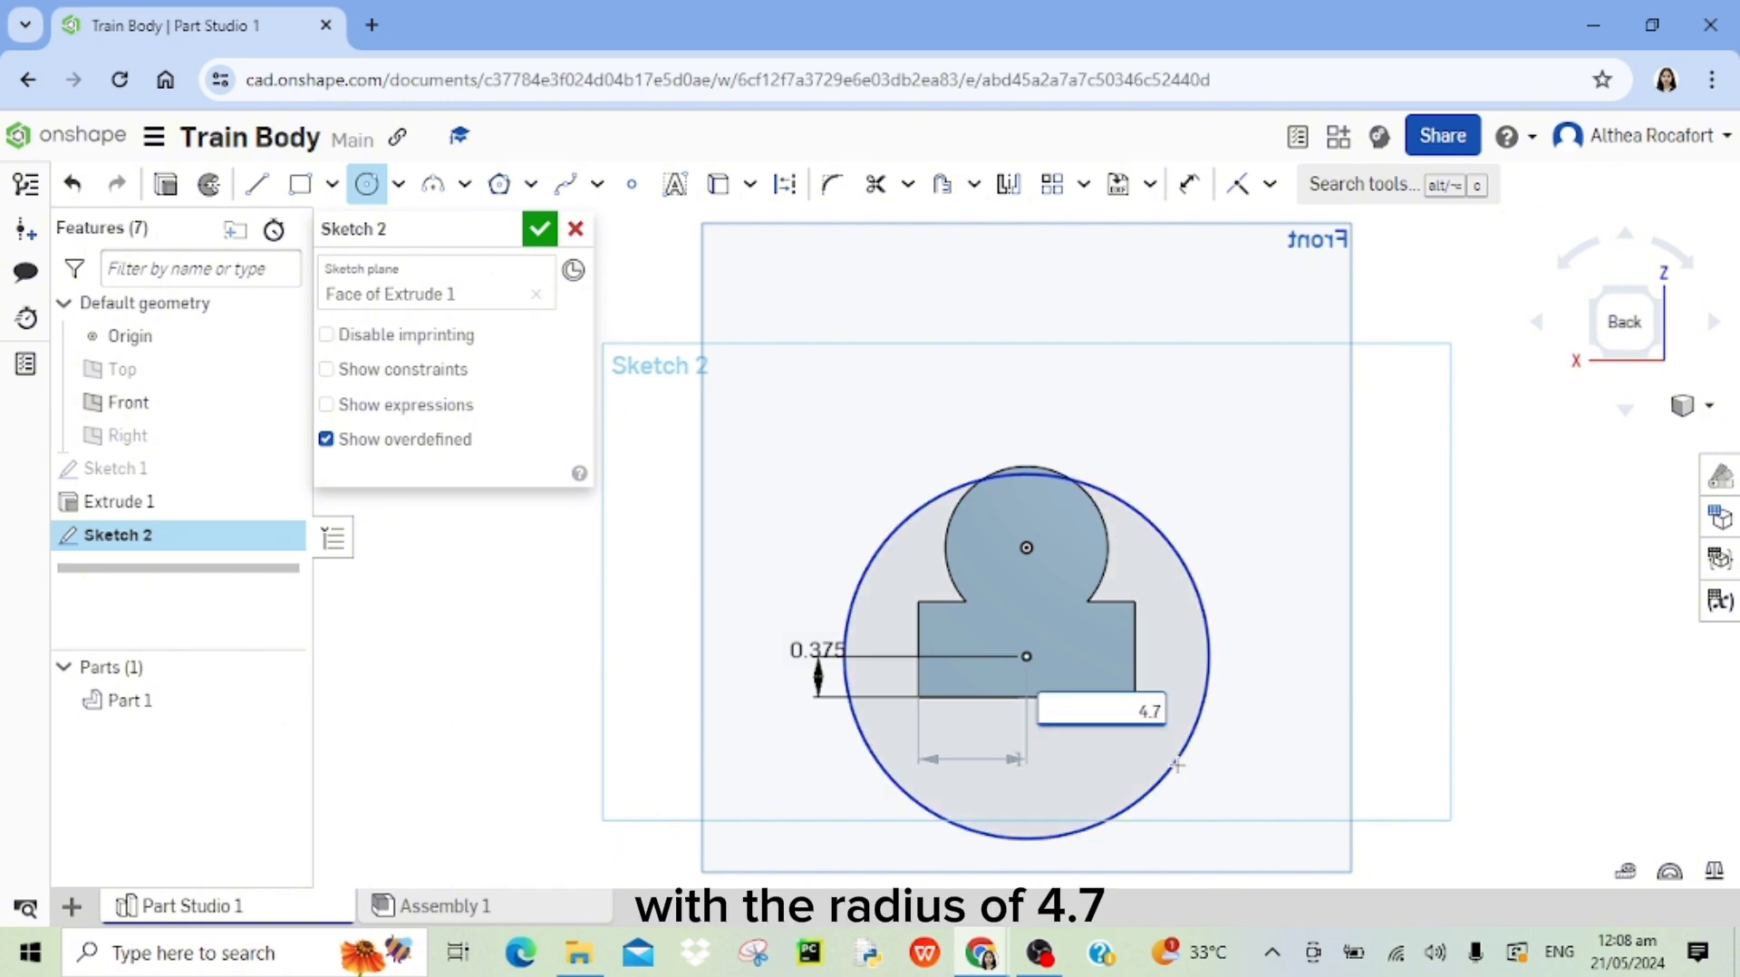
pyautogui.press('Return')
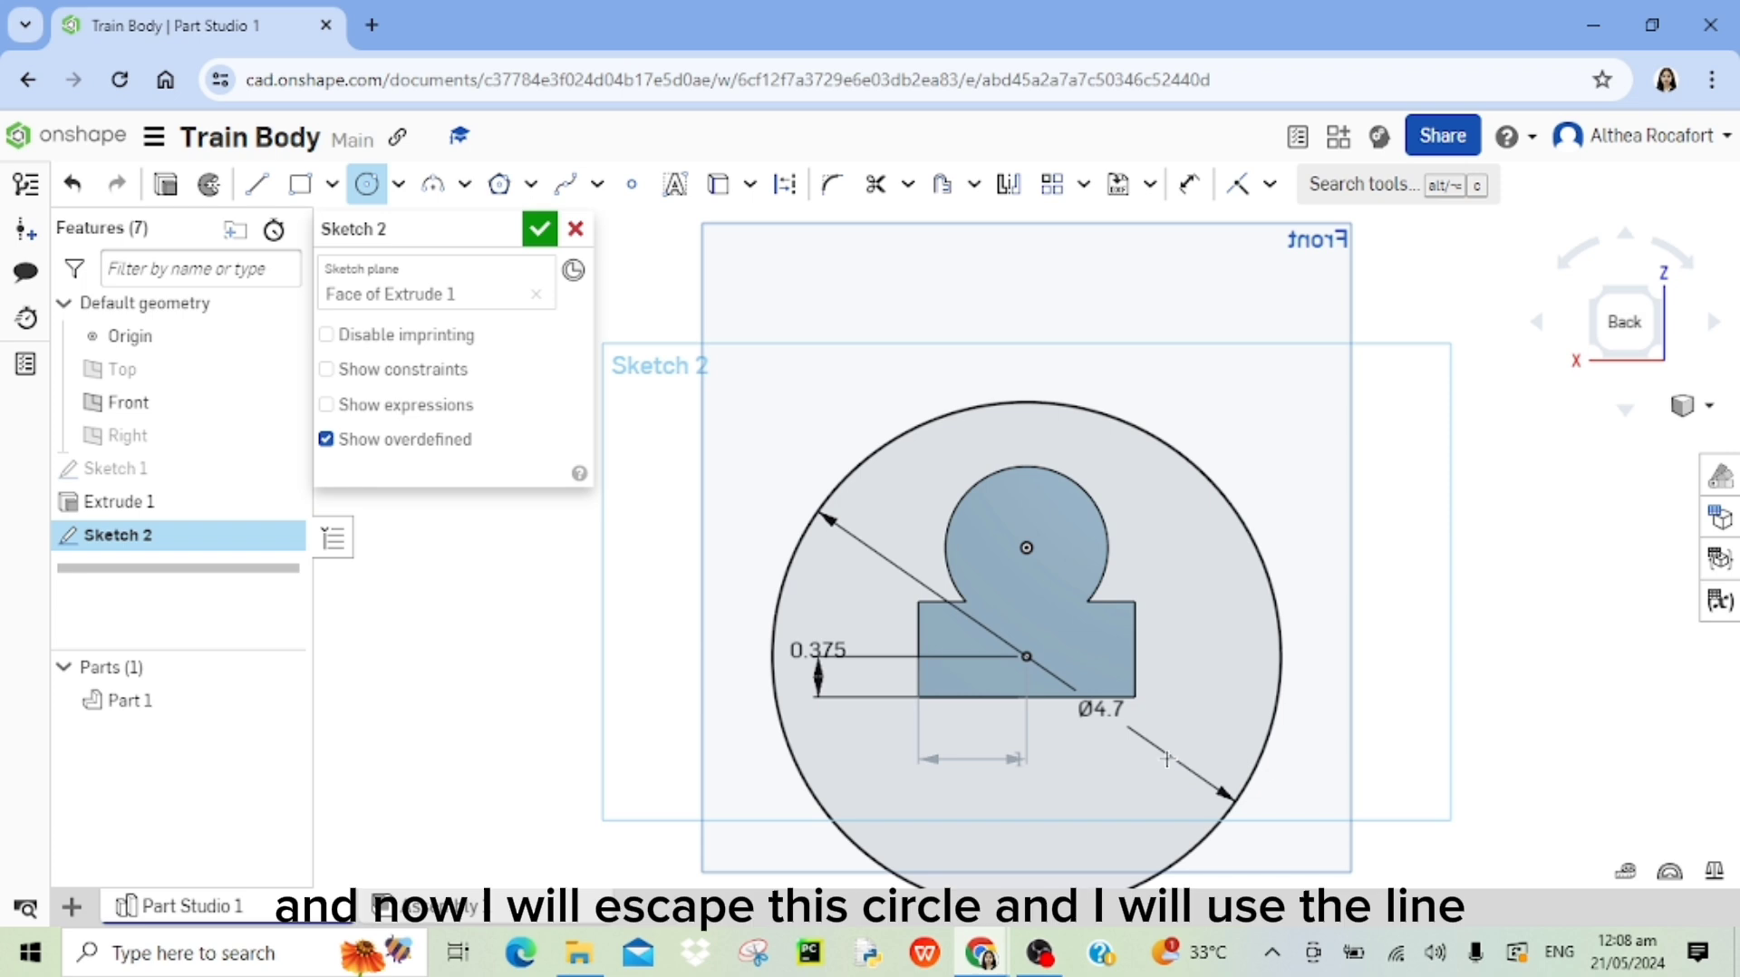
pyautogui.rightClick(962, 373)
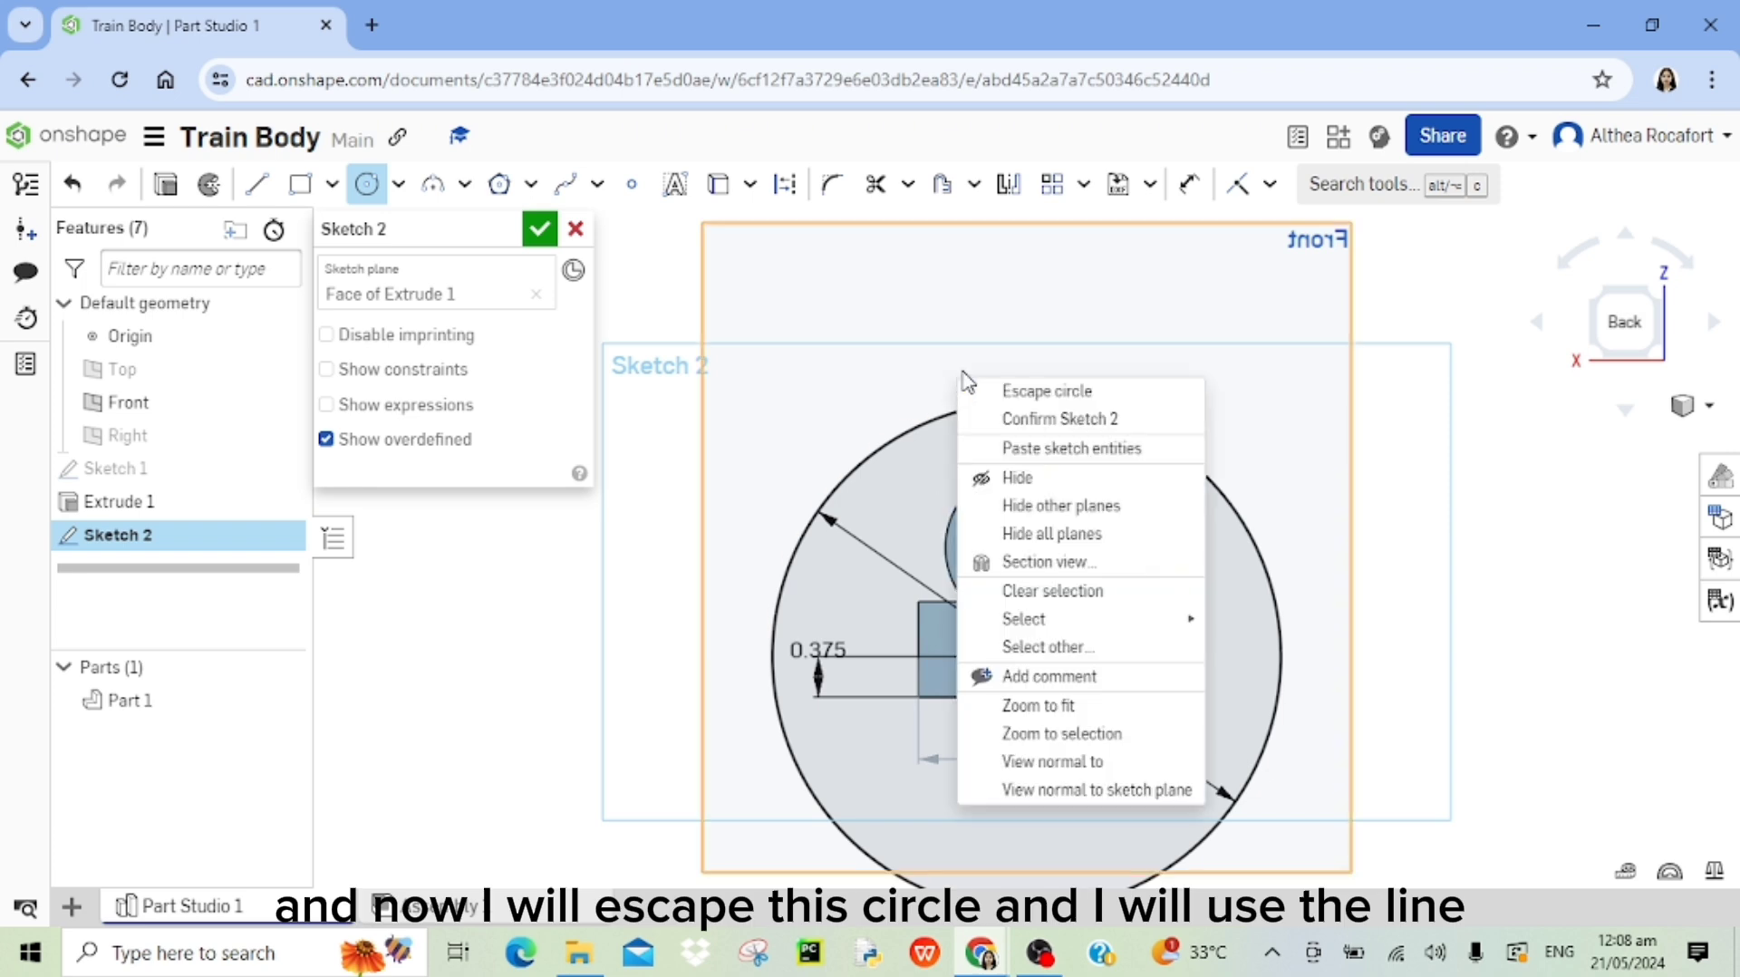
pyautogui.click(1083, 404)
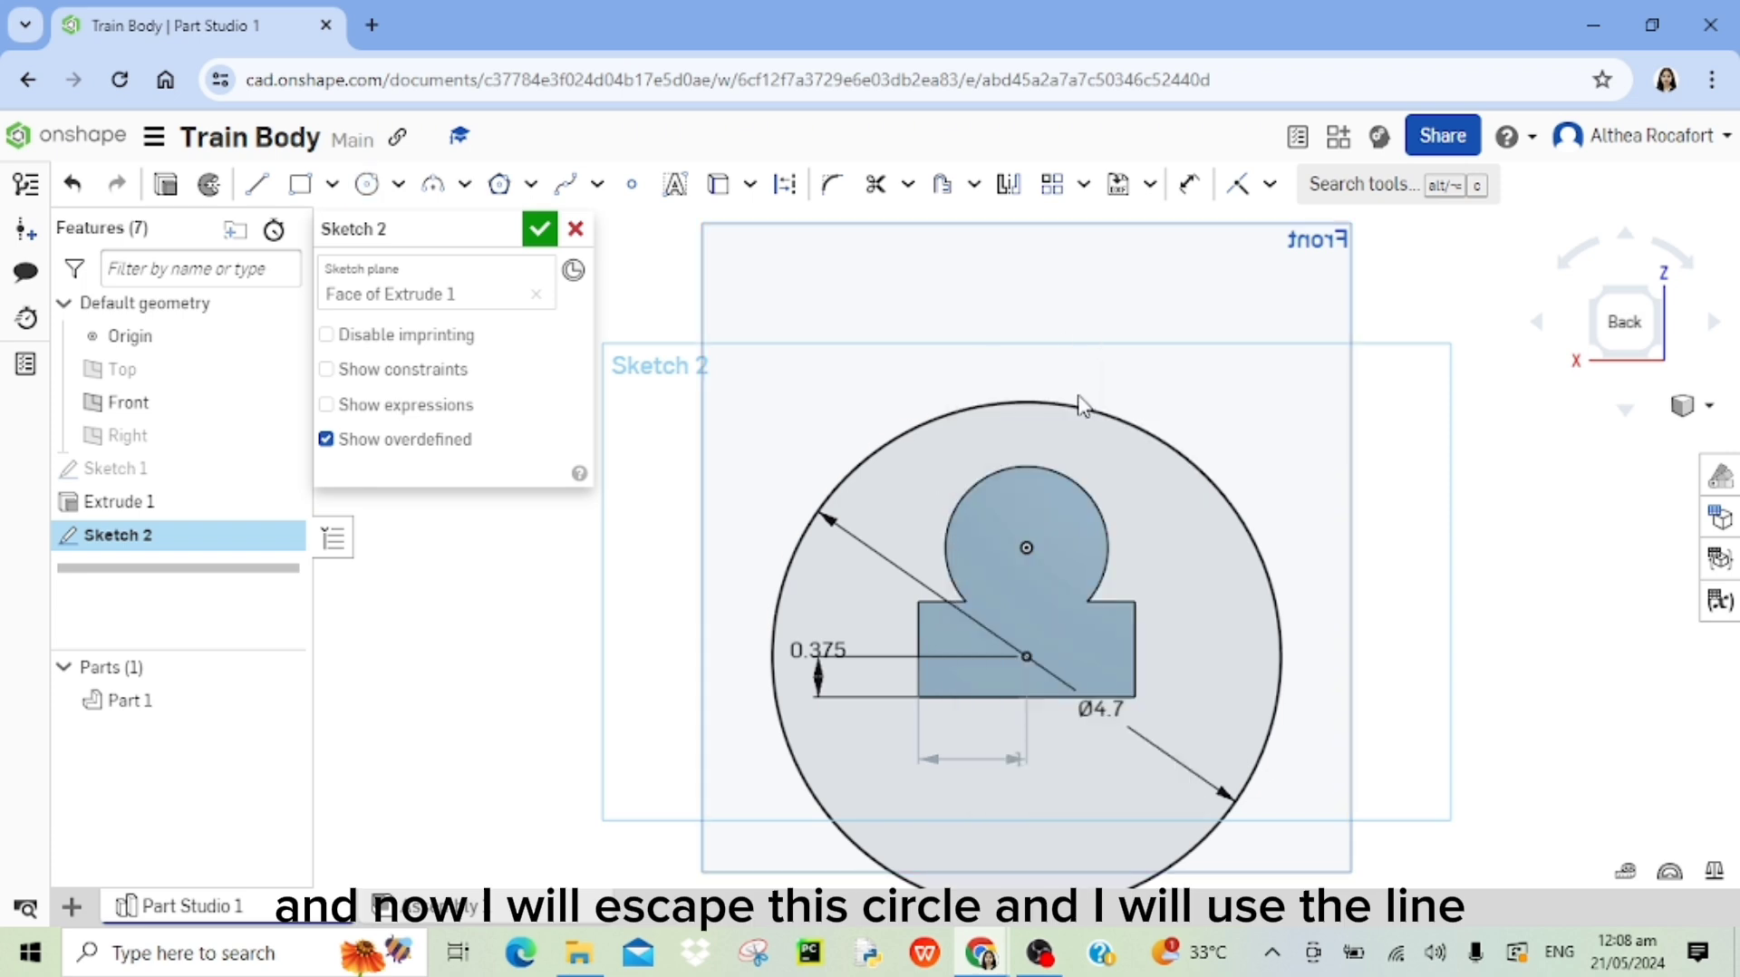
# Sketch a vertical line from the base's upper-left corner up to the 4.7-inch circle.
pyautogui.click(260, 188)
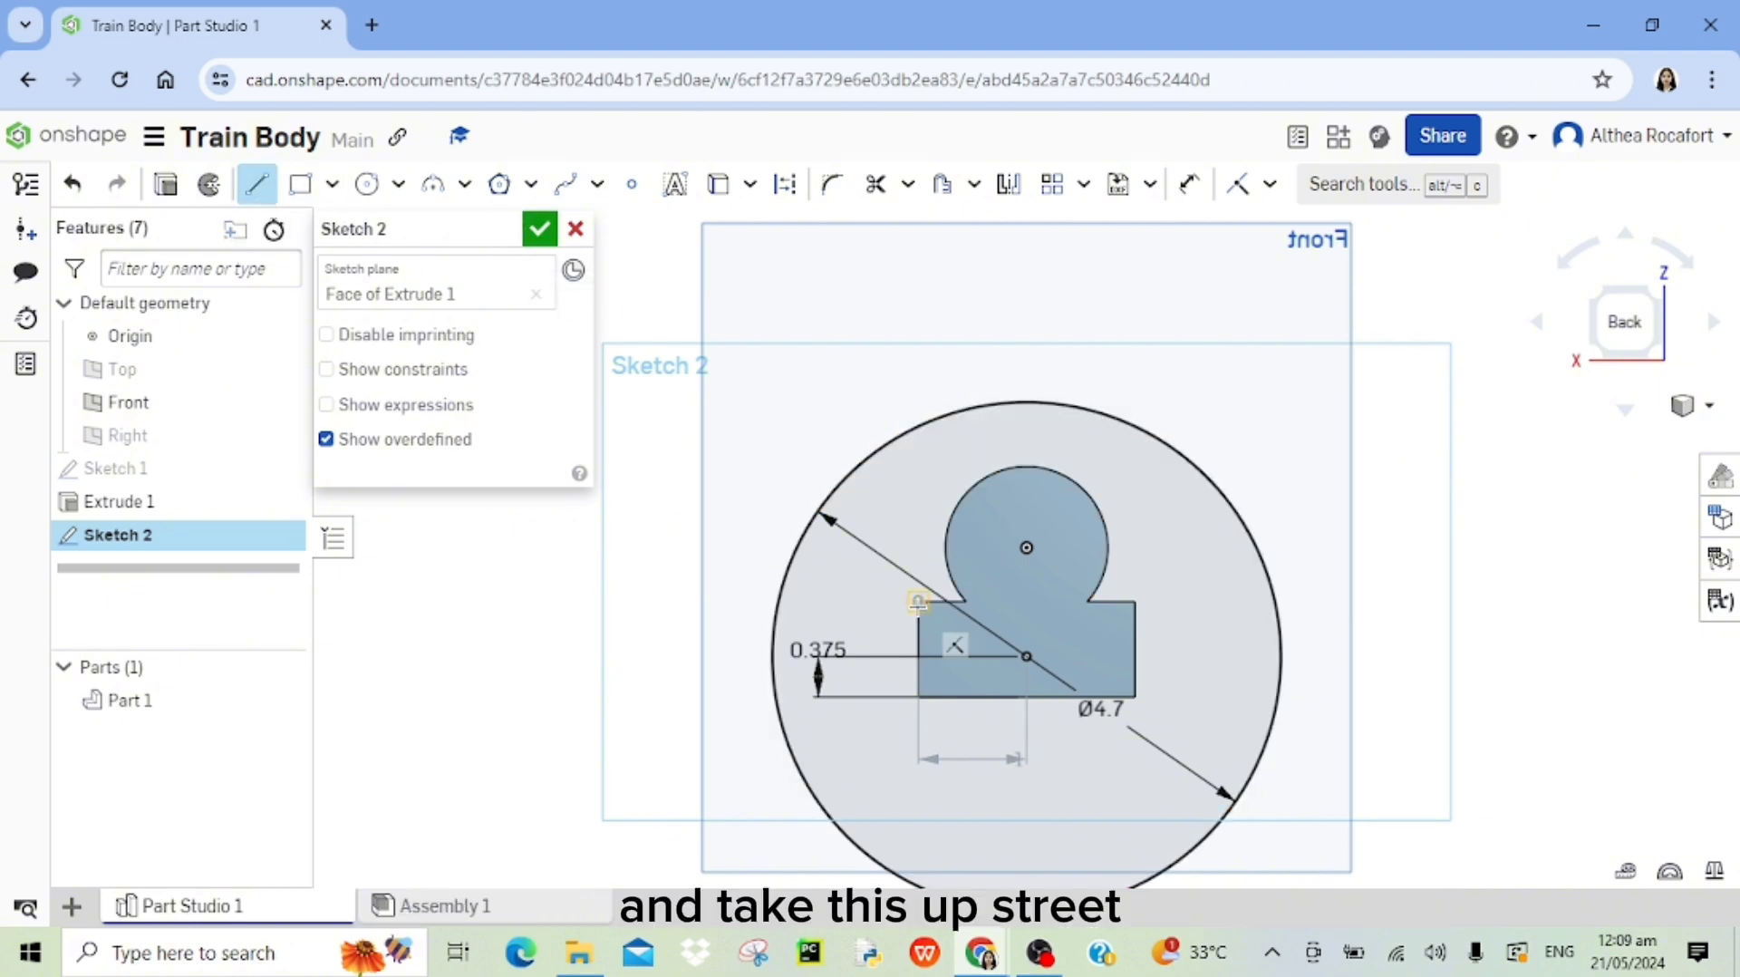
pyautogui.click(918, 602)
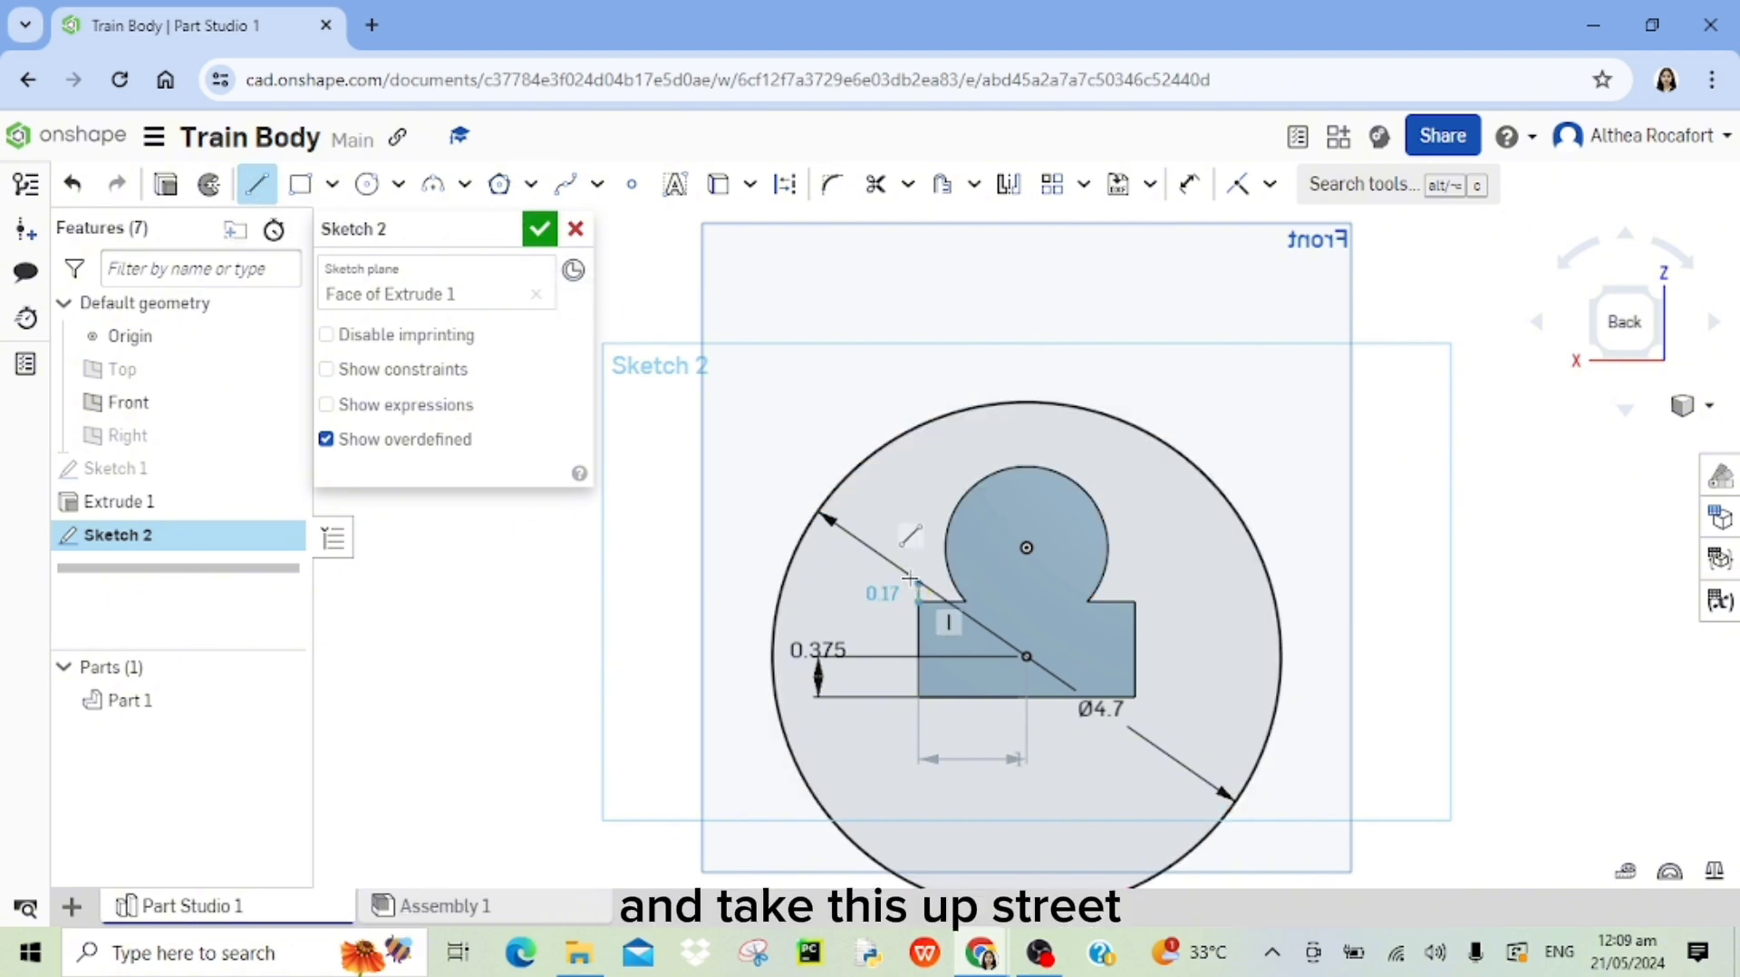
pyautogui.click(918, 426)
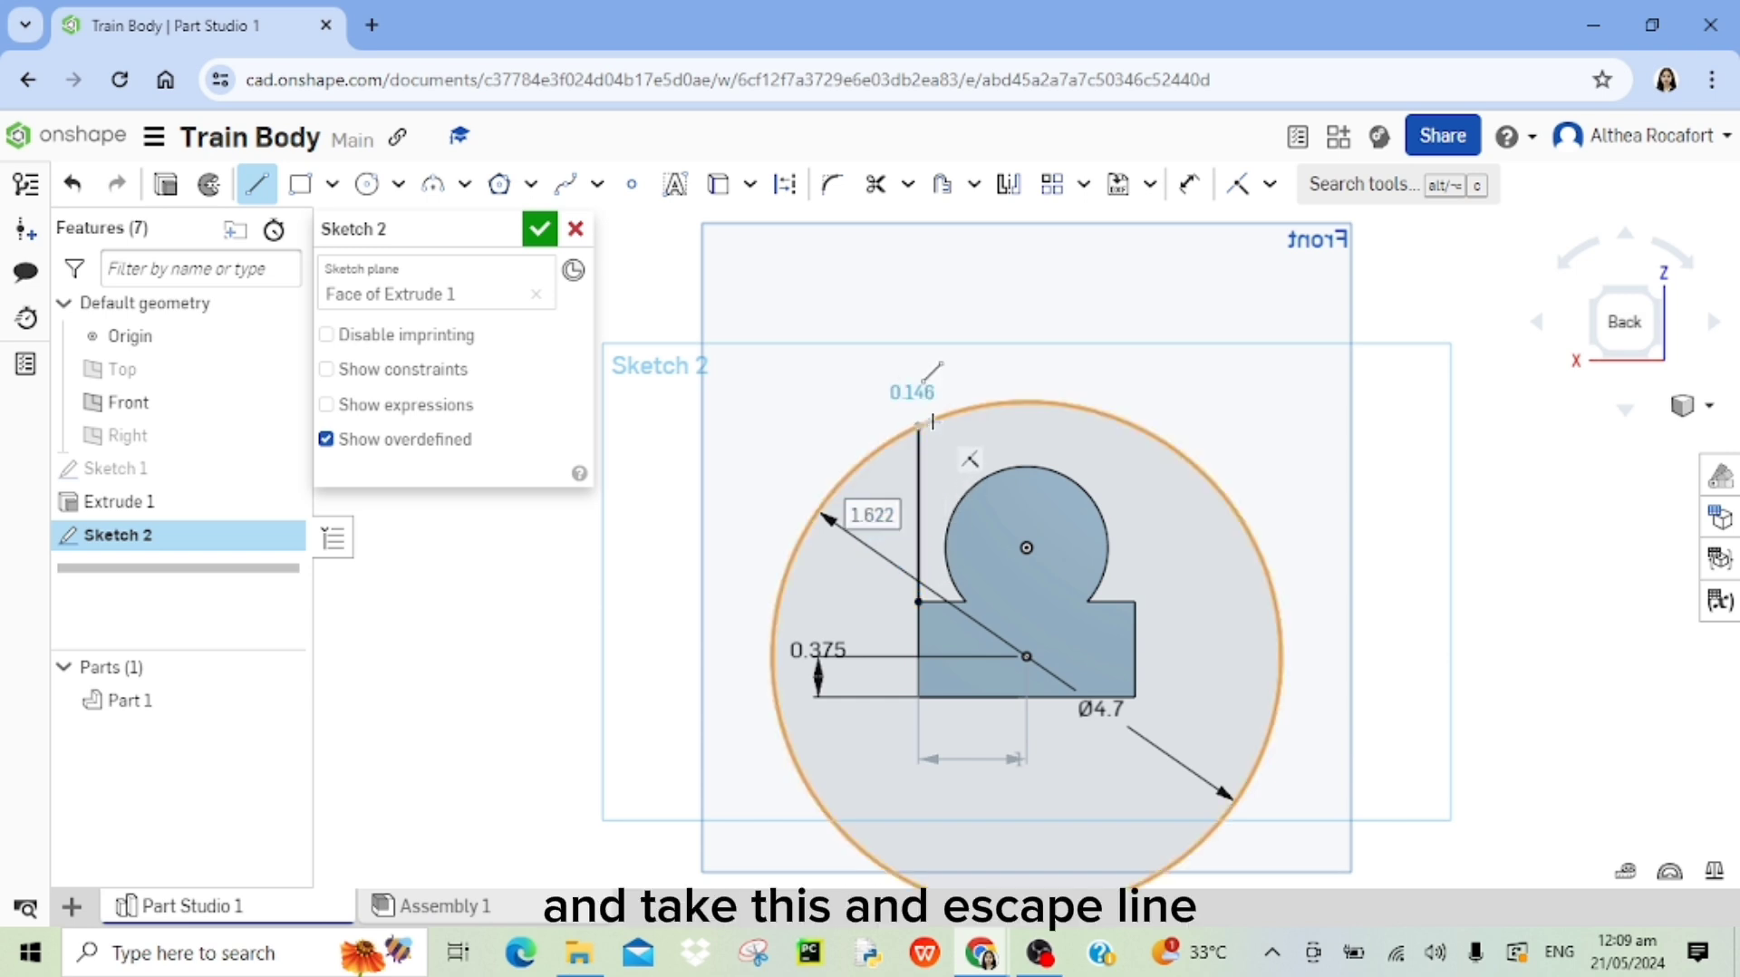
pyautogui.rightClick(932, 422)
pyautogui.click(1036, 439)
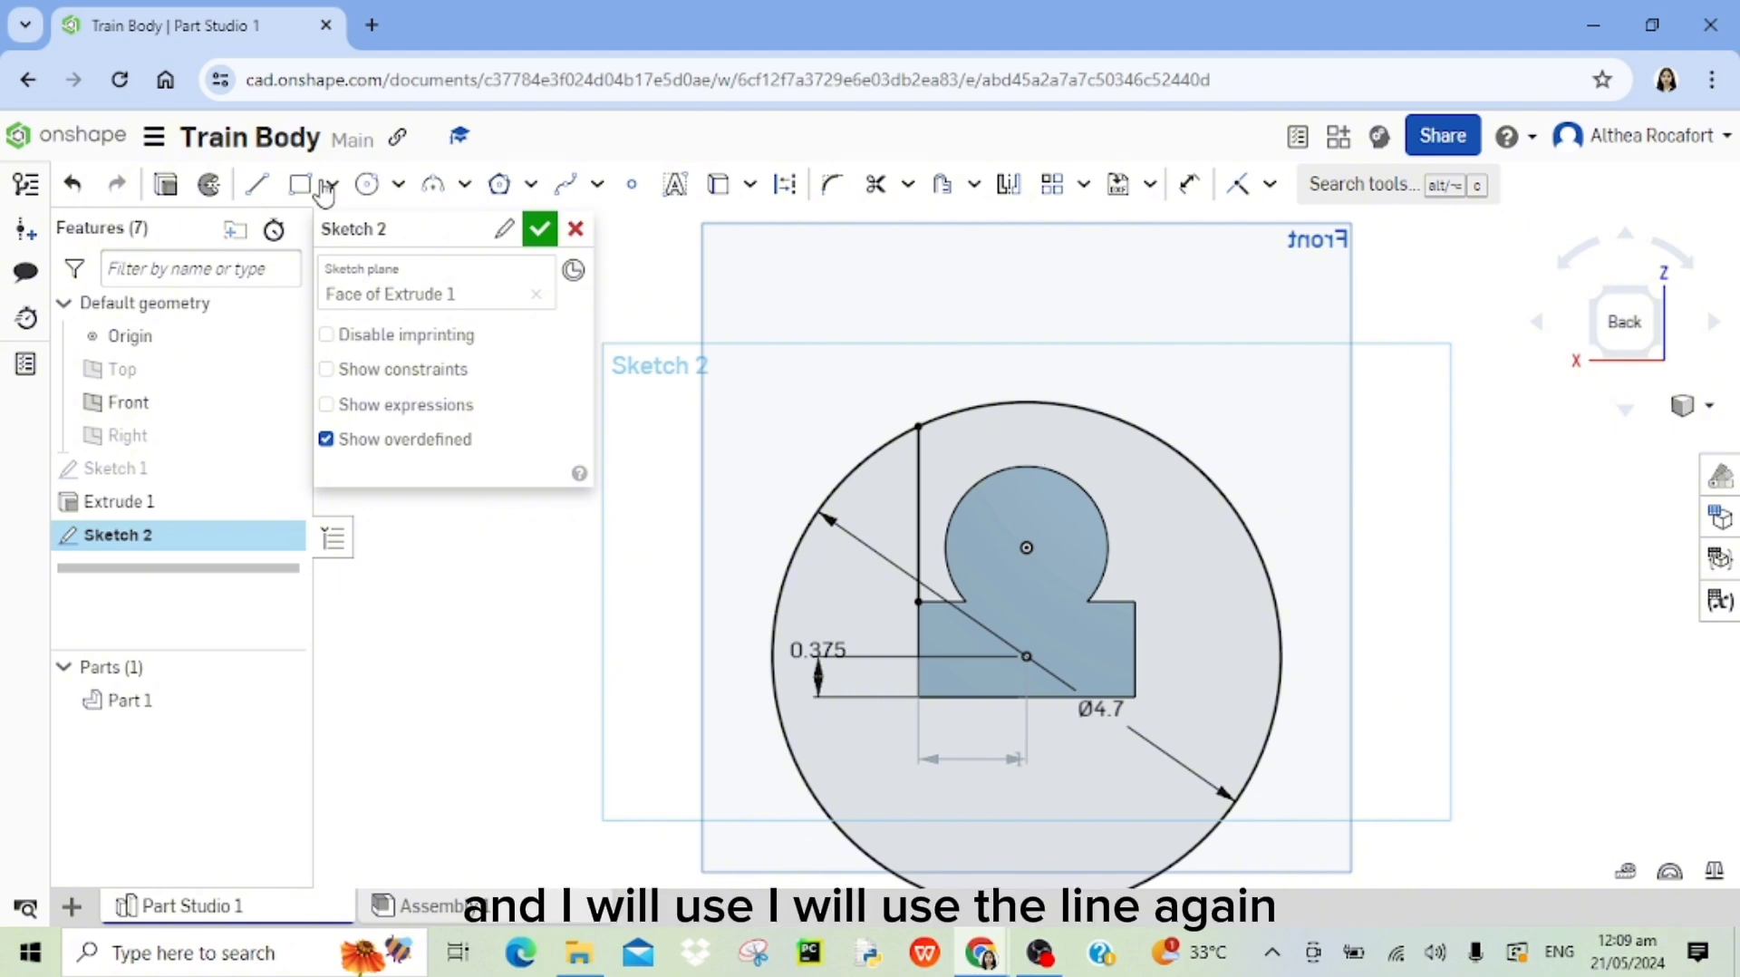
# Sketch a vertical line from the base's upper-right corner up to the 4.7-inch circle.
pyautogui.click(260, 187)
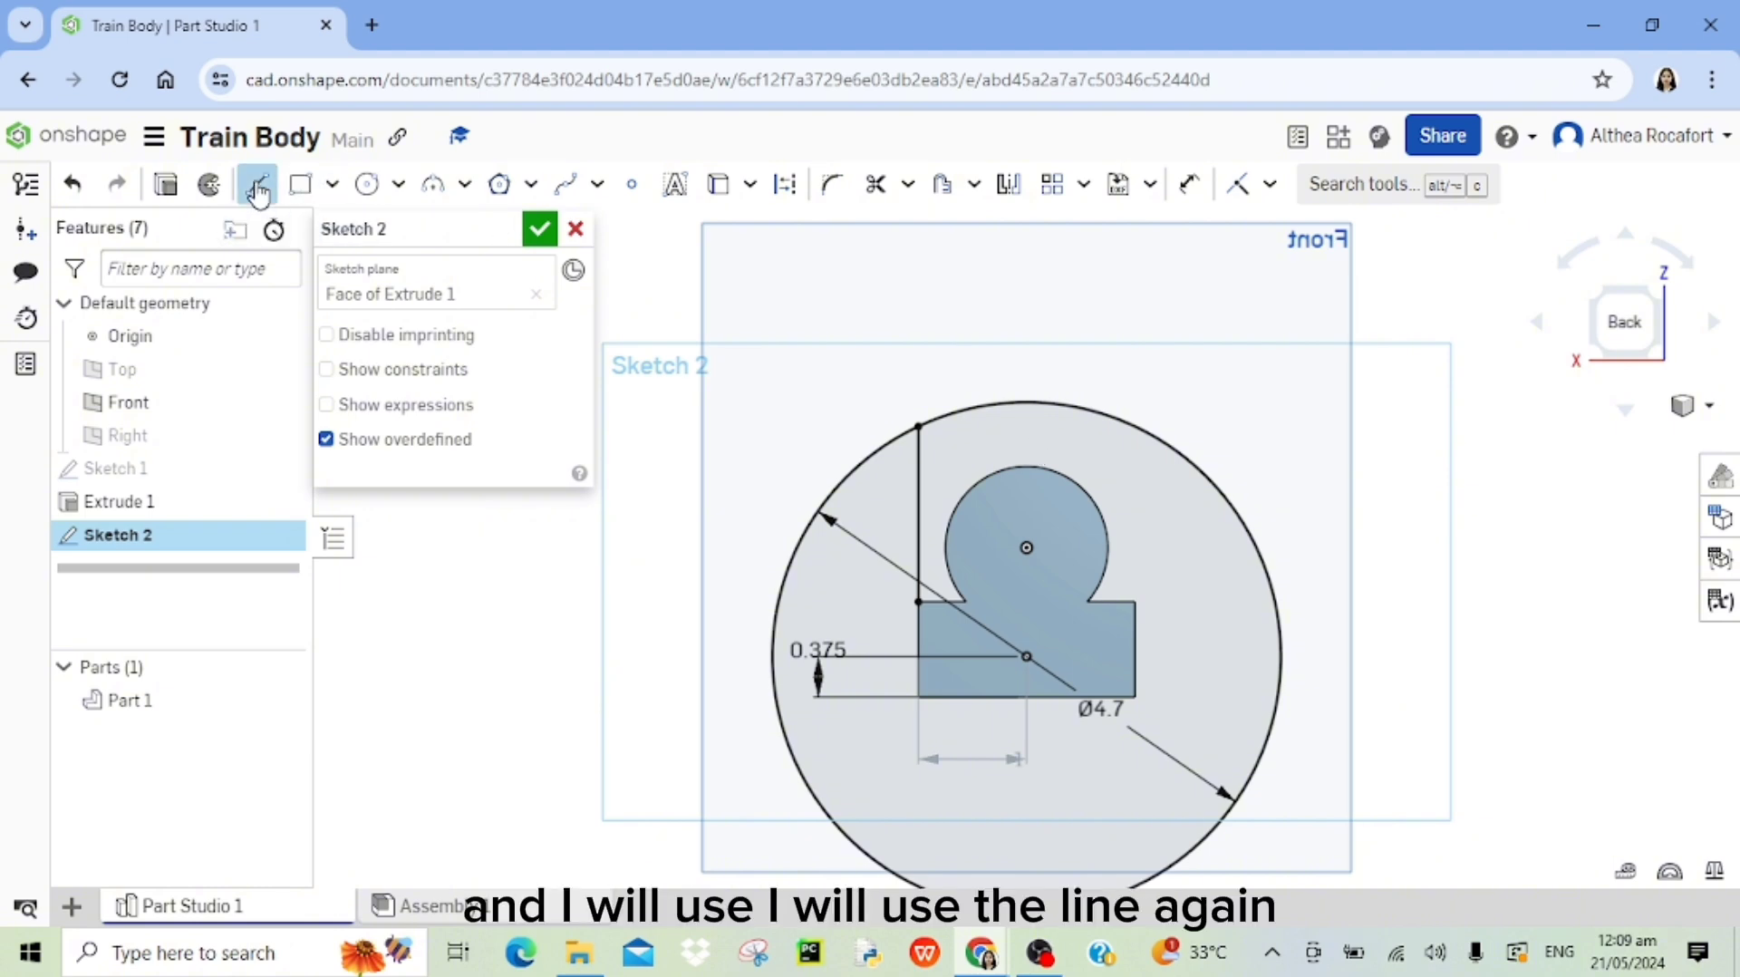
pyautogui.click(1135, 600)
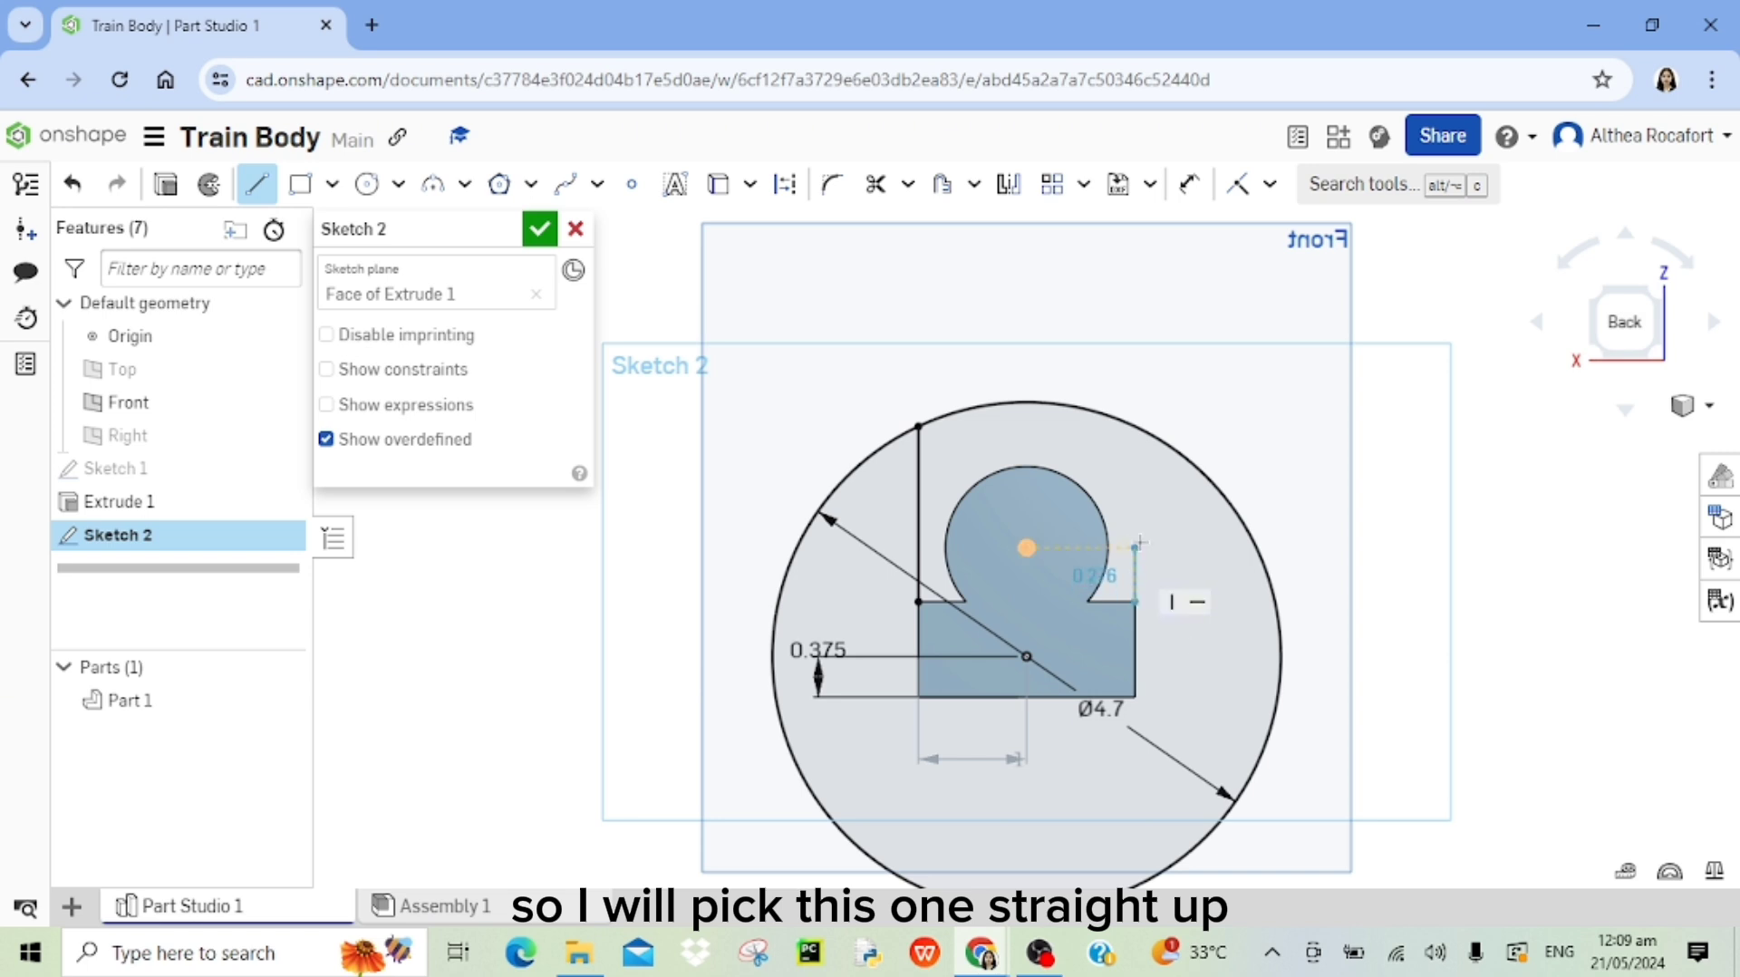
pyautogui.click(1137, 432)
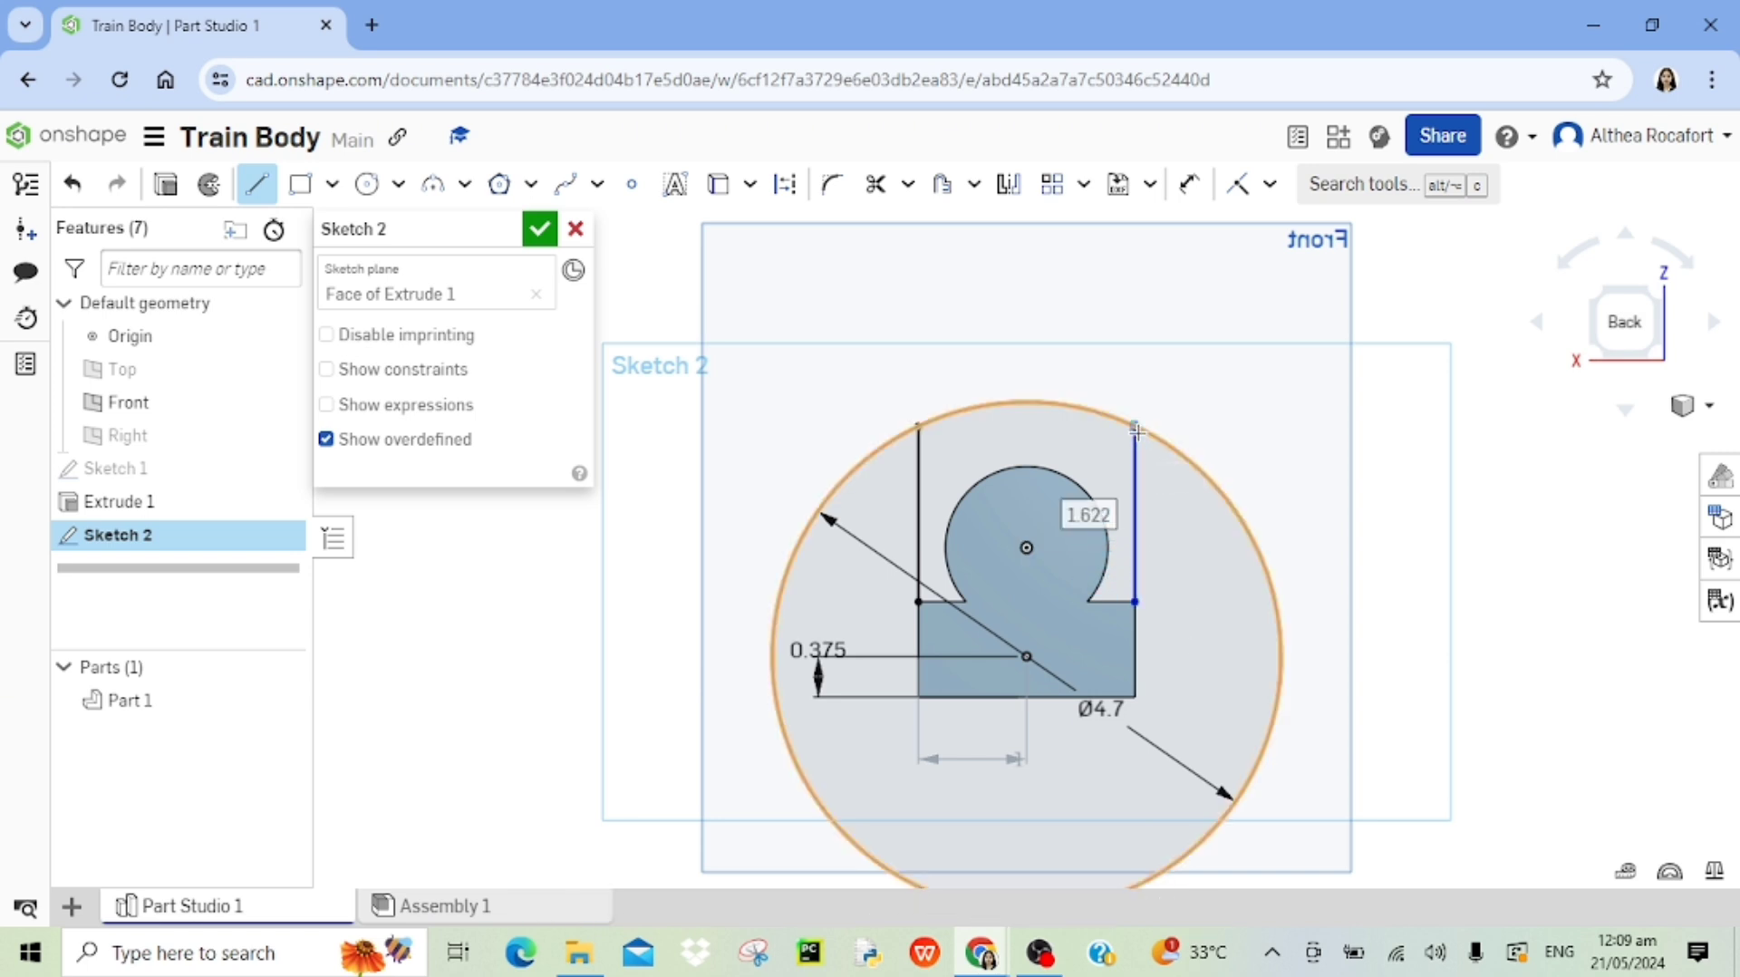
pyautogui.press('Escape')
pyautogui.rightClick(1136, 432)
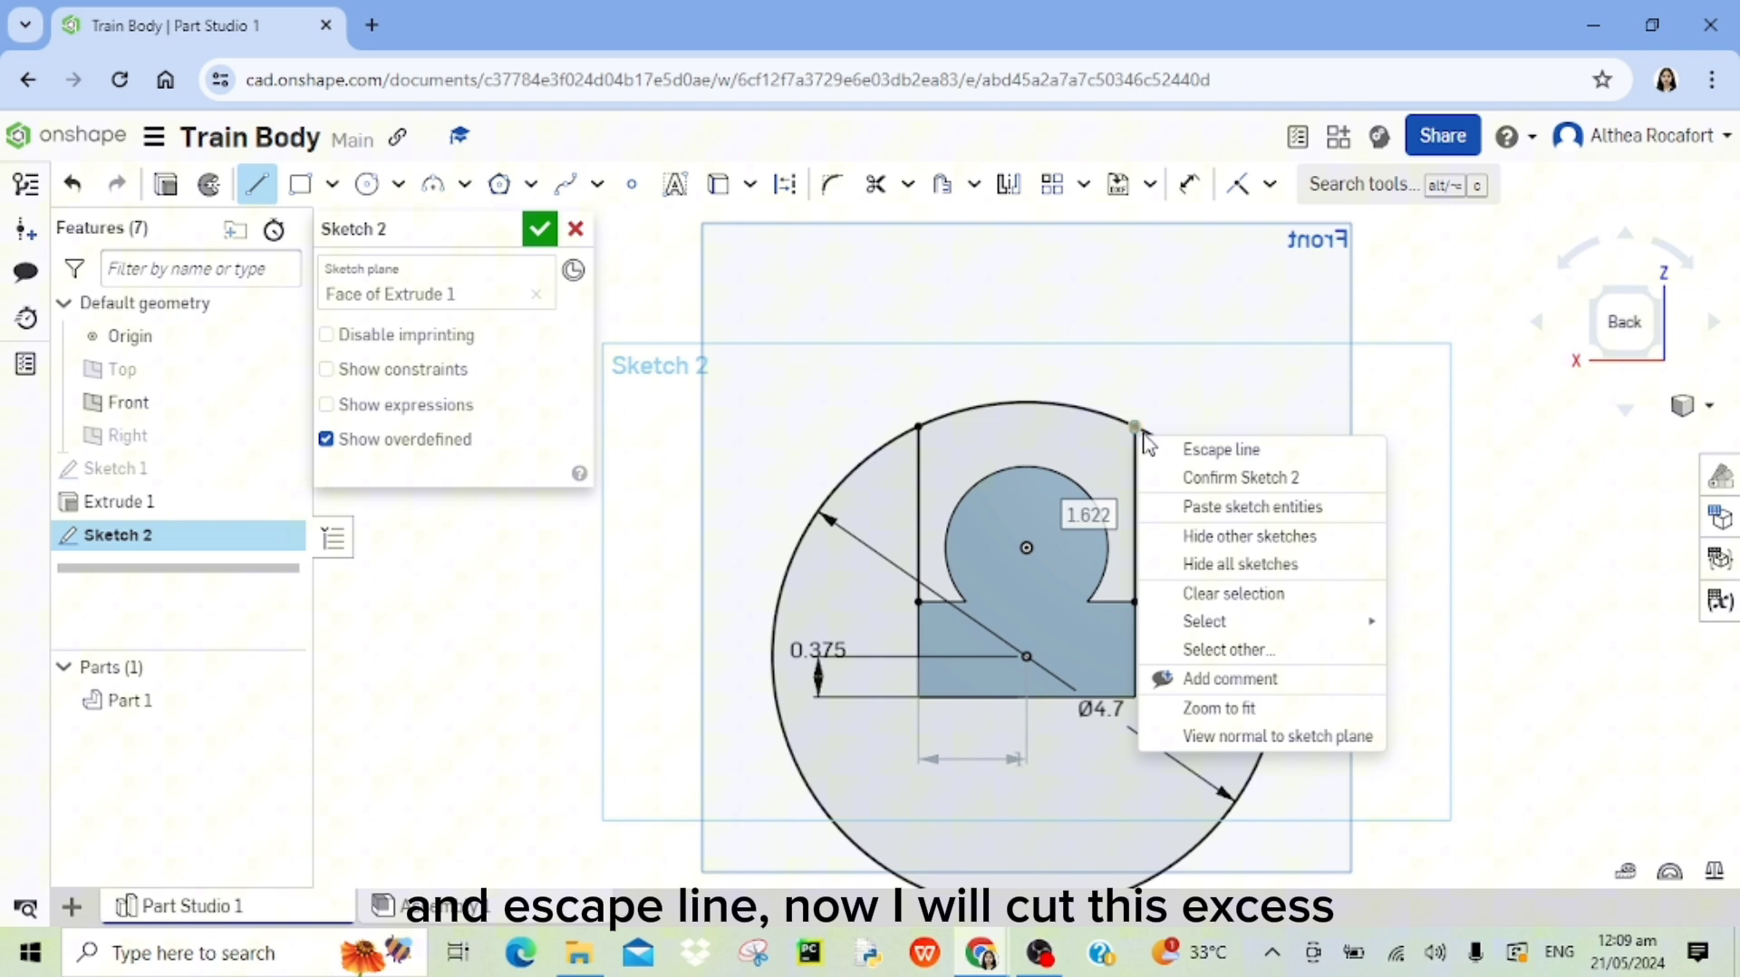
pyautogui.click(1191, 451)
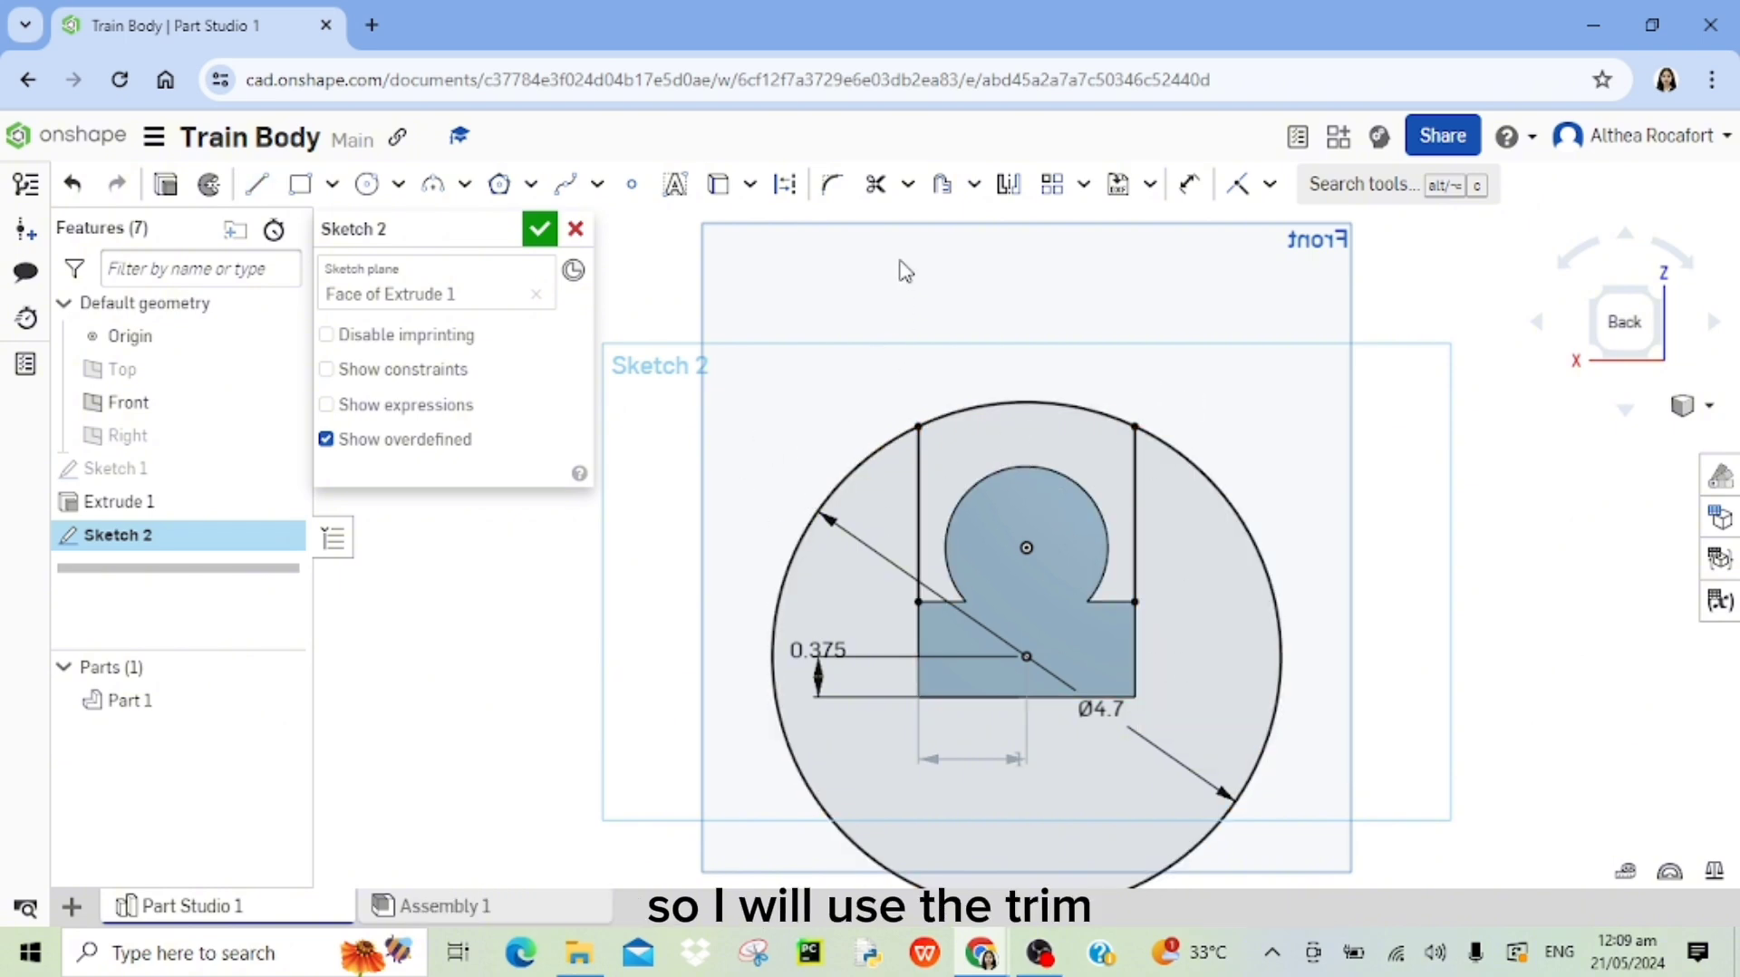
# Trim the 4.7-inch circle outside the two vertical lines, leaving only the top arc, and finish the sketch.
pyautogui.click(873, 187)
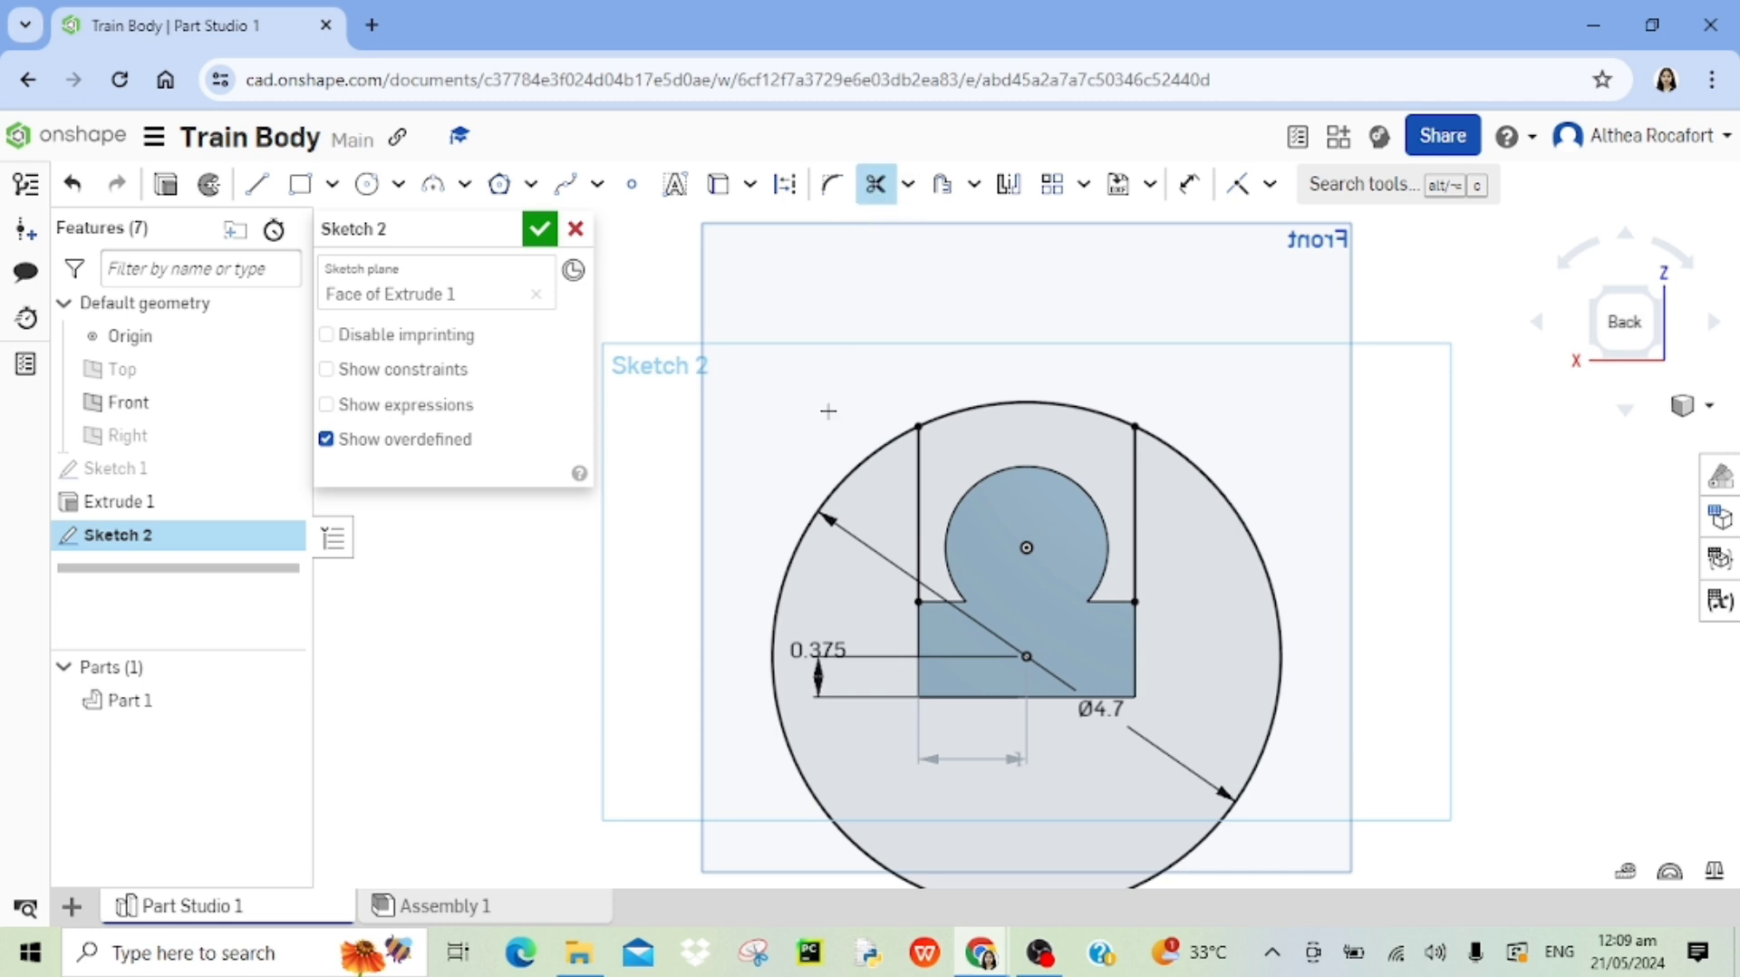
pyautogui.click(852, 470)
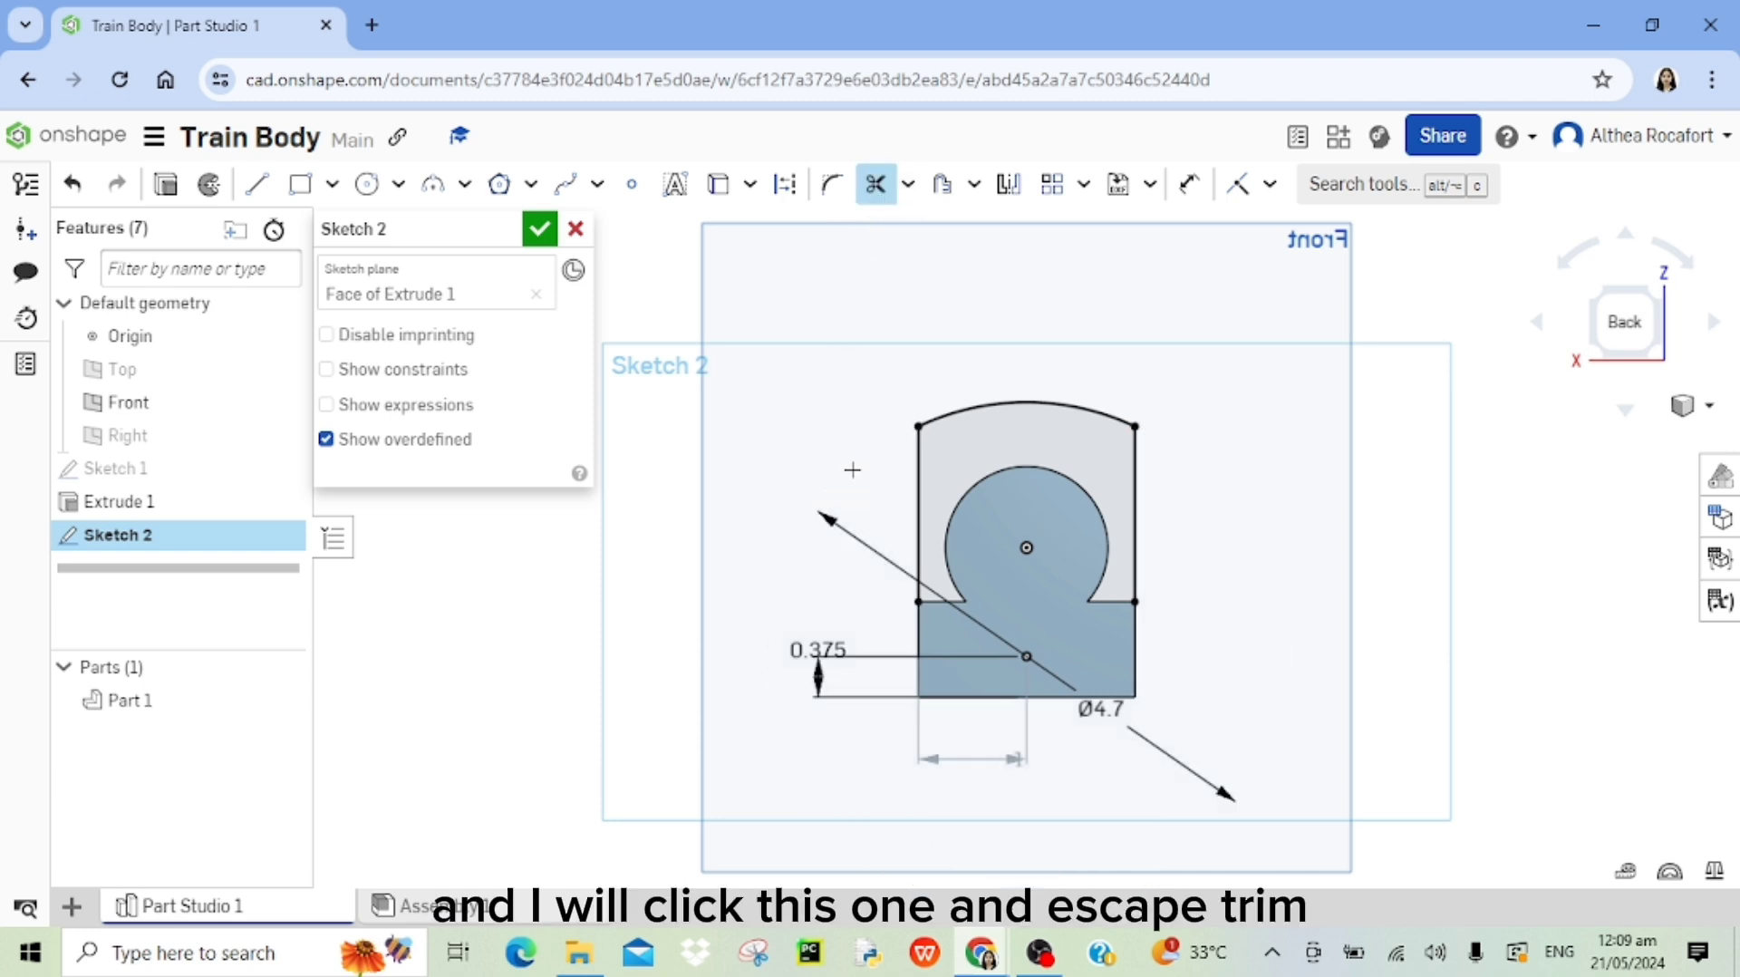
pyautogui.rightClick(852, 469)
pyautogui.click(900, 494)
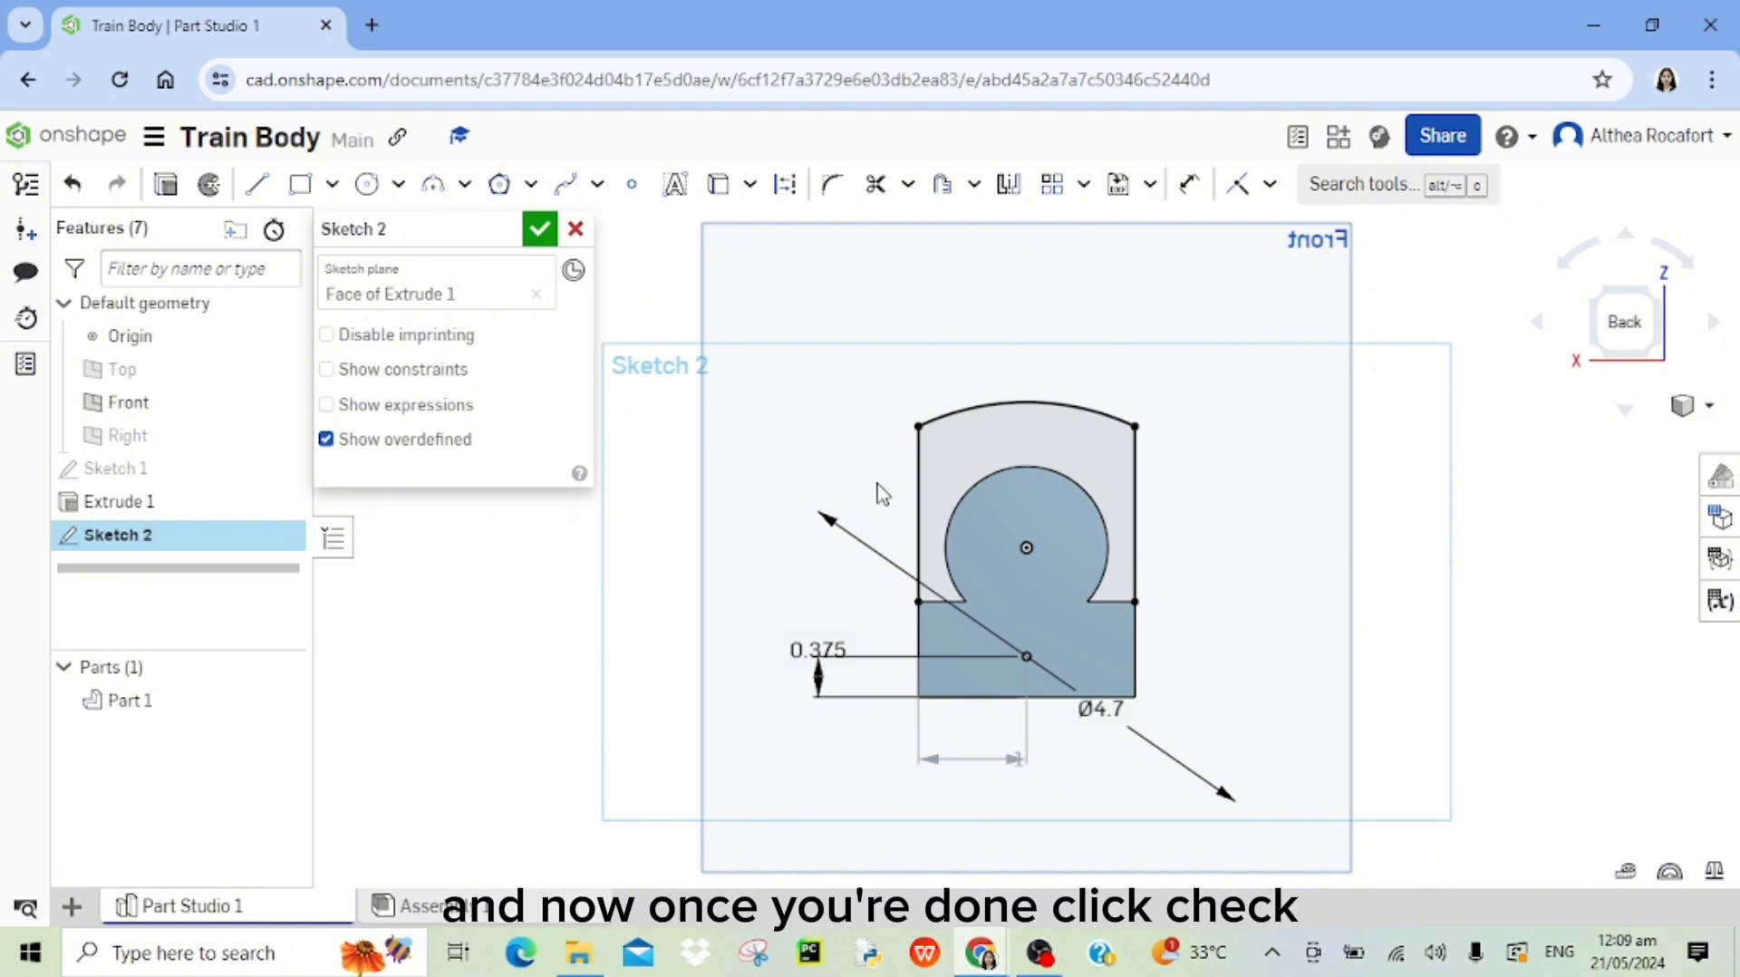
pyautogui.click(541, 231)
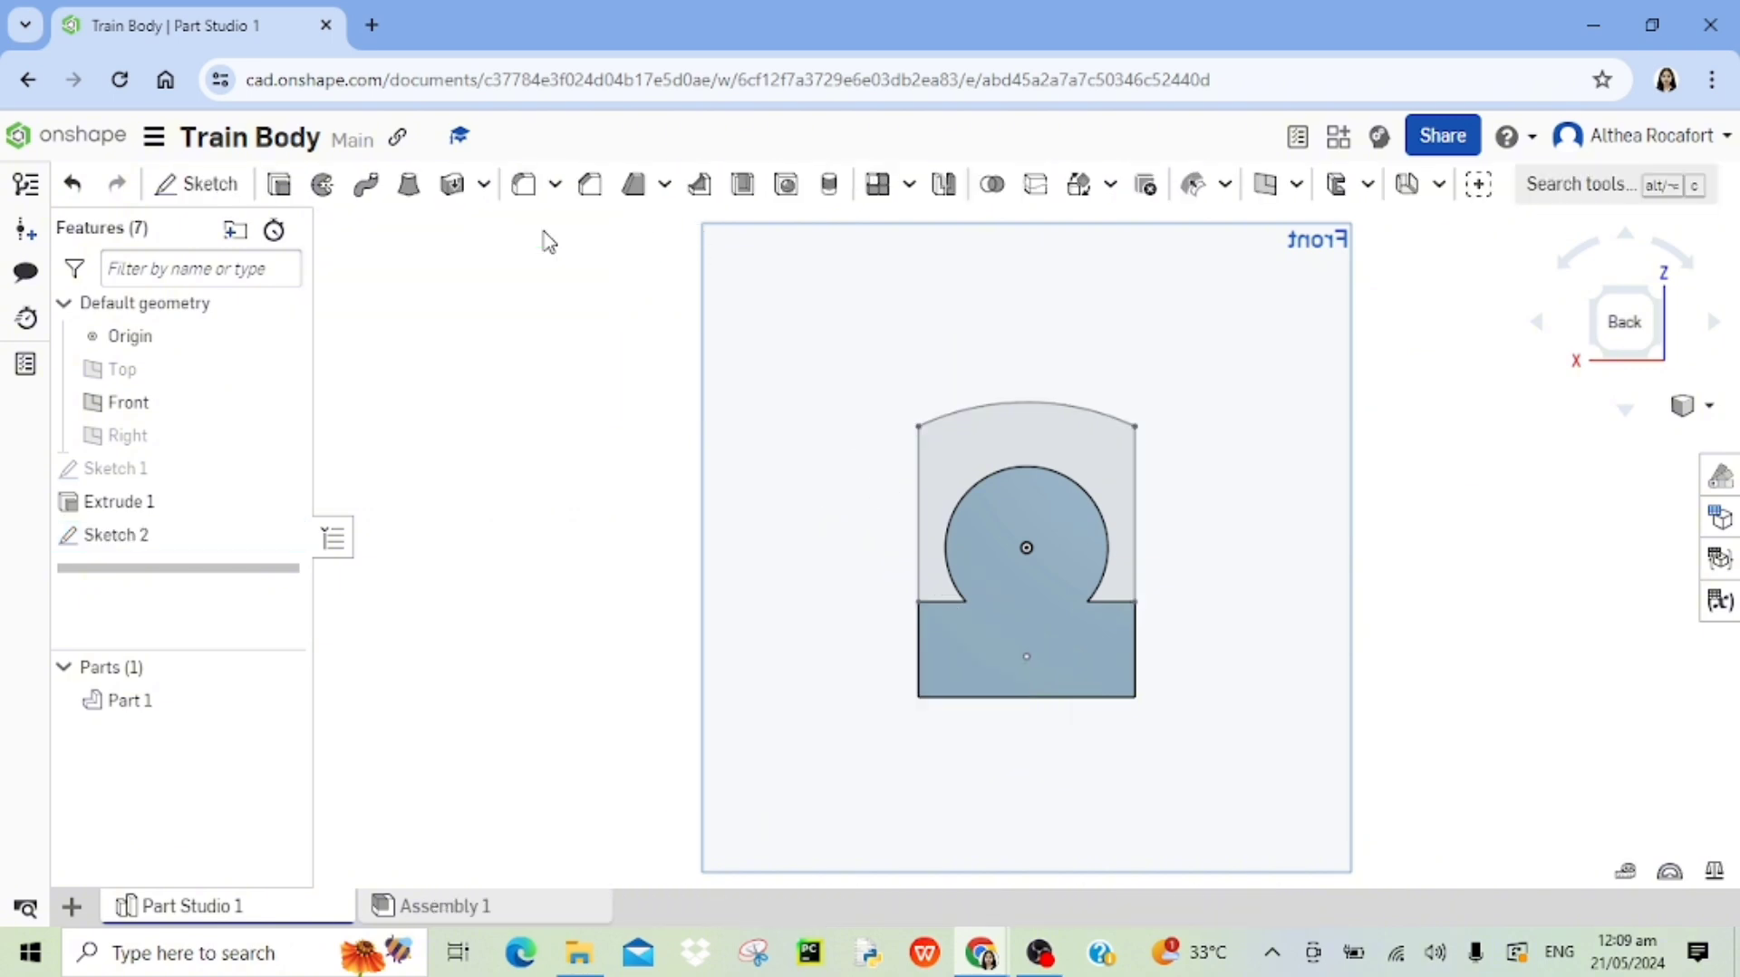
# Extrude the arched sketch region 1.75 inches in the opposite direction, over the cylinder, adding it to the existing part.
pyautogui.click(1708, 407)
pyautogui.click(1629, 443)
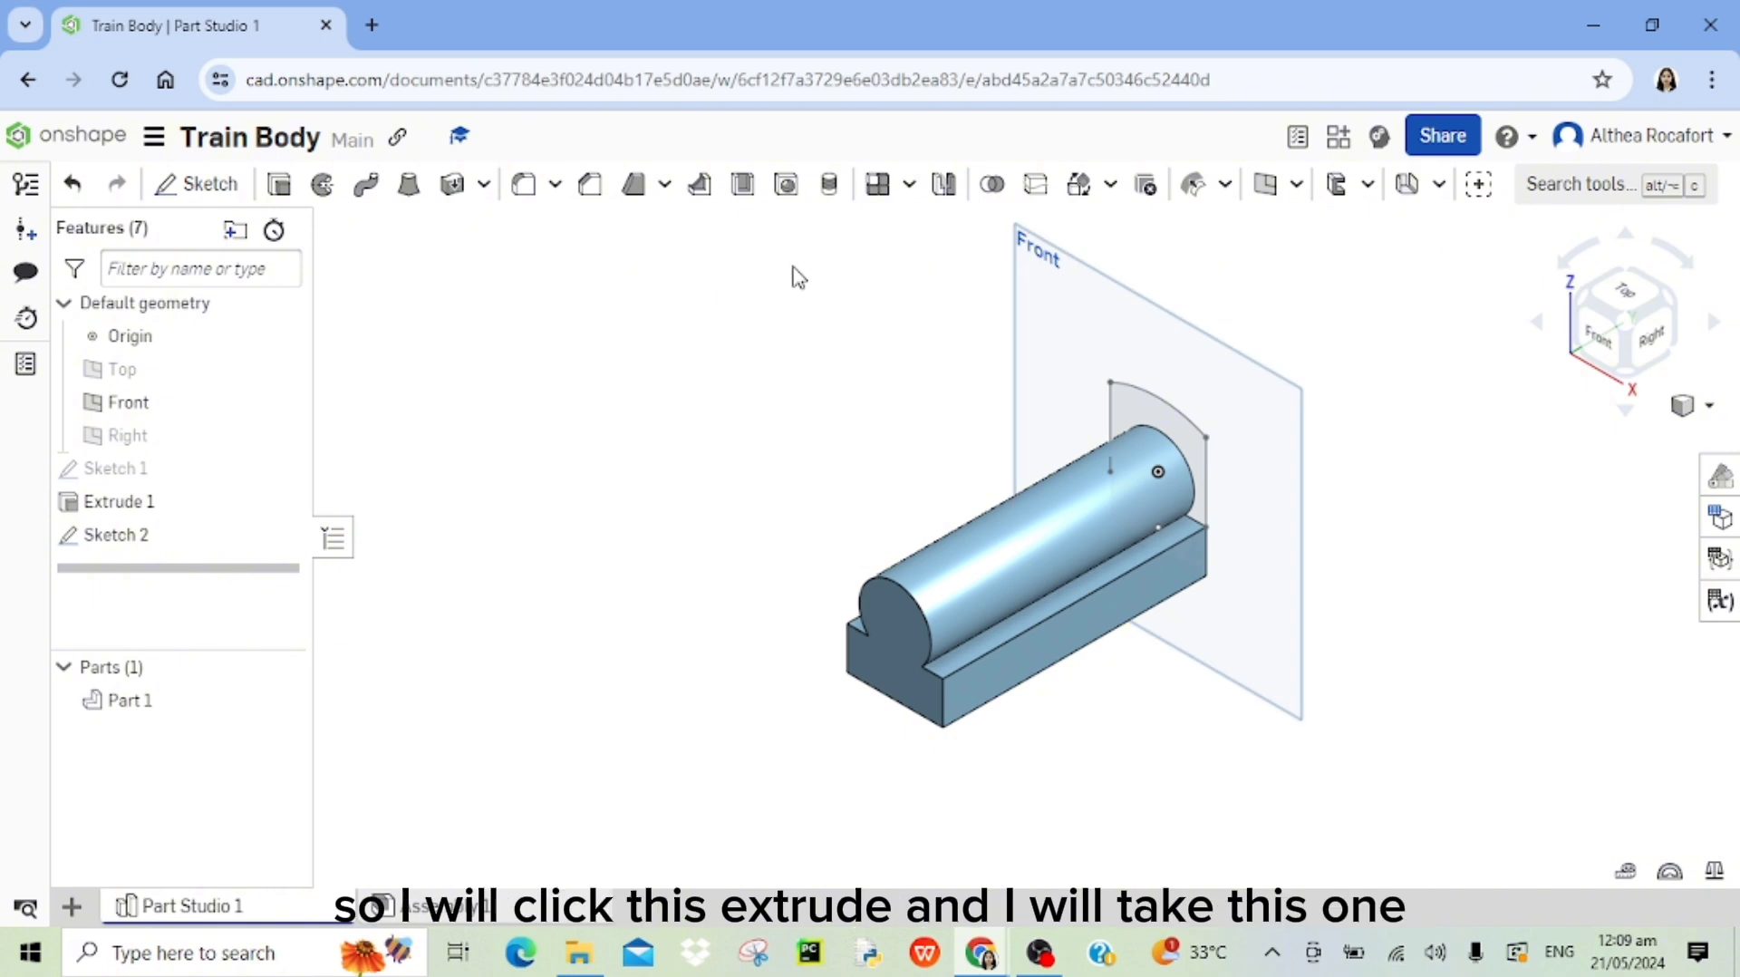
pyautogui.click(278, 186)
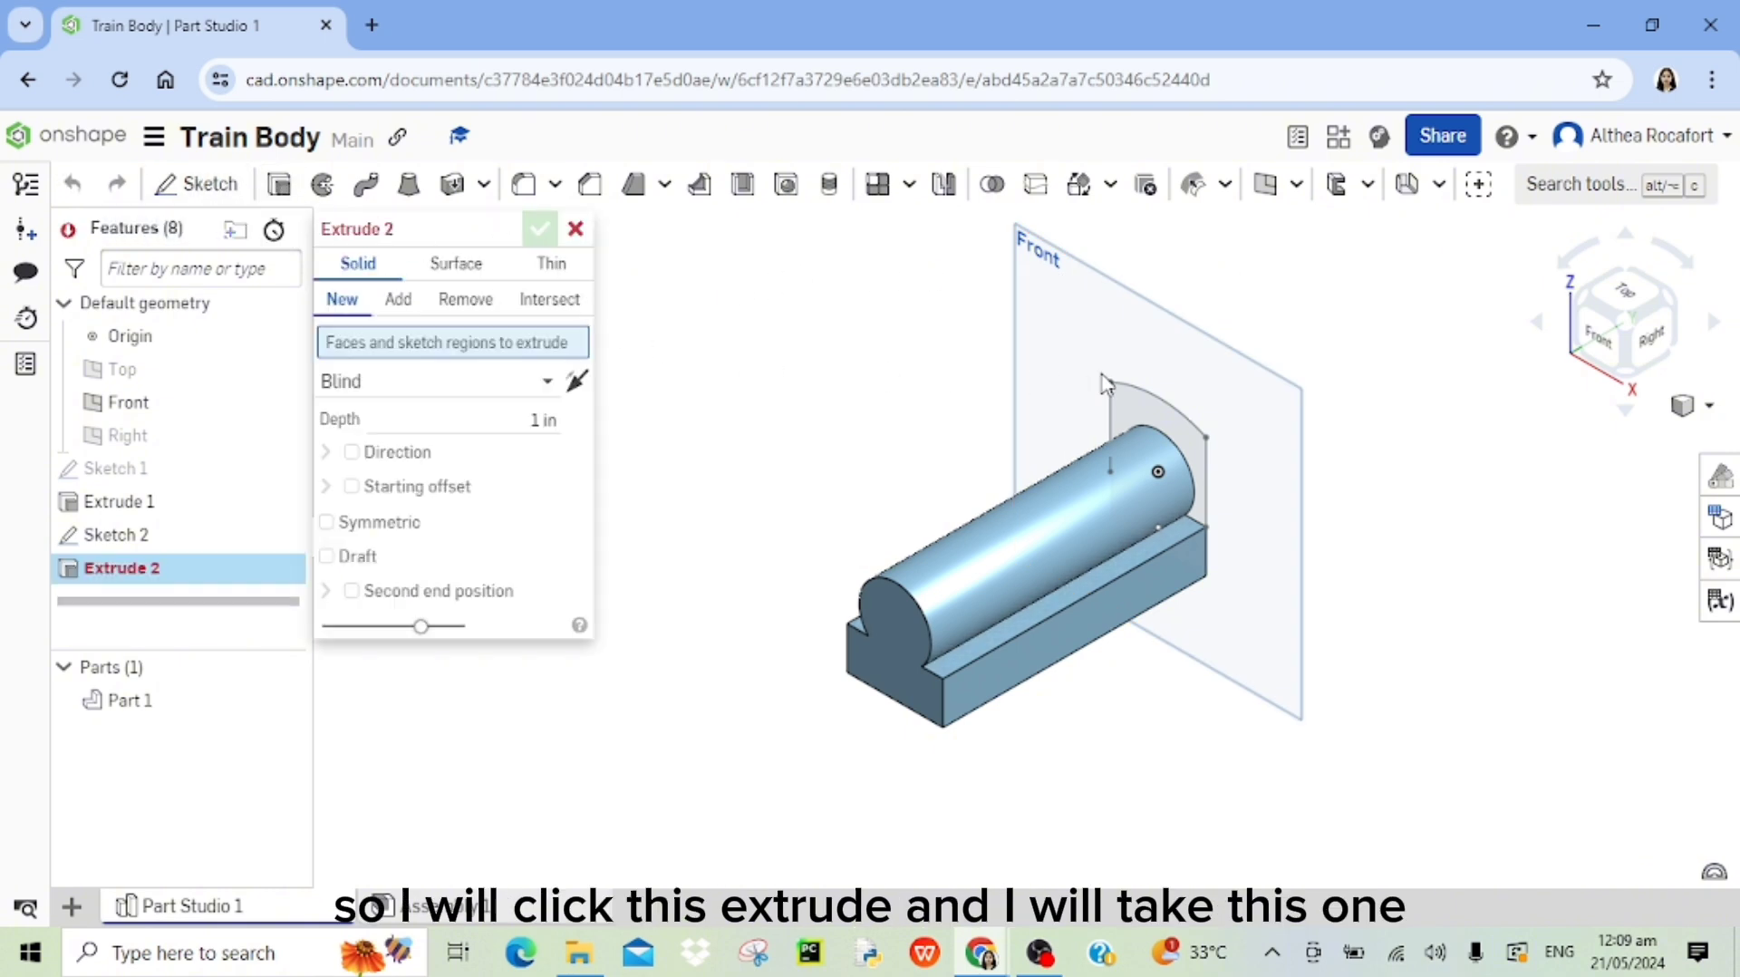
pyautogui.click(1129, 407)
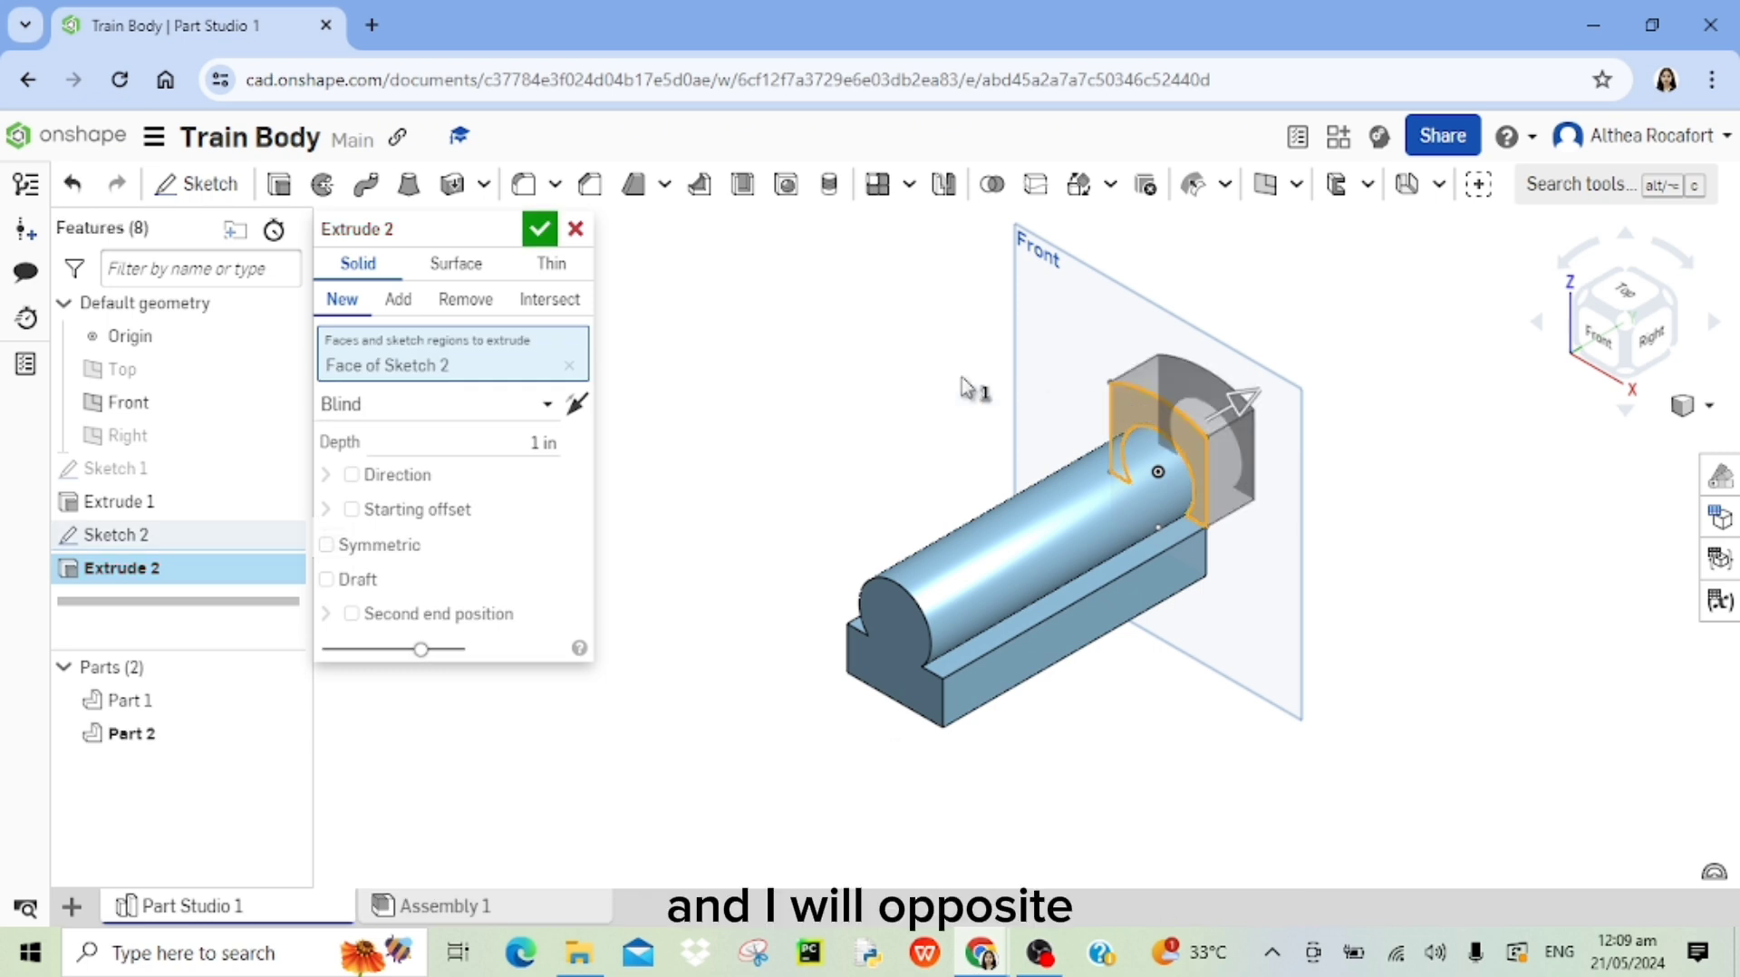
pyautogui.click(571, 406)
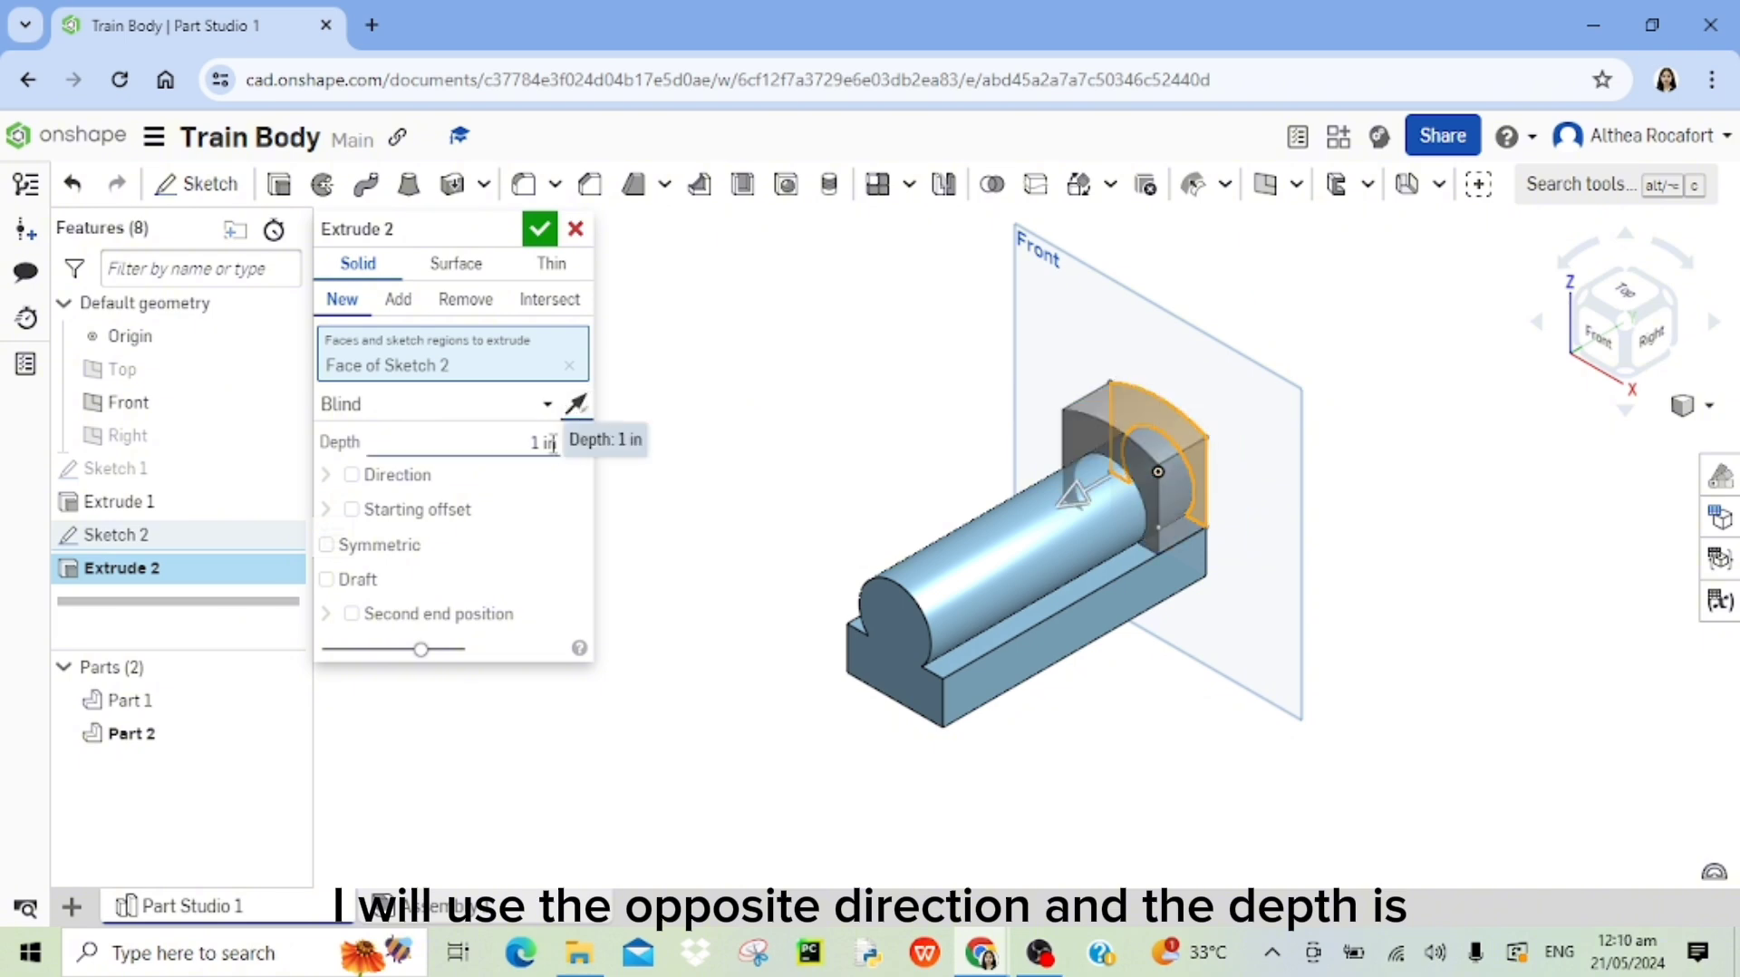
pyautogui.click(553, 443)
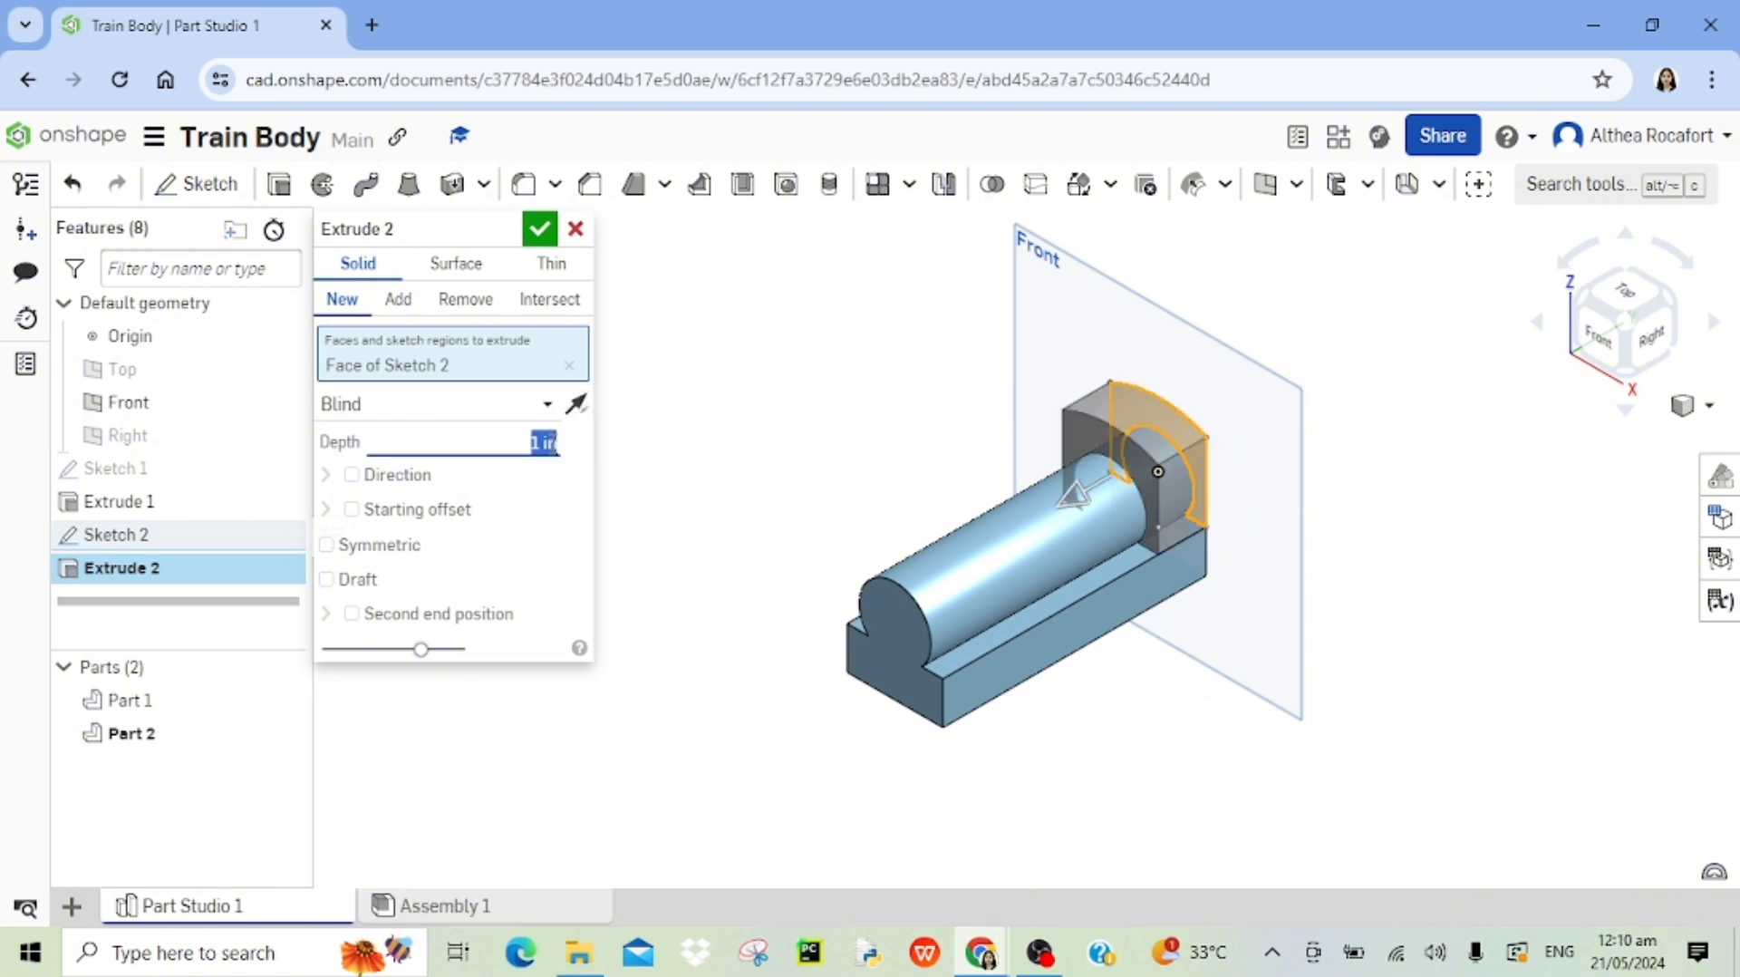
pyautogui.write('1')
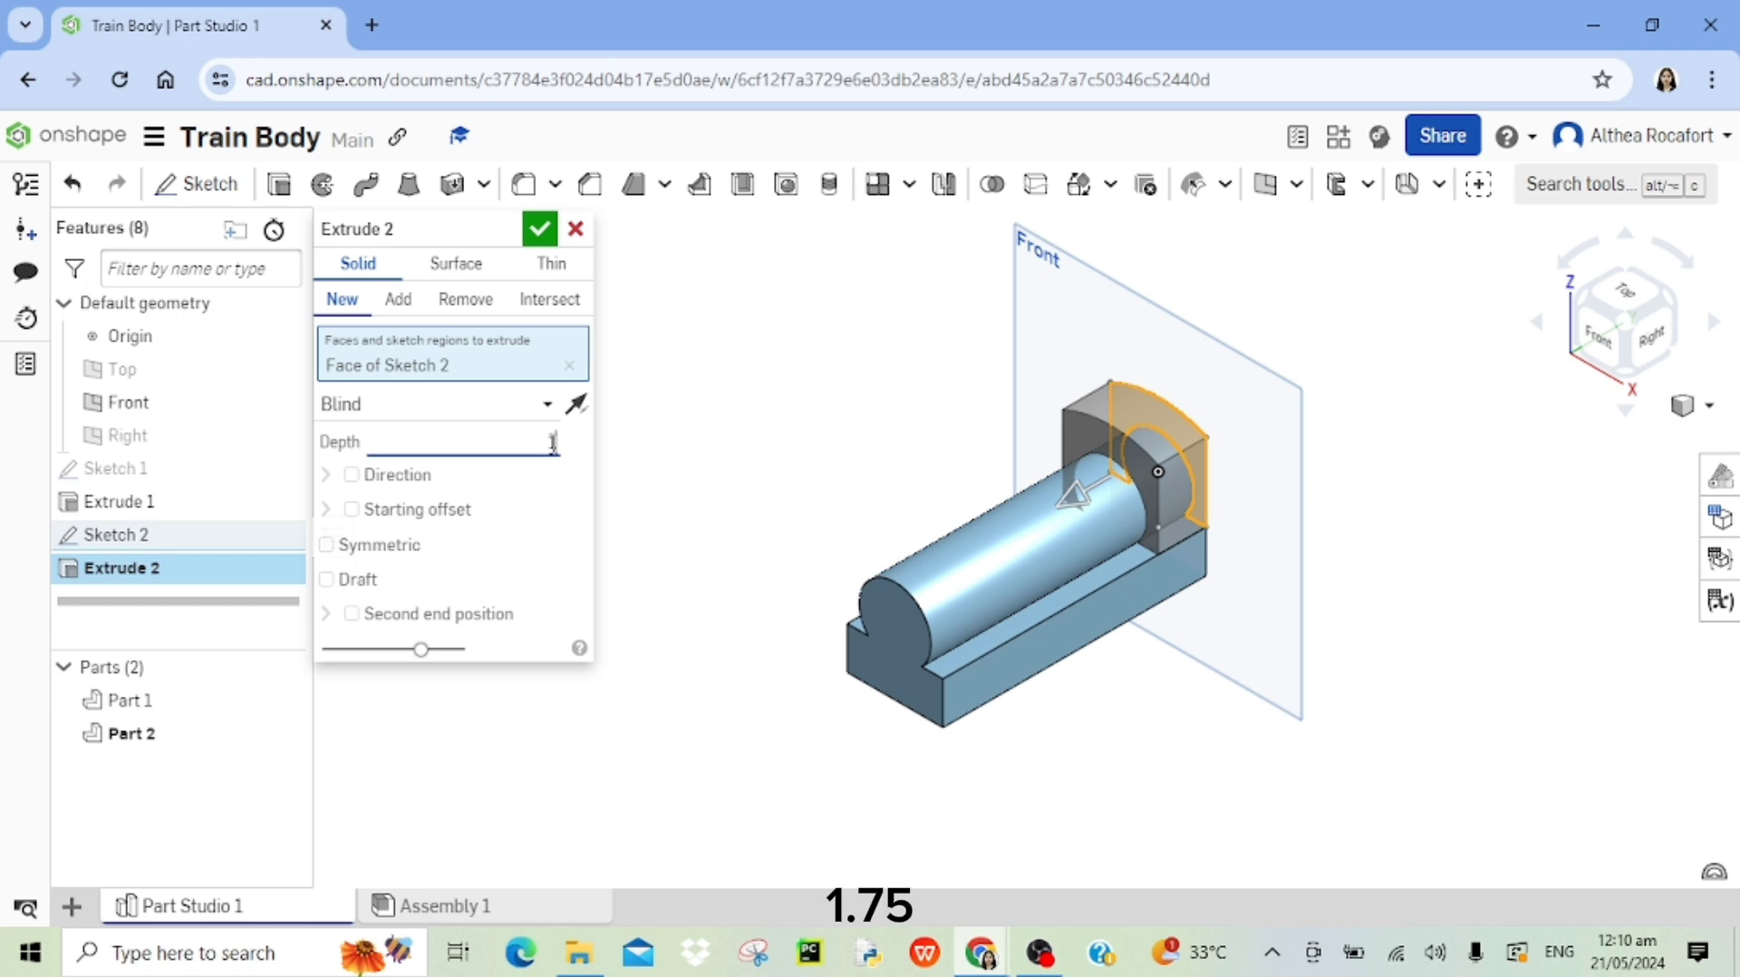
pyautogui.write('.75')
pyautogui.press('Return')
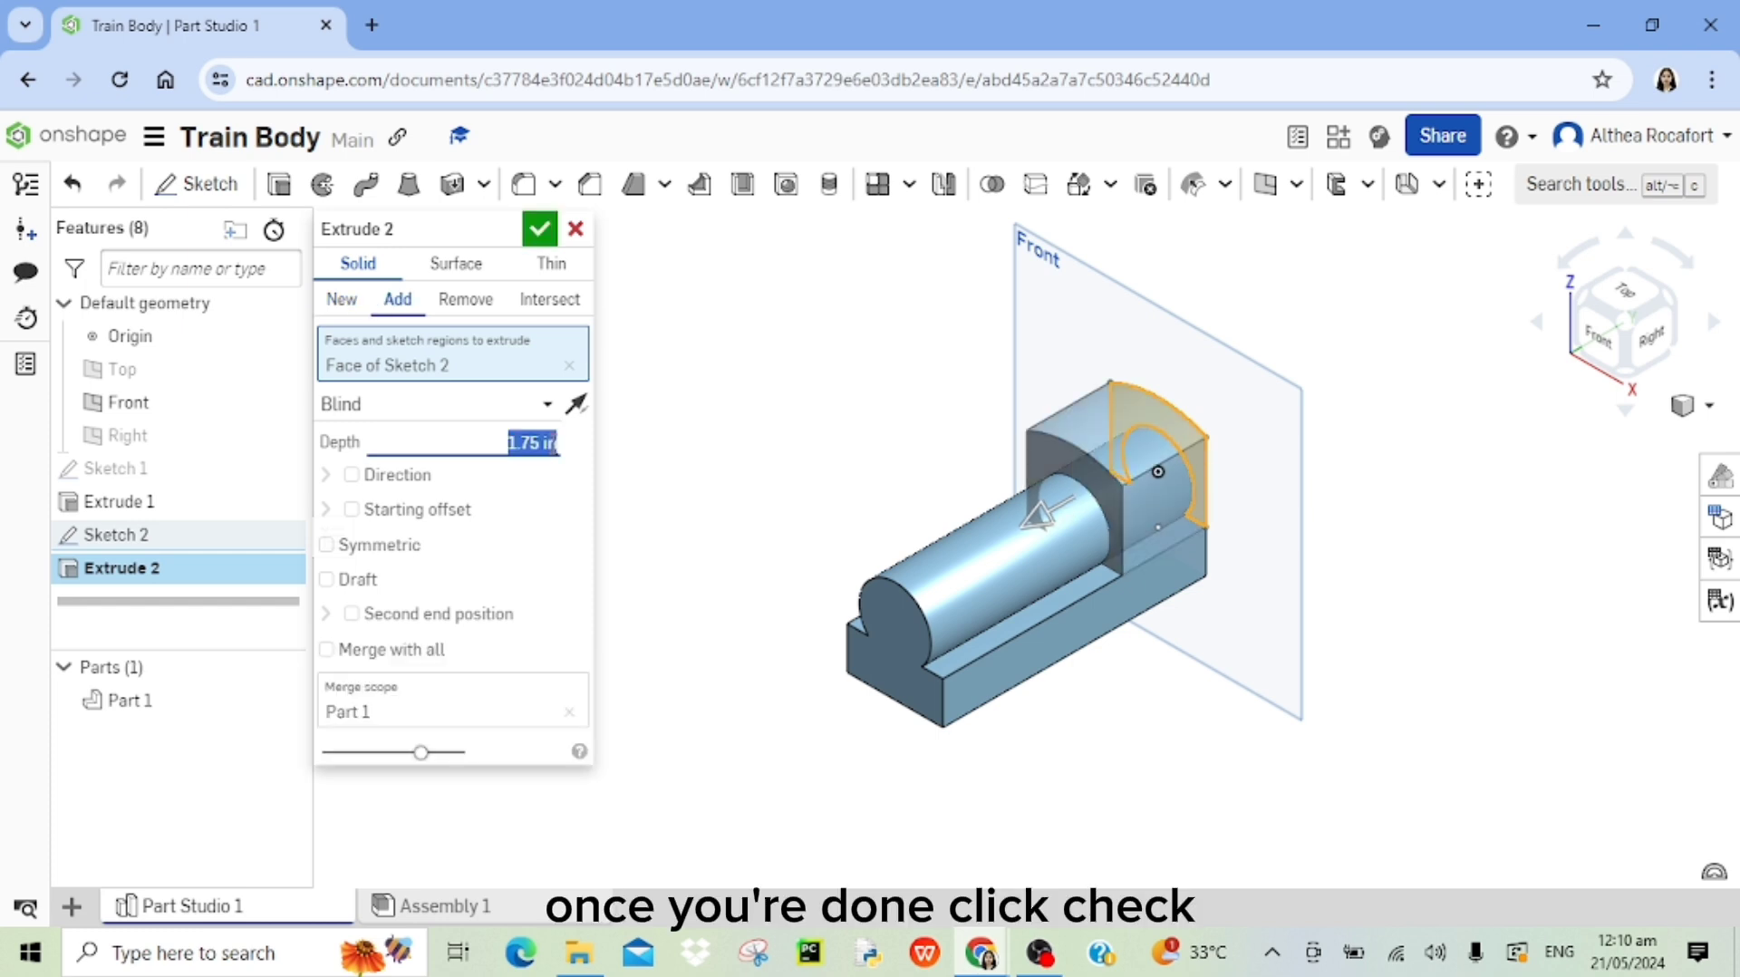
pyautogui.click(539, 229)
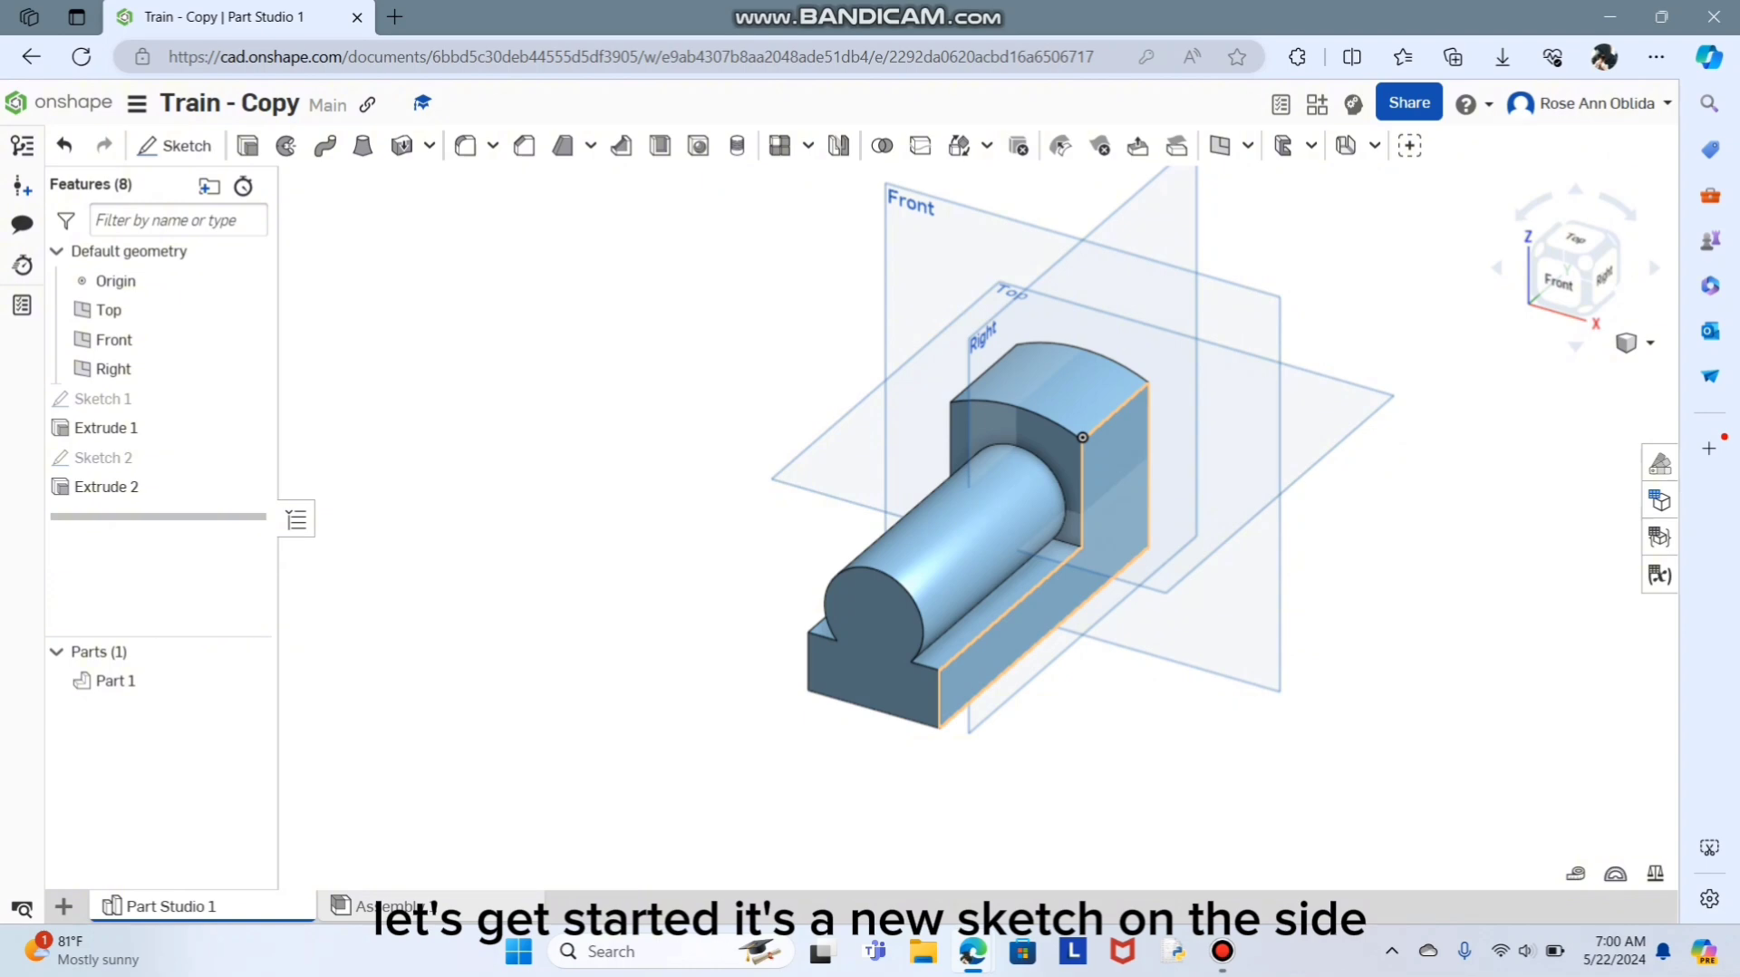
# Start a new sketch on the right side face of the train body and view it straight on.
pyautogui.click(173, 145)
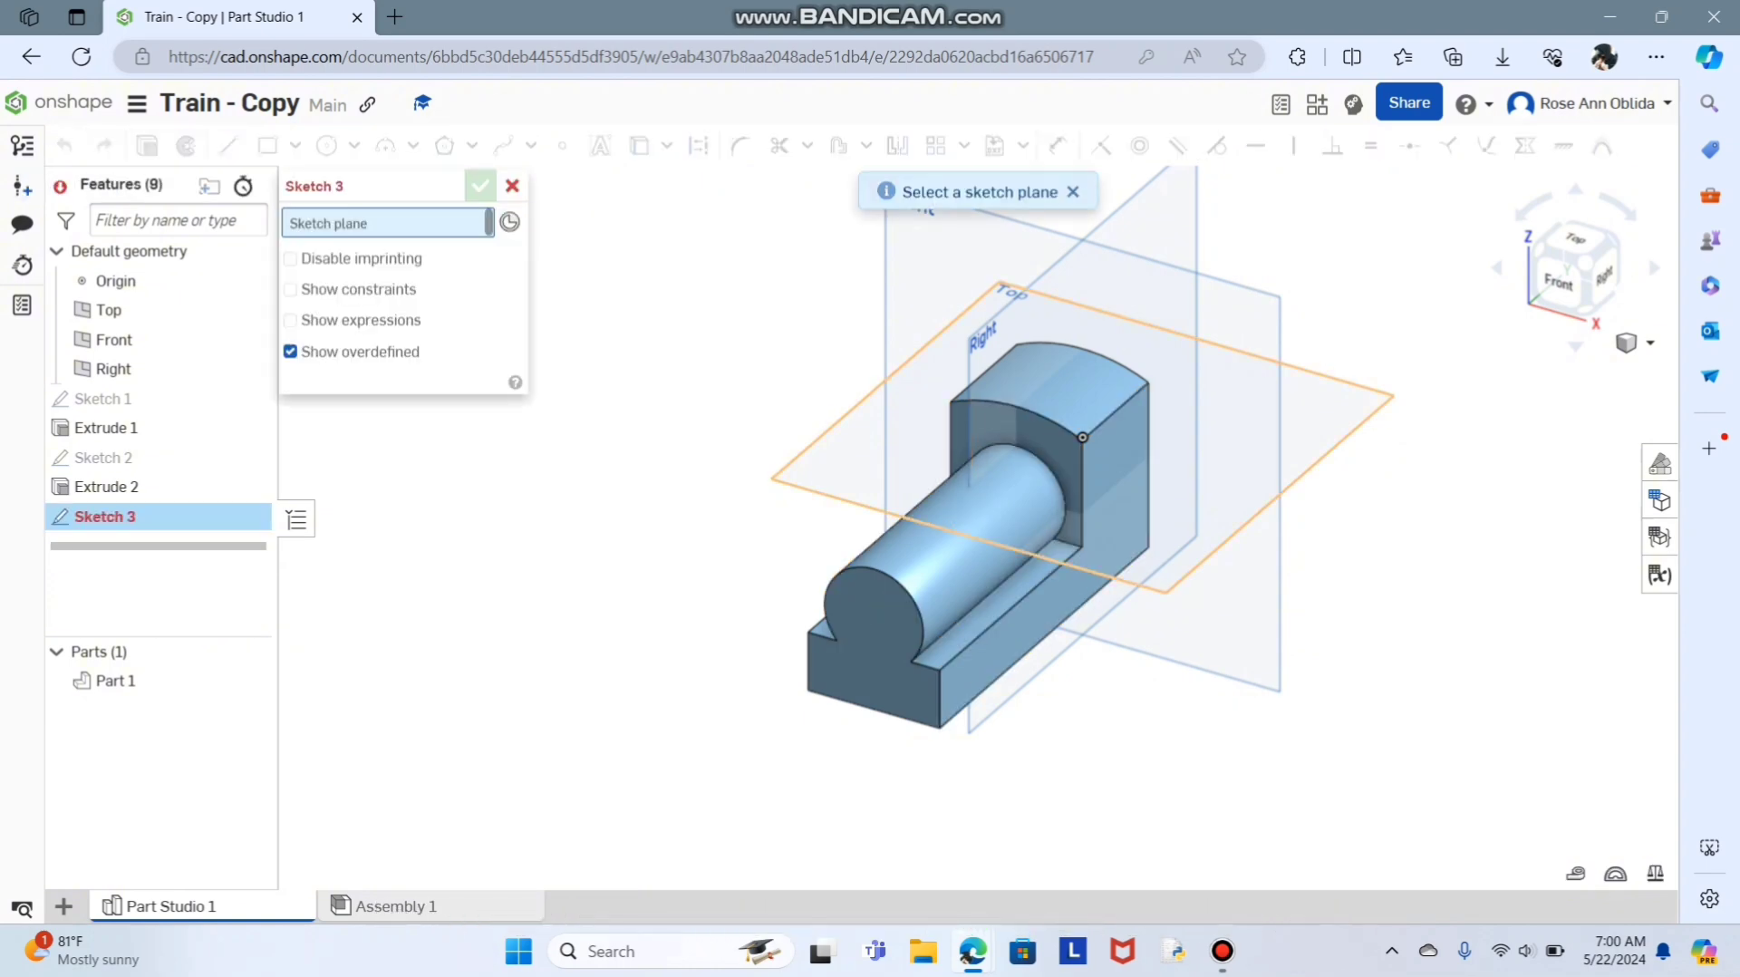
pyautogui.click(1104, 528)
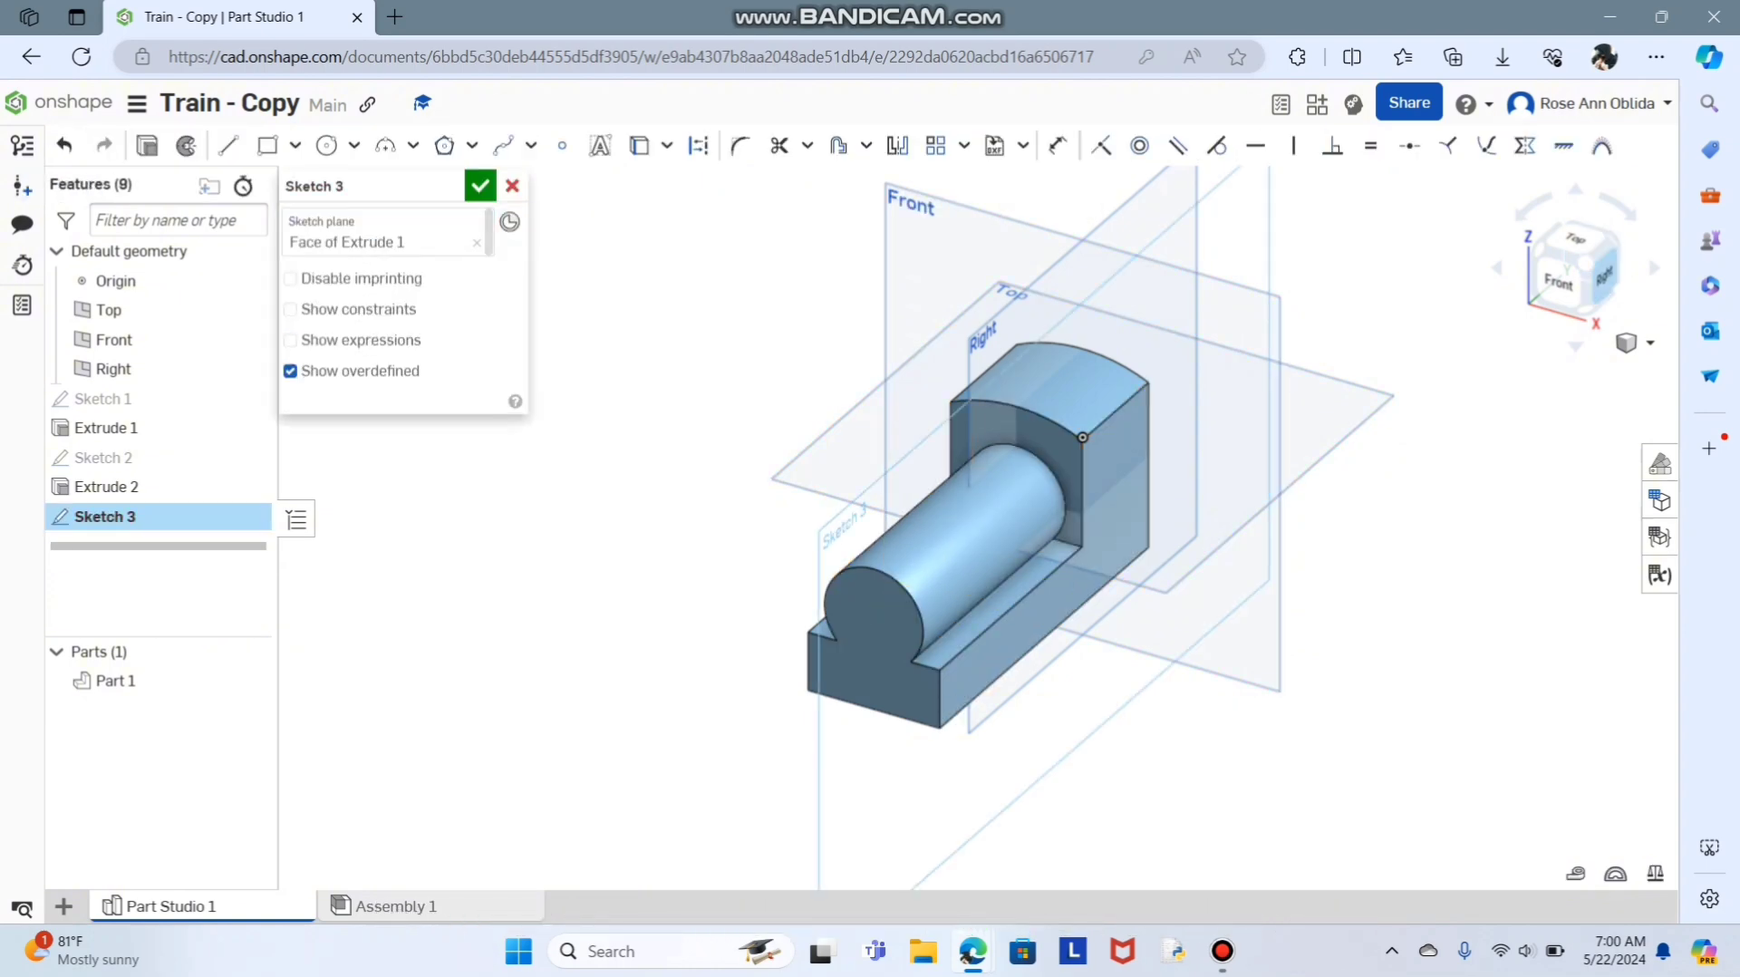
pyautogui.press('n')
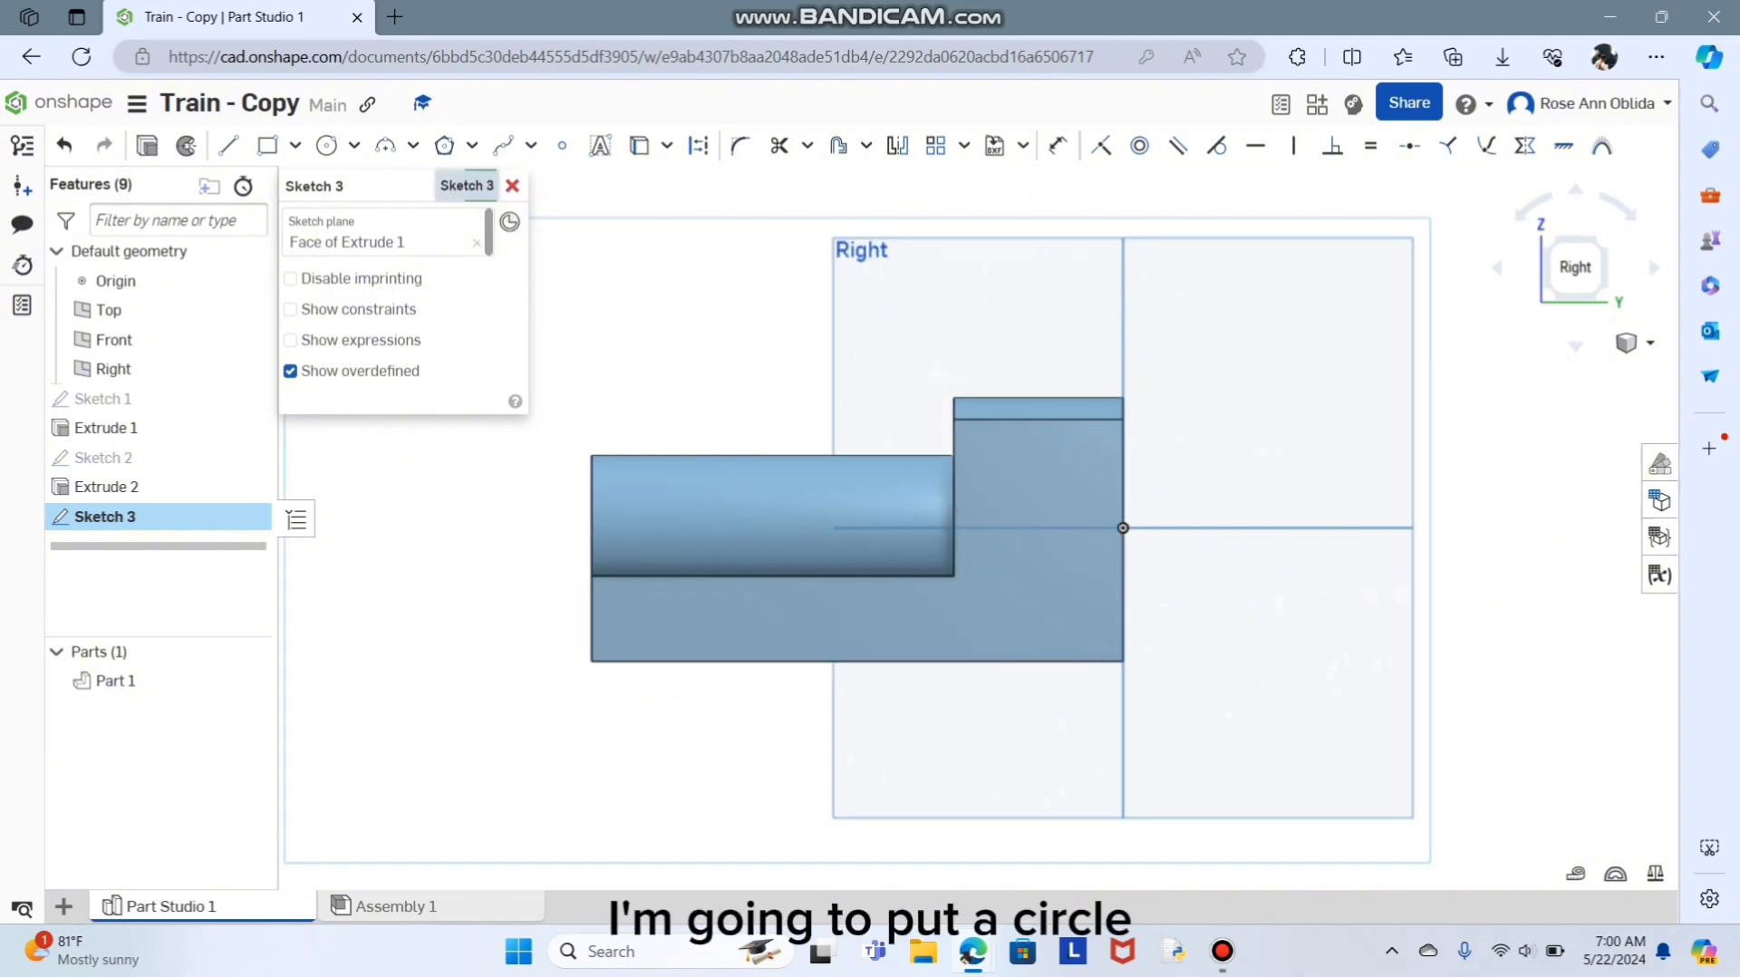
# Sketch a center point circle with a diameter of 1 inch on the cab portion of the side face.
pyautogui.click(326, 145)
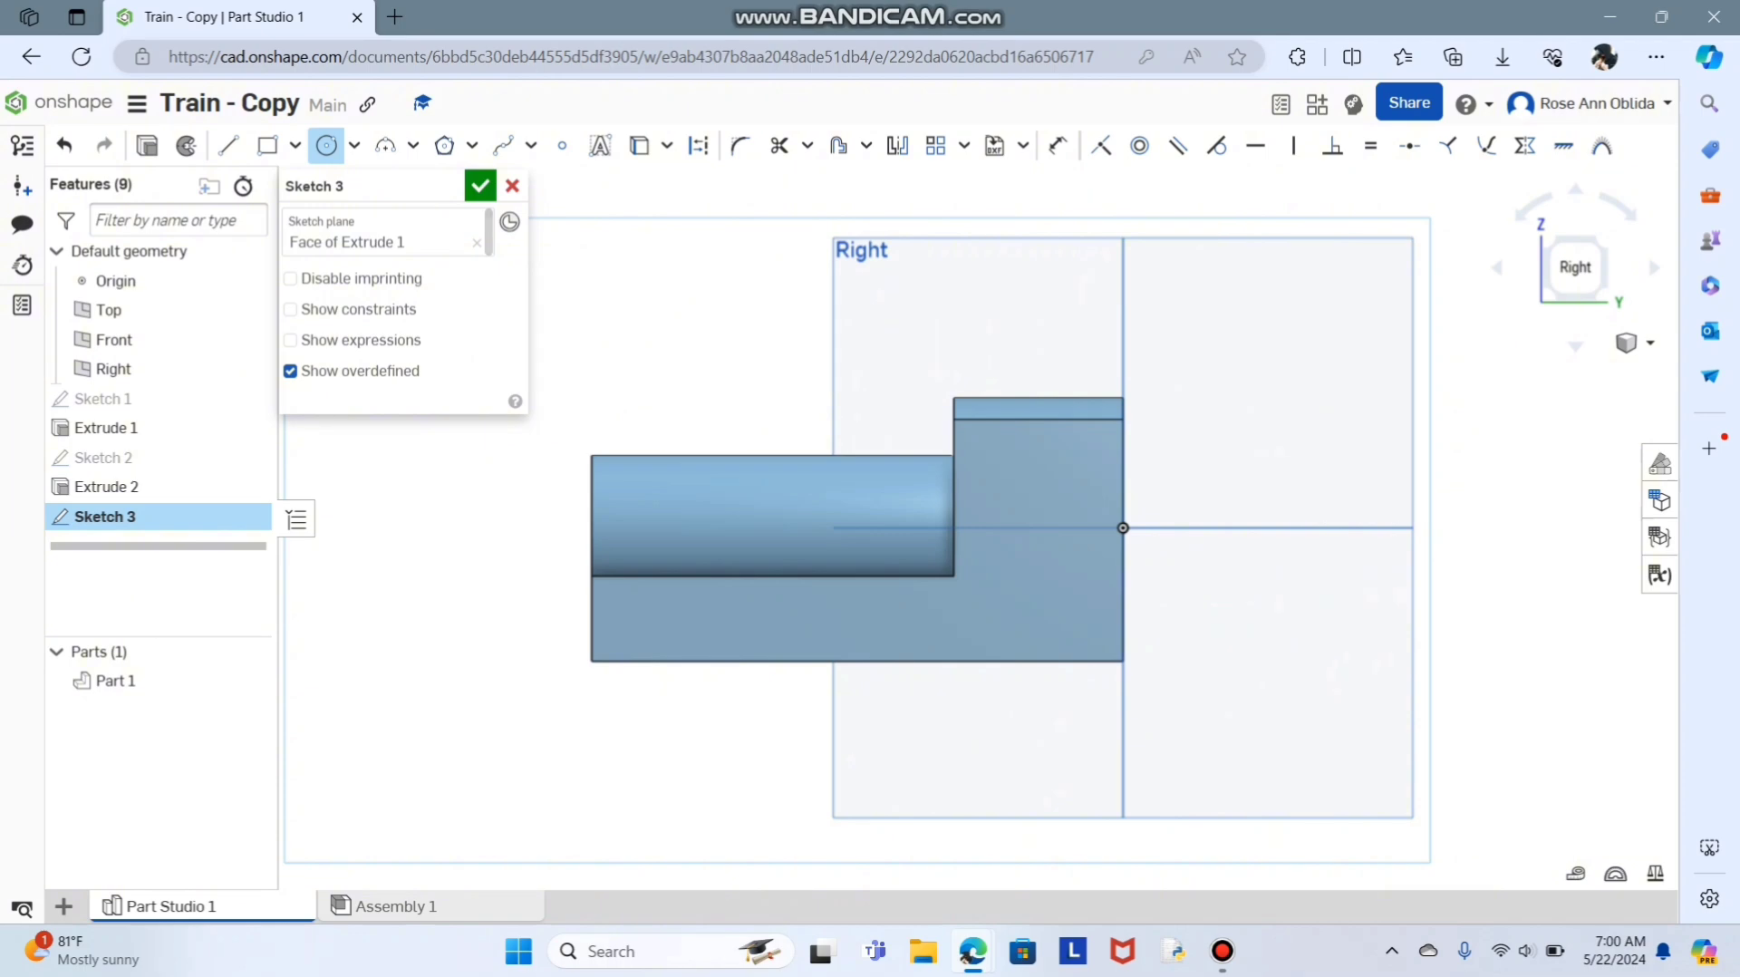
pyautogui.click(1042, 491)
pyautogui.write('1')
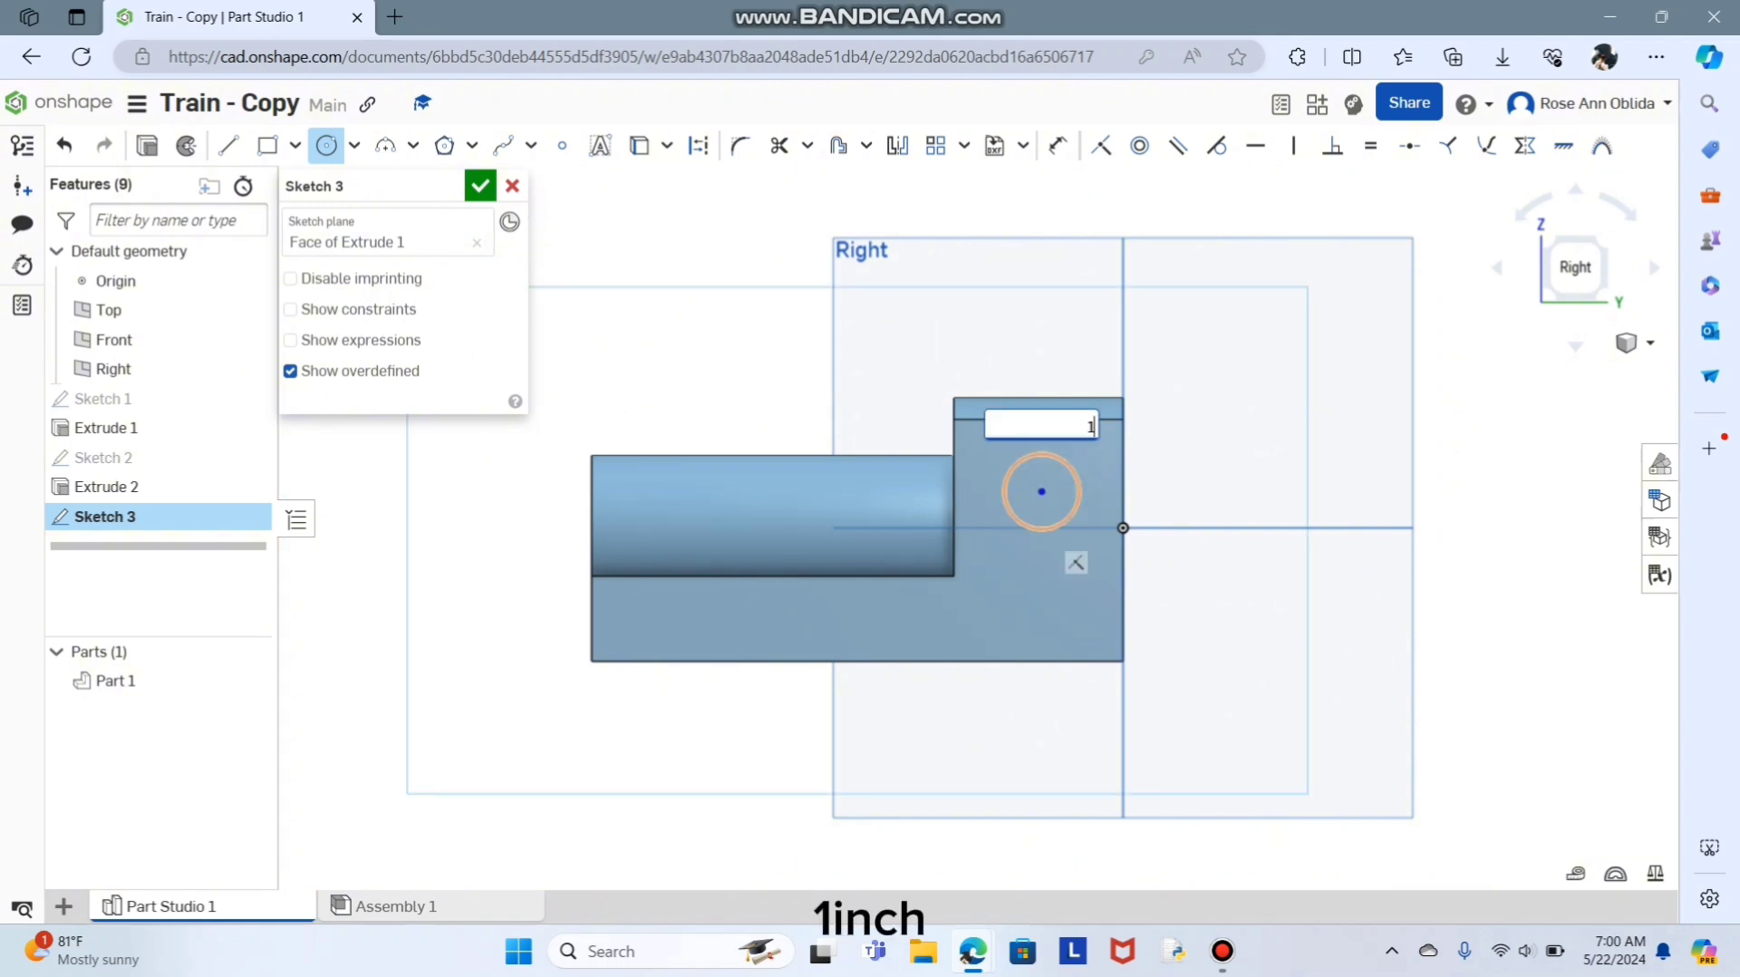
pyautogui.press('Return')
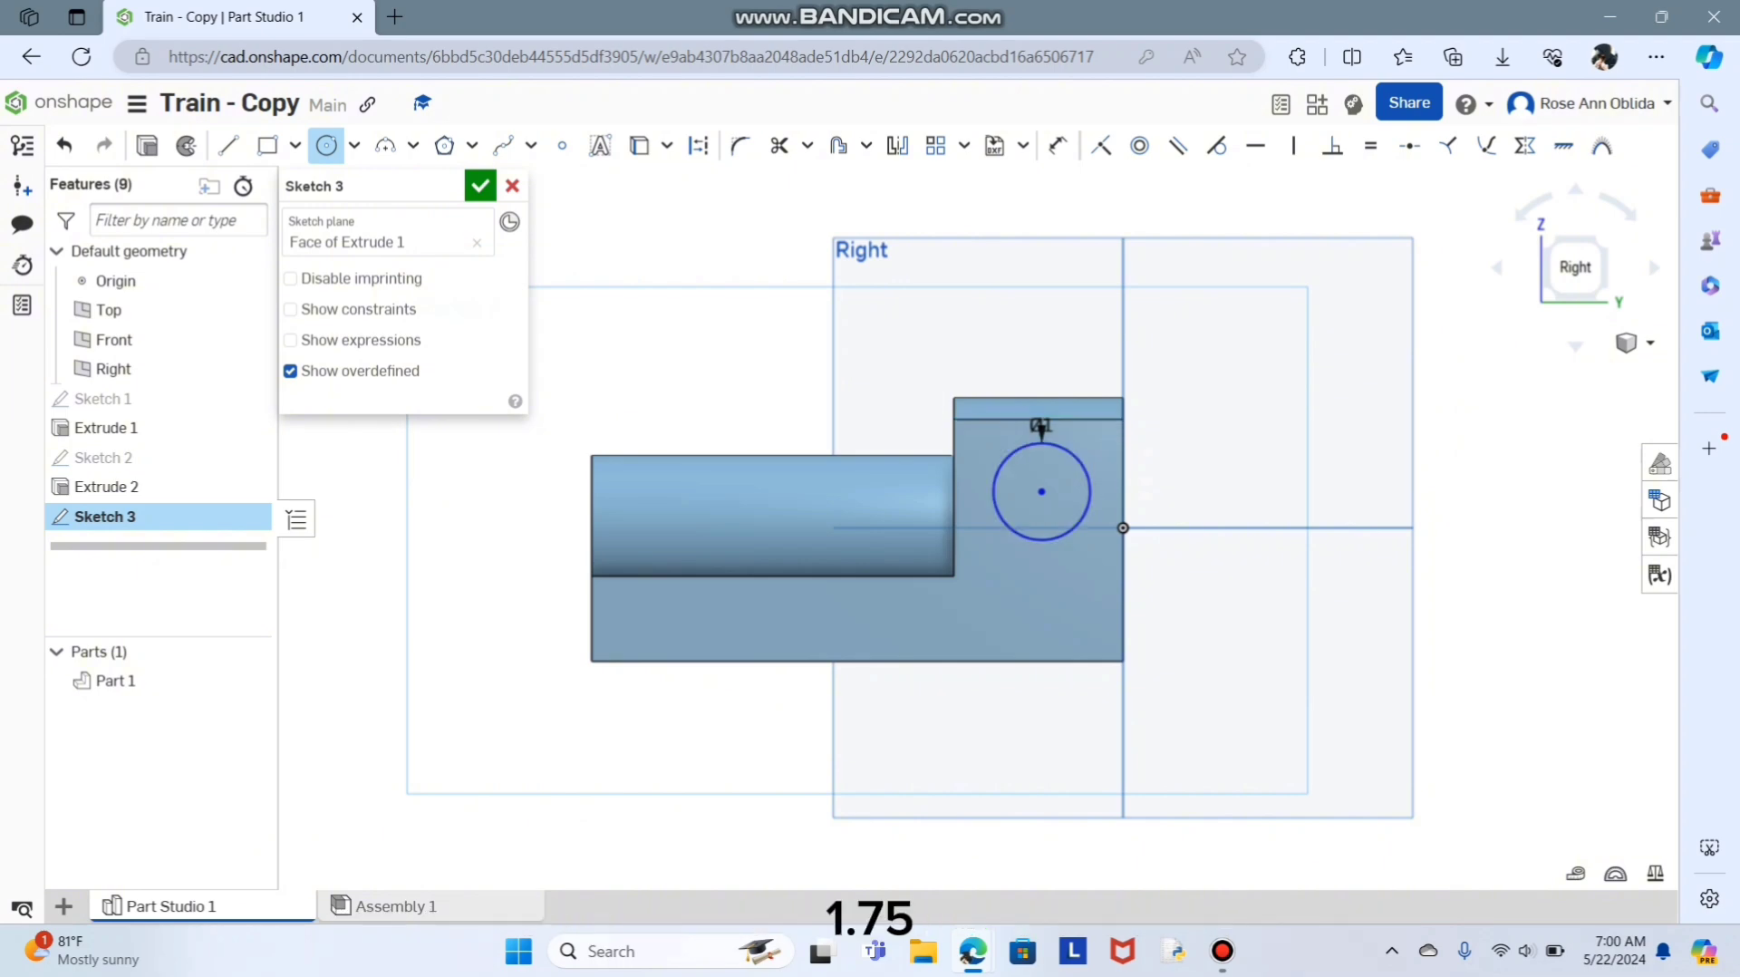
# Dimension the vertical distance from the body's bottom edge to the 1-inch circle's center at 1.75 inches.
pyautogui.click(1058, 145)
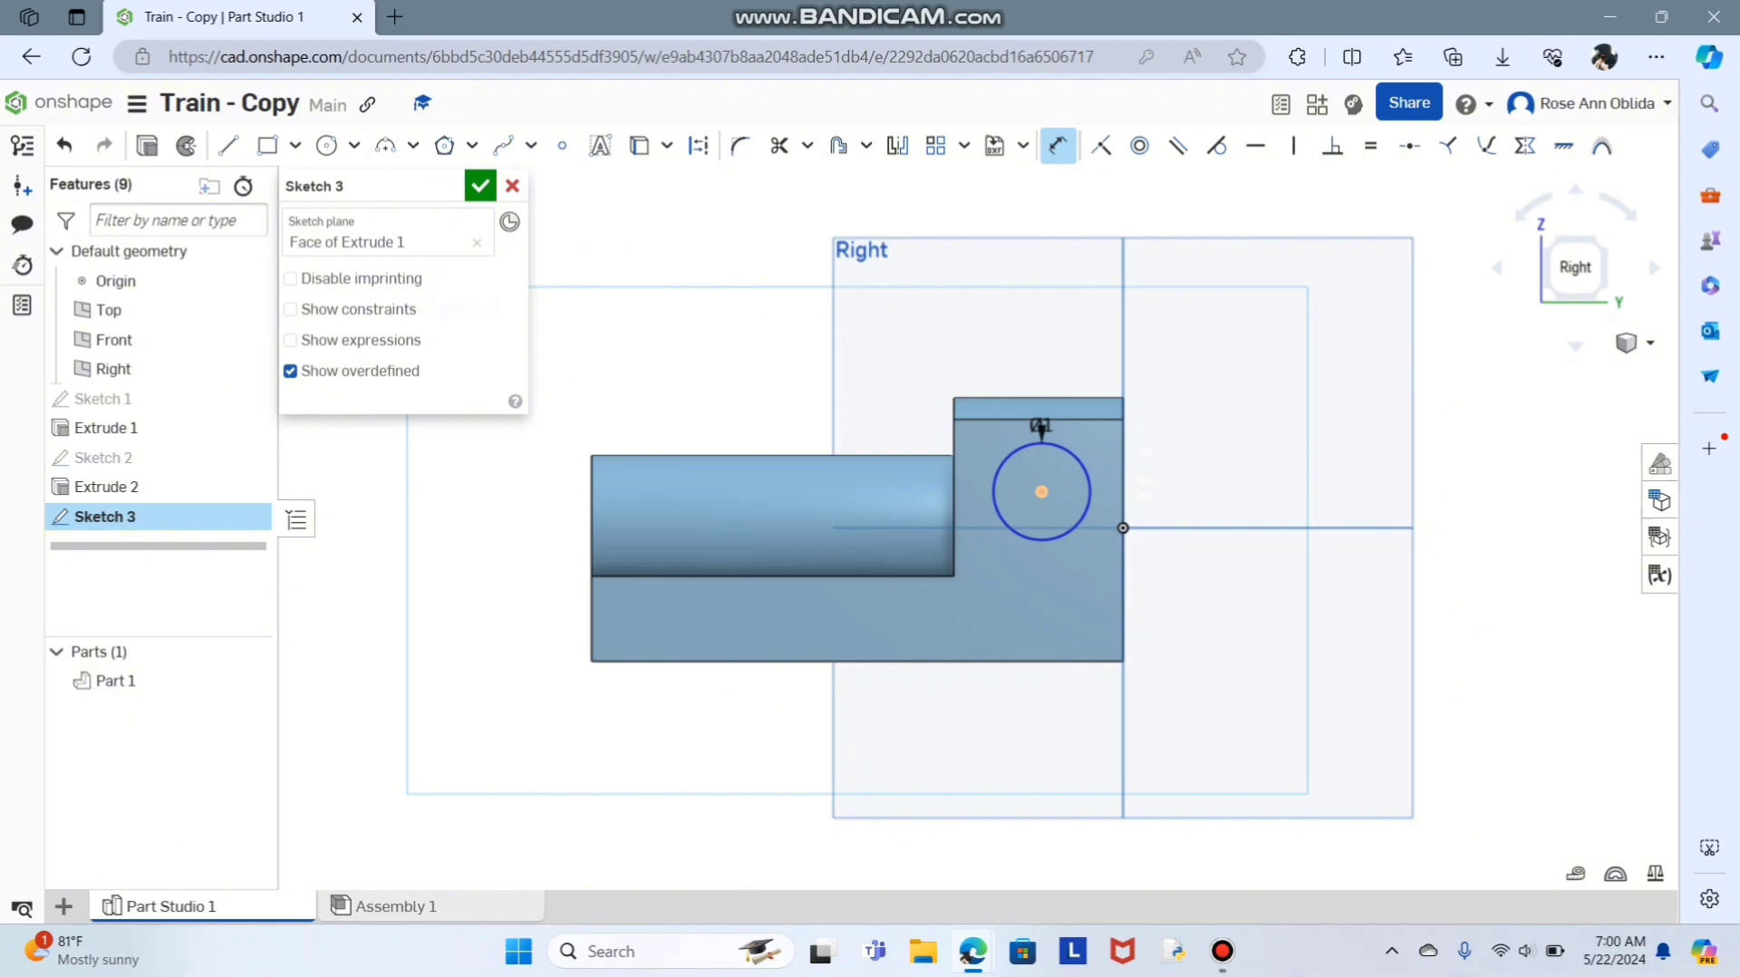
pyautogui.click(1041, 491)
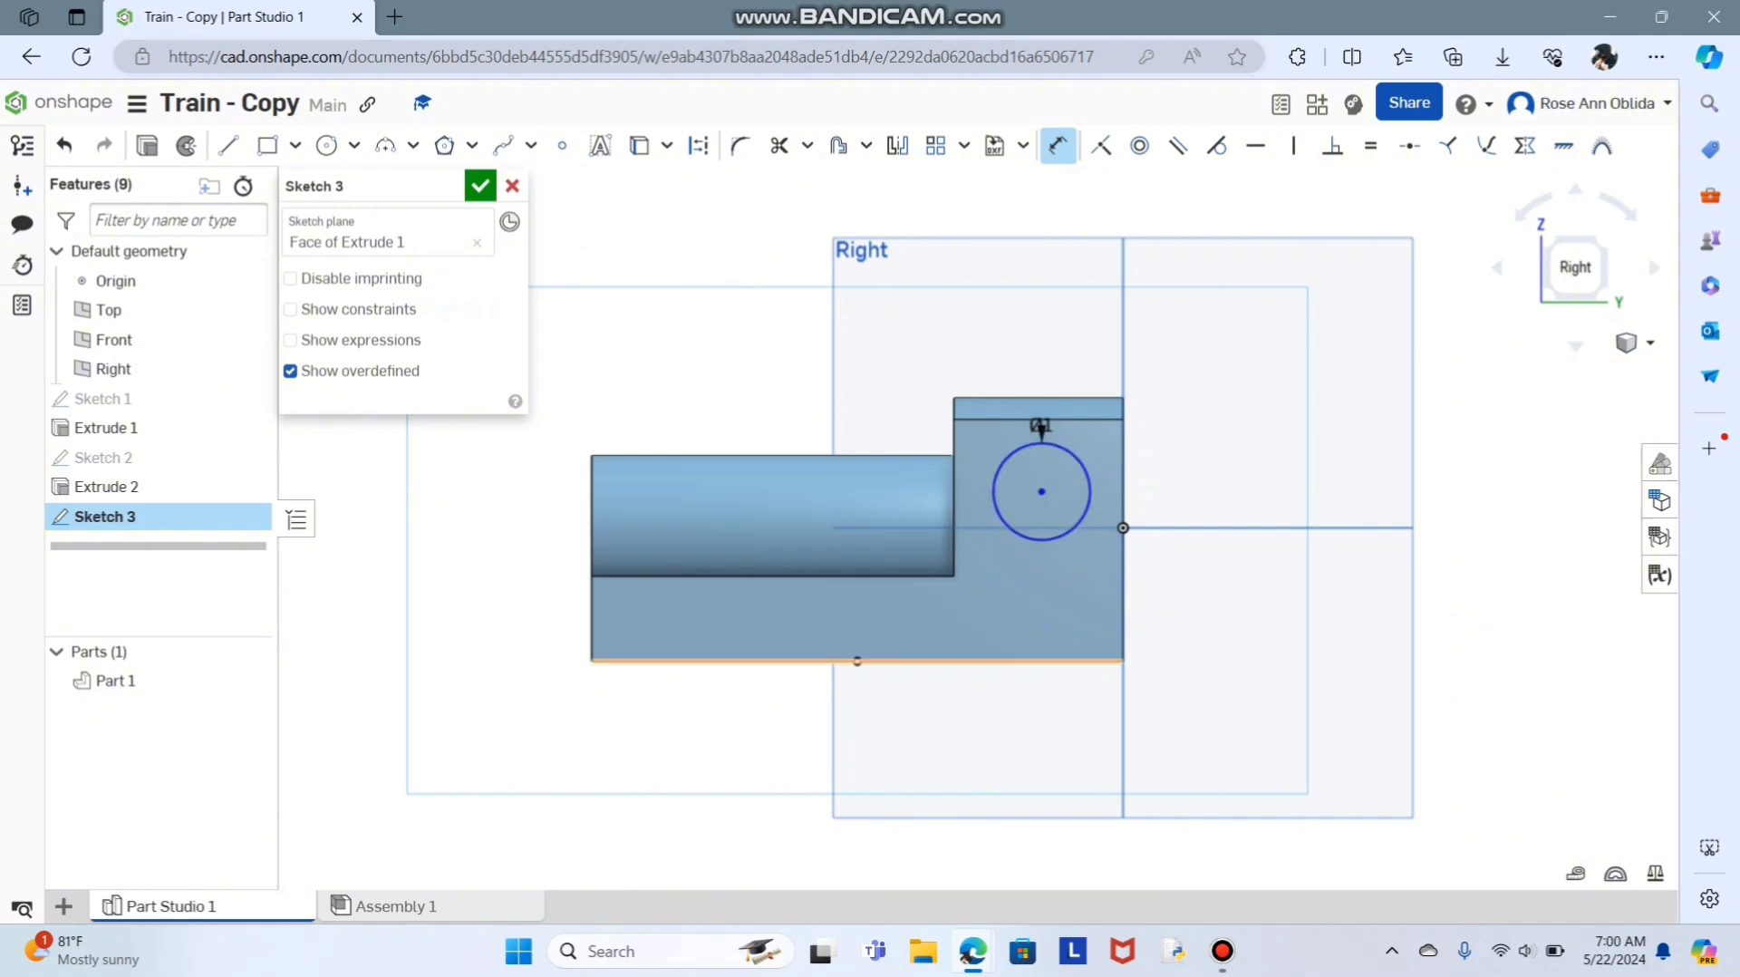
pyautogui.click(1061, 661)
pyautogui.click(1192, 573)
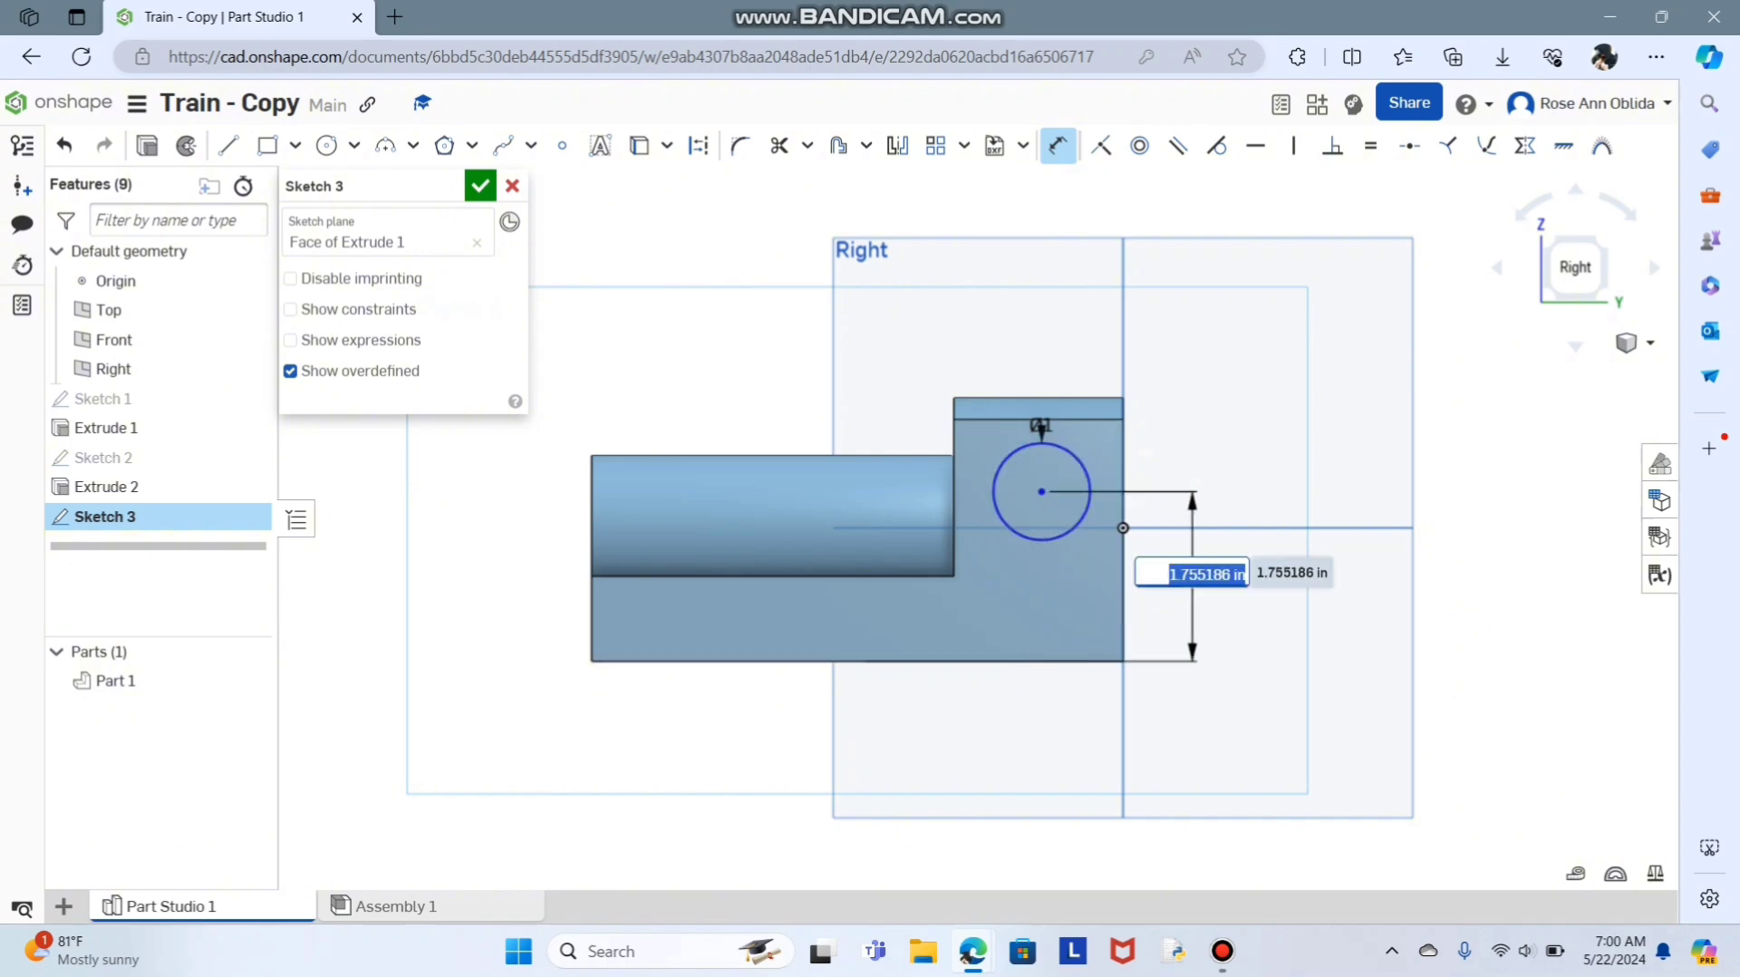
pyautogui.write('1')
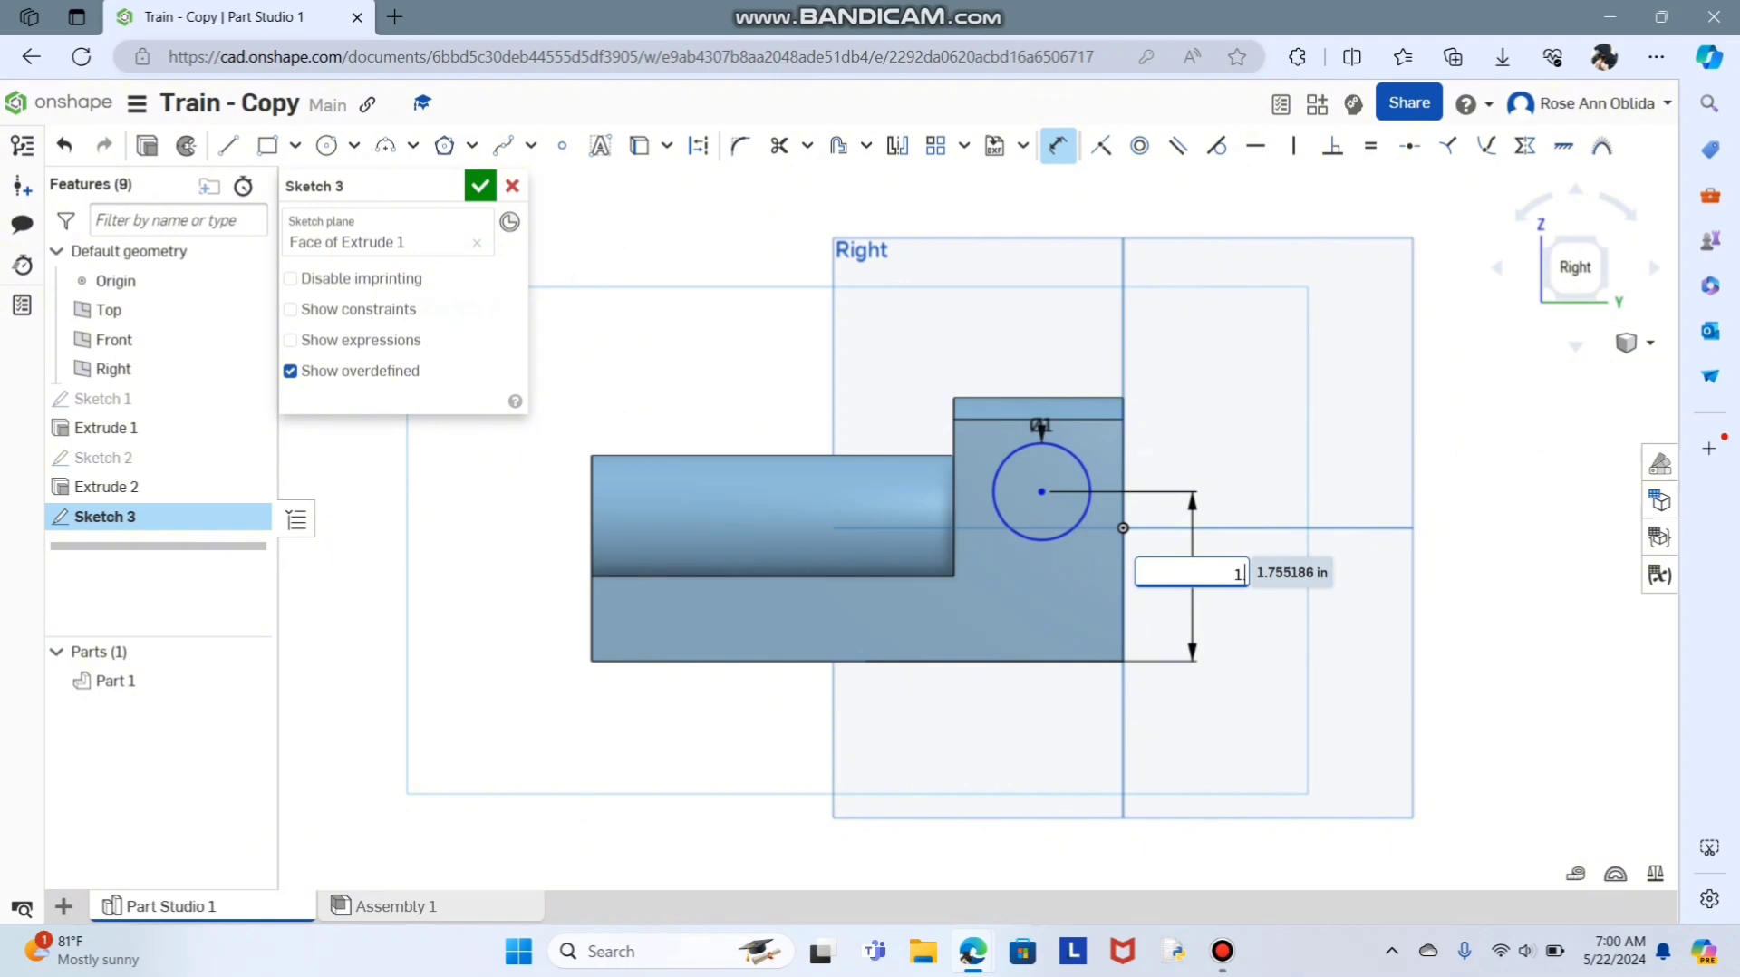
pyautogui.write('.74')
pyautogui.press('BackSpace')
pyautogui.write('5')
pyautogui.press('Return')
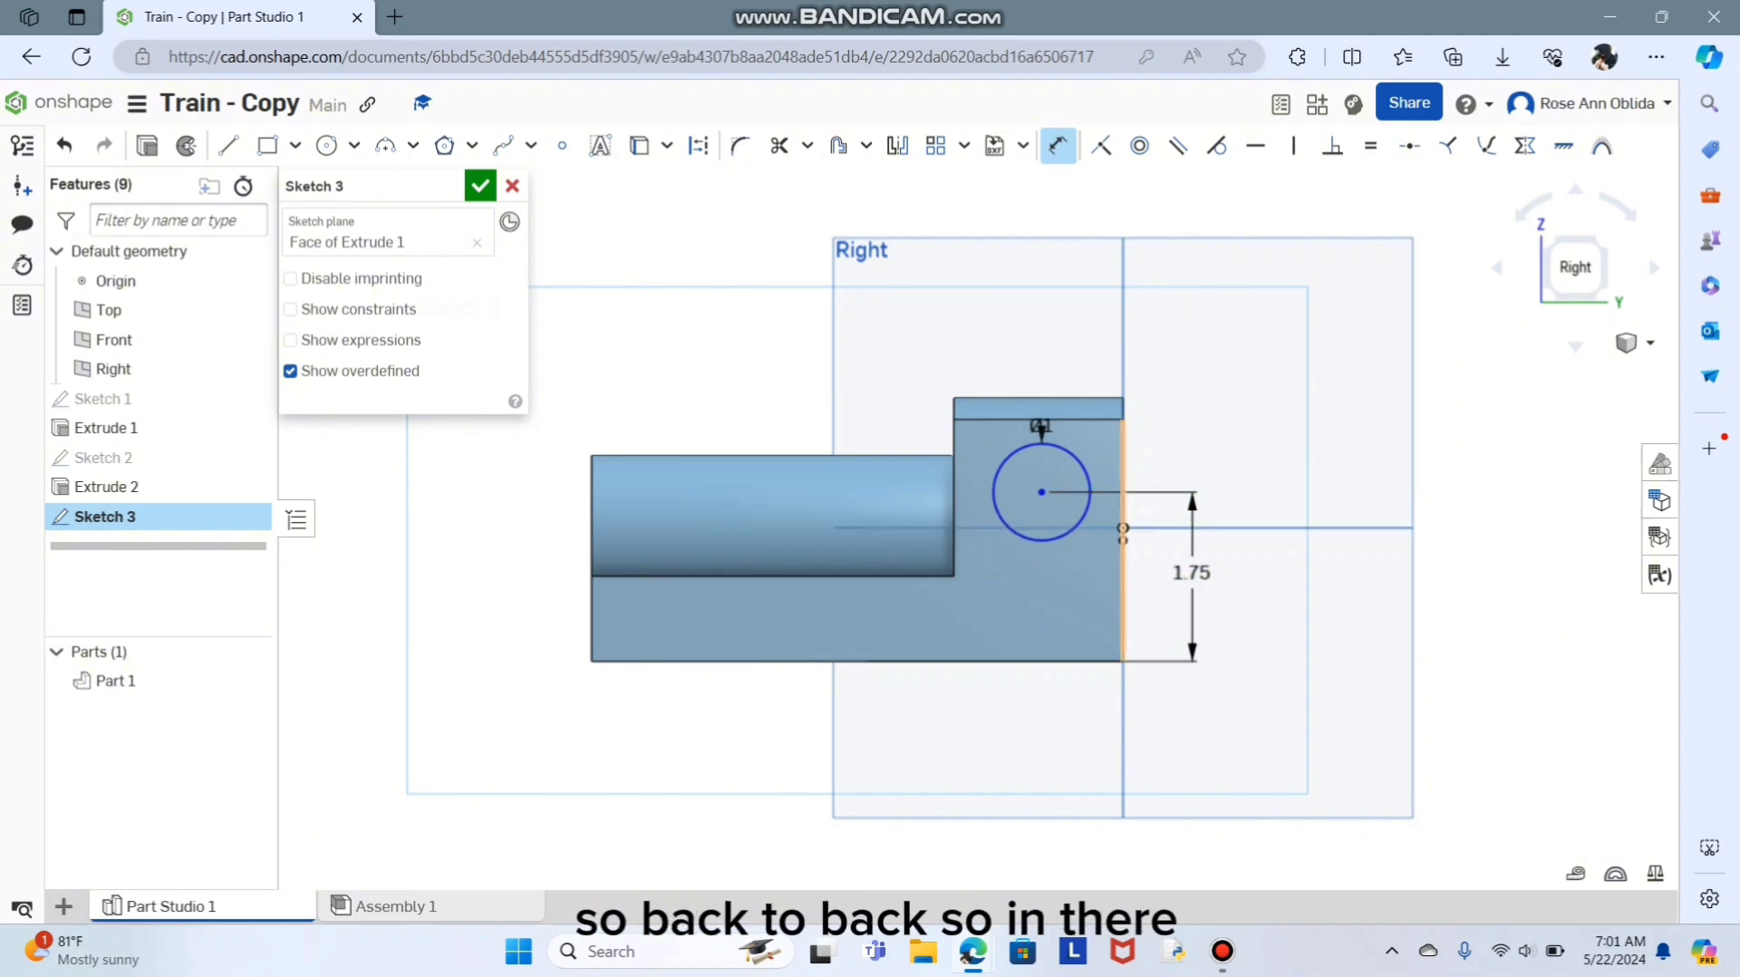
# Dimension the horizontal distance from the 1-inch circle's center to the body's back edge at 0.25 inches.
pyautogui.click(1041, 493)
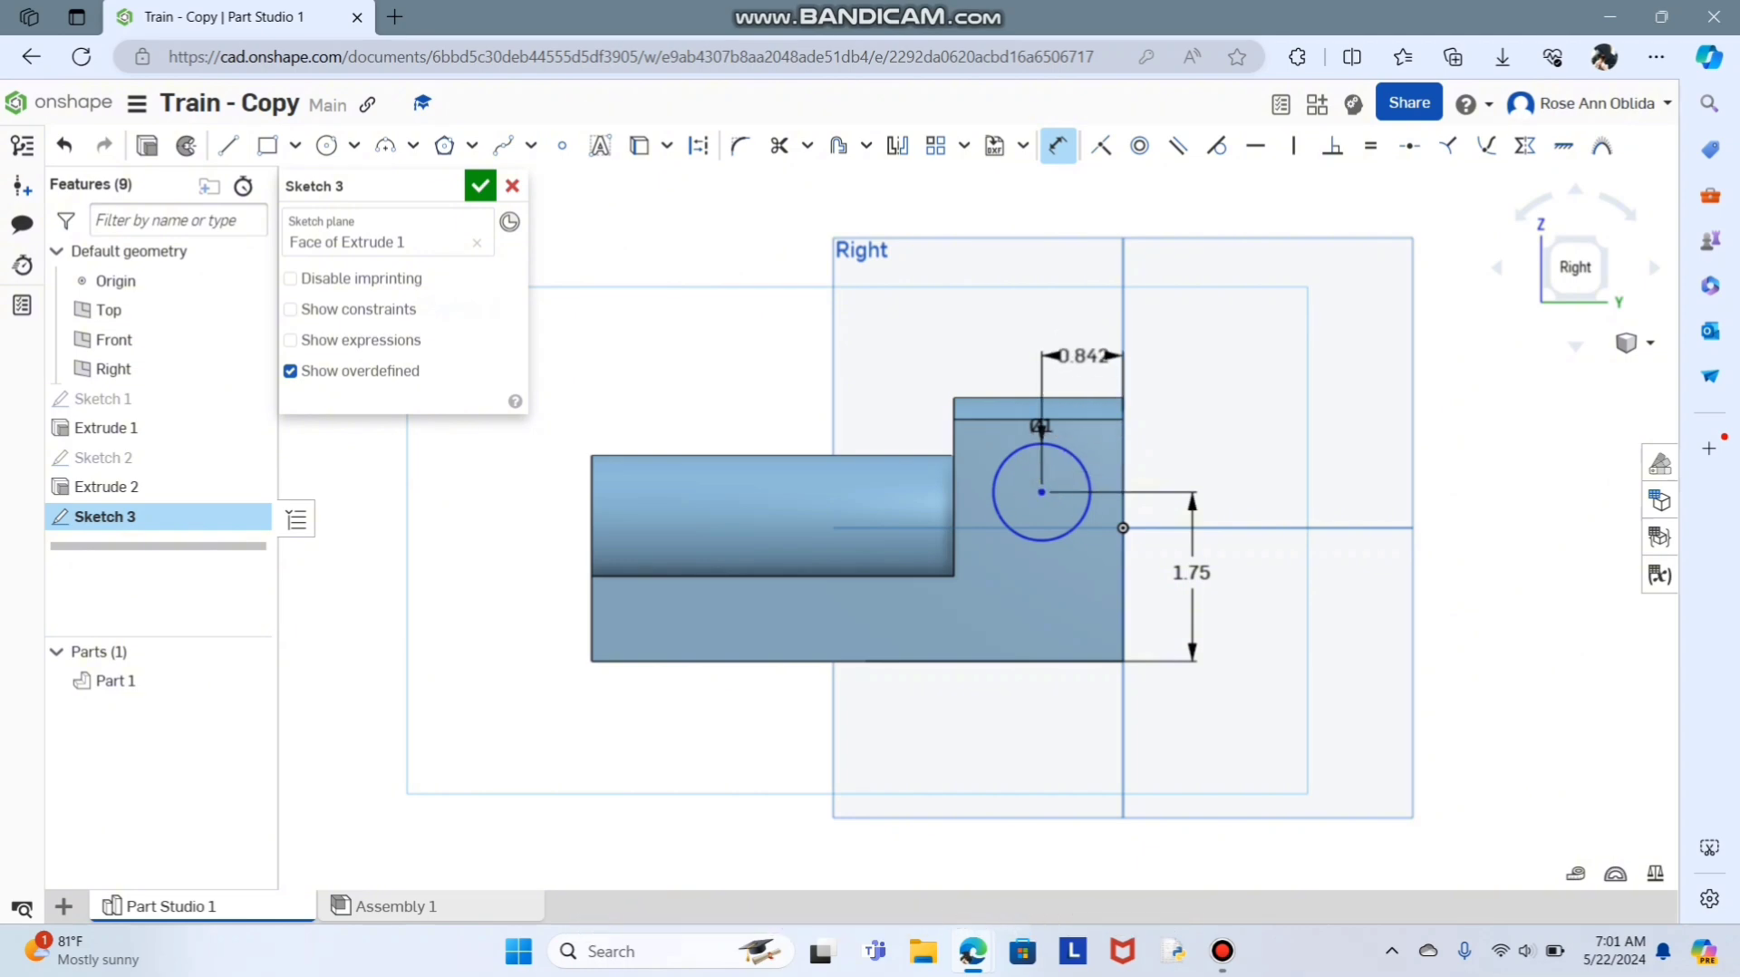
pyautogui.click(1083, 356)
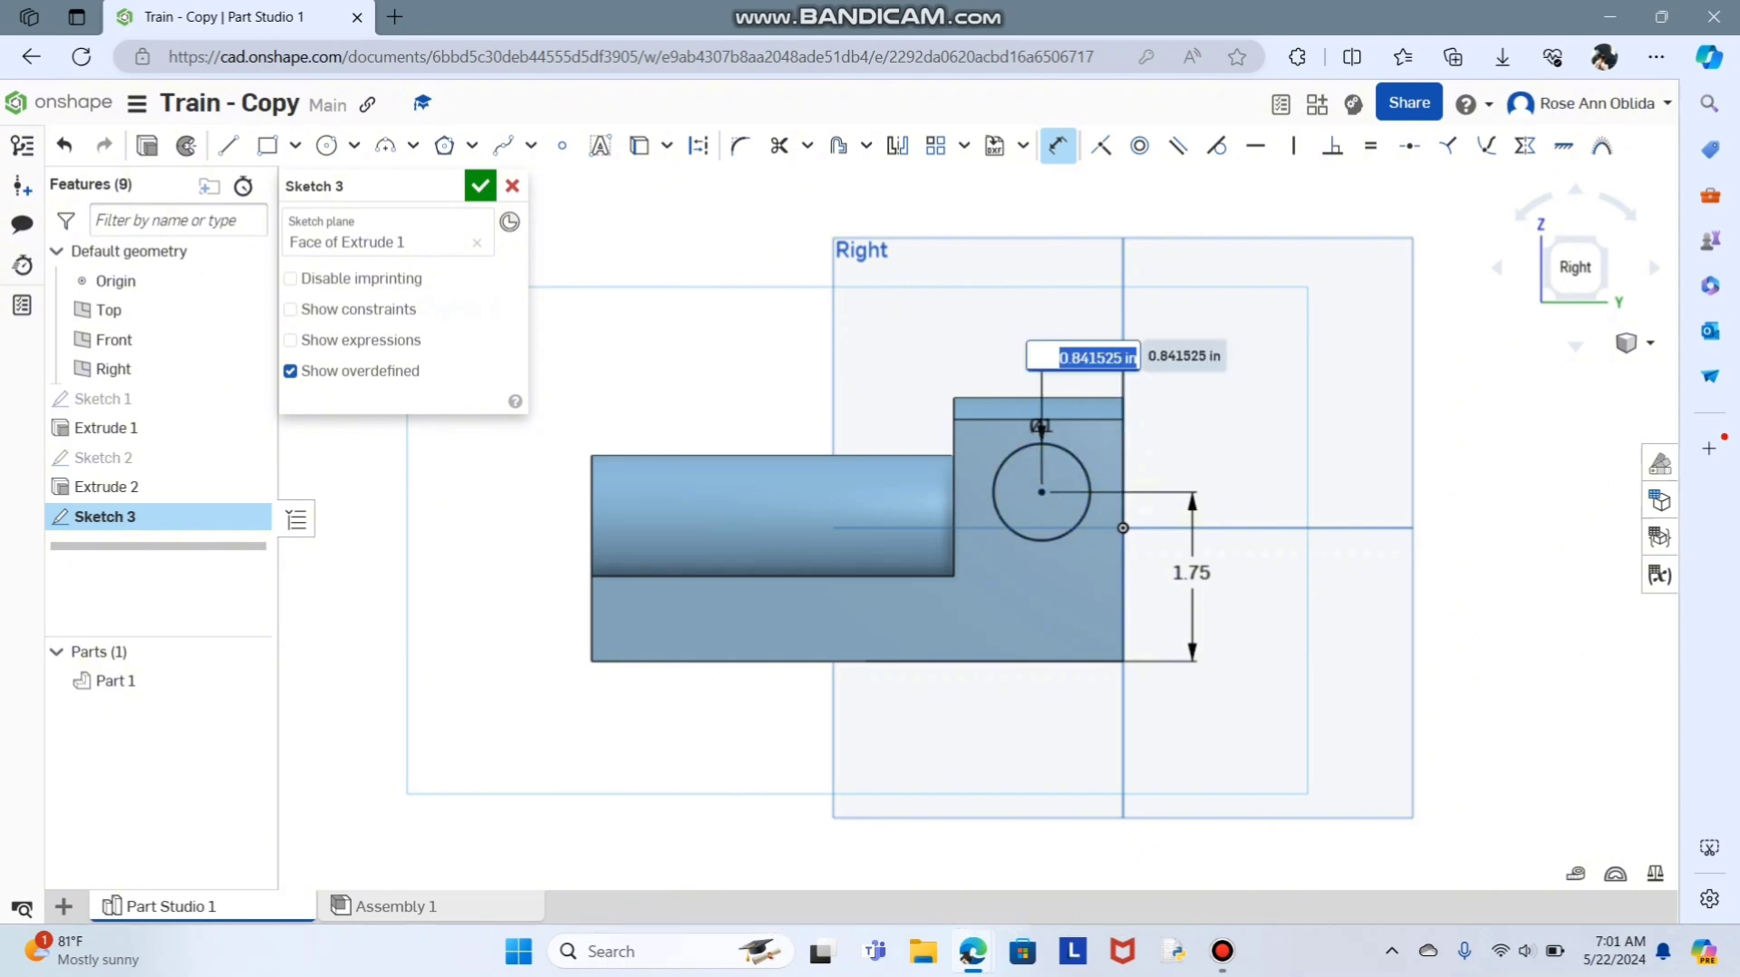
pyautogui.press('BackSpace')
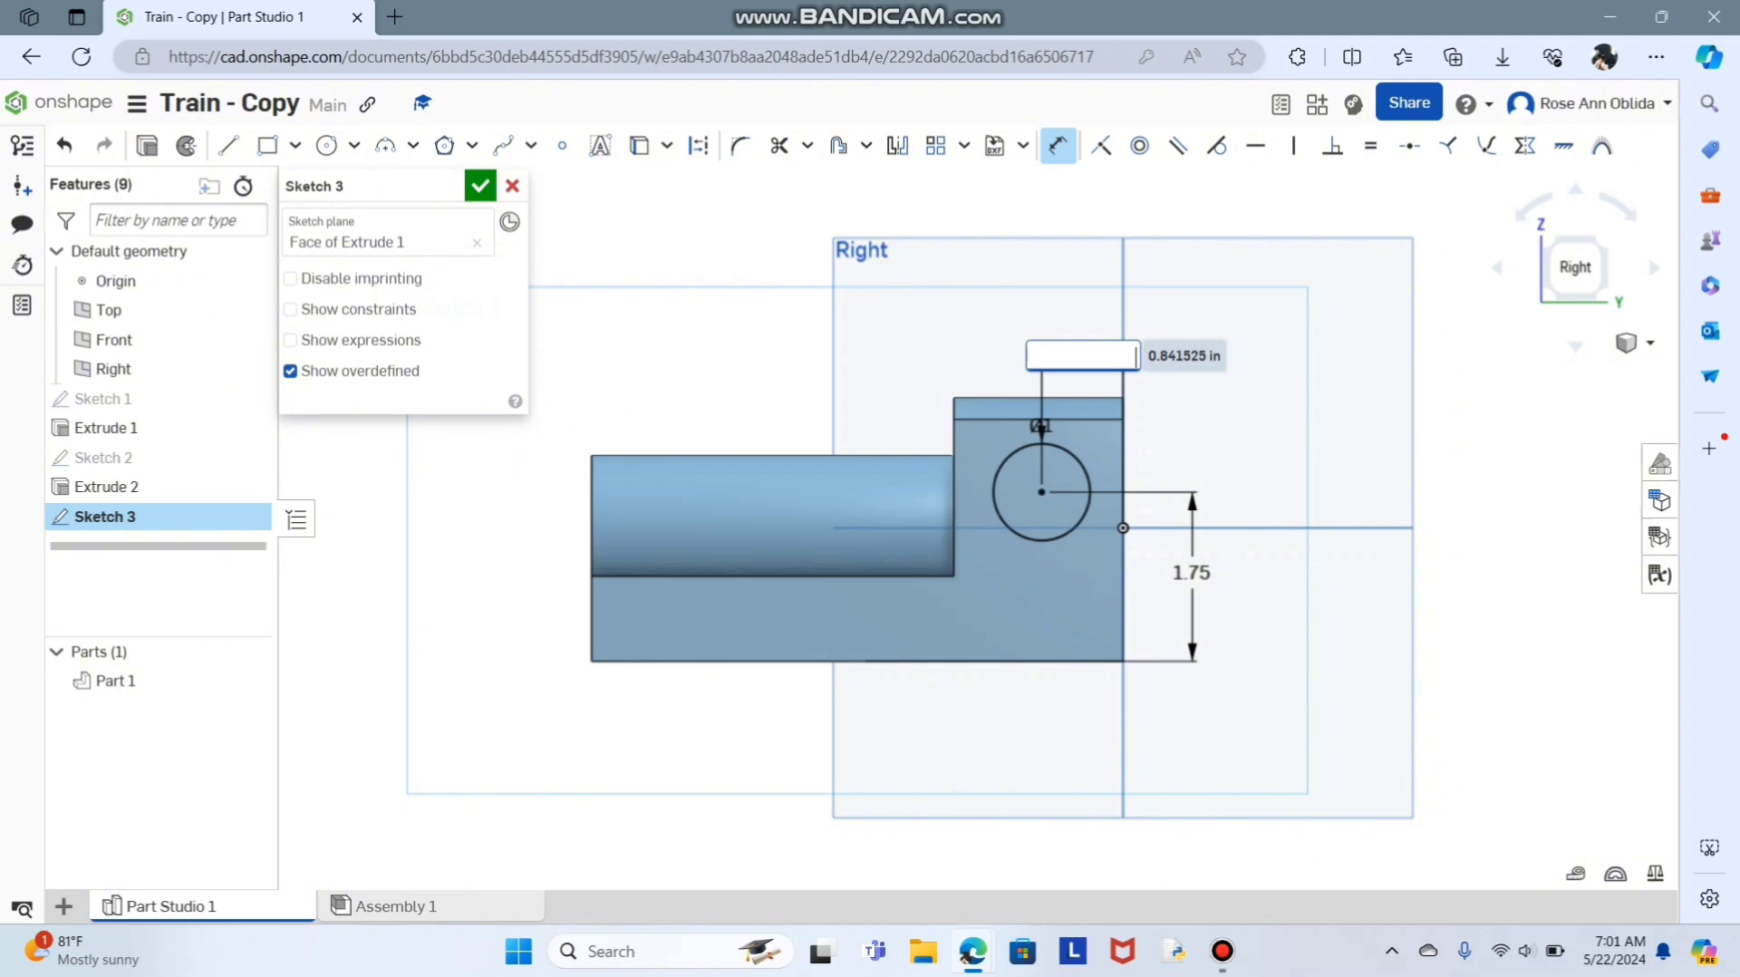
pyautogui.write('0.25')
pyautogui.press('Return')
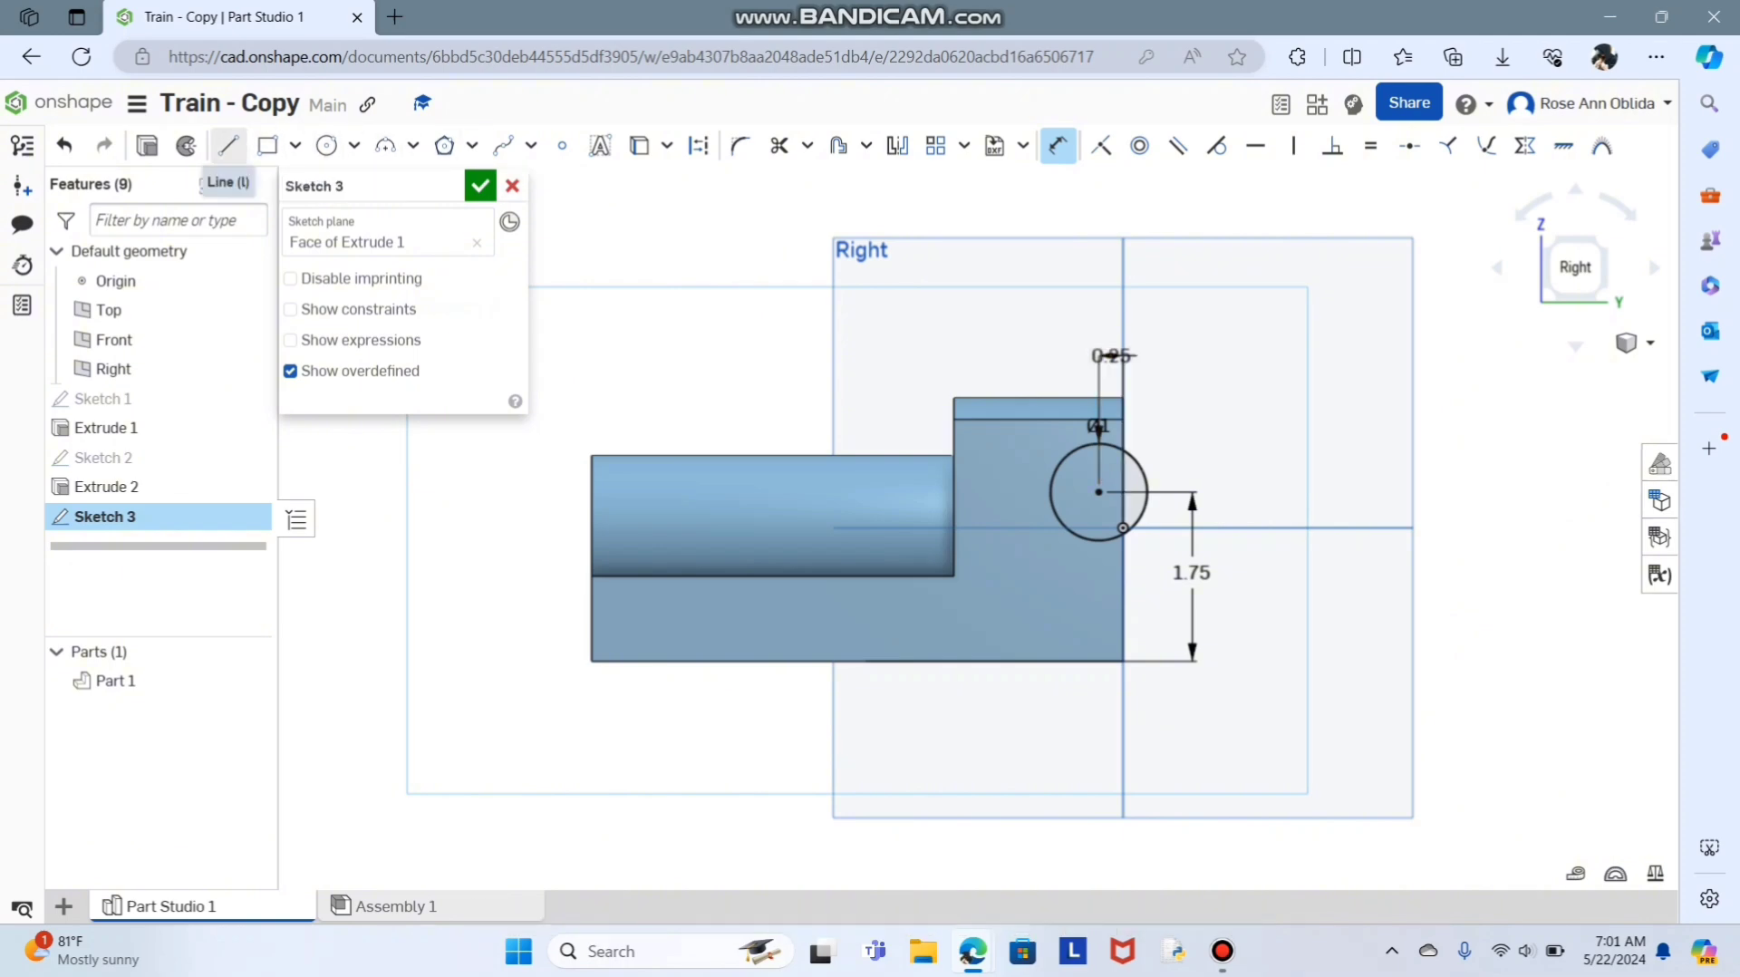
# Sketch a line about 0.26 inches long from the 1-inch circle's top quadrant to the body's back edge.
pyautogui.click(228, 145)
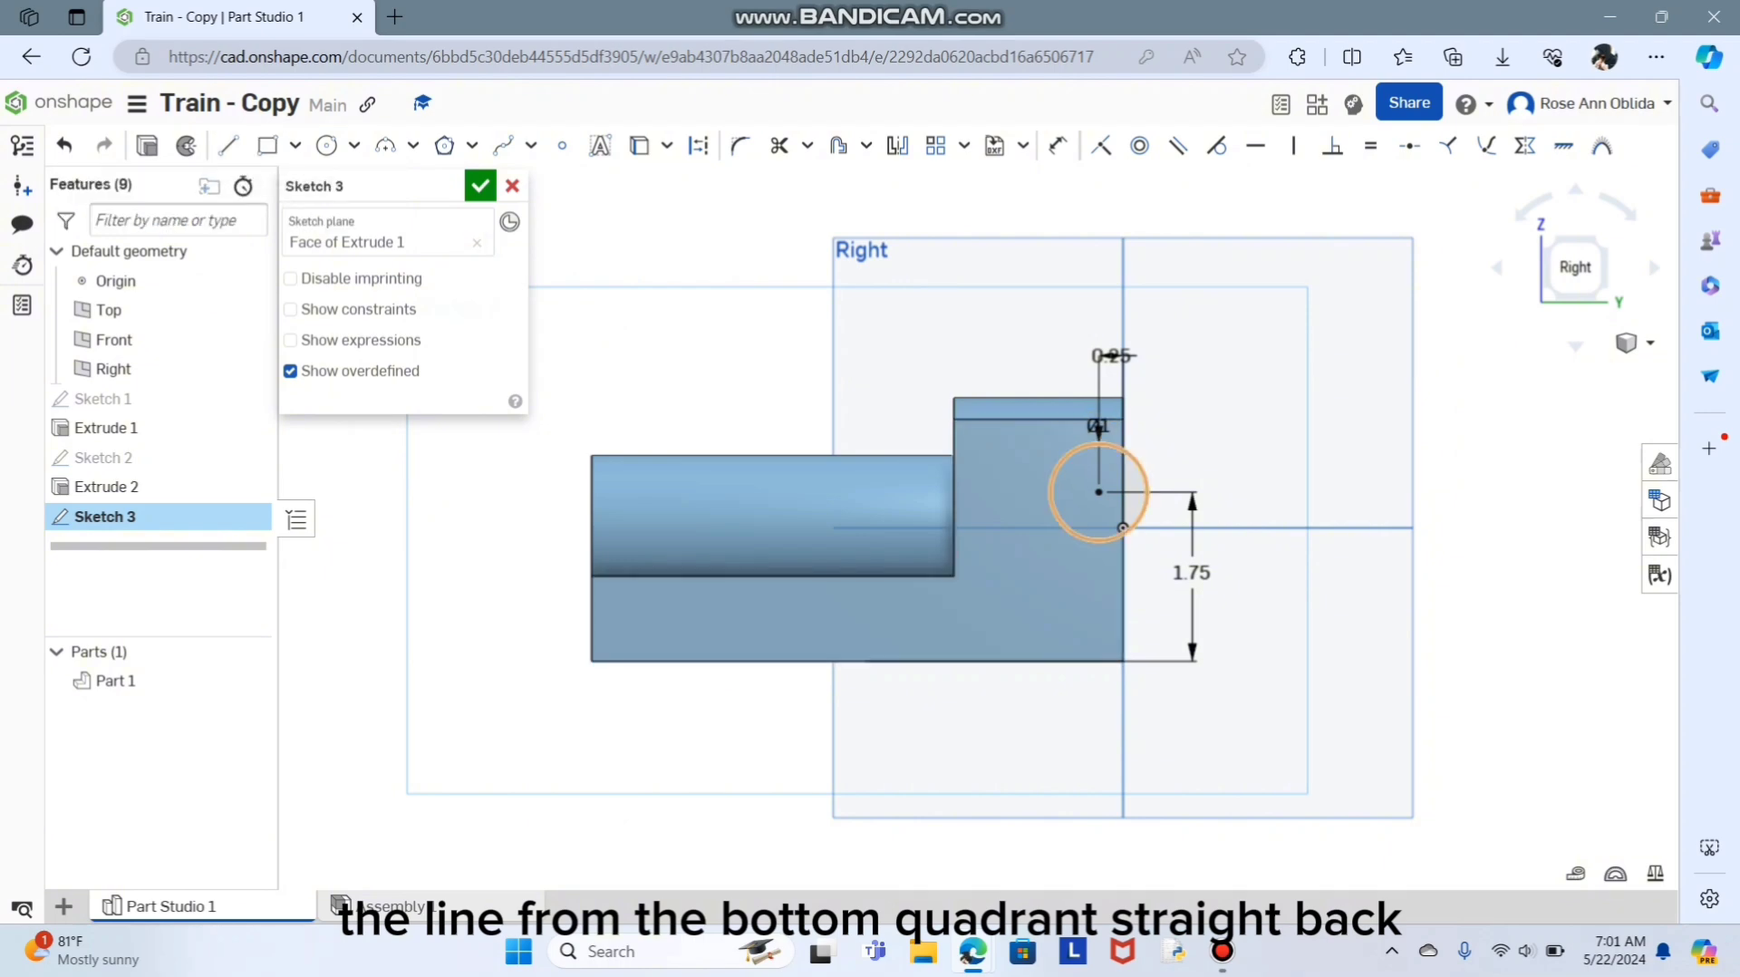
pyautogui.click(228, 145)
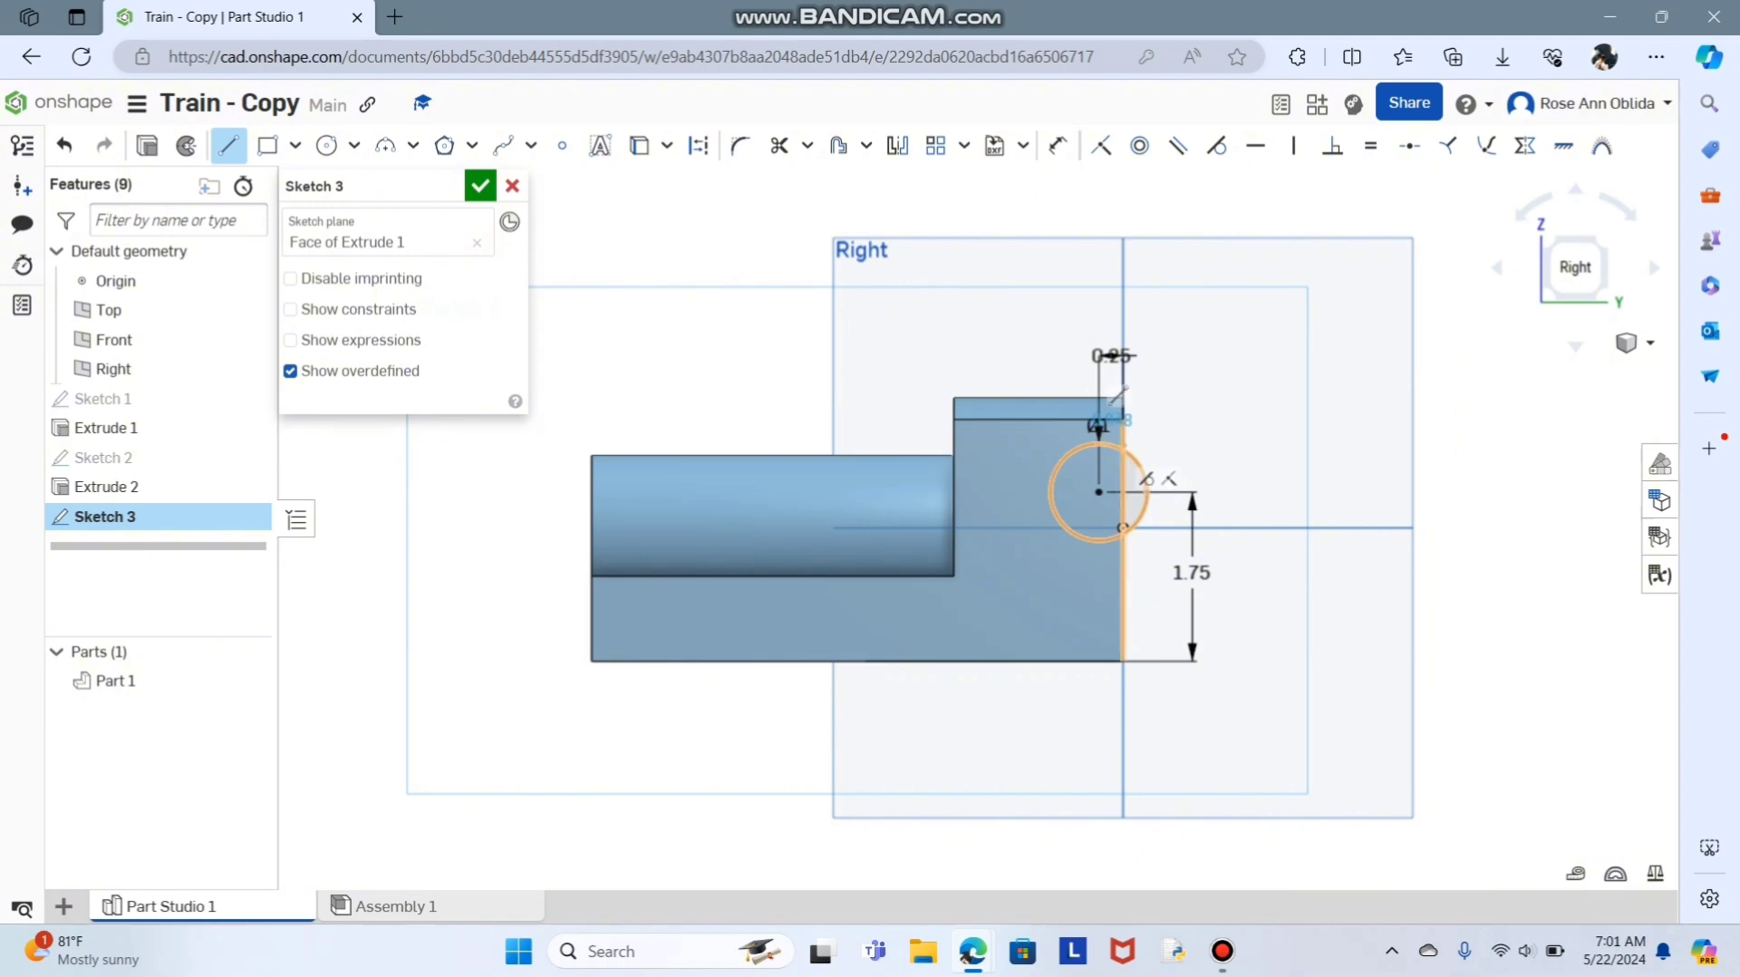
pyautogui.click(1099, 442)
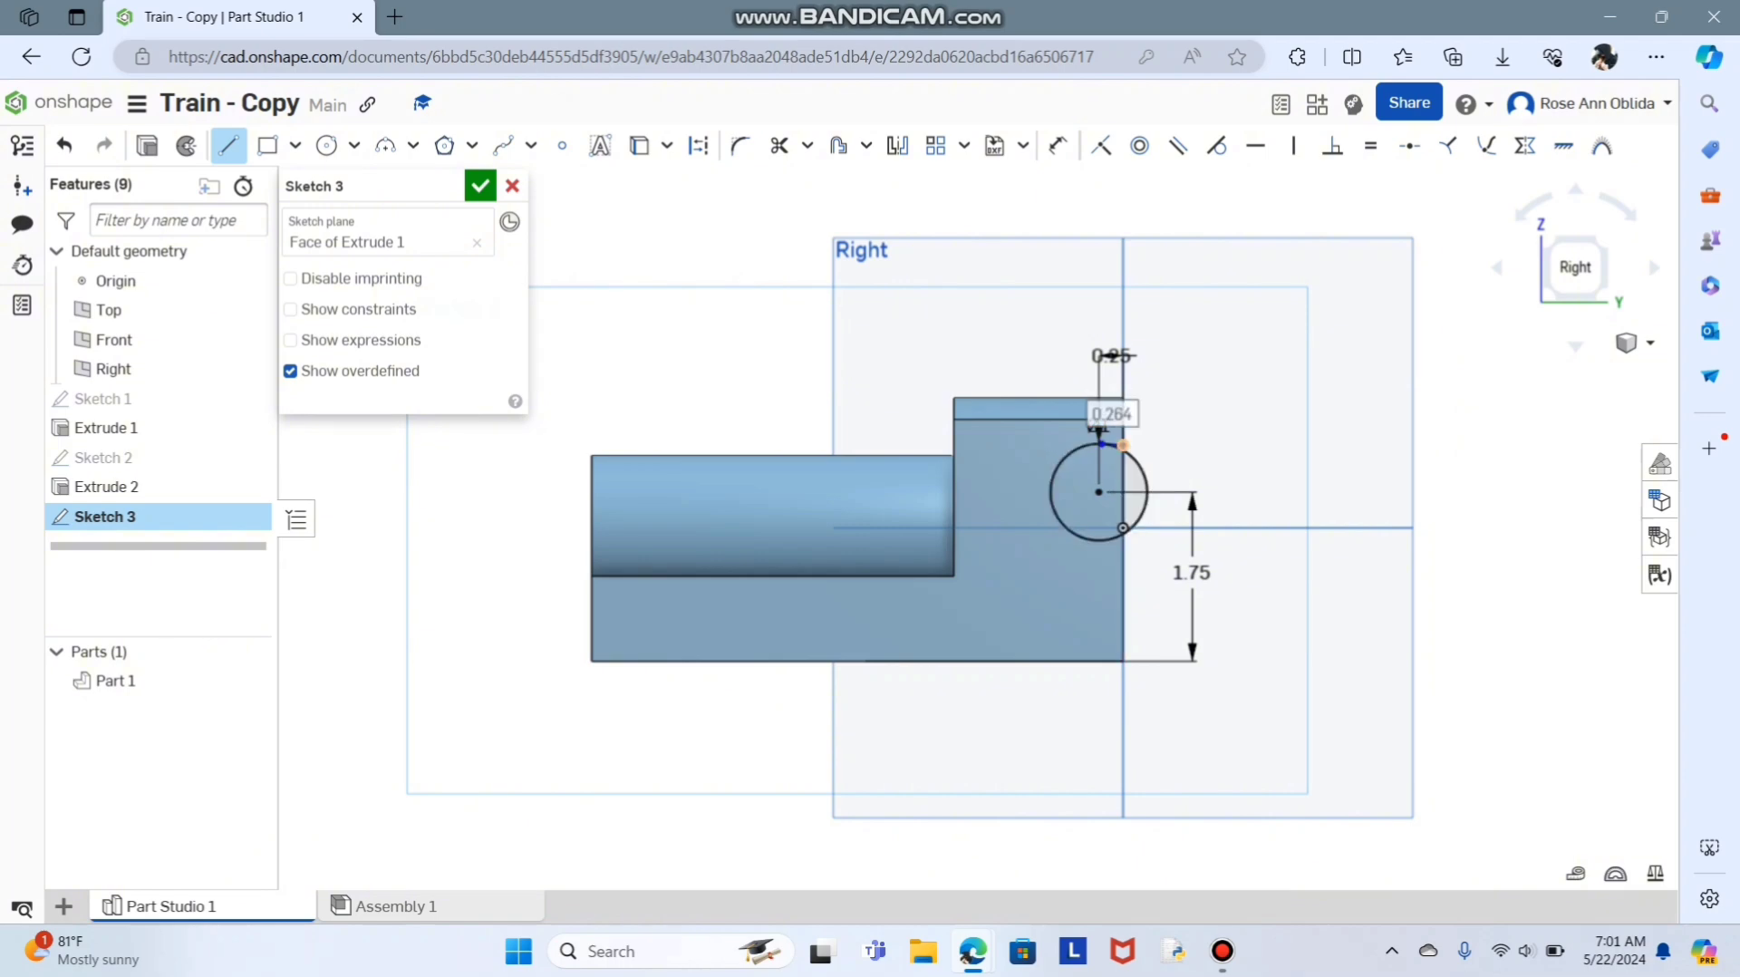
# Finish the top line at the body's back edge and sketch a horizontal line from the 1-inch circle's bottom quadrant to that edge.
pyautogui.click(1123, 445)
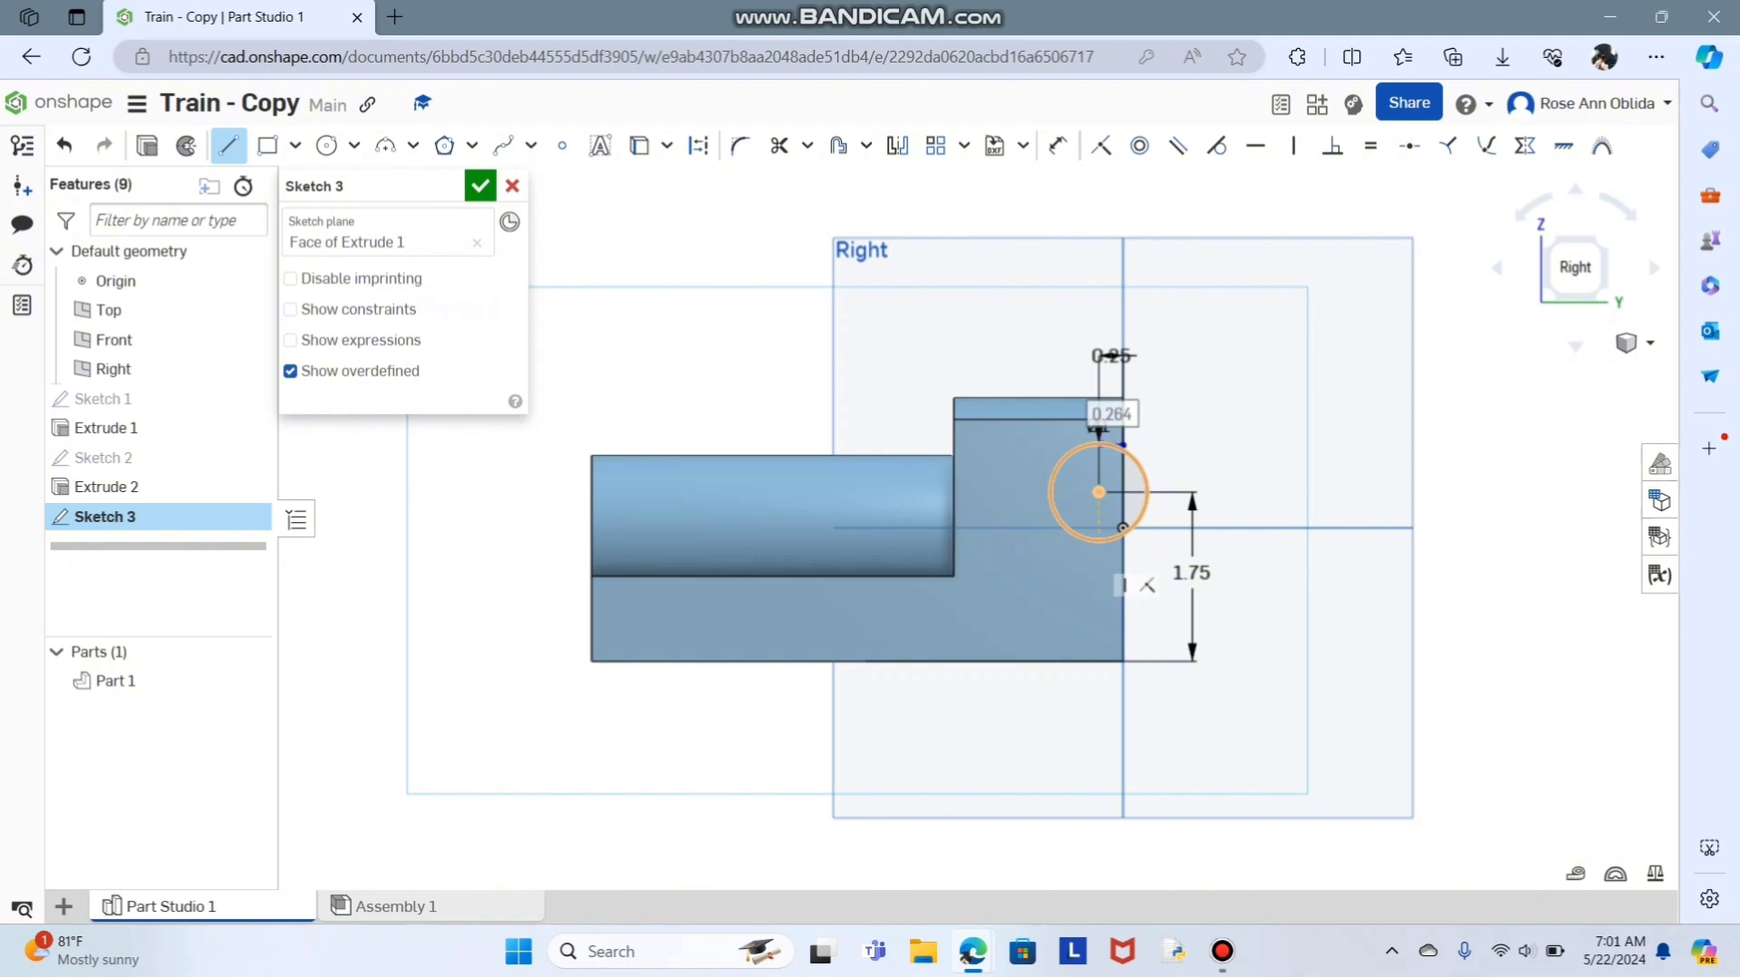
pyautogui.click(1099, 541)
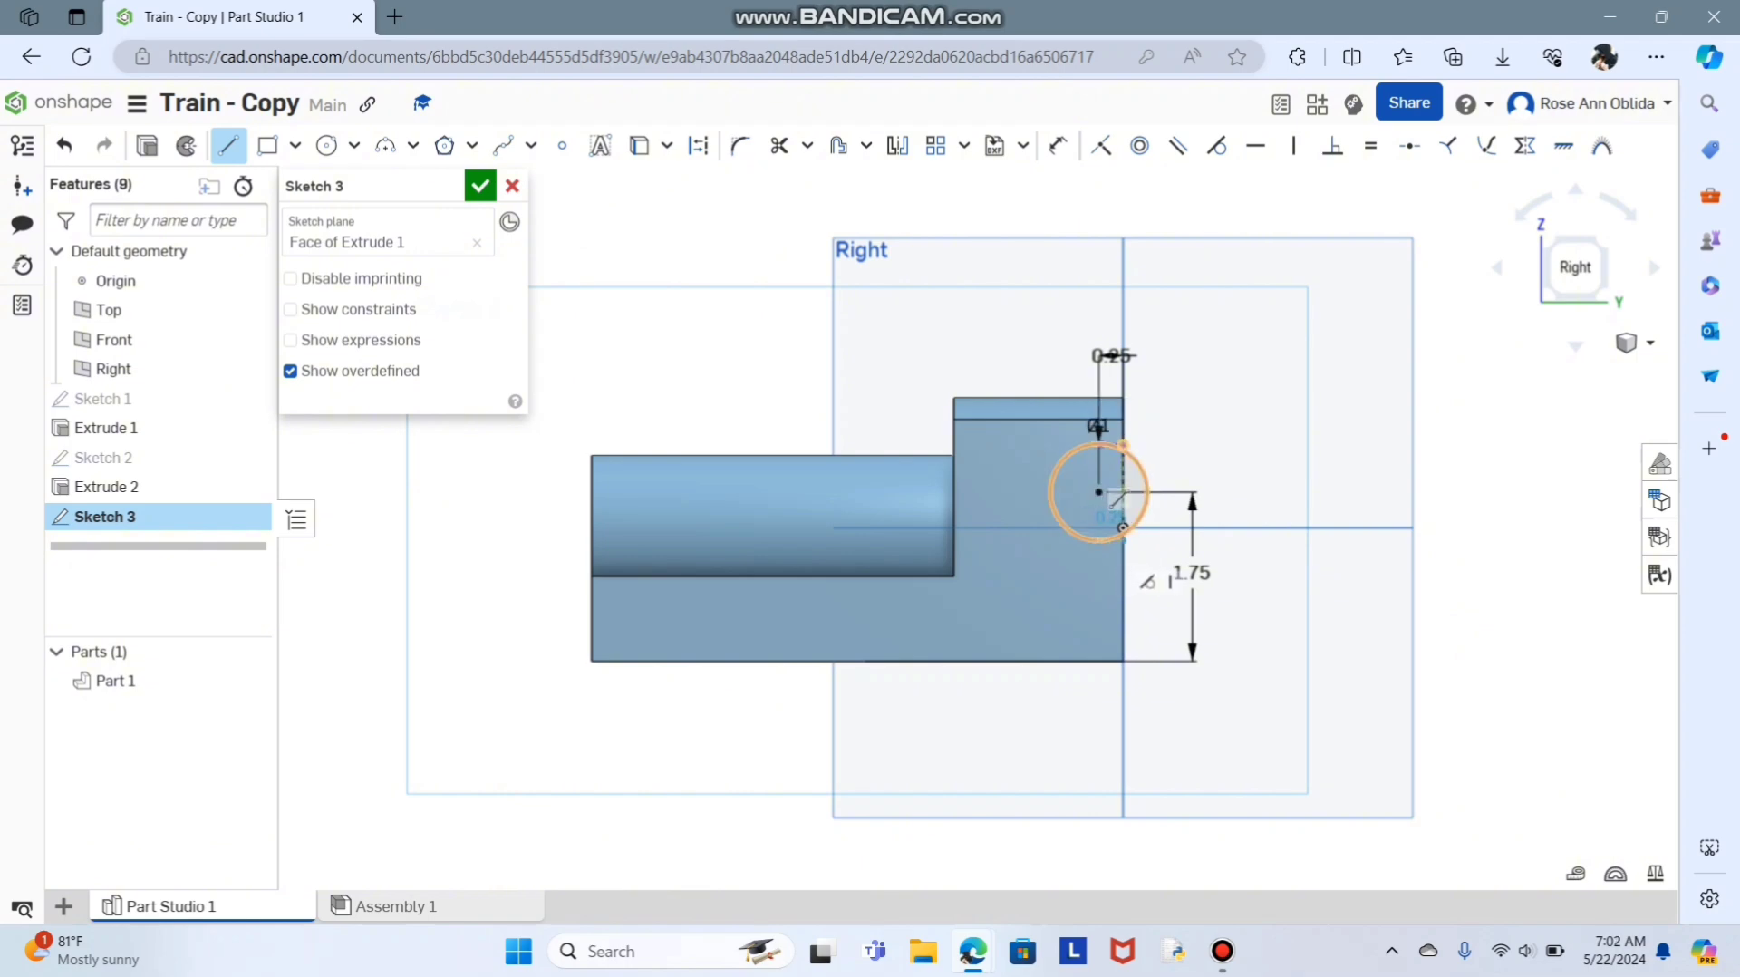
pyautogui.click(1123, 541)
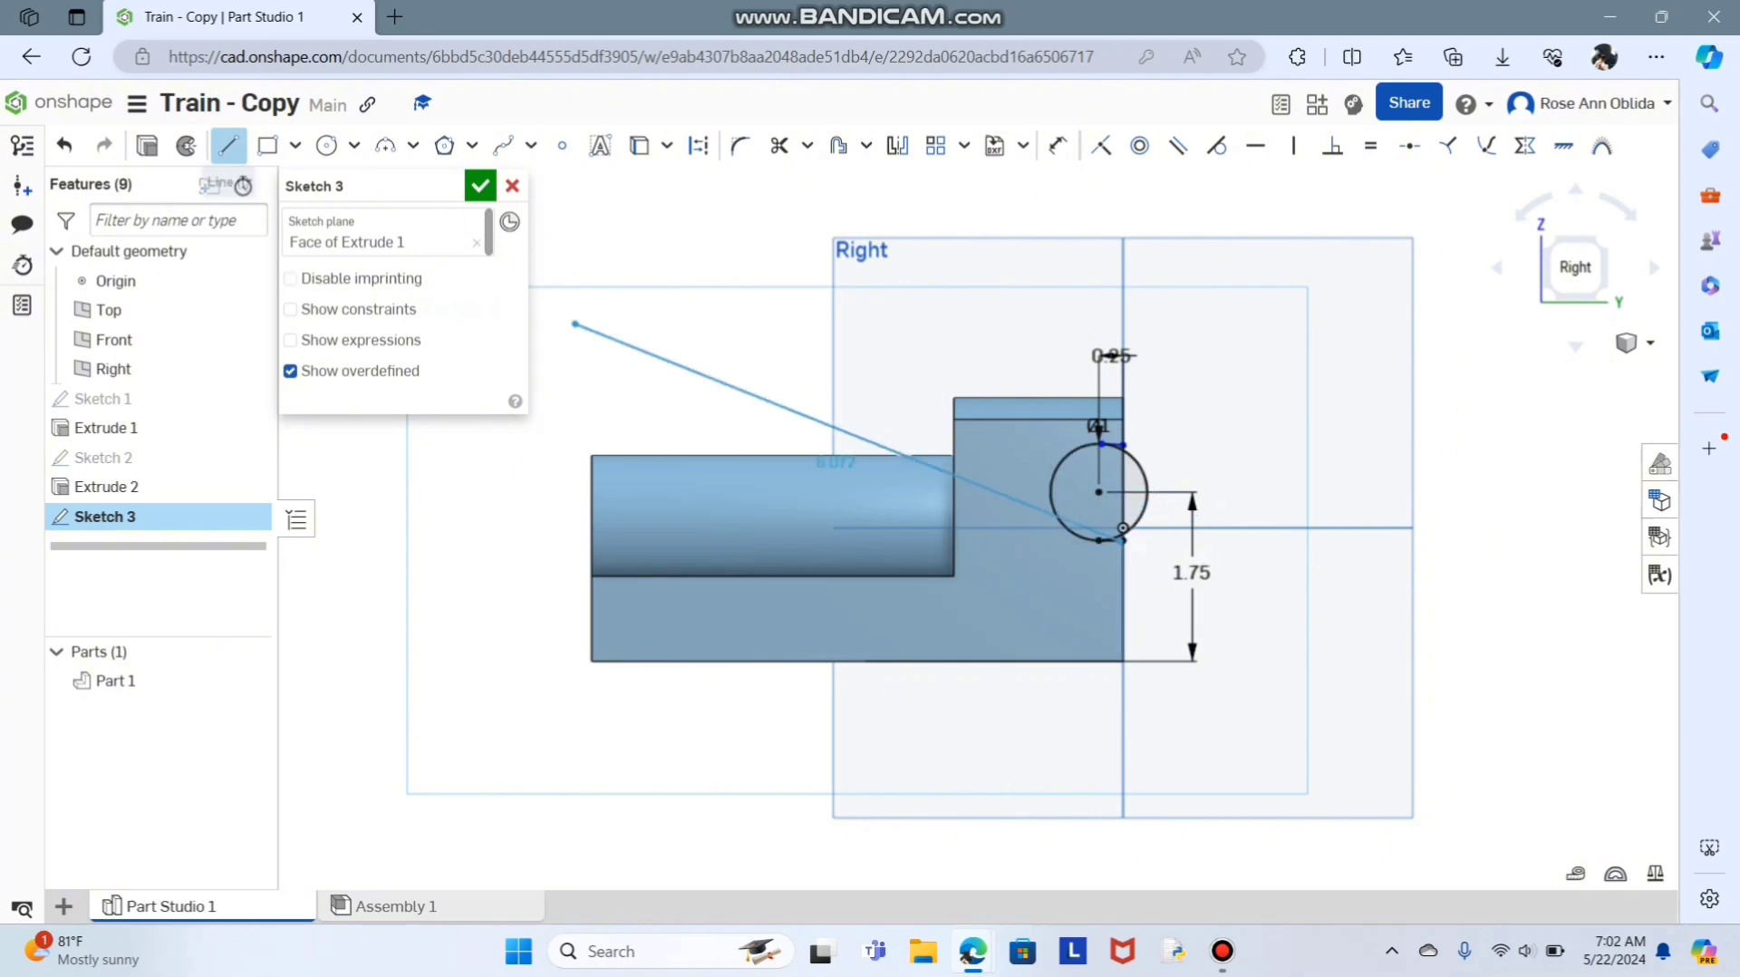
pyautogui.click(226, 145)
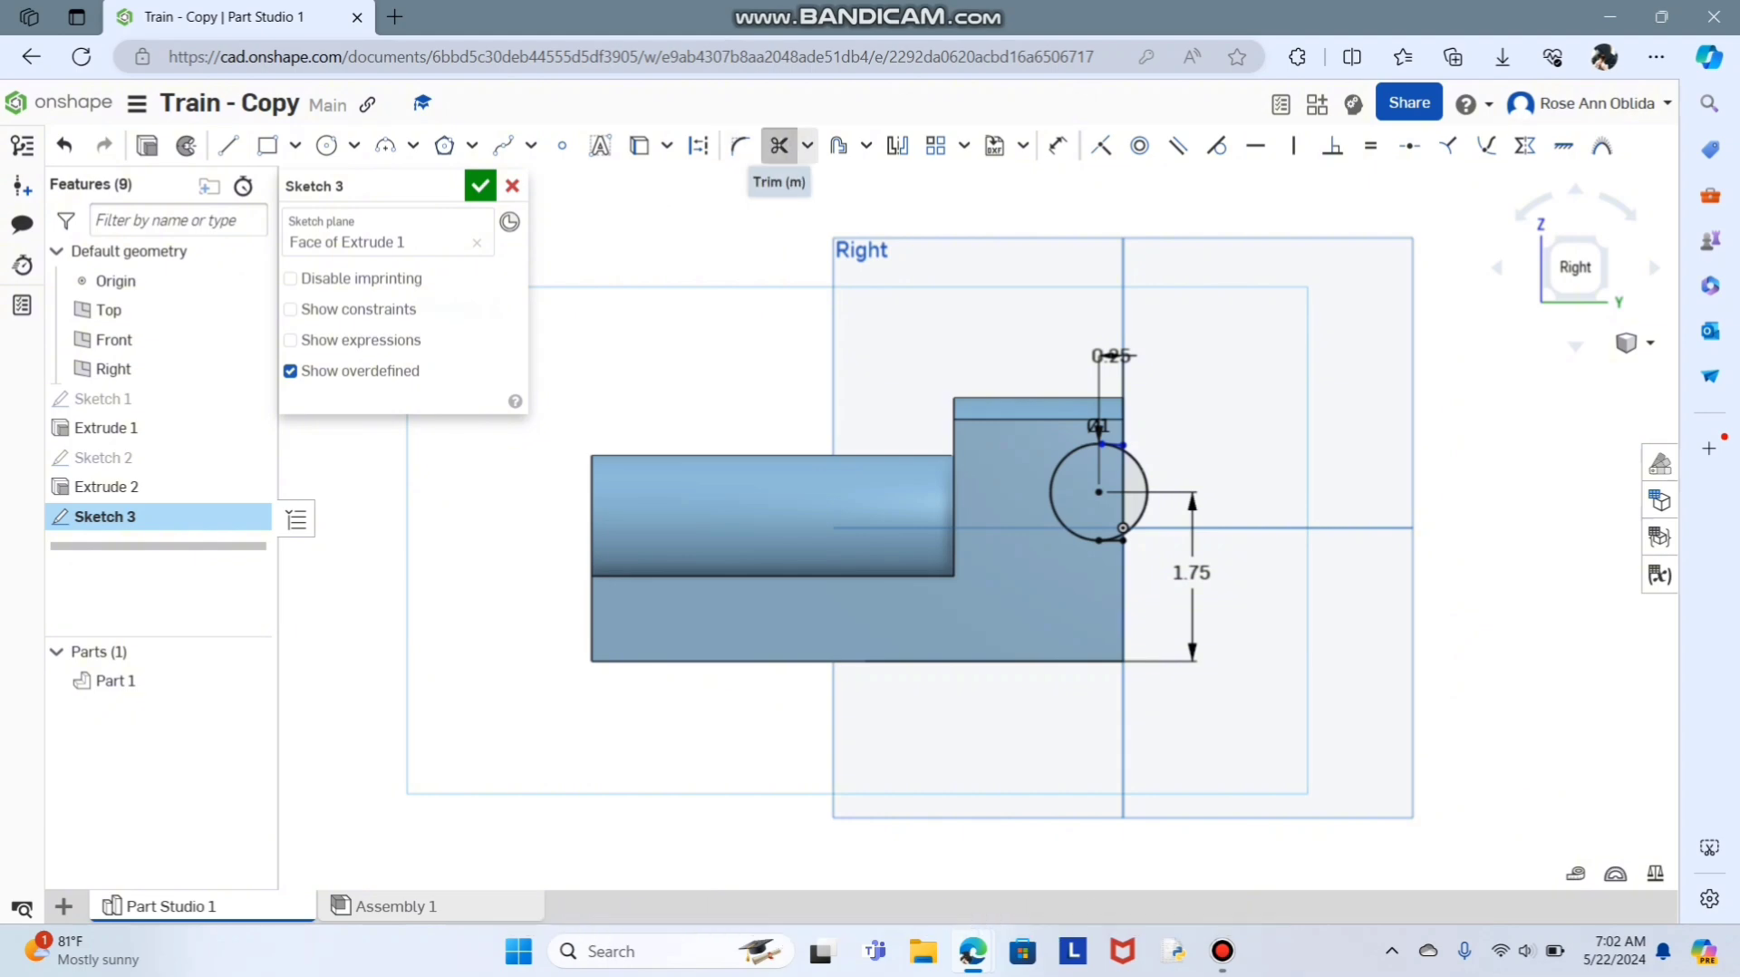
# Trim away the rear half of the 1-inch circle between the two short lines and finish the window sketch.
pyautogui.click(780, 145)
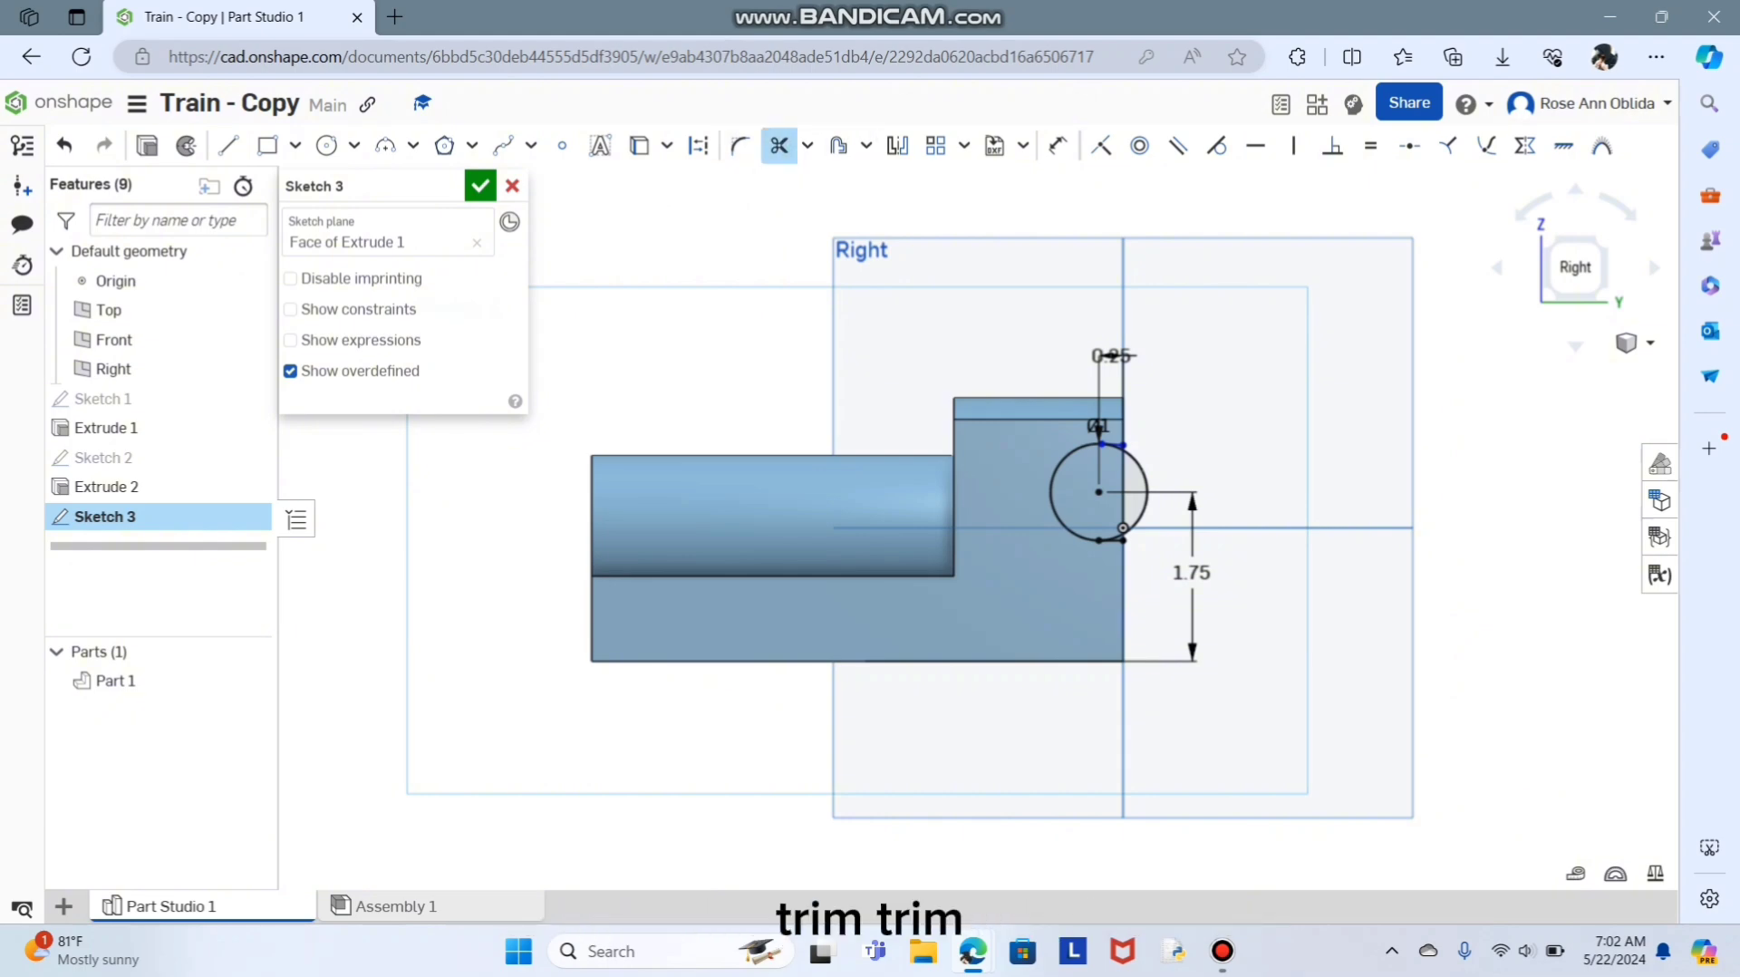
pyautogui.click(1146, 497)
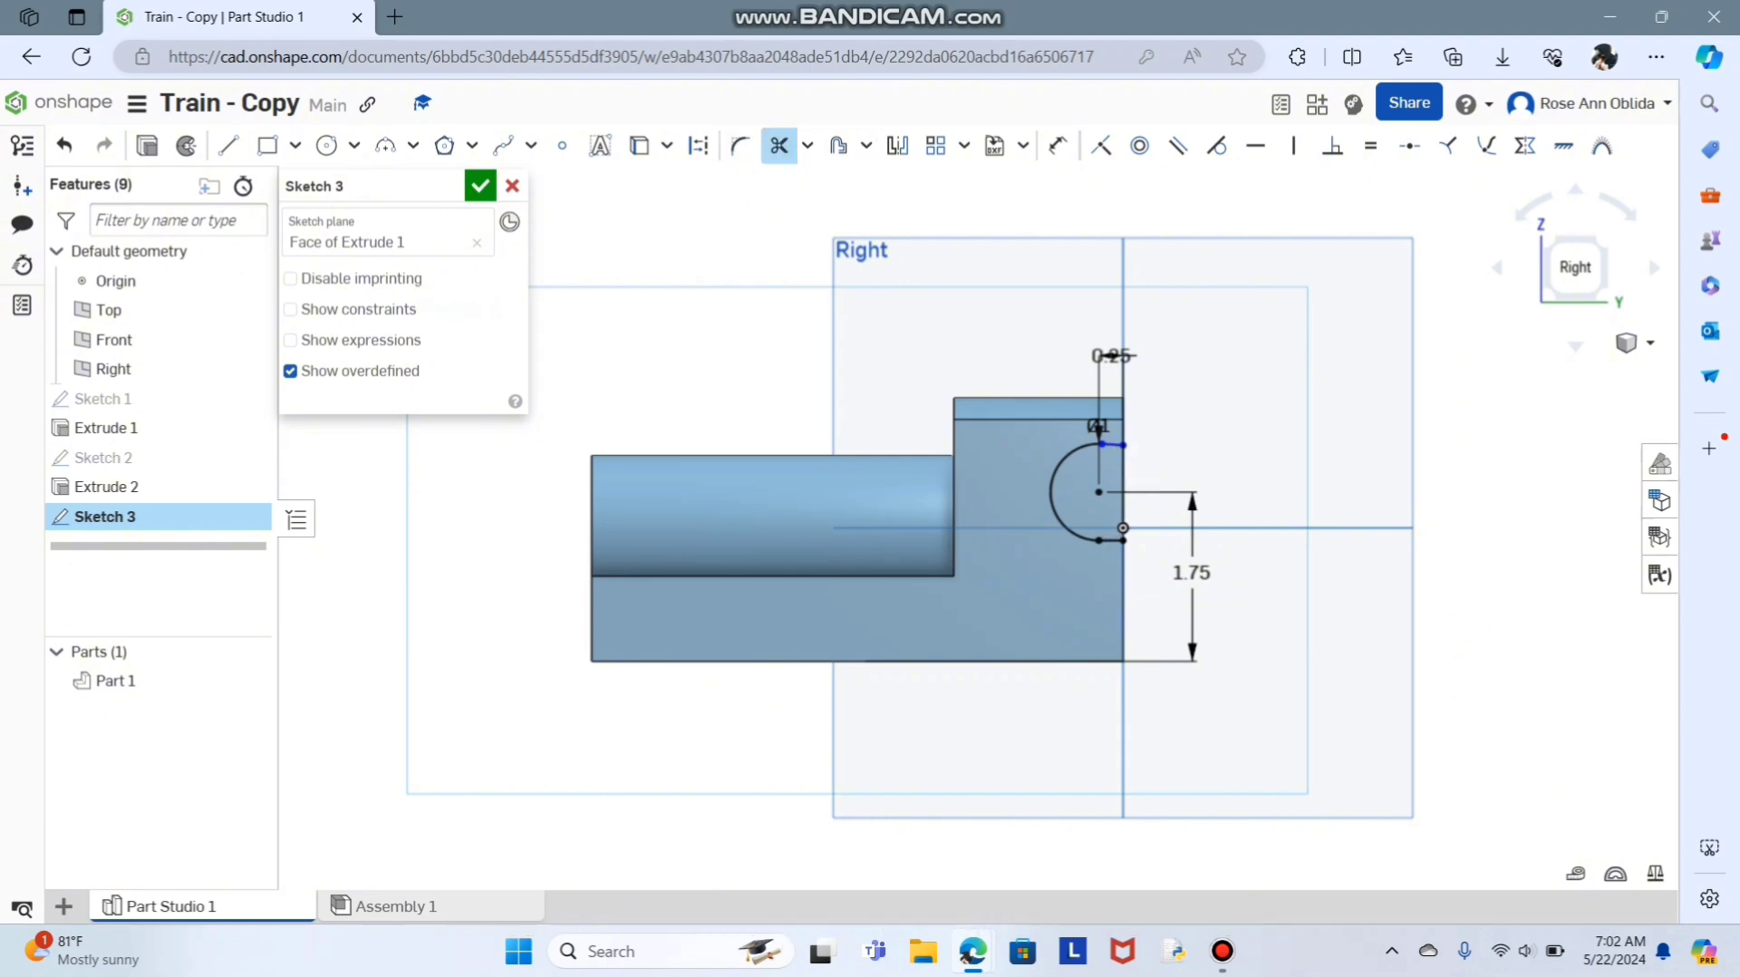
pyautogui.rightClick(1478, 444)
pyautogui.moveTo(1541, 557)
pyautogui.click(1631, 343)
pyautogui.click(1513, 372)
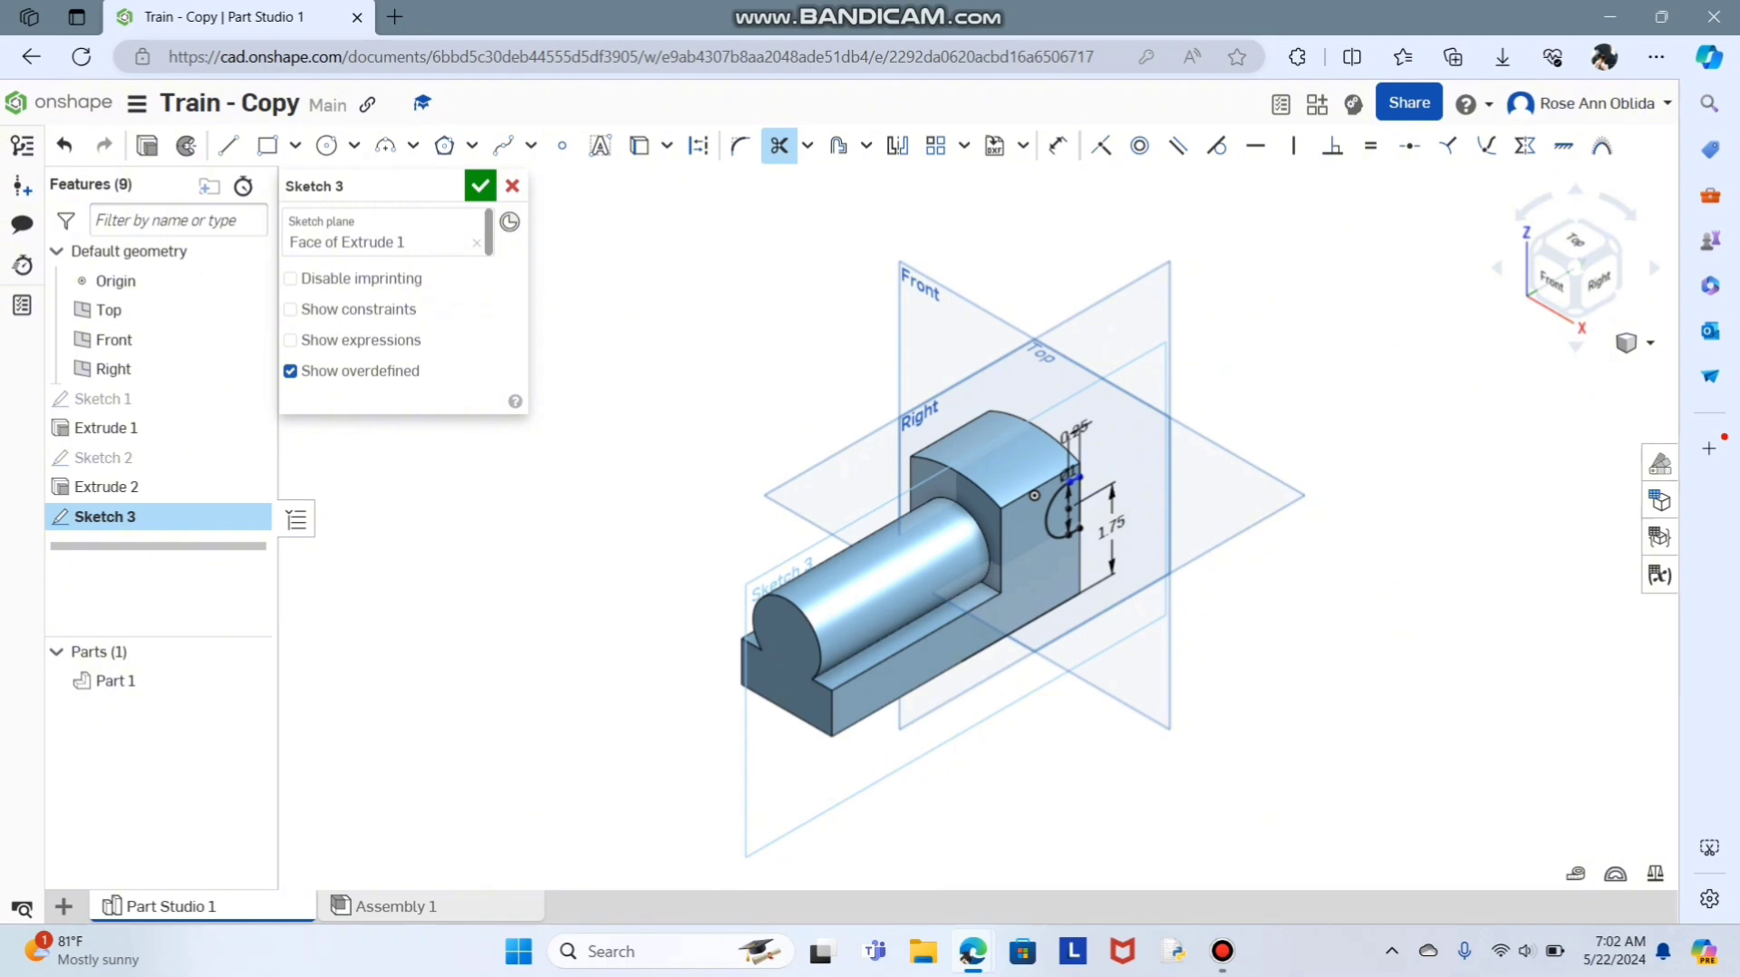
pyautogui.click(480, 186)
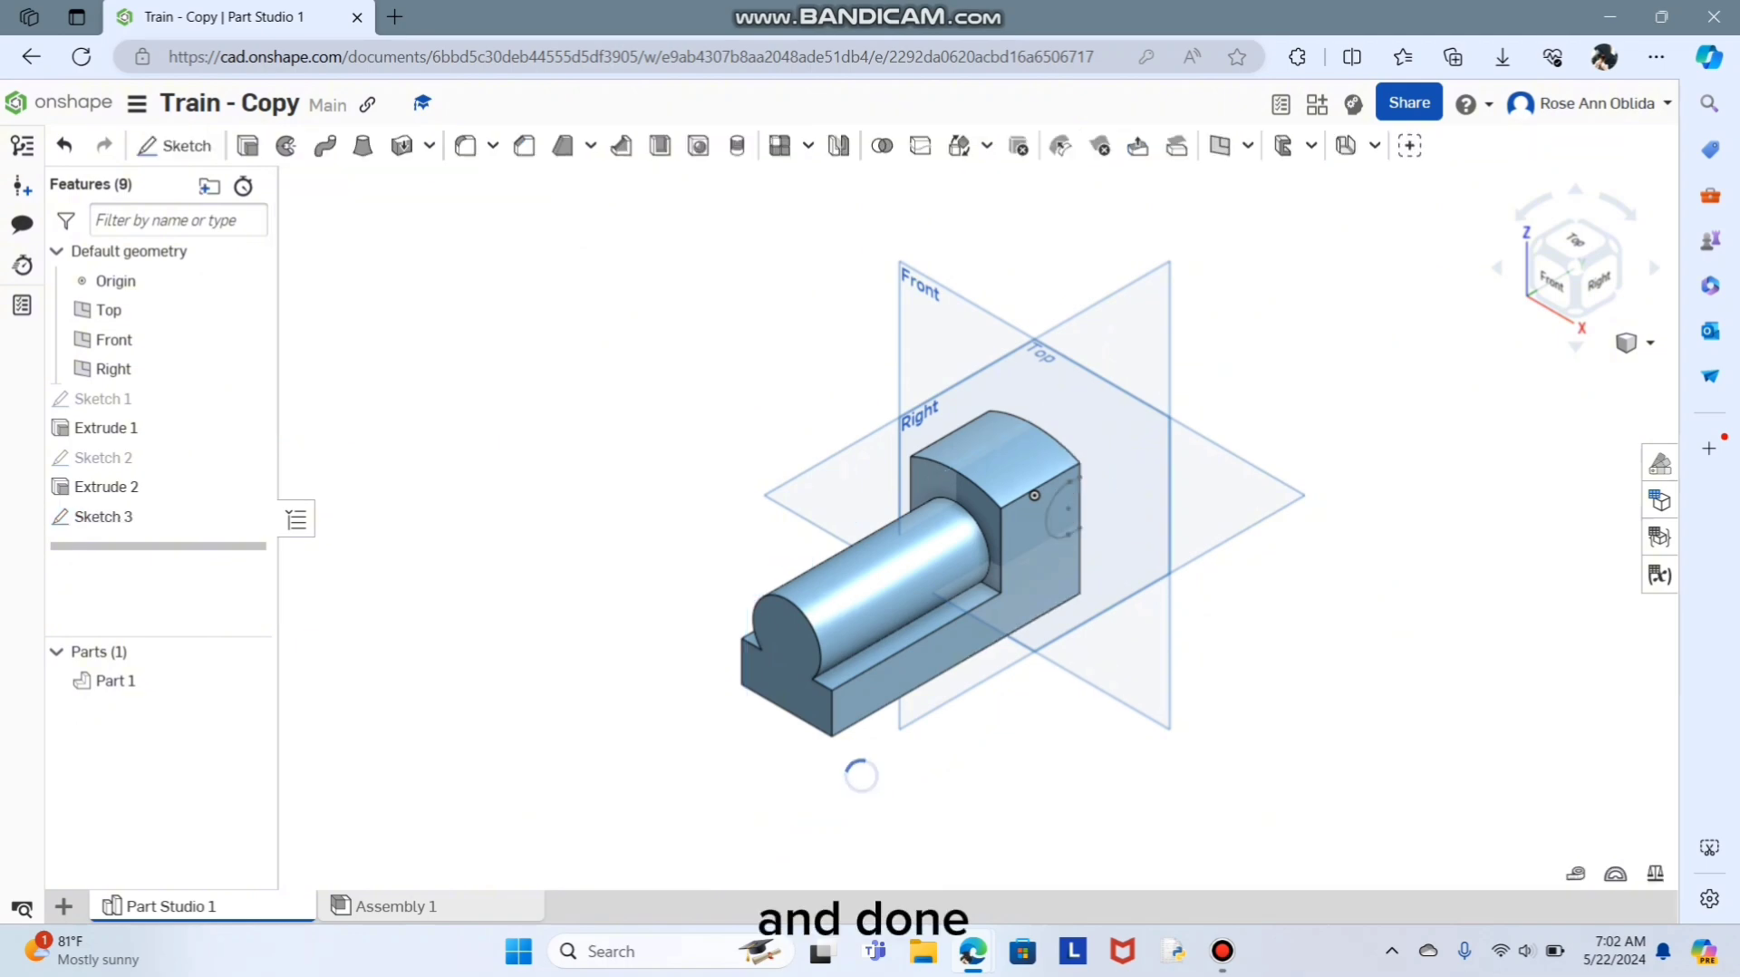
# Extrude the window profile on the cab's side as a Remove cut with the Through all end type.
pyautogui.click(248, 145)
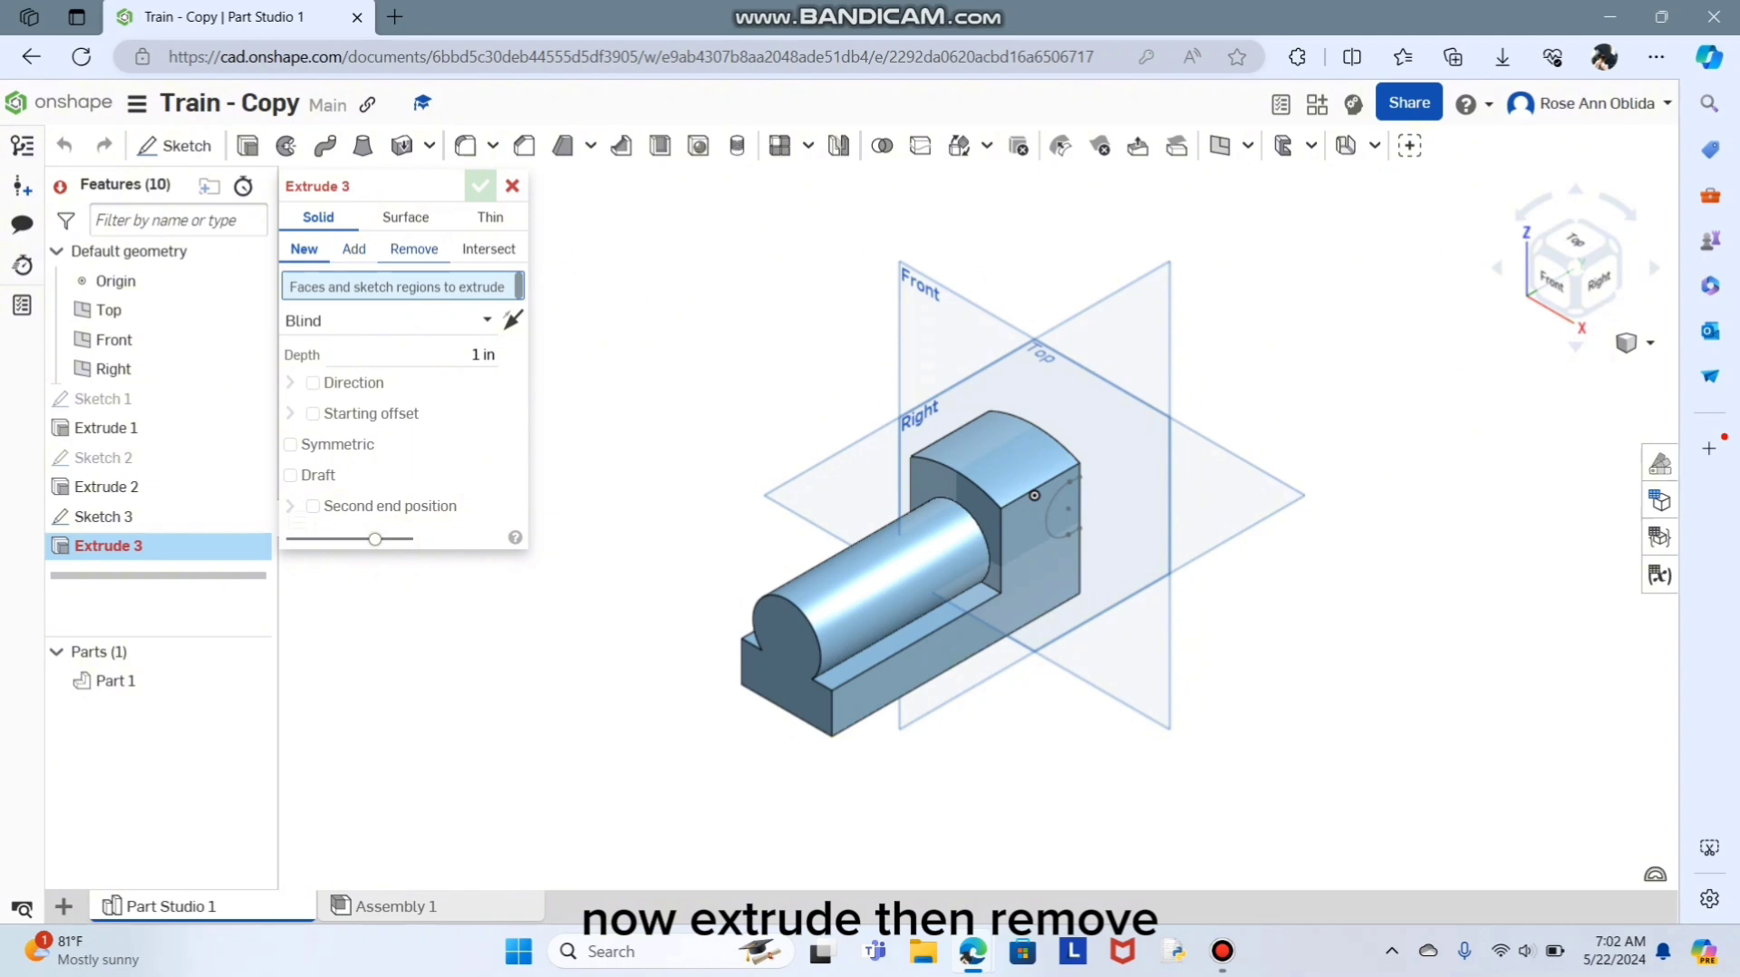
pyautogui.click(414, 249)
pyautogui.click(486, 320)
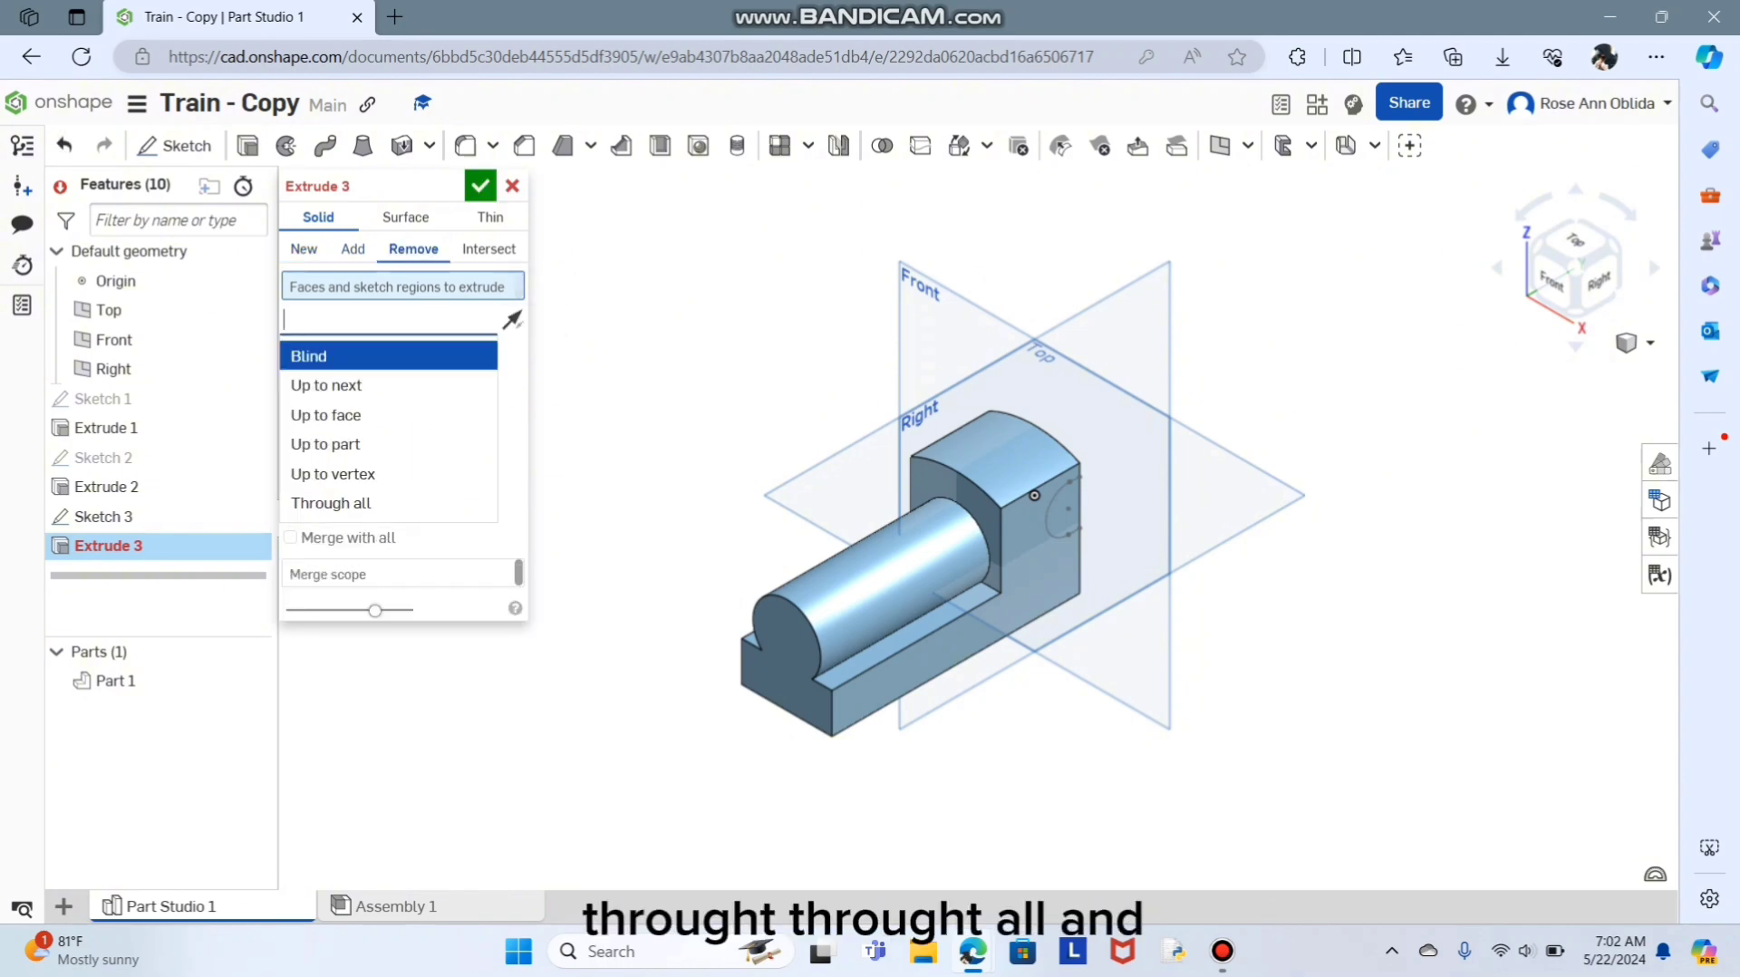
pyautogui.click(344, 500)
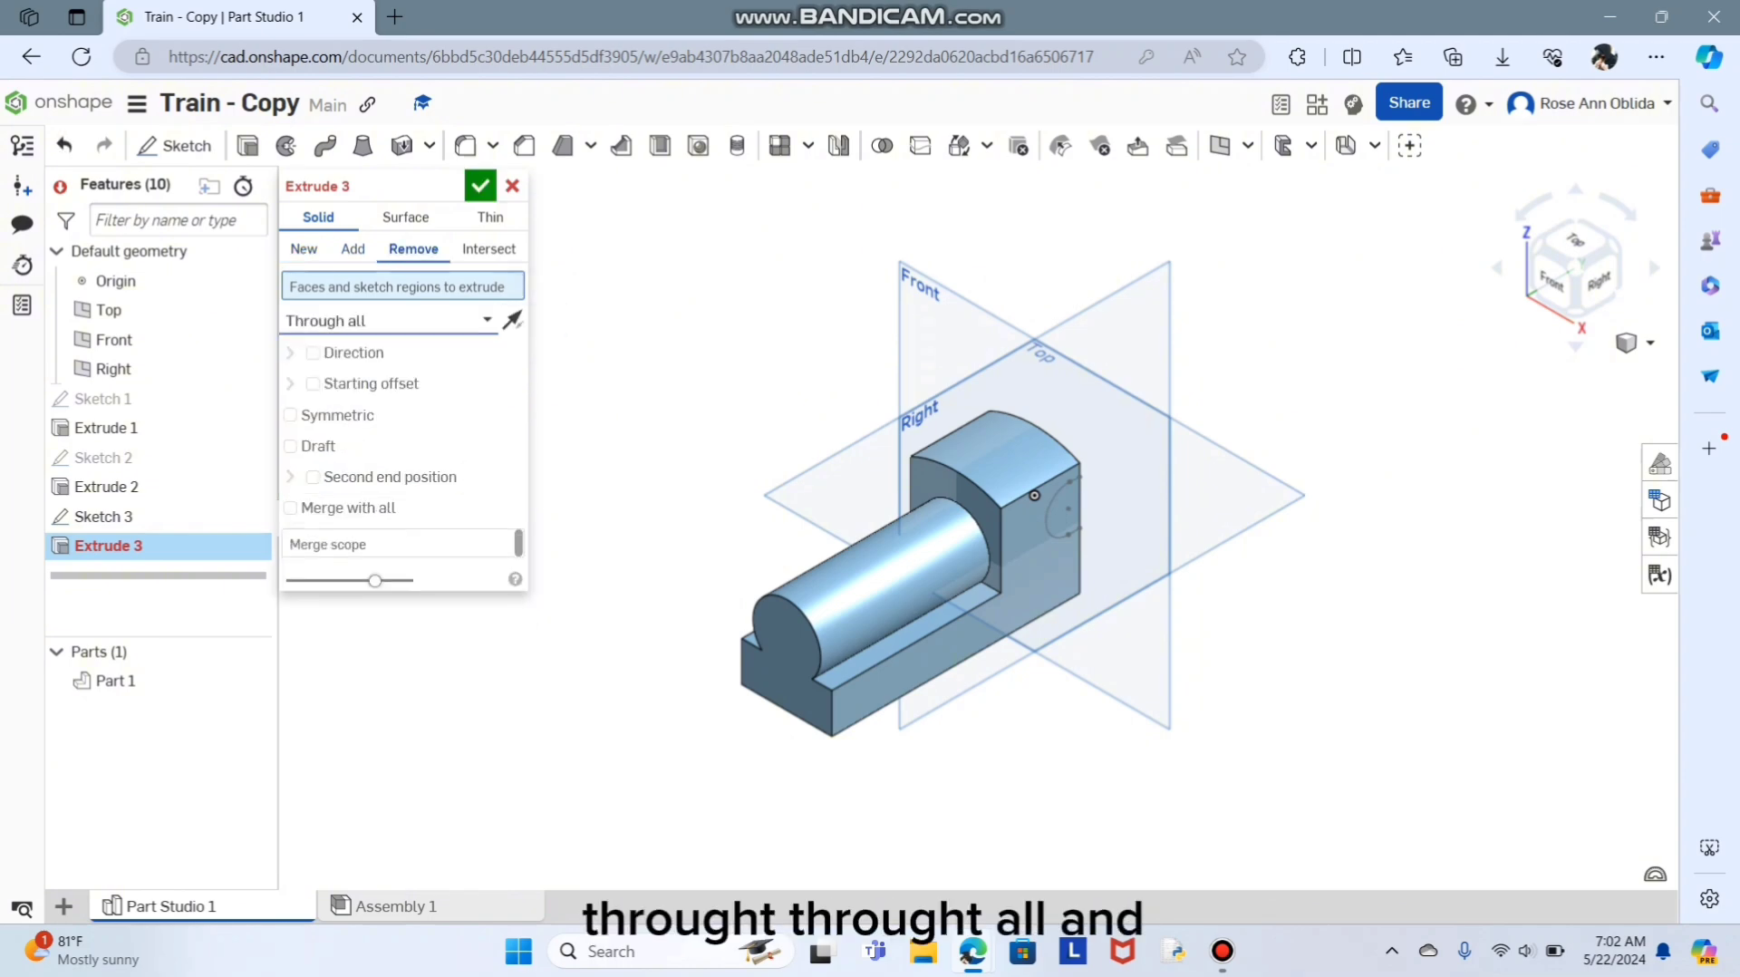
pyautogui.click(1034, 495)
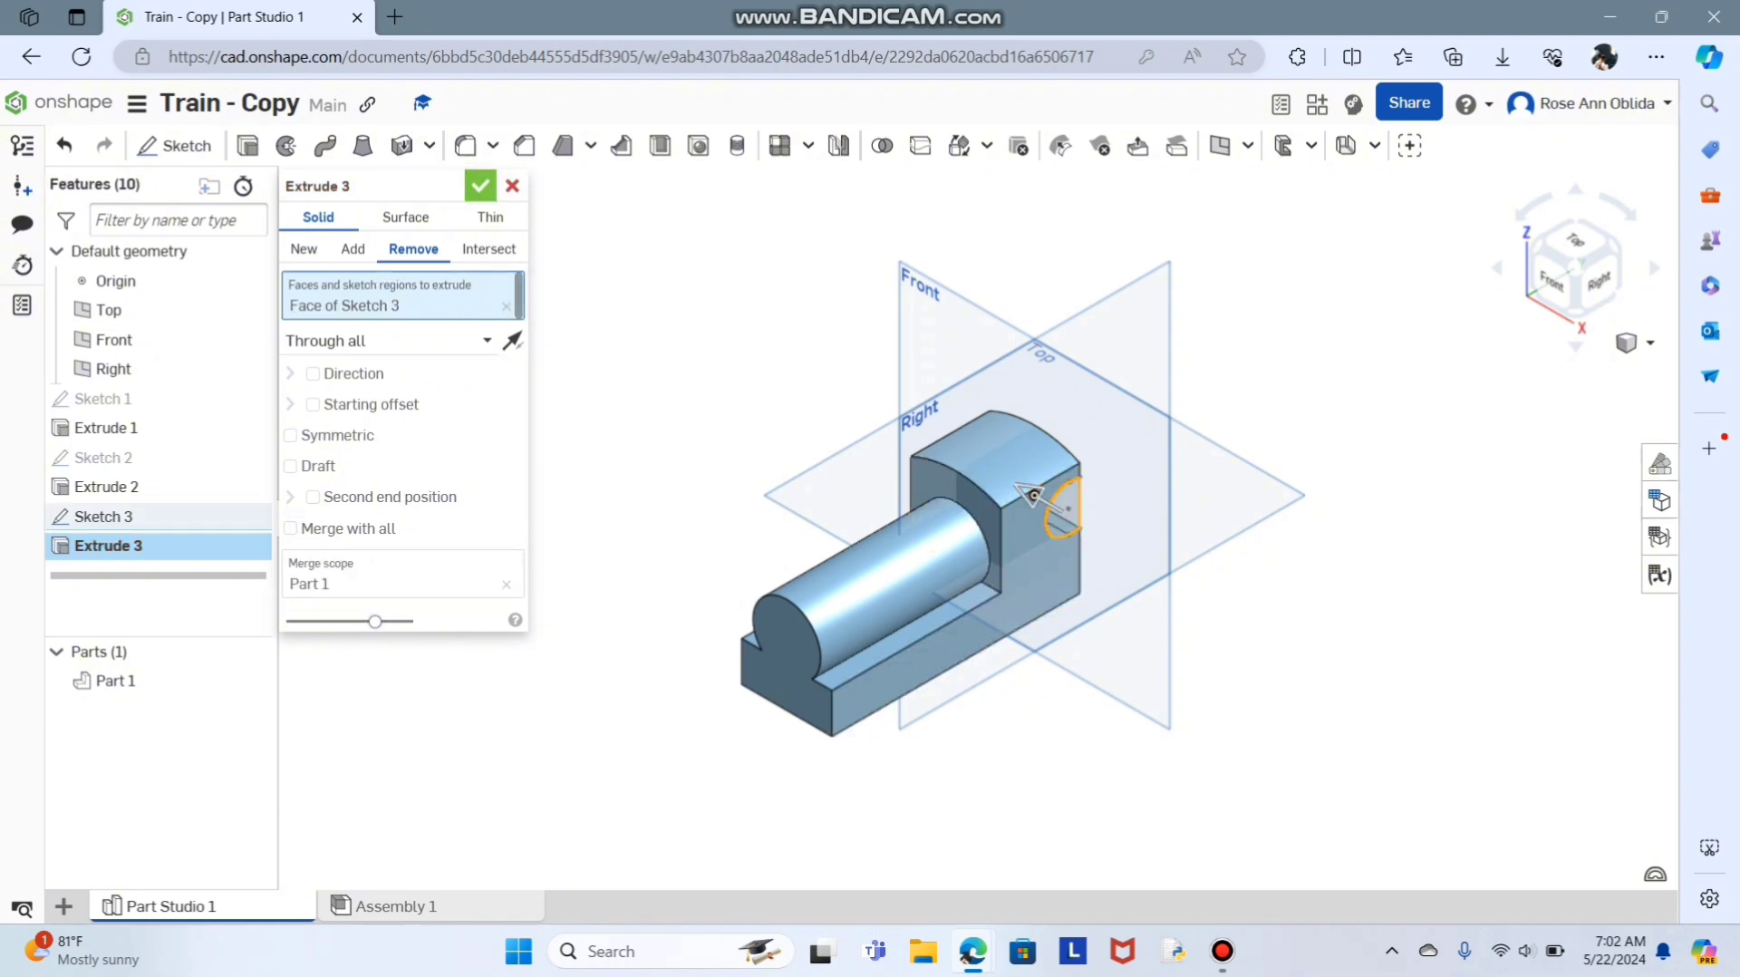
pyautogui.press('Return')
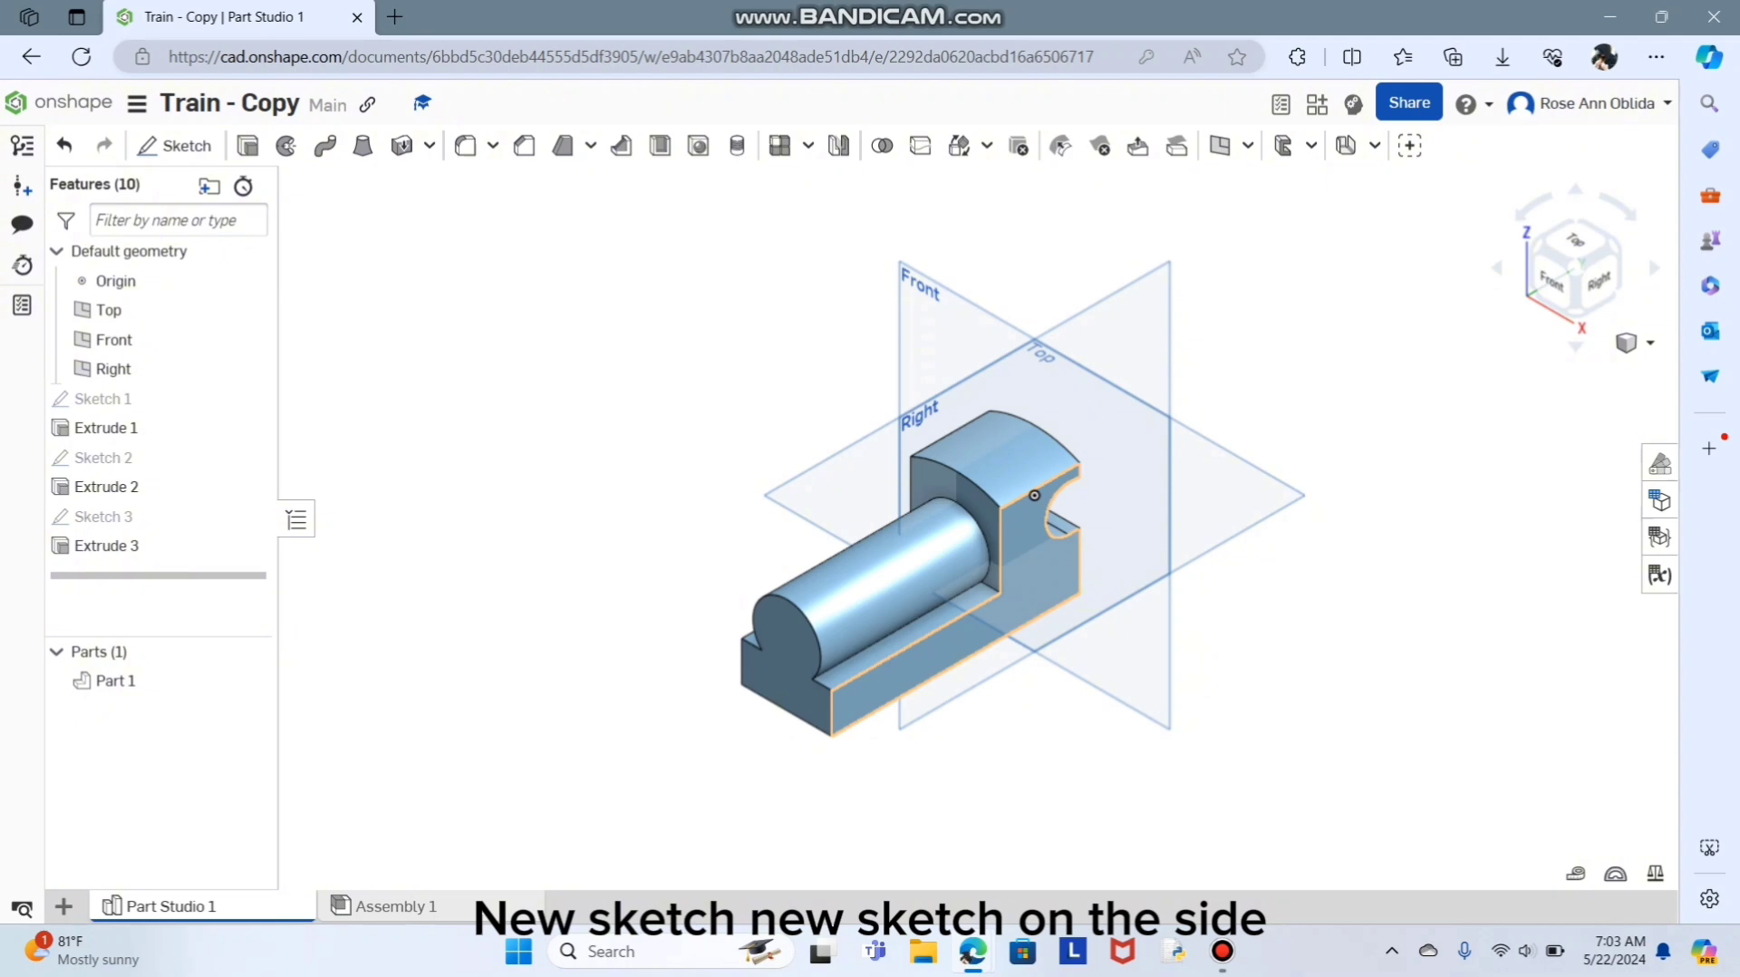
# Start a new sketch on the body's side face and draw a 0.25-inch diameter circle near the front of the base.
pyautogui.click(1034, 495)
pyautogui.hotkey('shift', 's')
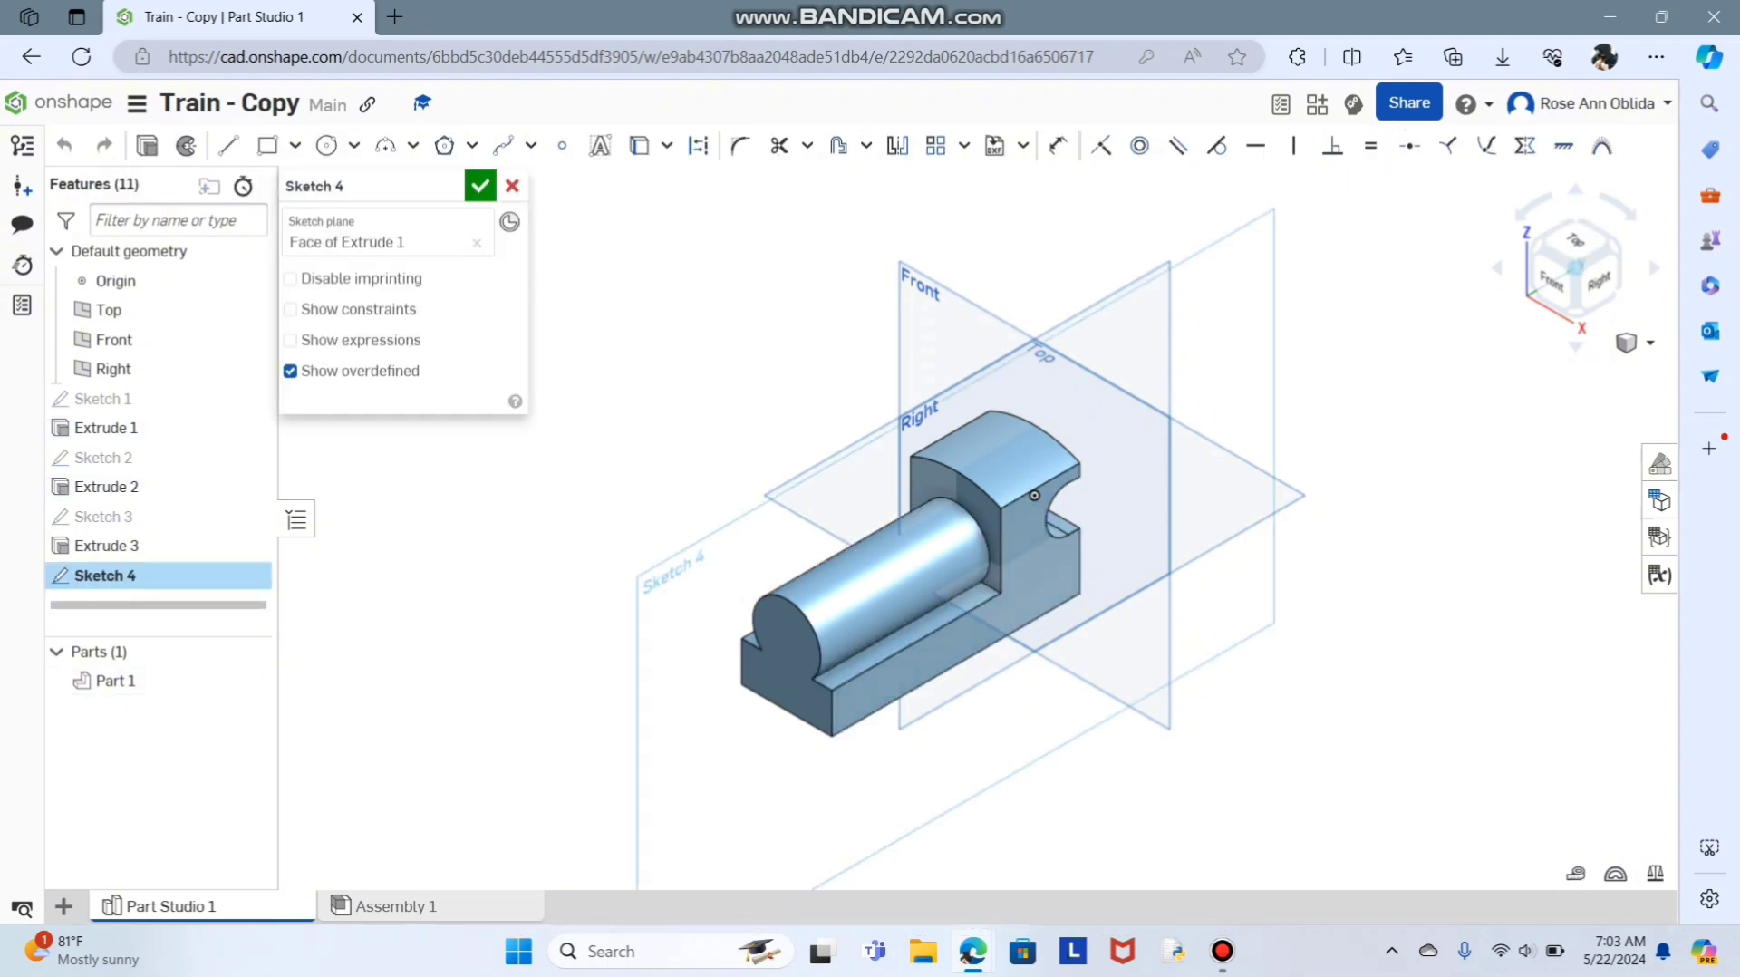
pyautogui.press('n')
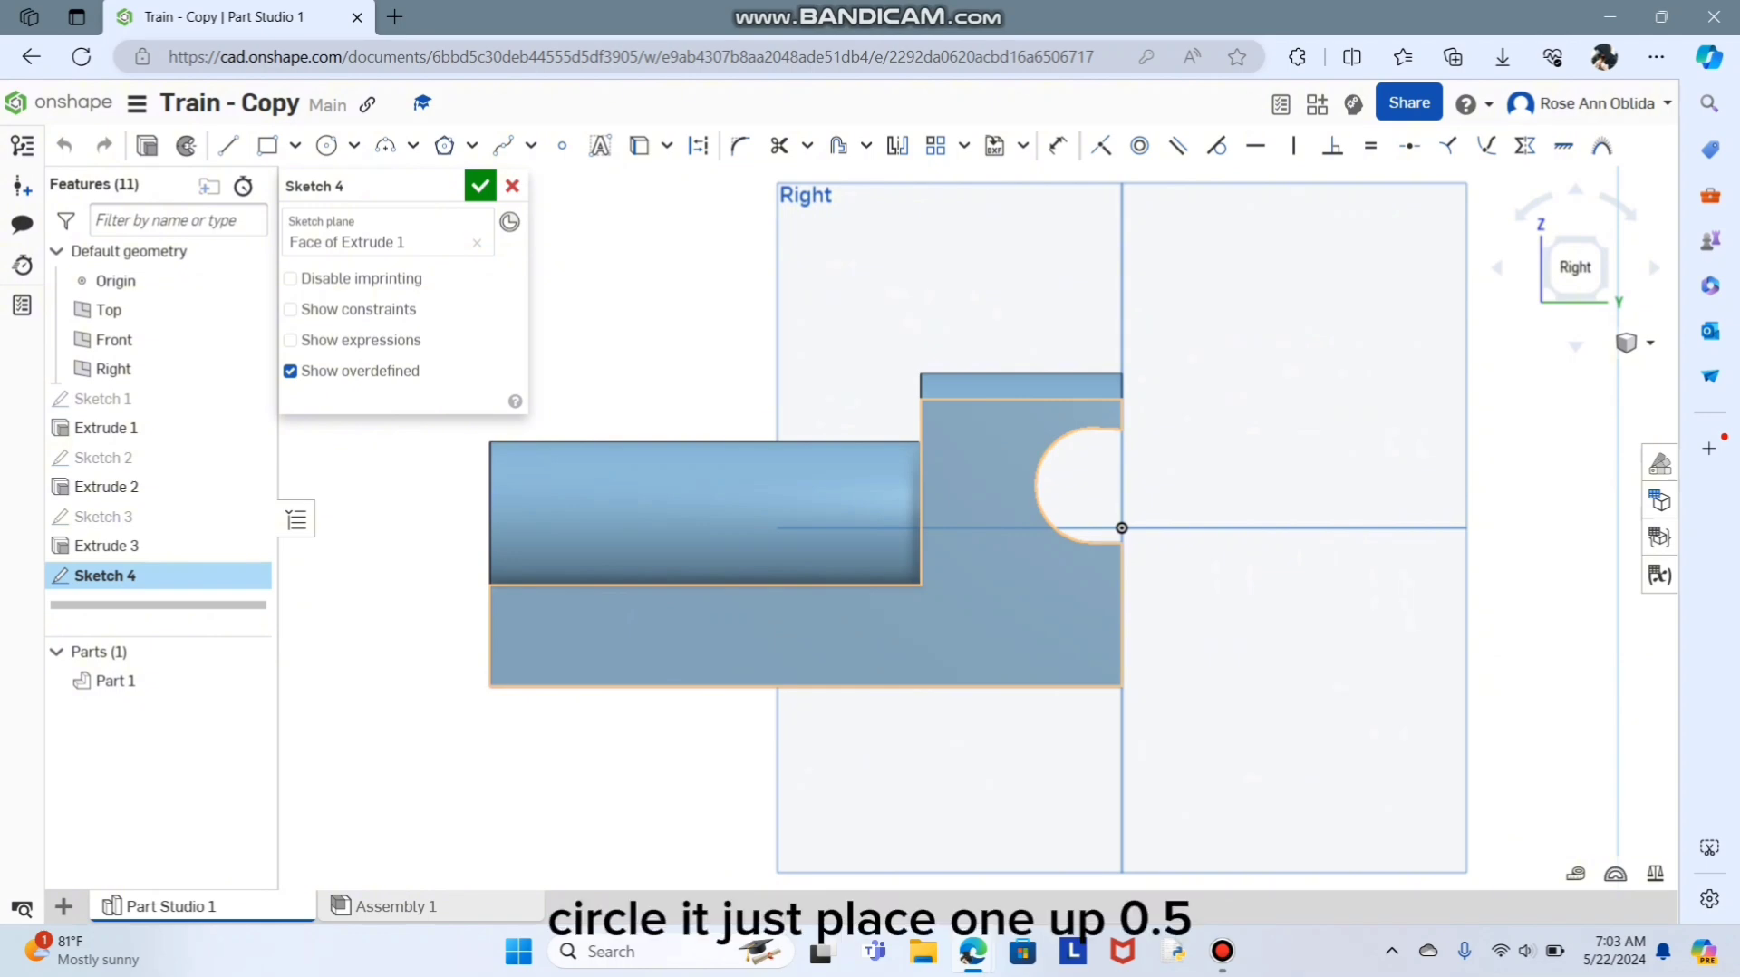
pyautogui.click(326, 145)
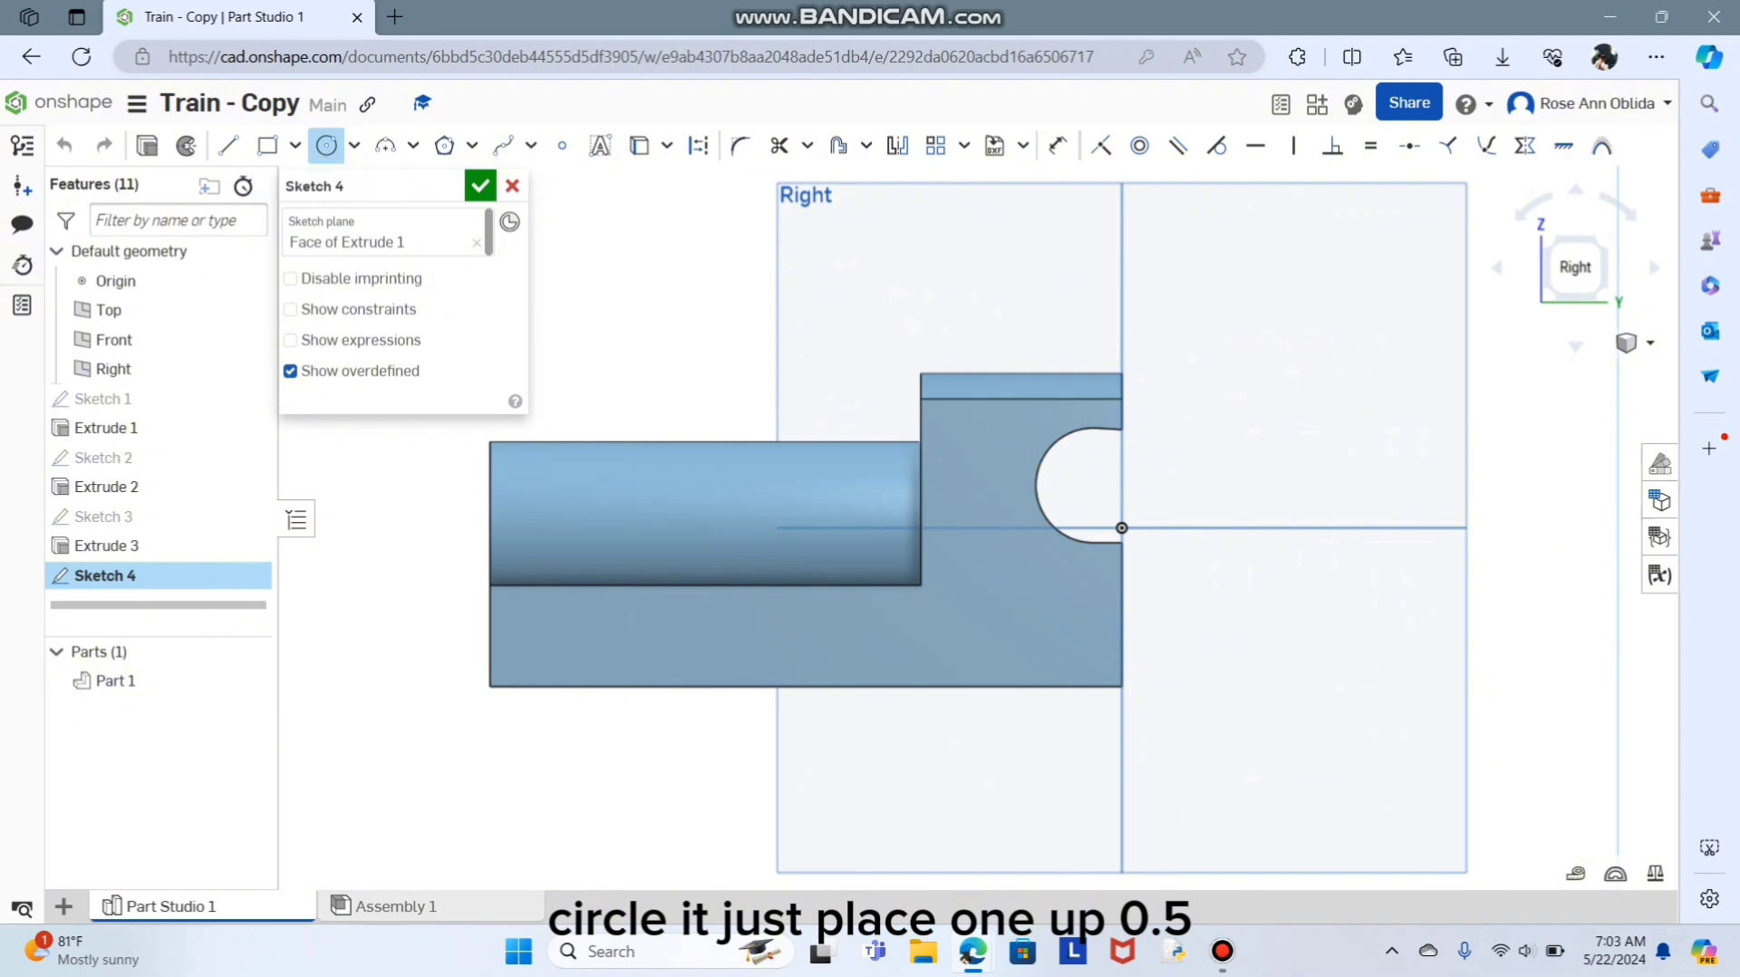
pyautogui.click(551, 635)
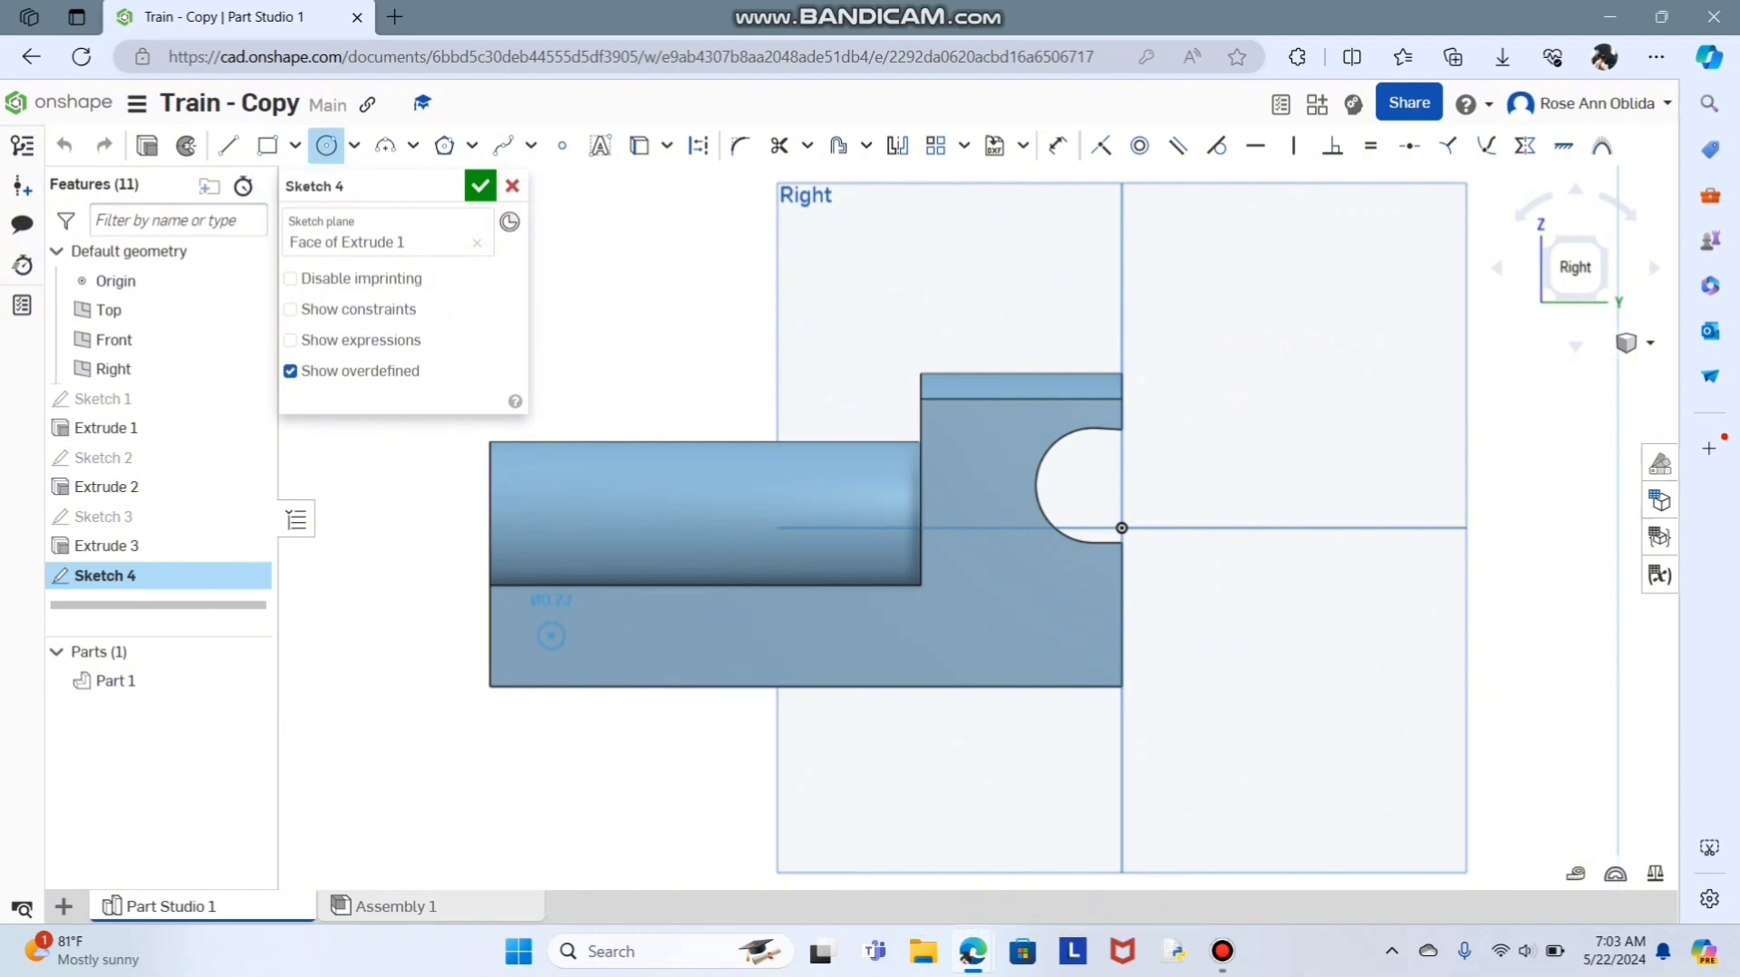
pyautogui.write('0')
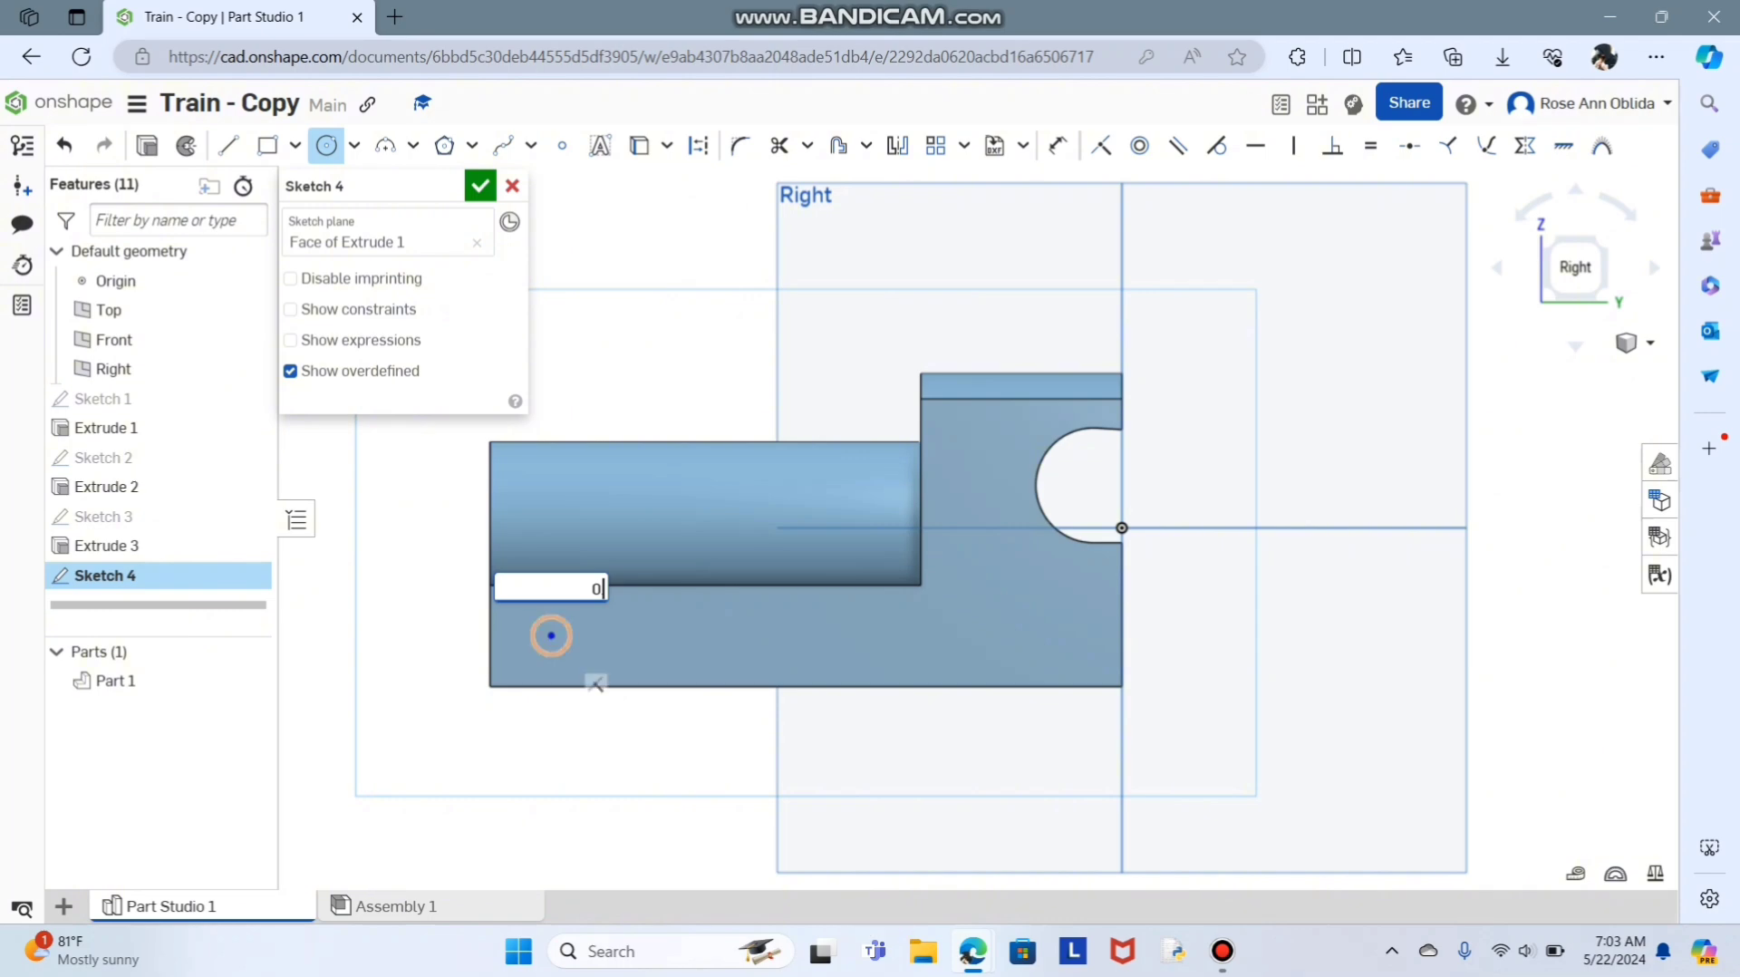
pyautogui.write('.25')
pyautogui.press('Return')
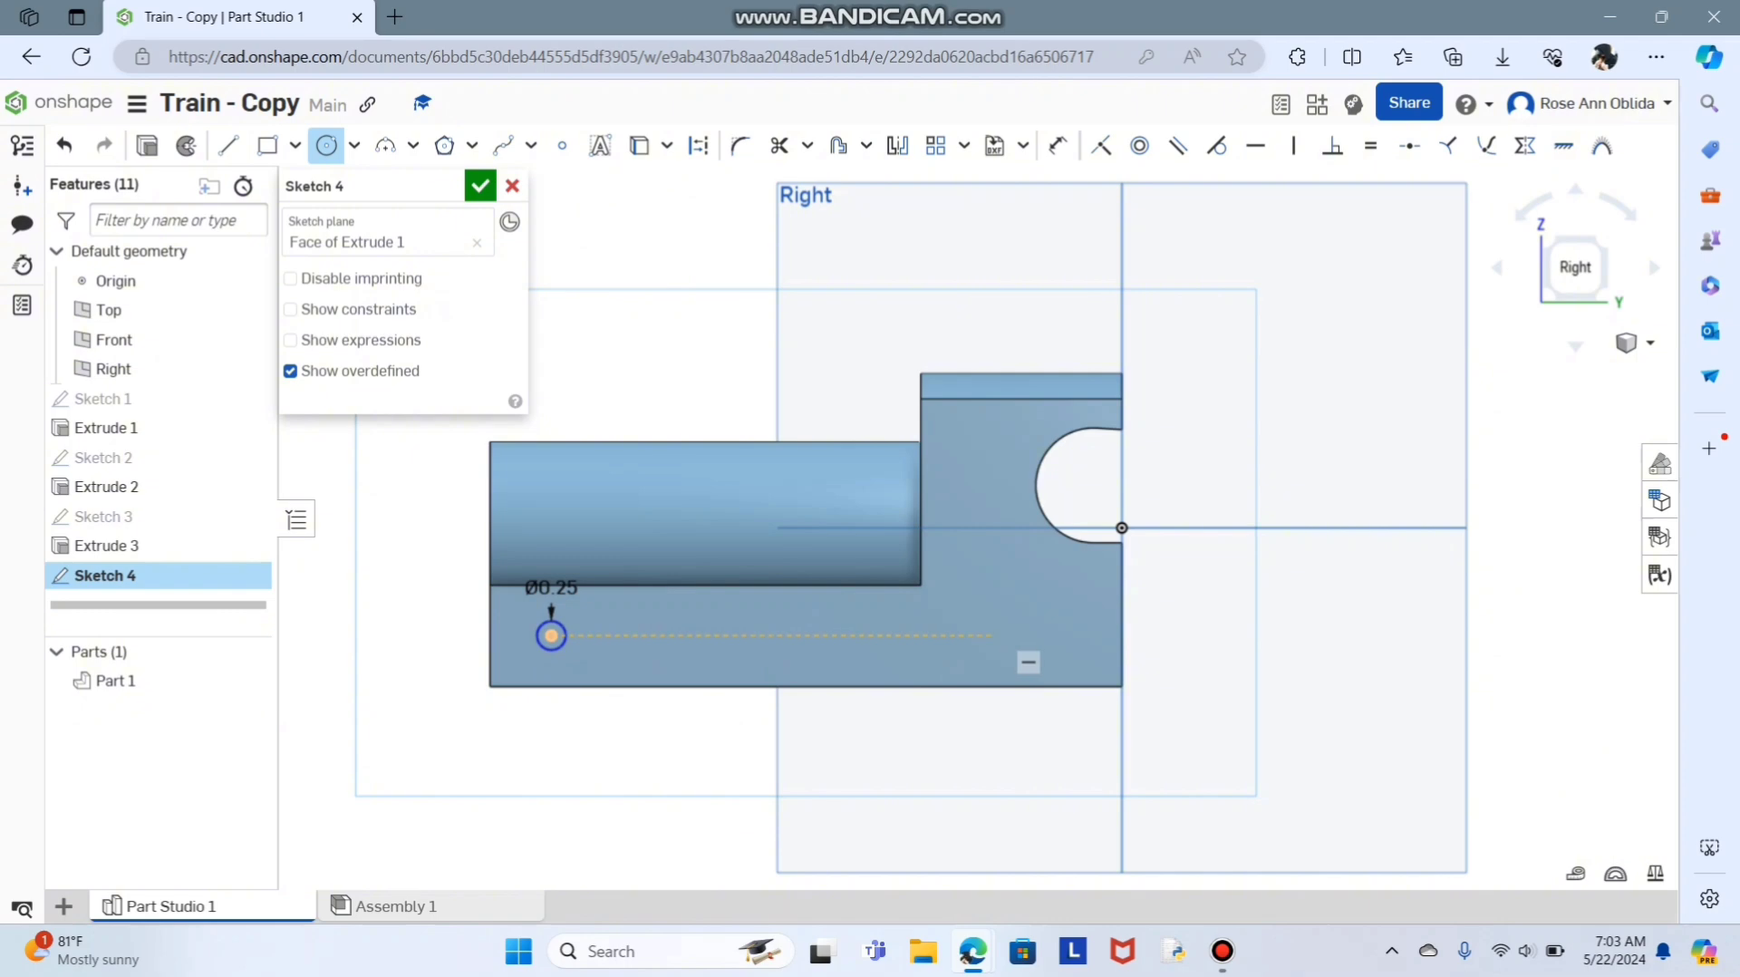
# Sketch a second 0.25-inch diameter circle below the cab, horizontally aligned with the front circle's center.
pyautogui.click(995, 636)
pyautogui.click(1009, 645)
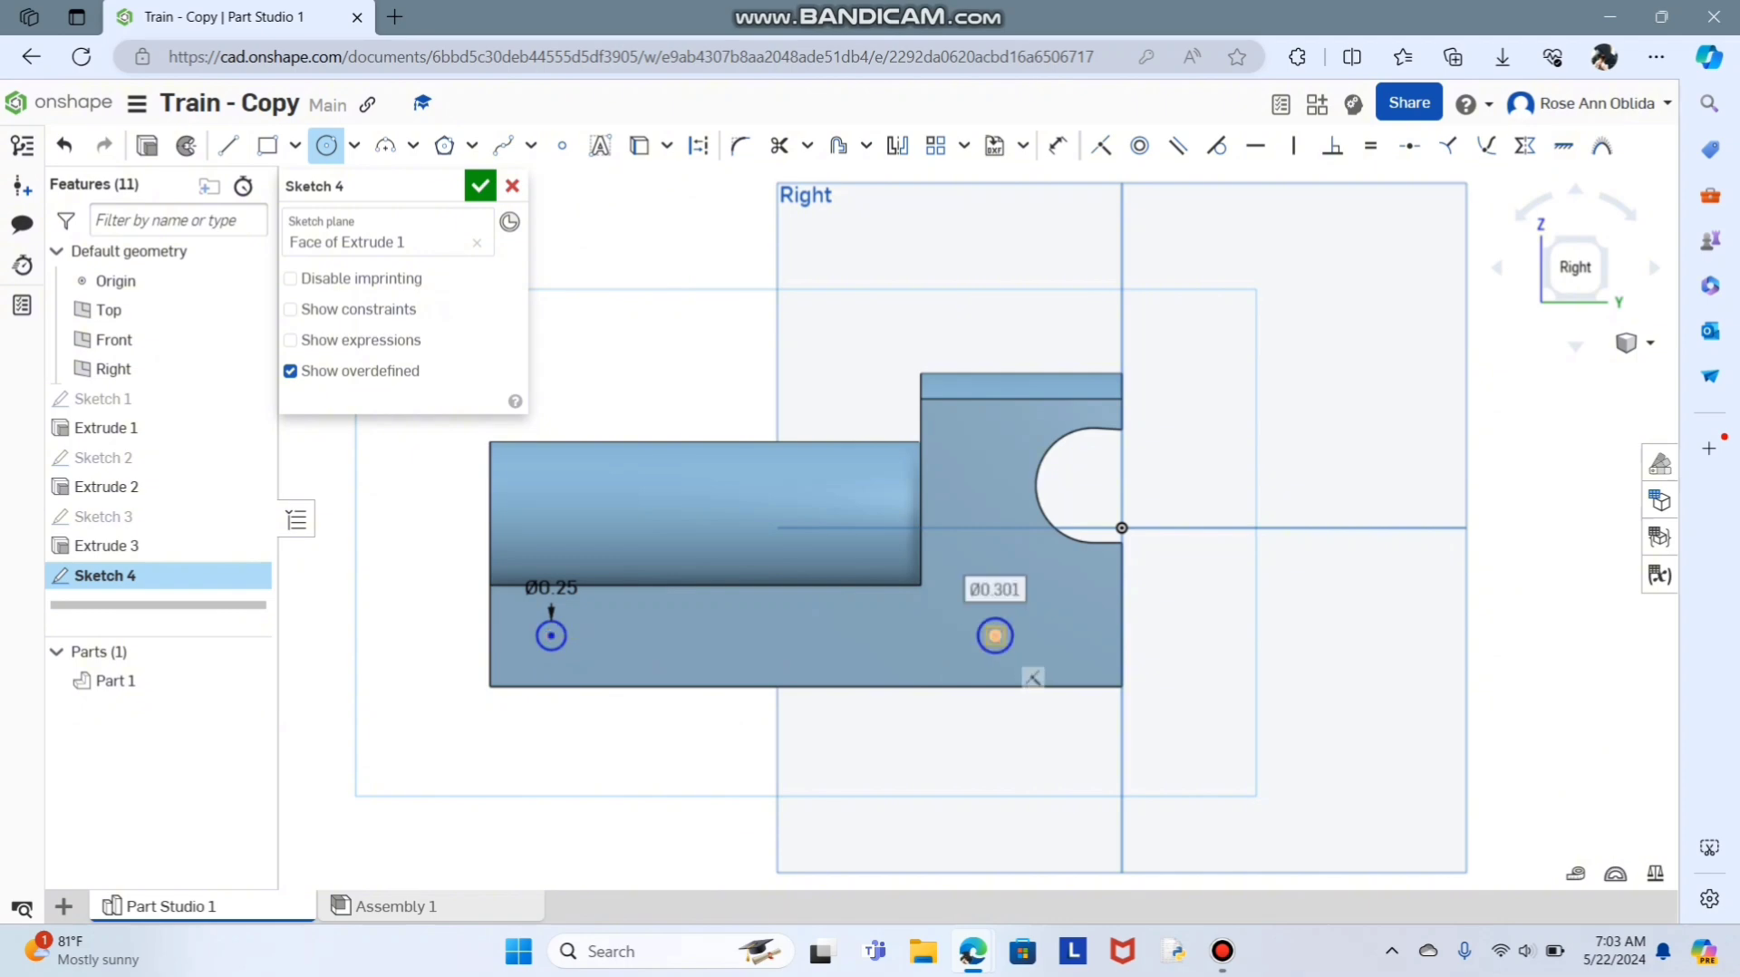
pyautogui.write('0')
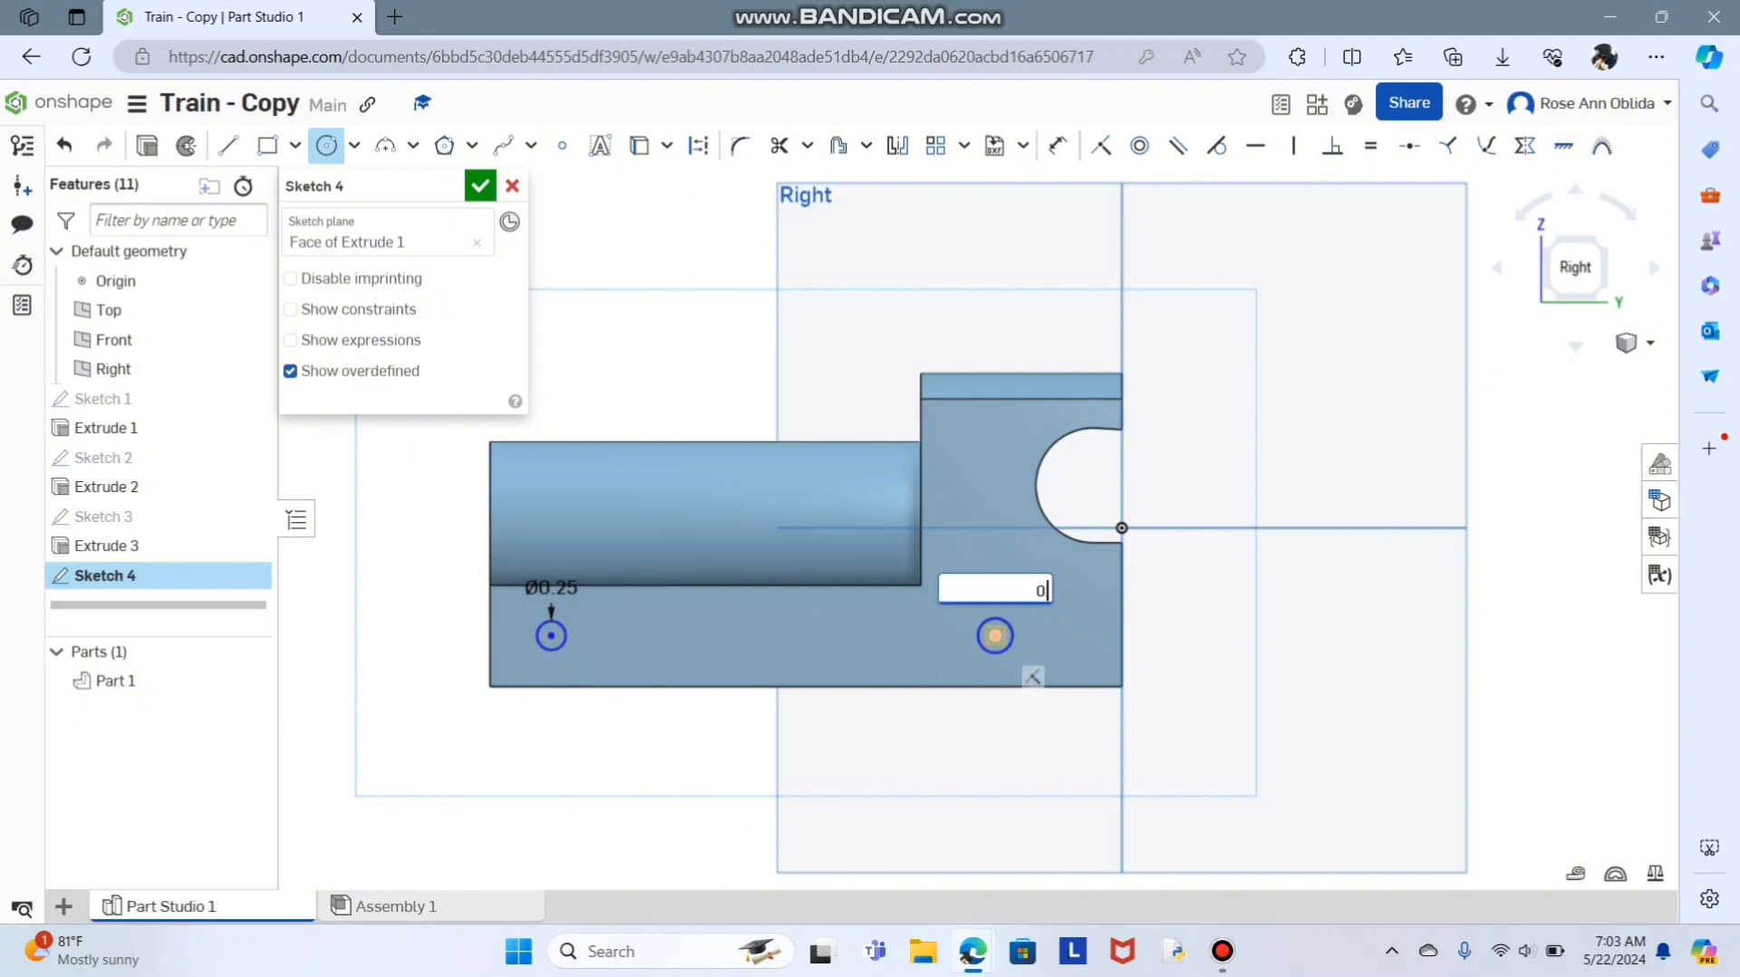
pyautogui.write('.25')
pyautogui.press('Return')
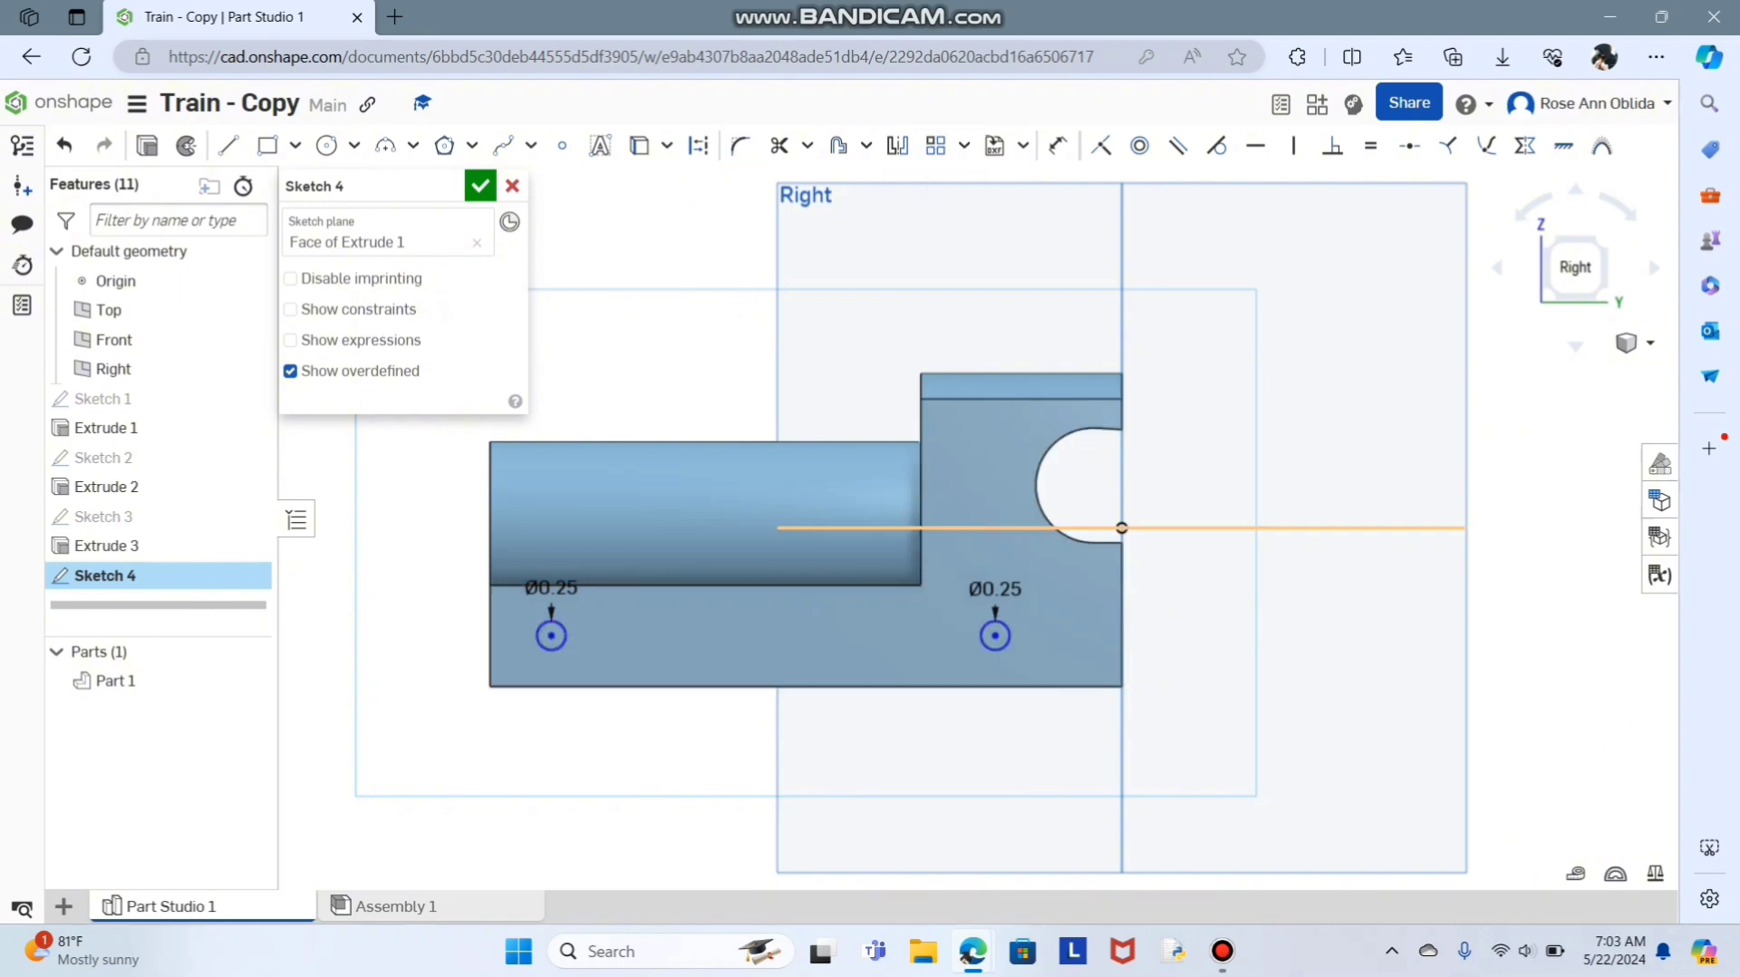
# Dimension the horizontal distance from the rear circle's center to the body's back edge at 1 inch.
pyautogui.click(1058, 145)
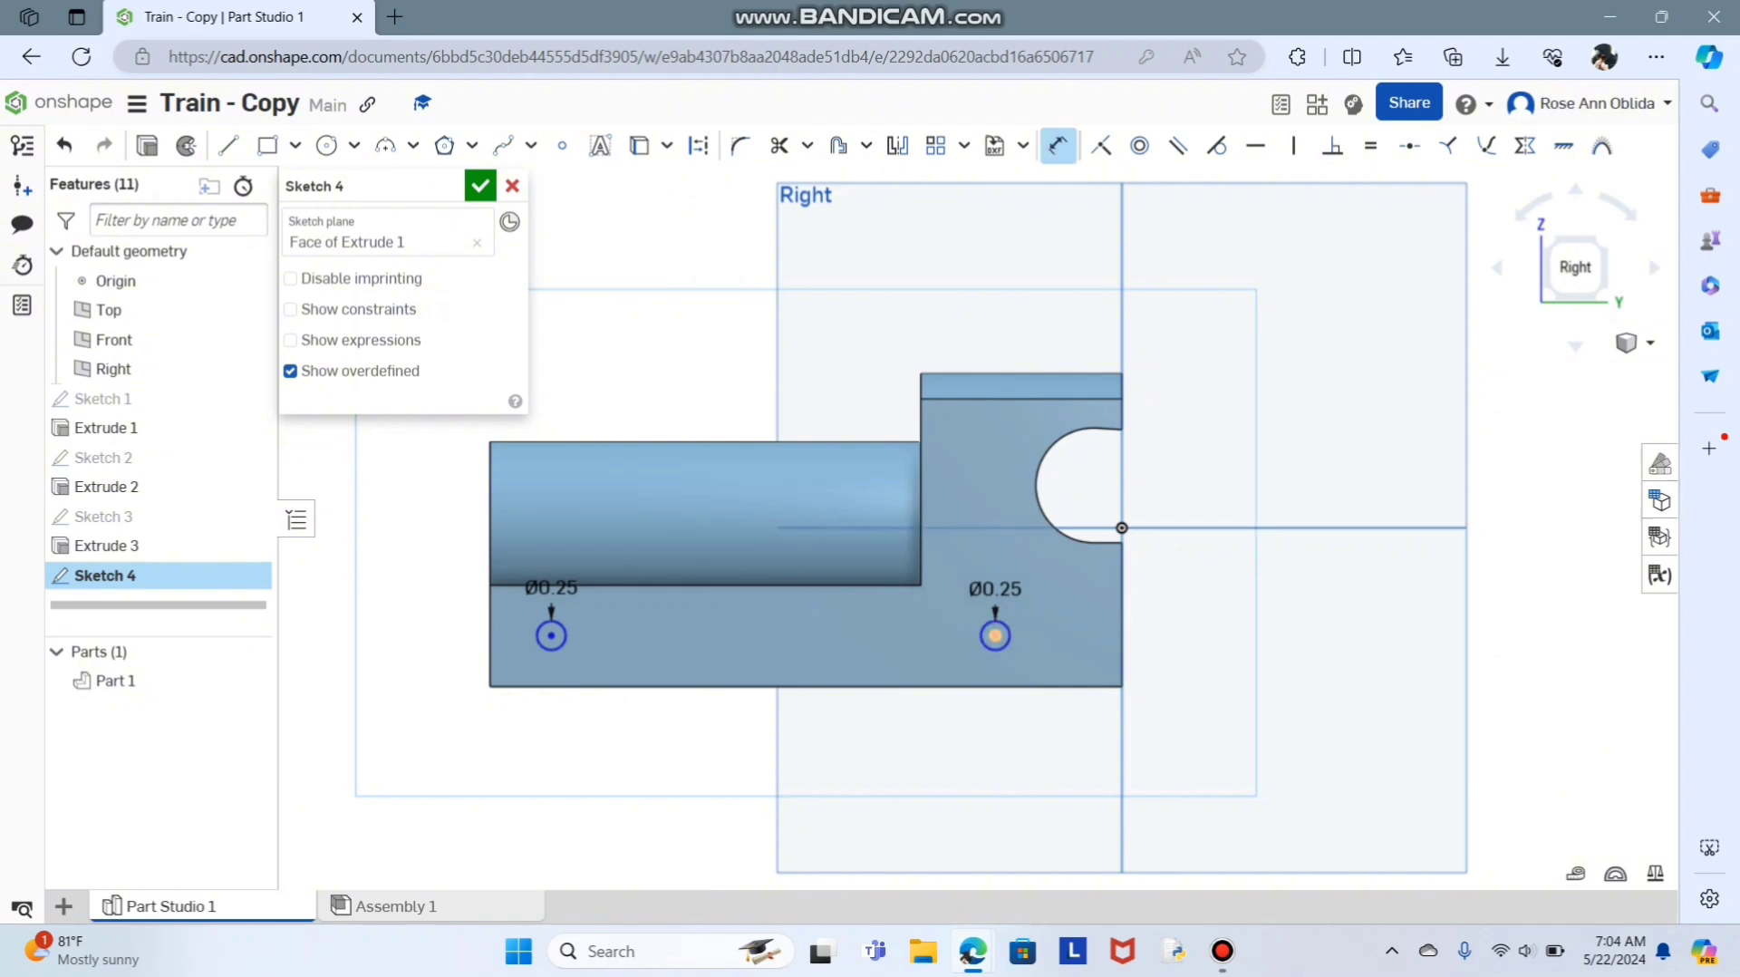
pyautogui.click(996, 635)
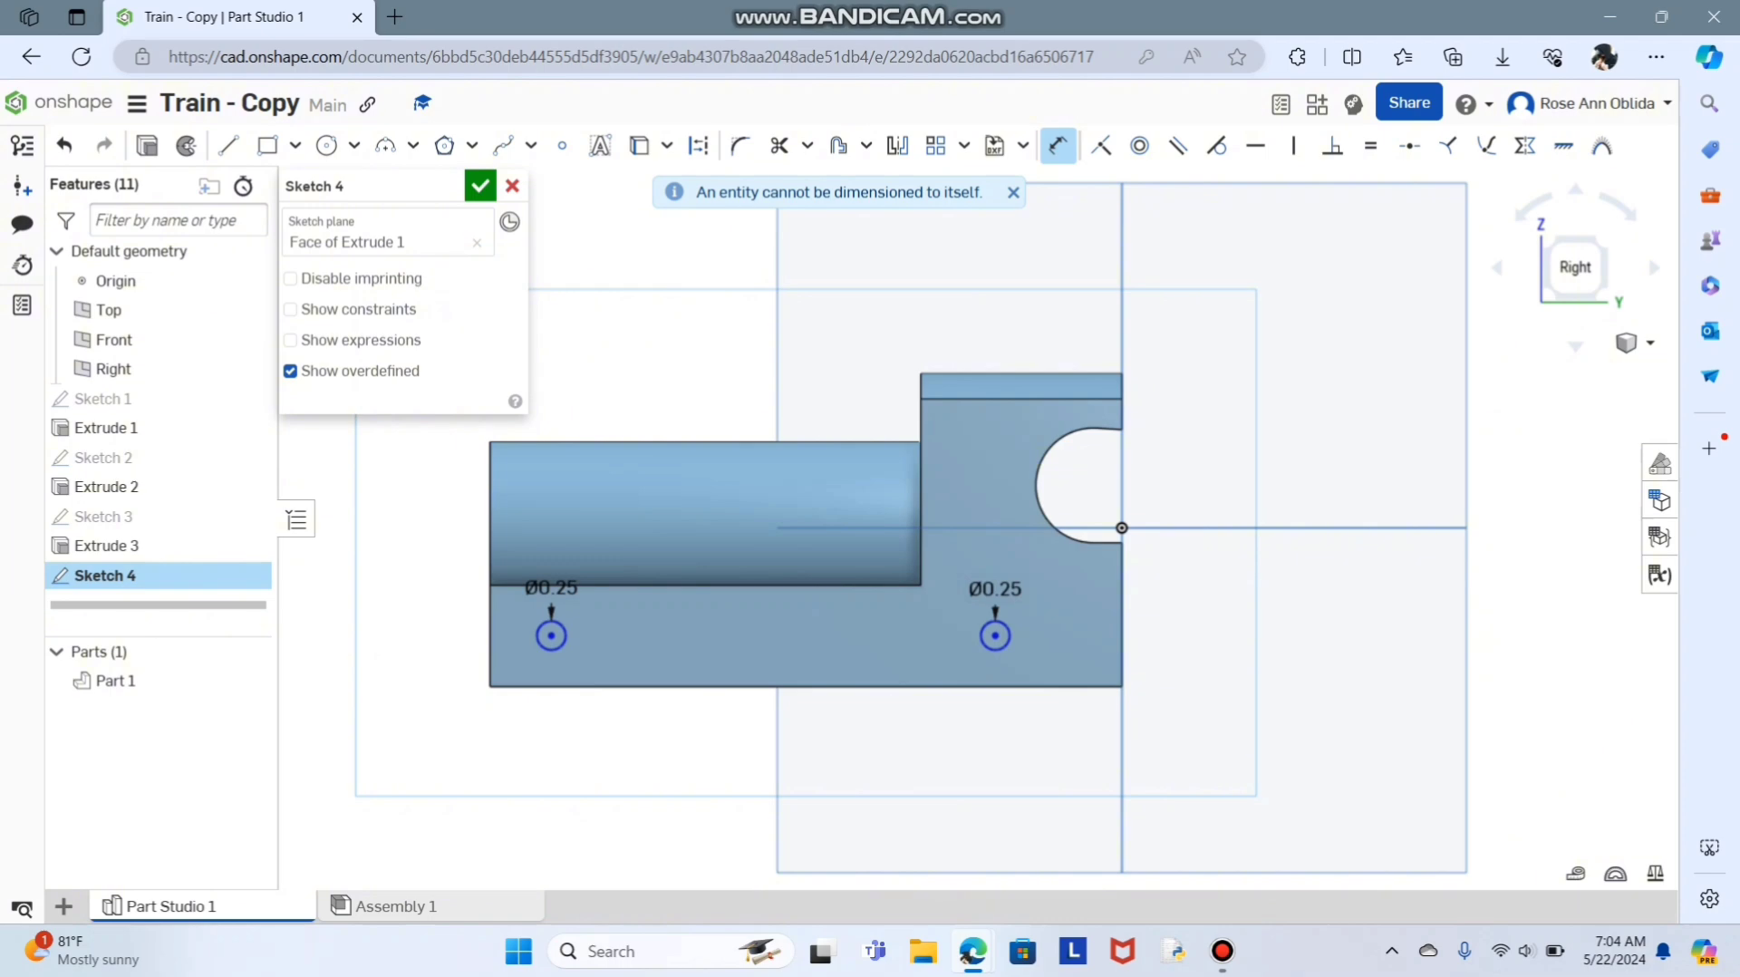
pyautogui.click(1058, 145)
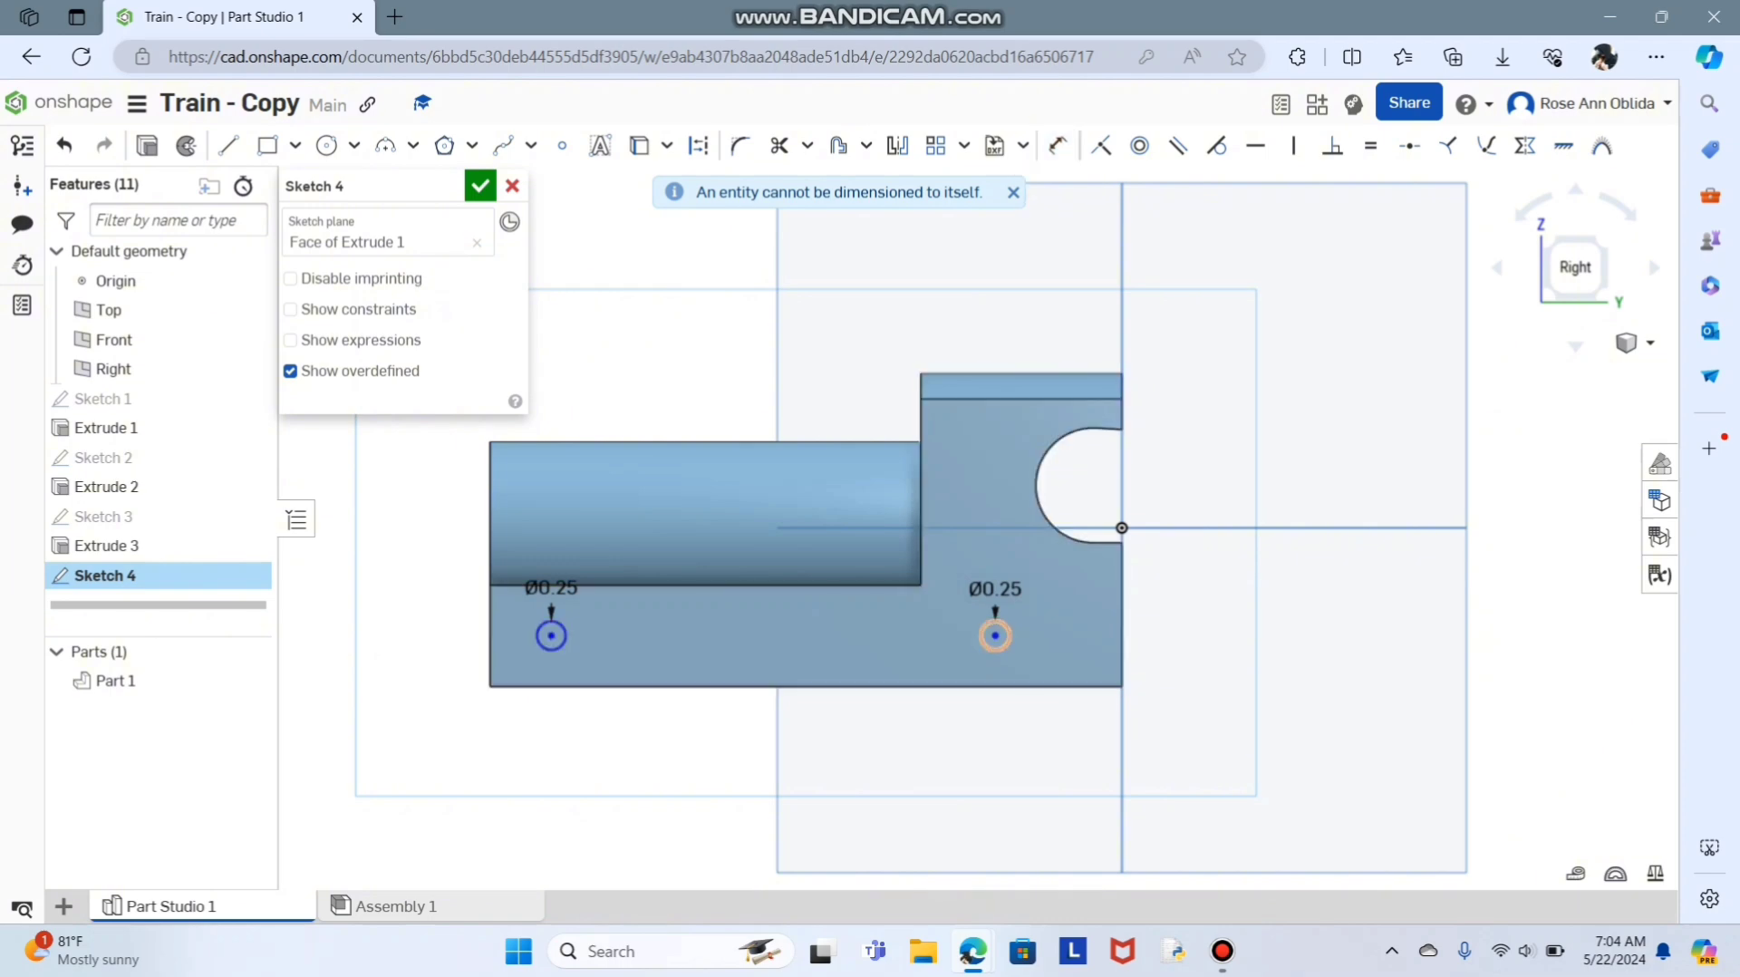
pyautogui.press('d')
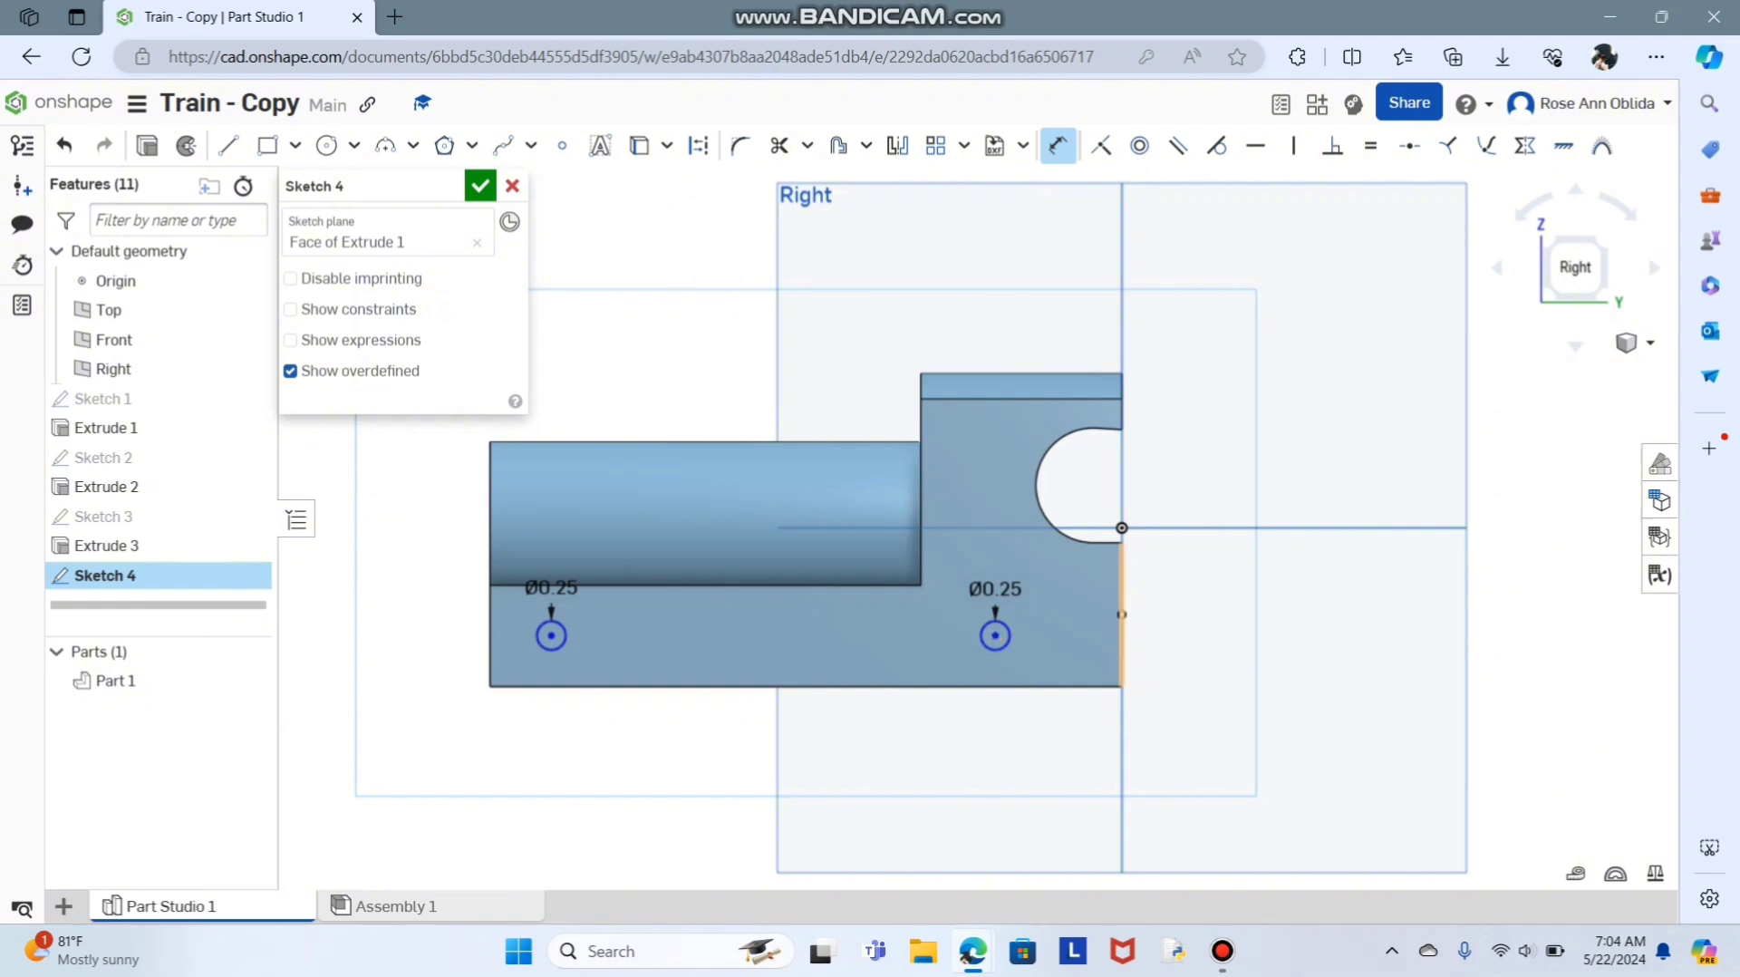
pyautogui.click(1122, 614)
pyautogui.click(1056, 720)
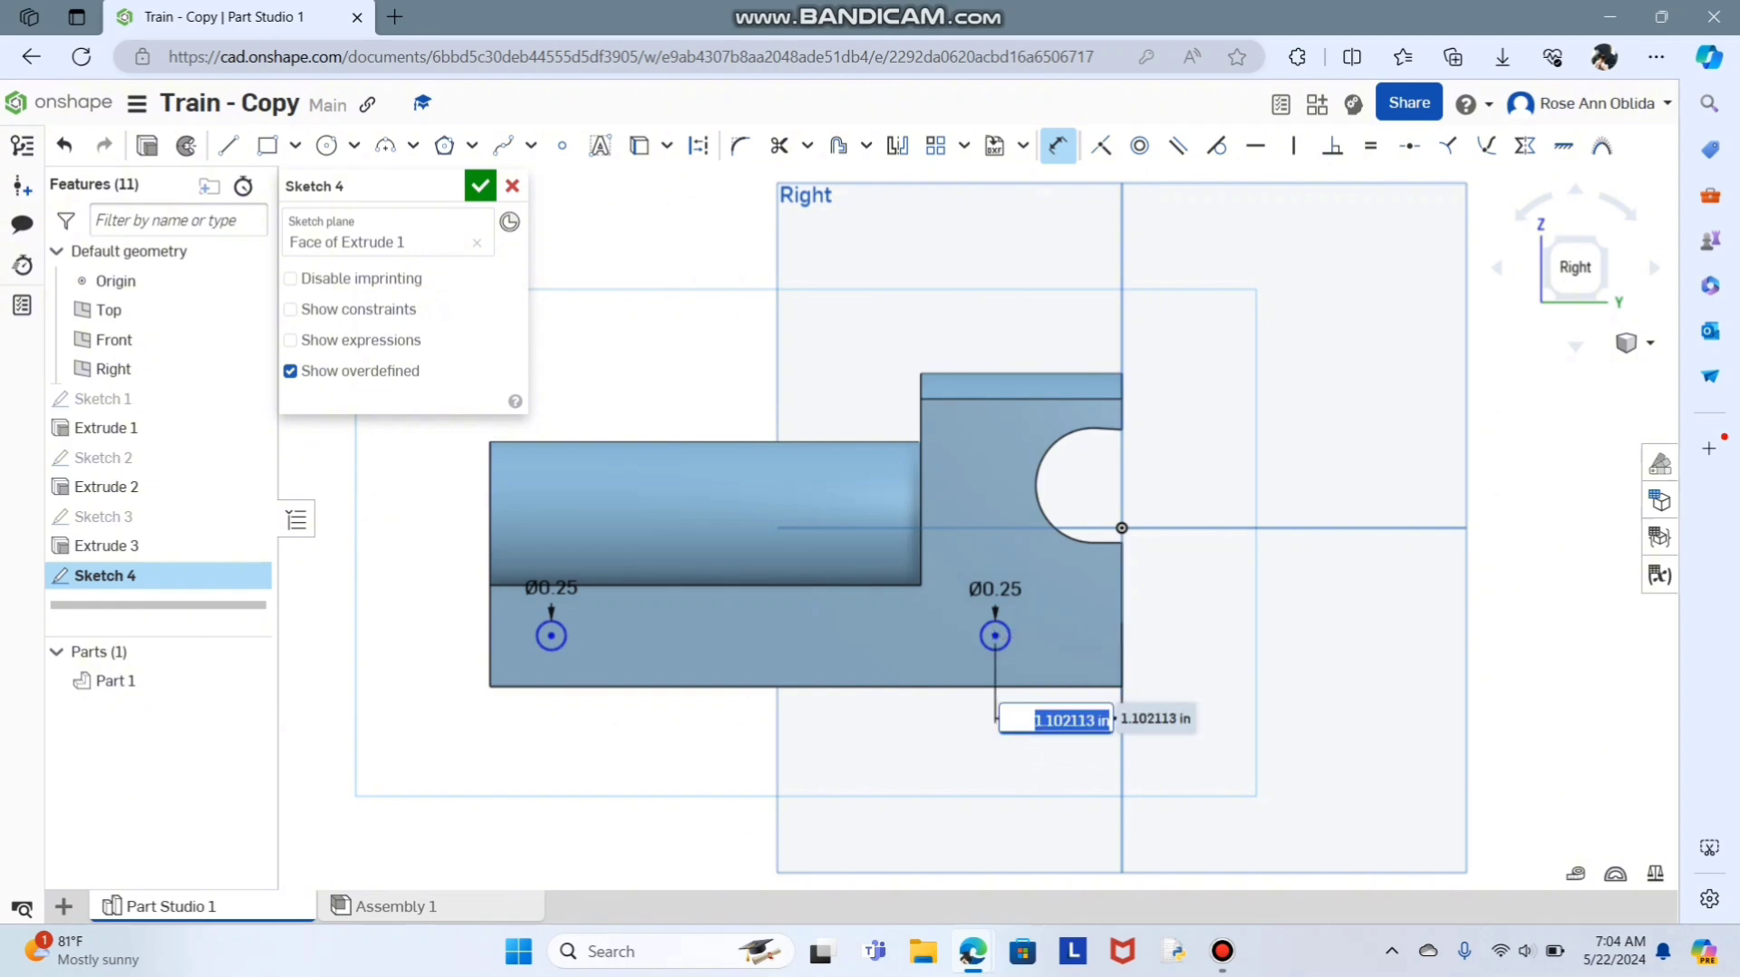
pyautogui.press('BackSpace')
pyautogui.press('Return')
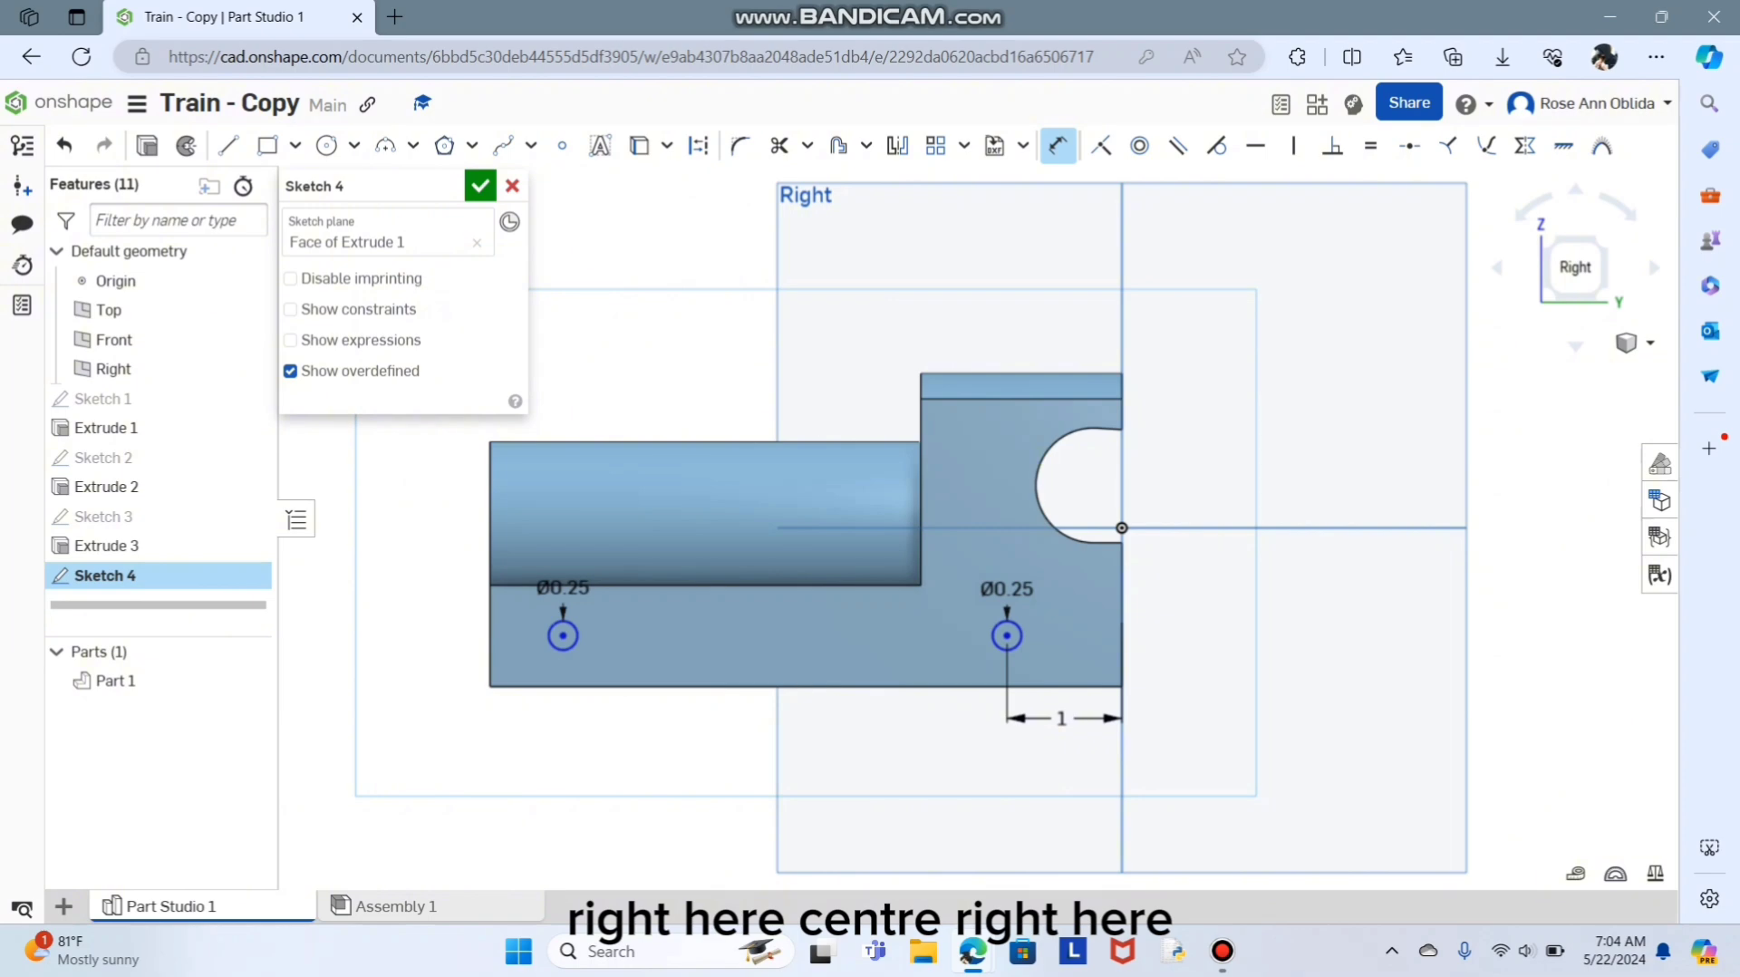
pyautogui.click(563, 636)
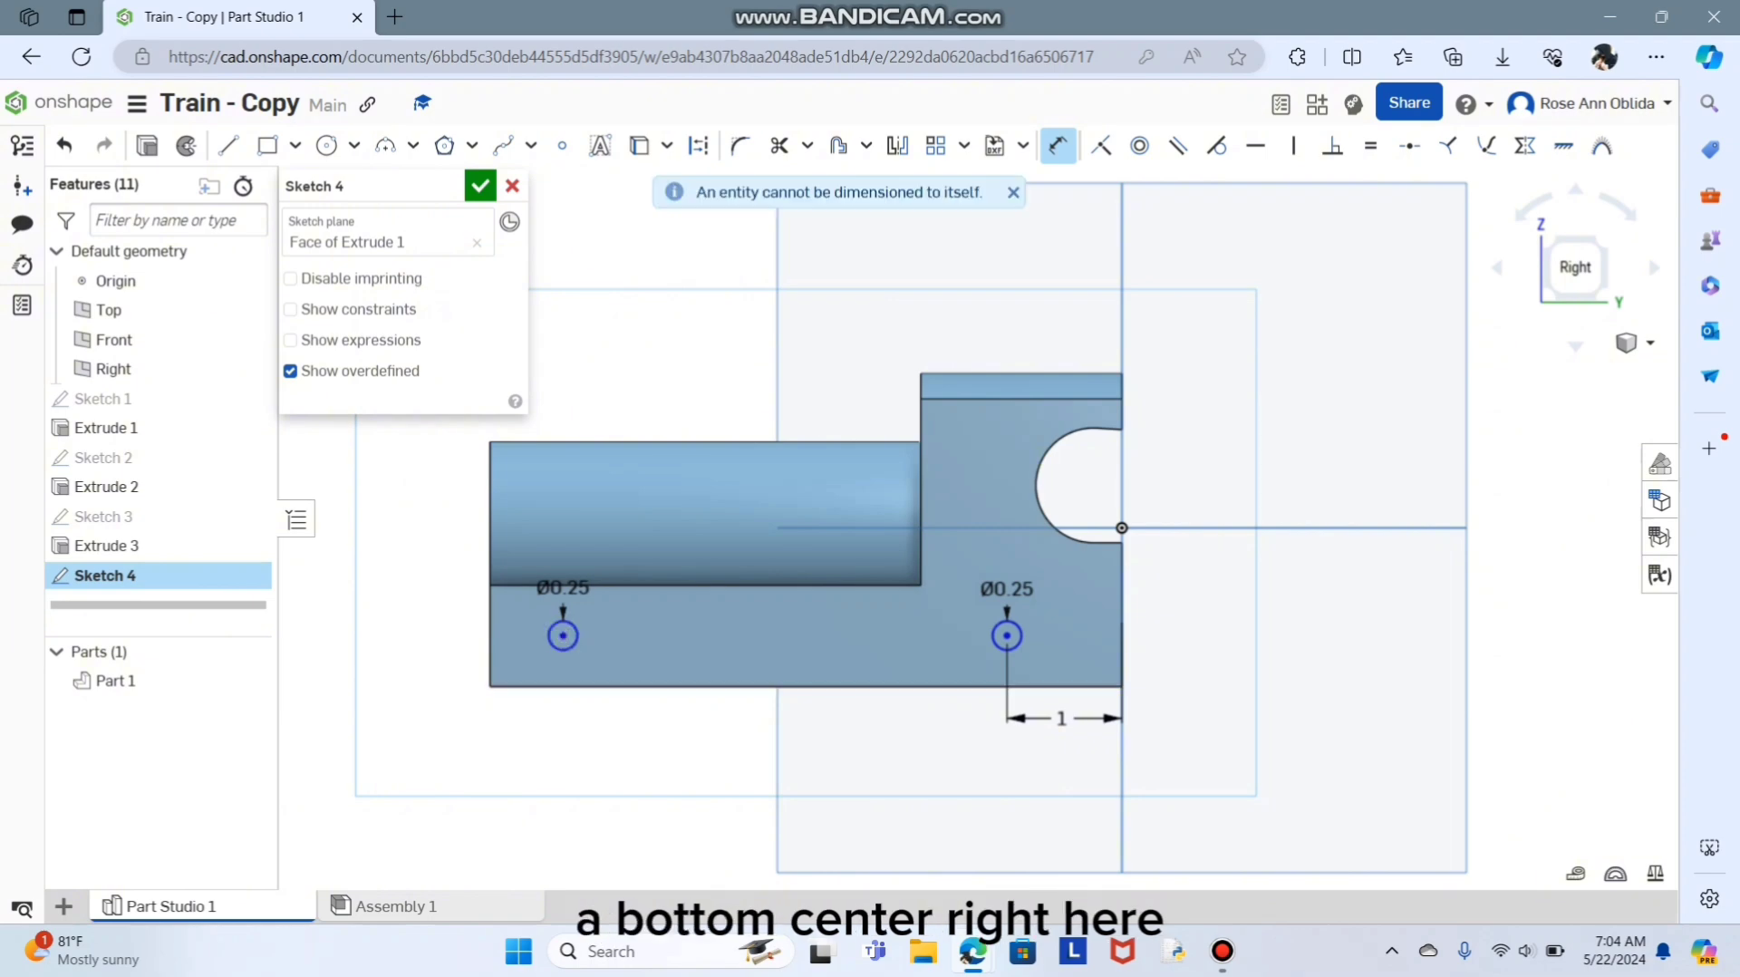
pyautogui.click(571, 686)
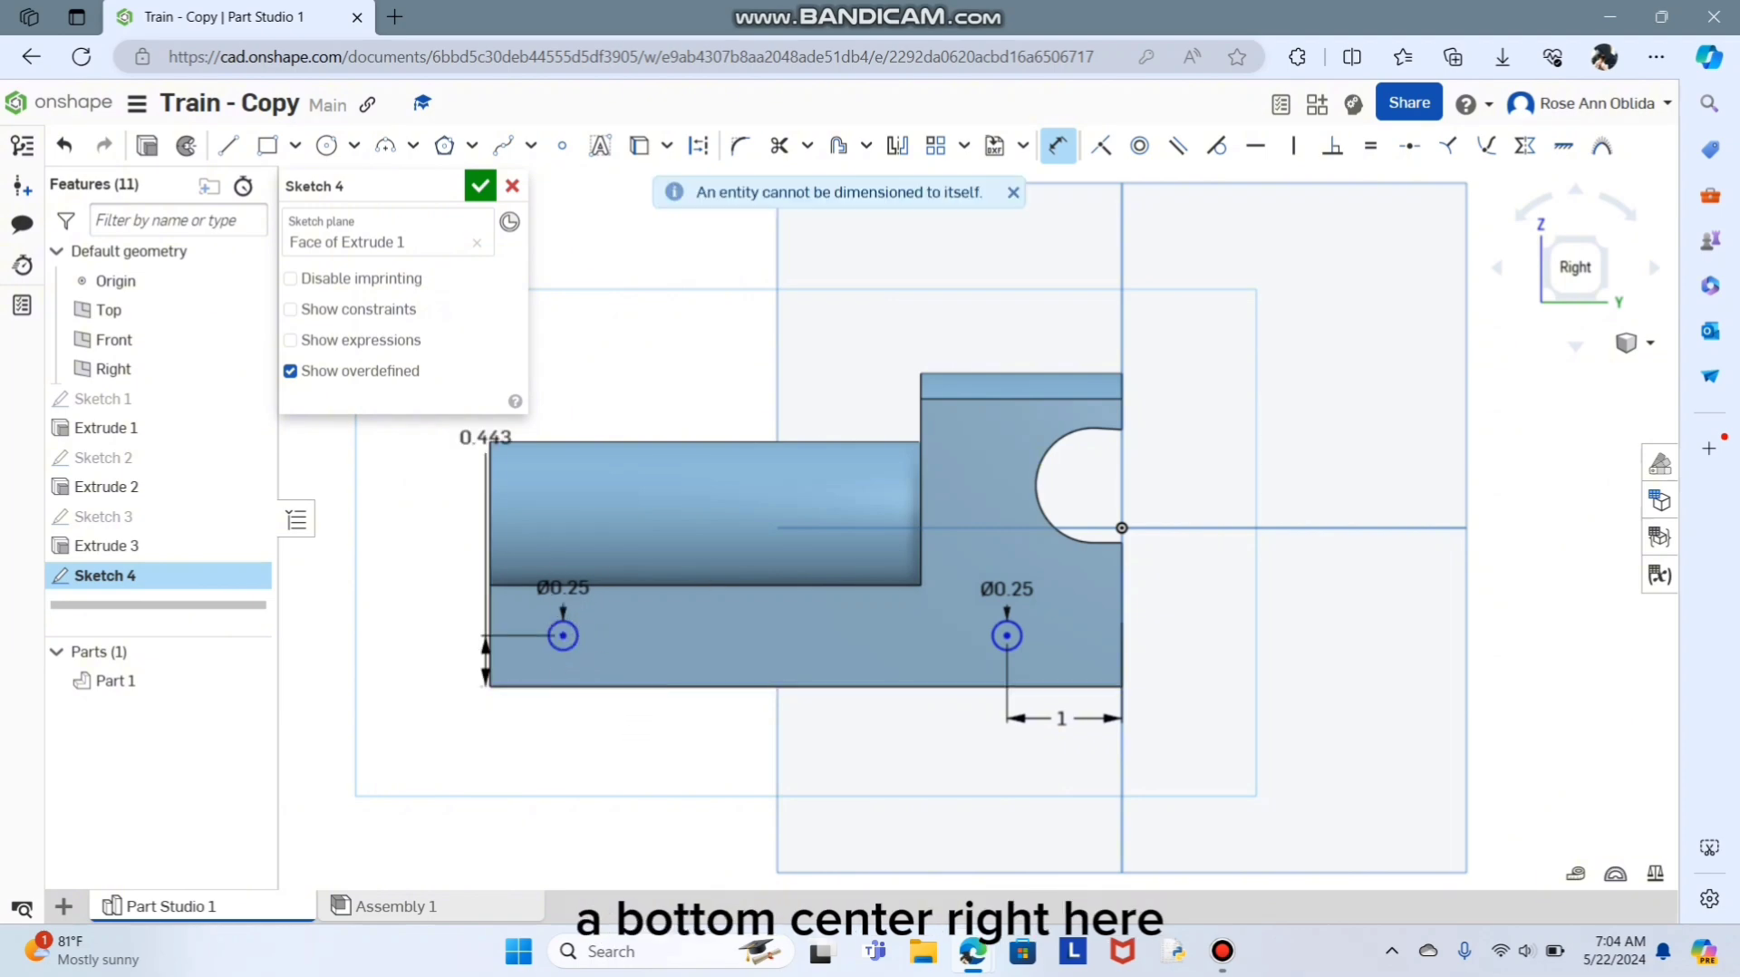
pyautogui.click(1057, 145)
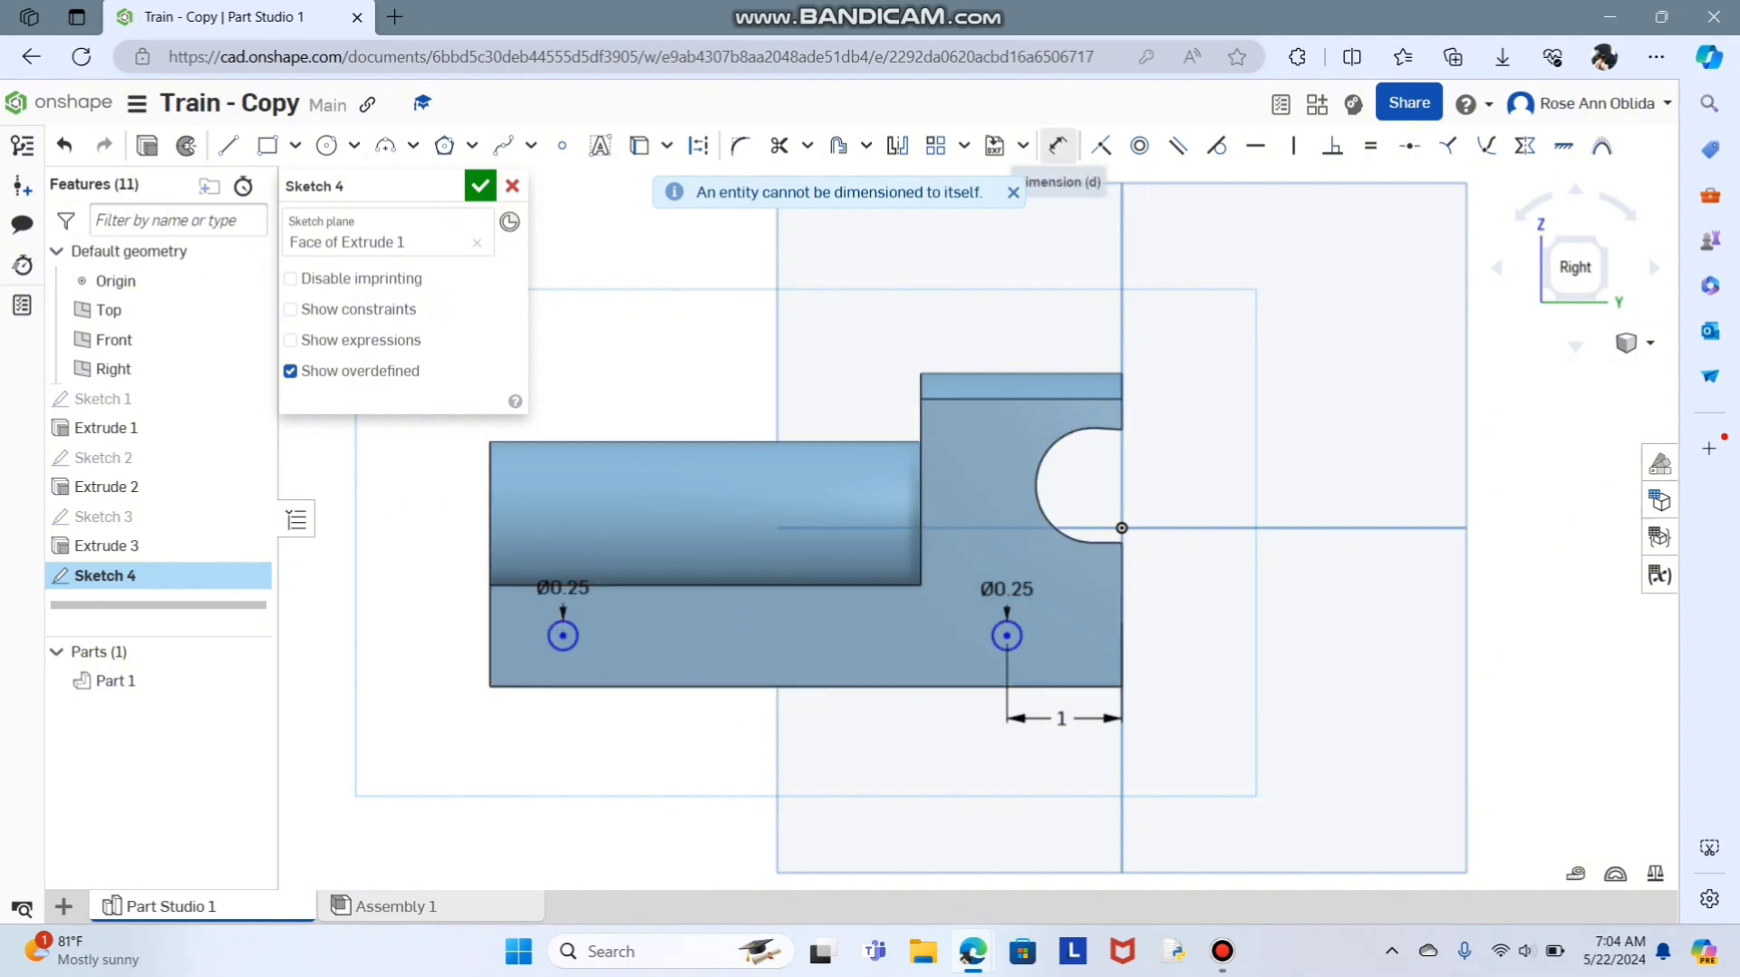
pyautogui.click(1057, 145)
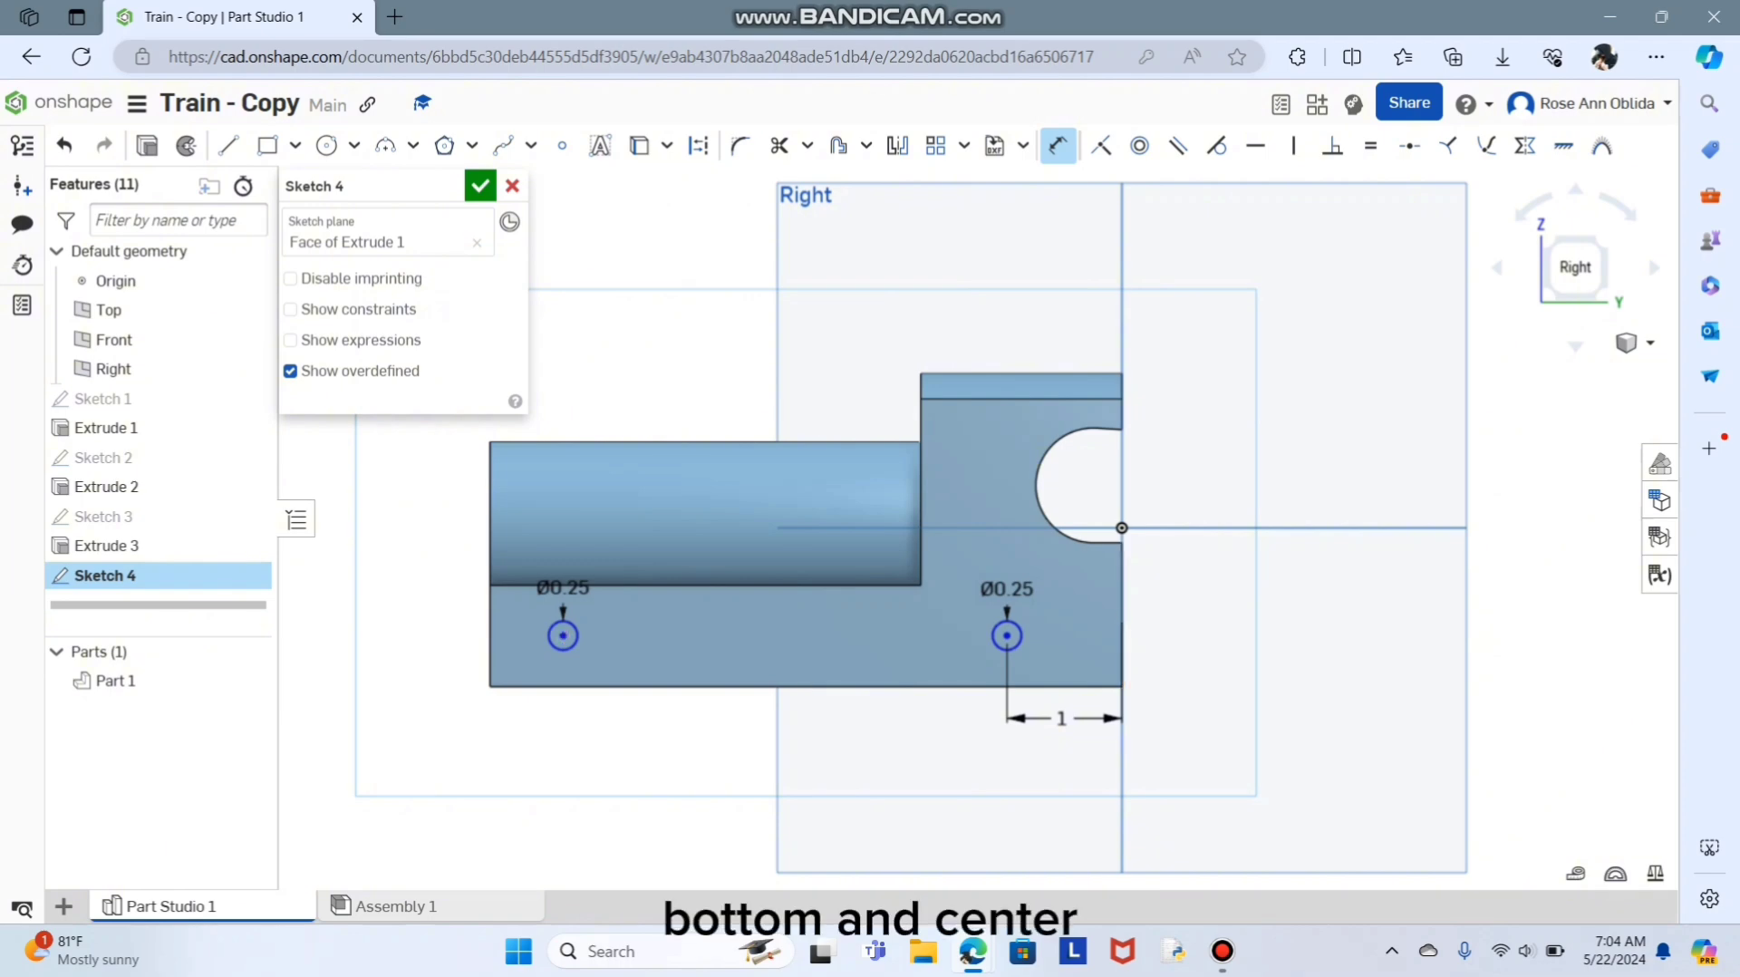
pyautogui.click(562, 636)
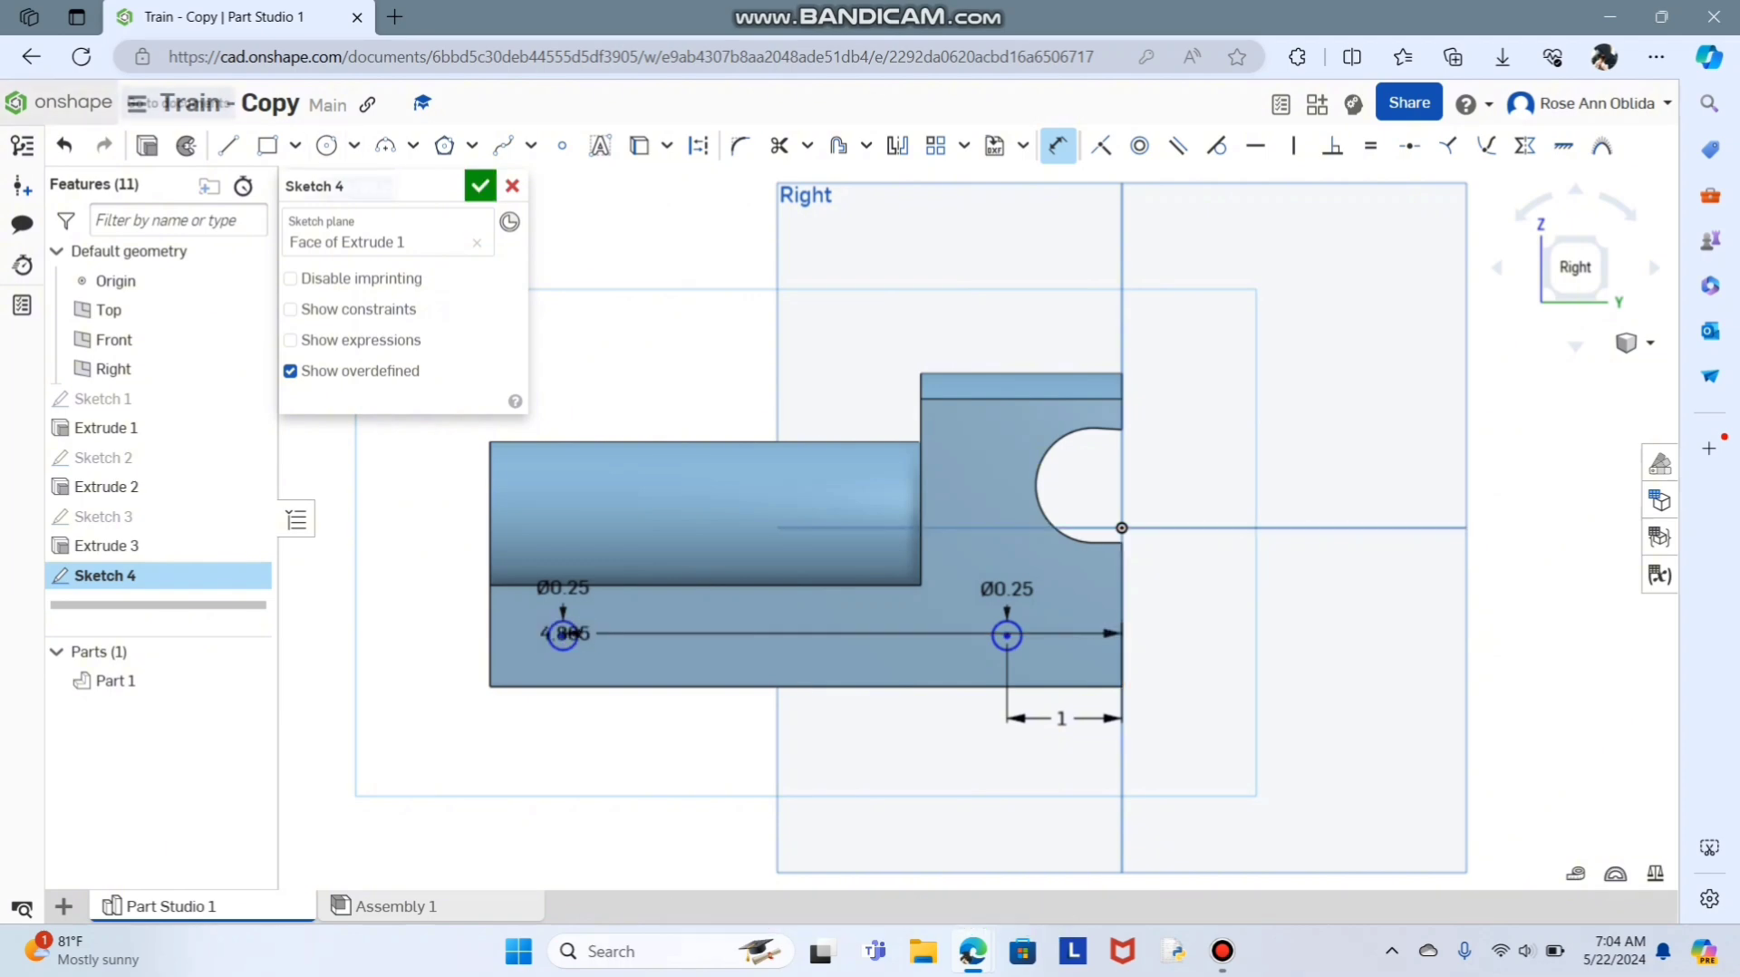
pyautogui.click(65, 145)
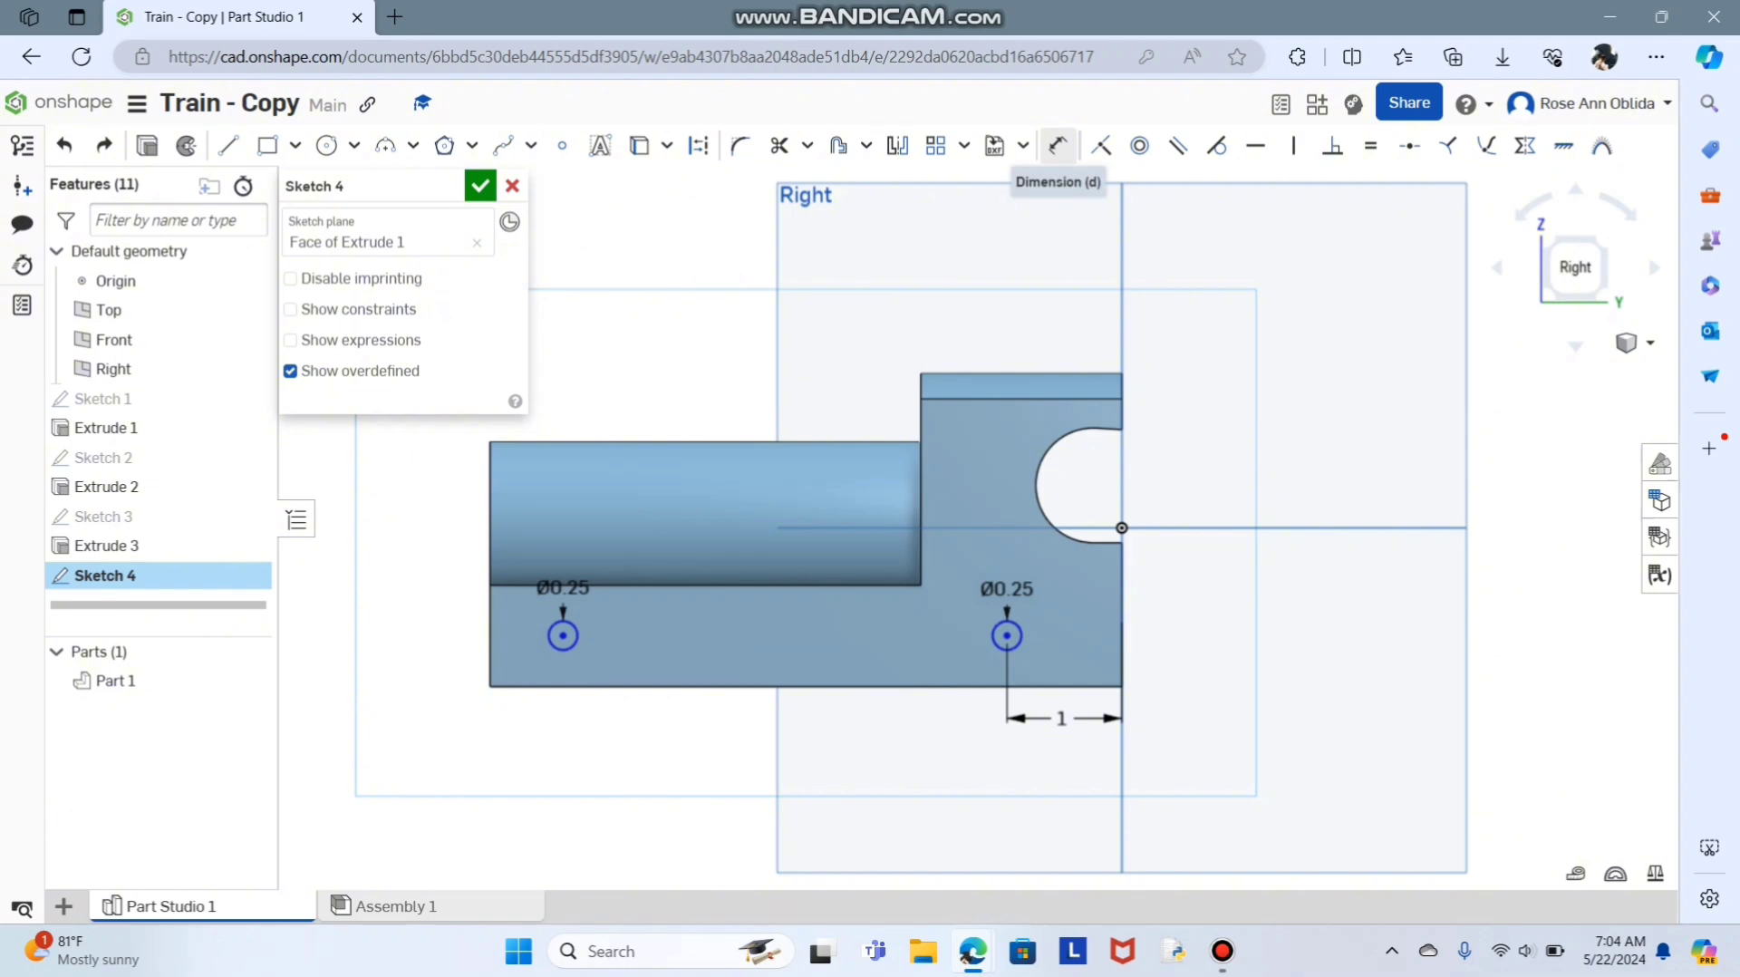
# Dimension the horizontal distance from the front circle's center to the body's back edge at 4.5 inches.
pyautogui.click(1058, 145)
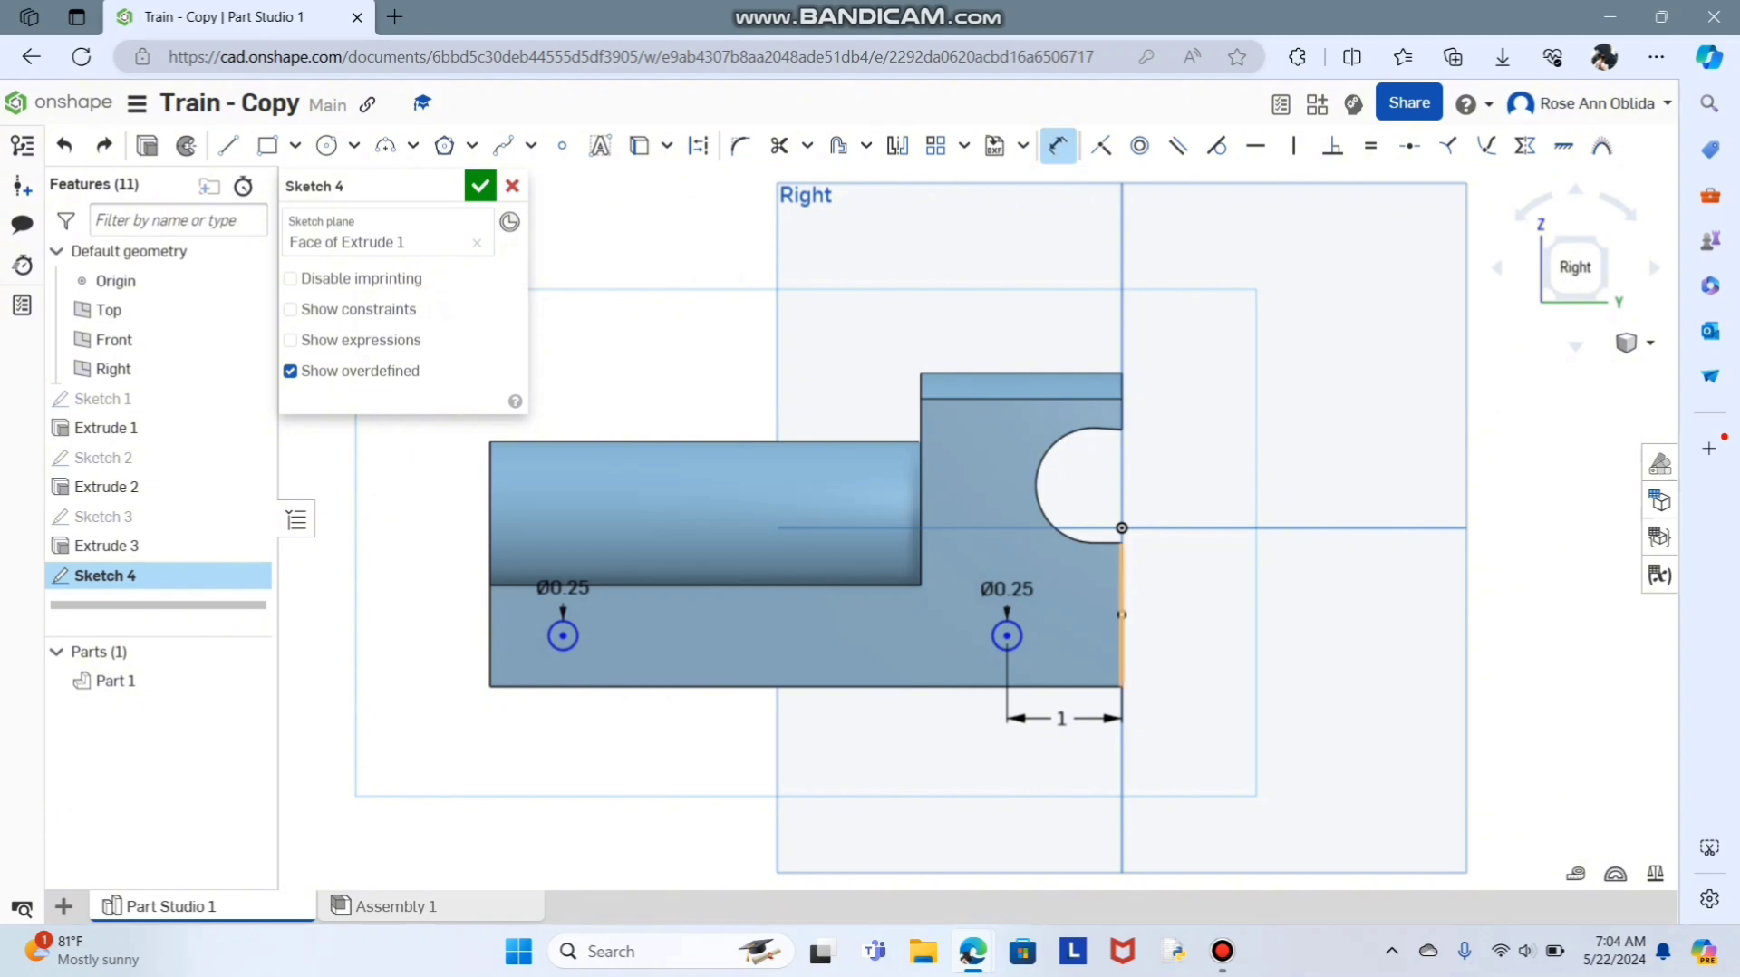
pyautogui.click(1122, 634)
pyautogui.click(563, 636)
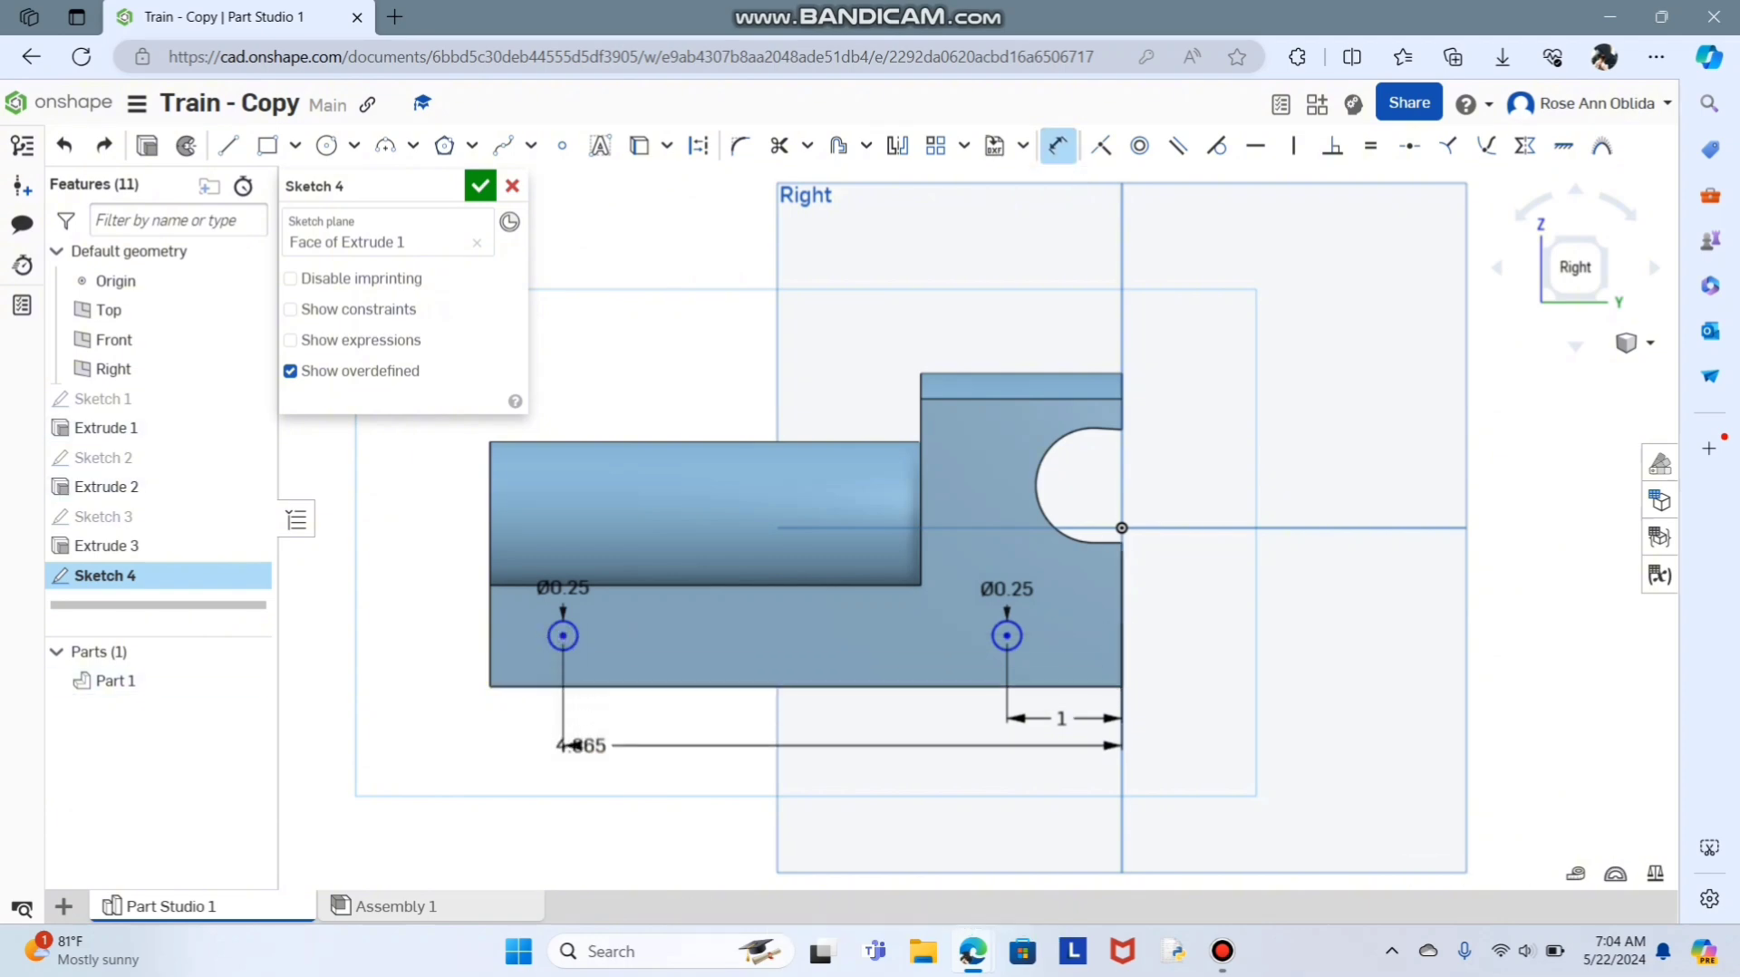
pyautogui.click(634, 721)
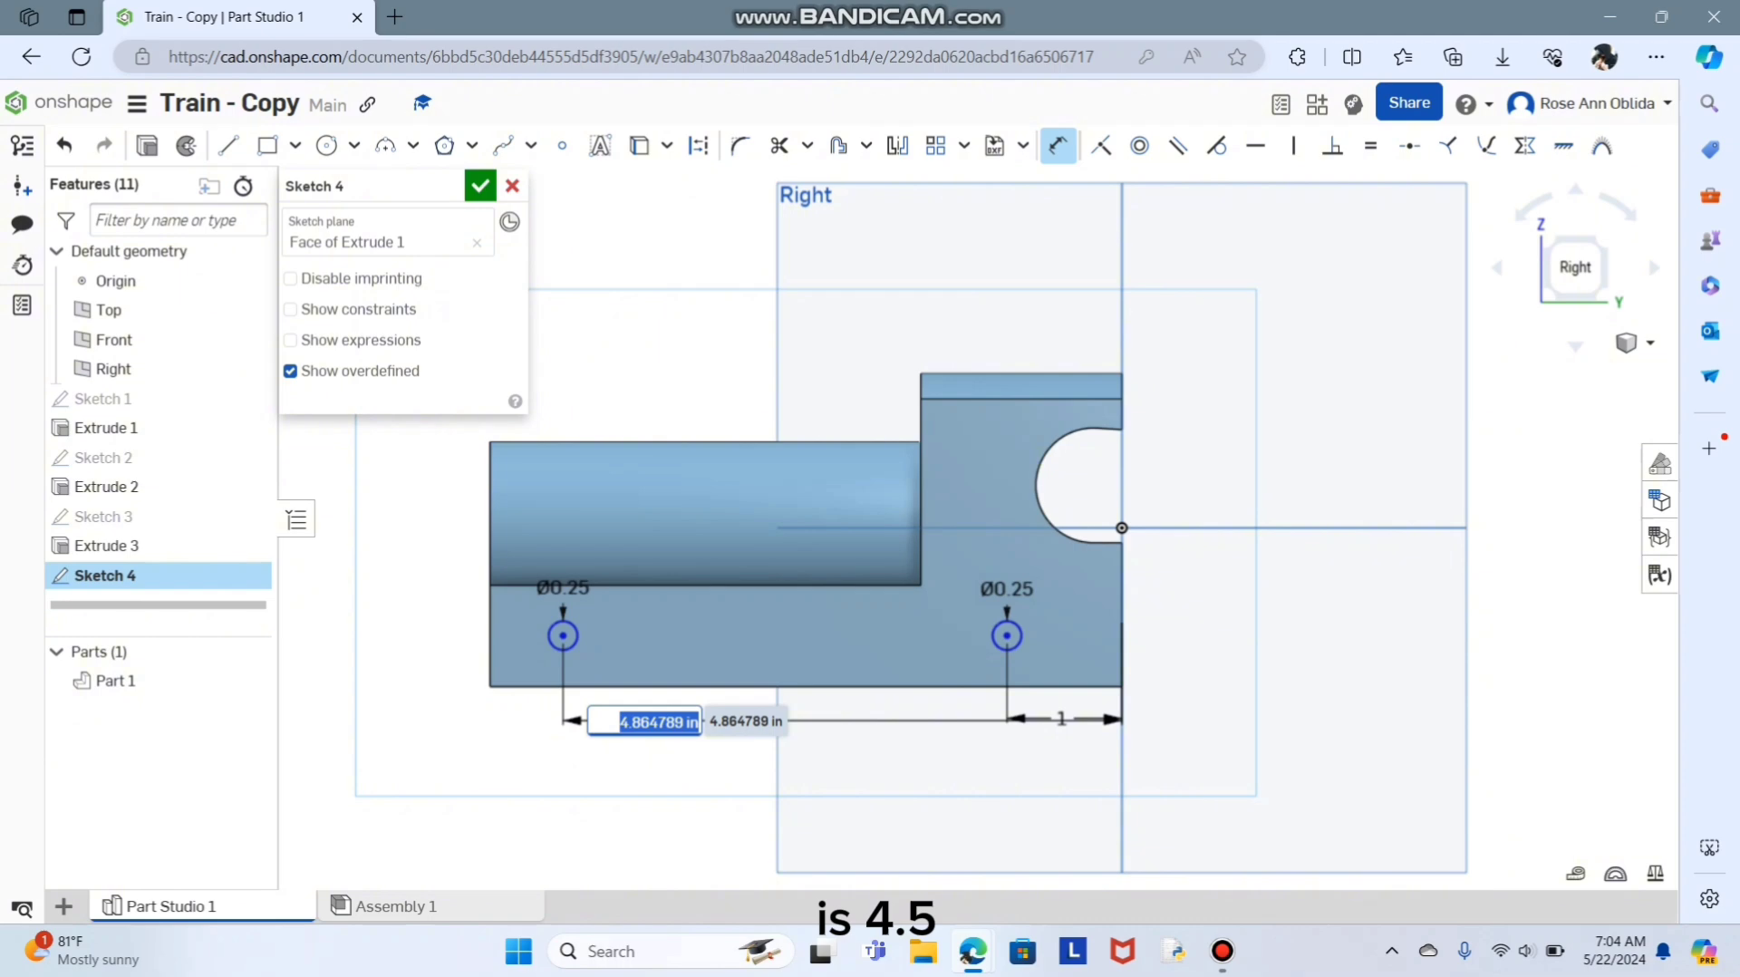
pyautogui.press('BackSpace')
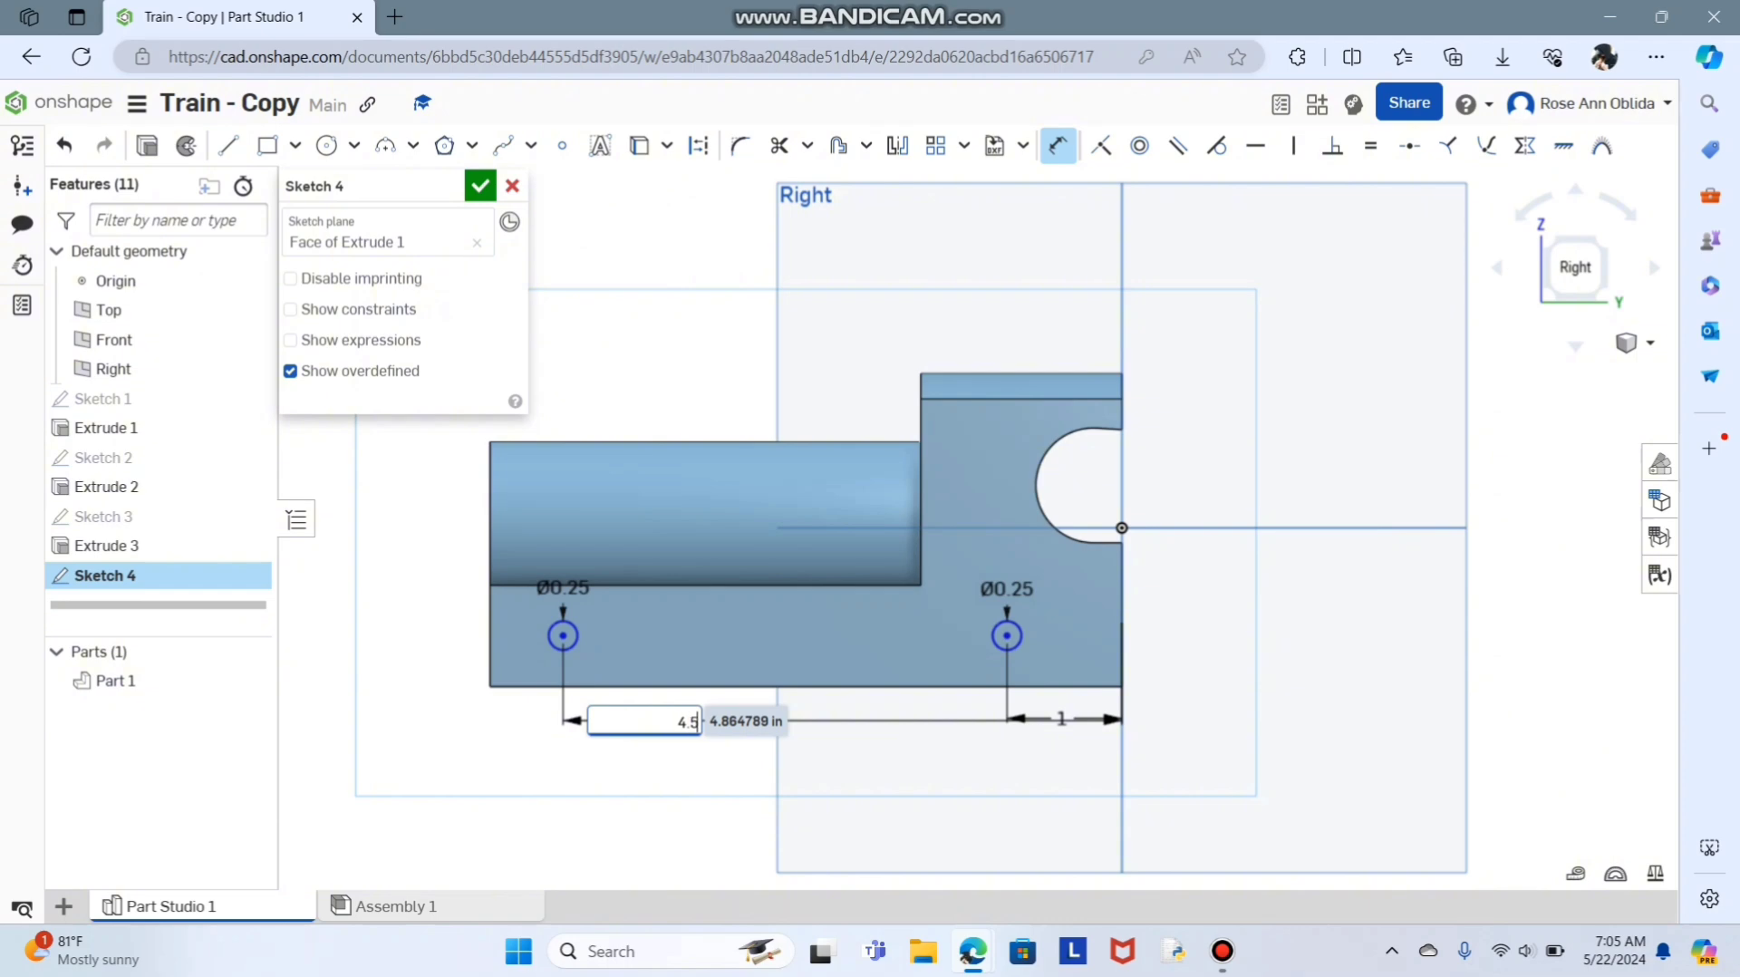
pyautogui.press('Return')
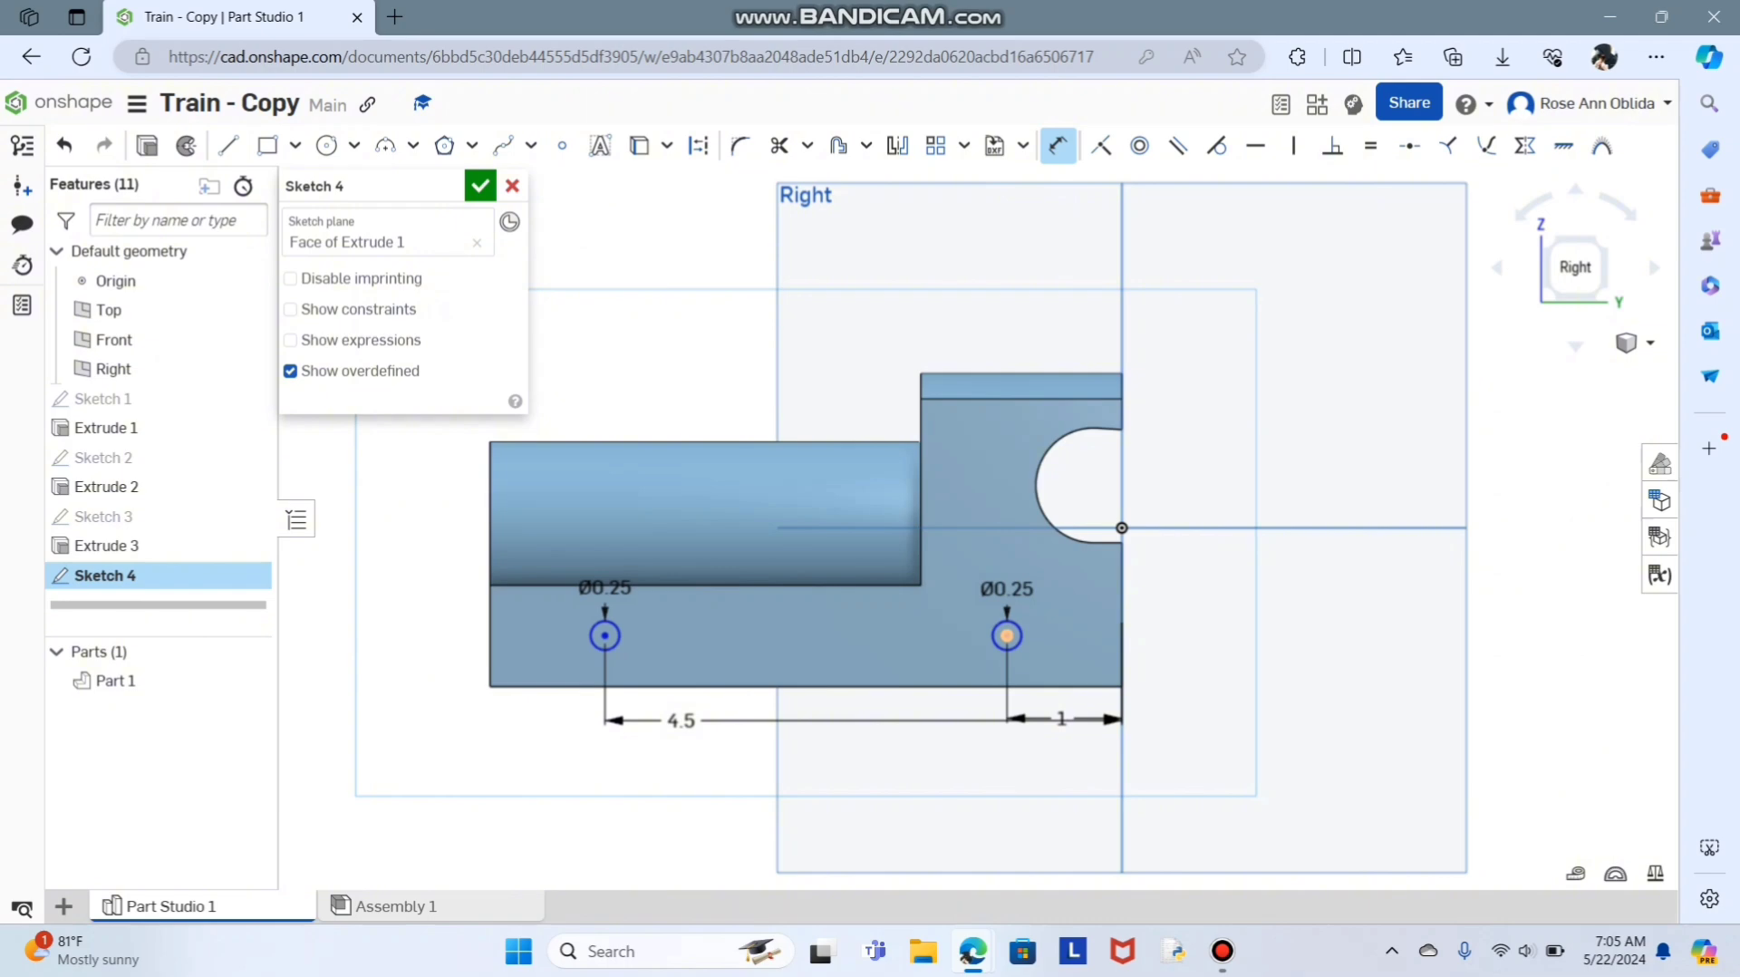
# Dimension the rear circle's center 0.5 inch above the base's bottom edge.
pyautogui.click(1006, 636)
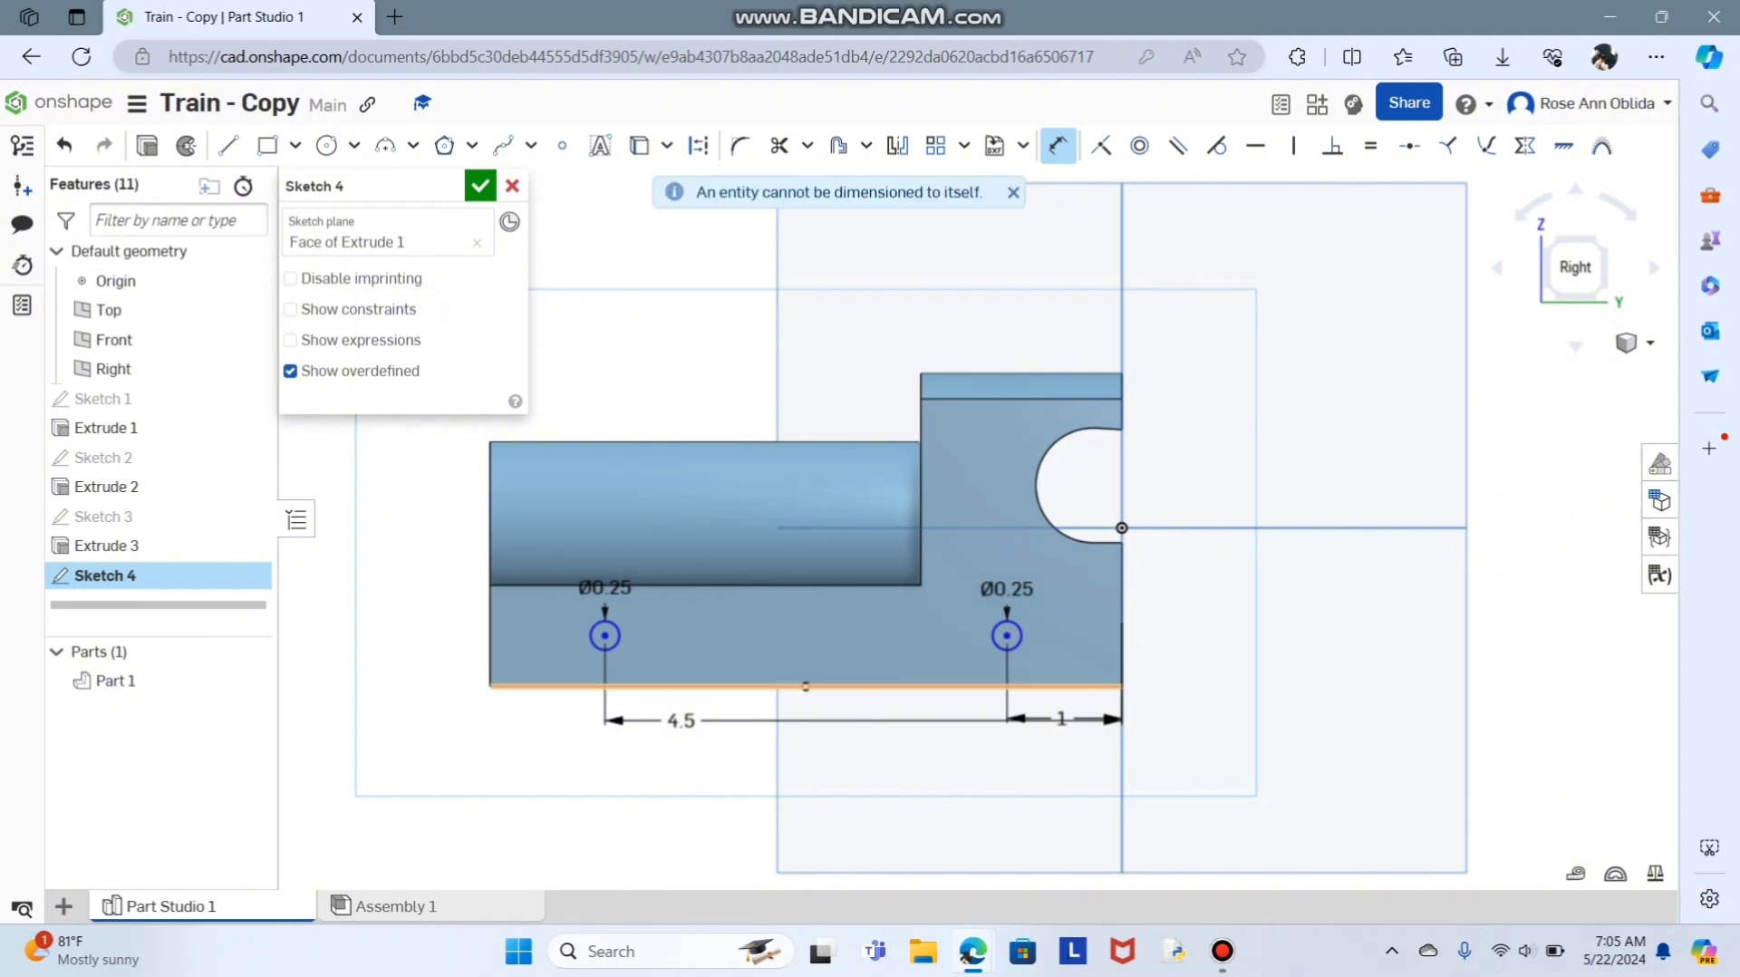
pyautogui.click(1108, 686)
pyautogui.click(1171, 671)
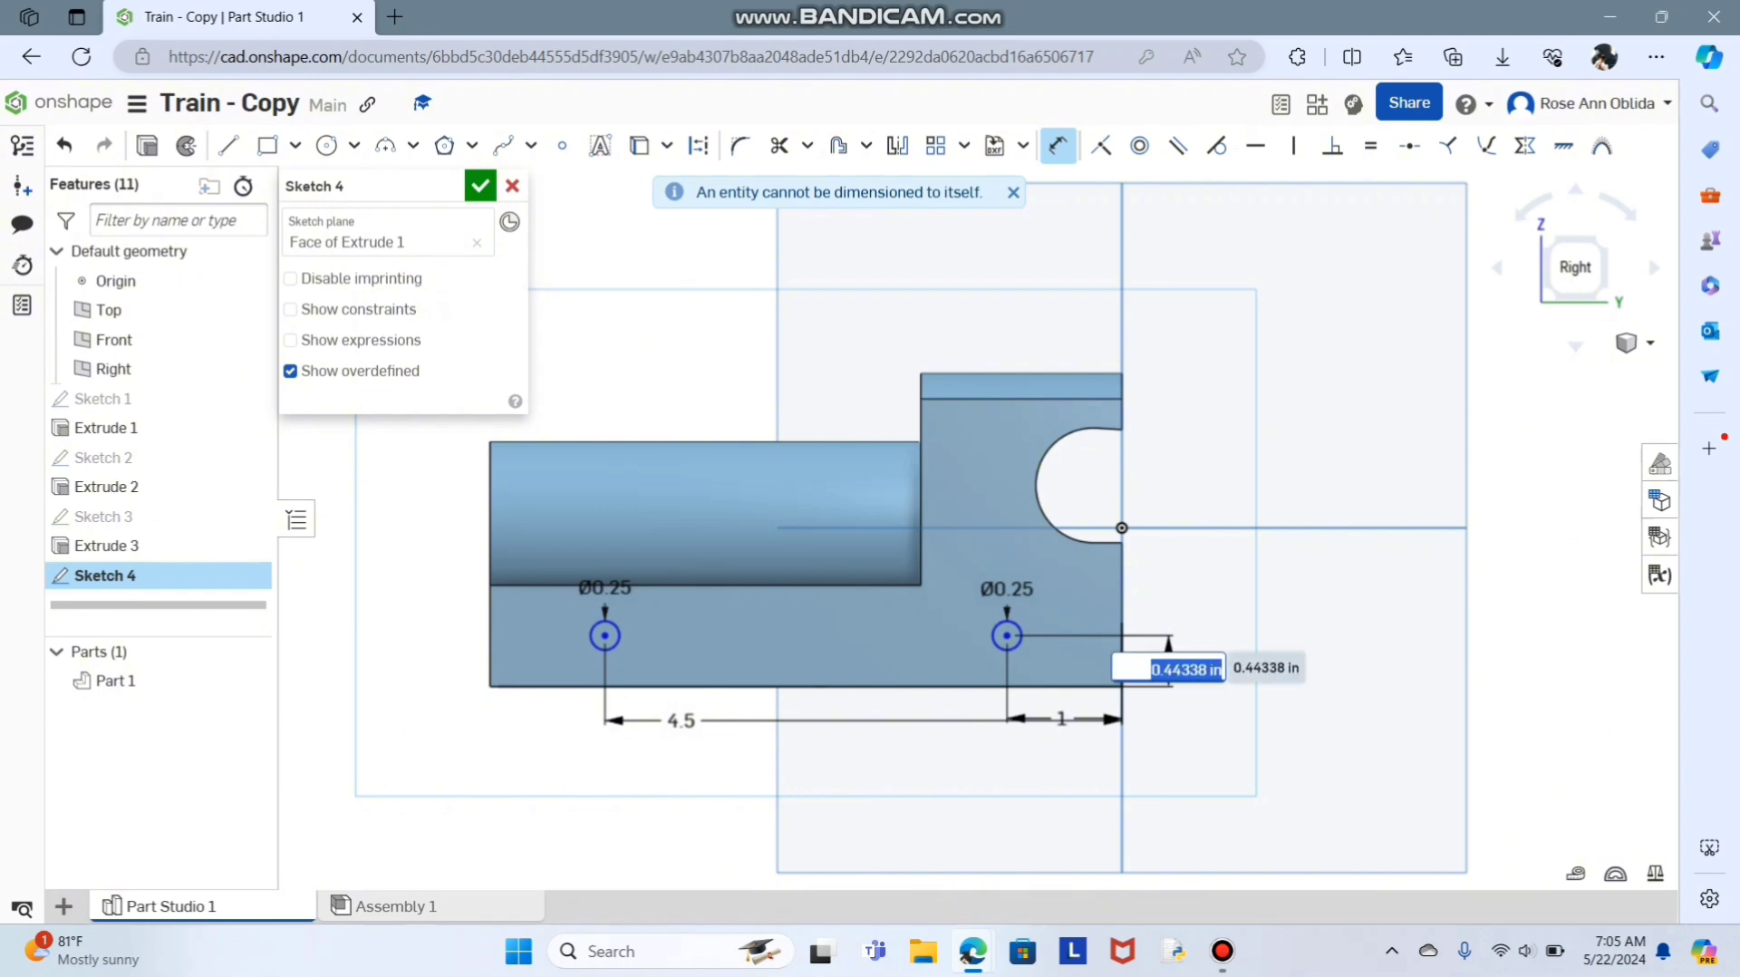
pyautogui.press('BackSpace')
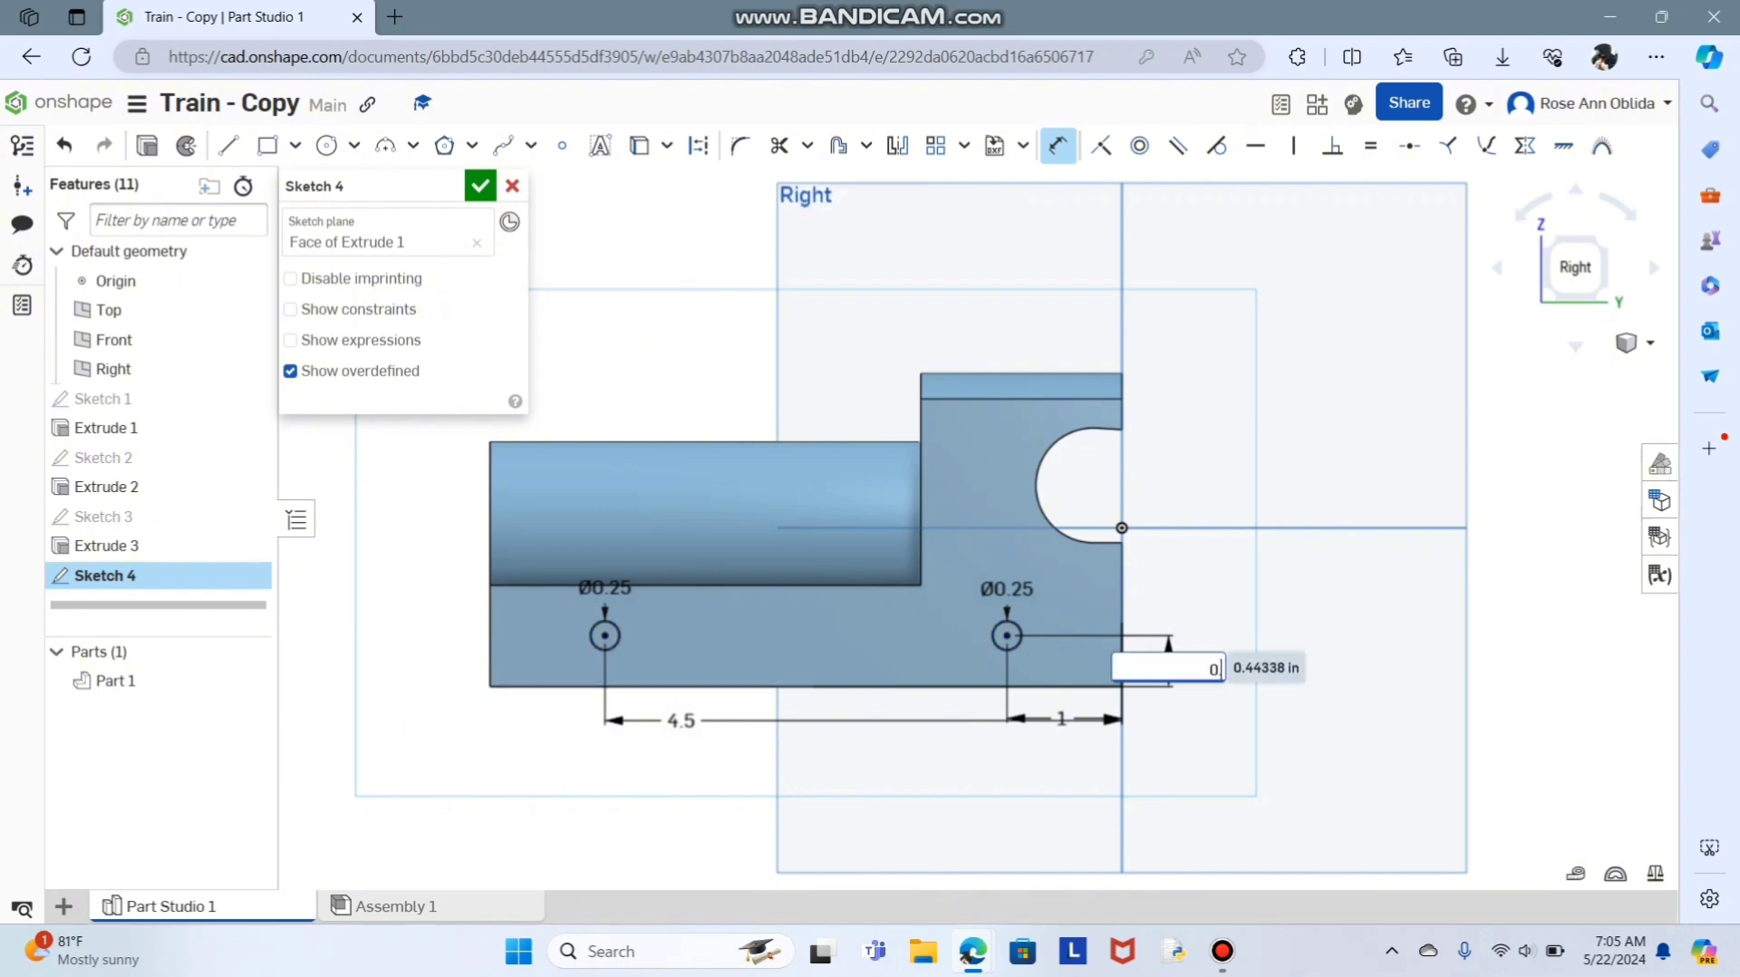
pyautogui.press('Return')
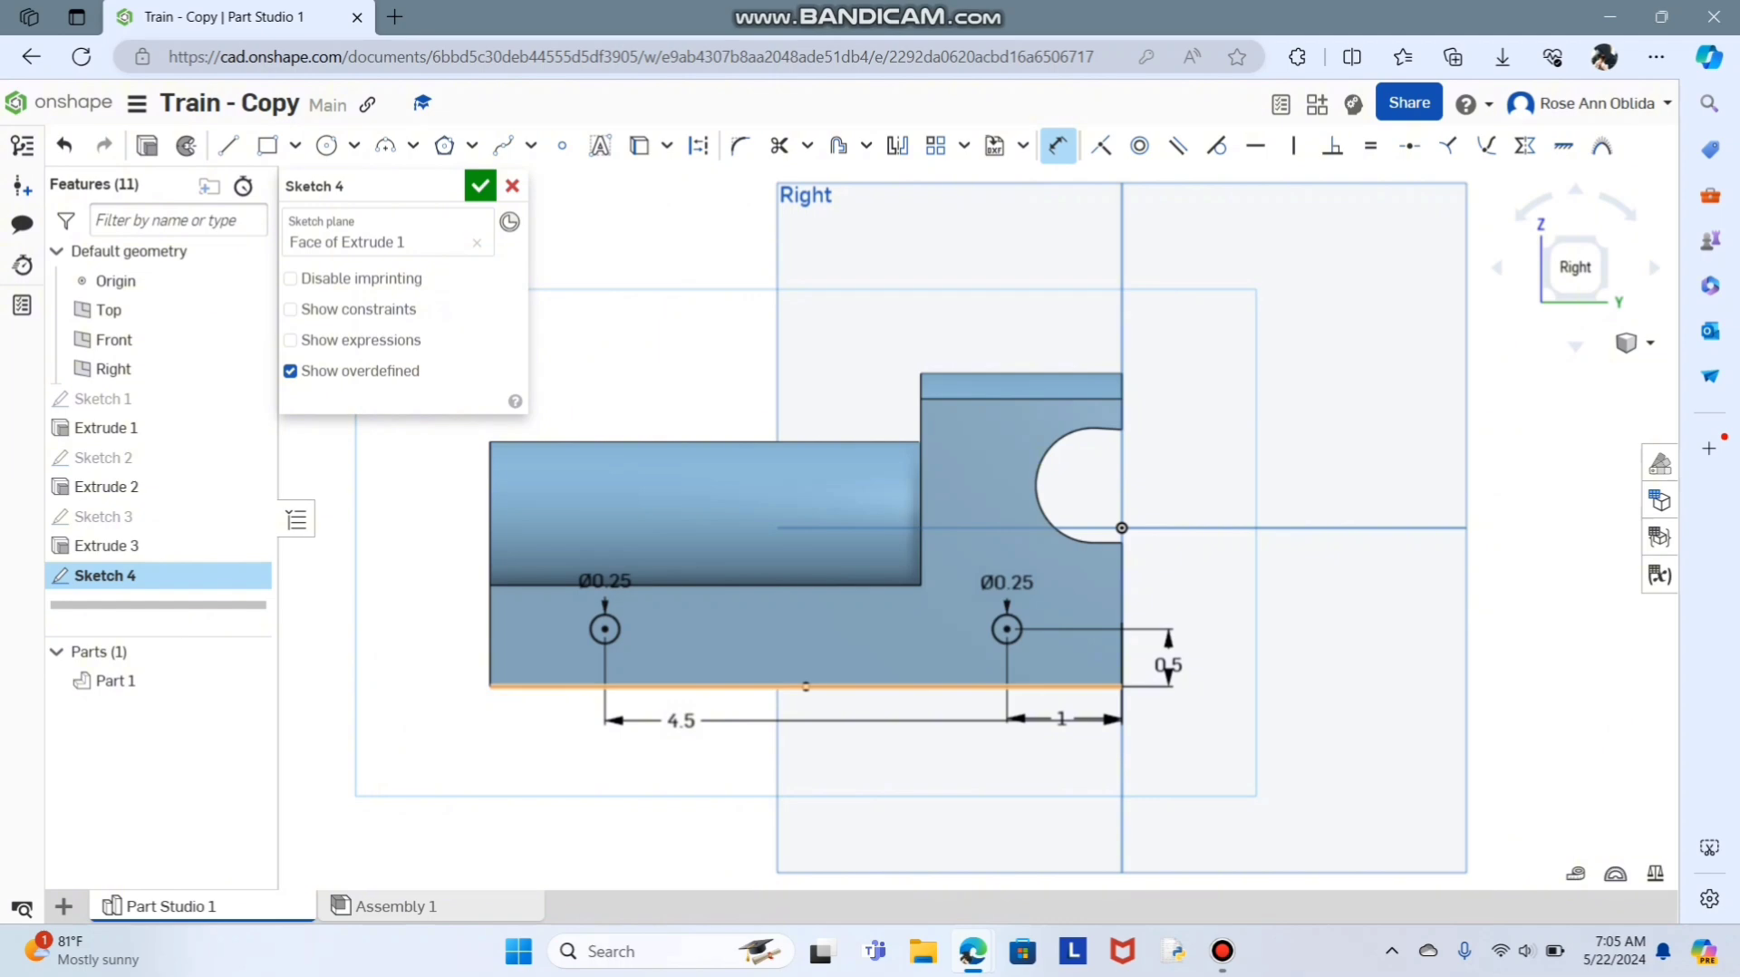
# Add a 0.5-inch vertical dimension from the front circle's center to the base's bottom edge and finish the sketch.
pyautogui.click(580, 686)
pyautogui.click(453, 658)
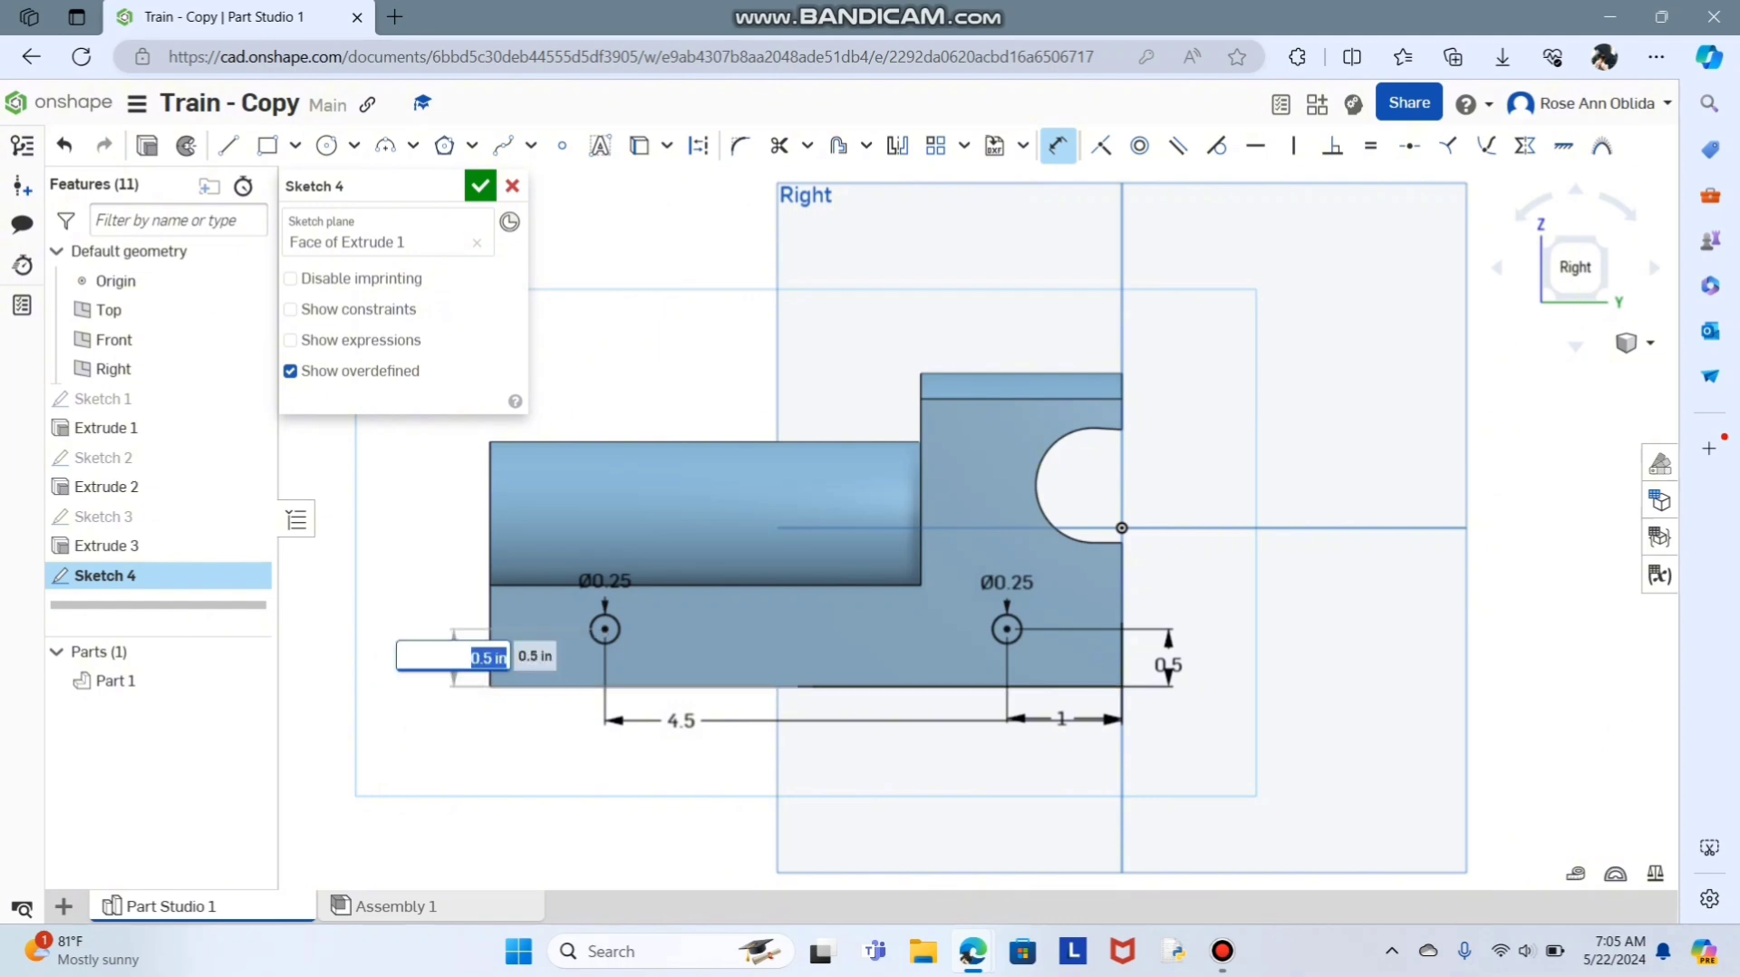
pyautogui.write('0')
pyautogui.press('Return')
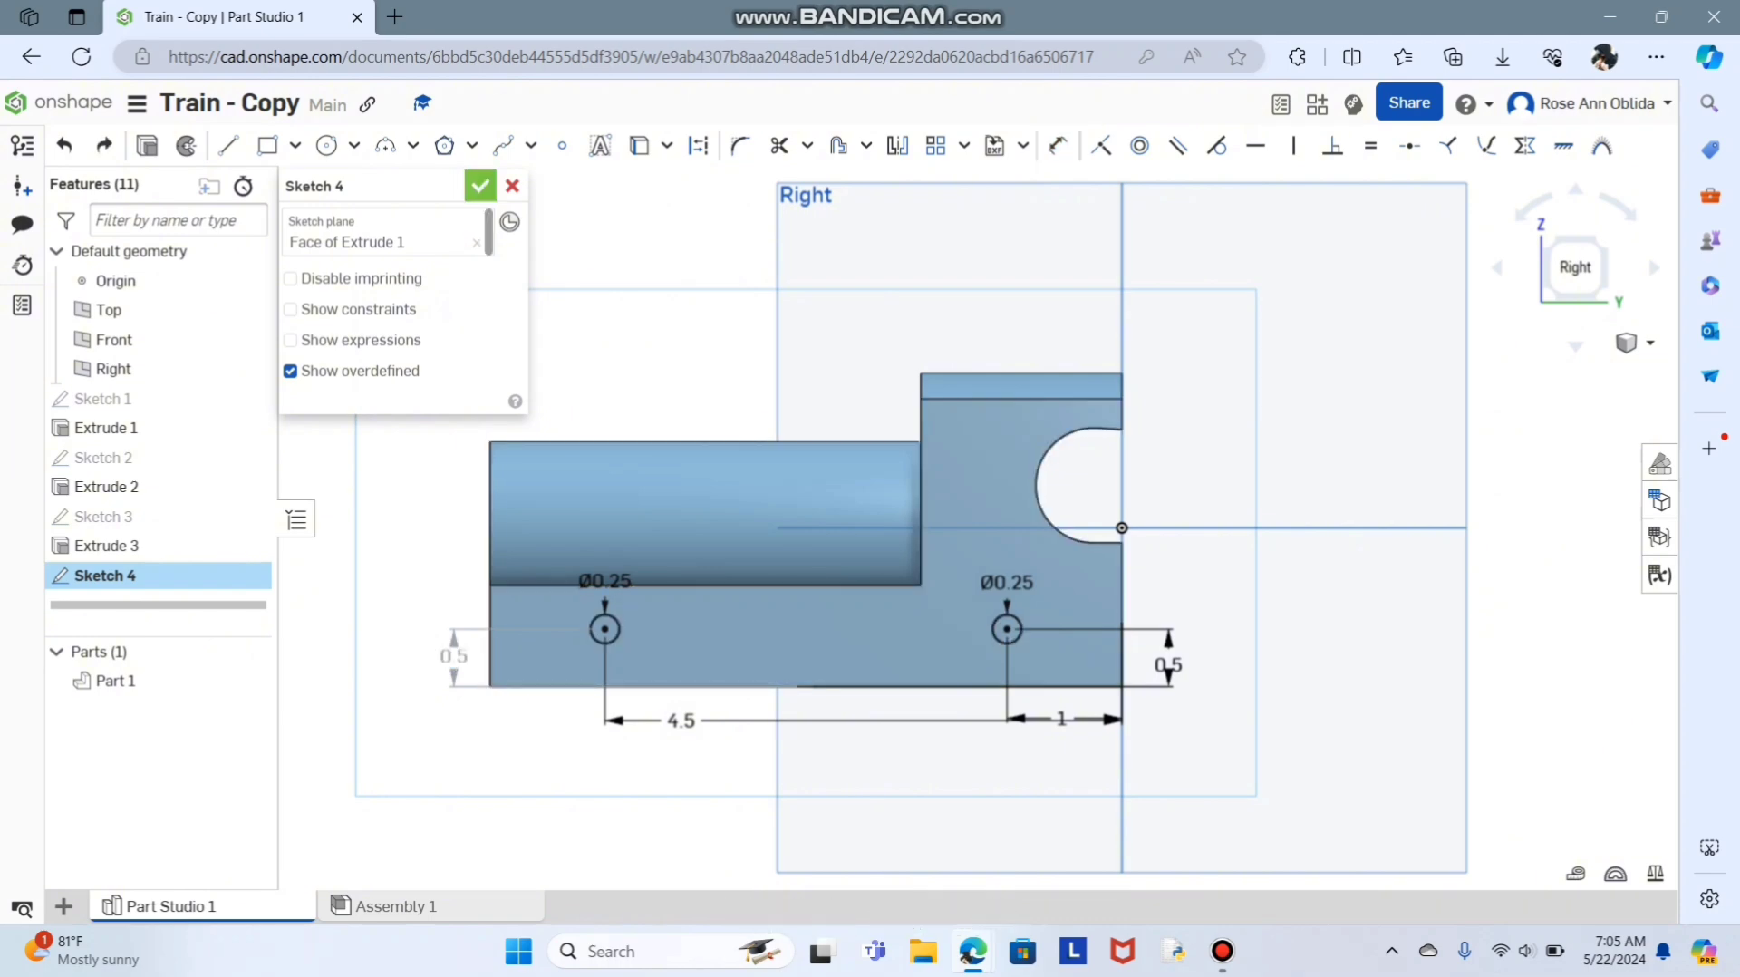
pyautogui.click(480, 185)
# Extrude both axle hole circles as a Remove cut with the Through all end type.
pyautogui.rightClick(465, 266)
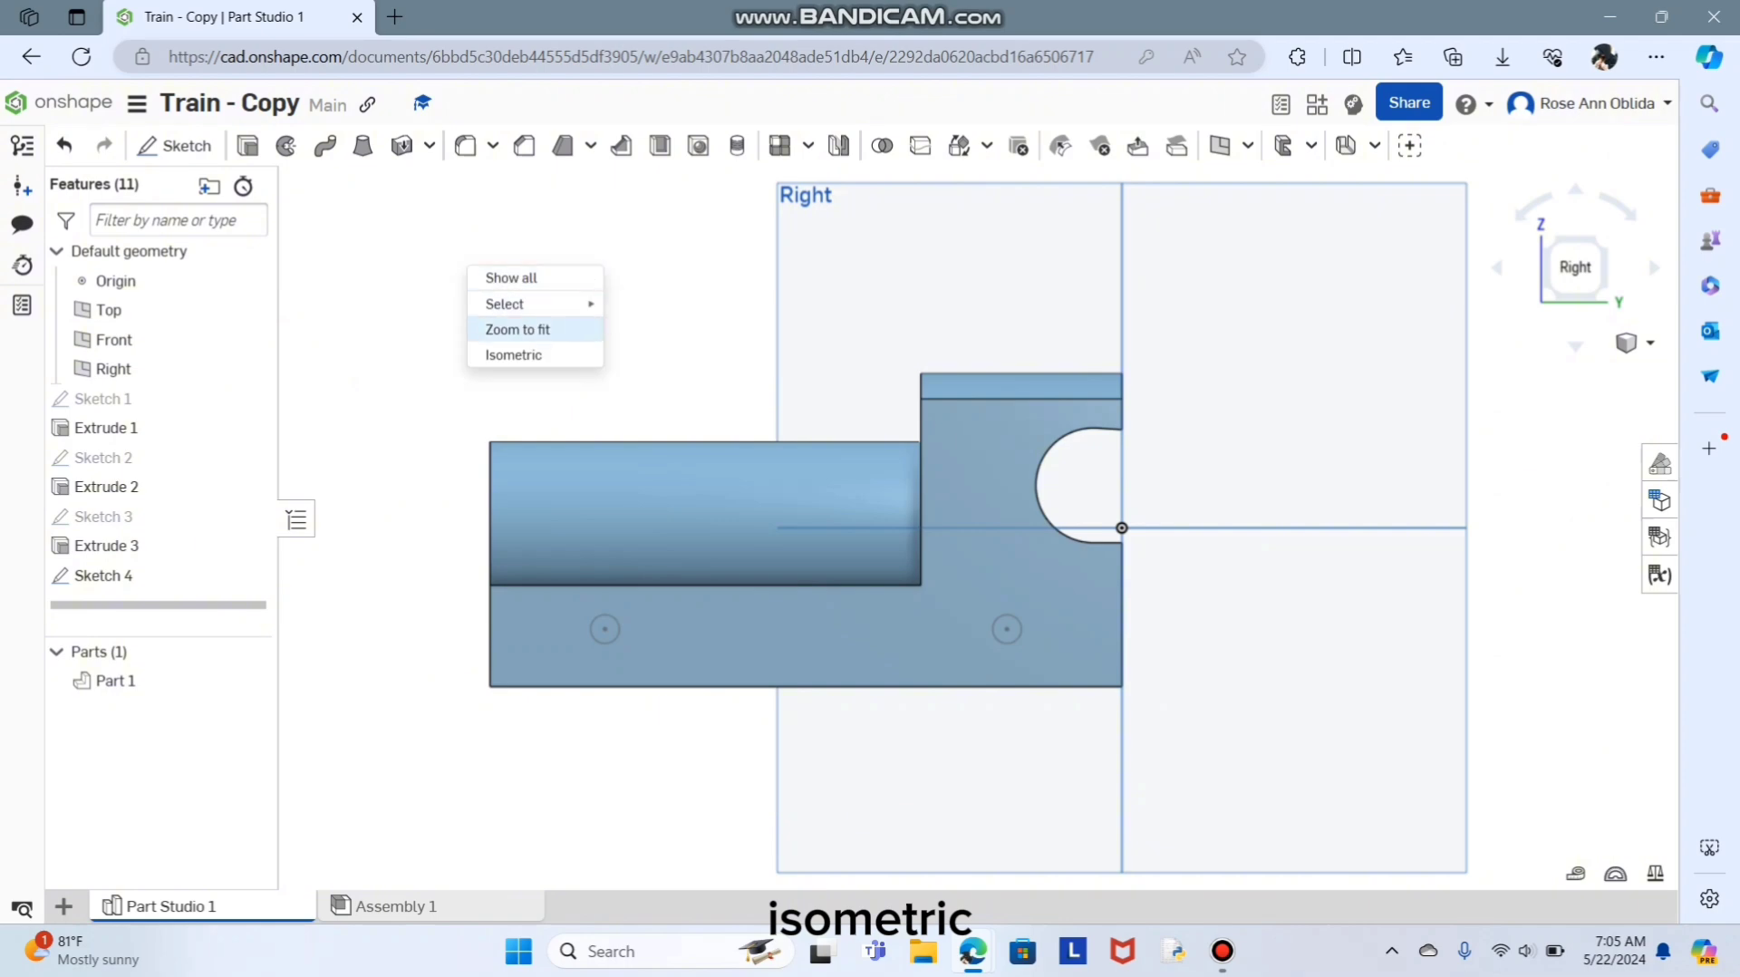
pyautogui.click(508, 354)
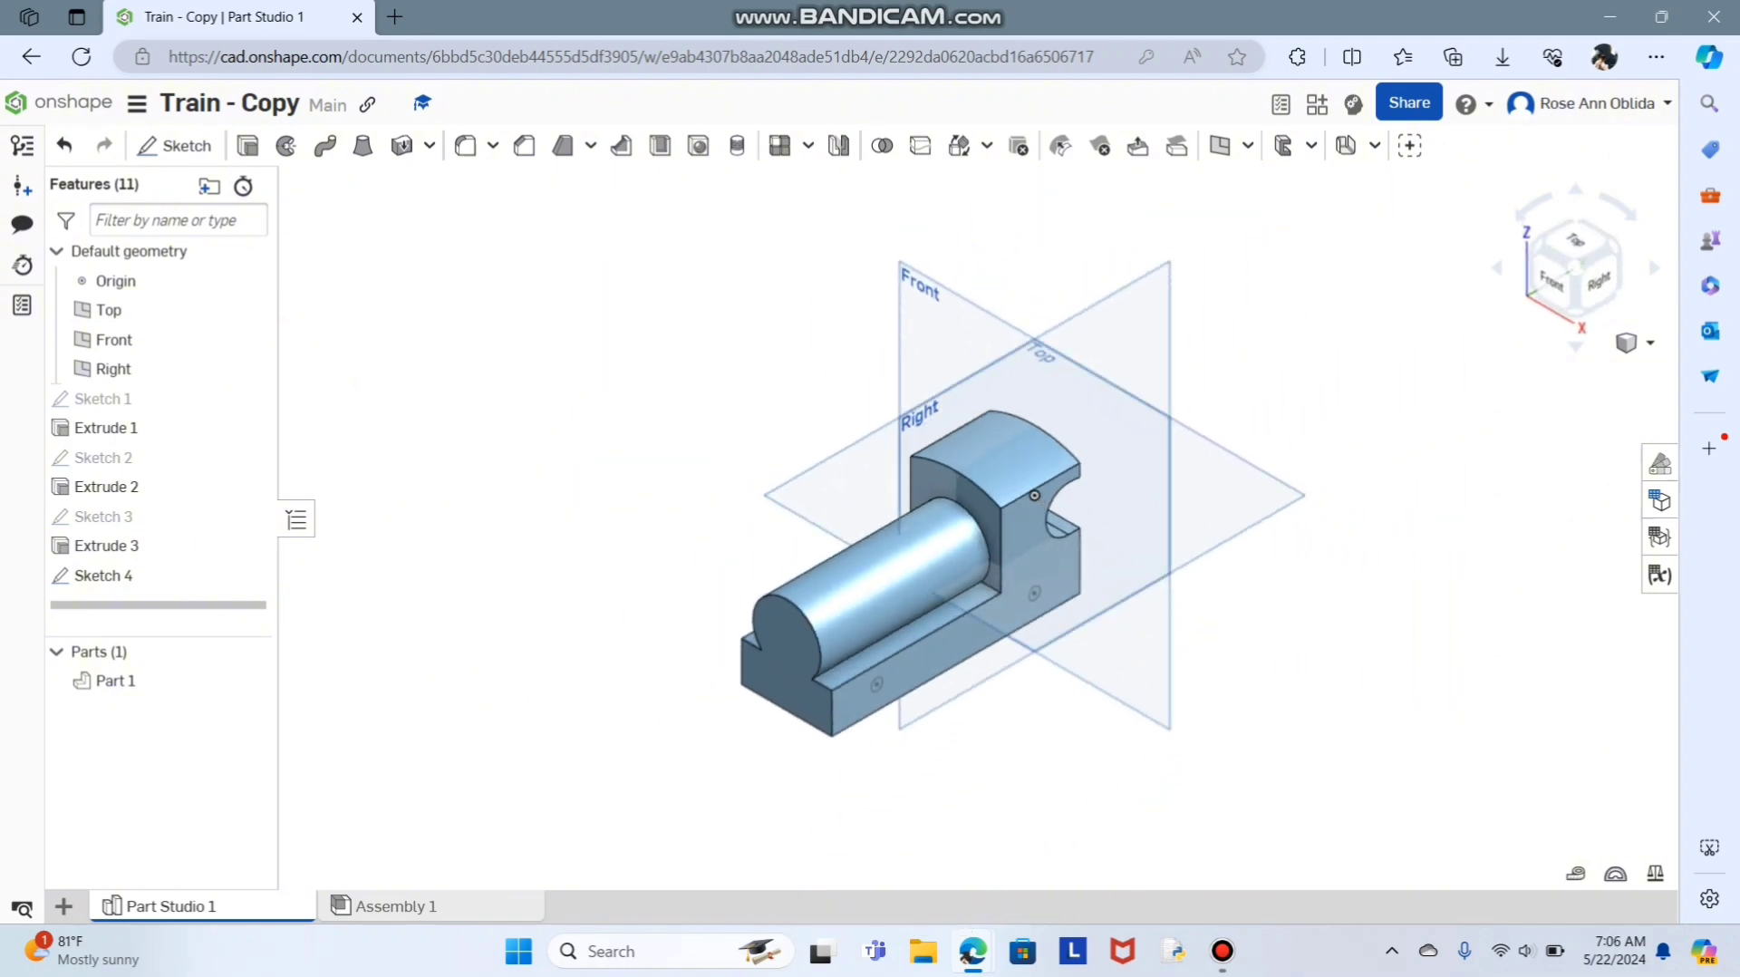
pyautogui.click(248, 145)
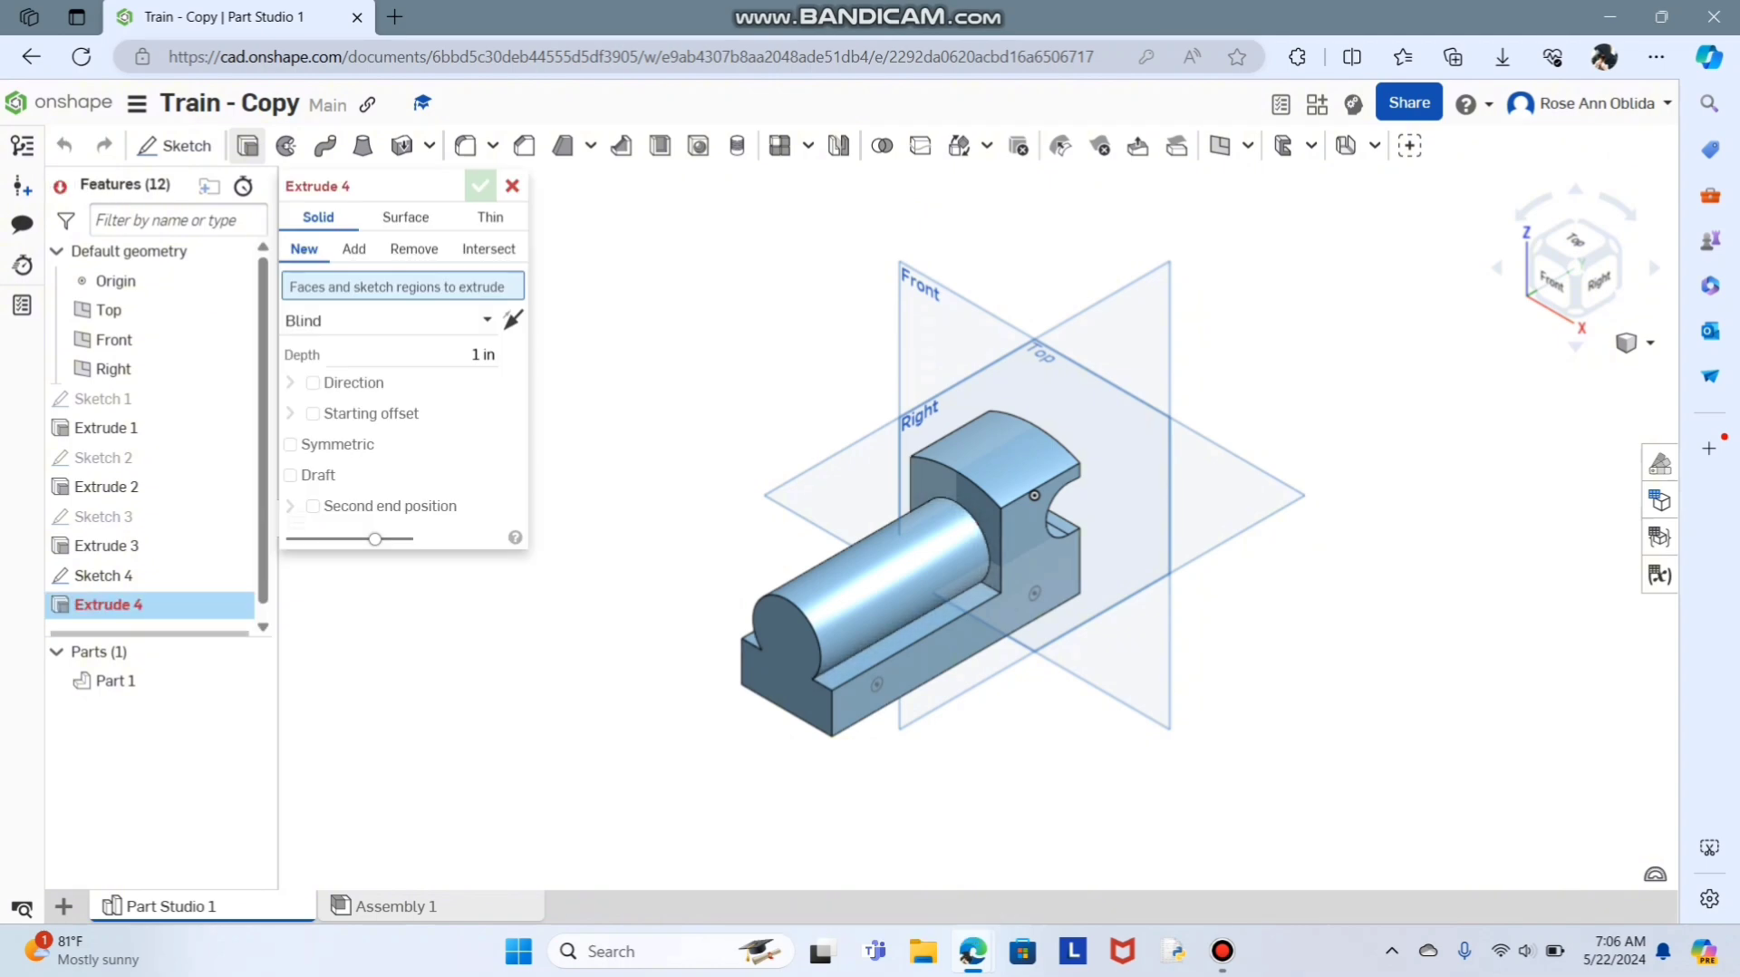
pyautogui.click(413, 248)
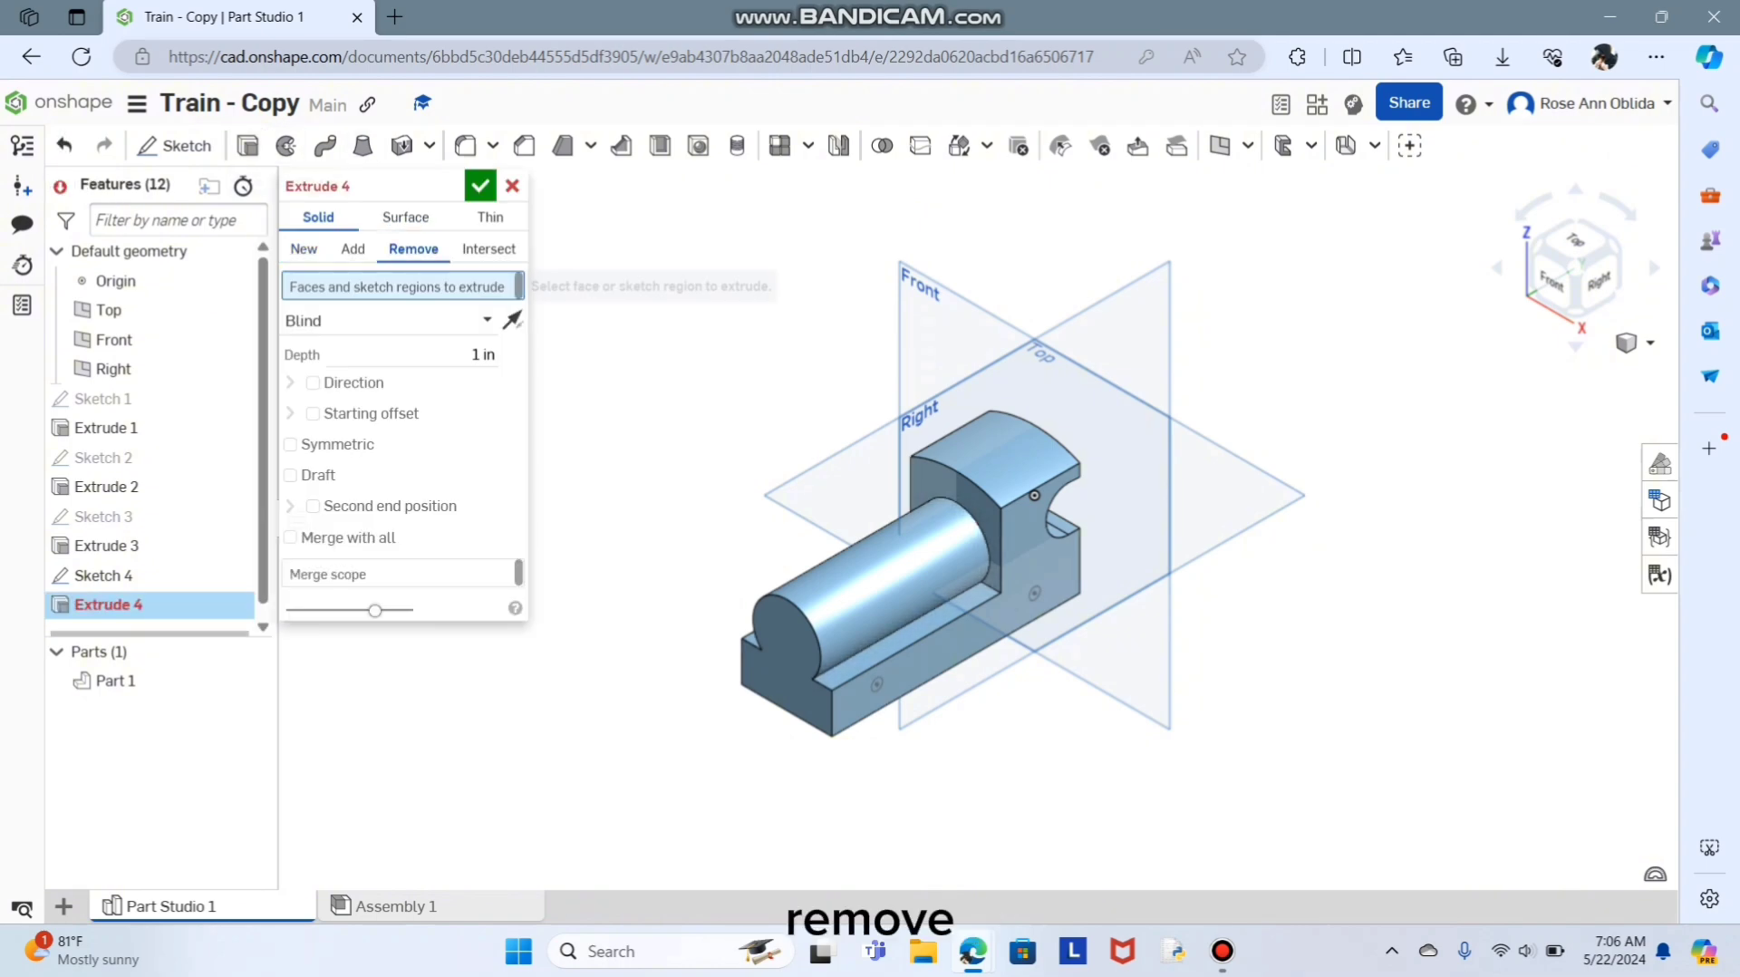
pyautogui.click(480, 320)
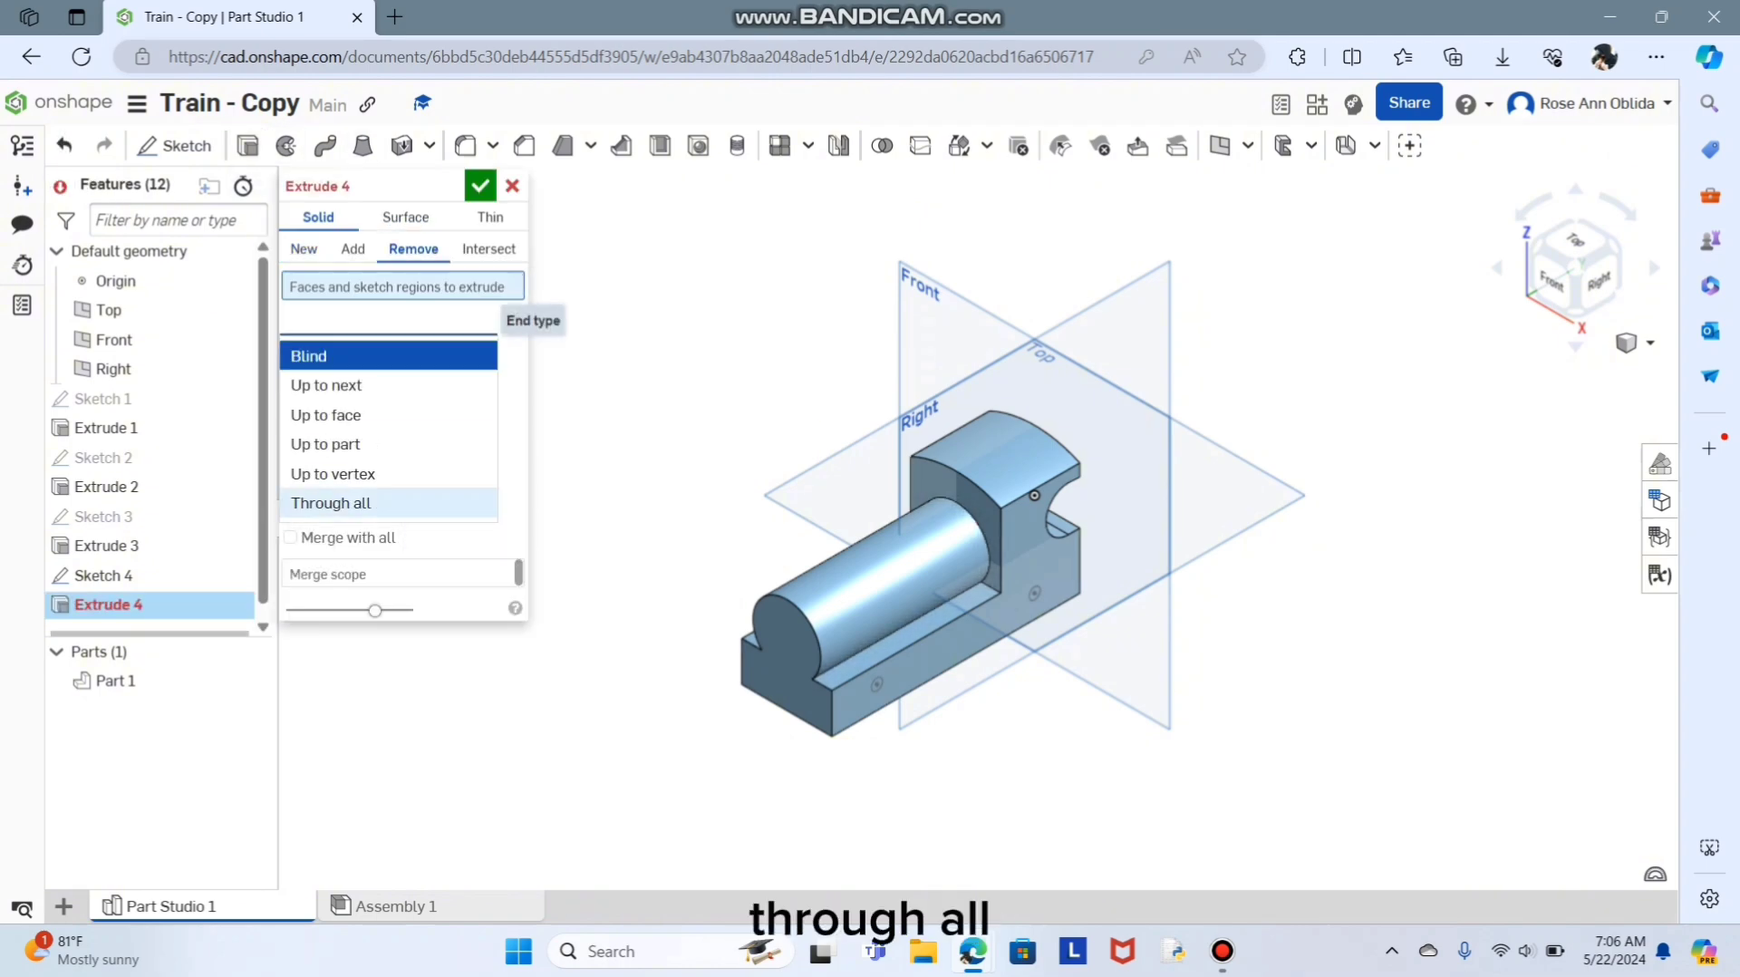
pyautogui.click(335, 501)
pyautogui.scroll(2, 888, 666)
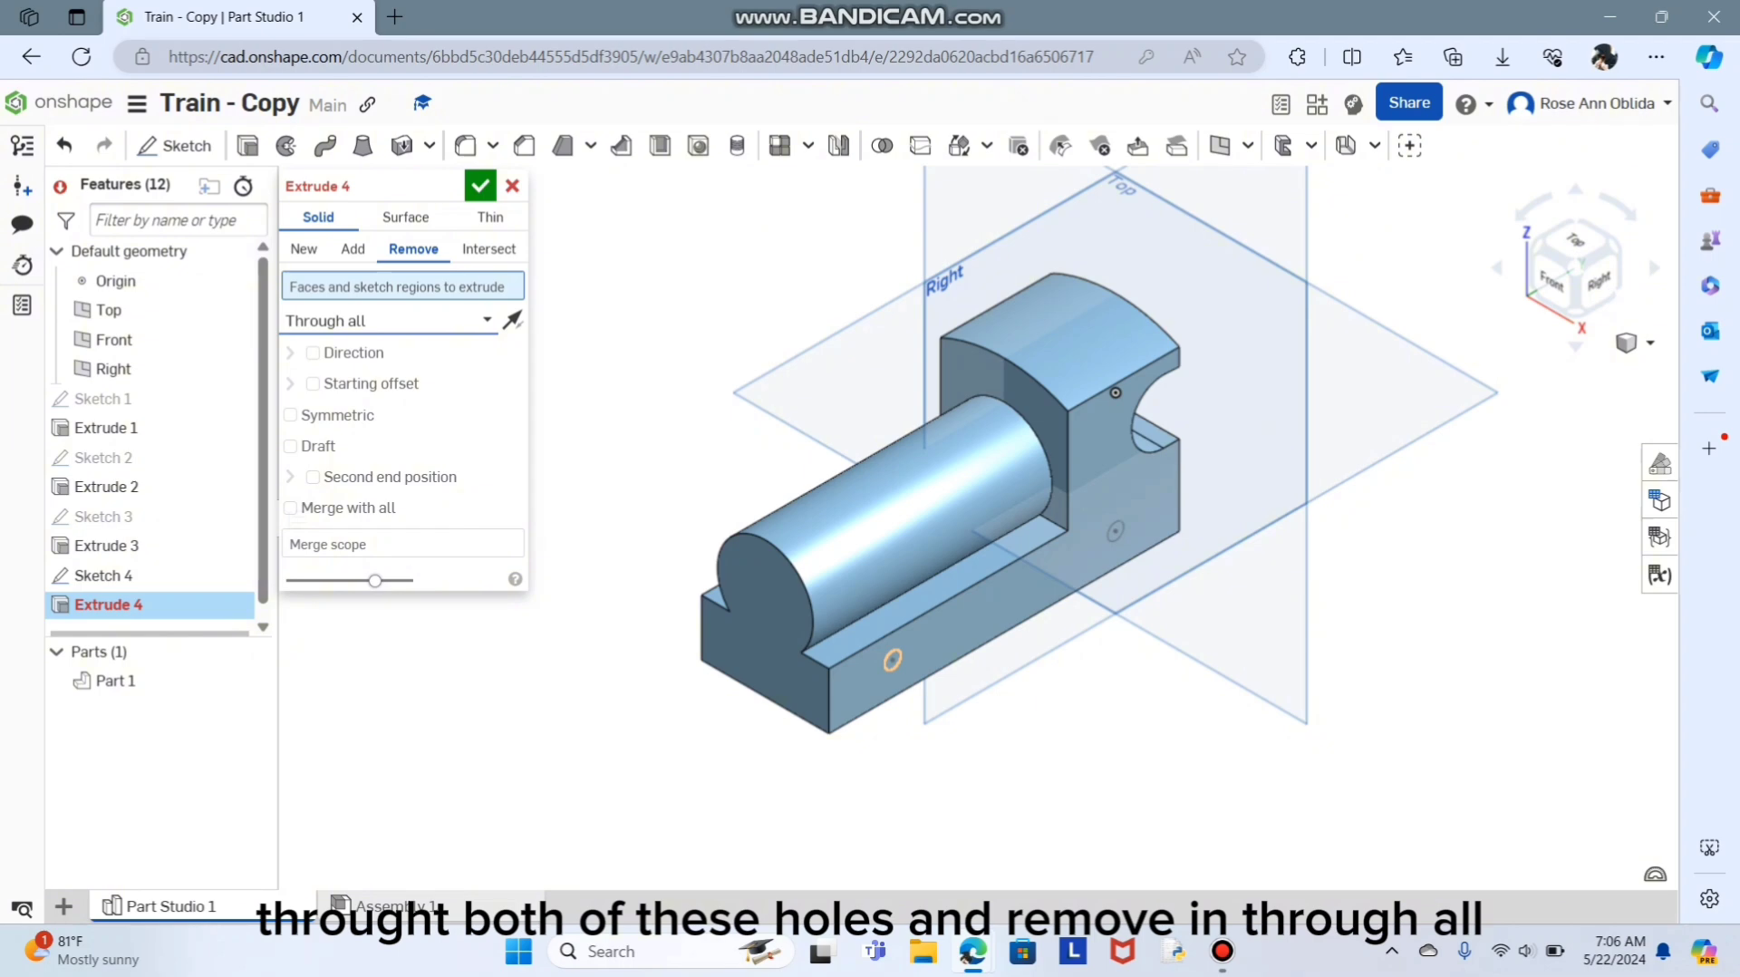
pyautogui.click(893, 661)
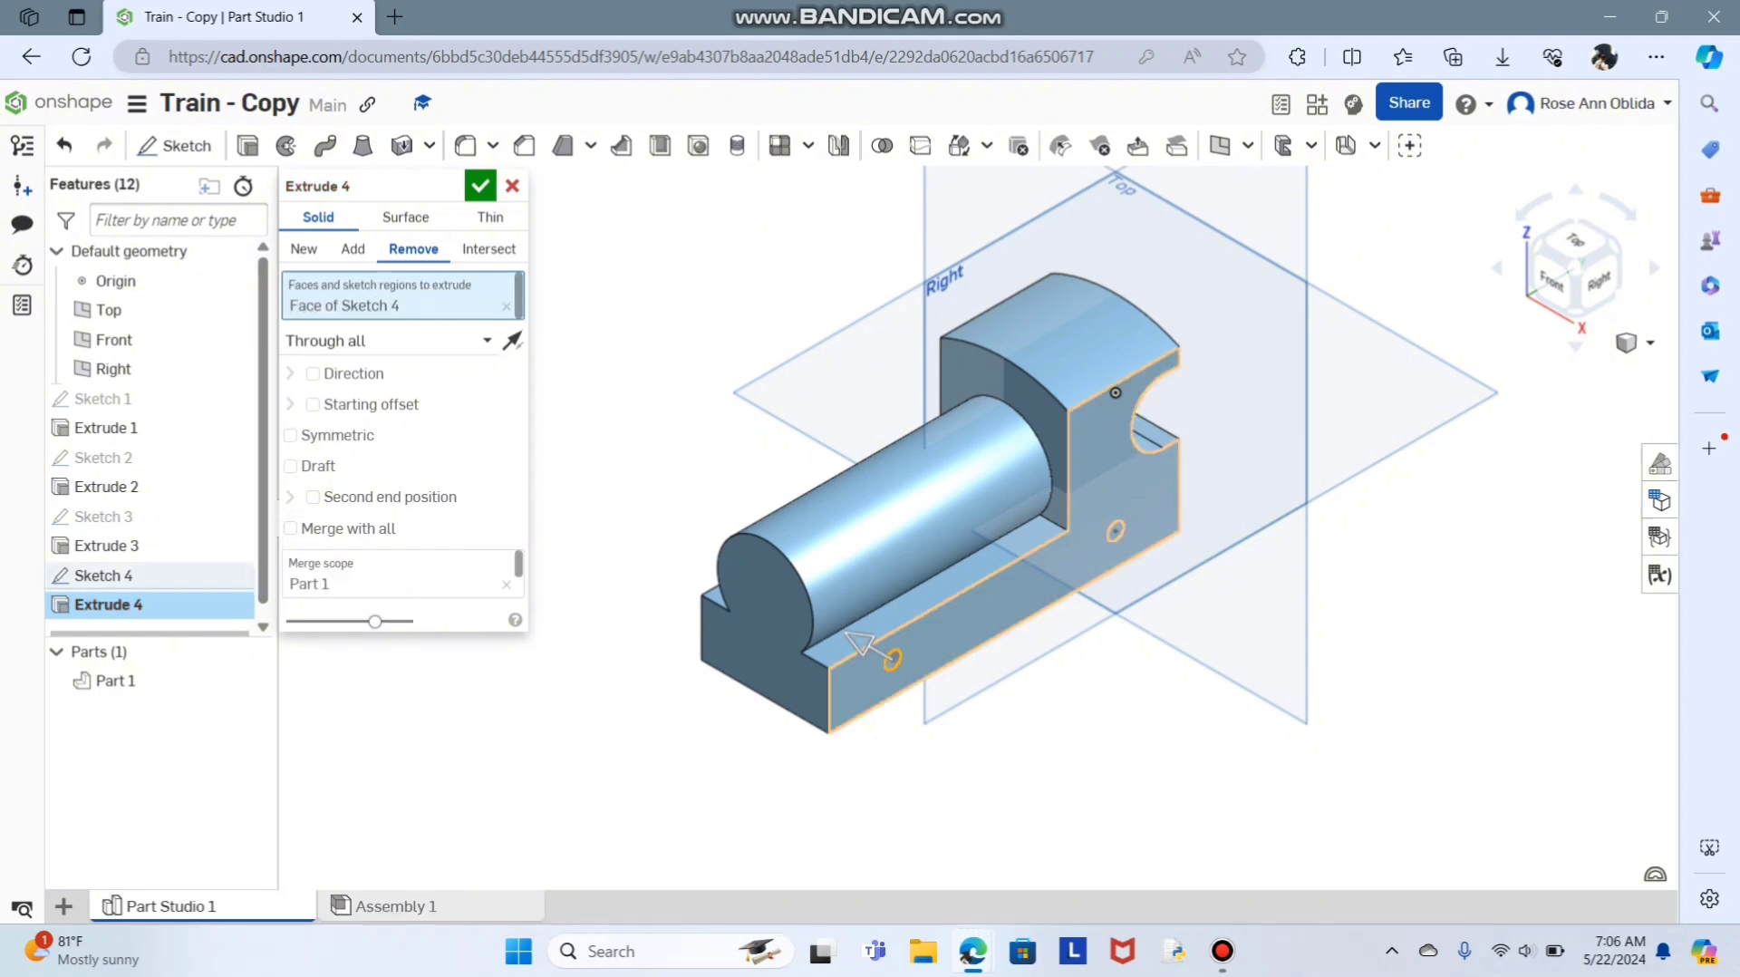
pyautogui.click(1116, 531)
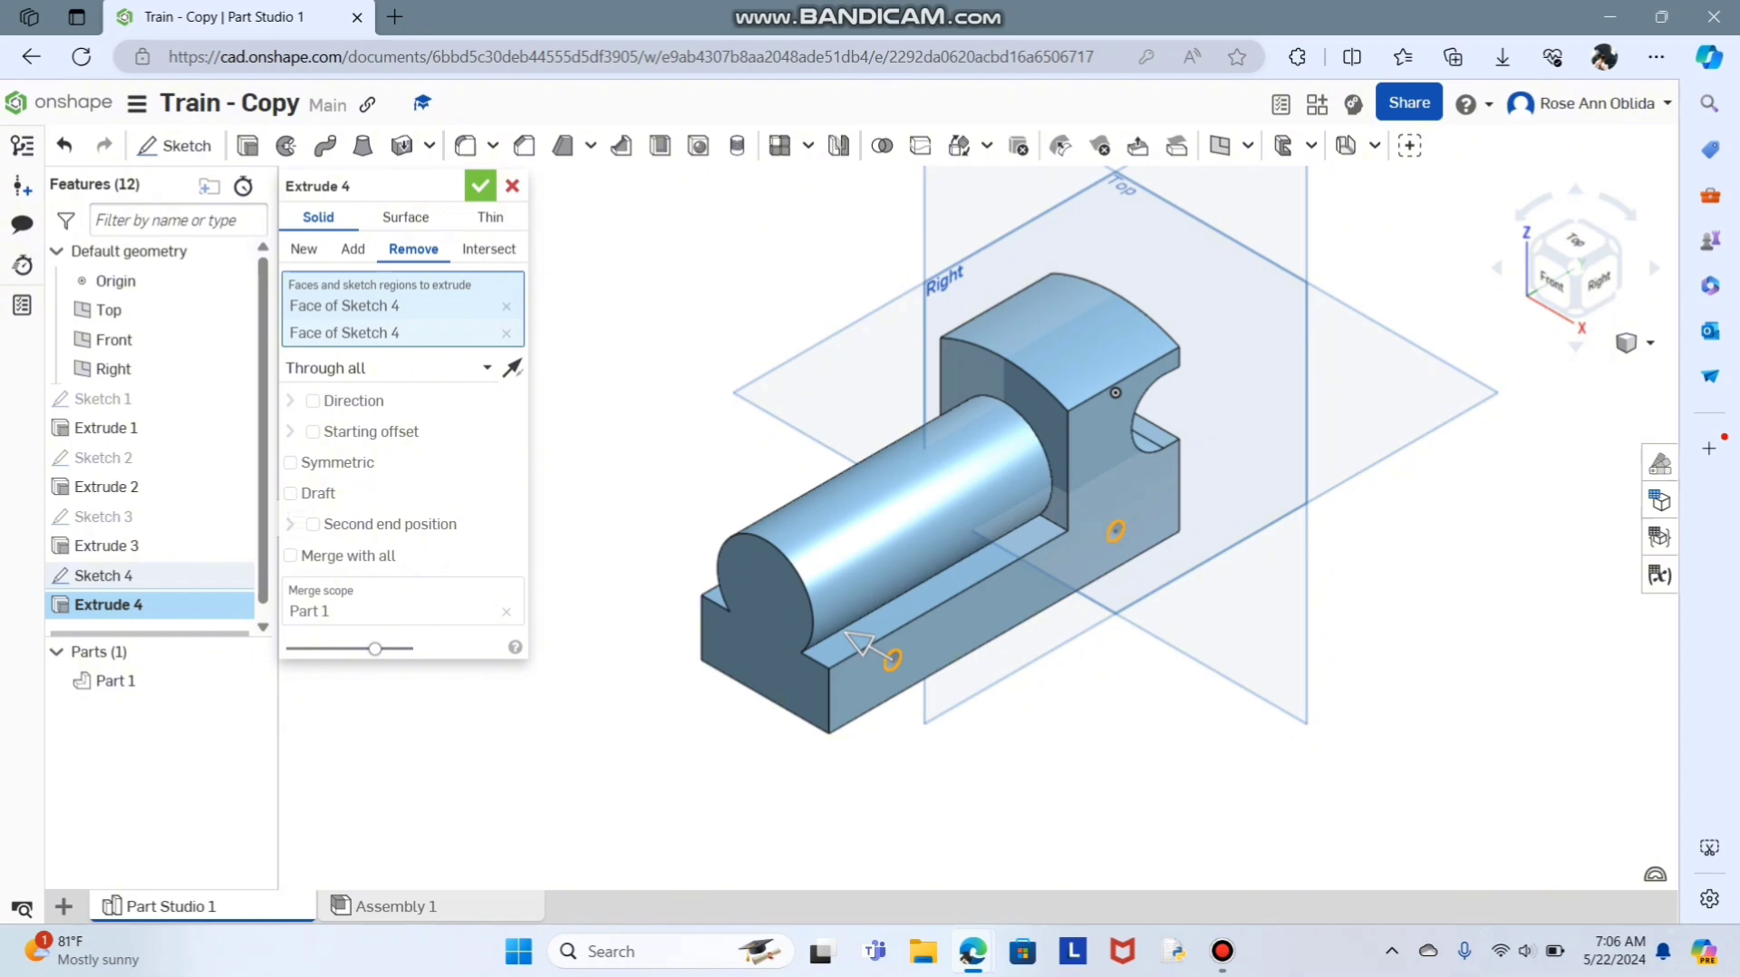
pyautogui.press('Return')
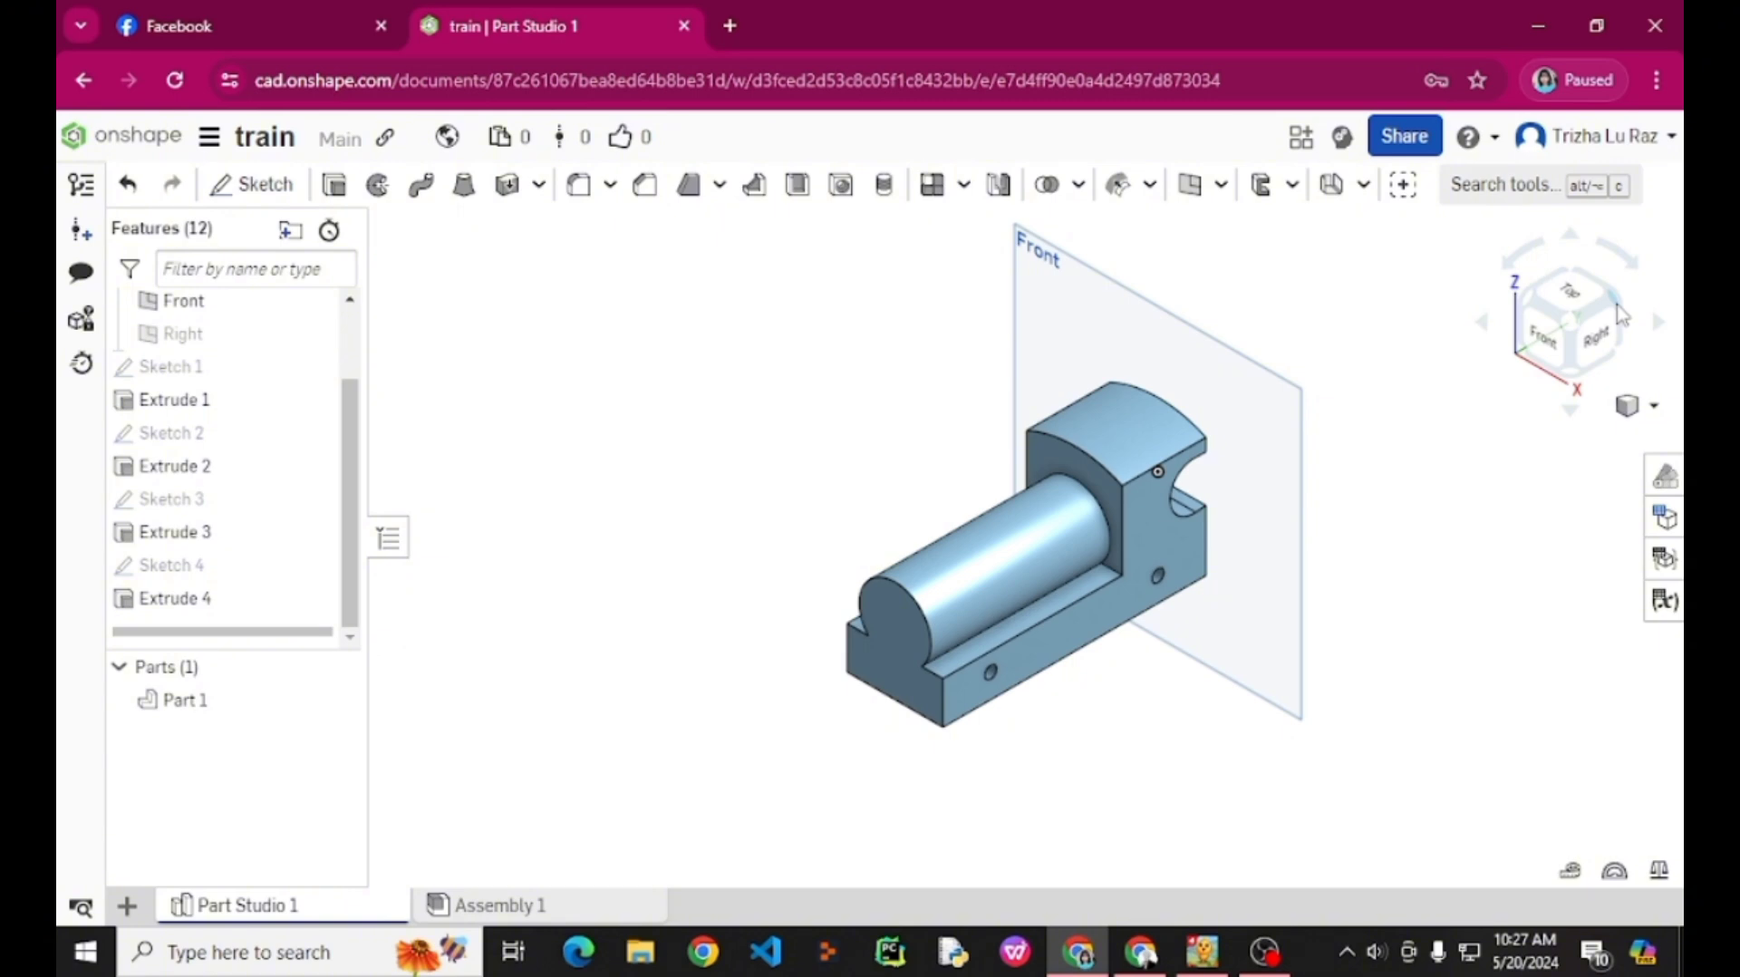
# Start a sketch on the body's back face and draw a circle about 0.56 inch in diameter directly below the origin.
pyautogui.click(1618, 304)
pyautogui.click(1600, 330)
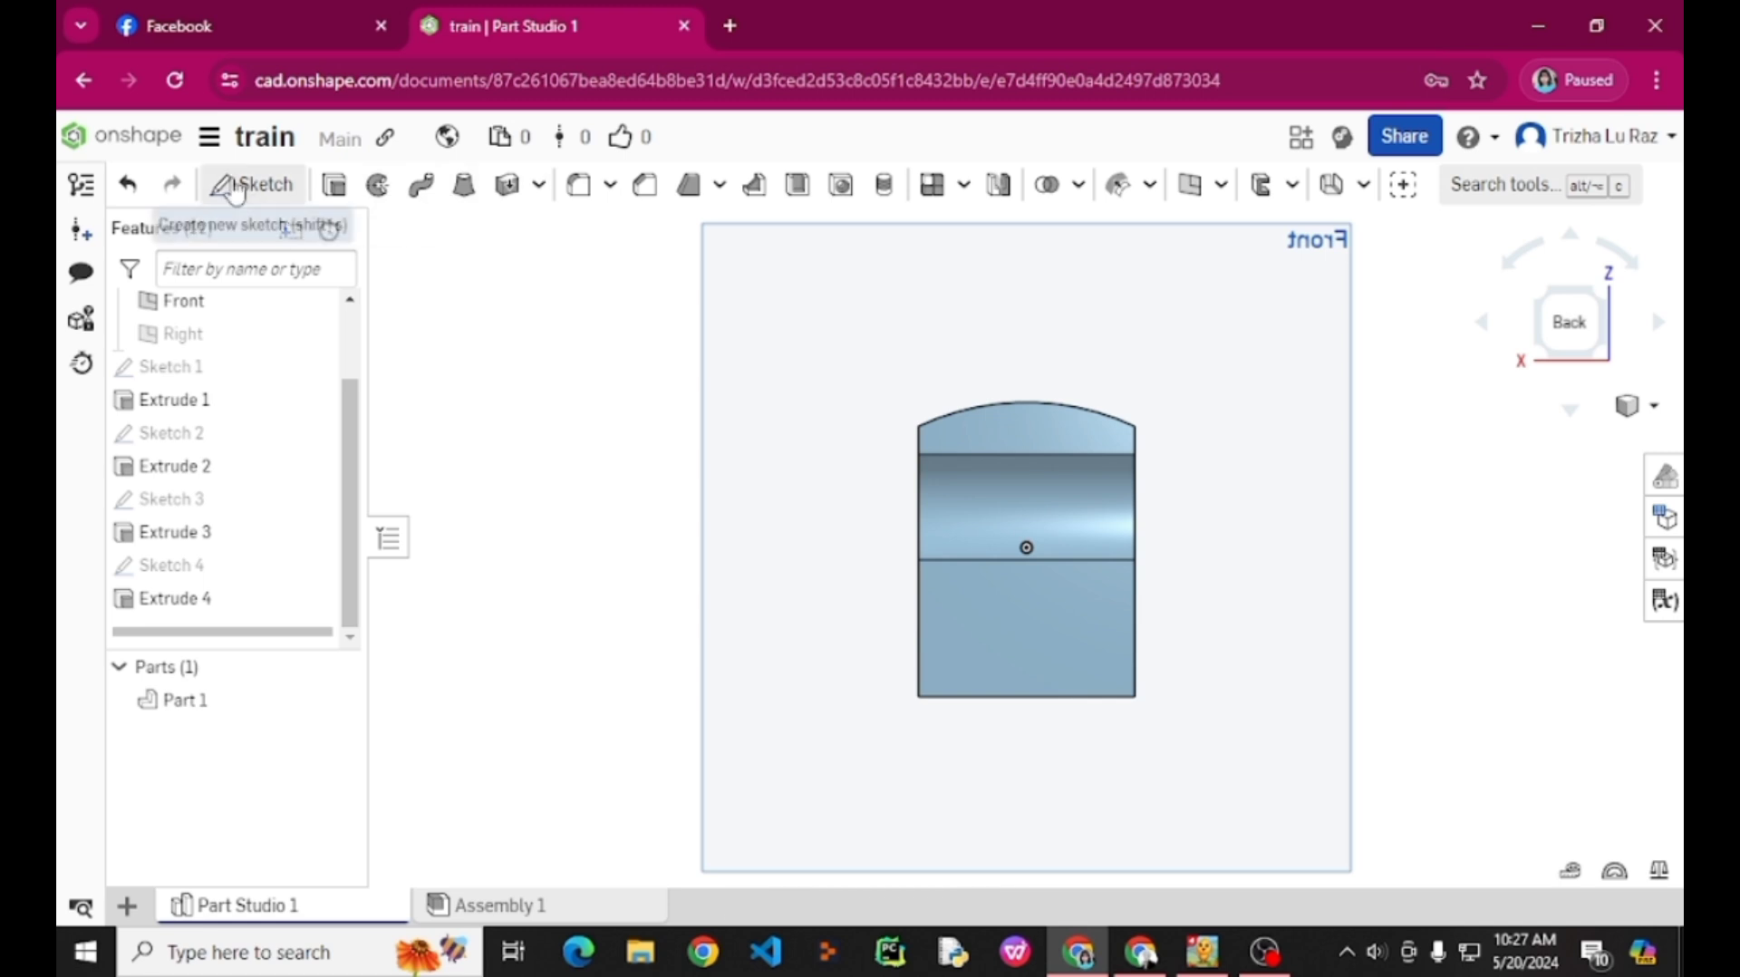
pyautogui.click(238, 184)
pyautogui.click(958, 620)
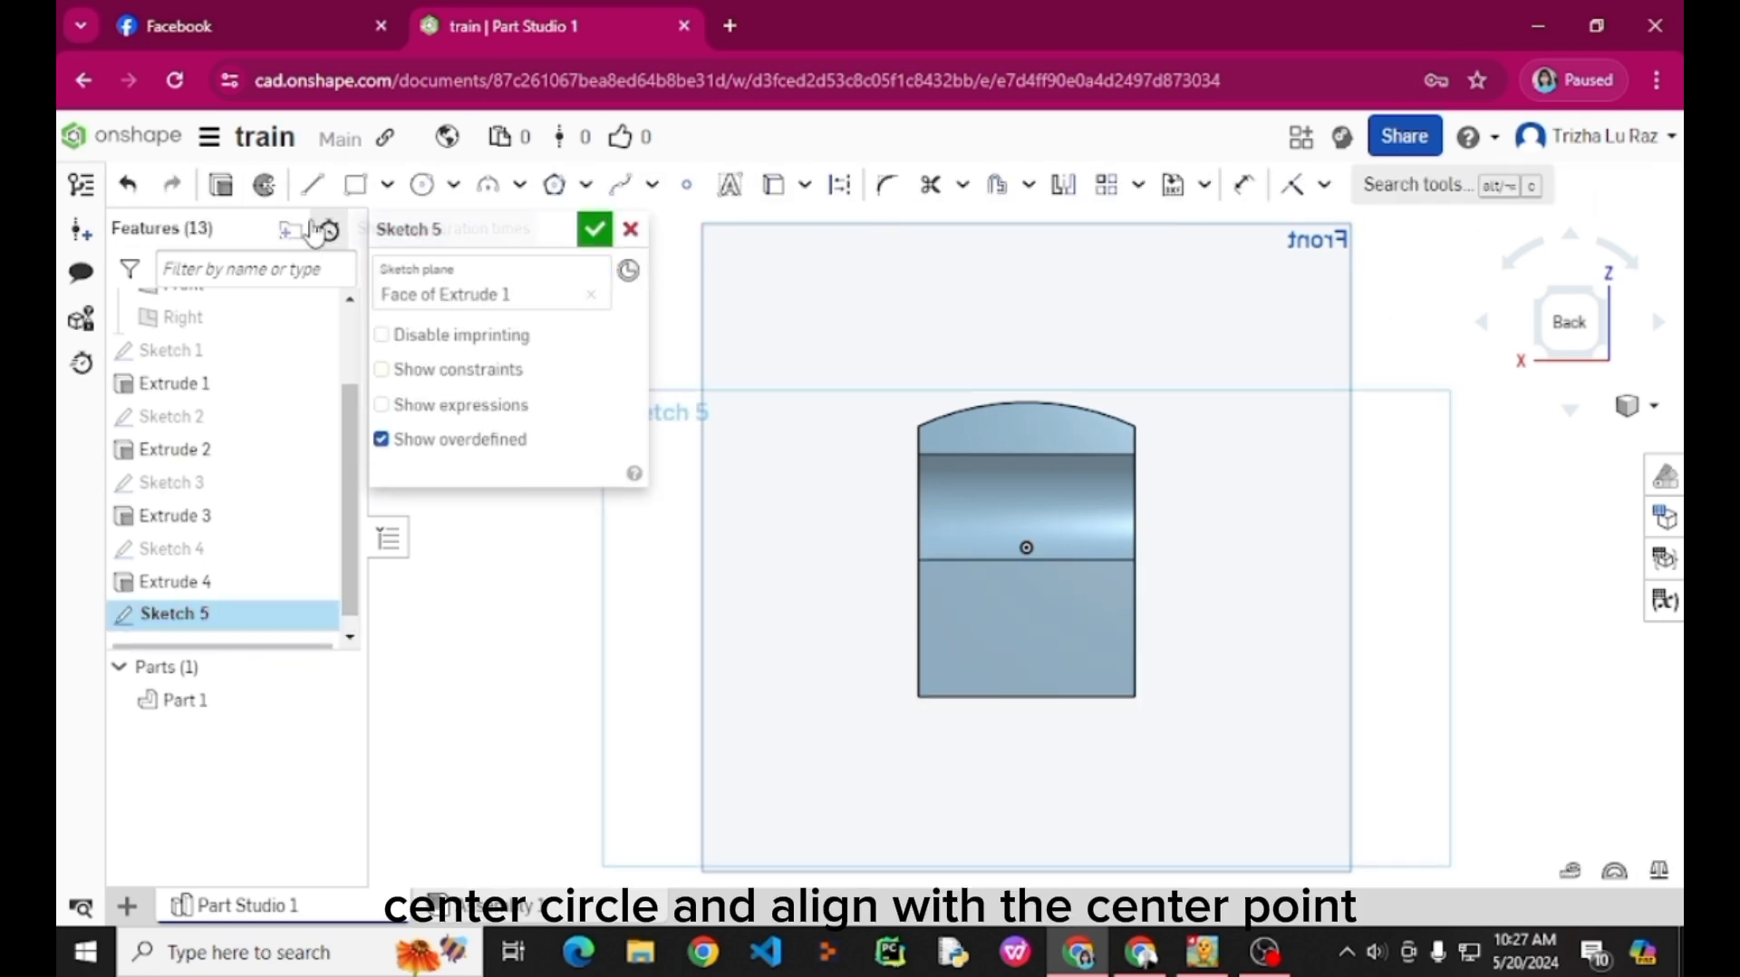
pyautogui.click(422, 184)
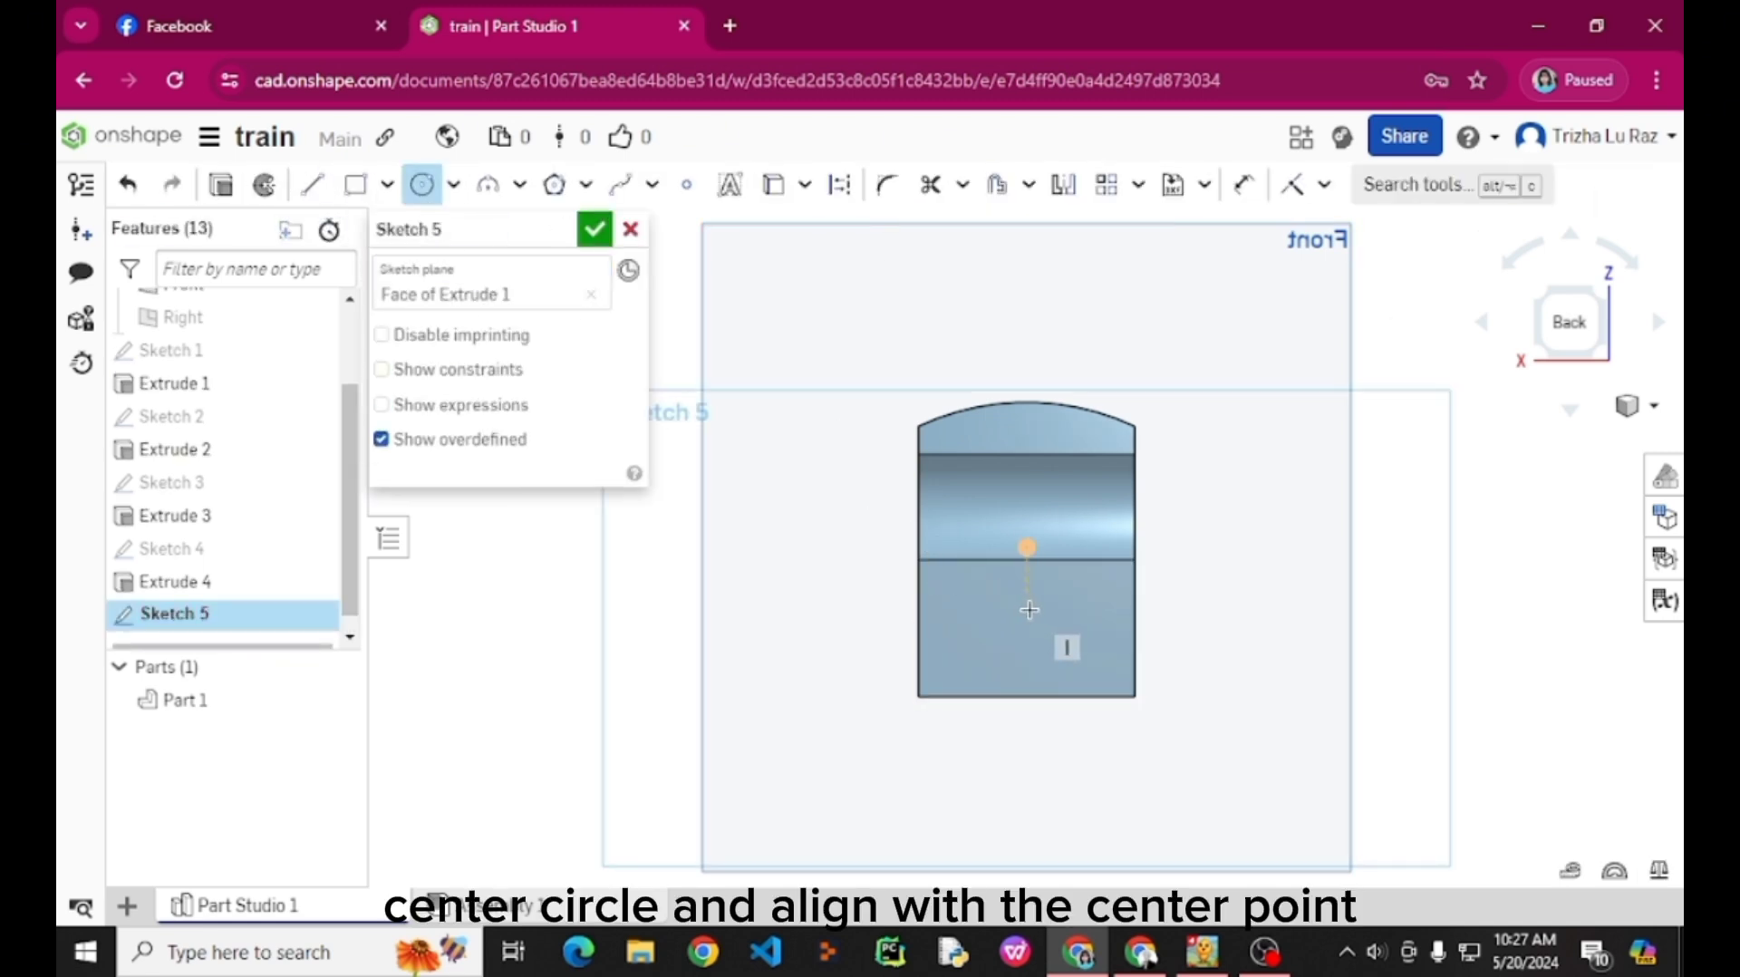
pyautogui.click(1026, 638)
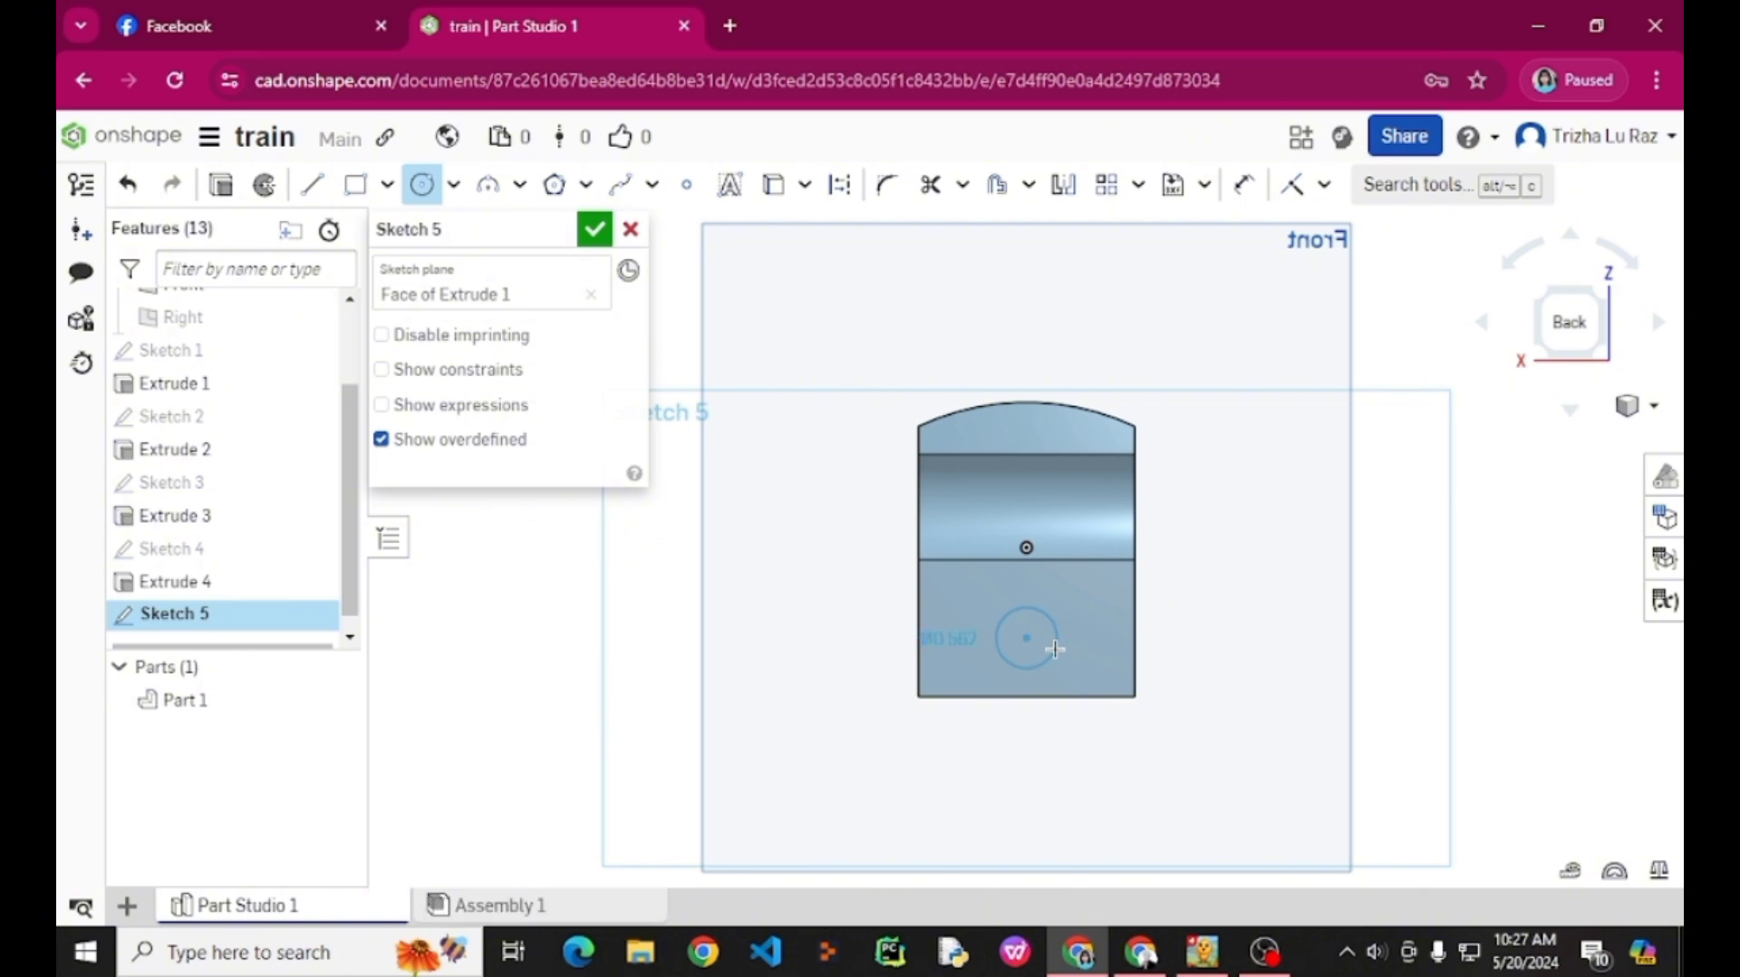
pyautogui.click(1054, 648)
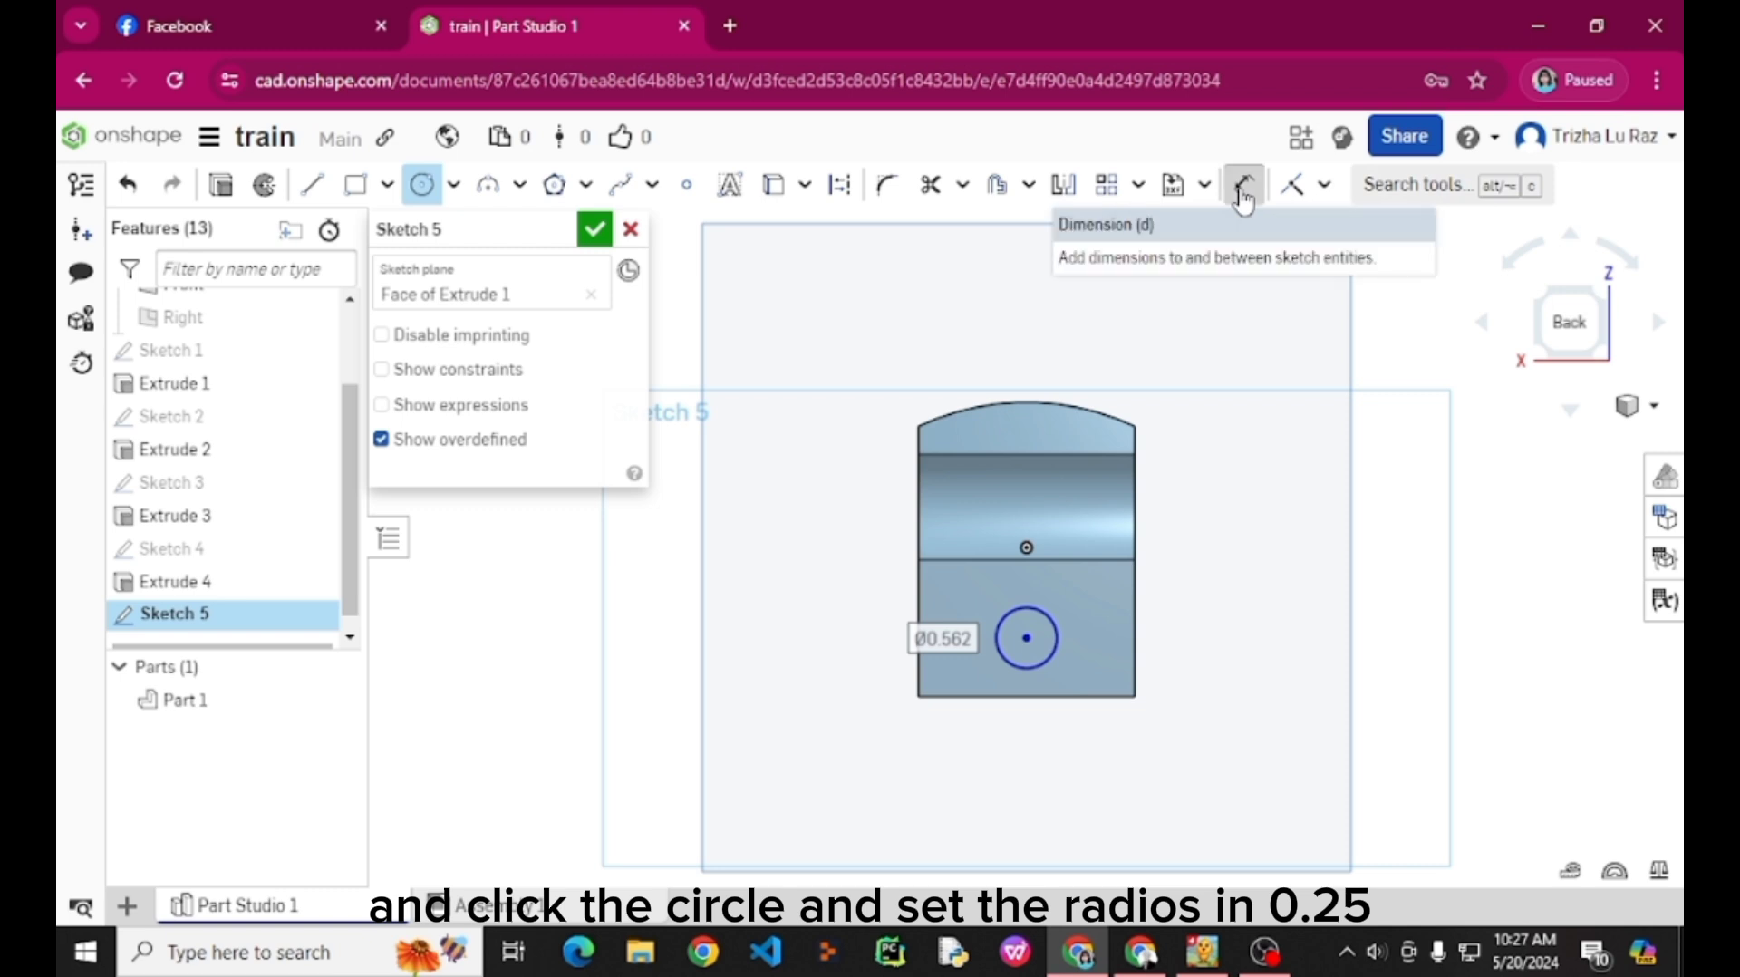
# Set the diameter of the circle on the back face to 0.25 inch.
pyautogui.click(1245, 186)
pyautogui.click(1056, 643)
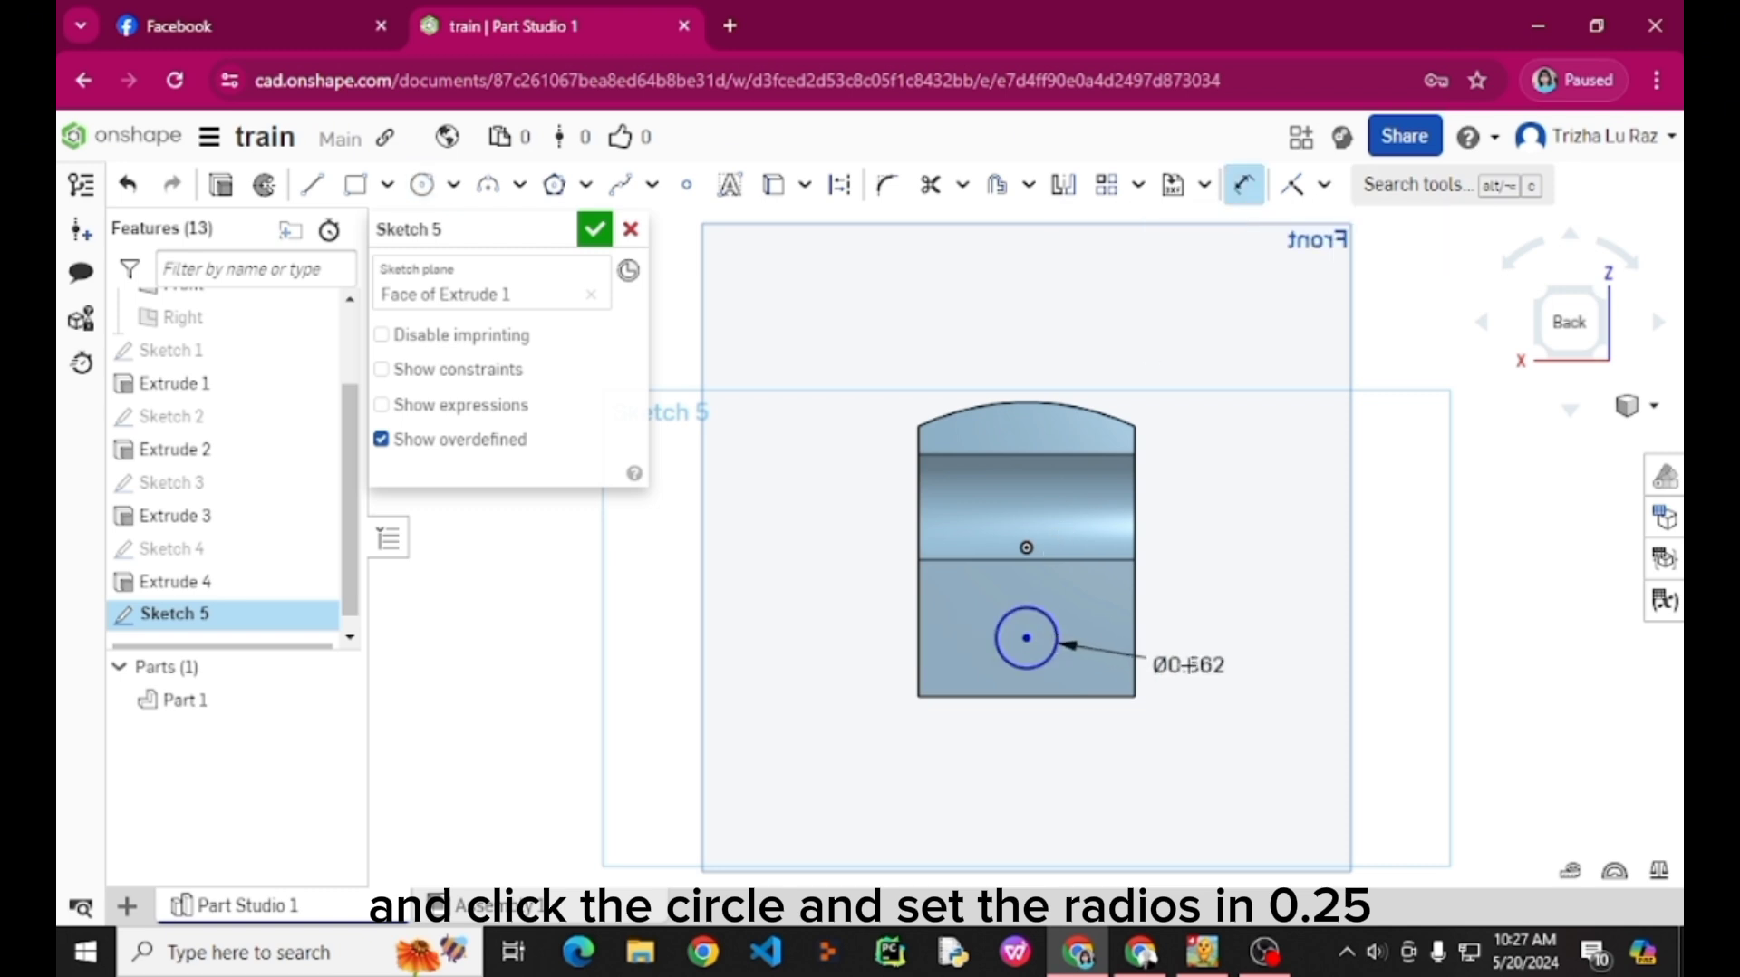
pyautogui.click(1252, 701)
pyautogui.write('0')
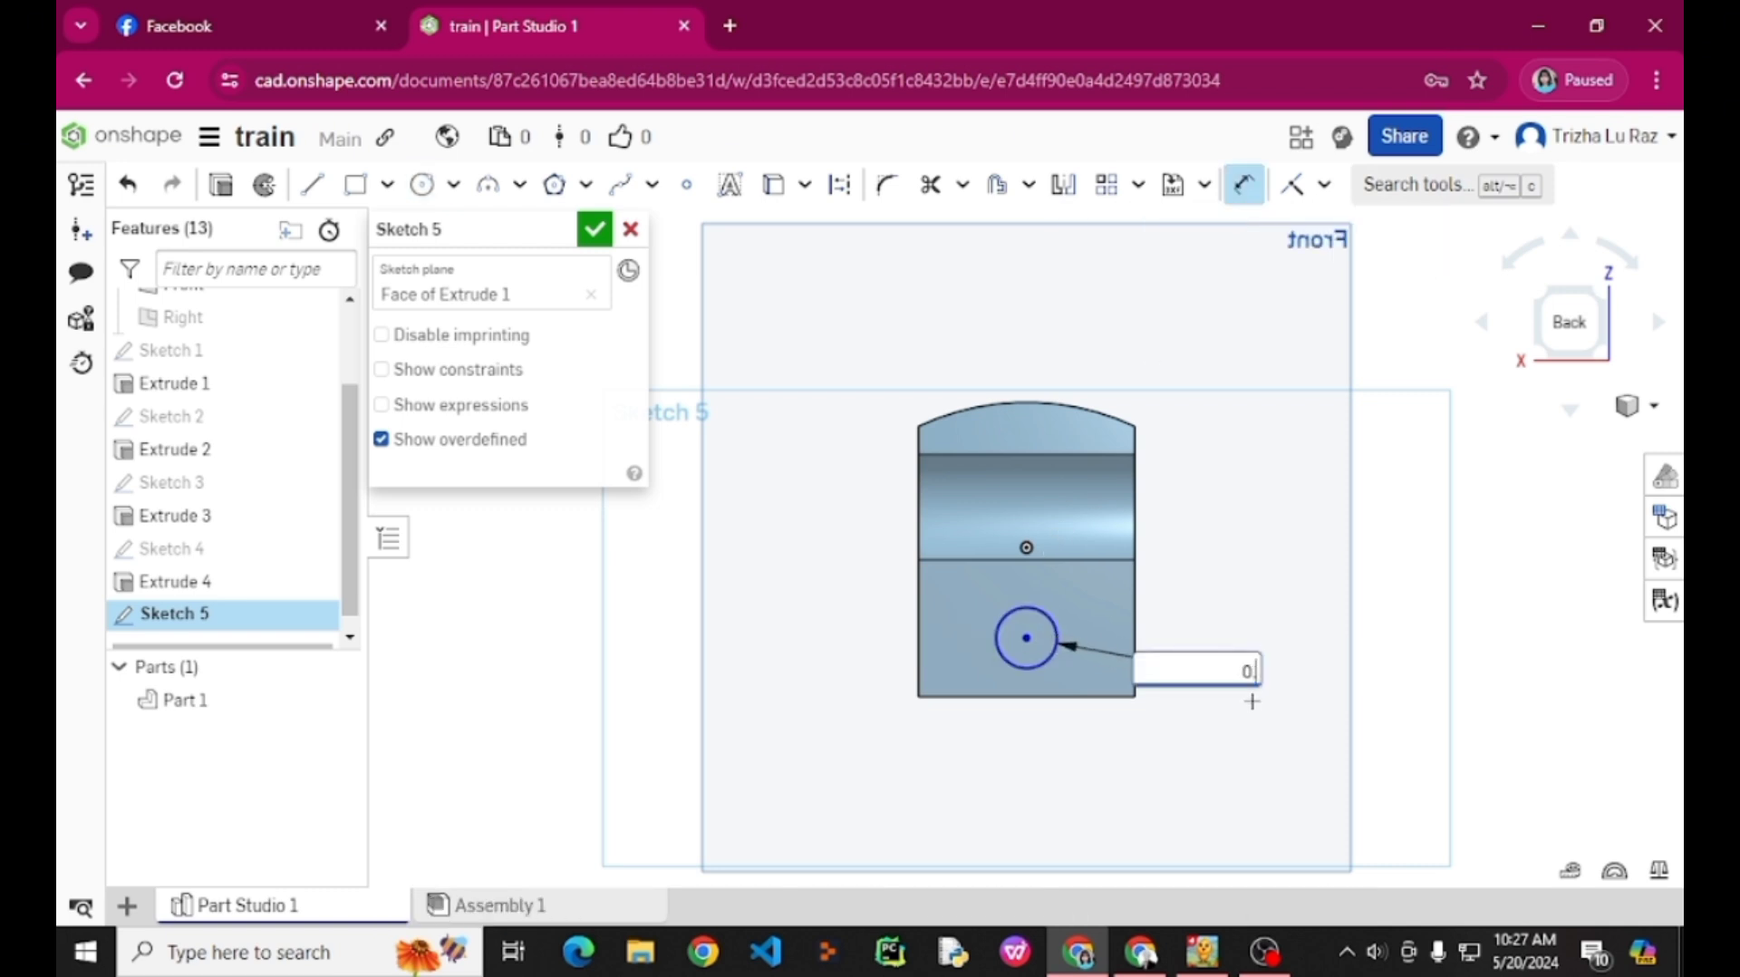
pyautogui.write('.25')
pyautogui.press('Return')
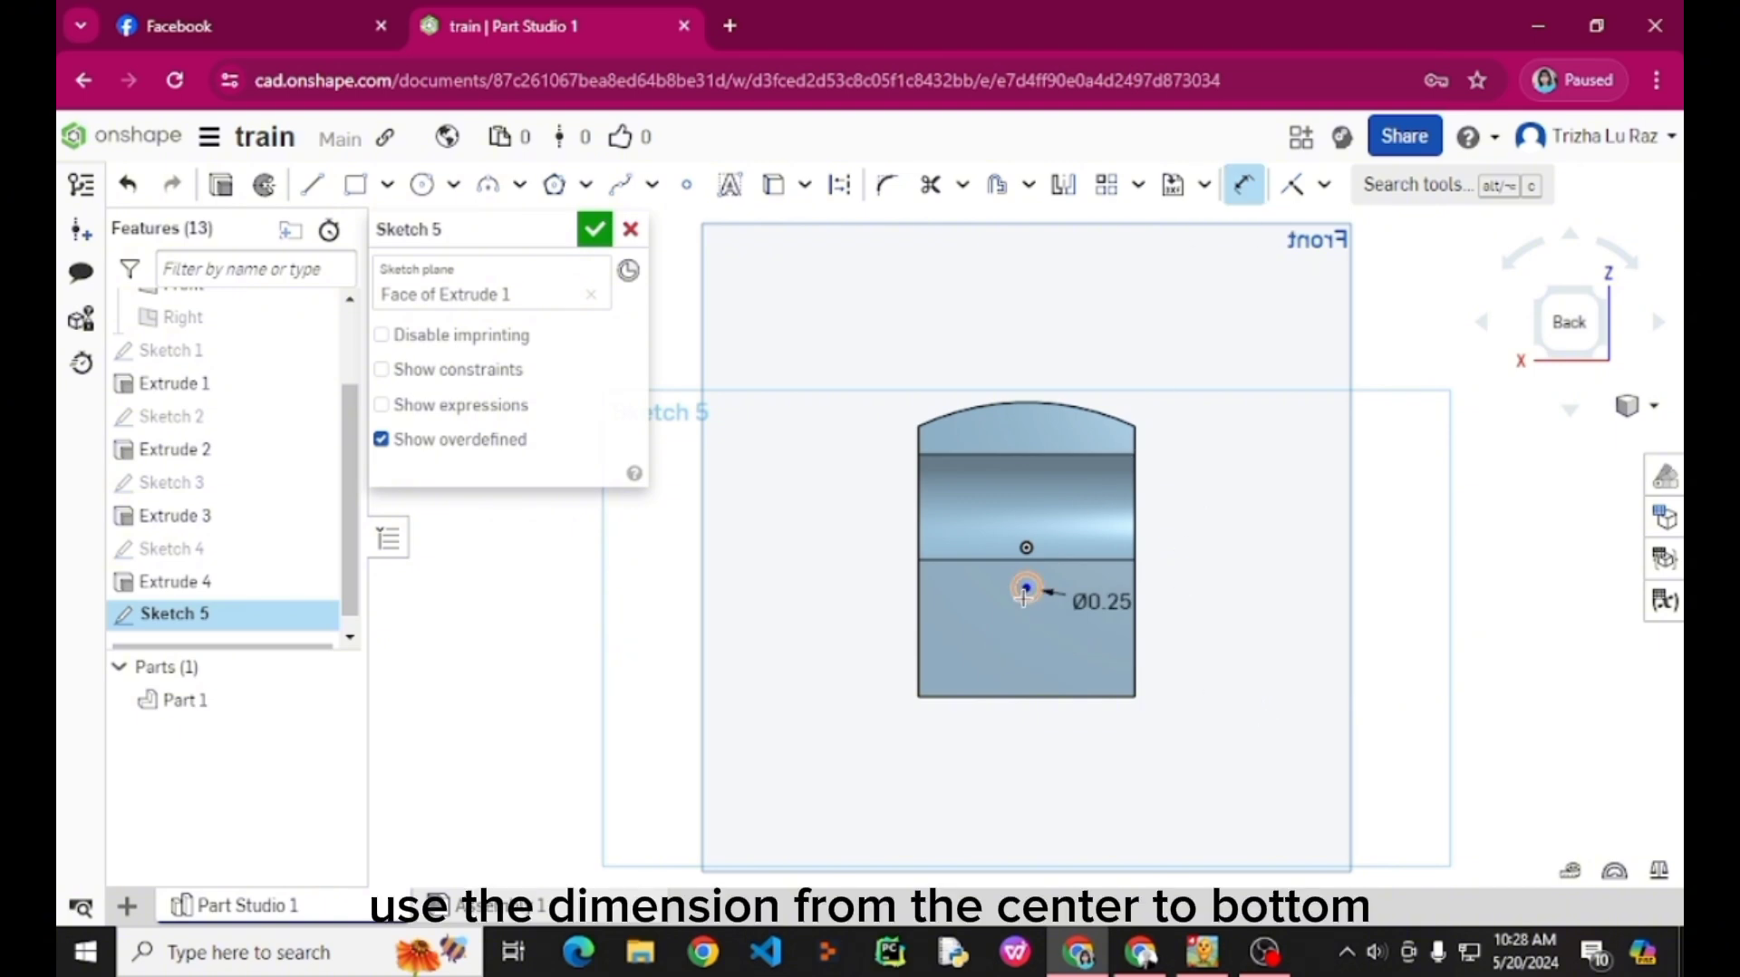
# Add a 0.375-inch vertical dimension from the circle's center to the bottom edge of the back face.
pyautogui.click(1026, 588)
pyautogui.click(1020, 697)
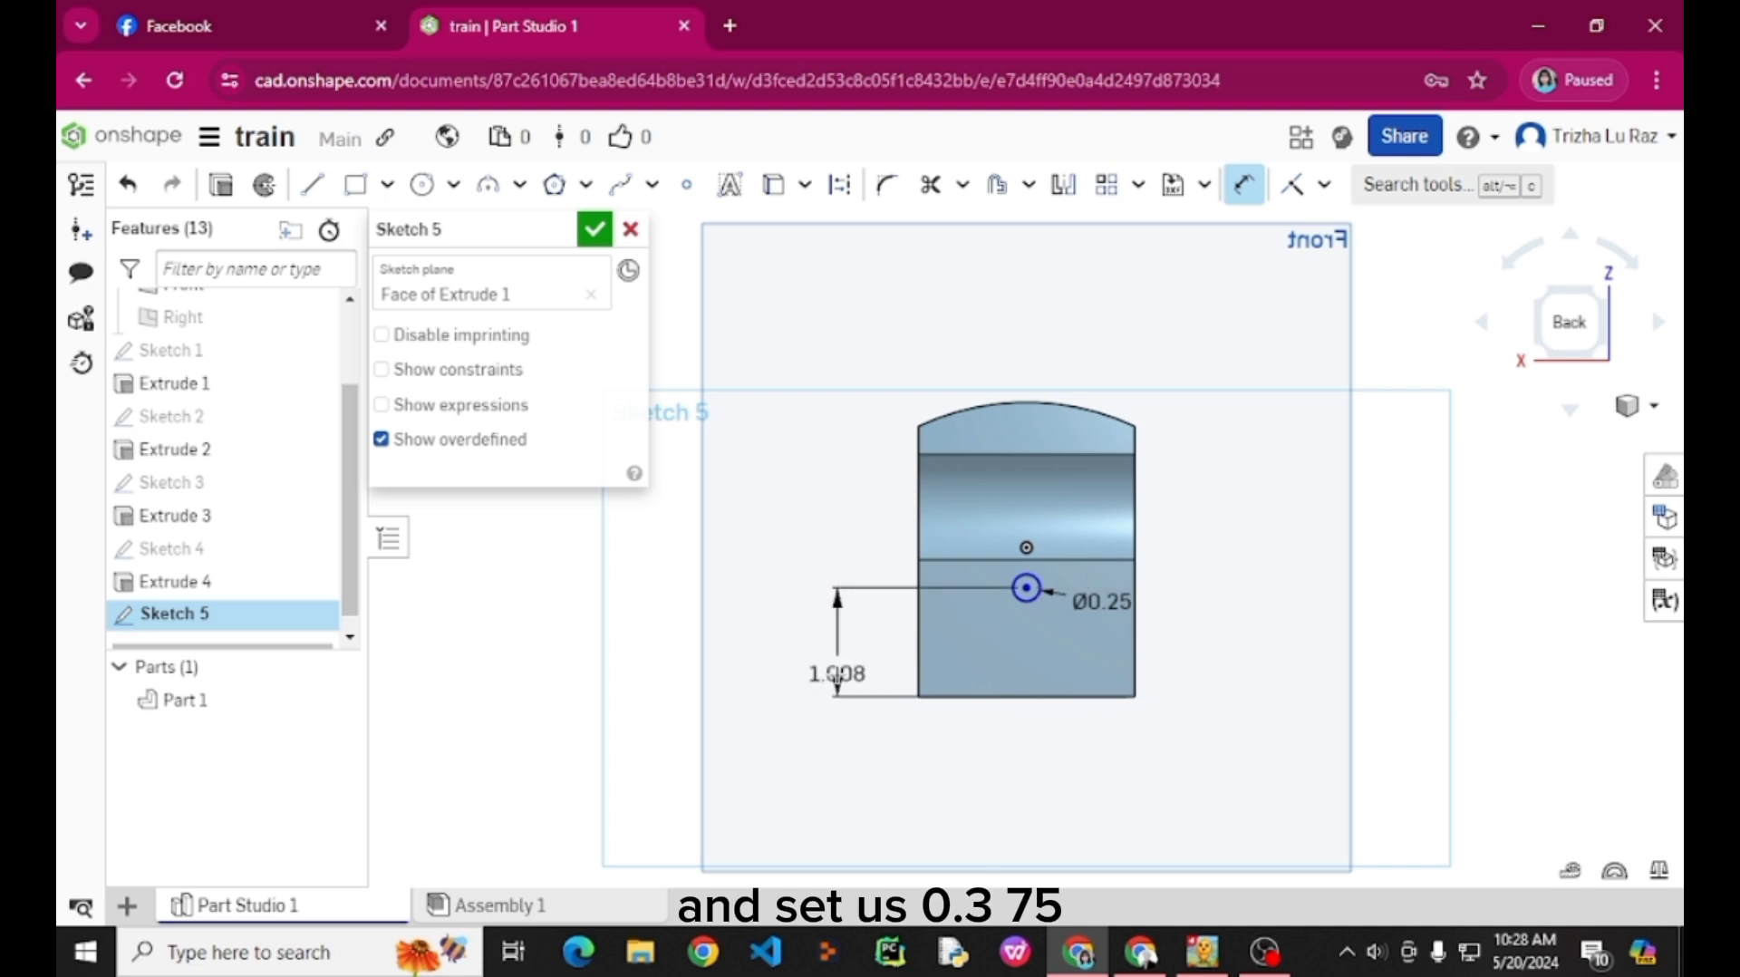
pyautogui.click(837, 675)
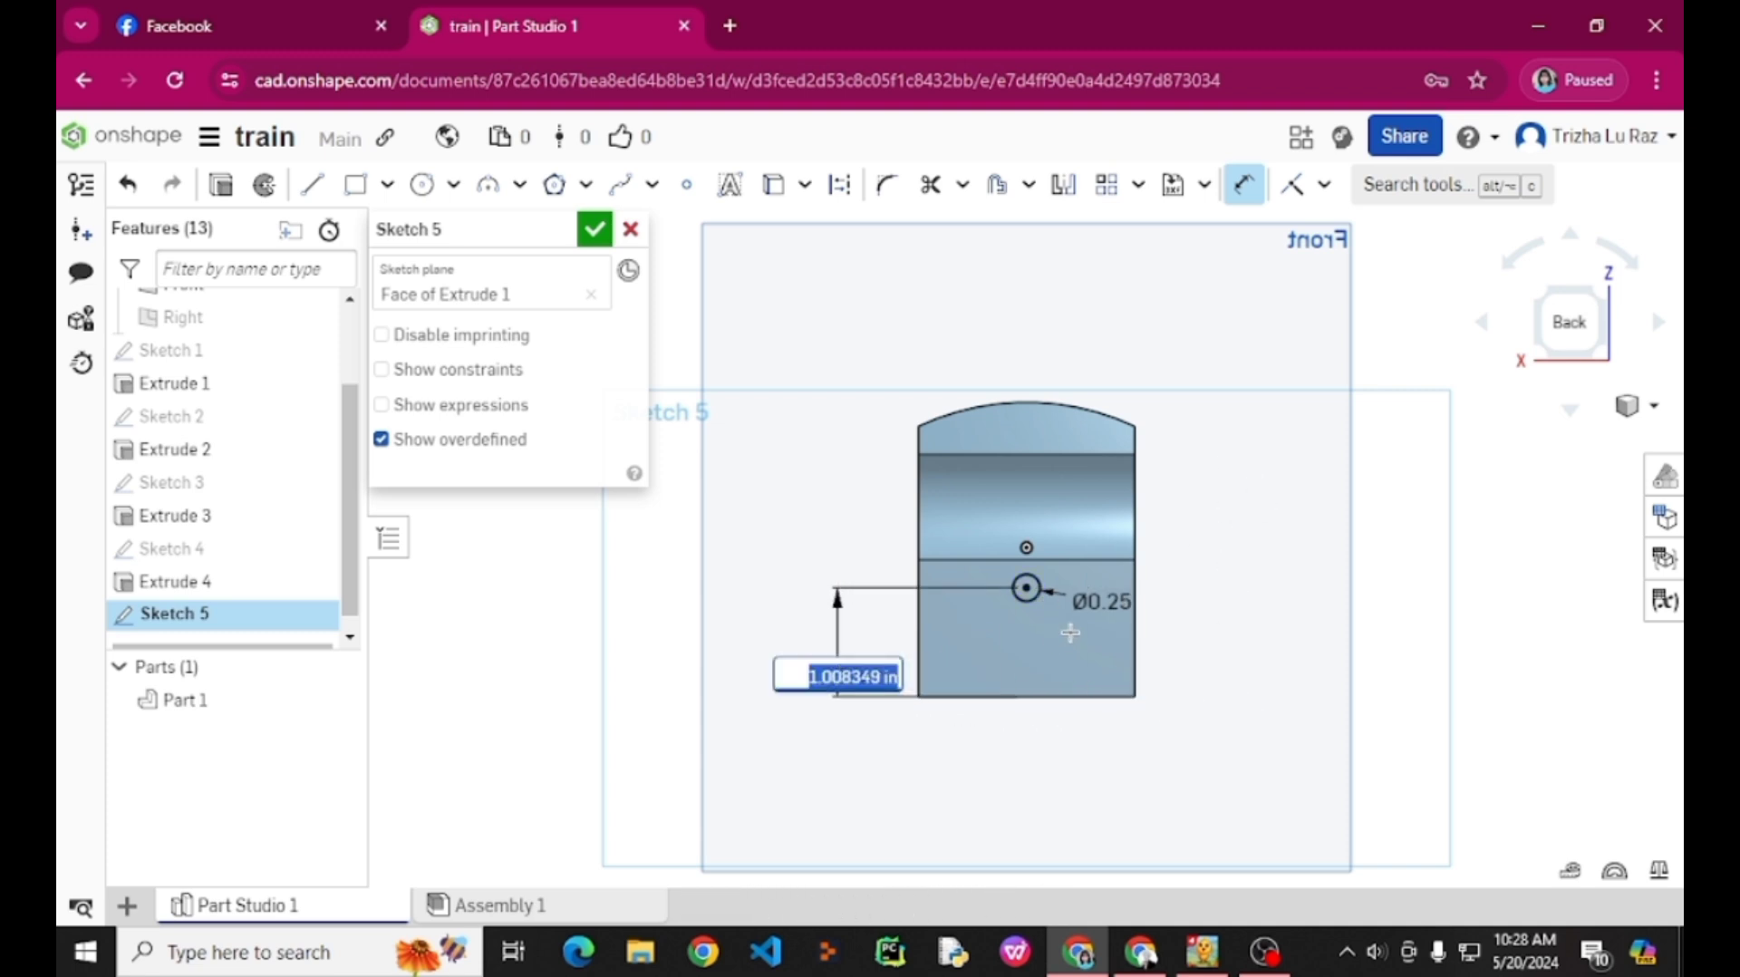
pyautogui.write('0')
pyautogui.write('.37')
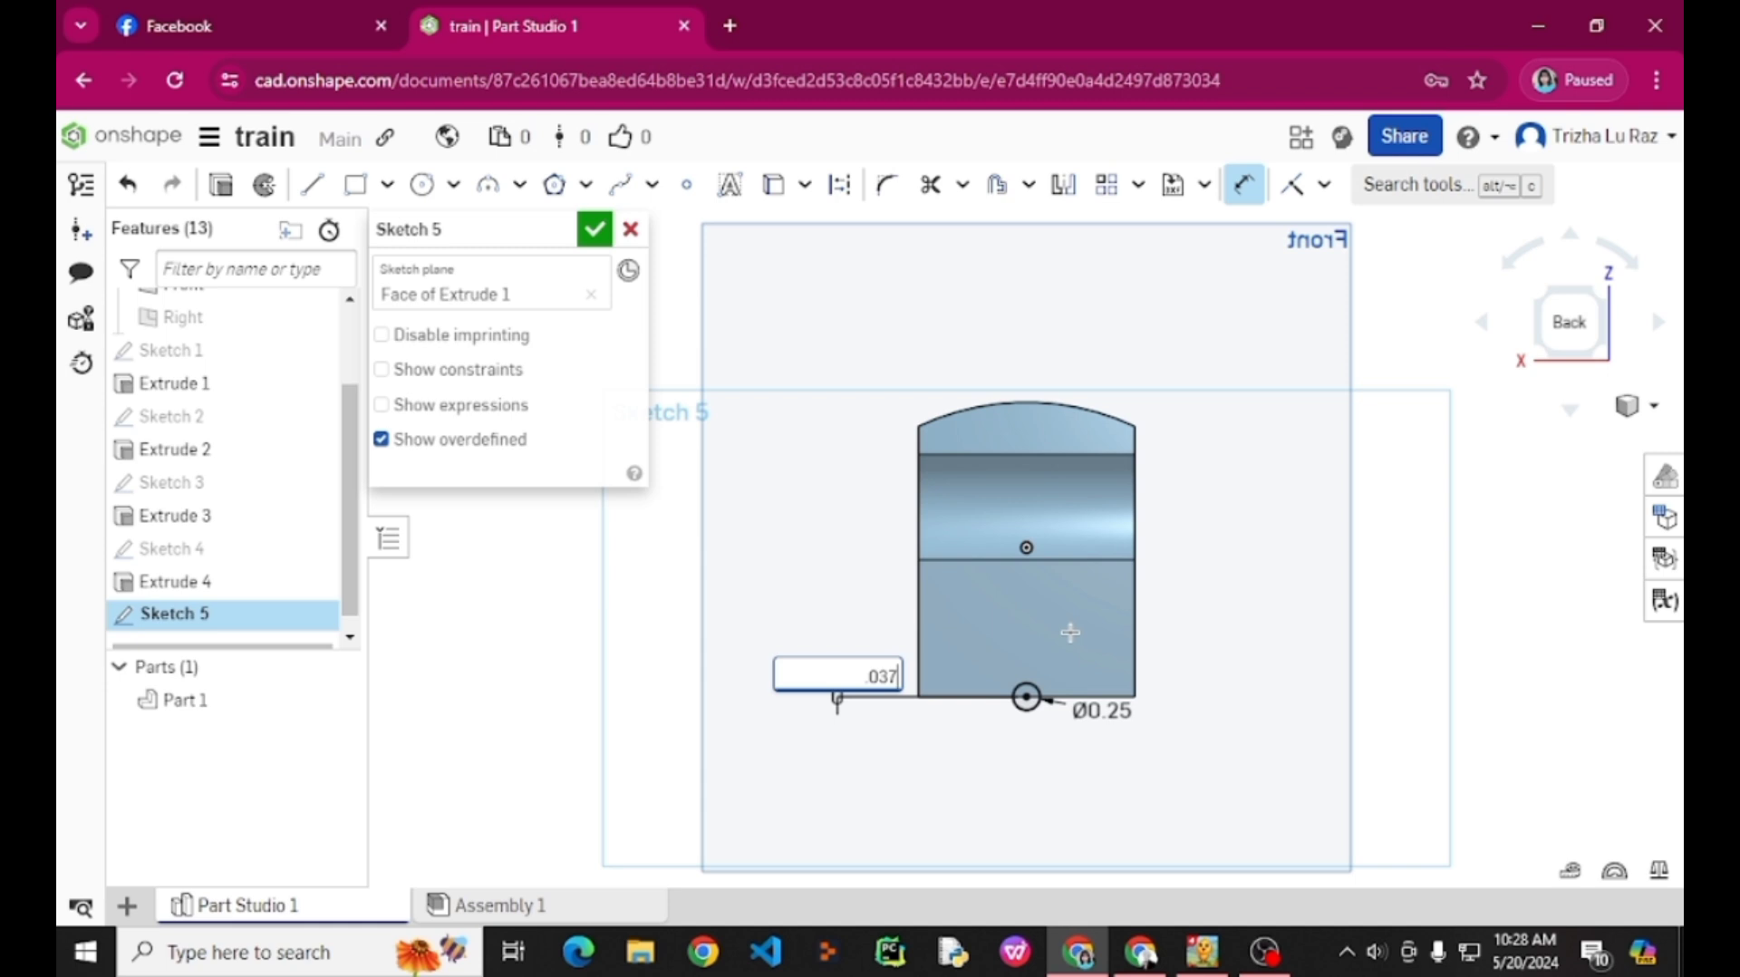
pyautogui.press('Return')
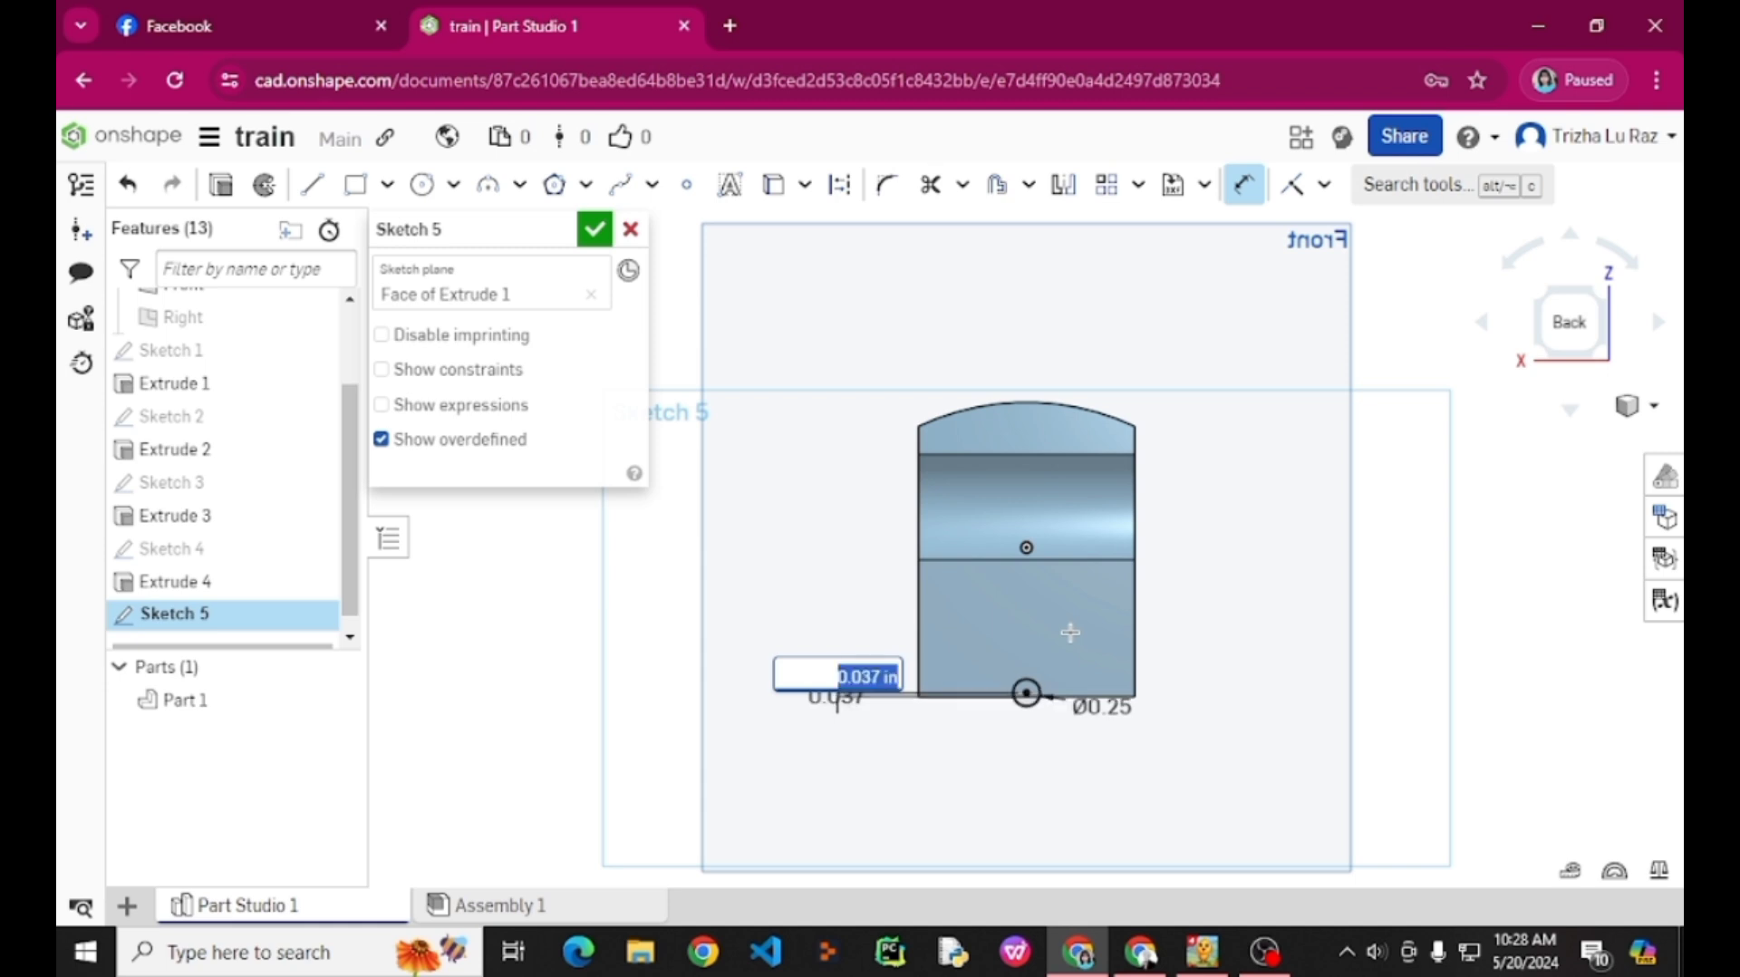
pyautogui.press('BackSpace')
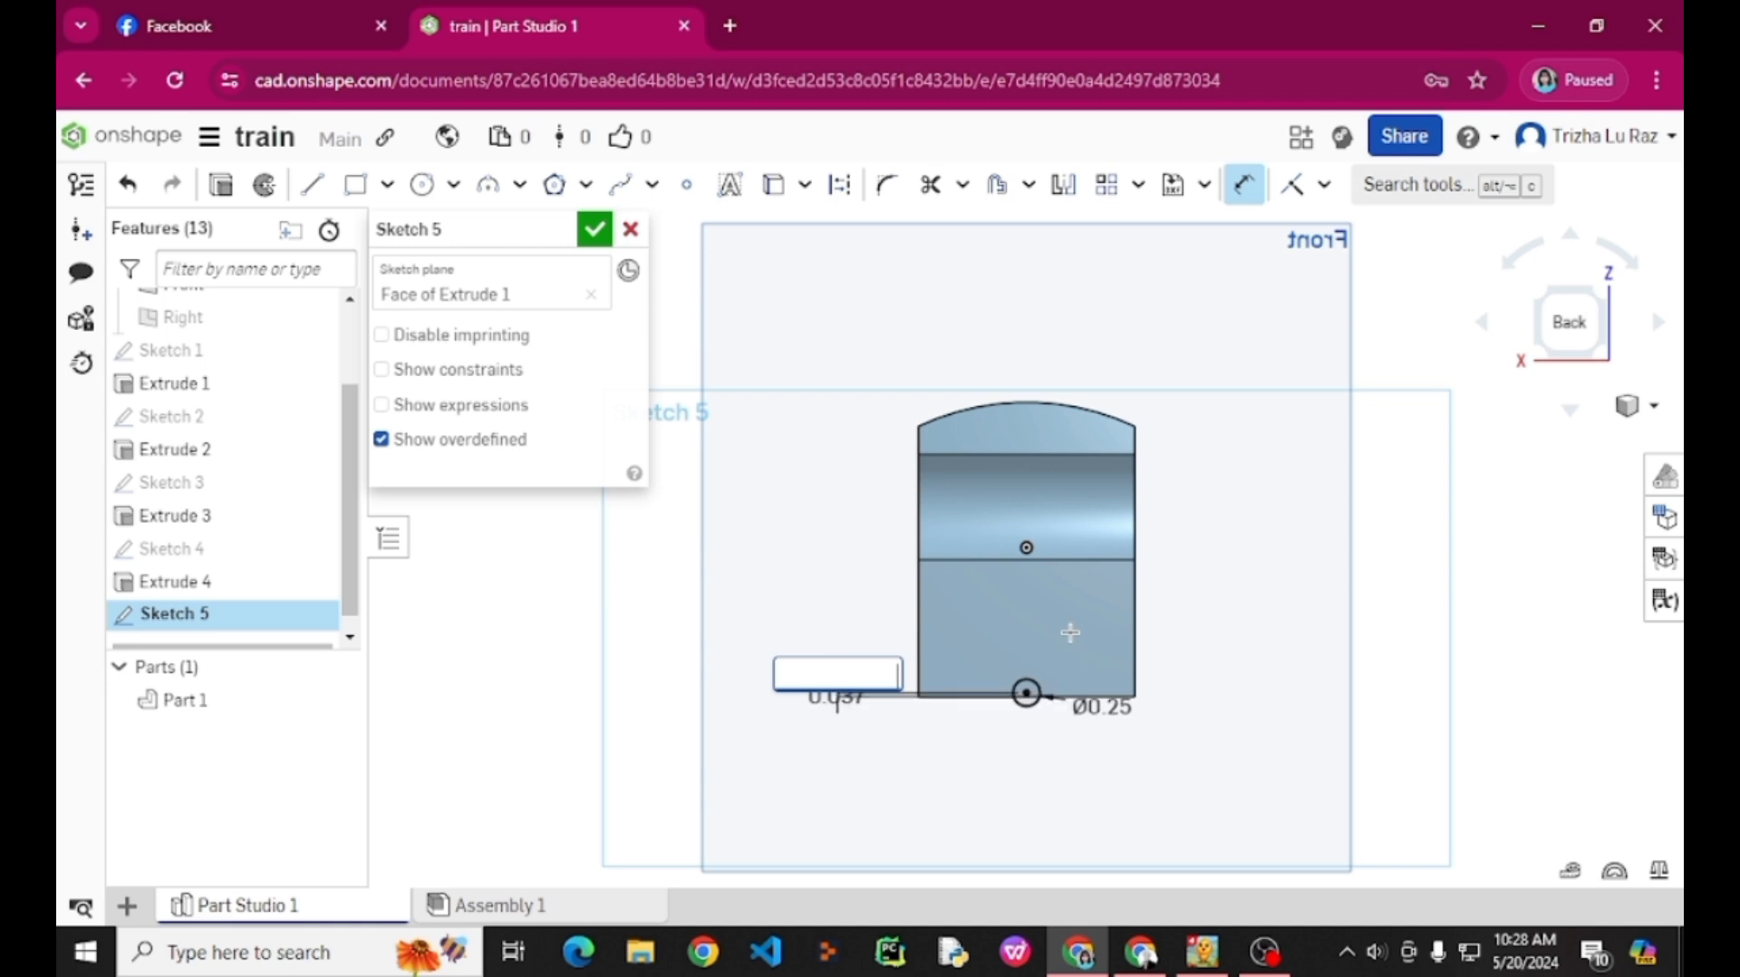
pyautogui.write('0.375')
pyautogui.press('Return')
pyautogui.press('Escape')
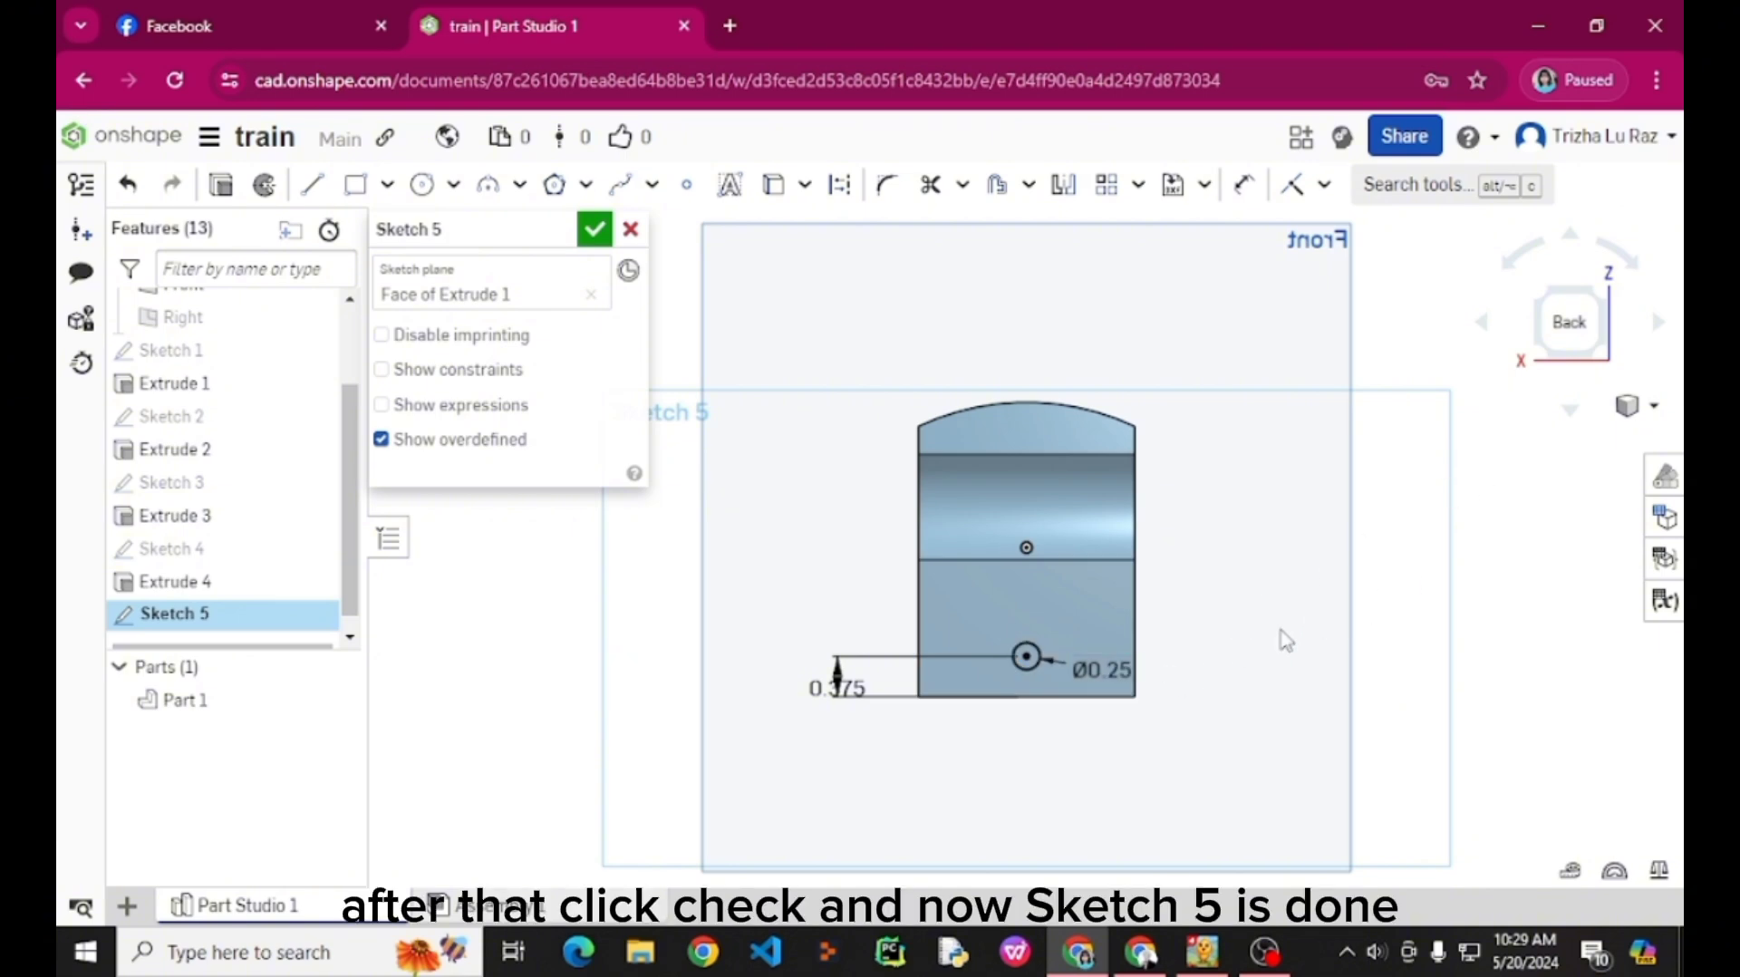
# Finish the sketch on the back face.
pyautogui.rightClick(1274, 654)
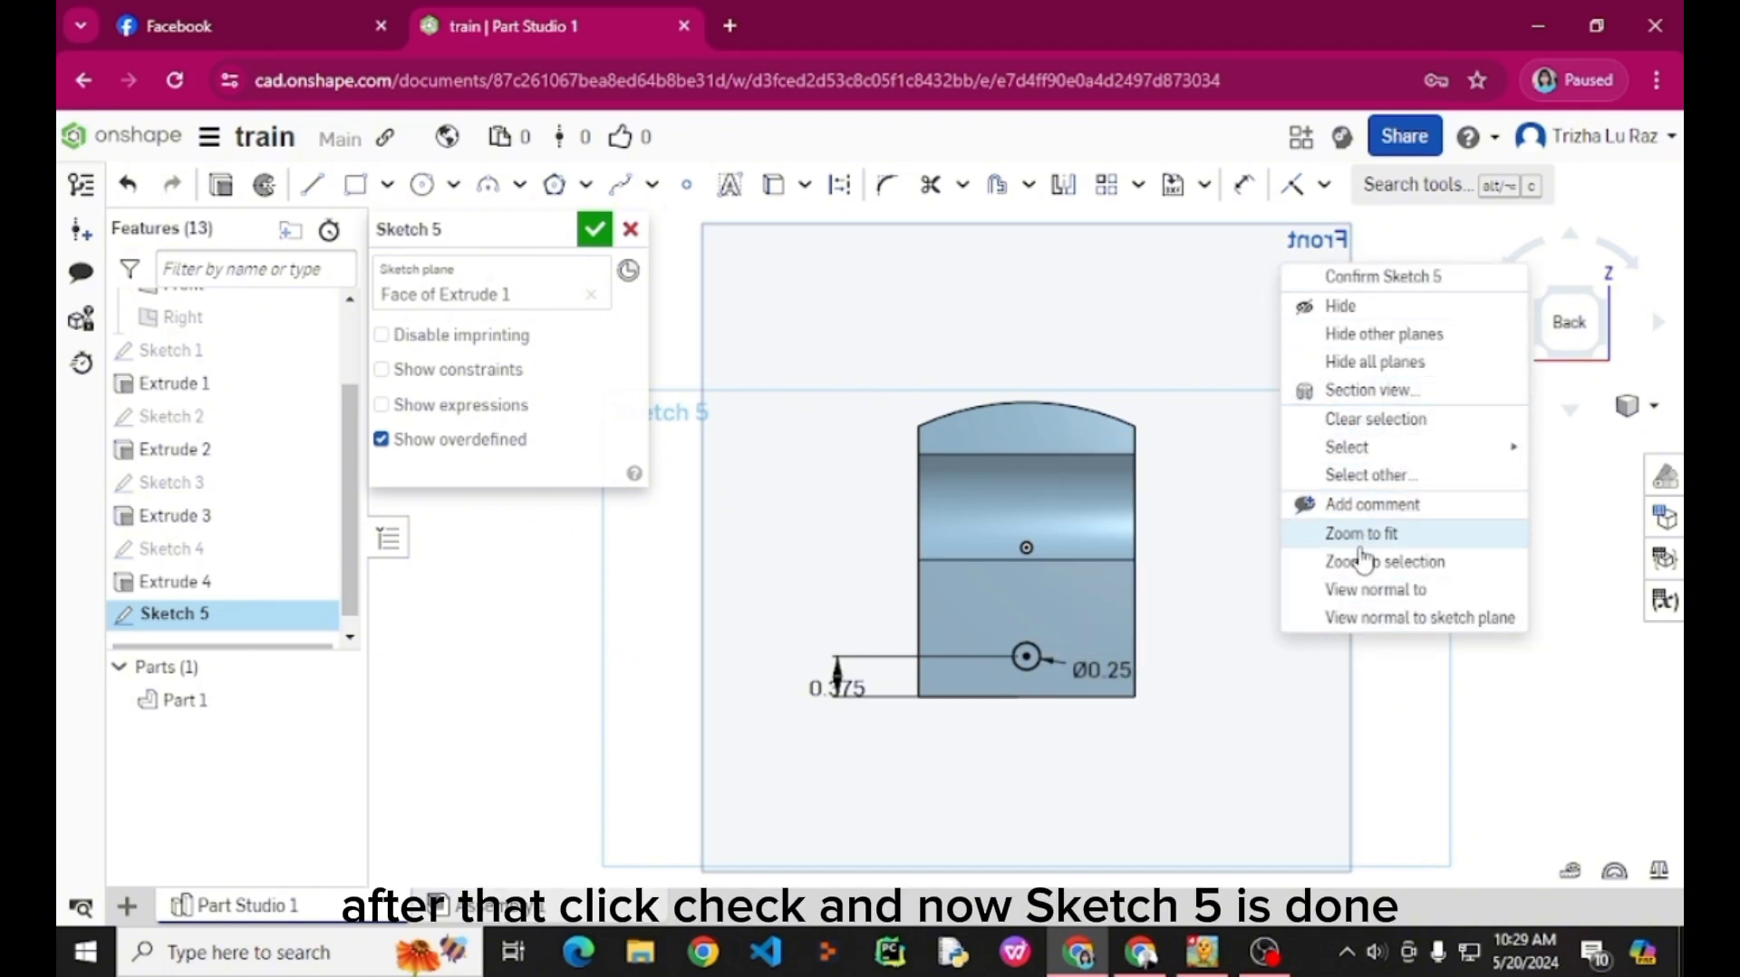
pyautogui.rightClick(1507, 720)
pyautogui.moveTo(1466, 622)
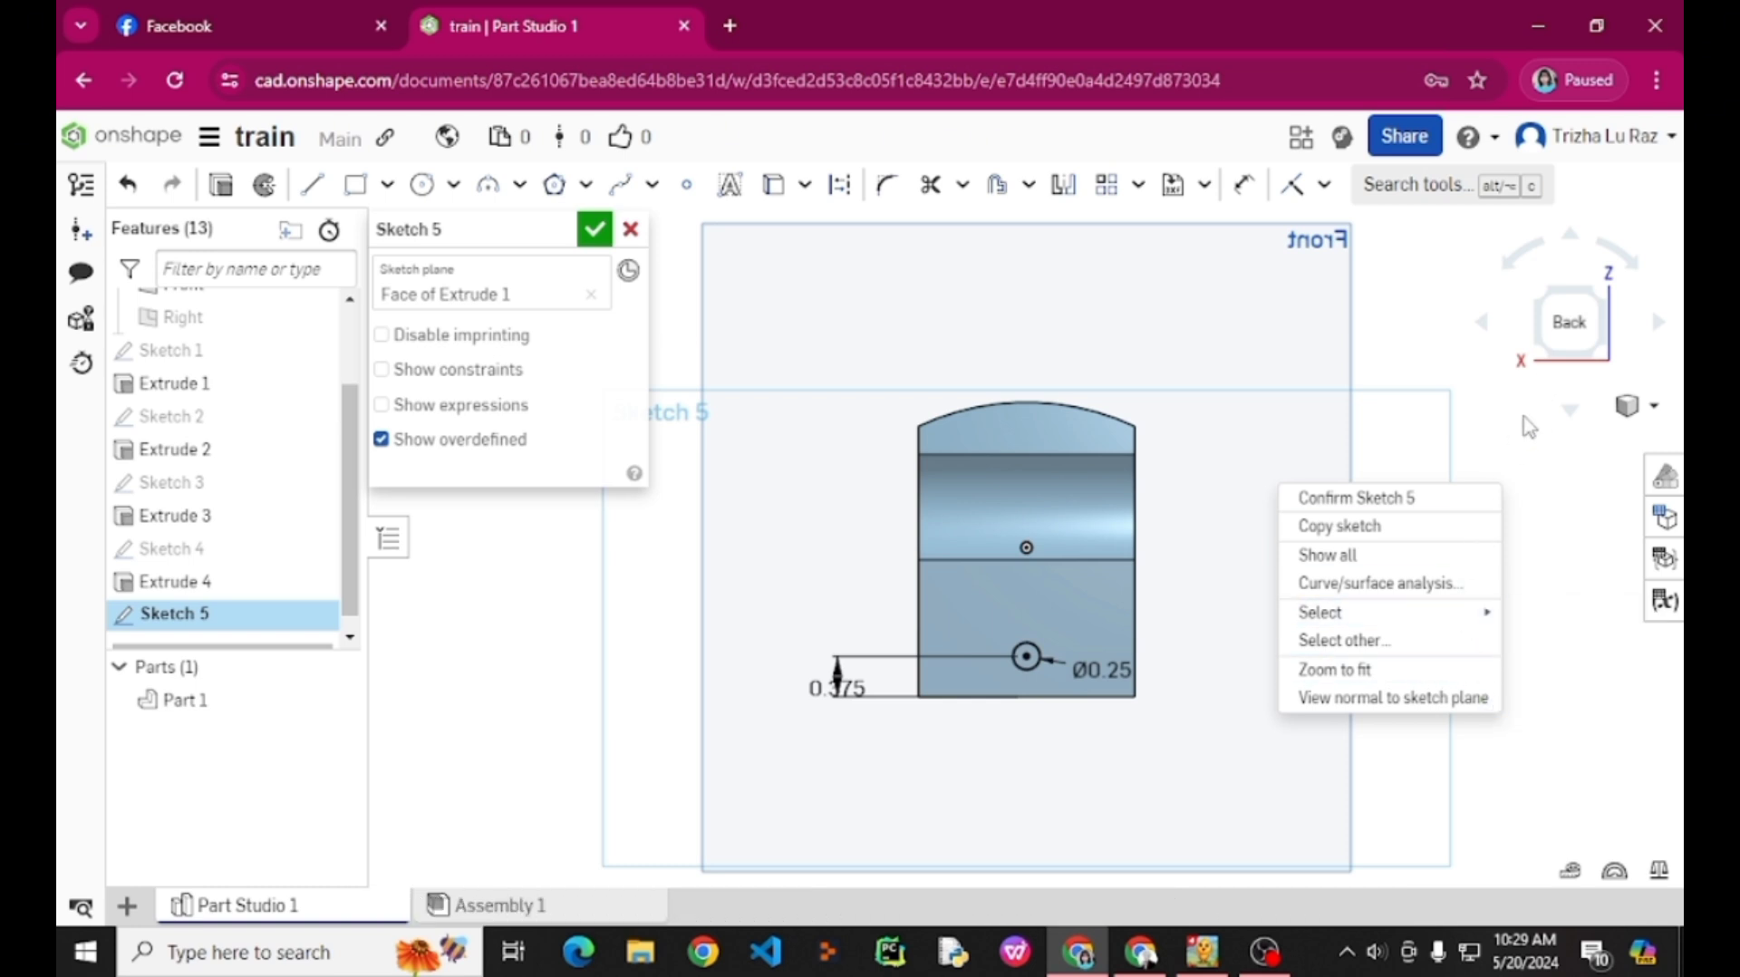
pyautogui.click(598, 236)
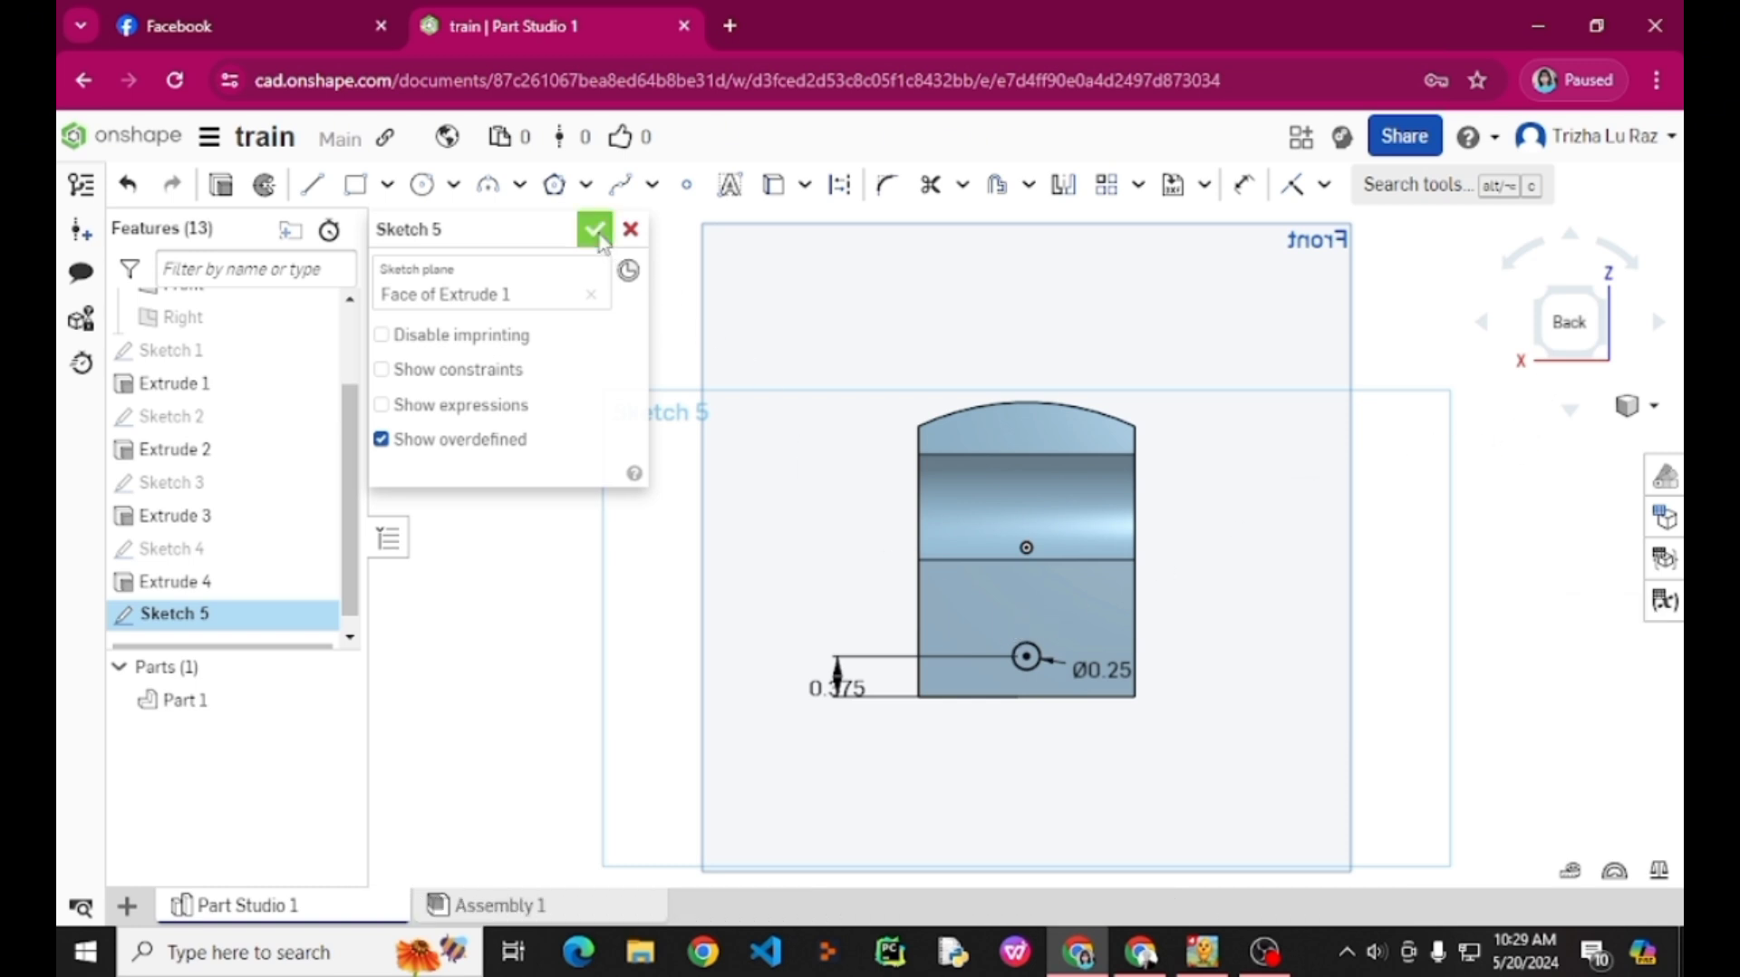
pyautogui.click(596, 233)
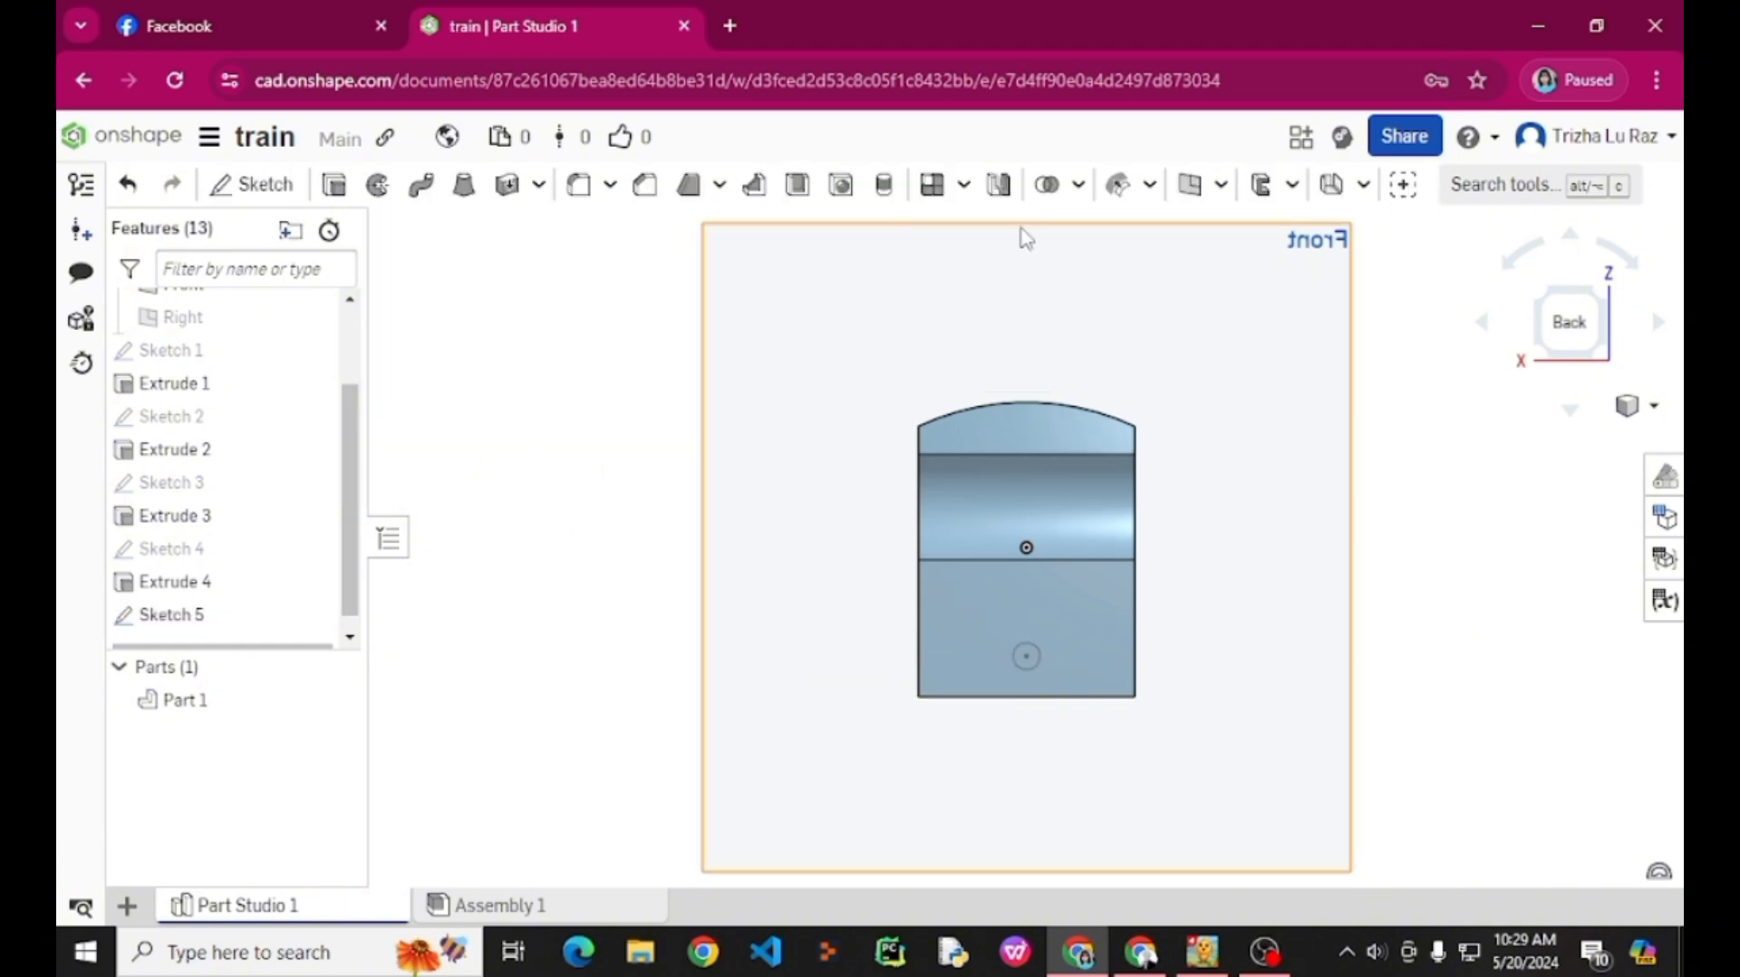
# Extrude the circle on the back face as a blind Remove cut with a depth of 0.5 inch.
pyautogui.click(1542, 296)
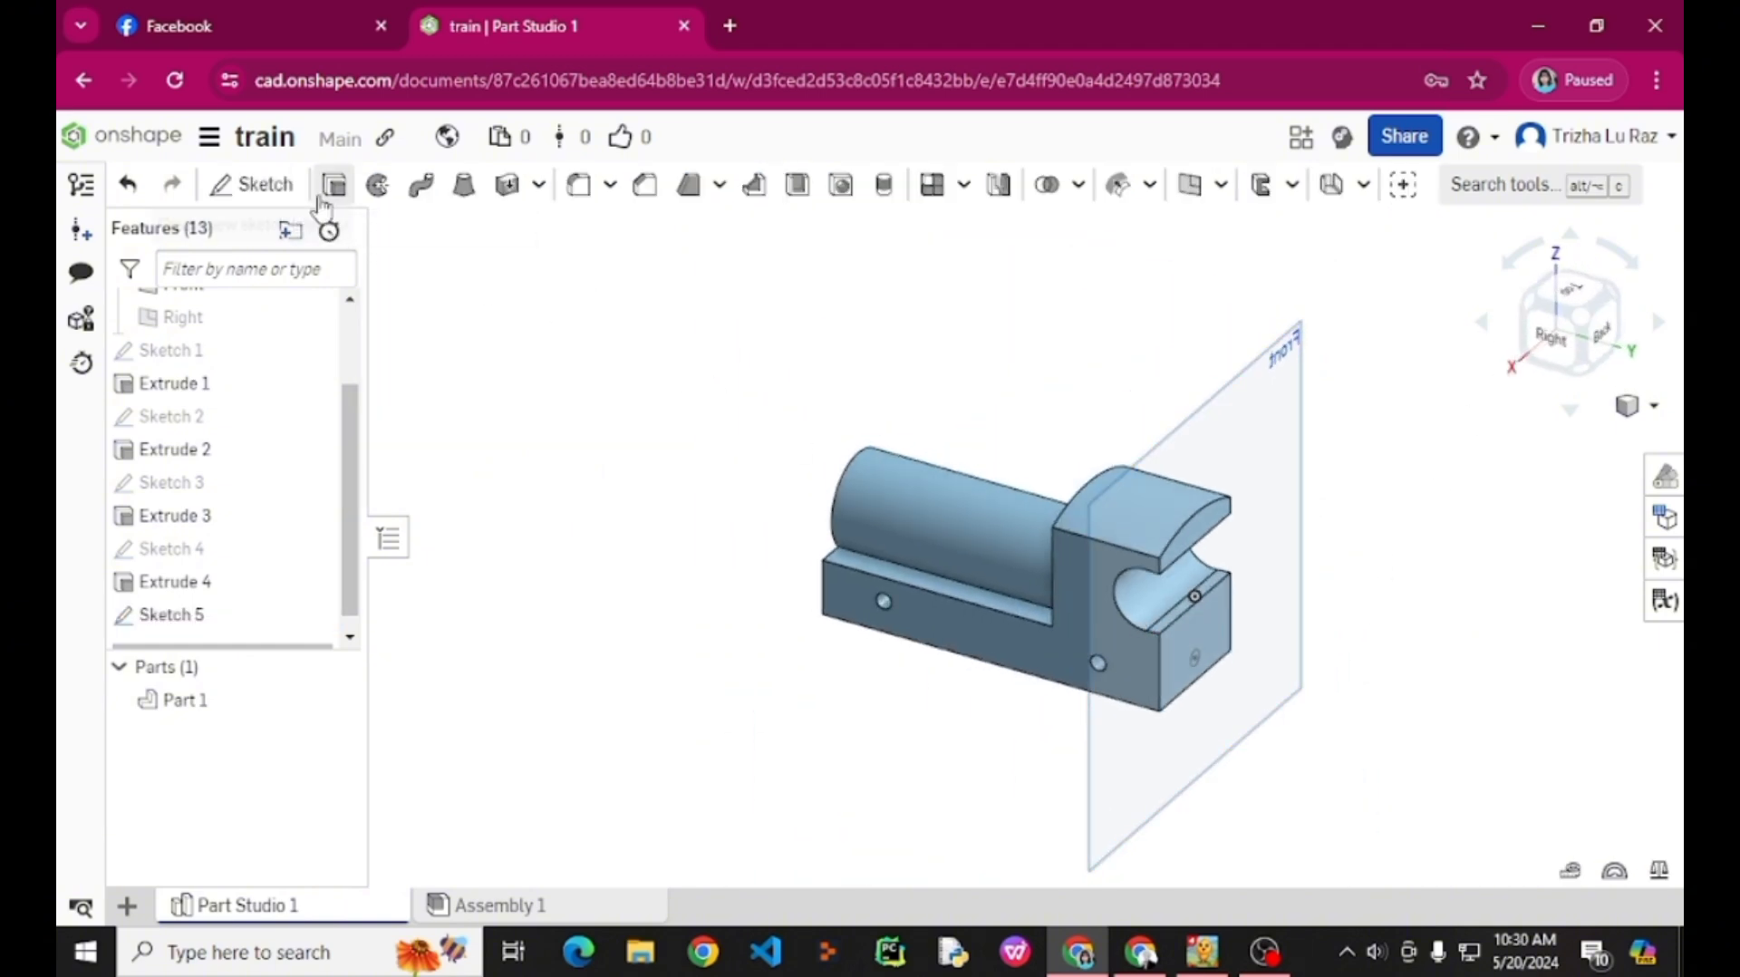
pyautogui.click(335, 192)
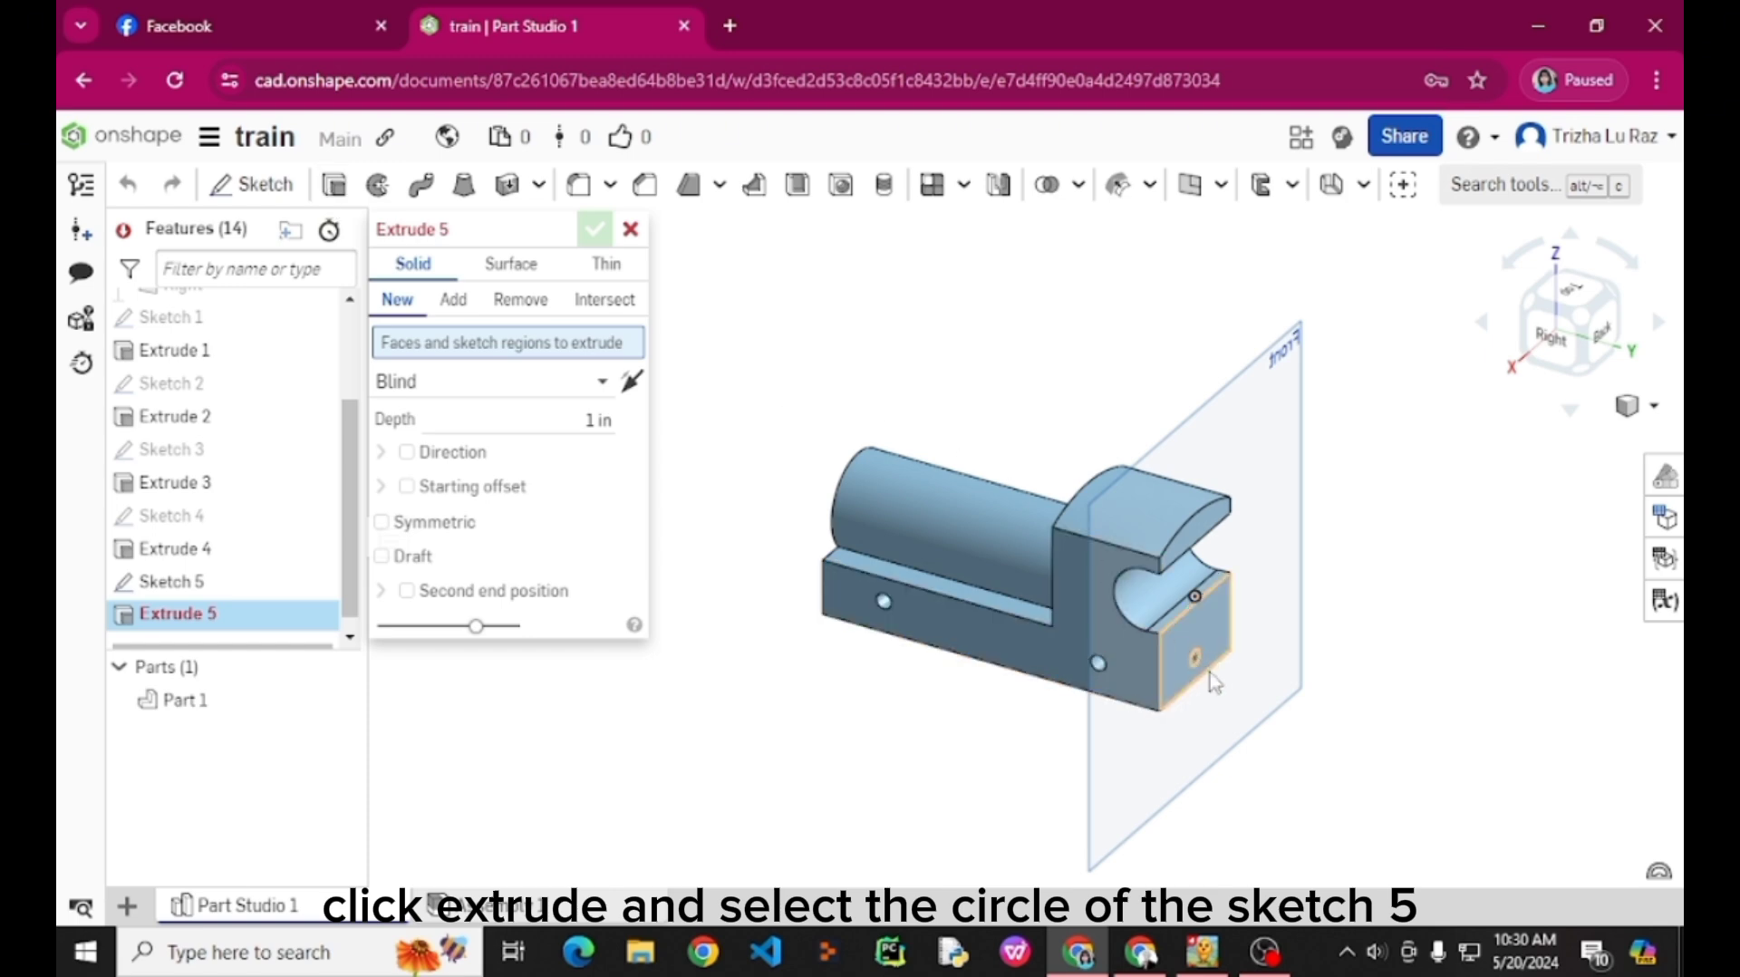
pyautogui.scroll(5, 1194, 669)
pyautogui.click(1159, 643)
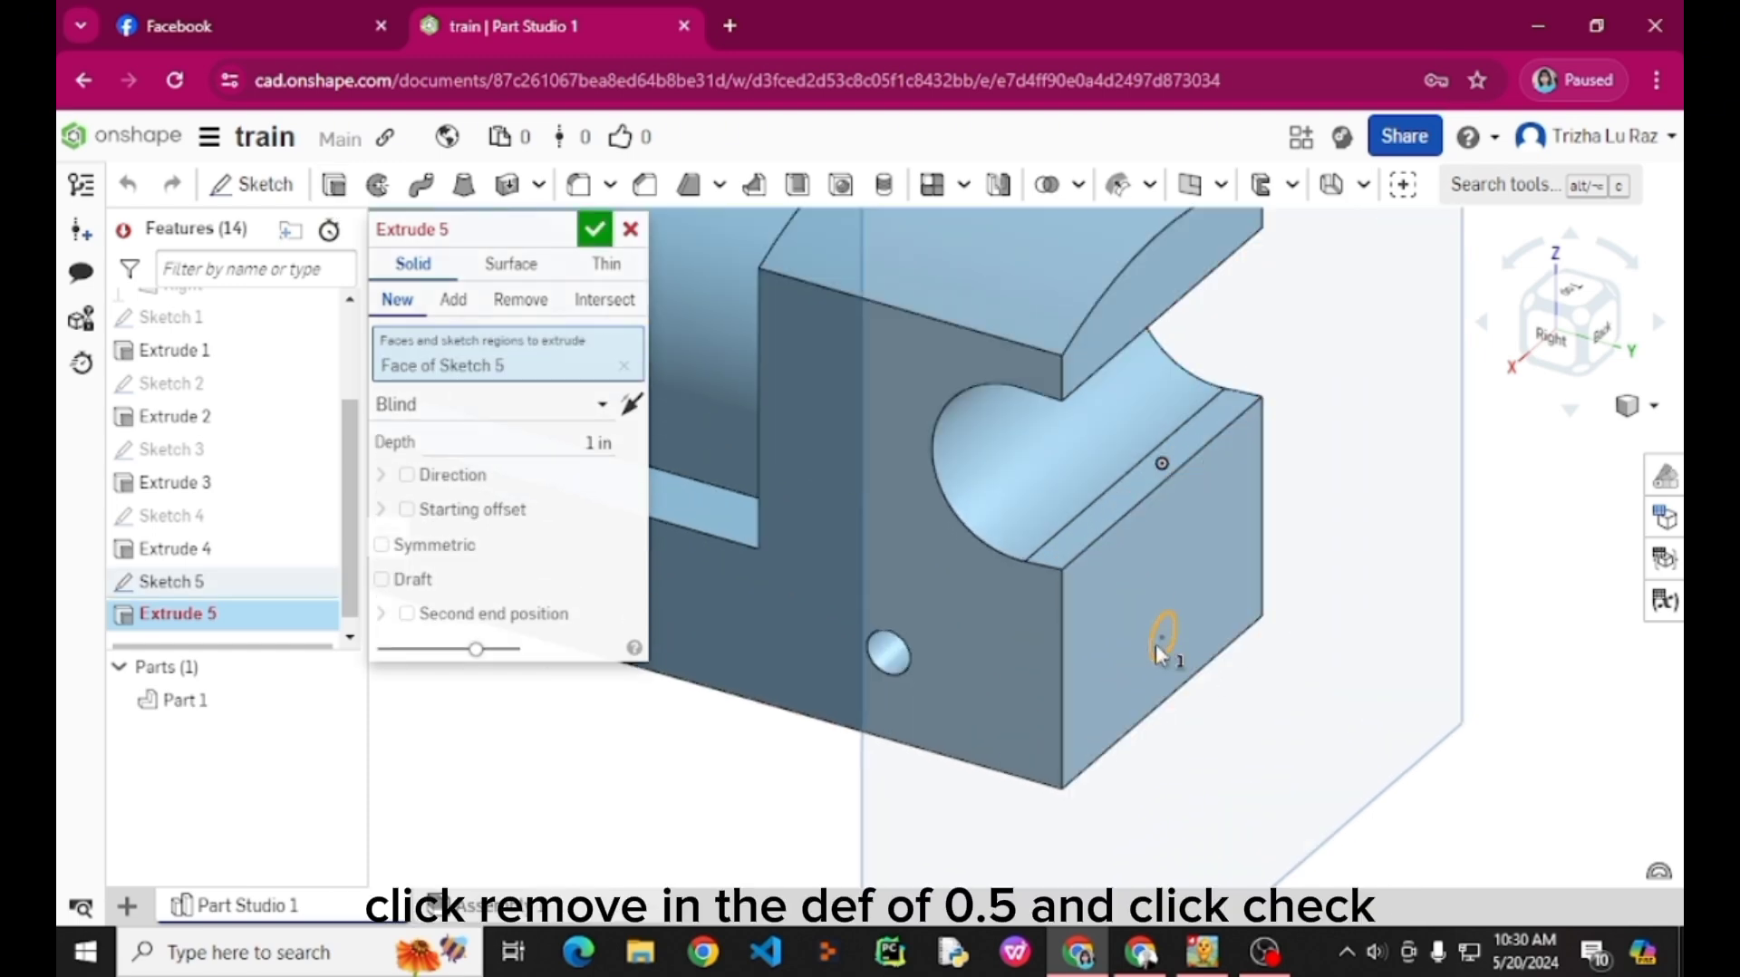
pyautogui.click(520, 300)
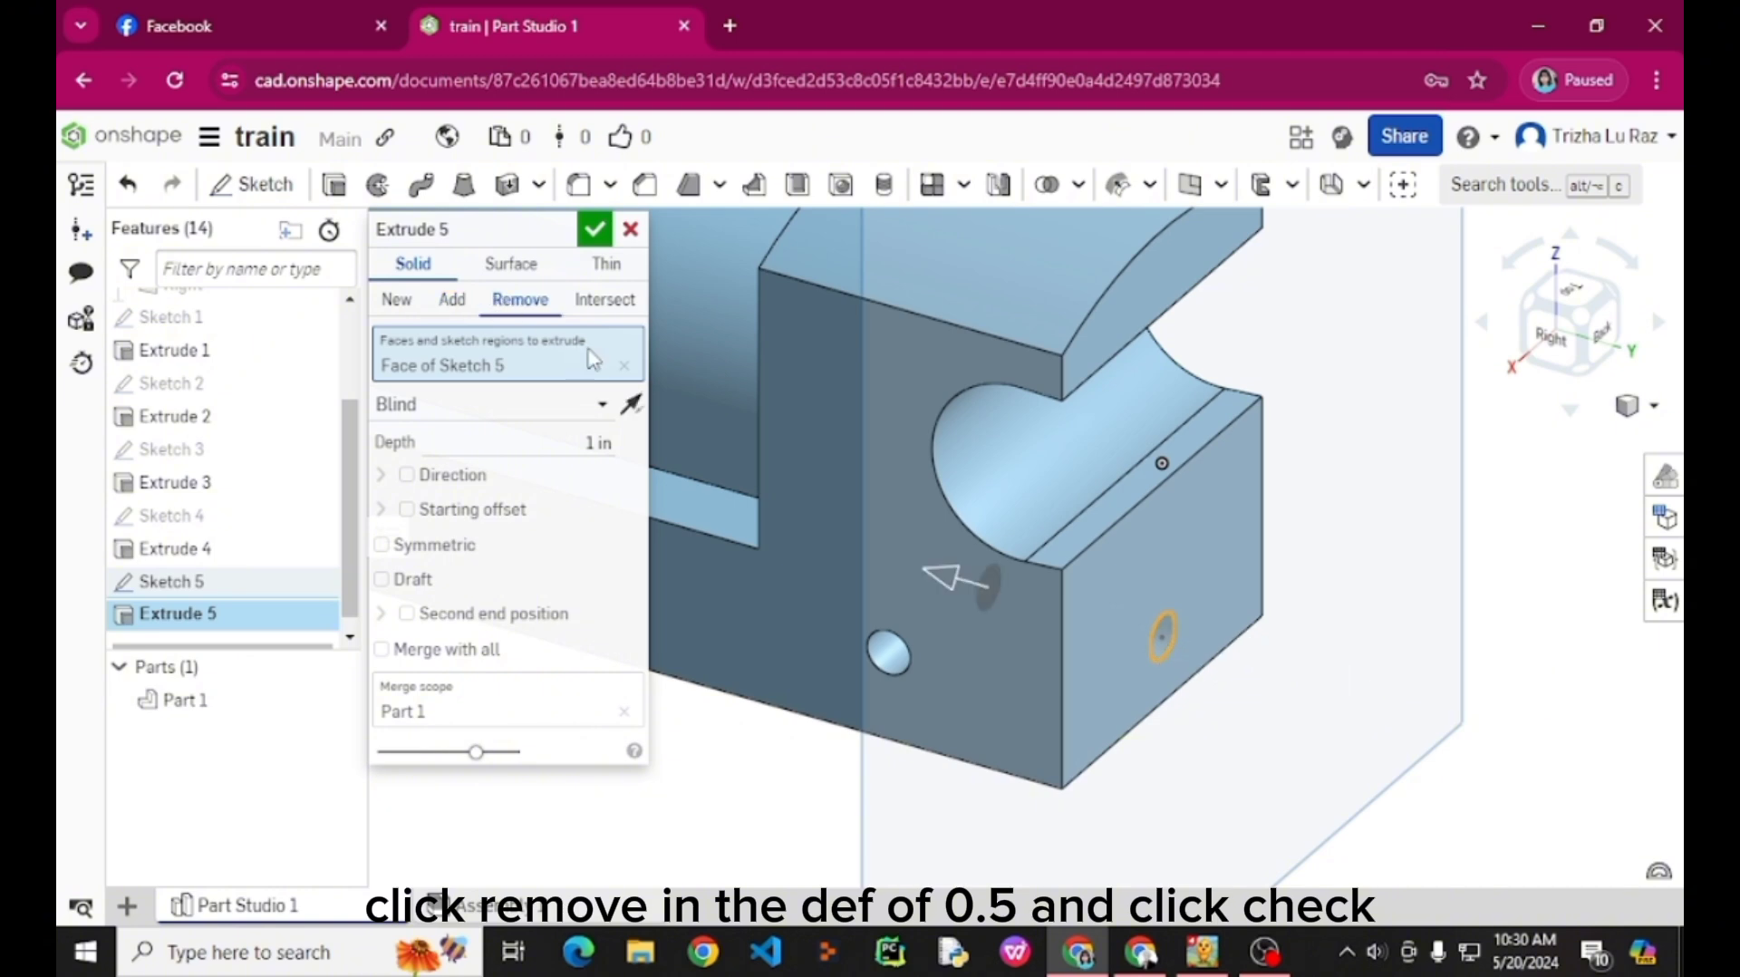
pyautogui.click(598, 442)
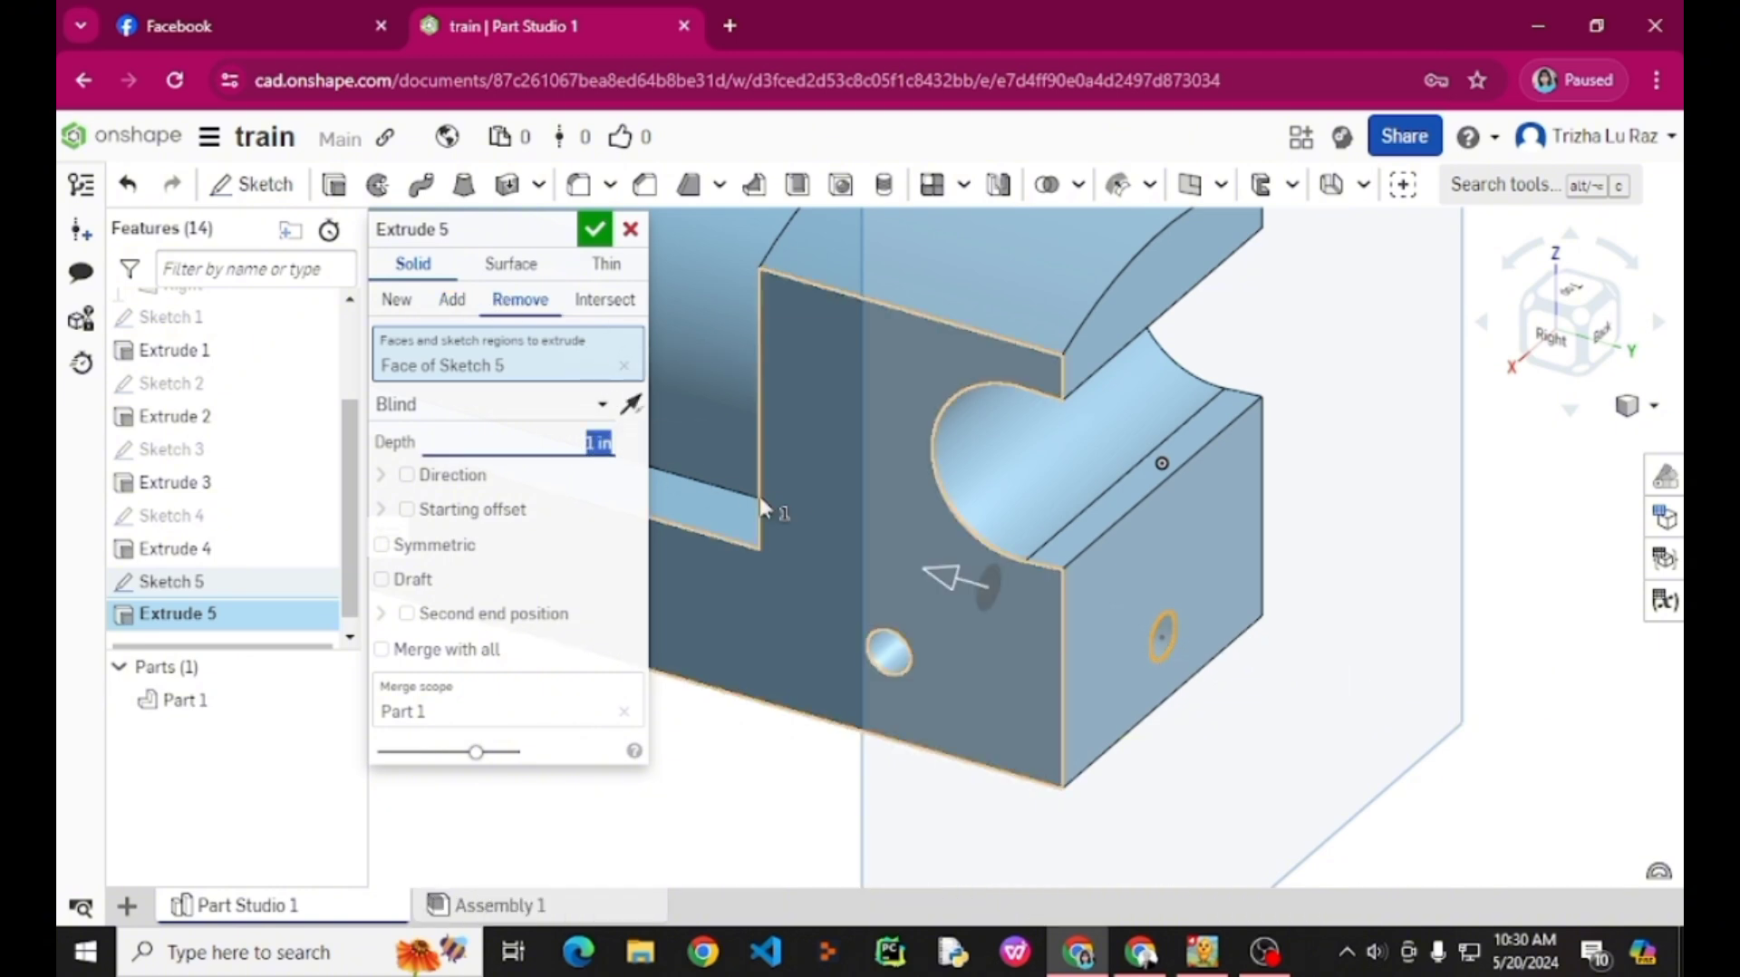
pyautogui.press('BackSpace')
pyautogui.write('.5')
pyautogui.press('Return')
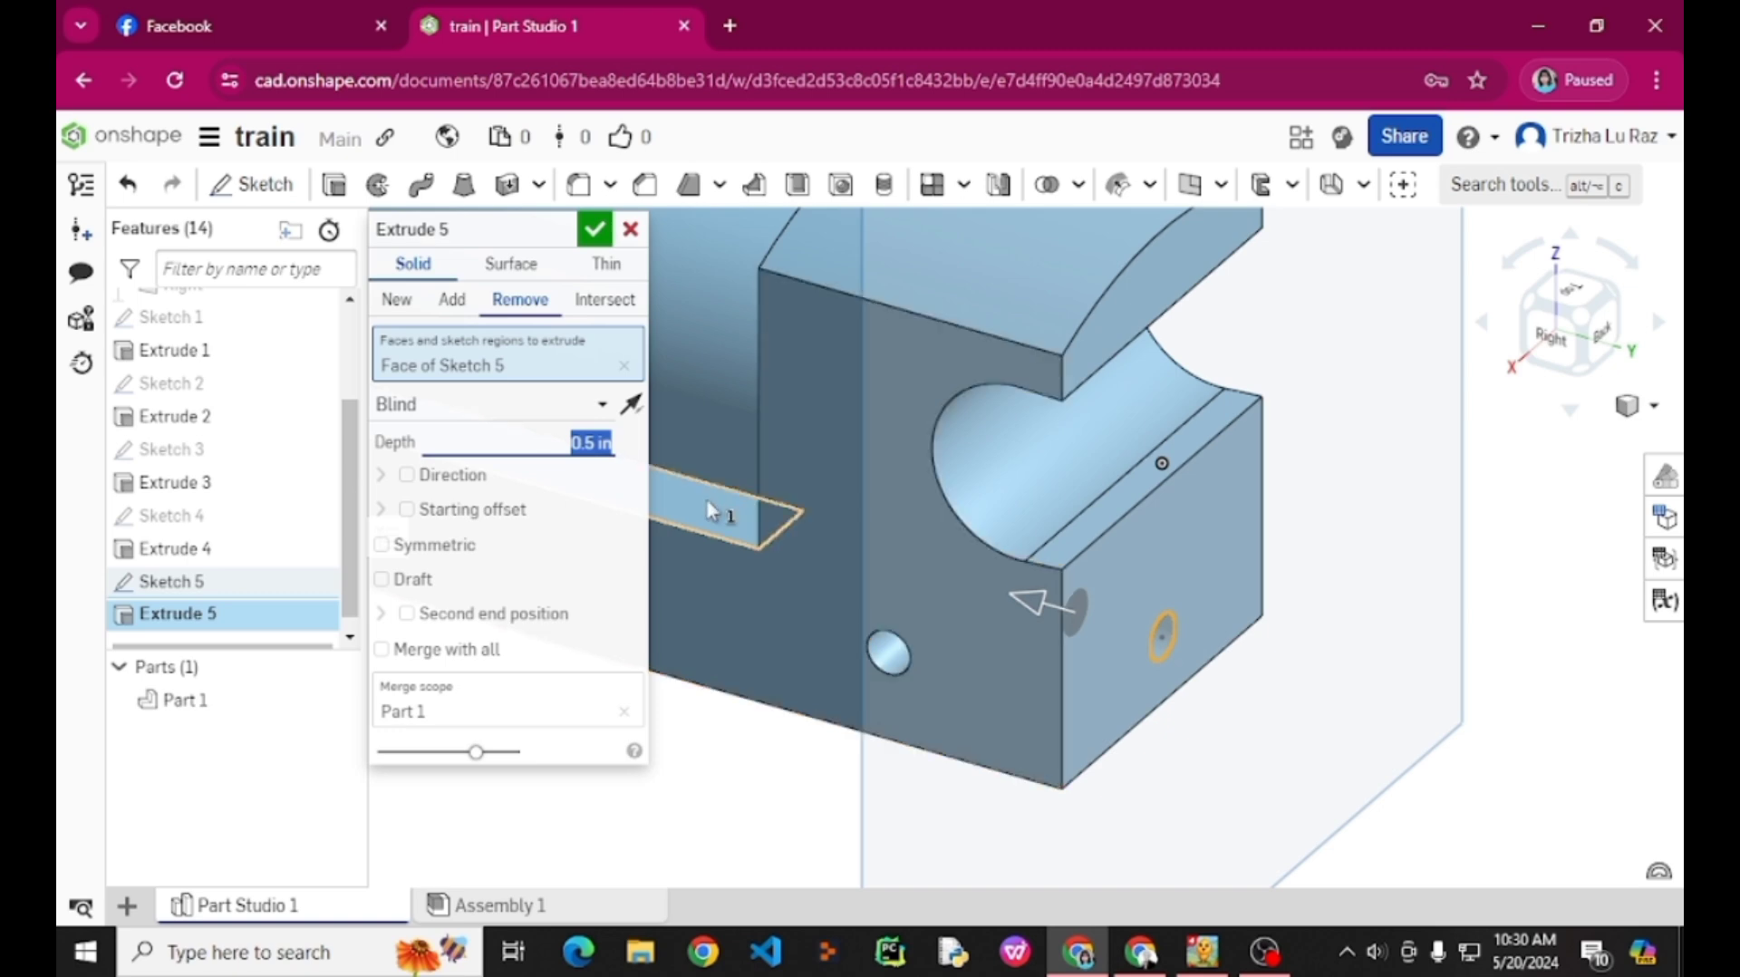
pyautogui.click(595, 232)
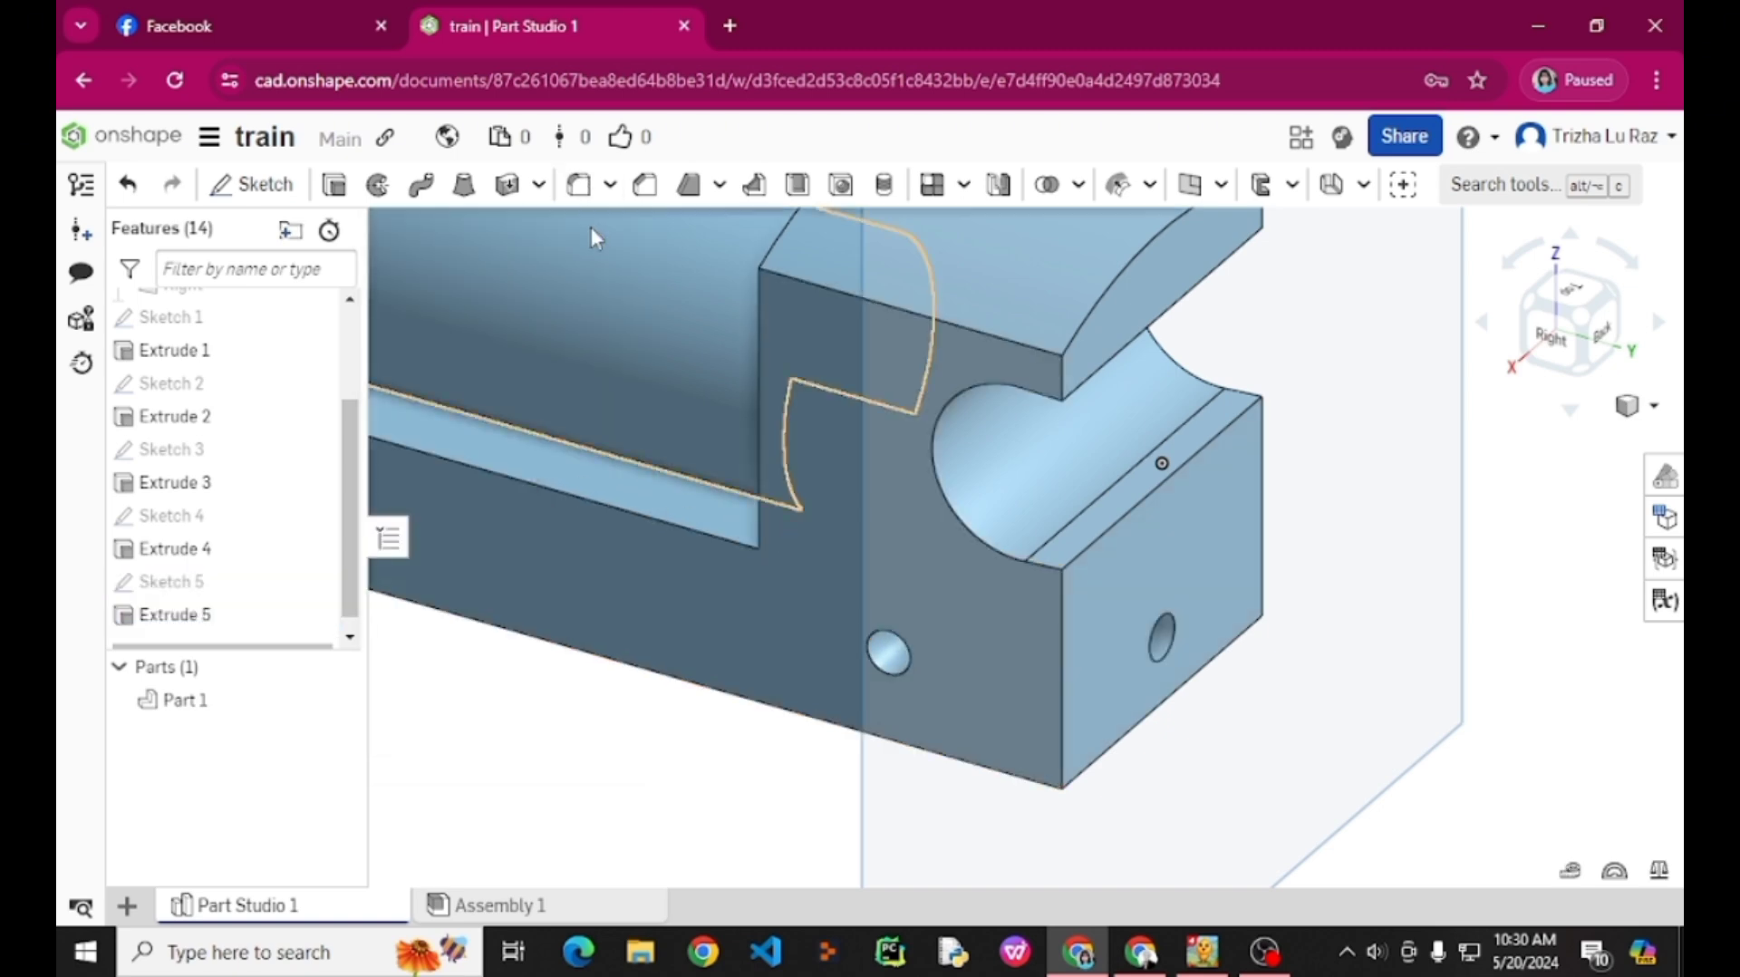
# Start a new sketch on the body's front face, viewed from the front.
pyautogui.rightClick(1553, 505)
pyautogui.click(1487, 608)
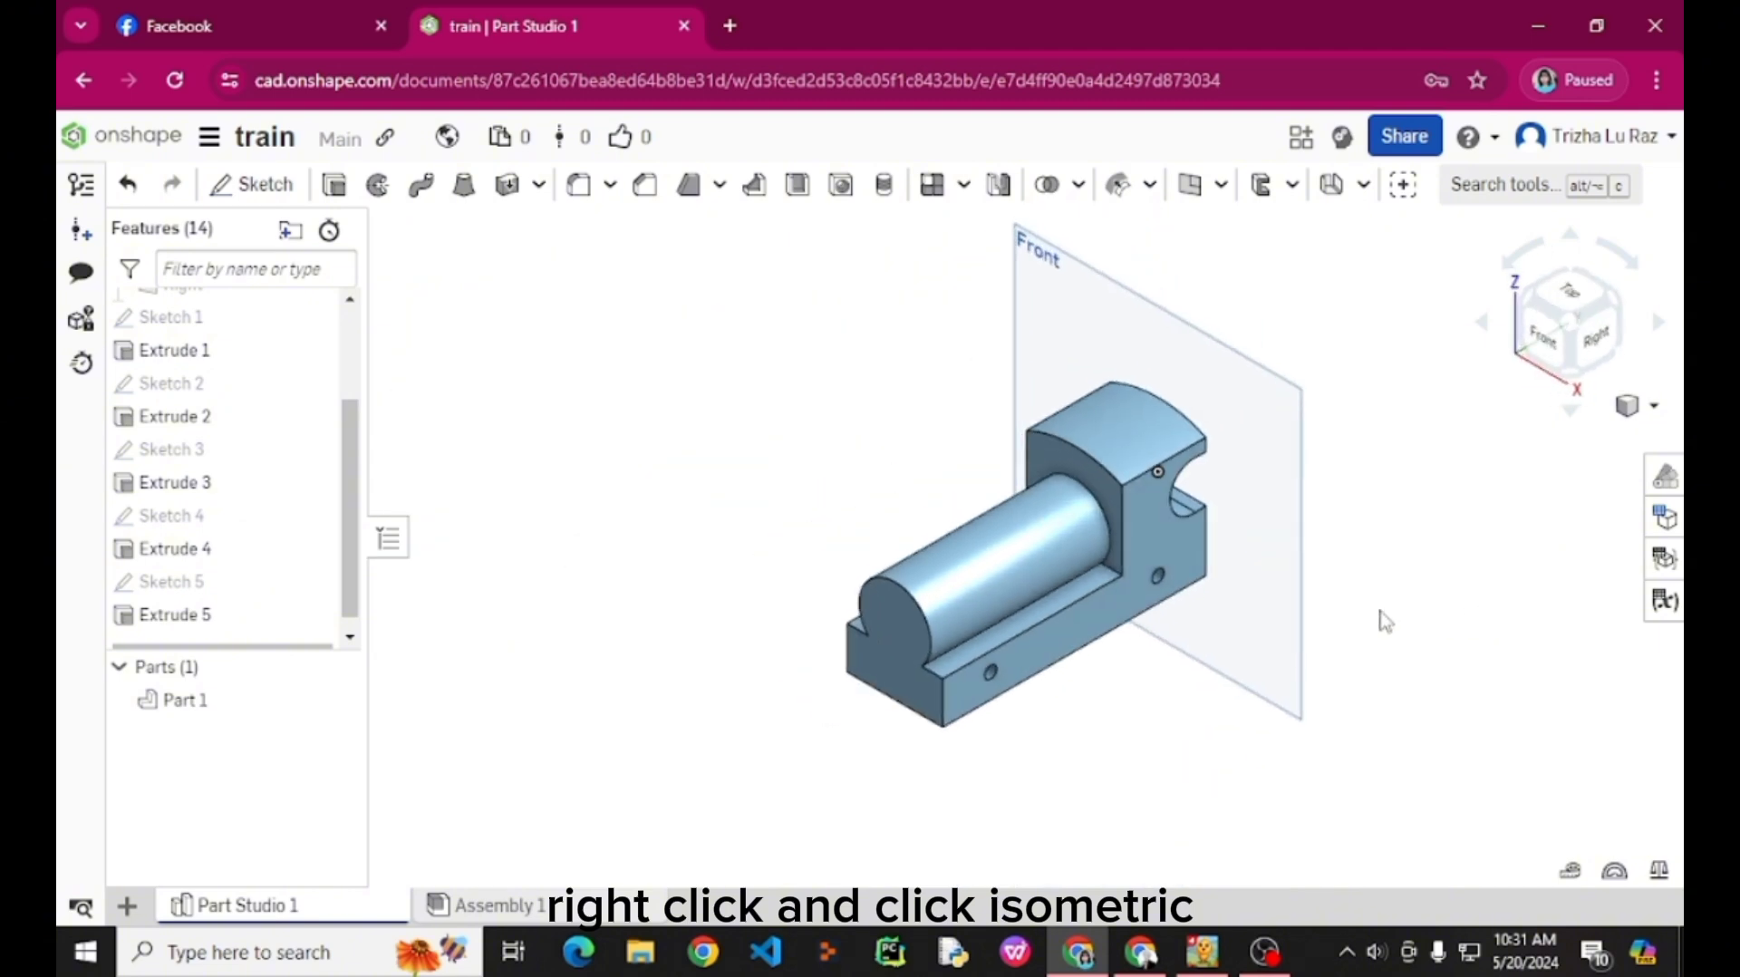
pyautogui.click(911, 666)
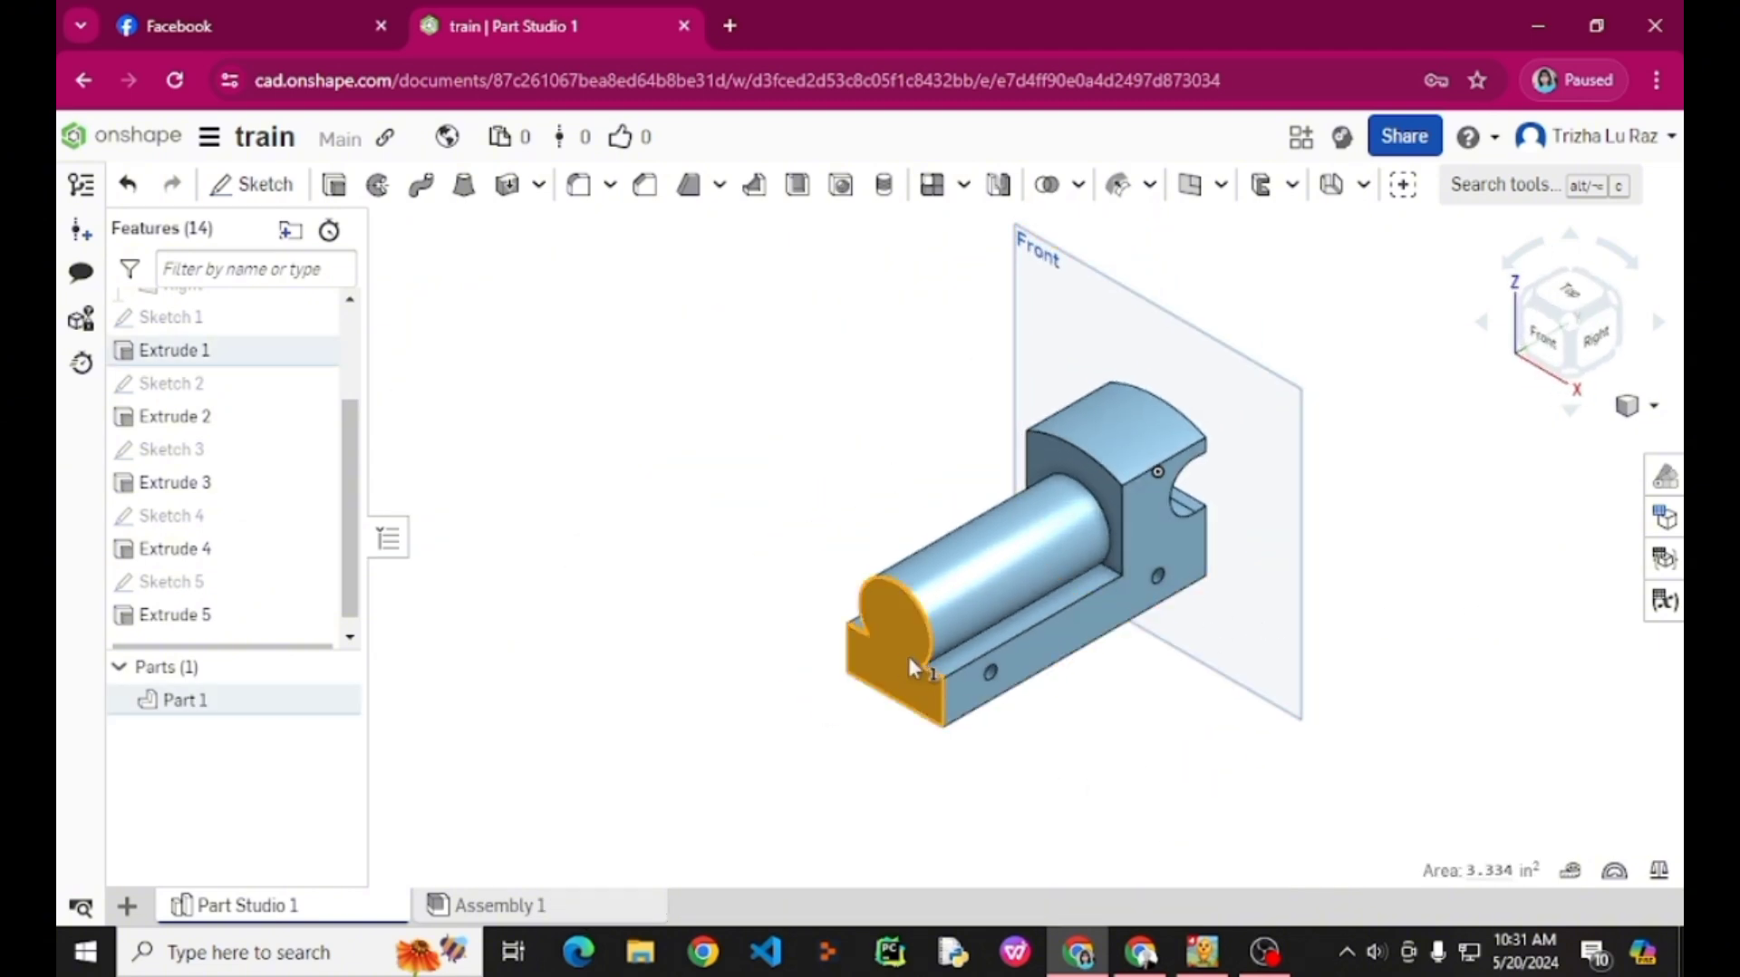
pyautogui.click(1543, 337)
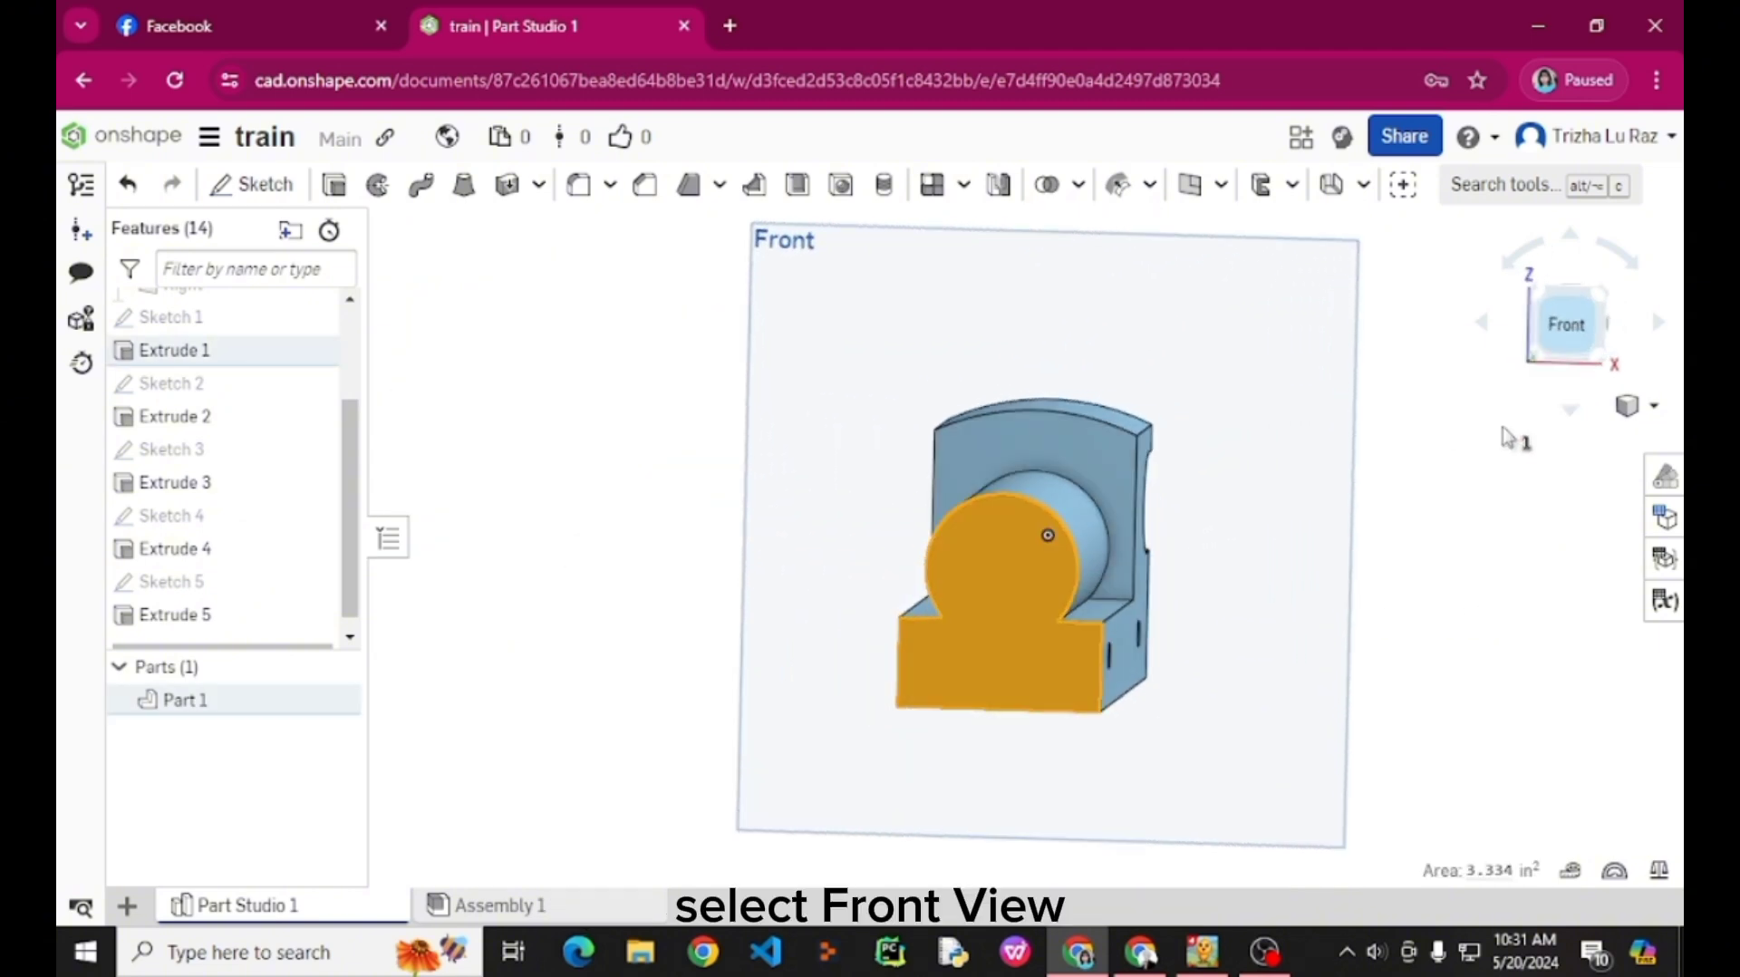
pyautogui.click(1460, 547)
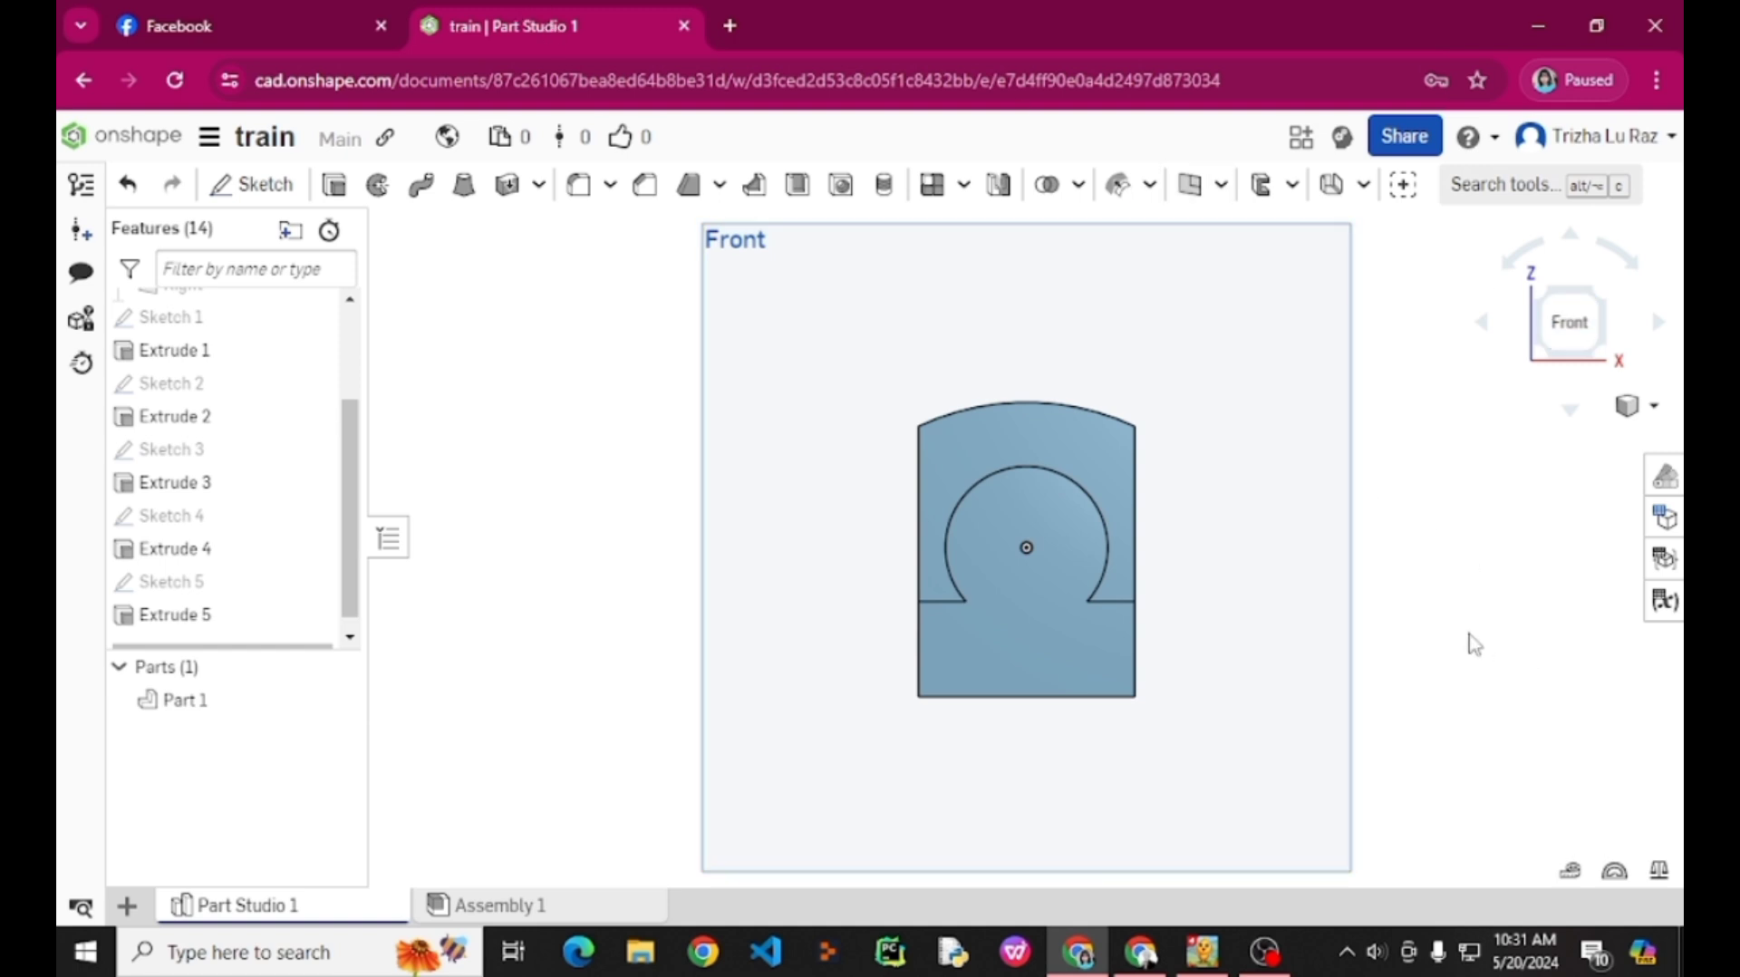
pyautogui.click(272, 183)
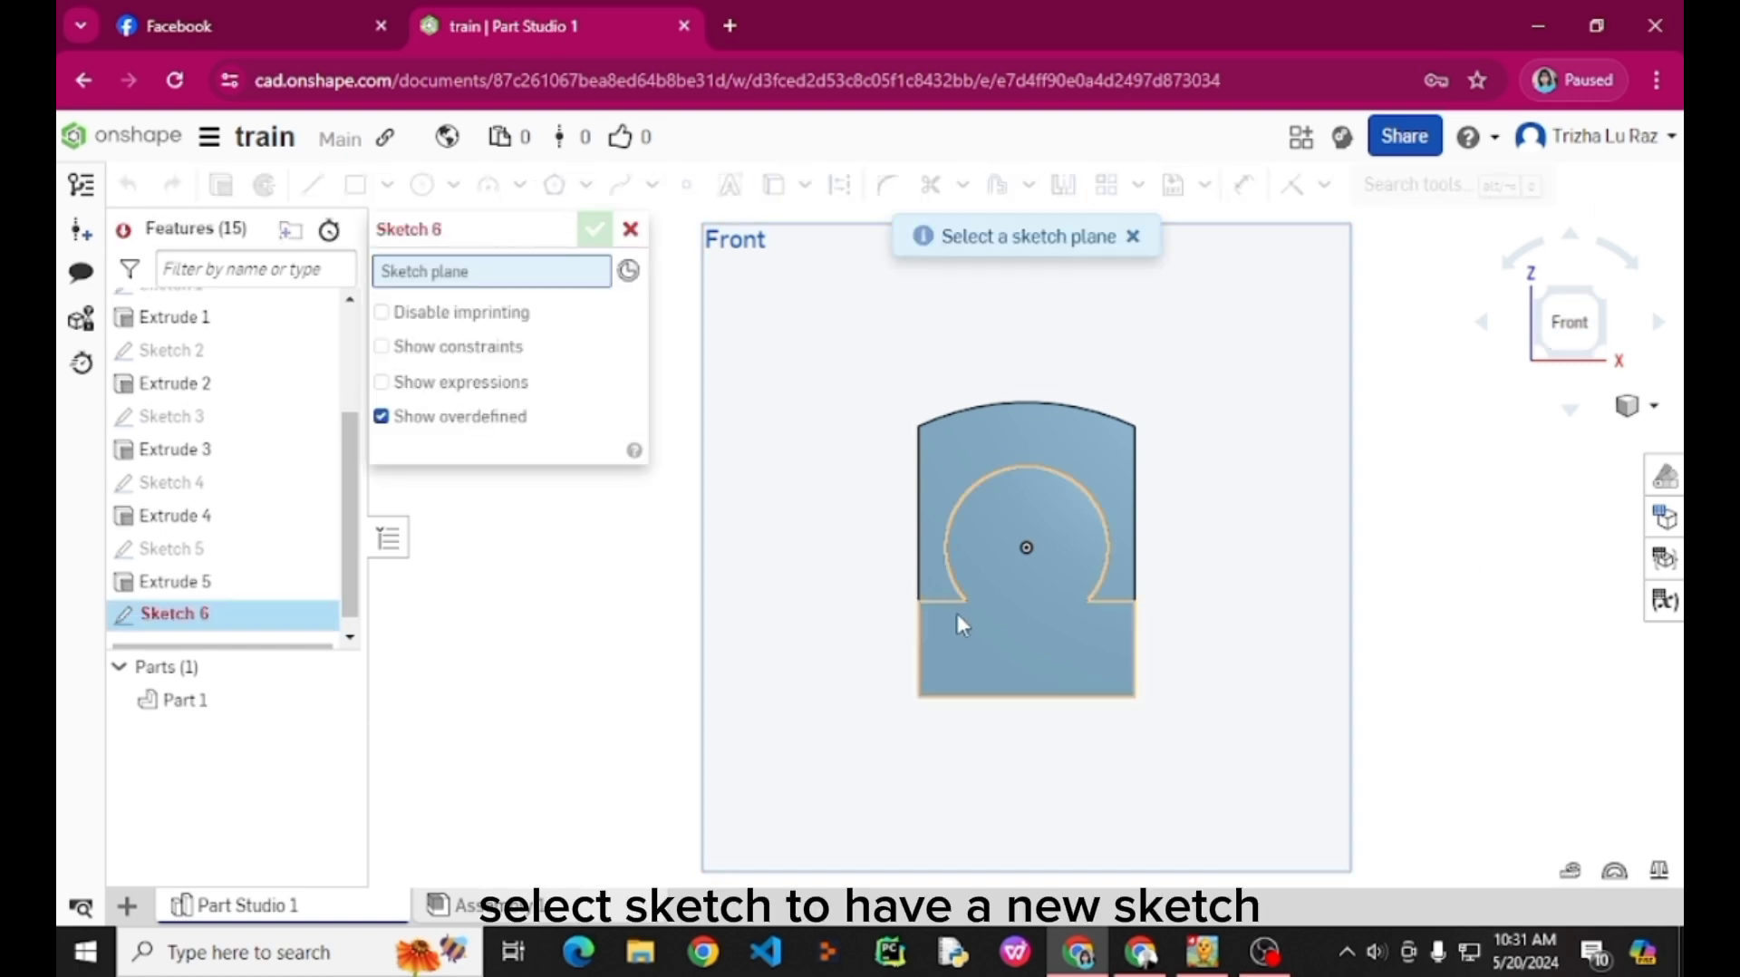
pyautogui.click(997, 627)
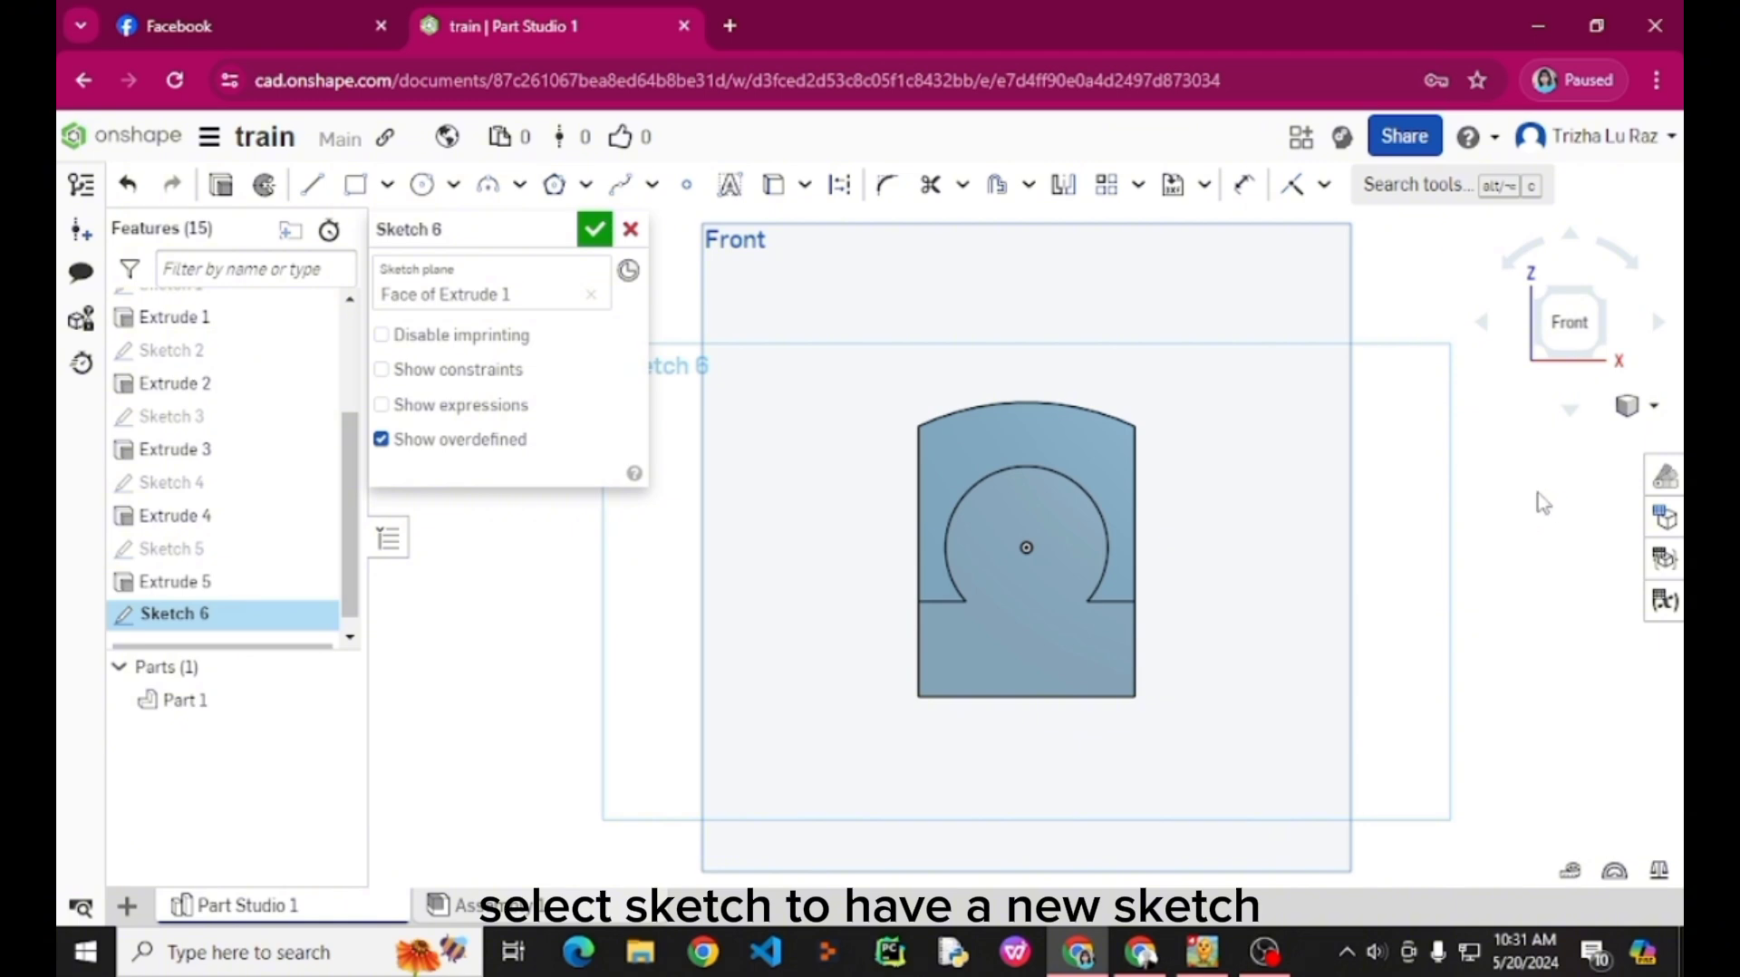
# Draw three circles about 0.25 to 0.27 inch in diameter on the base's front face: one directly below the origin and one near each lower corner.
pyautogui.scroll(3, 1323, 616)
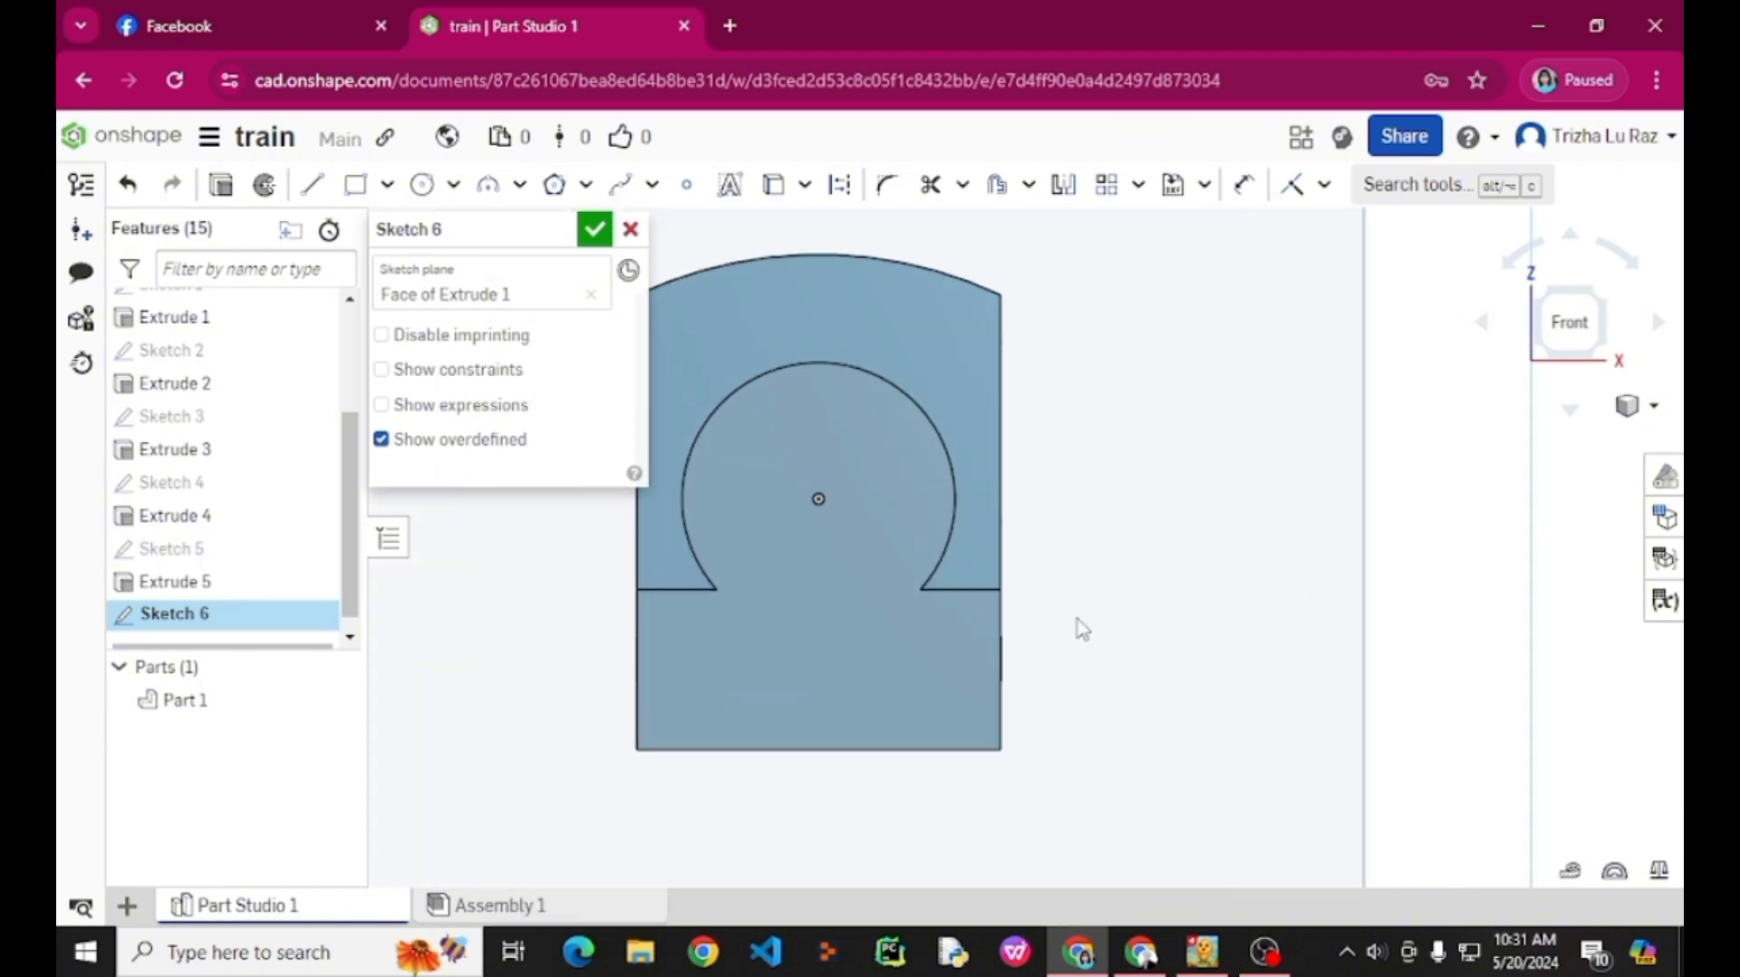
pyautogui.scroll(-3, 1051, 639)
pyautogui.scroll(2, 942, 658)
pyautogui.scroll(1, 943, 656)
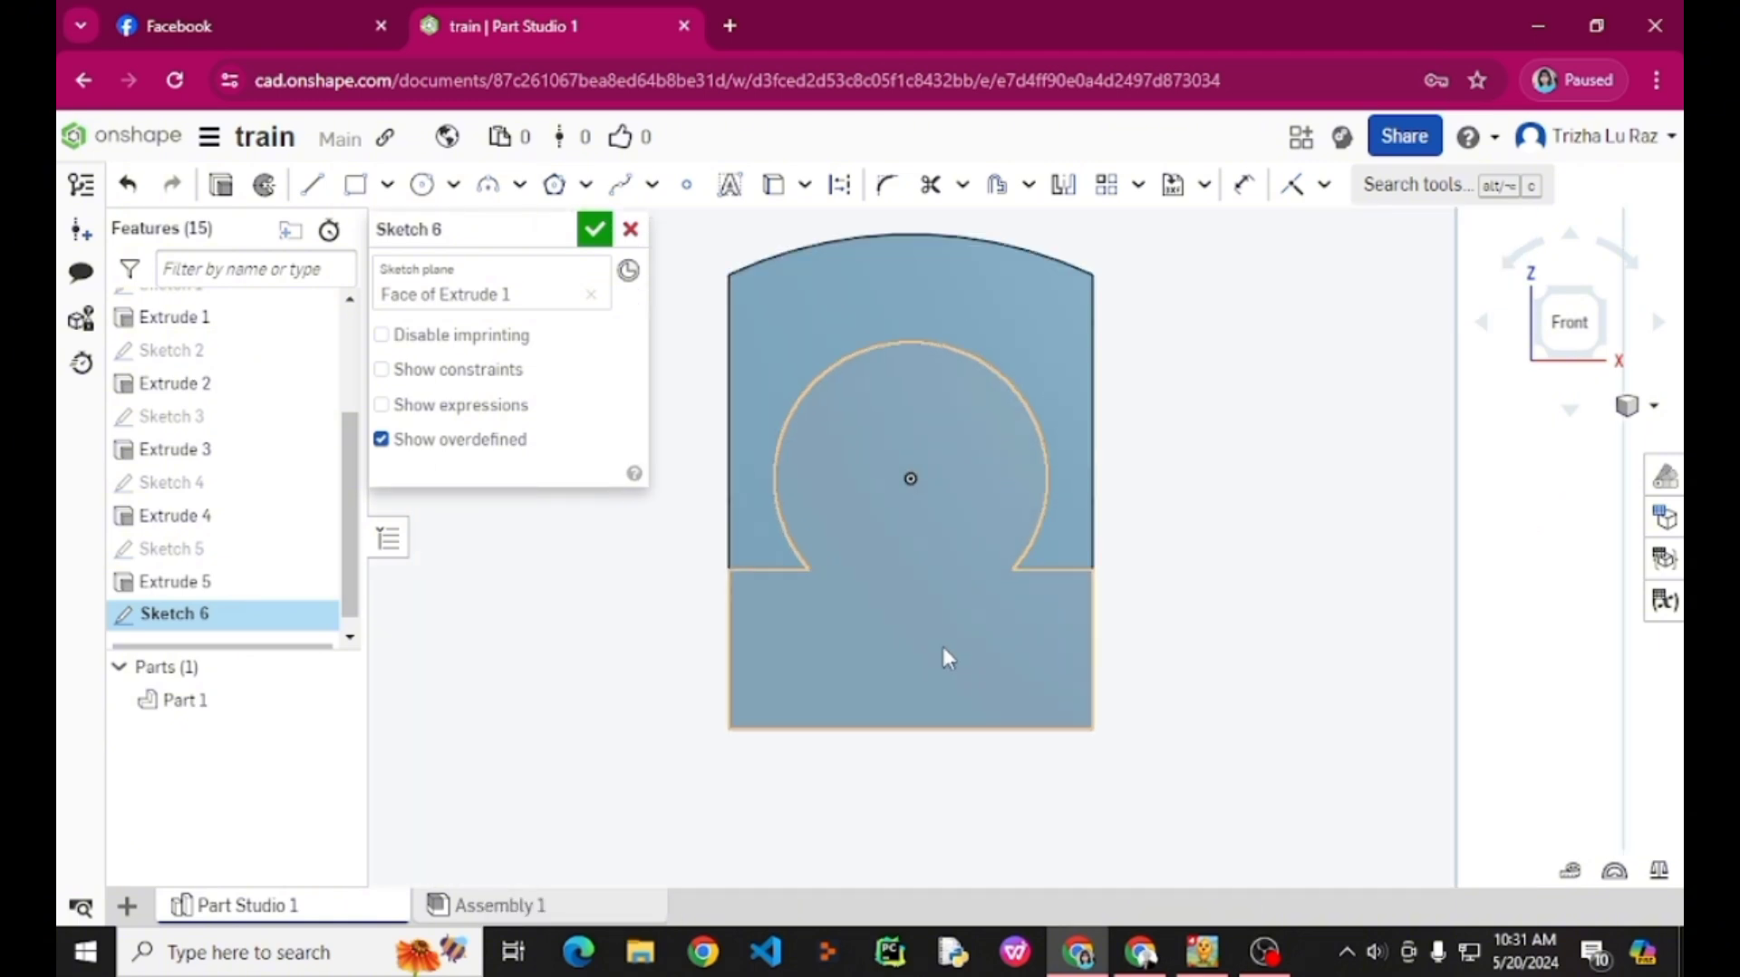
pyautogui.click(421, 184)
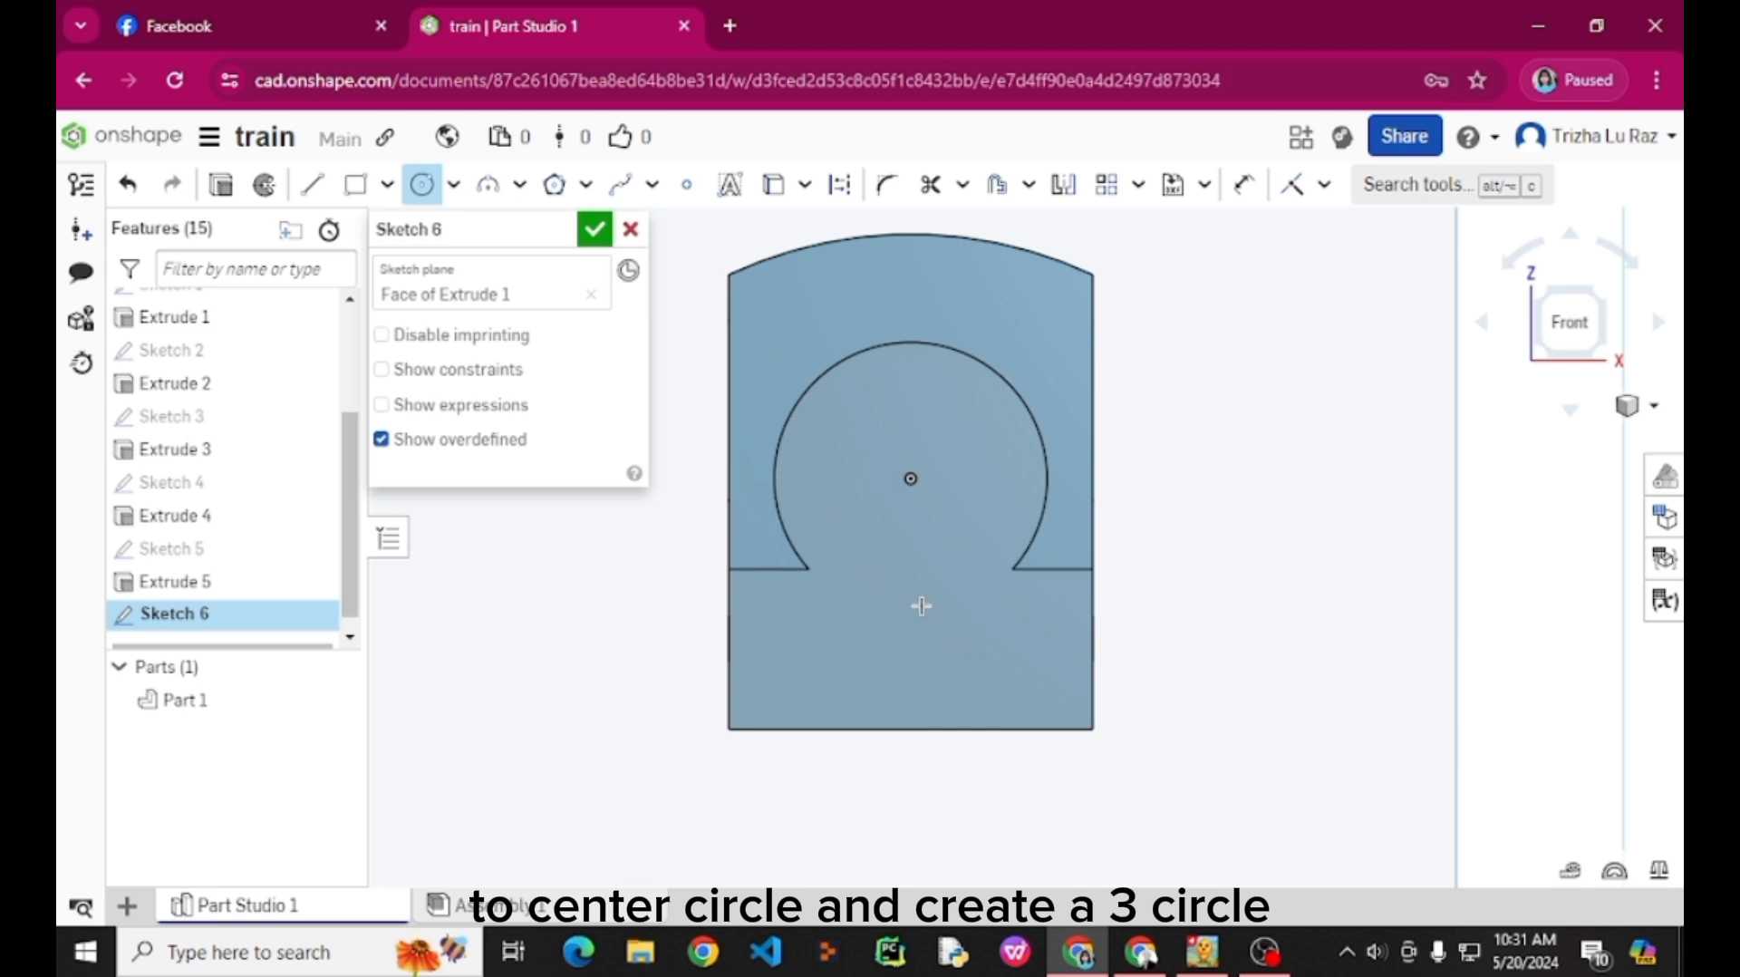
pyautogui.click(911, 614)
pyautogui.click(929, 625)
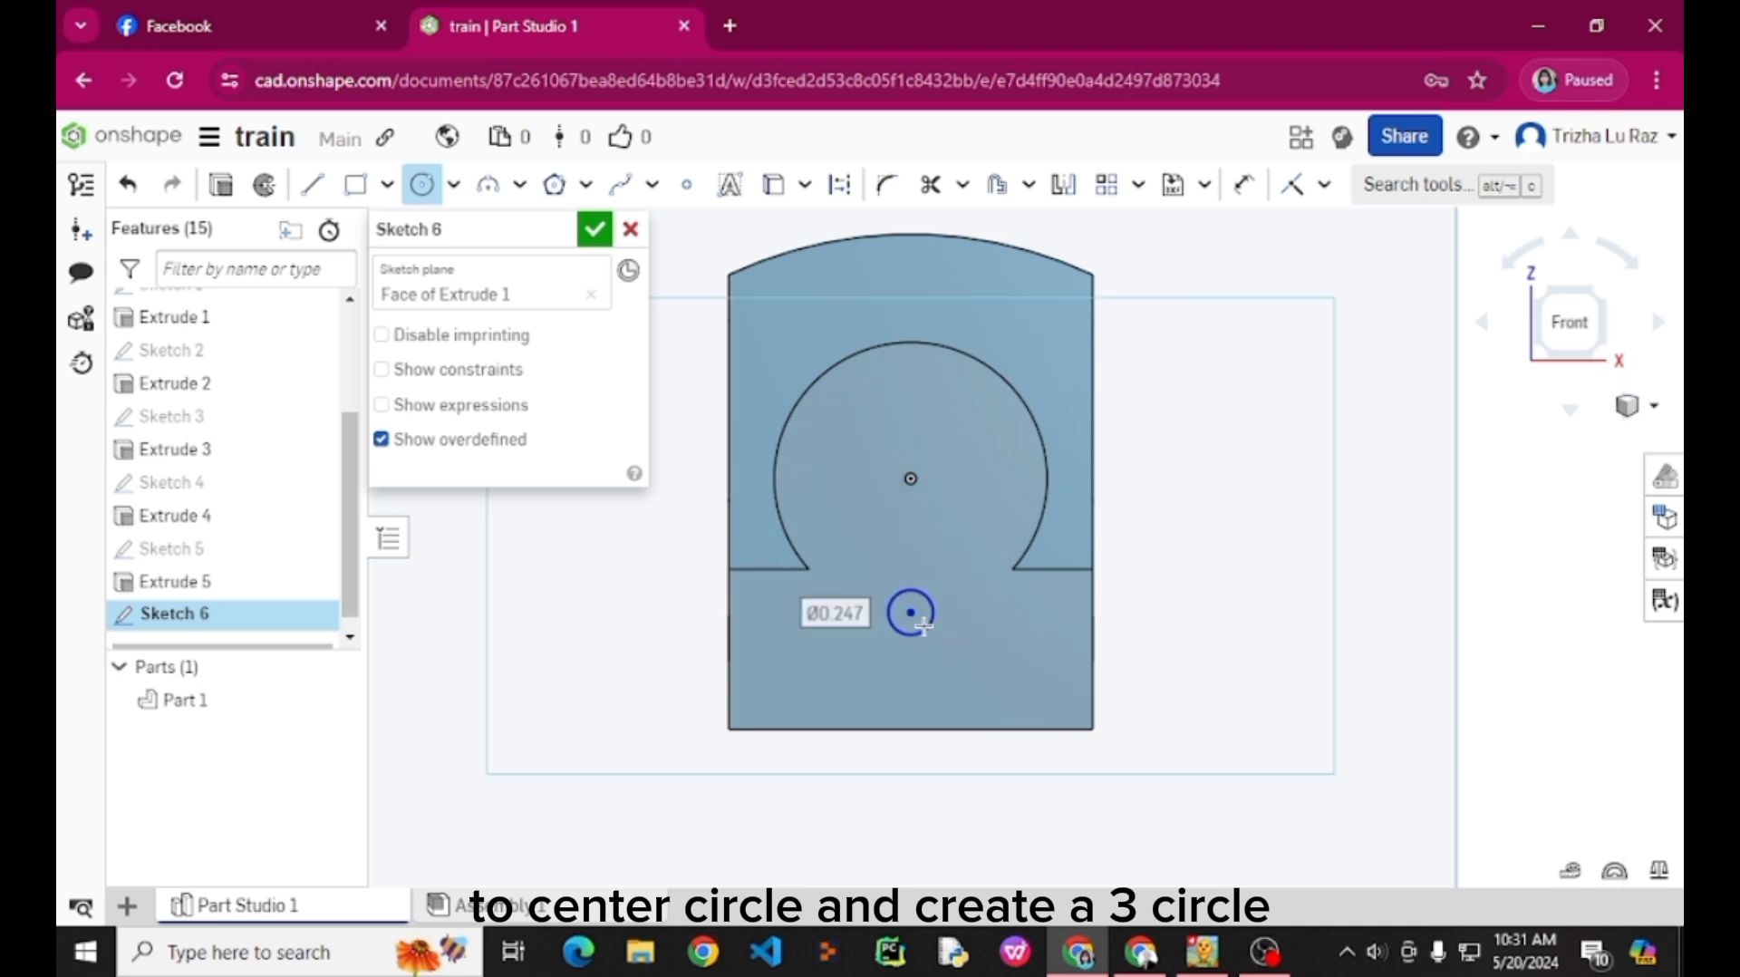
pyautogui.click(784, 678)
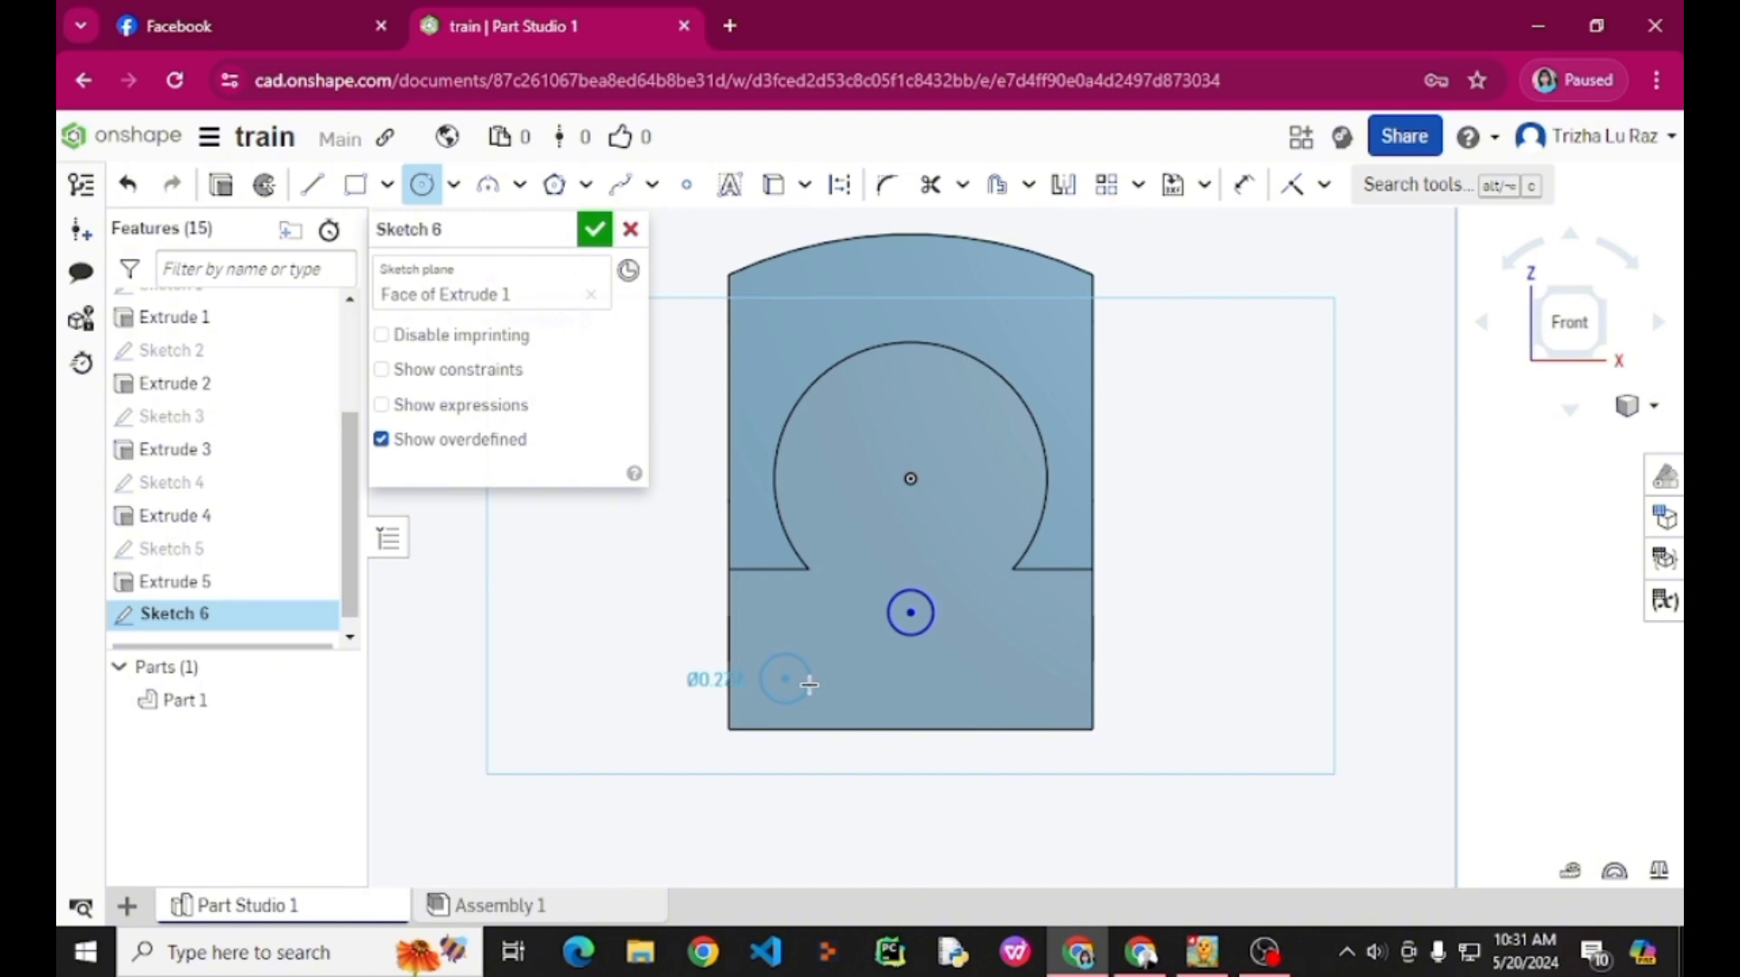
pyautogui.click(809, 681)
pyautogui.click(1032, 678)
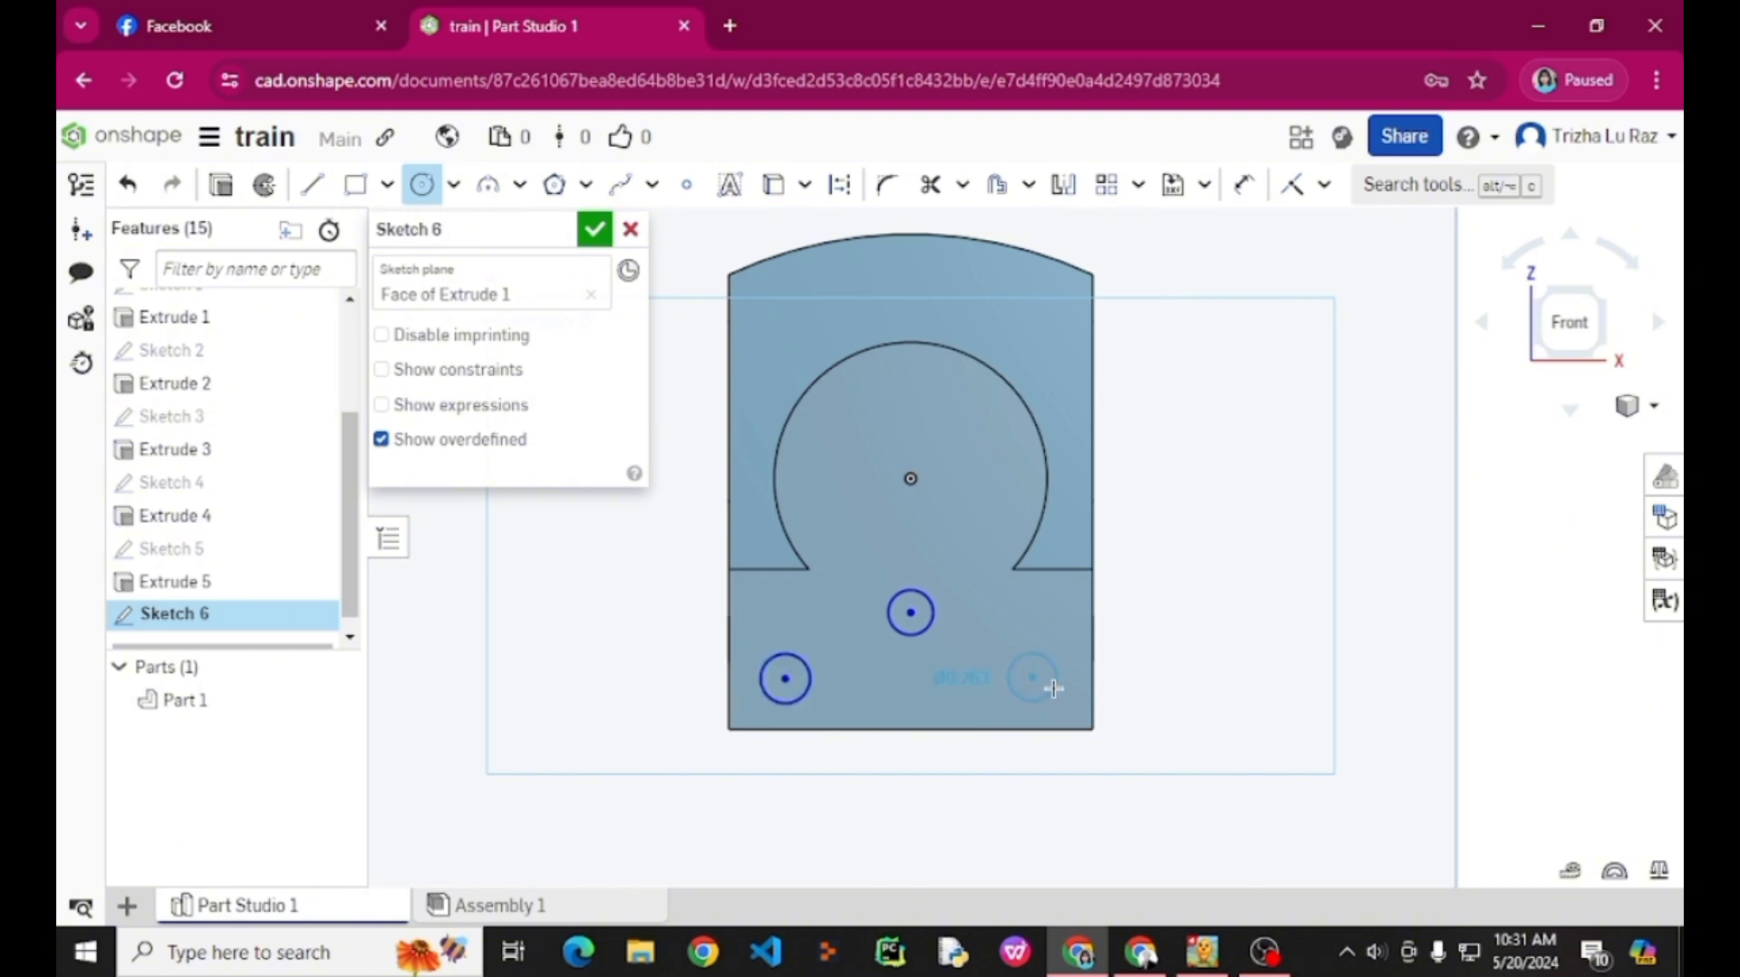
# Dimension the upper middle circle on the front face with a diameter of 0.125 inch.
pyautogui.click(1243, 184)
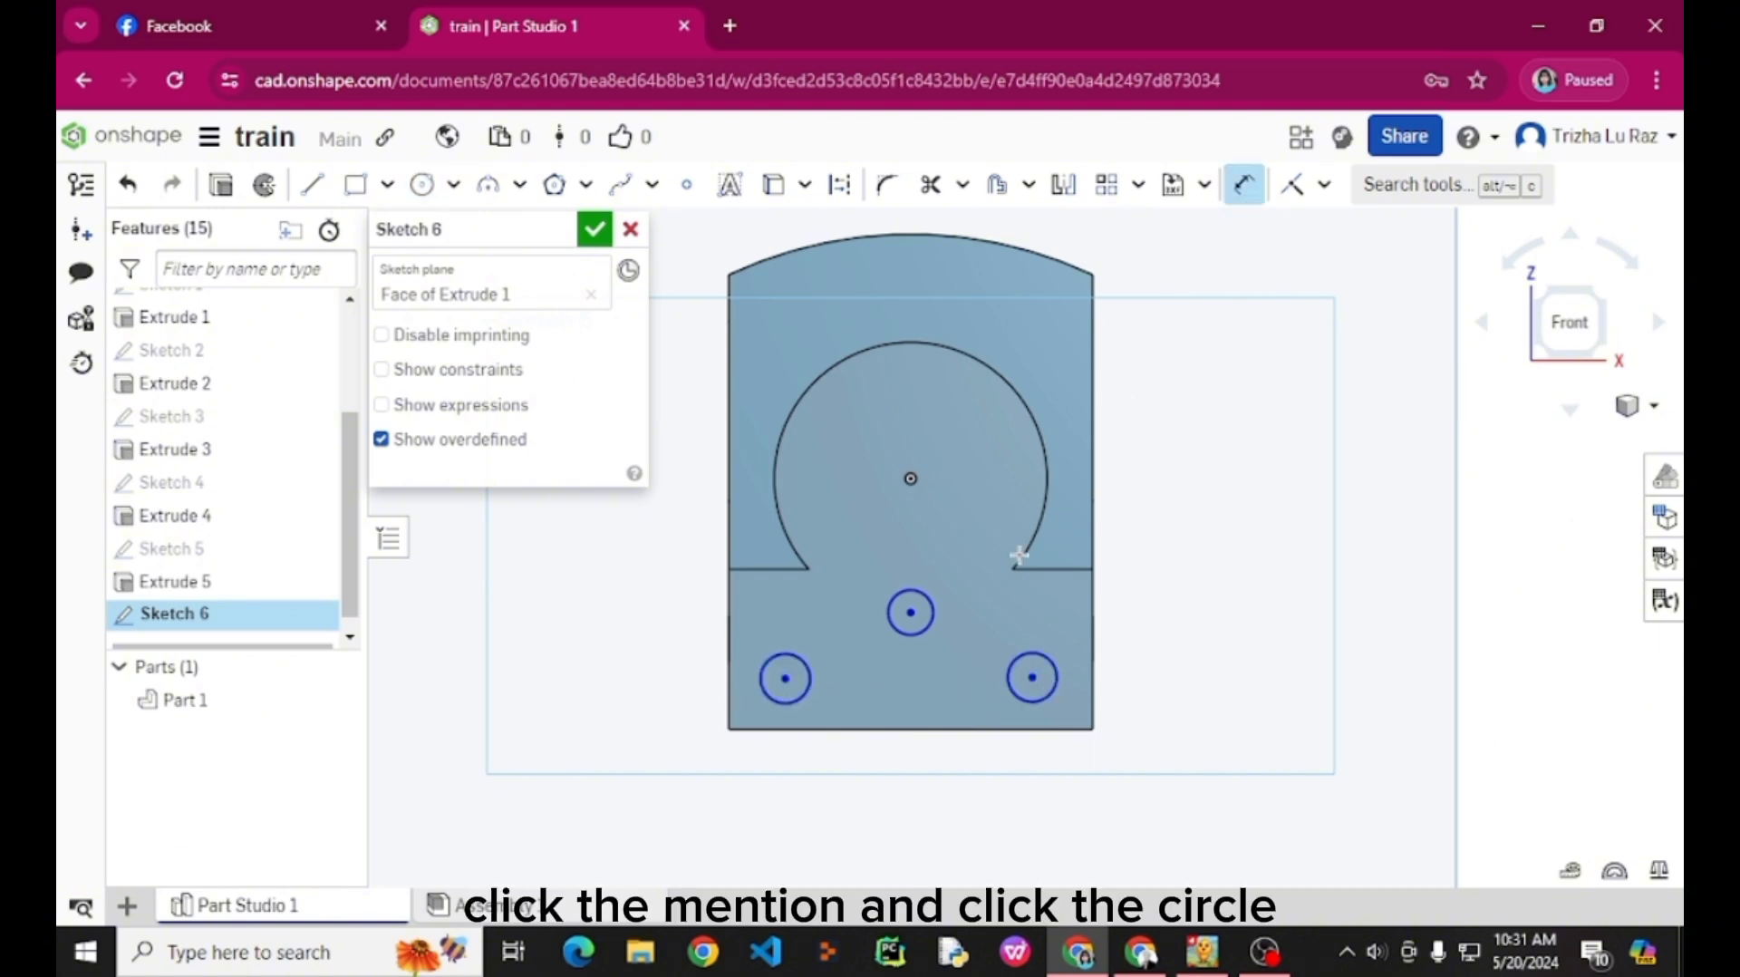
pyautogui.click(934, 605)
pyautogui.click(1227, 506)
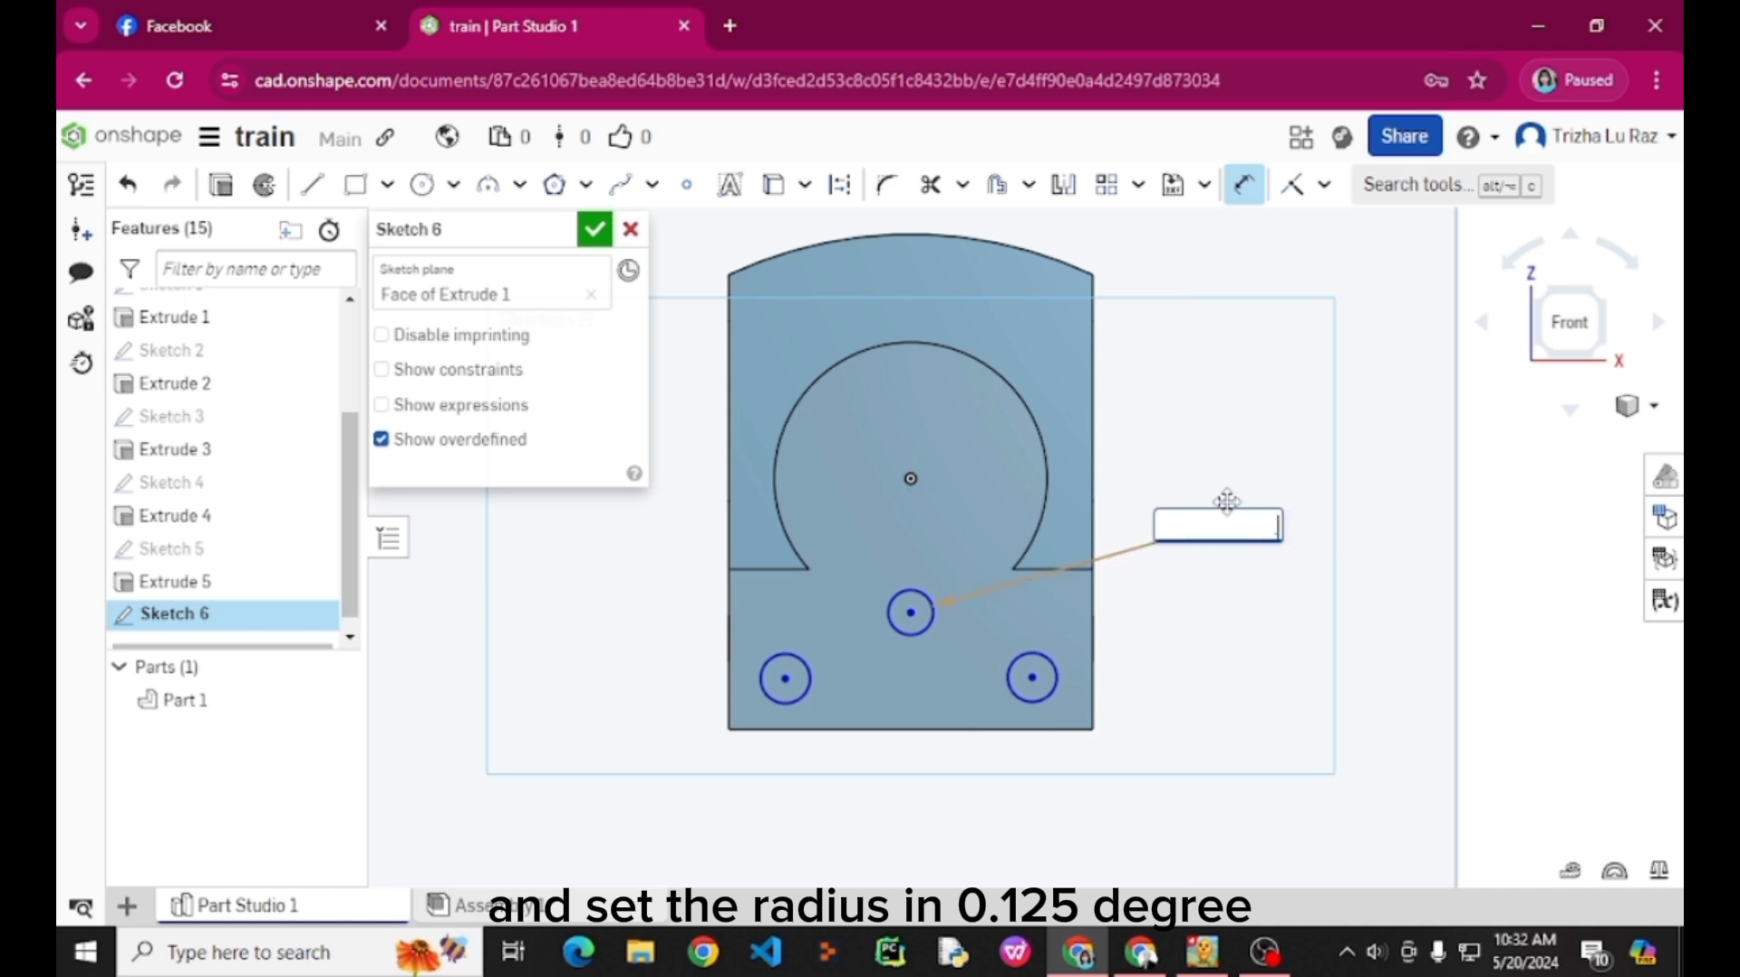
pyautogui.write('.125')
pyautogui.press('Return')
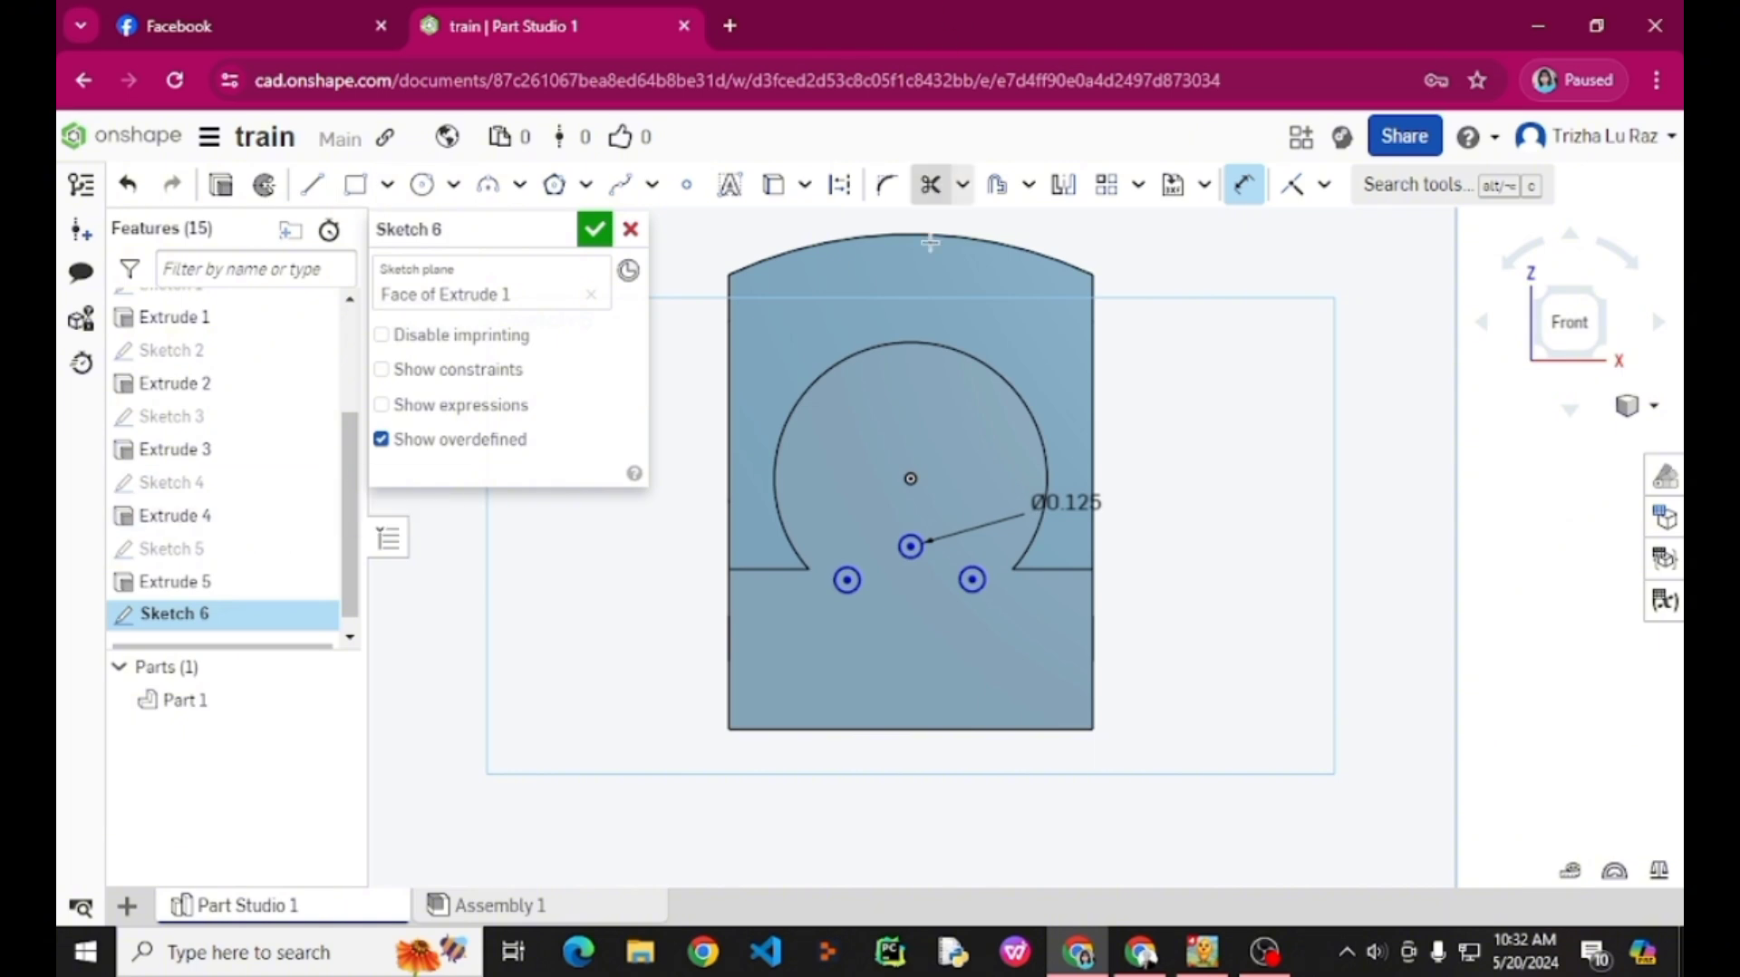
# Dimension the lower right circle on the front face with a diameter of 0.125 inch.
pyautogui.click(971, 580)
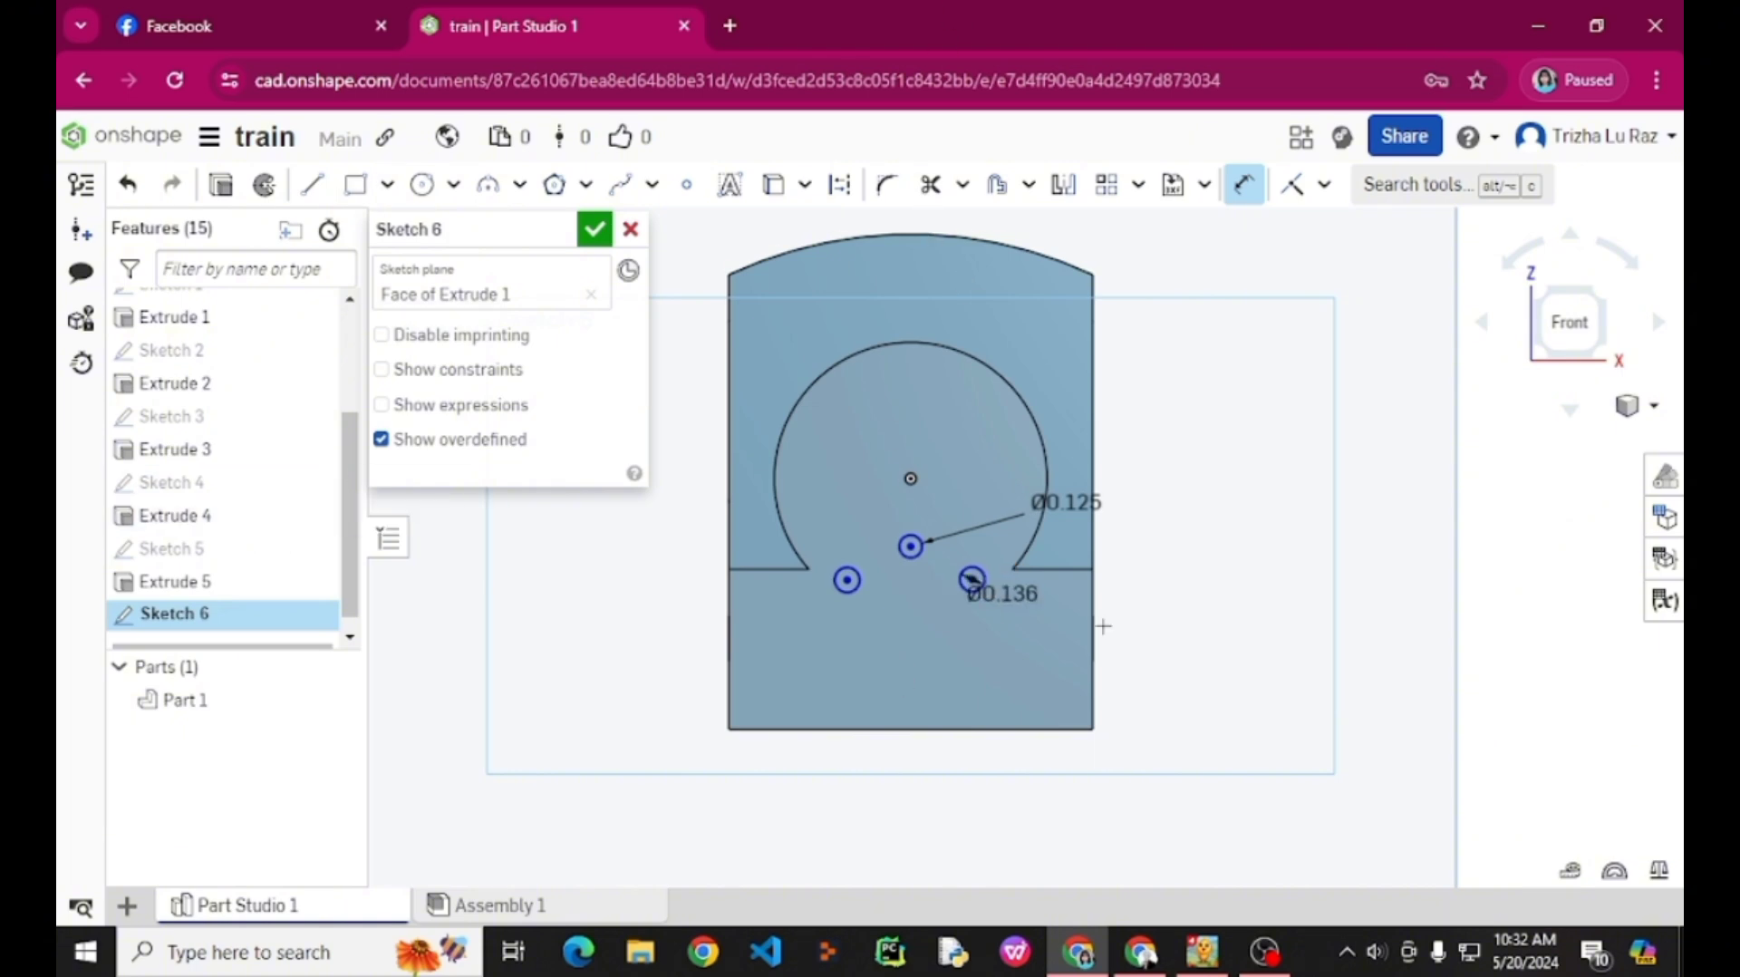
pyautogui.click(1213, 678)
pyautogui.press('BackSpace')
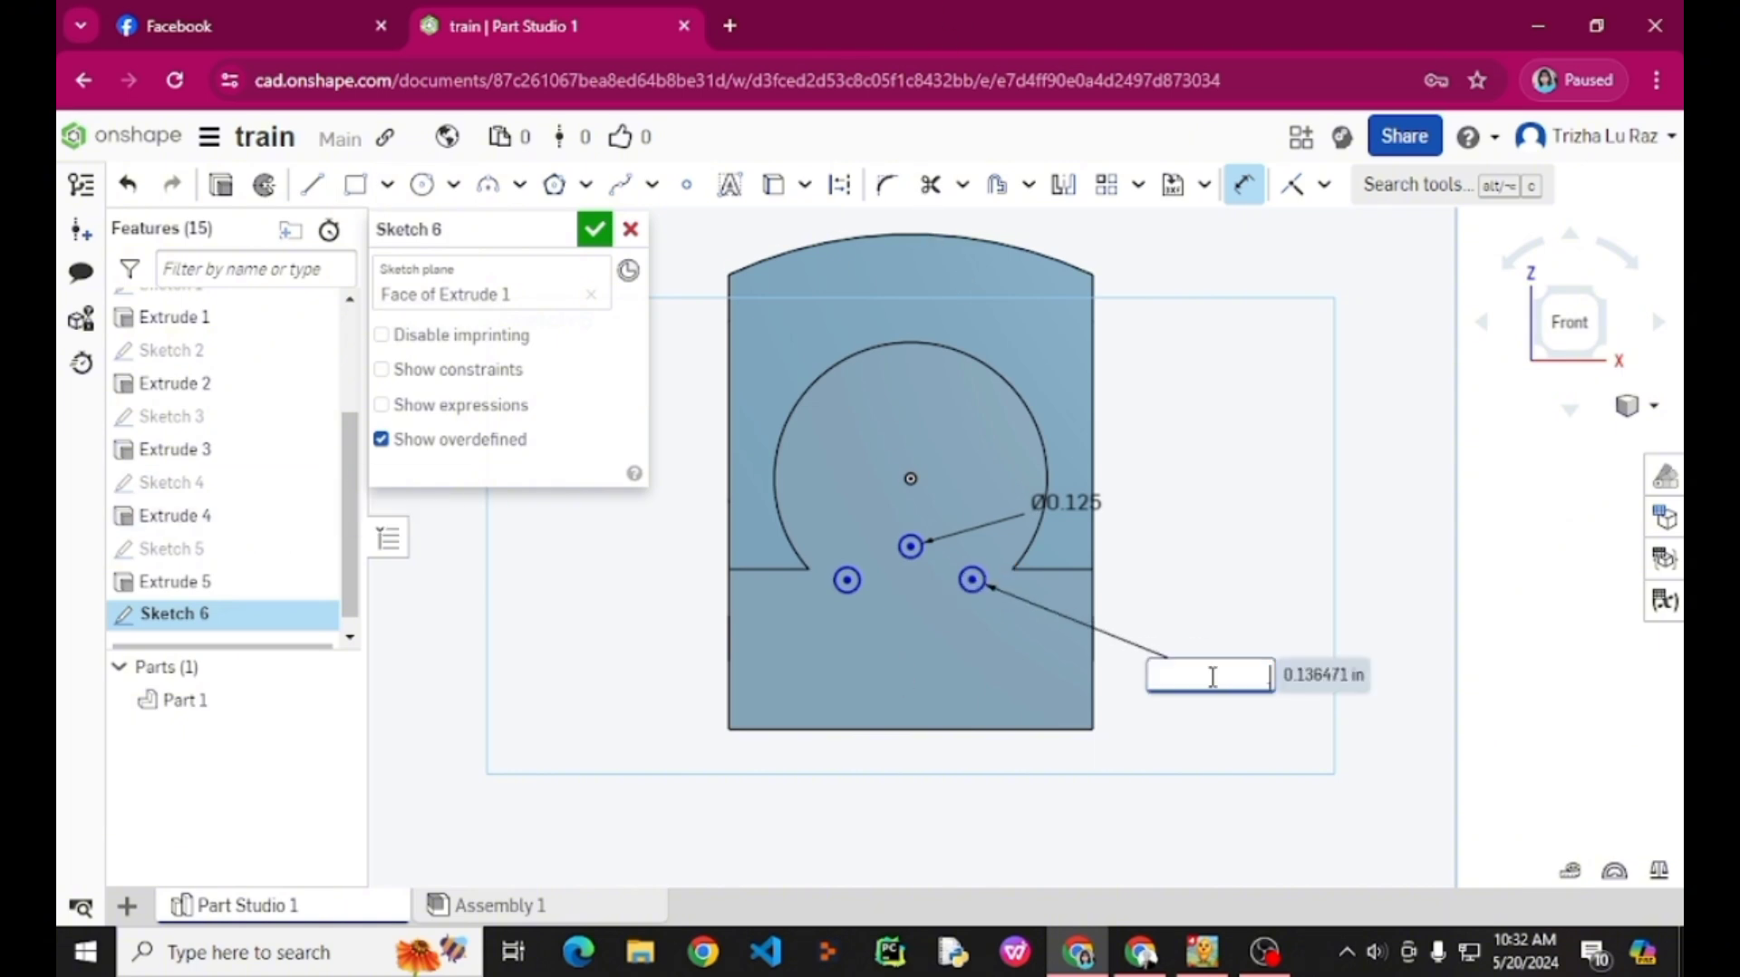
pyautogui.write('.125')
pyautogui.press('Return')
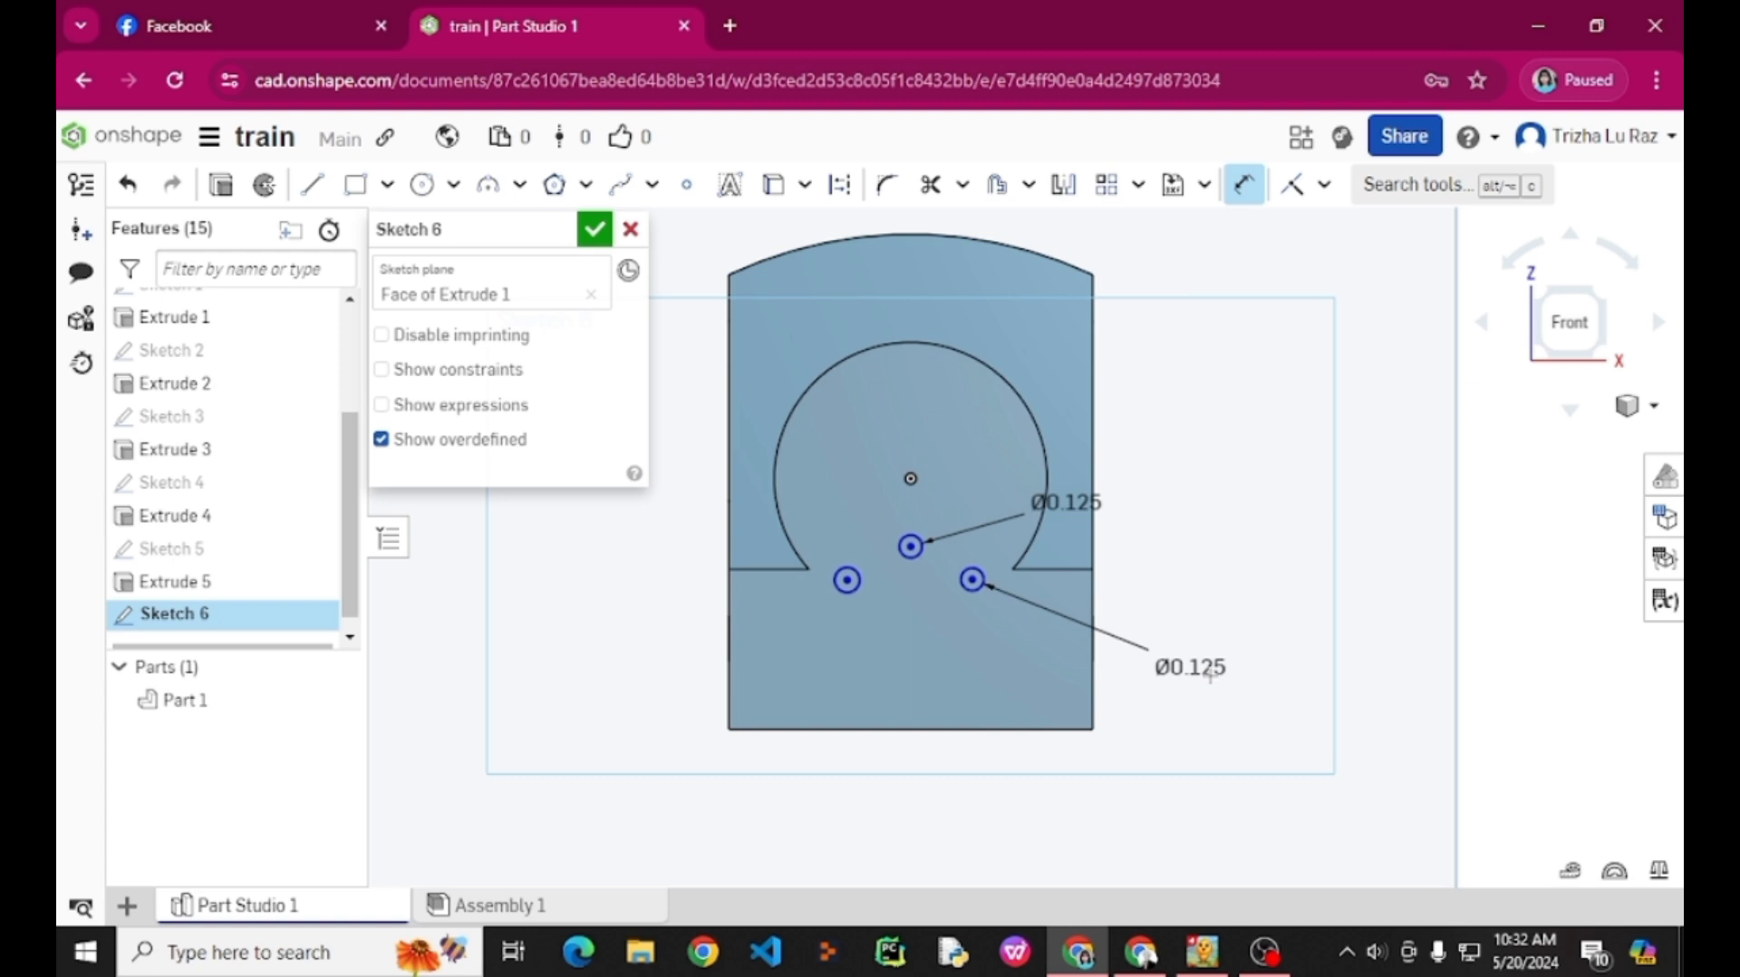
# Dimension the lower left circle on the front face with a diameter of 0.125 inch.
pyautogui.click(847, 585)
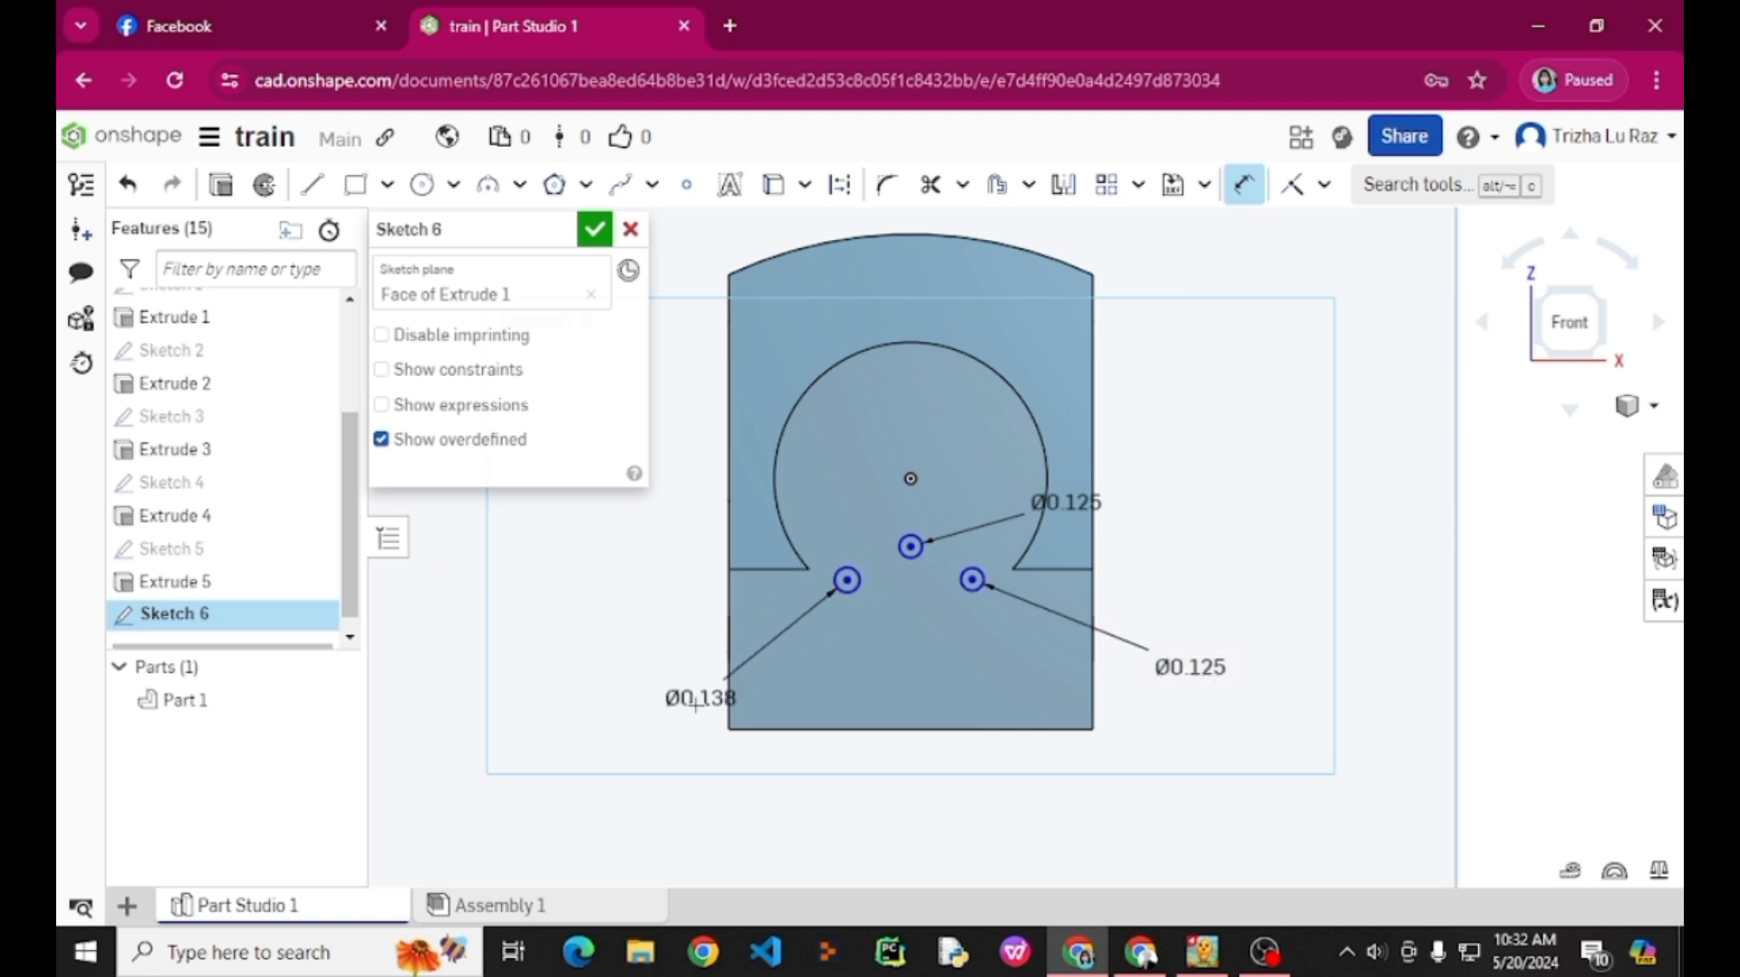
pyautogui.click(621, 761)
pyautogui.press('BackSpace')
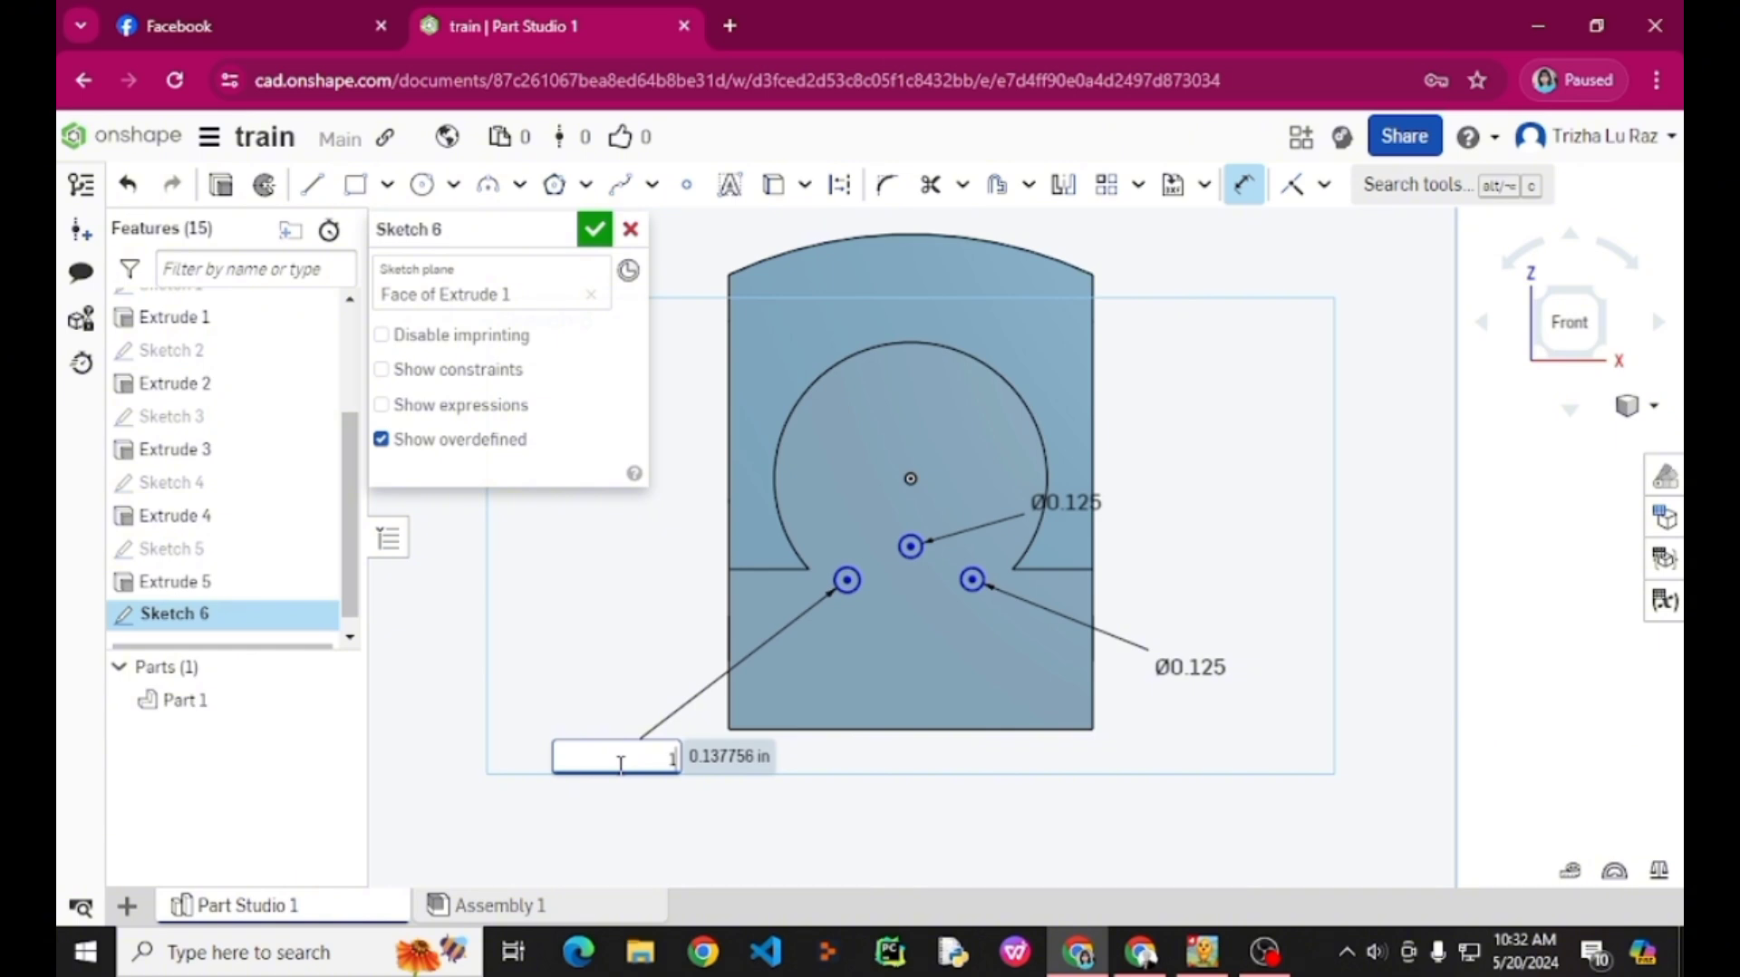
pyautogui.write('.125')
pyautogui.press('Return')
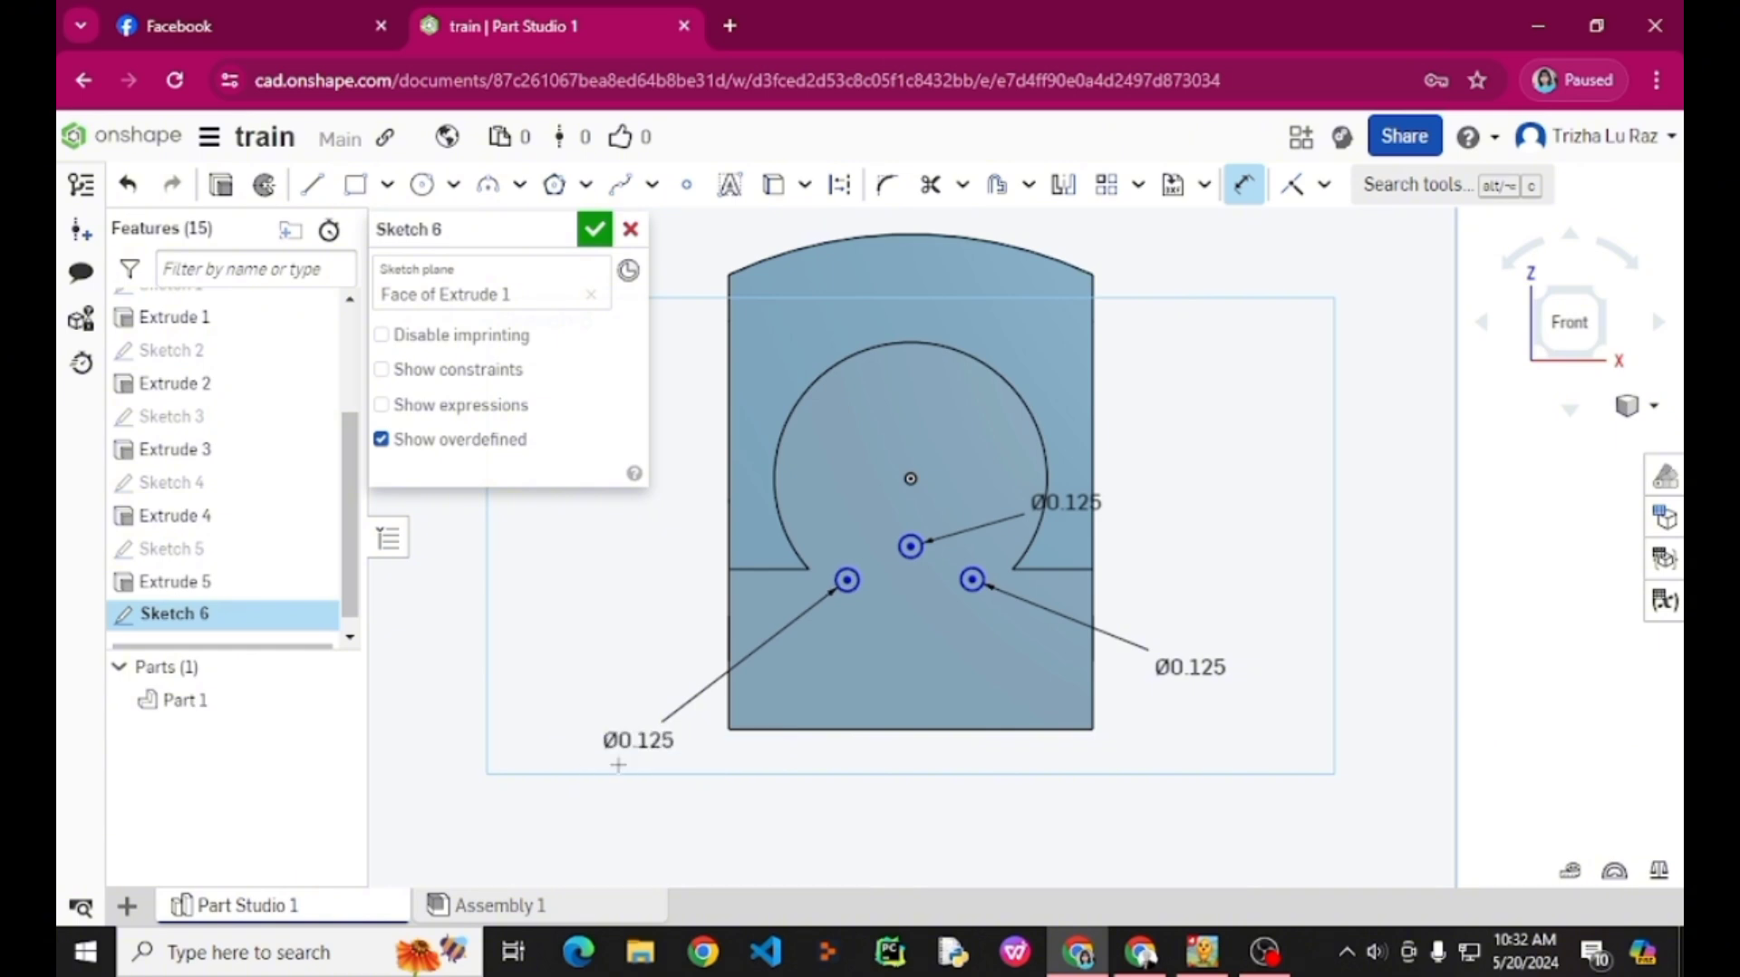
# Dimension the middle circle's vertical distance from the base's bottom edge as 0.625 inch.
pyautogui.click(1246, 192)
pyautogui.click(1246, 189)
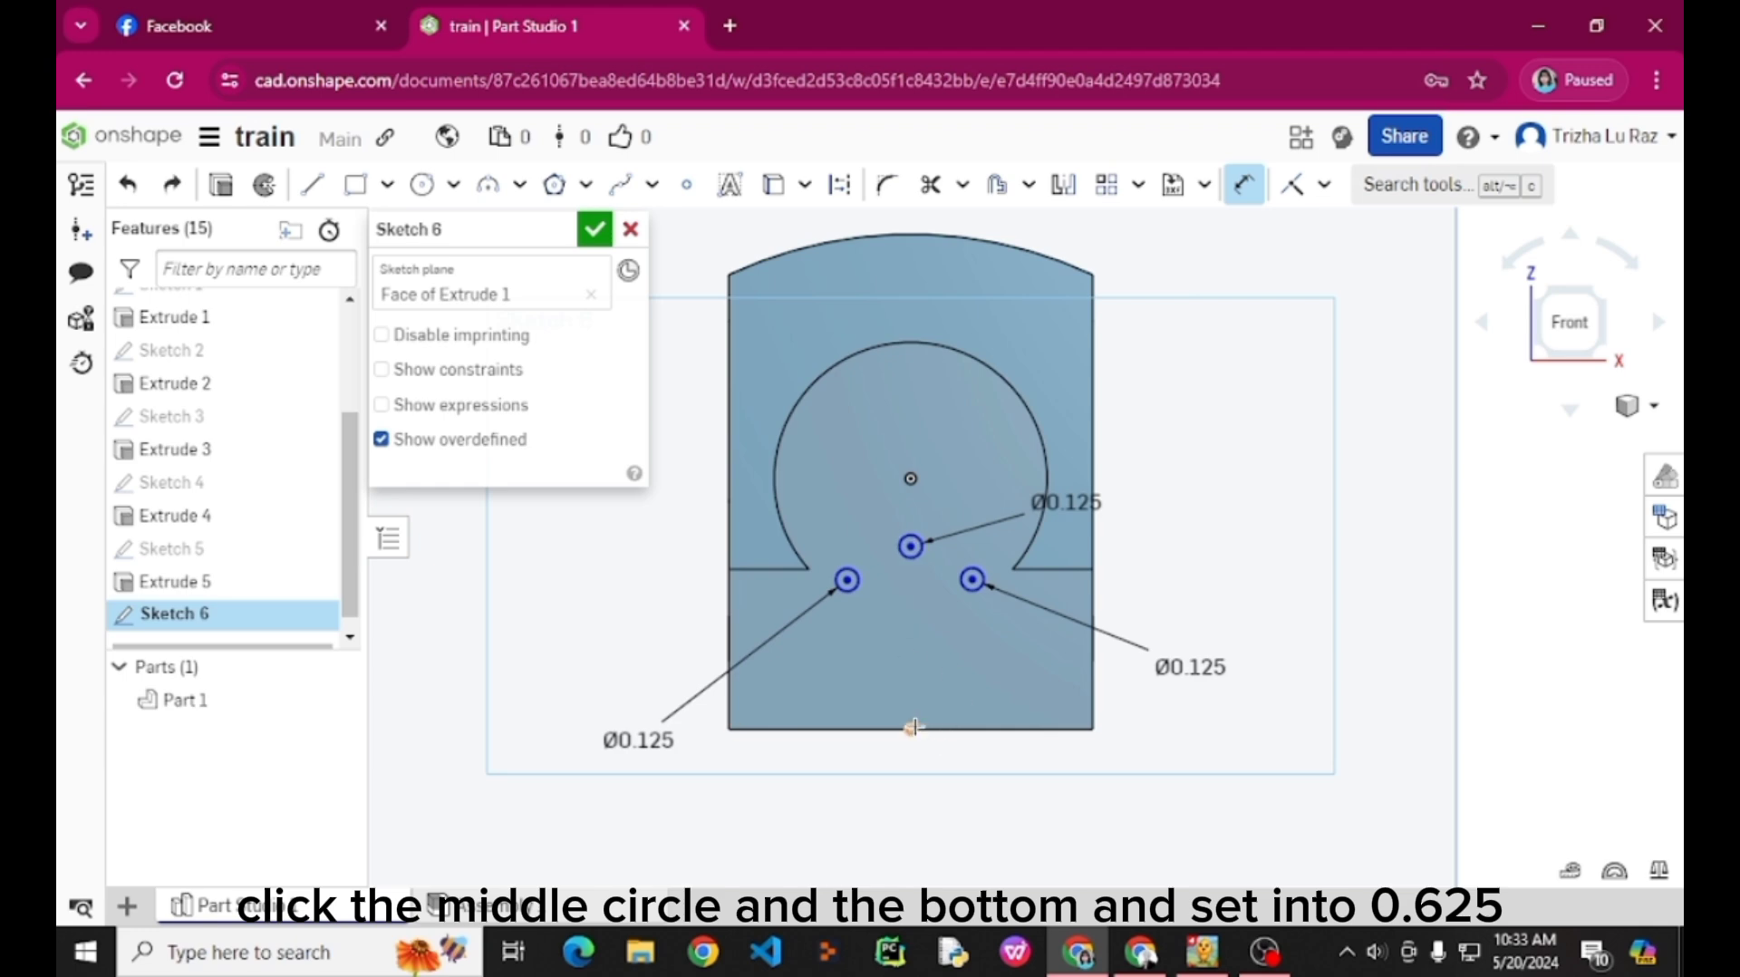
pyautogui.click(908, 728)
pyautogui.click(1466, 671)
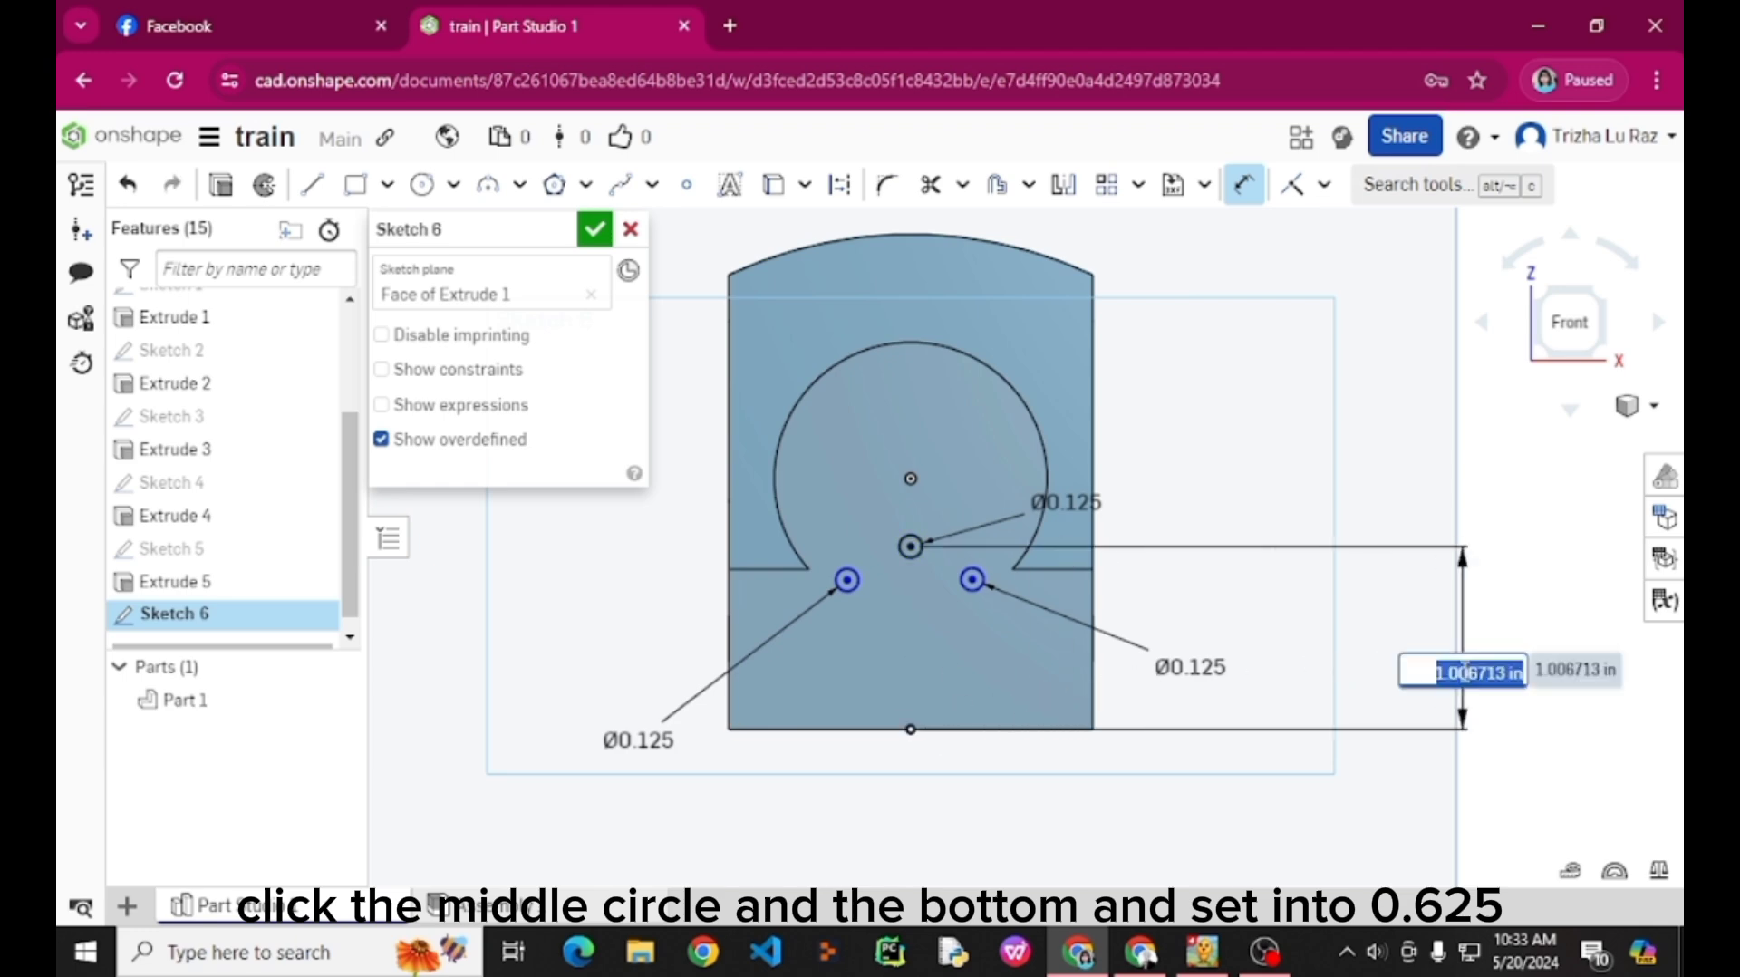
pyautogui.write('0.')
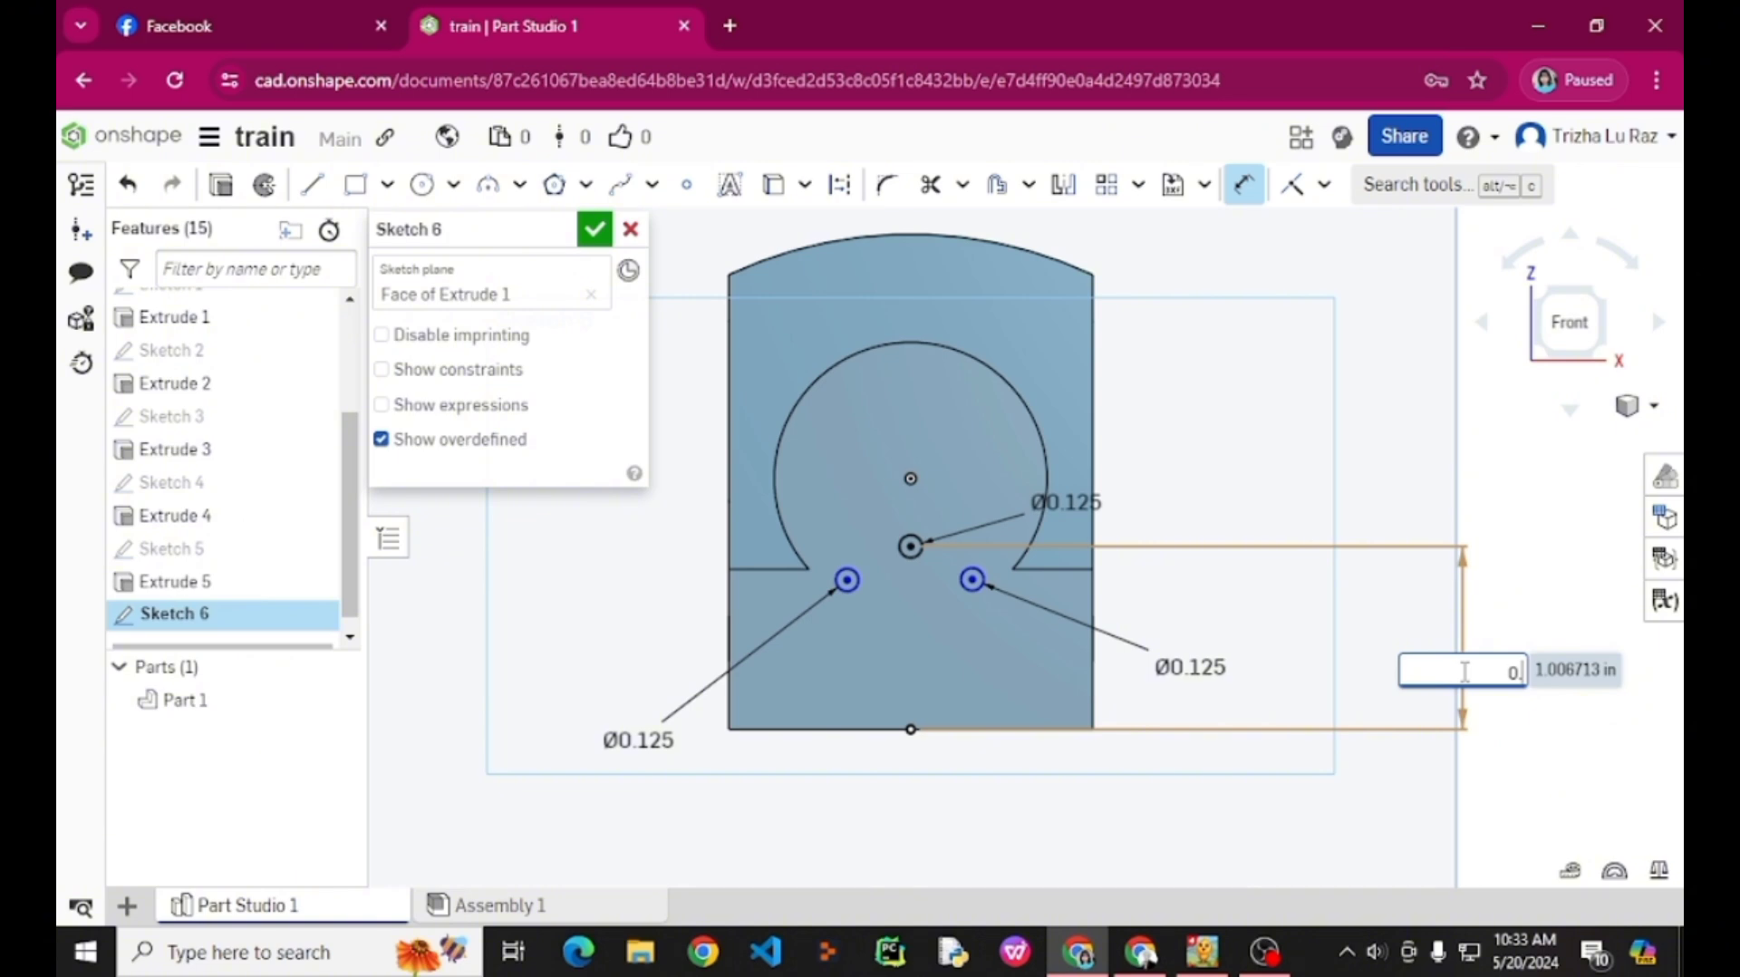
pyautogui.write('625')
pyautogui.press('Return')
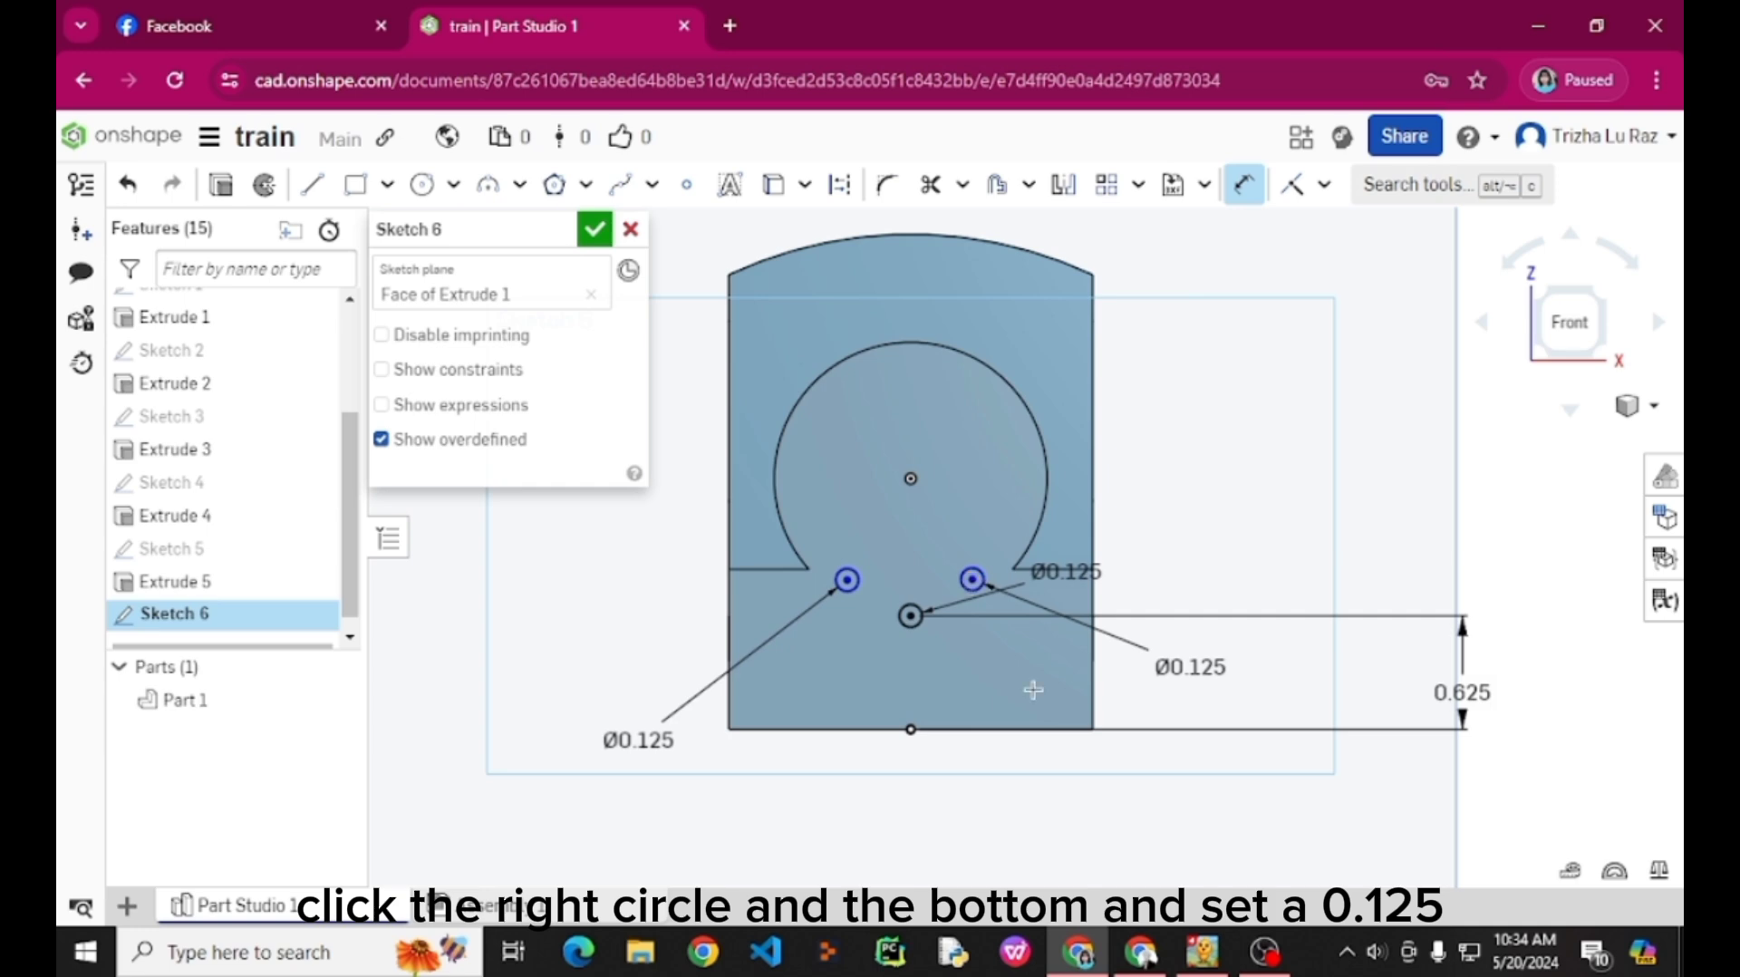
# Dimension the right circle's vertical distance from the base's bottom edge as 0.125 inch.
pyautogui.click(1004, 727)
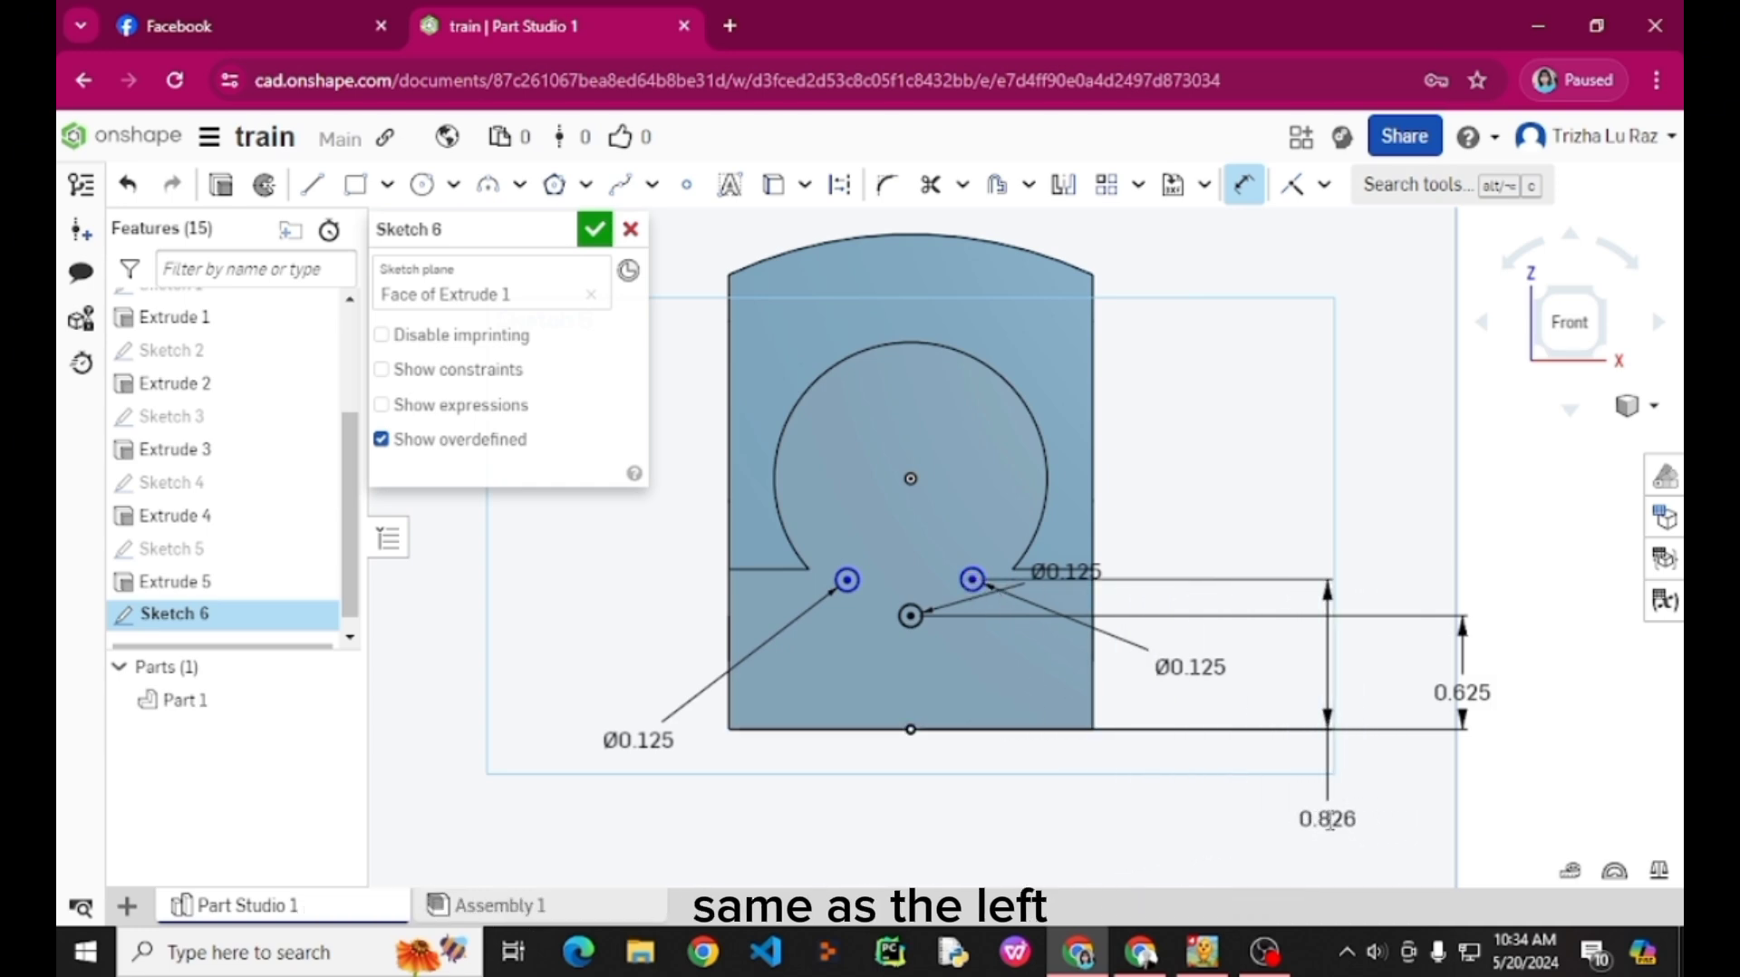
pyautogui.click(1328, 820)
pyautogui.press('BackSpace')
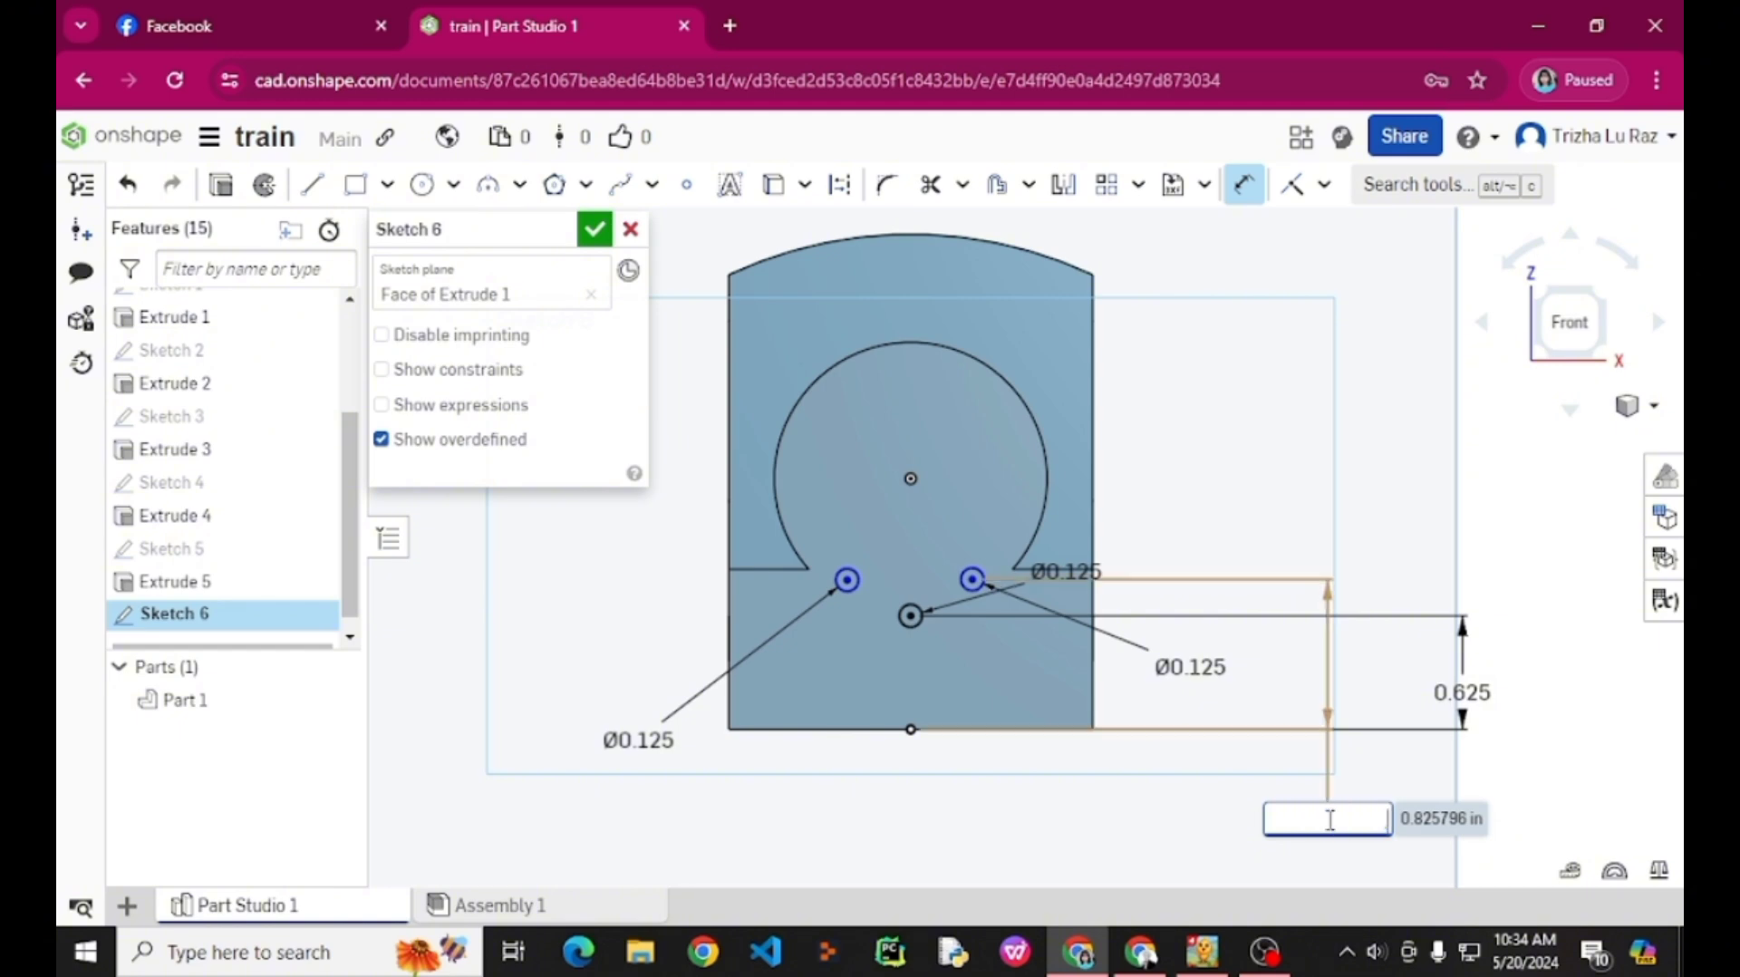
pyautogui.write('.125')
pyautogui.press('Return')
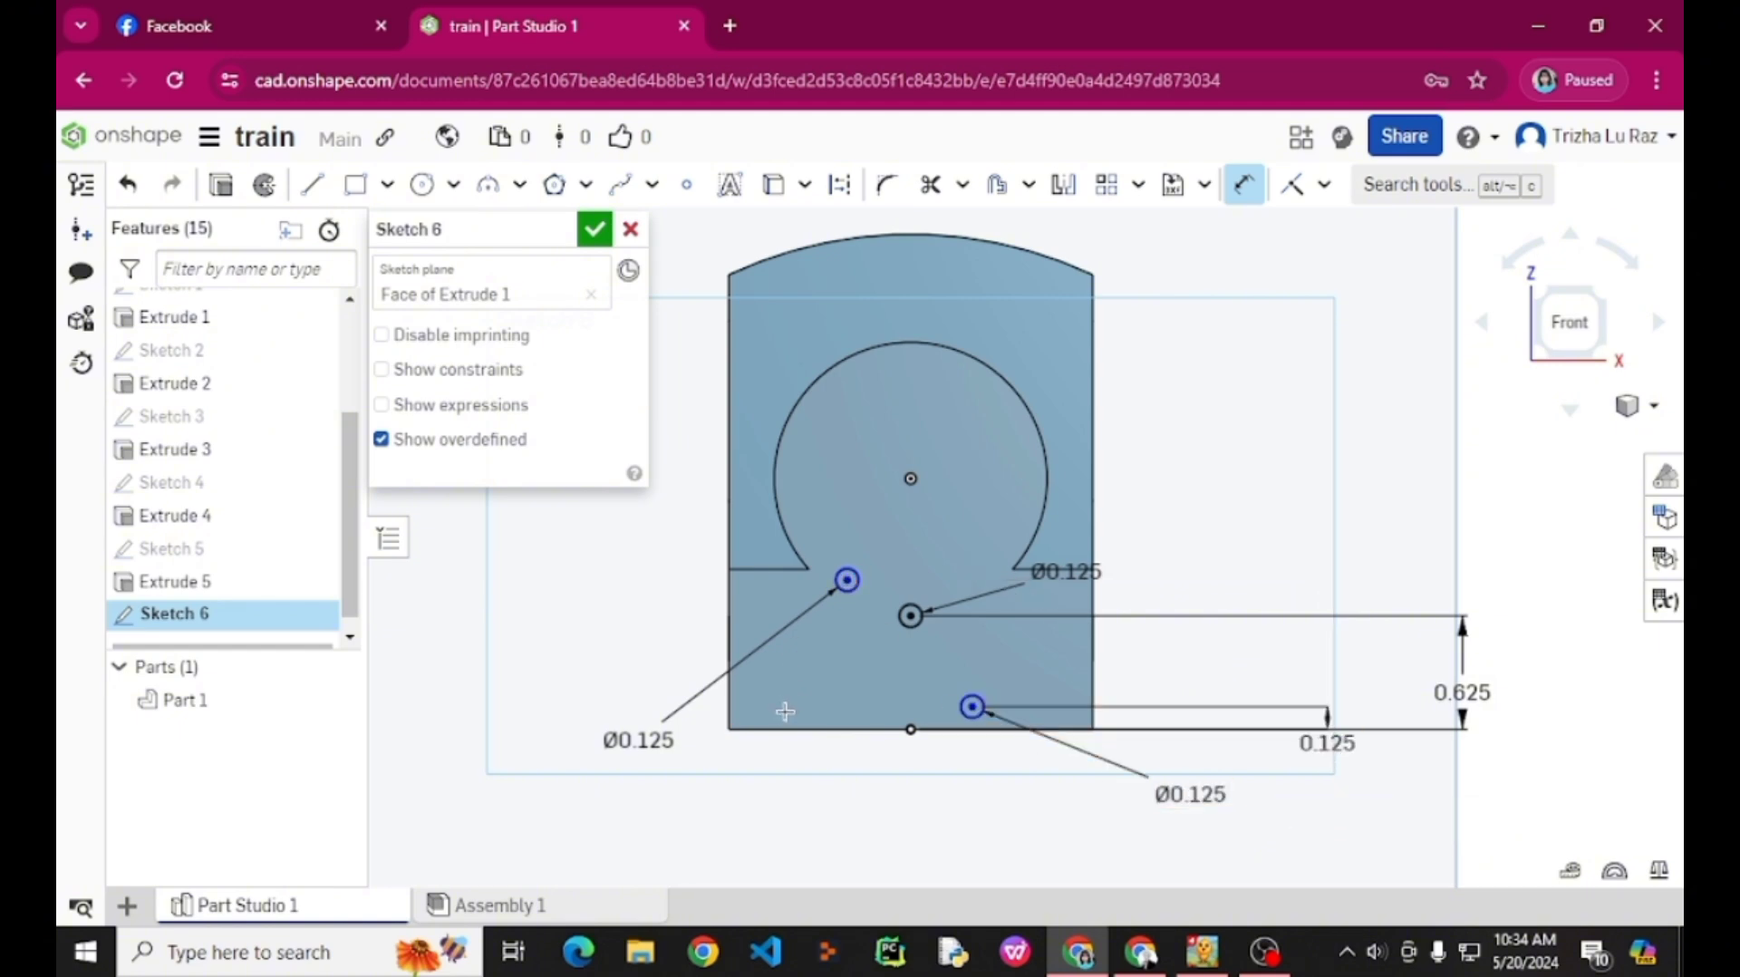
# Dimension the left circle's vertical distance from the base's bottom edge as 0.125 inch.
pyautogui.click(776, 729)
pyautogui.click(513, 743)
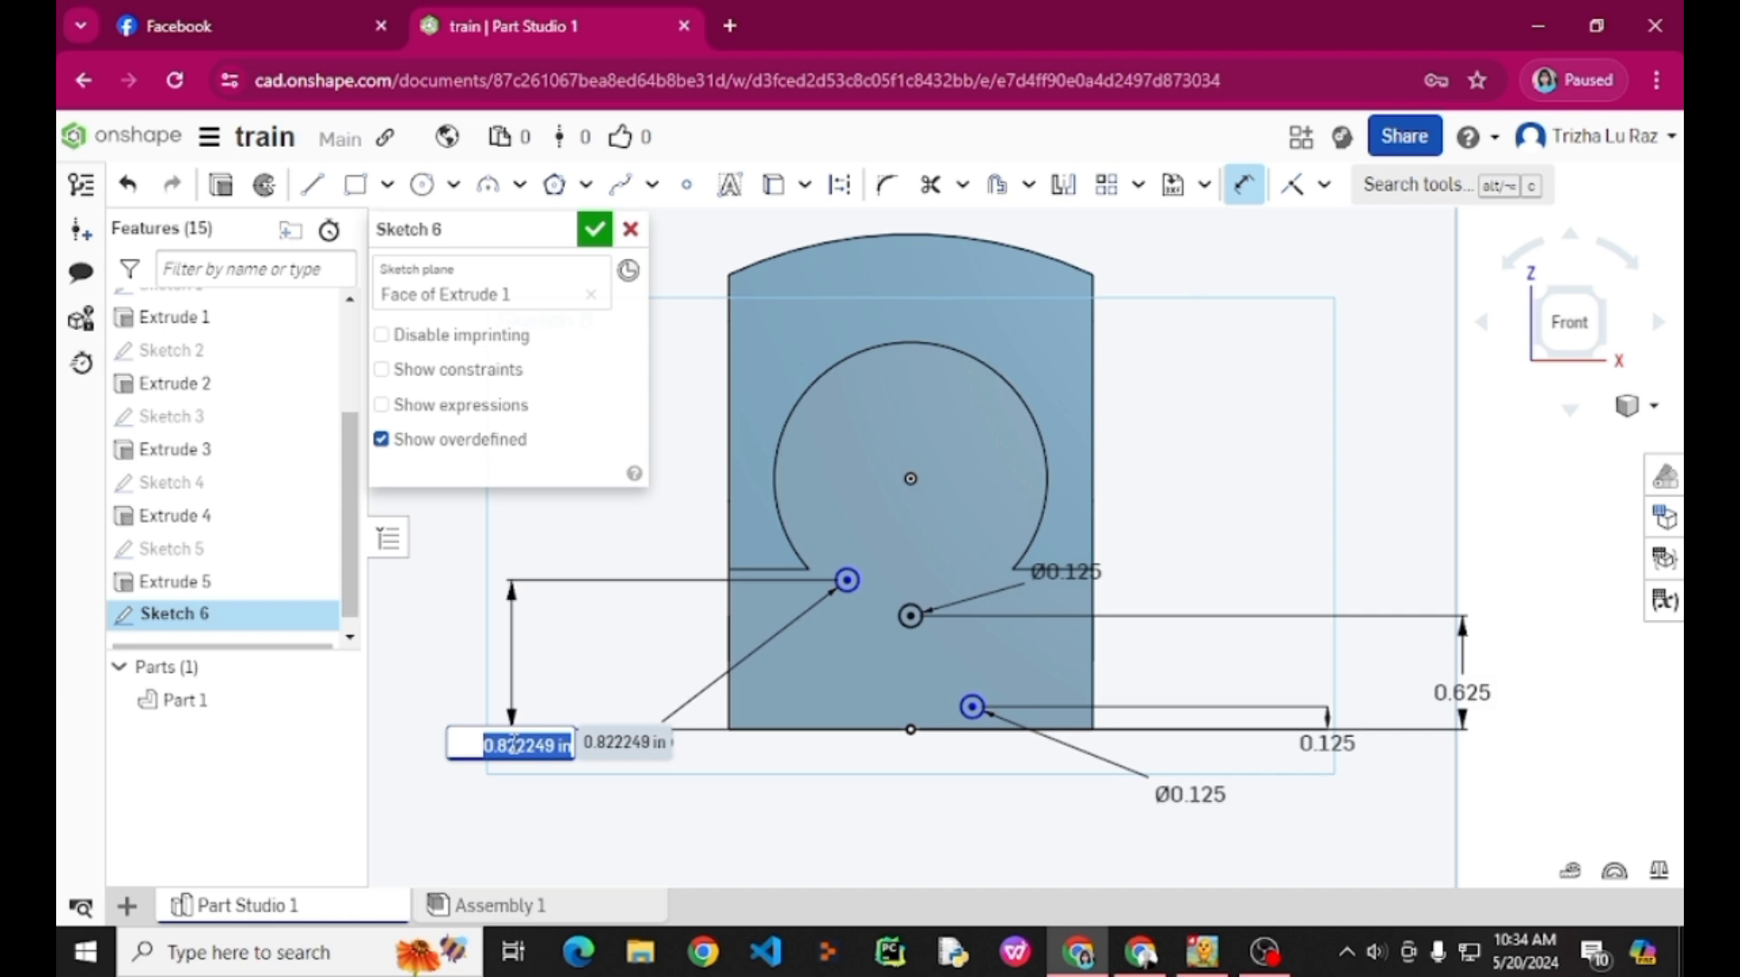
pyautogui.press('BackSpace')
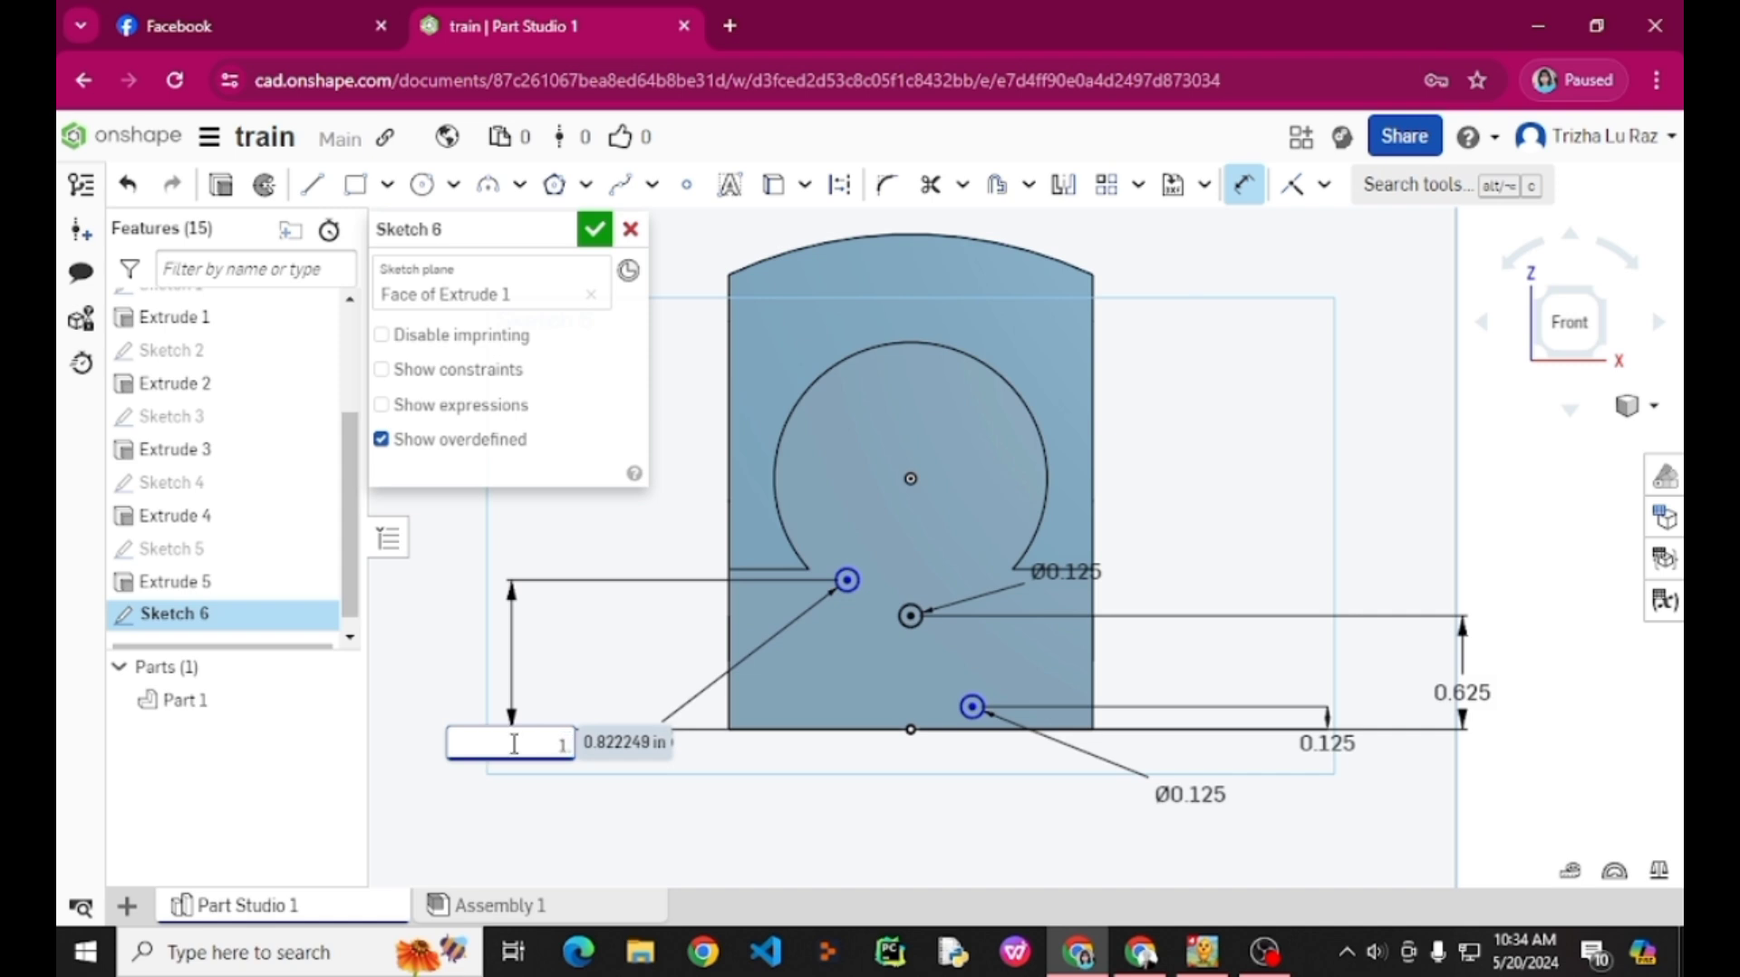
pyautogui.write('1.3')
pyautogui.write('0.124')
pyautogui.press('BackSpace')
pyautogui.write('5')
pyautogui.press('Return')
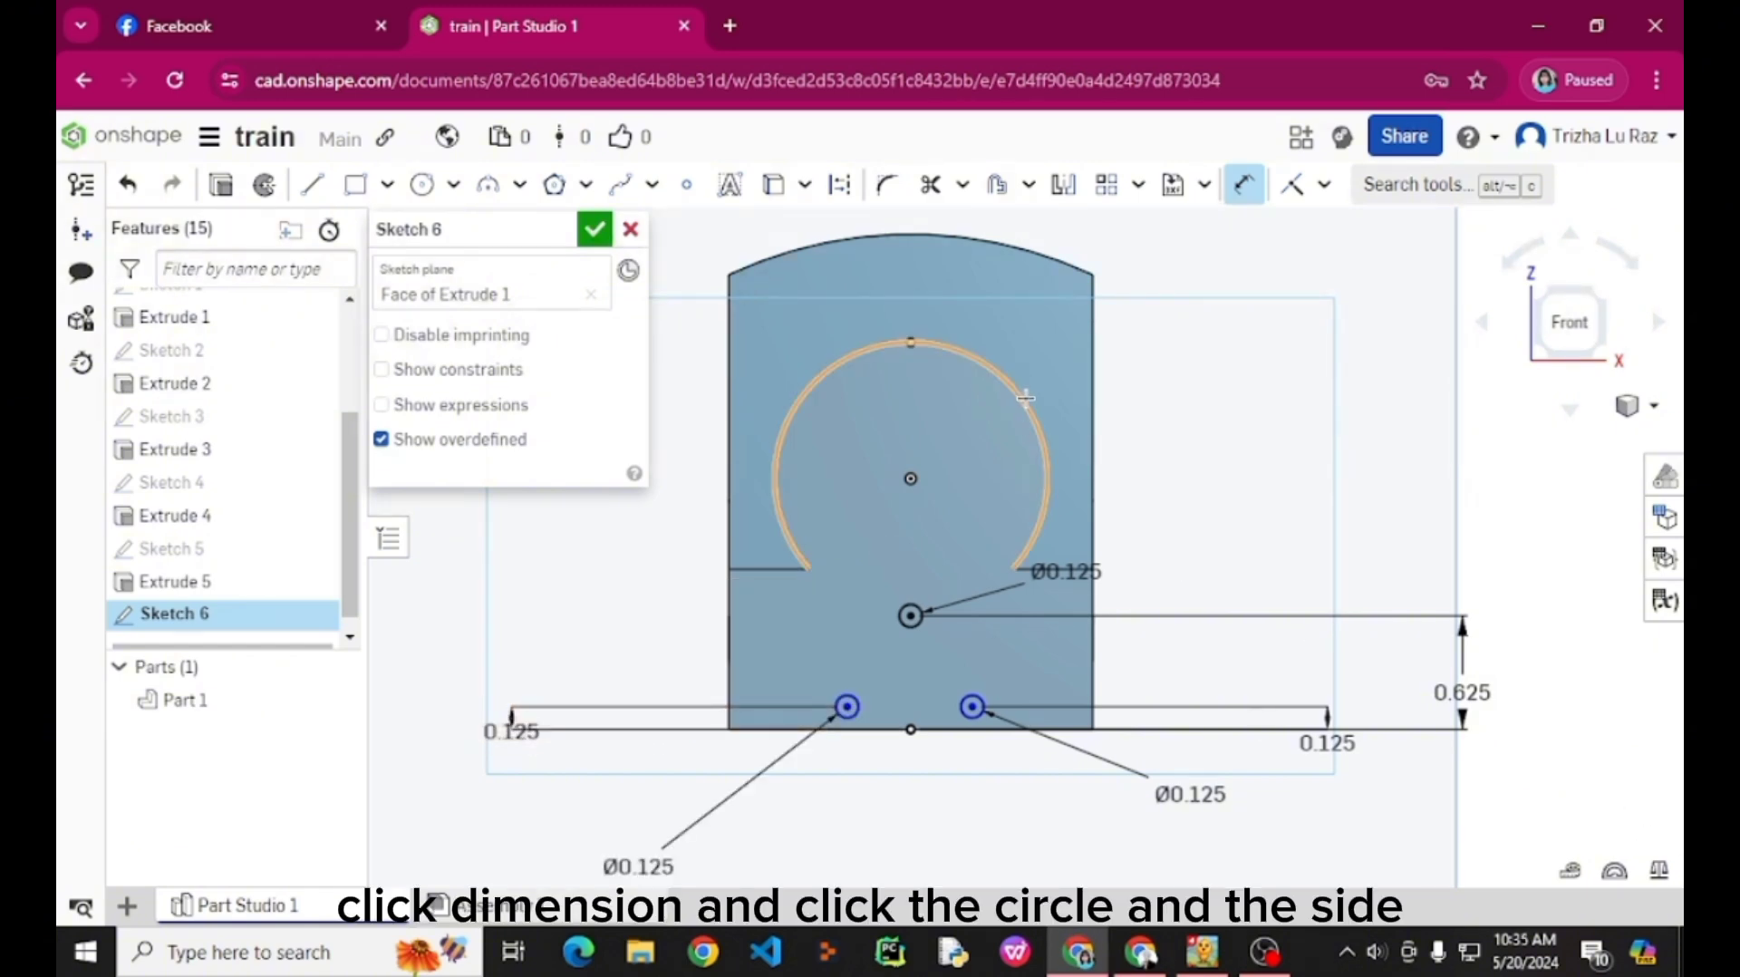
# Dimension the lower left circle's horizontal distance from the base's left edge as 0.375 inch.
pyautogui.click(1245, 187)
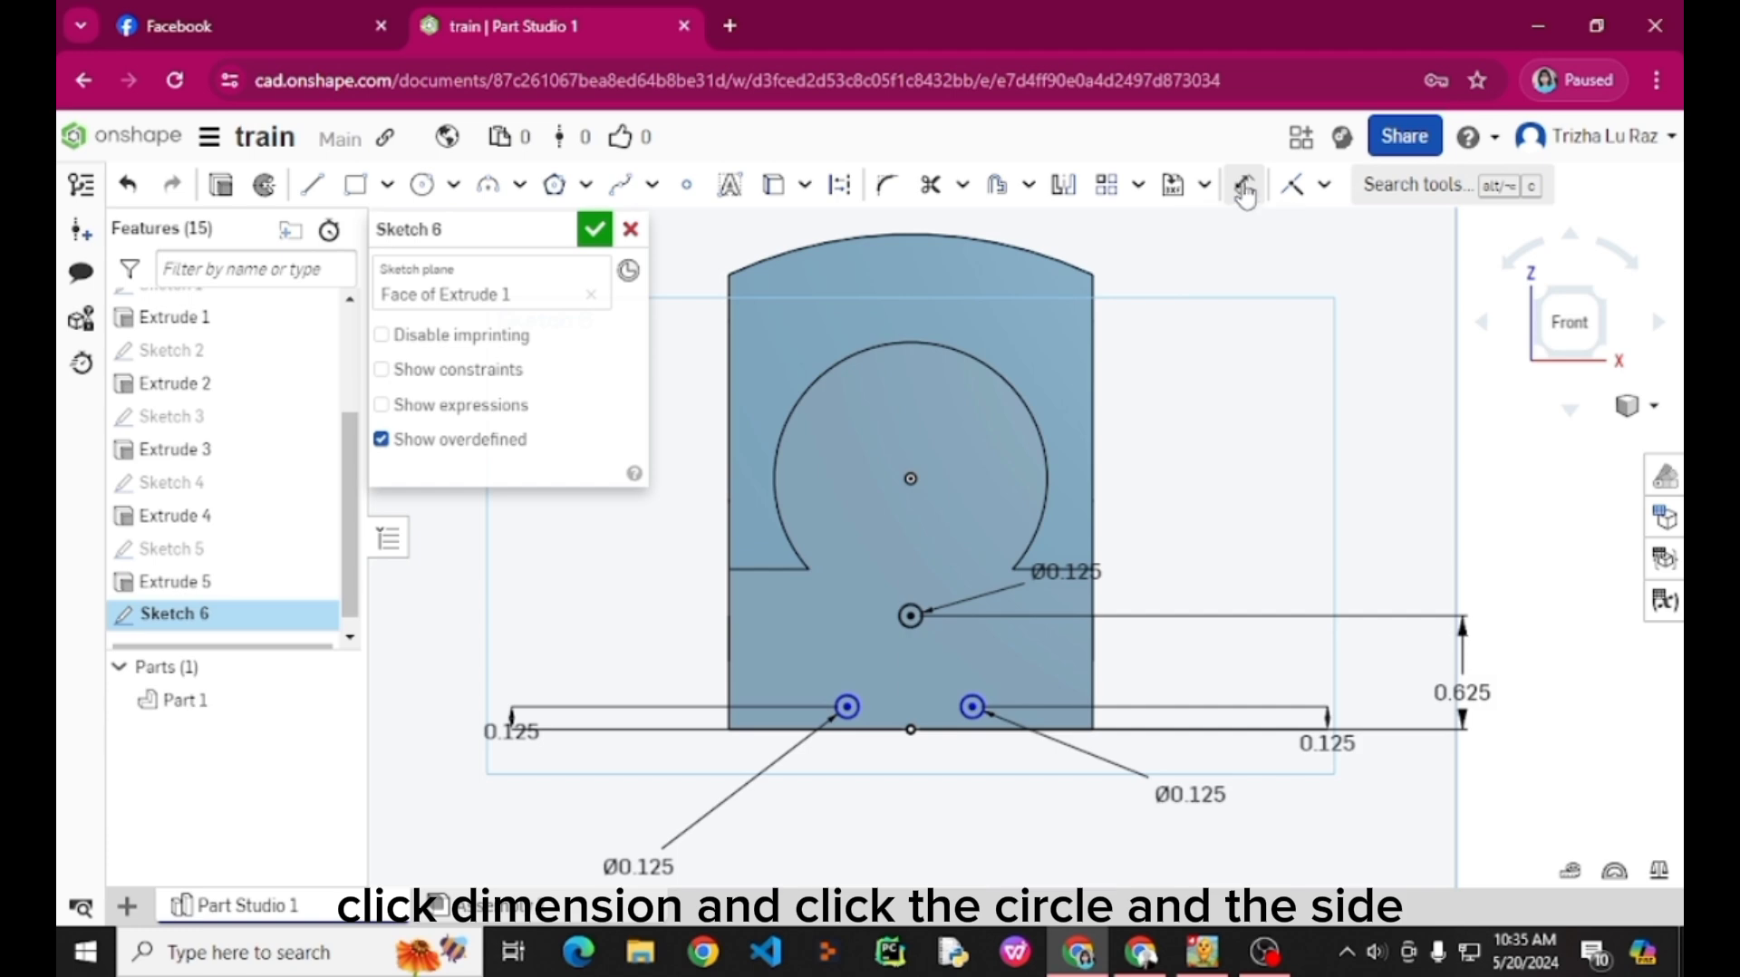
pyautogui.click(1244, 188)
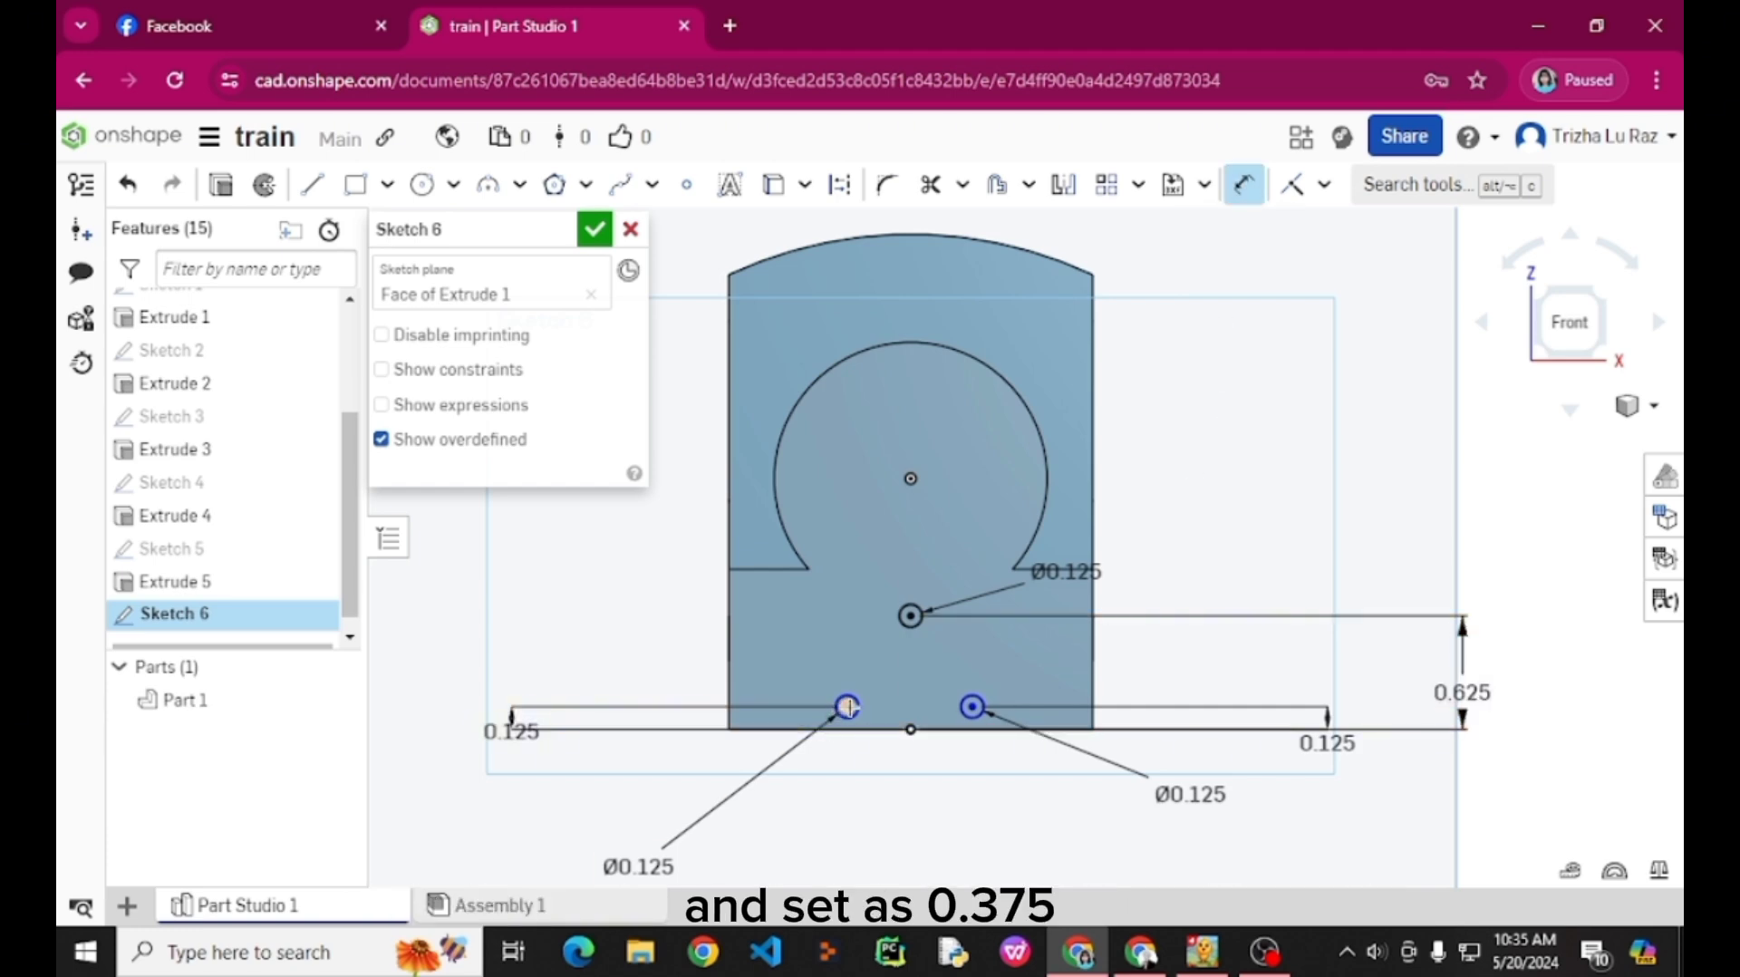
pyautogui.click(848, 706)
pyautogui.click(730, 685)
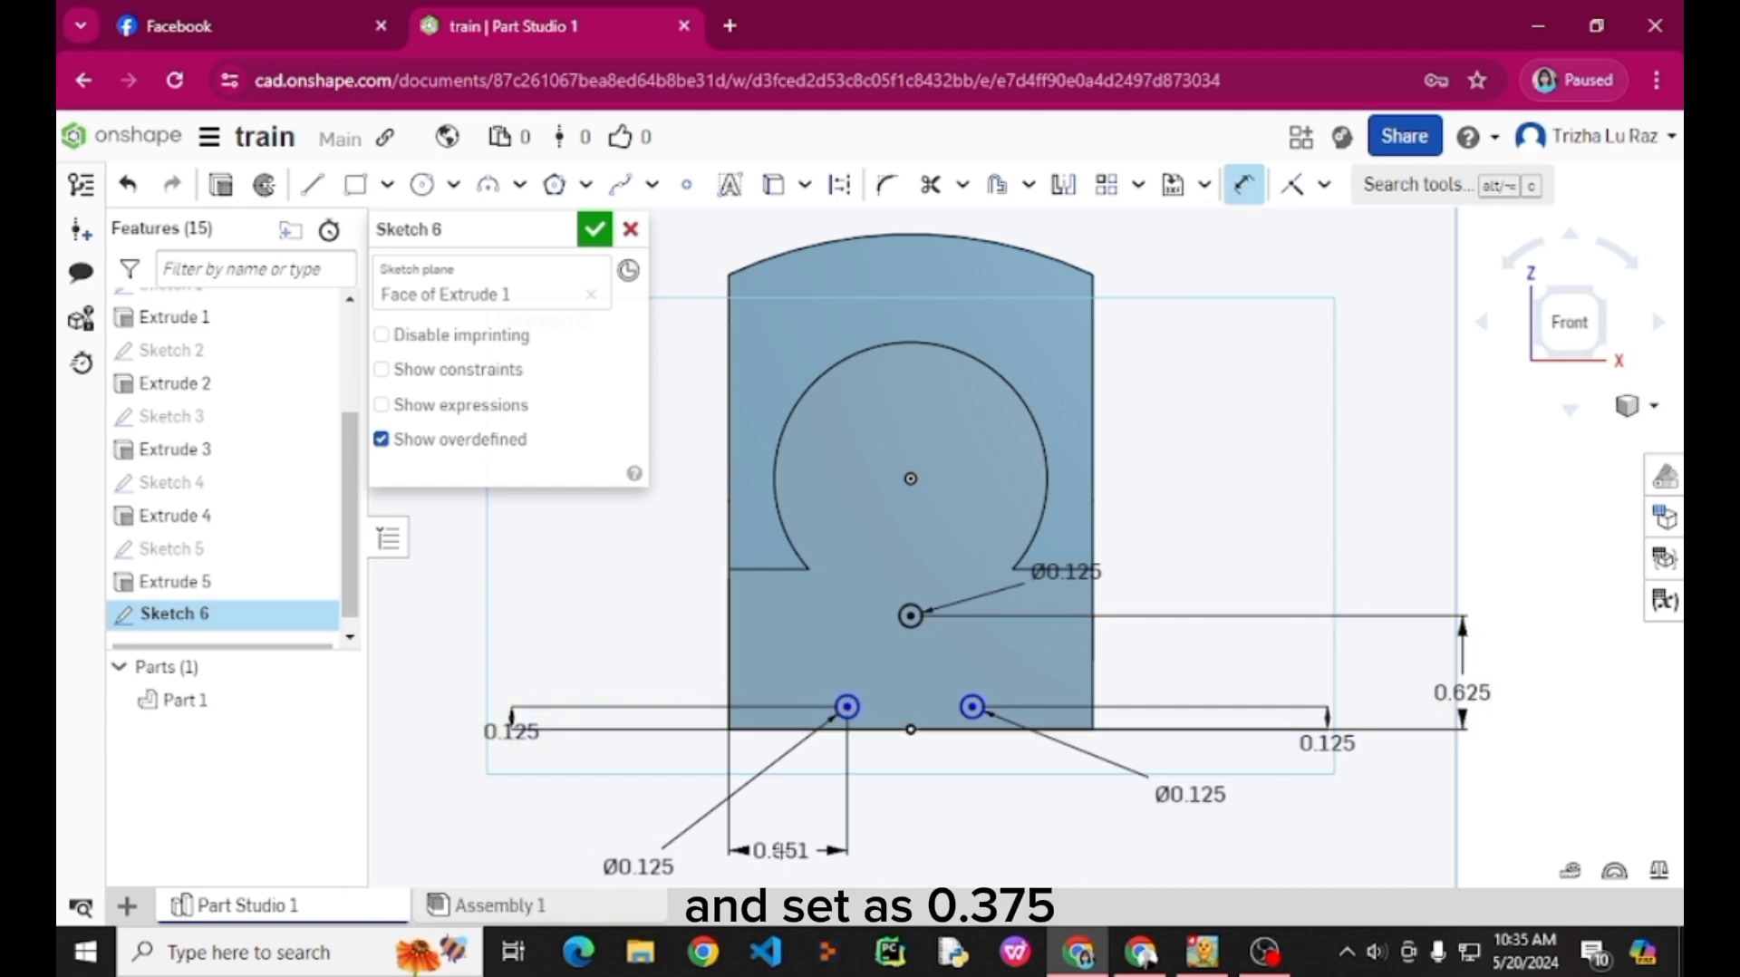
pyautogui.click(793, 866)
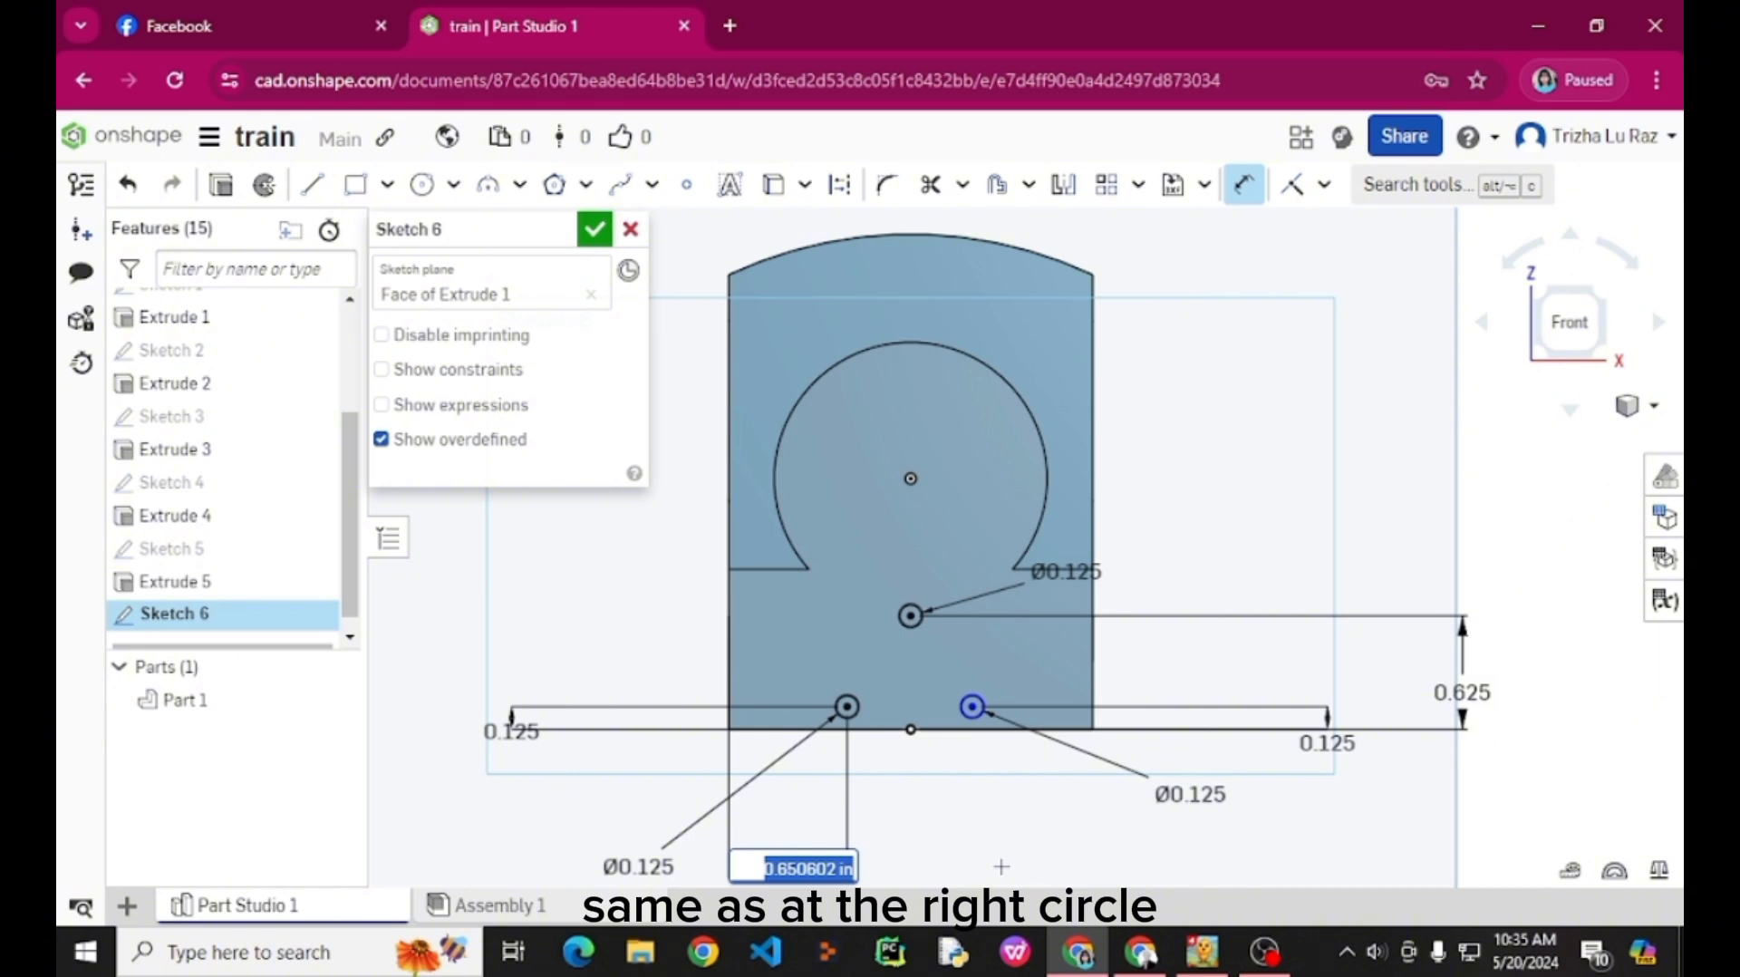
pyautogui.write('0.')
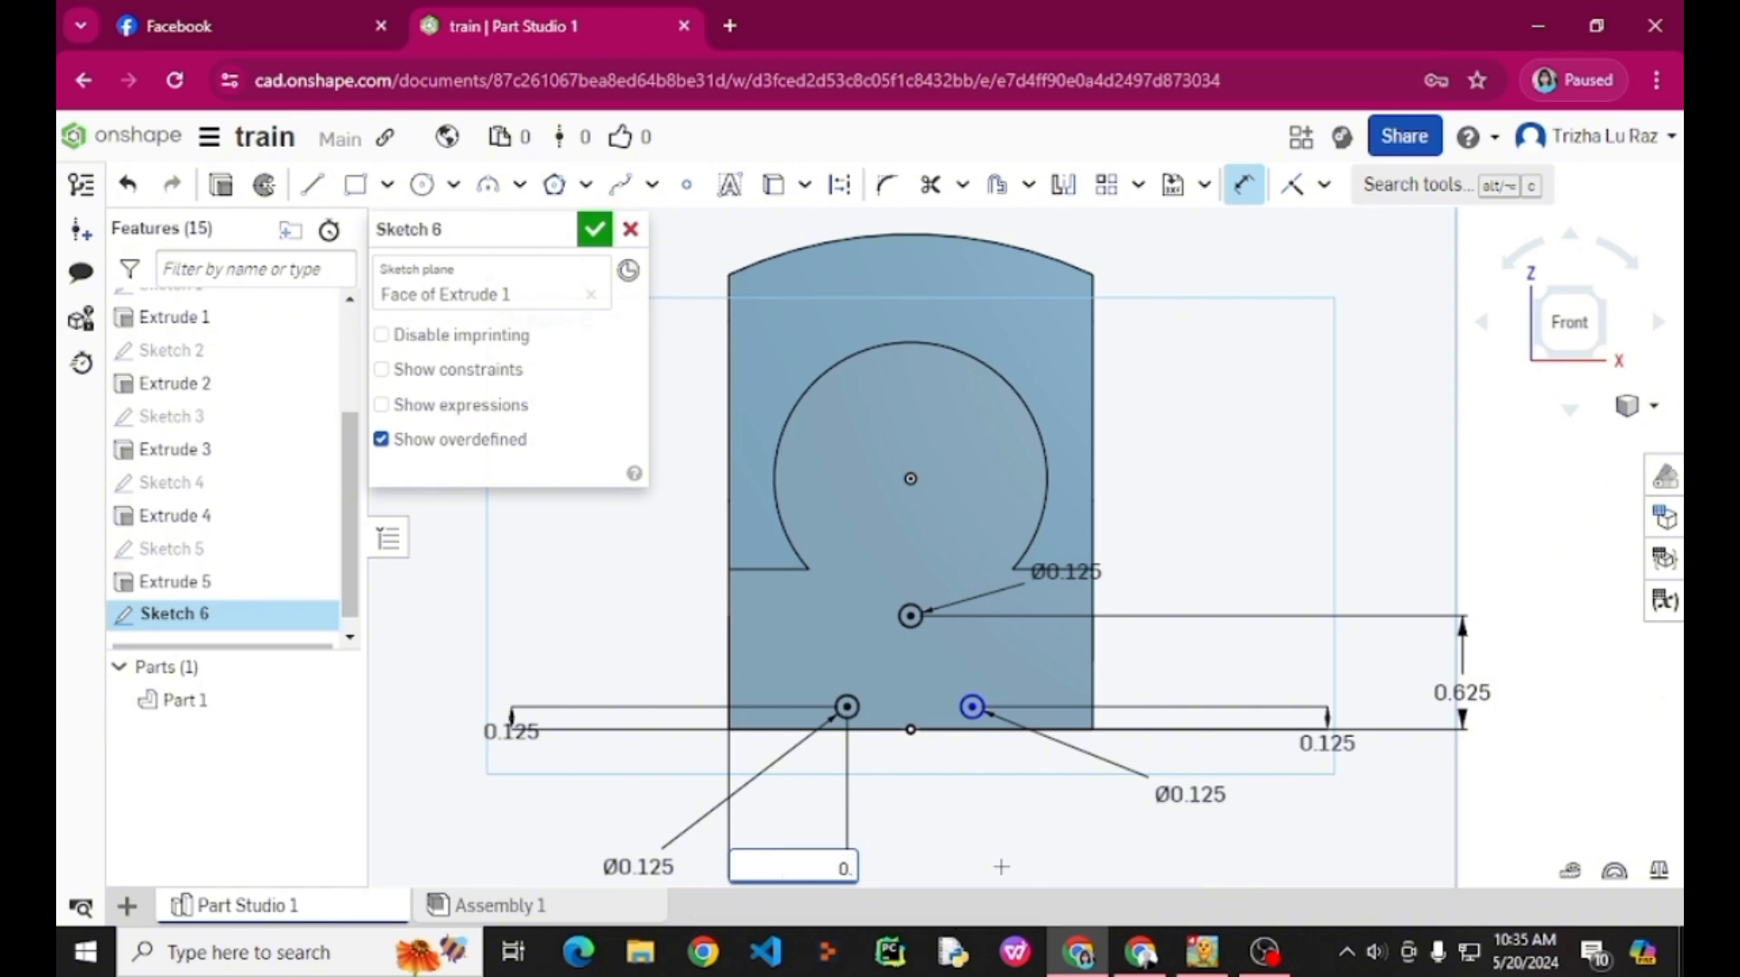
pyautogui.write('375')
pyautogui.press('Return')
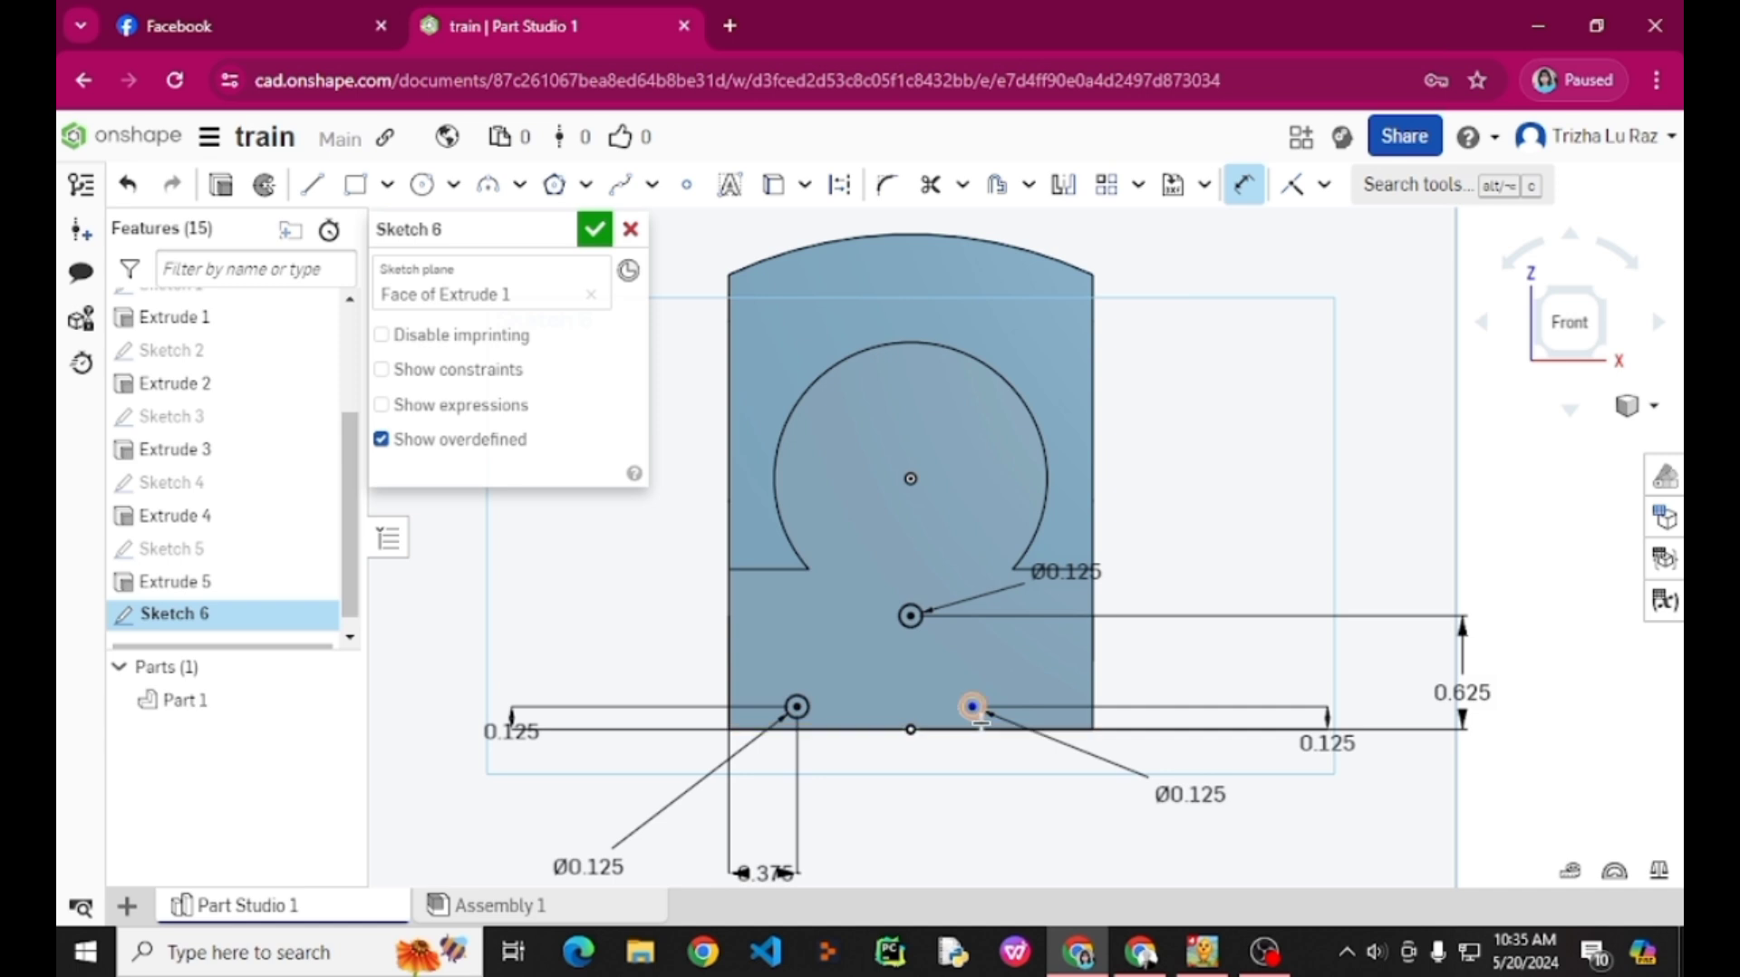
# Dimension the lower right circle's horizontal distance from the base's right edge as 0.375 inch.
pyautogui.click(975, 708)
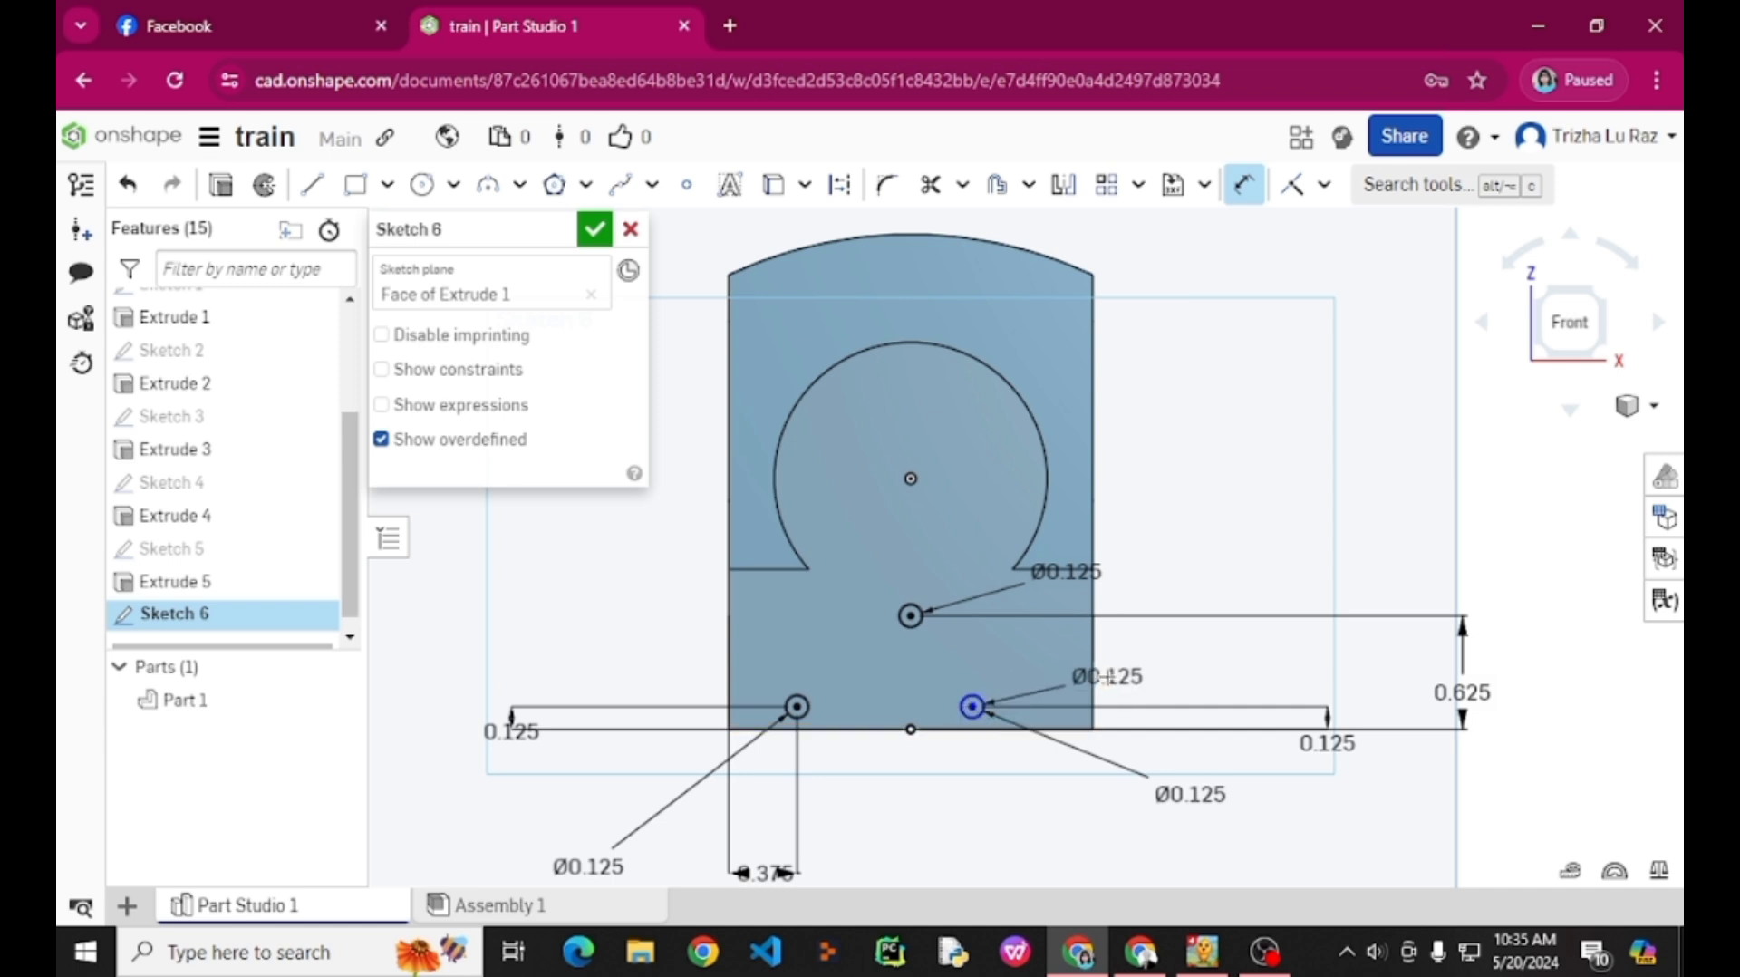
pyautogui.click(1093, 675)
pyautogui.click(1072, 870)
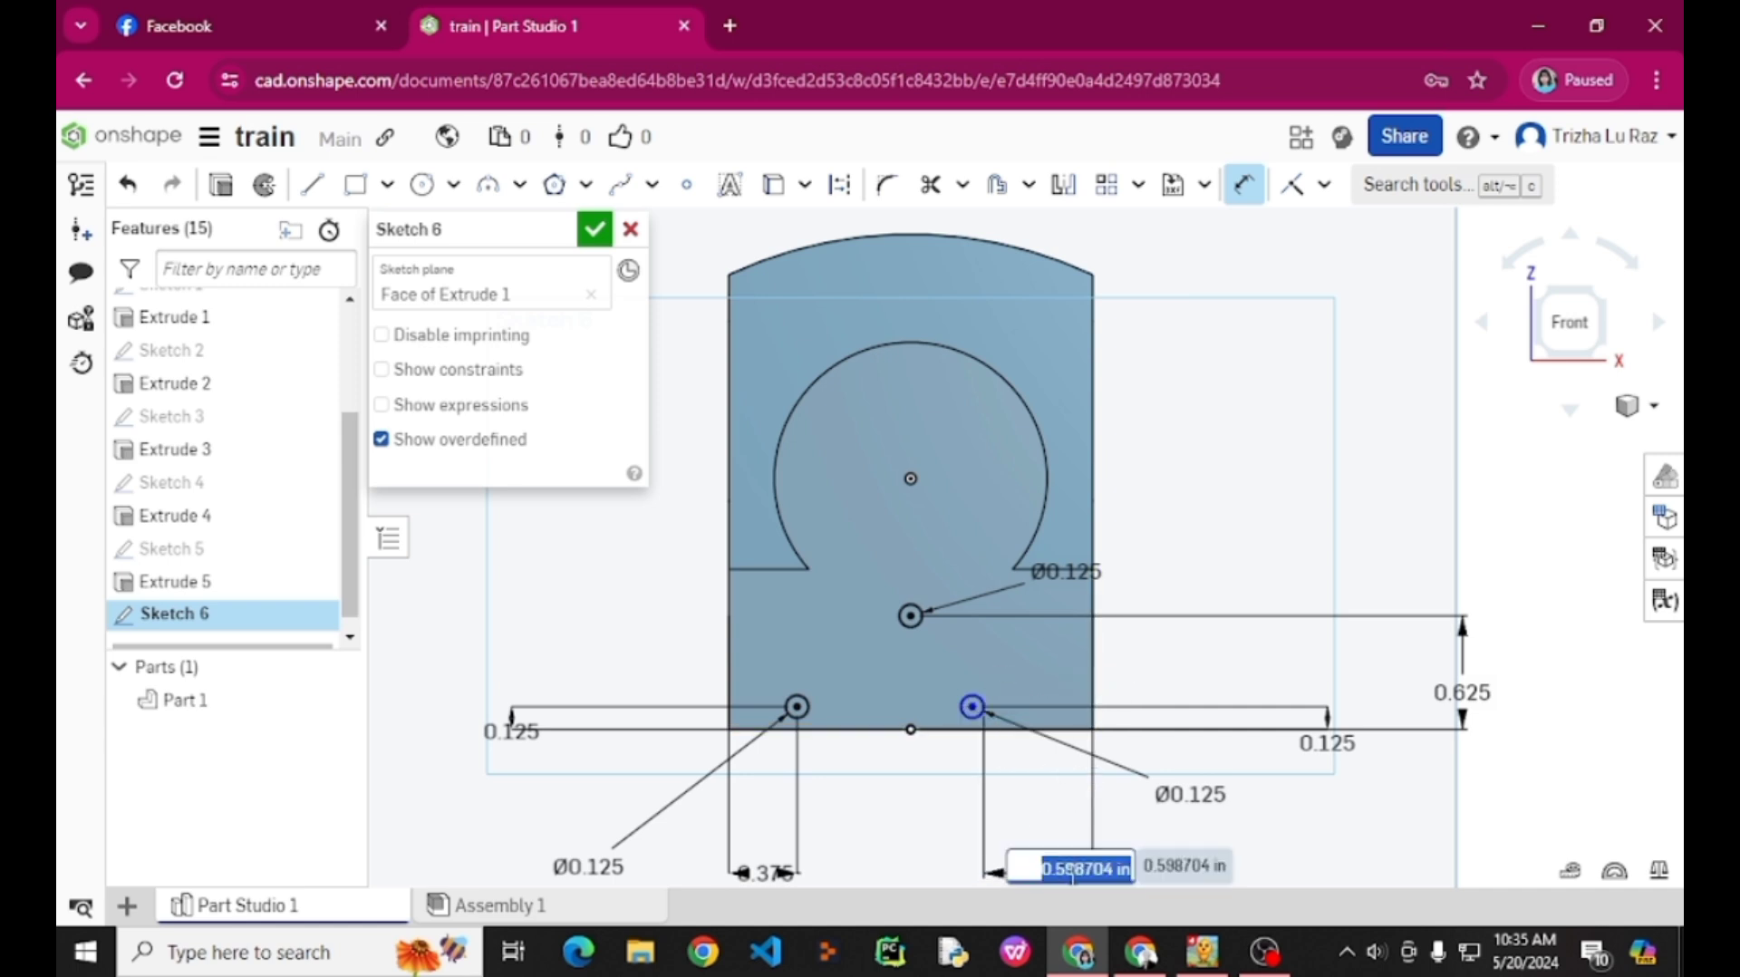
pyautogui.write('0')
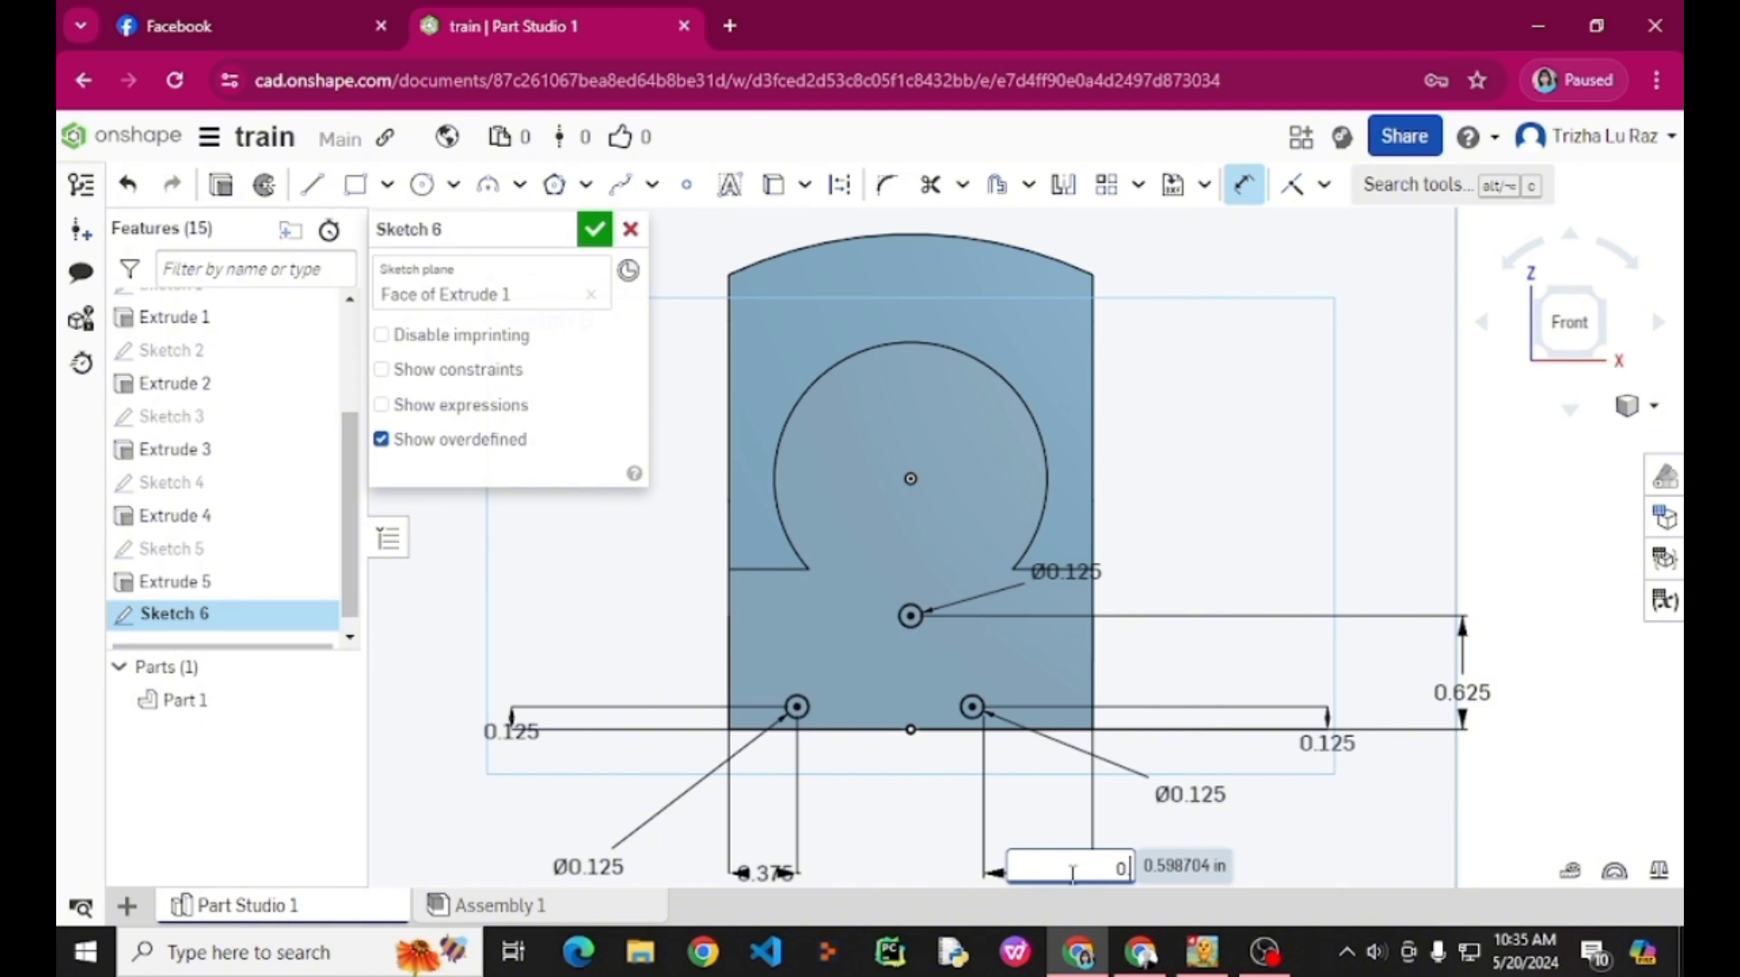
pyautogui.write('.375')
pyautogui.press('Return')
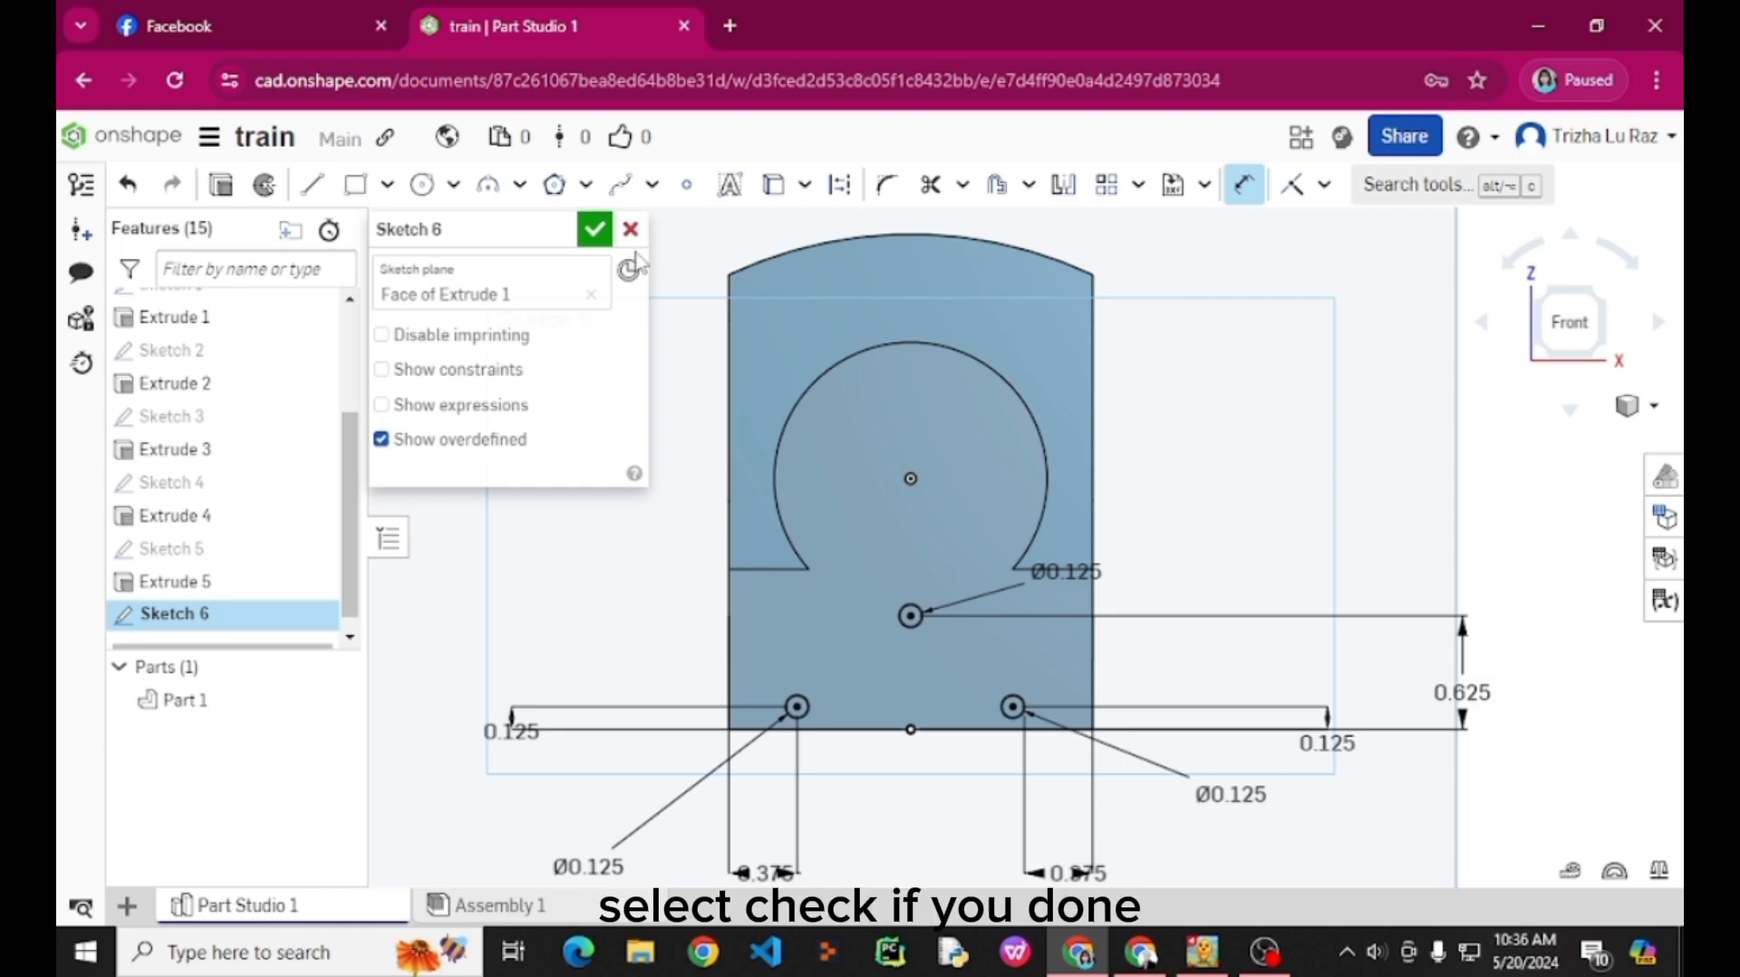
# Finish the sketch of the three front-face circles and show the train body in isometric view.
pyautogui.click(595, 229)
pyautogui.rightClick(1325, 559)
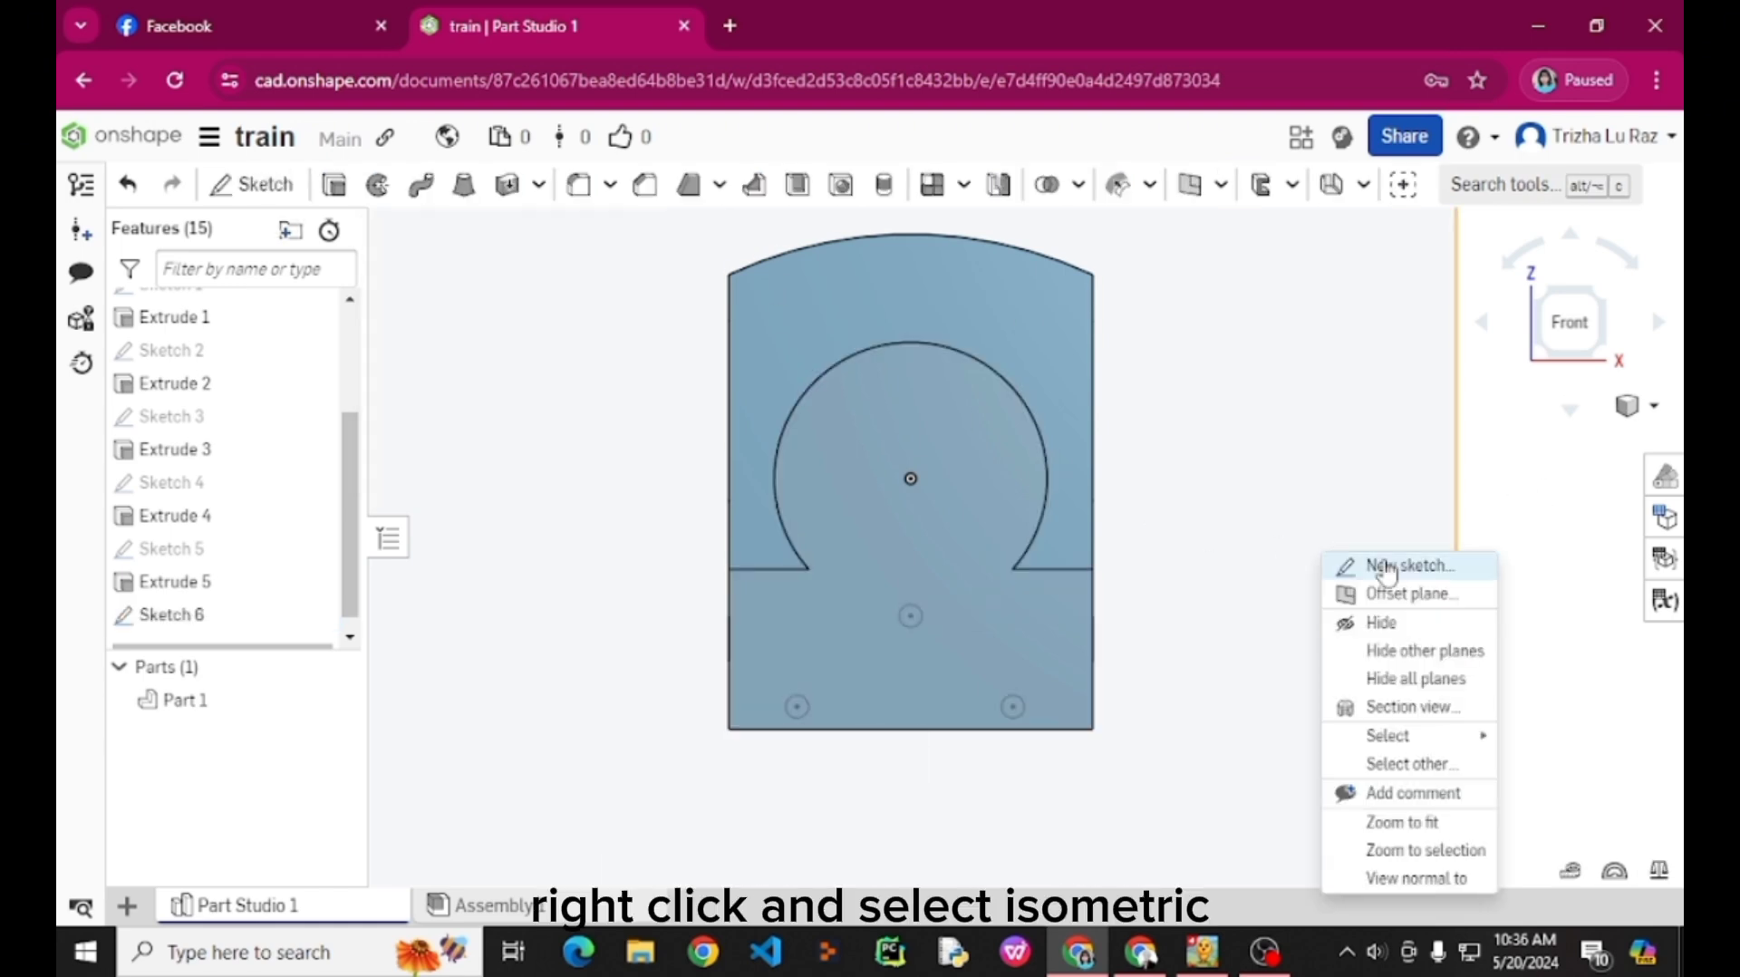
pyautogui.click(1594, 726)
pyautogui.rightClick(1593, 726)
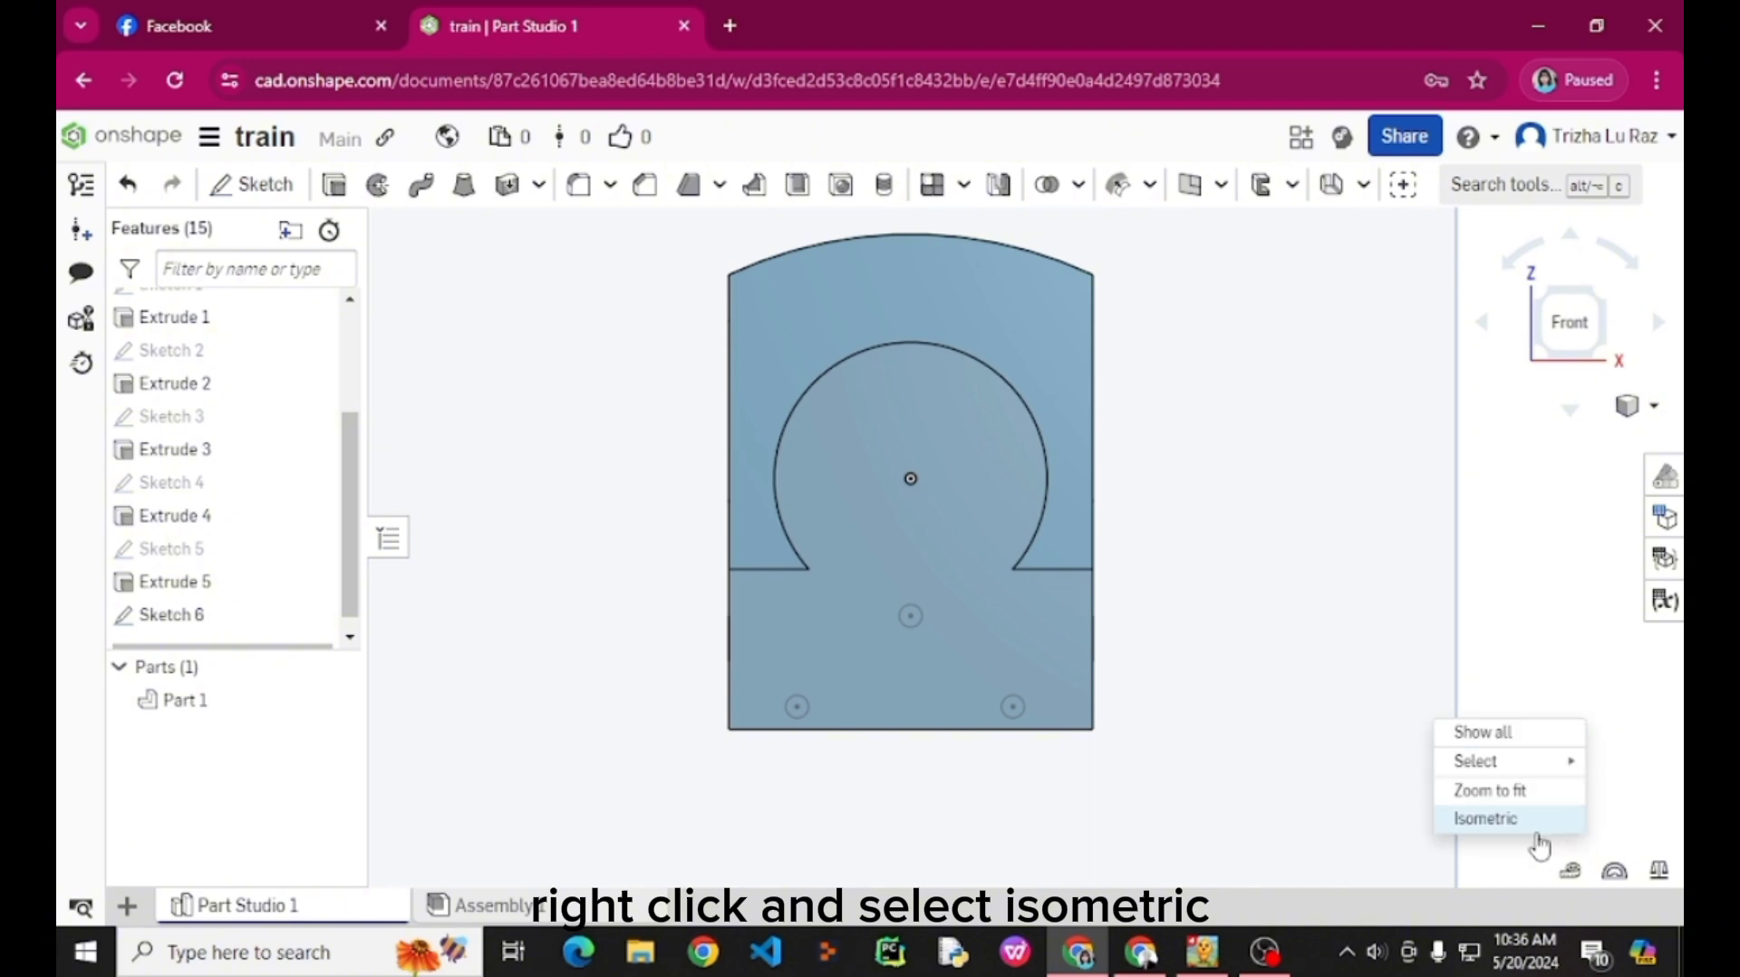
pyautogui.click(1504, 821)
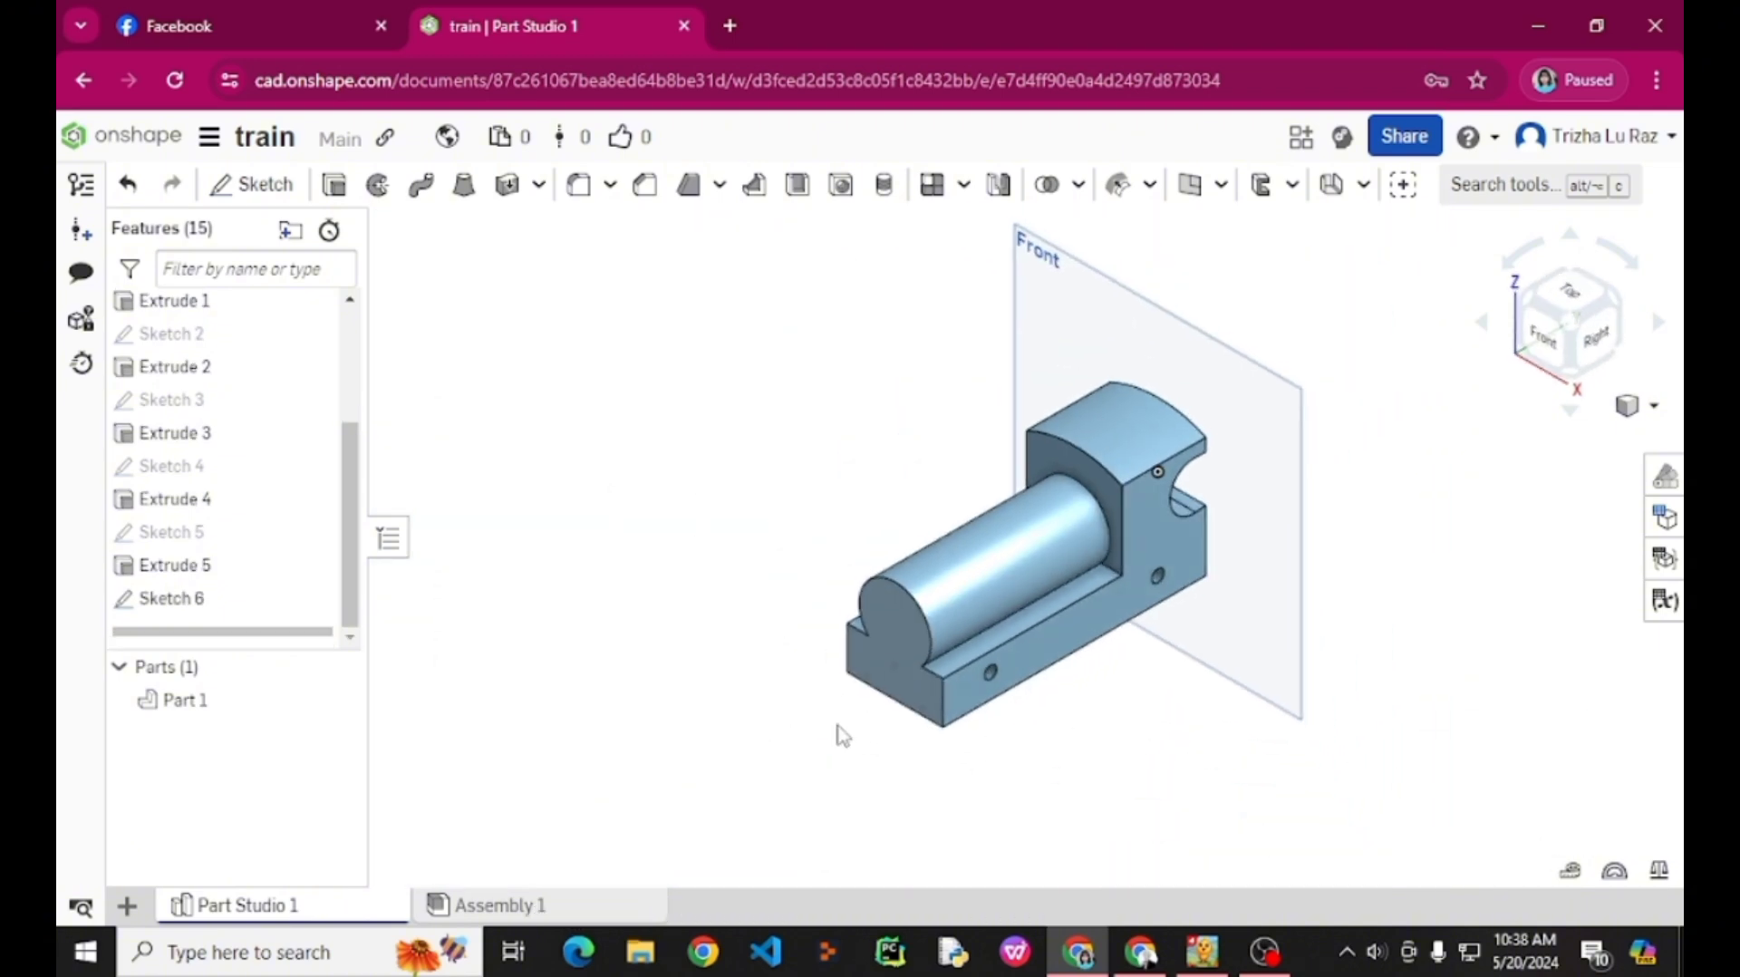
pyautogui.scroll(3, 835, 734)
pyautogui.scroll(-5, 1175, 711)
pyautogui.rightClick(1277, 757)
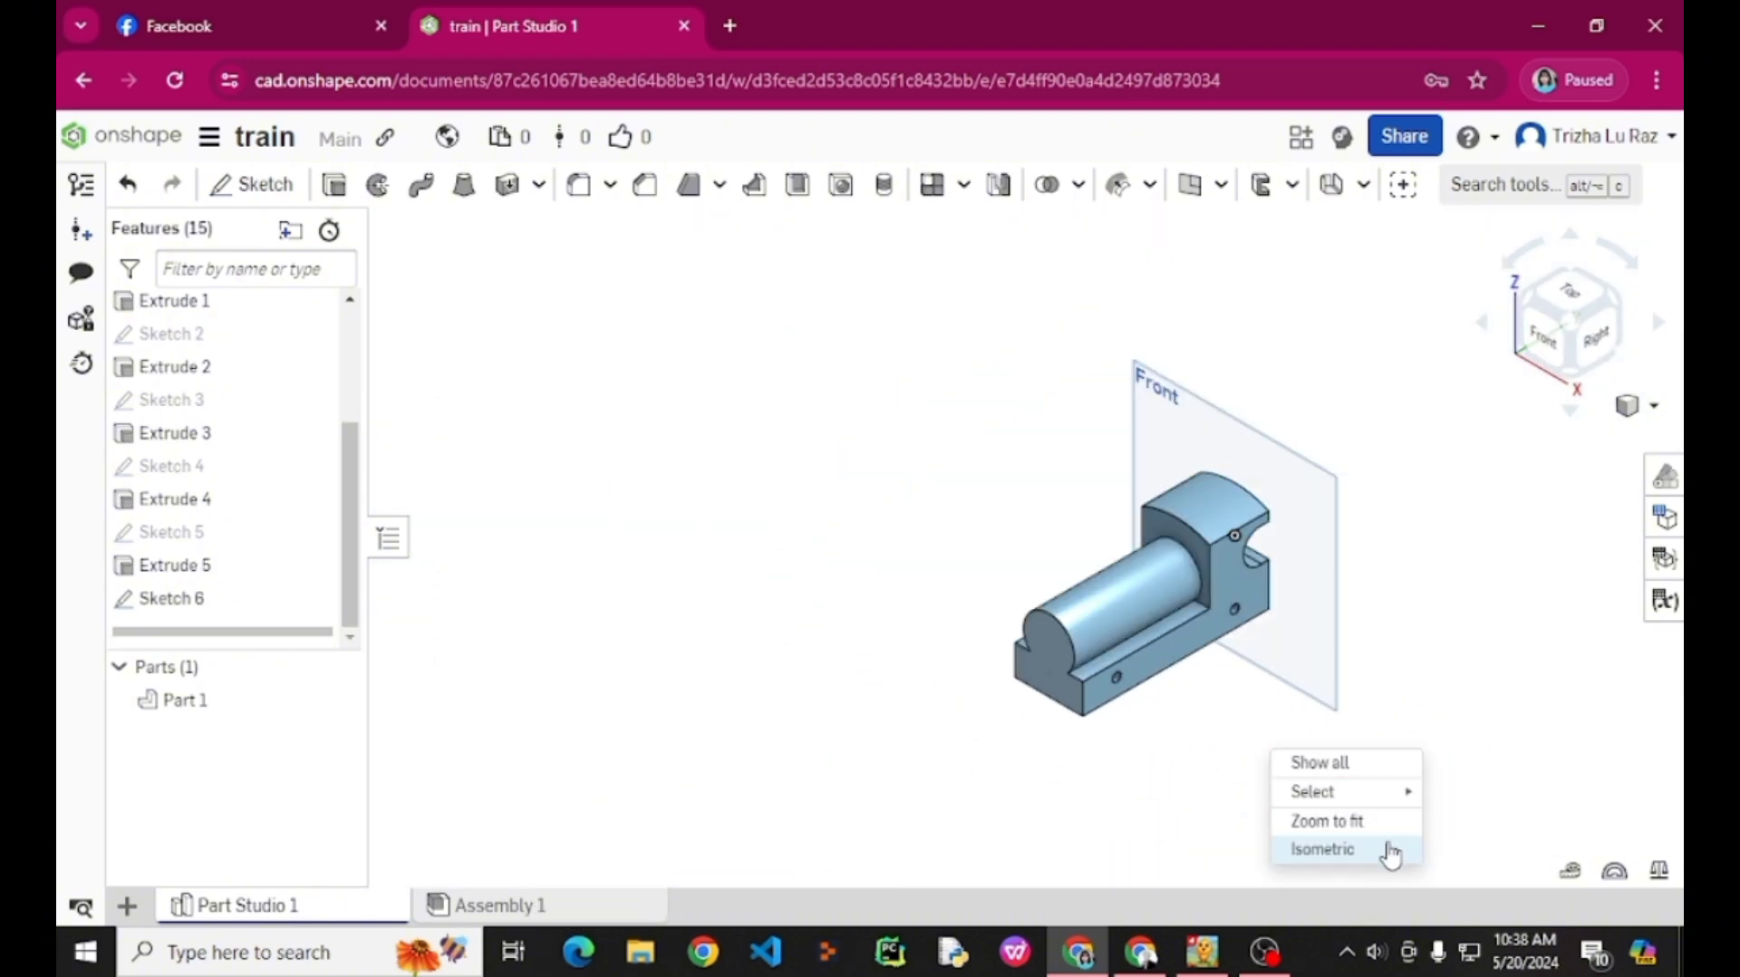
pyautogui.click(1387, 852)
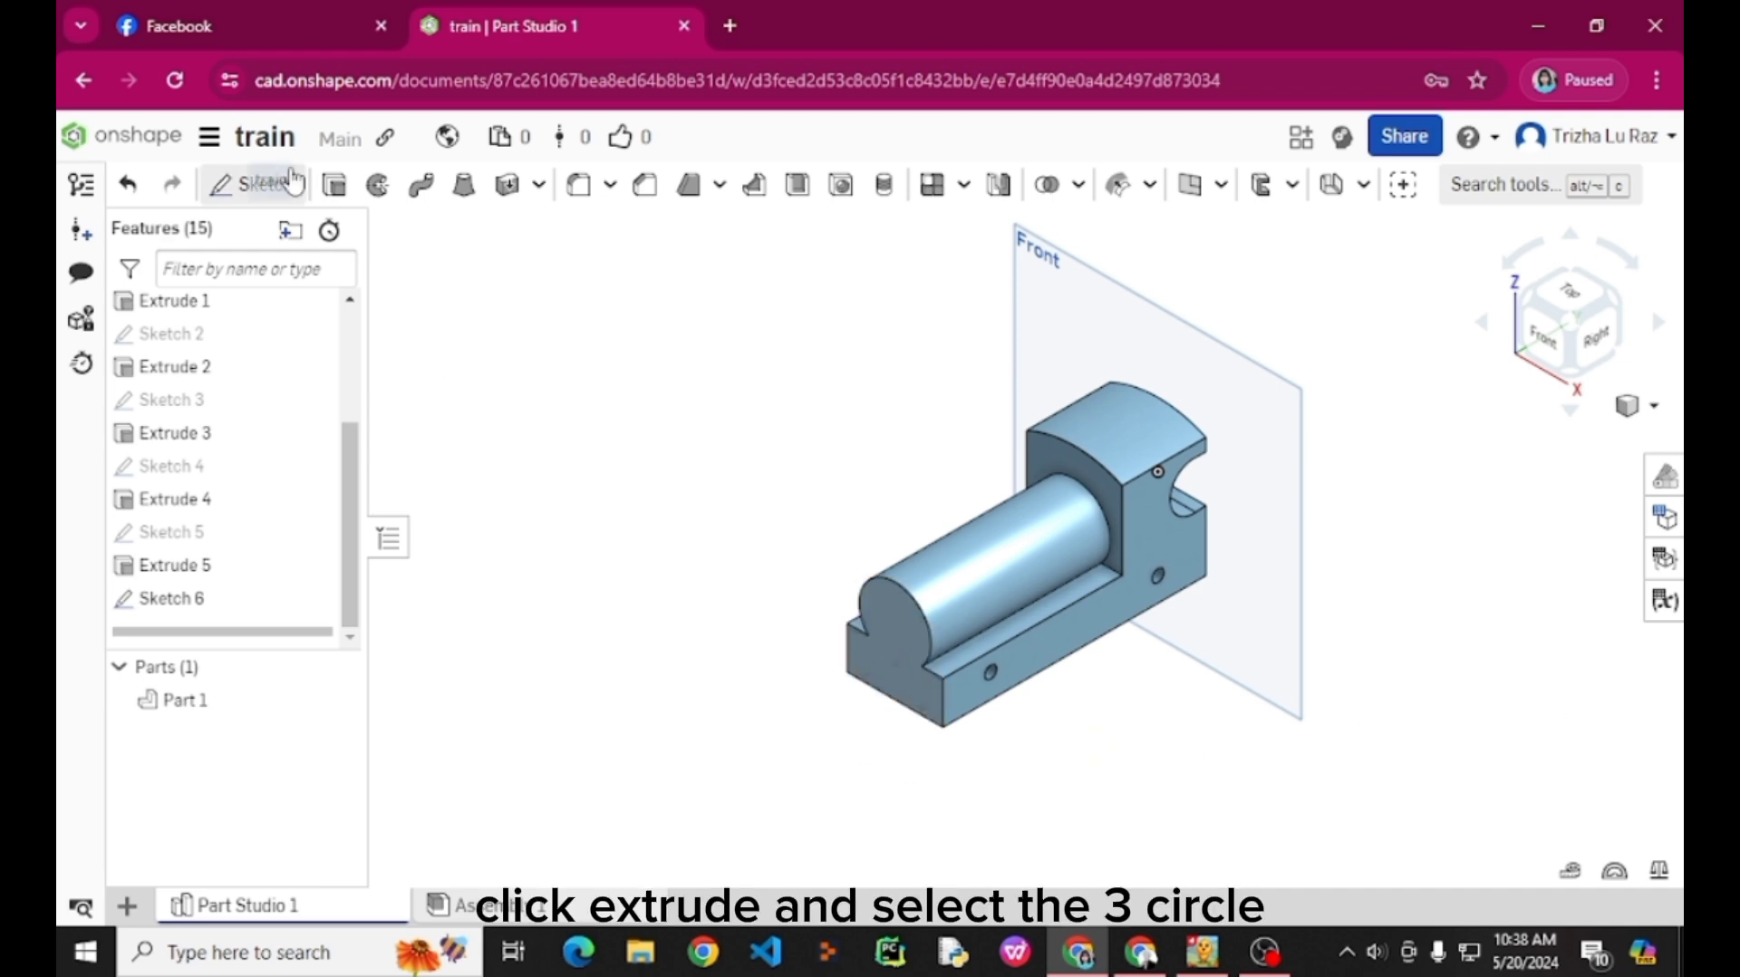
# Extrude the three small front-face circles as a Remove cut into the body with a blind depth of 0.125 inch.
pyautogui.click(333, 184)
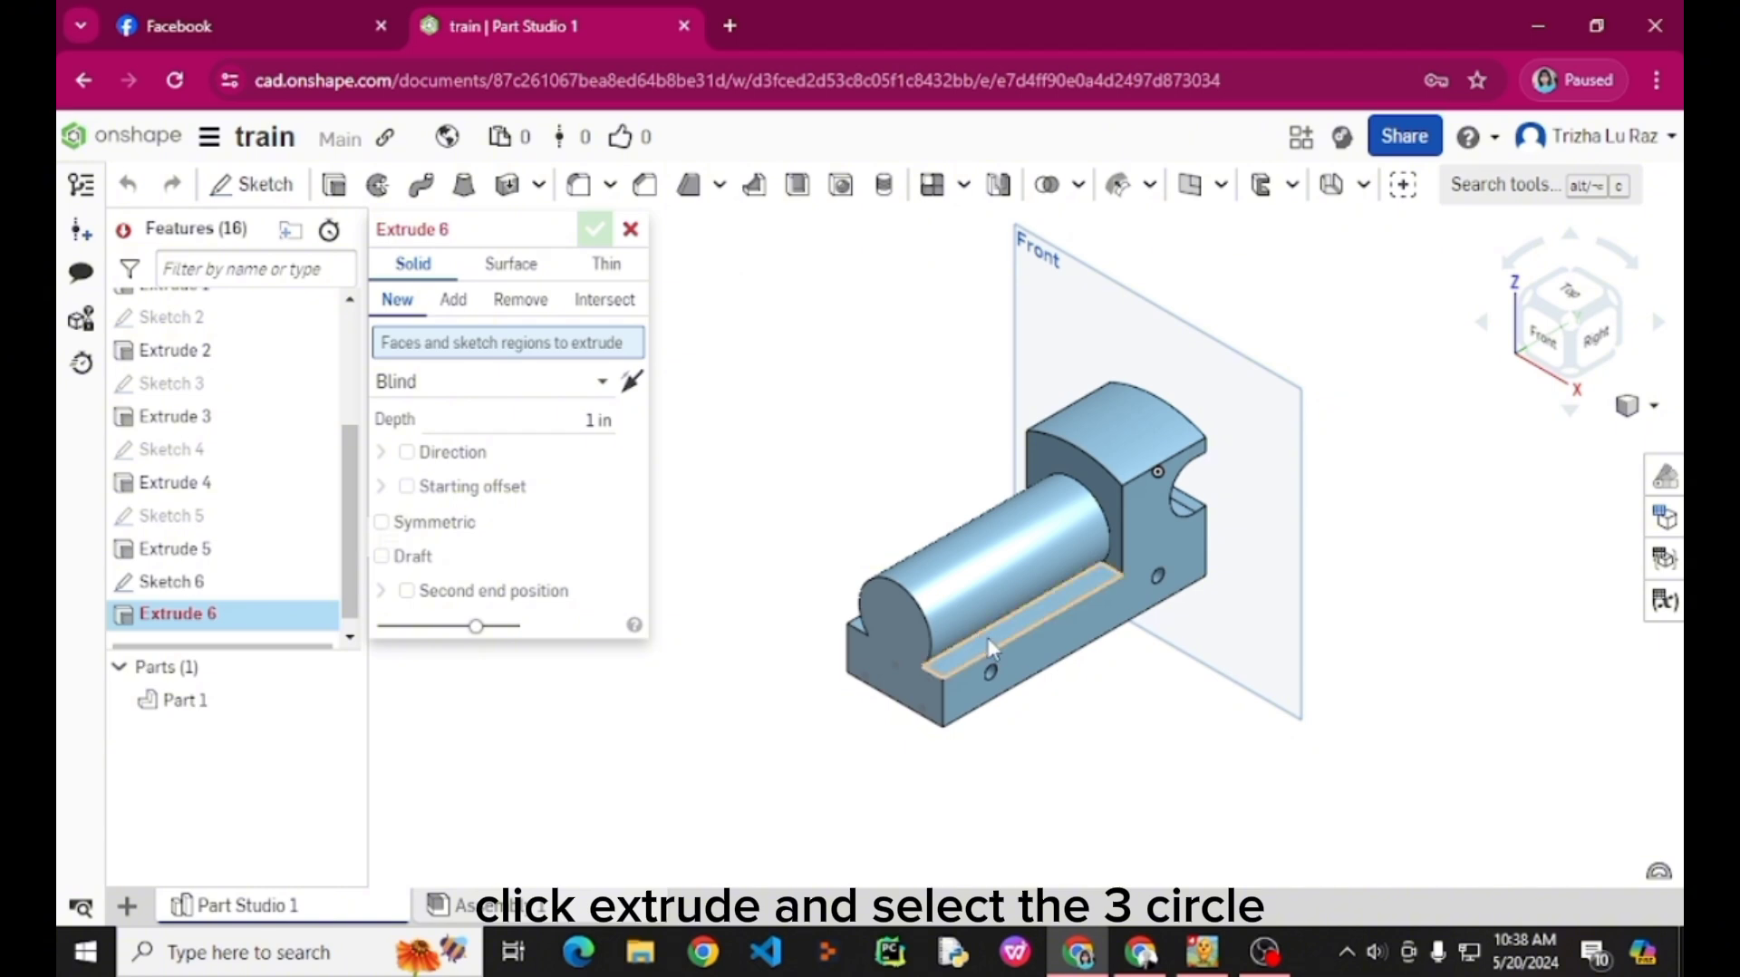
pyautogui.scroll(10, 991, 648)
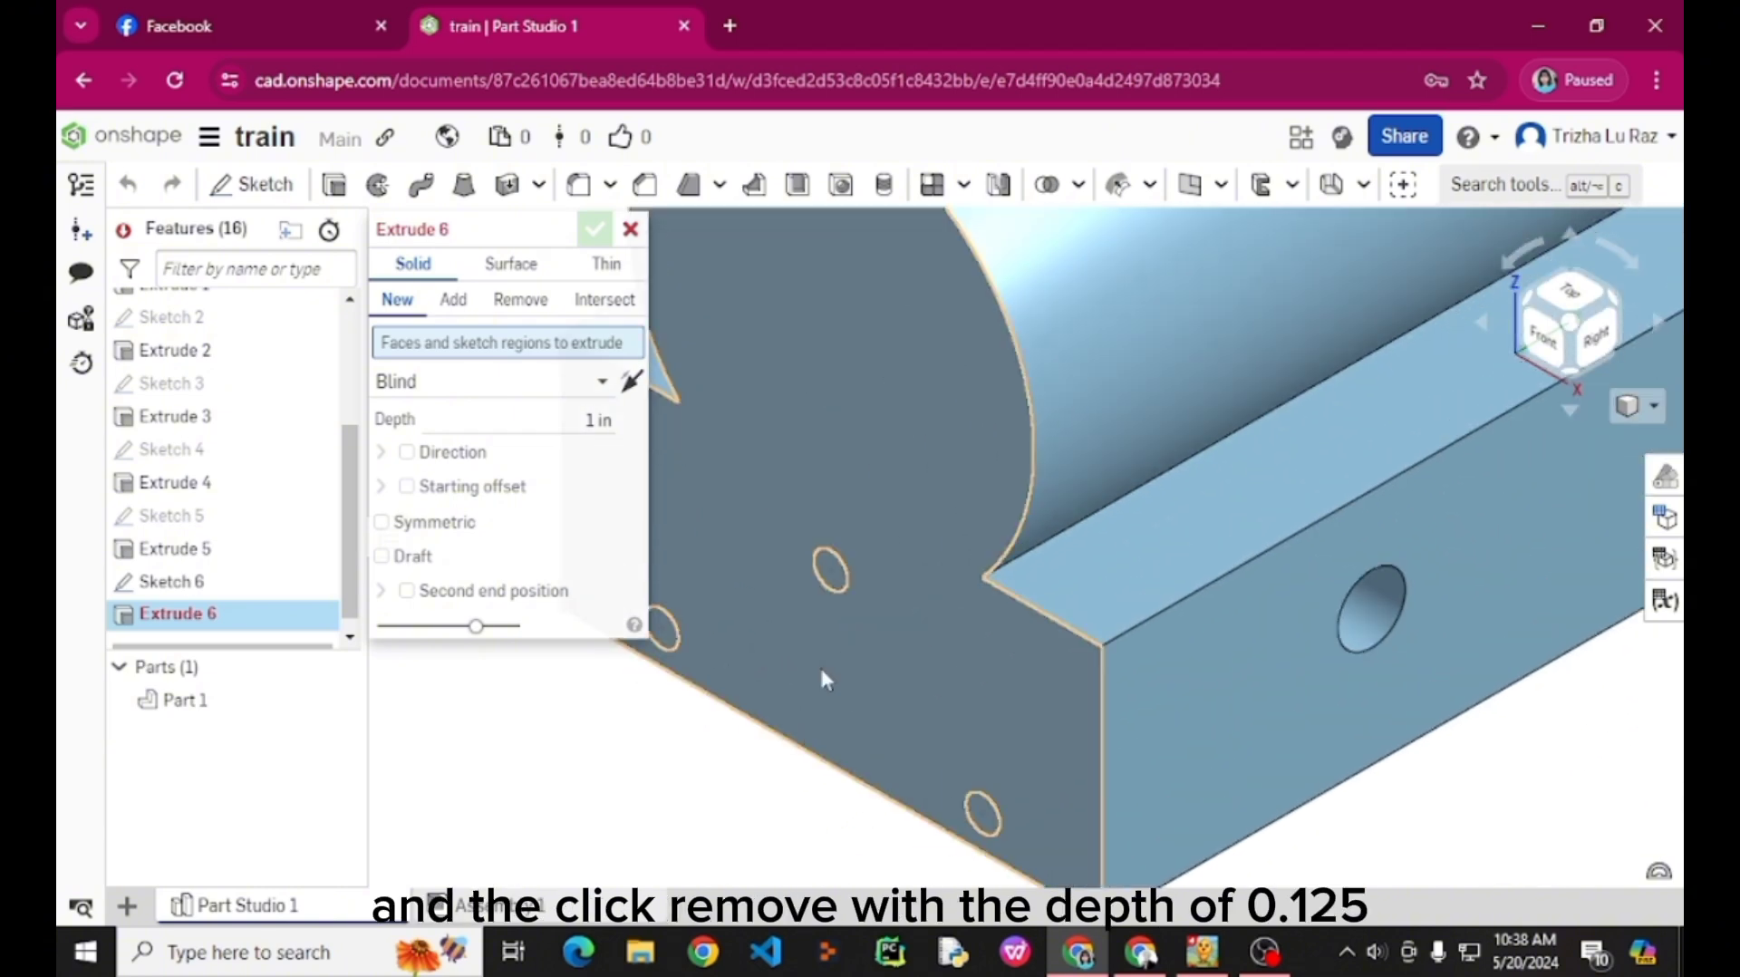
pyautogui.click(829, 571)
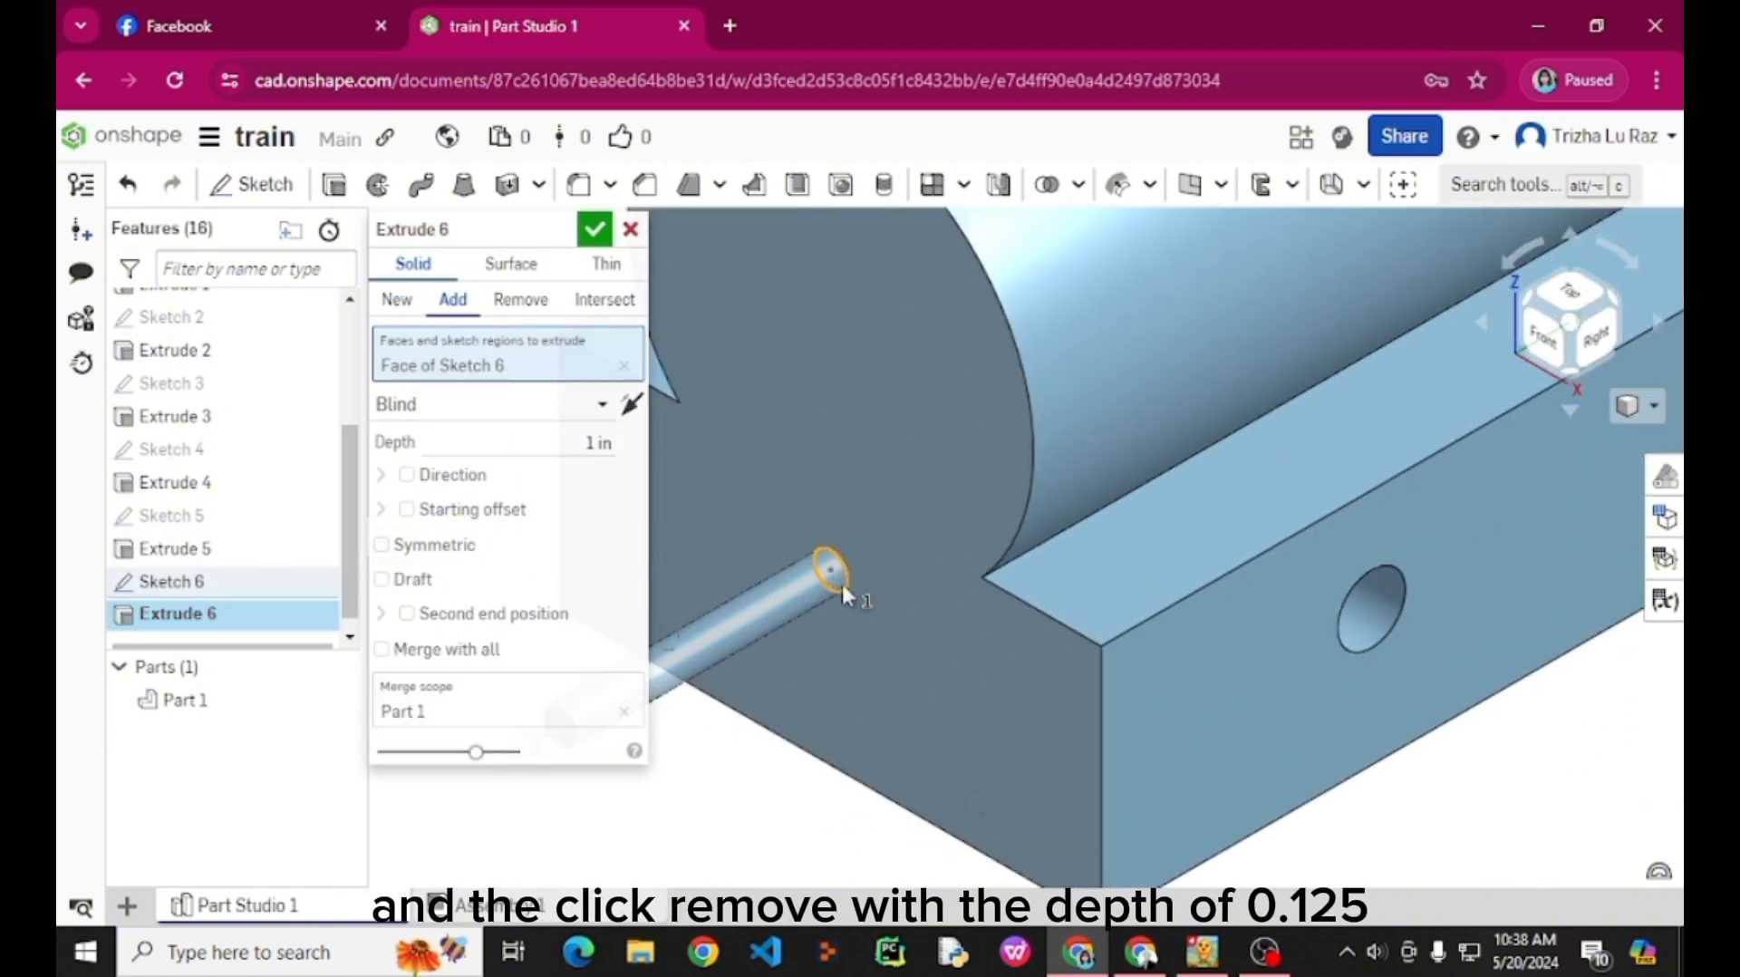
pyautogui.click(976, 826)
pyautogui.click(667, 630)
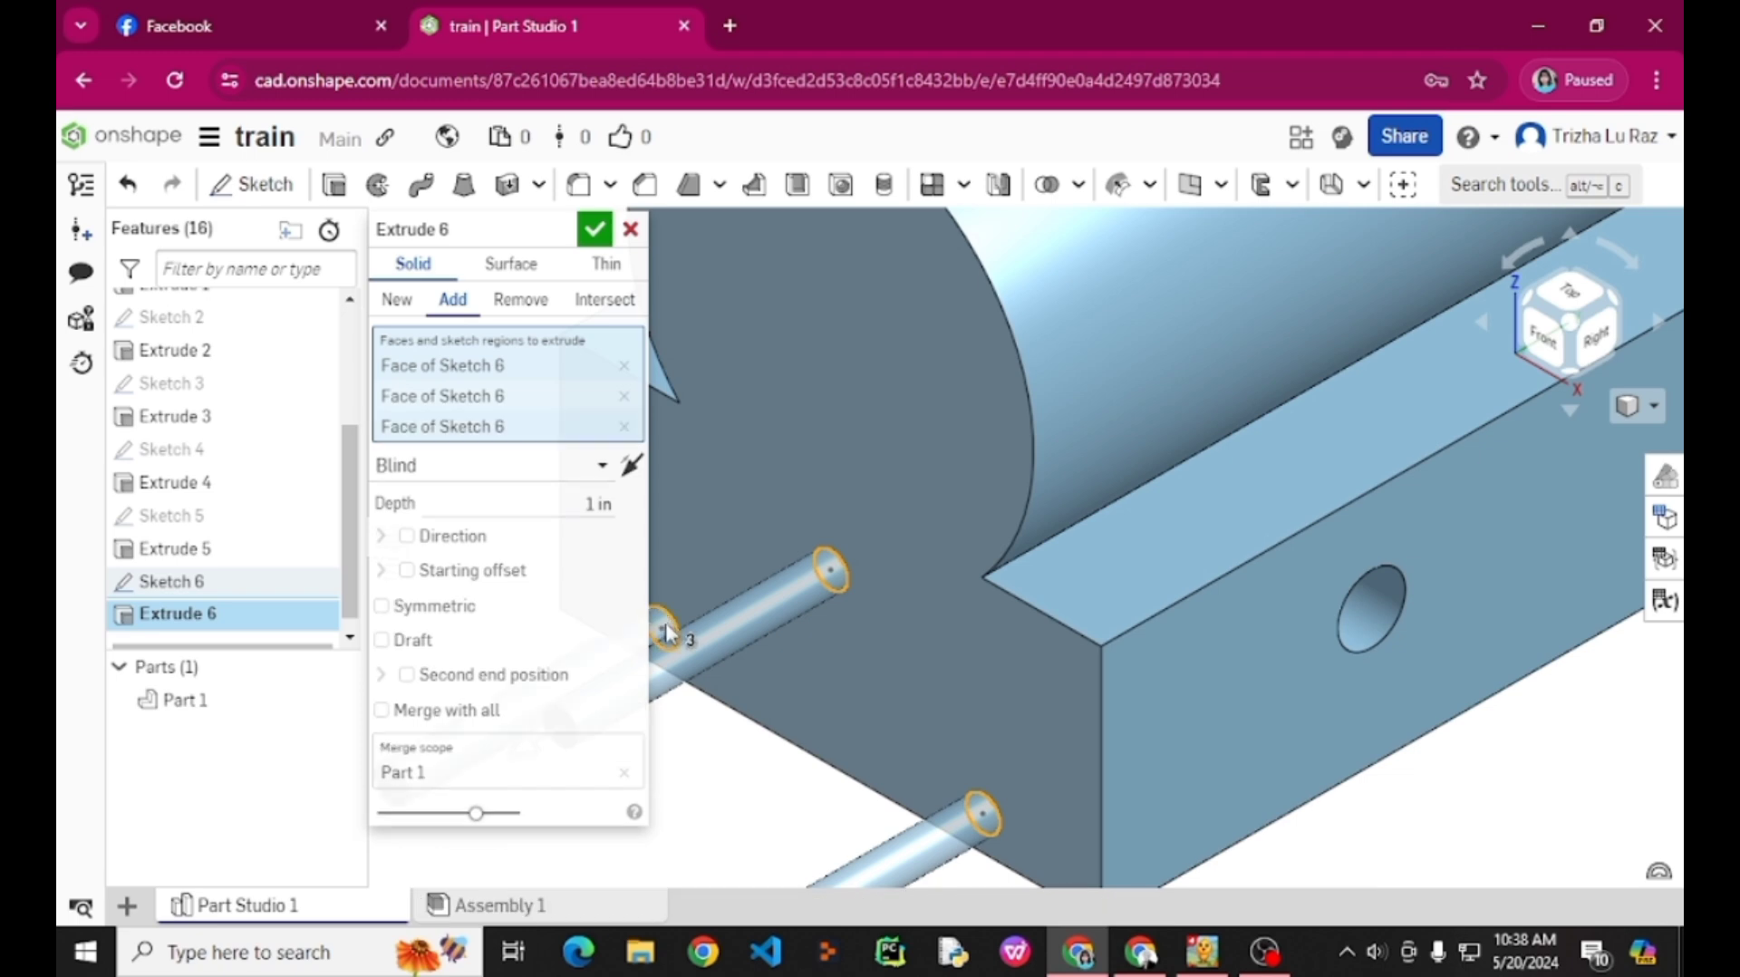
pyautogui.click(520, 299)
pyautogui.click(597, 504)
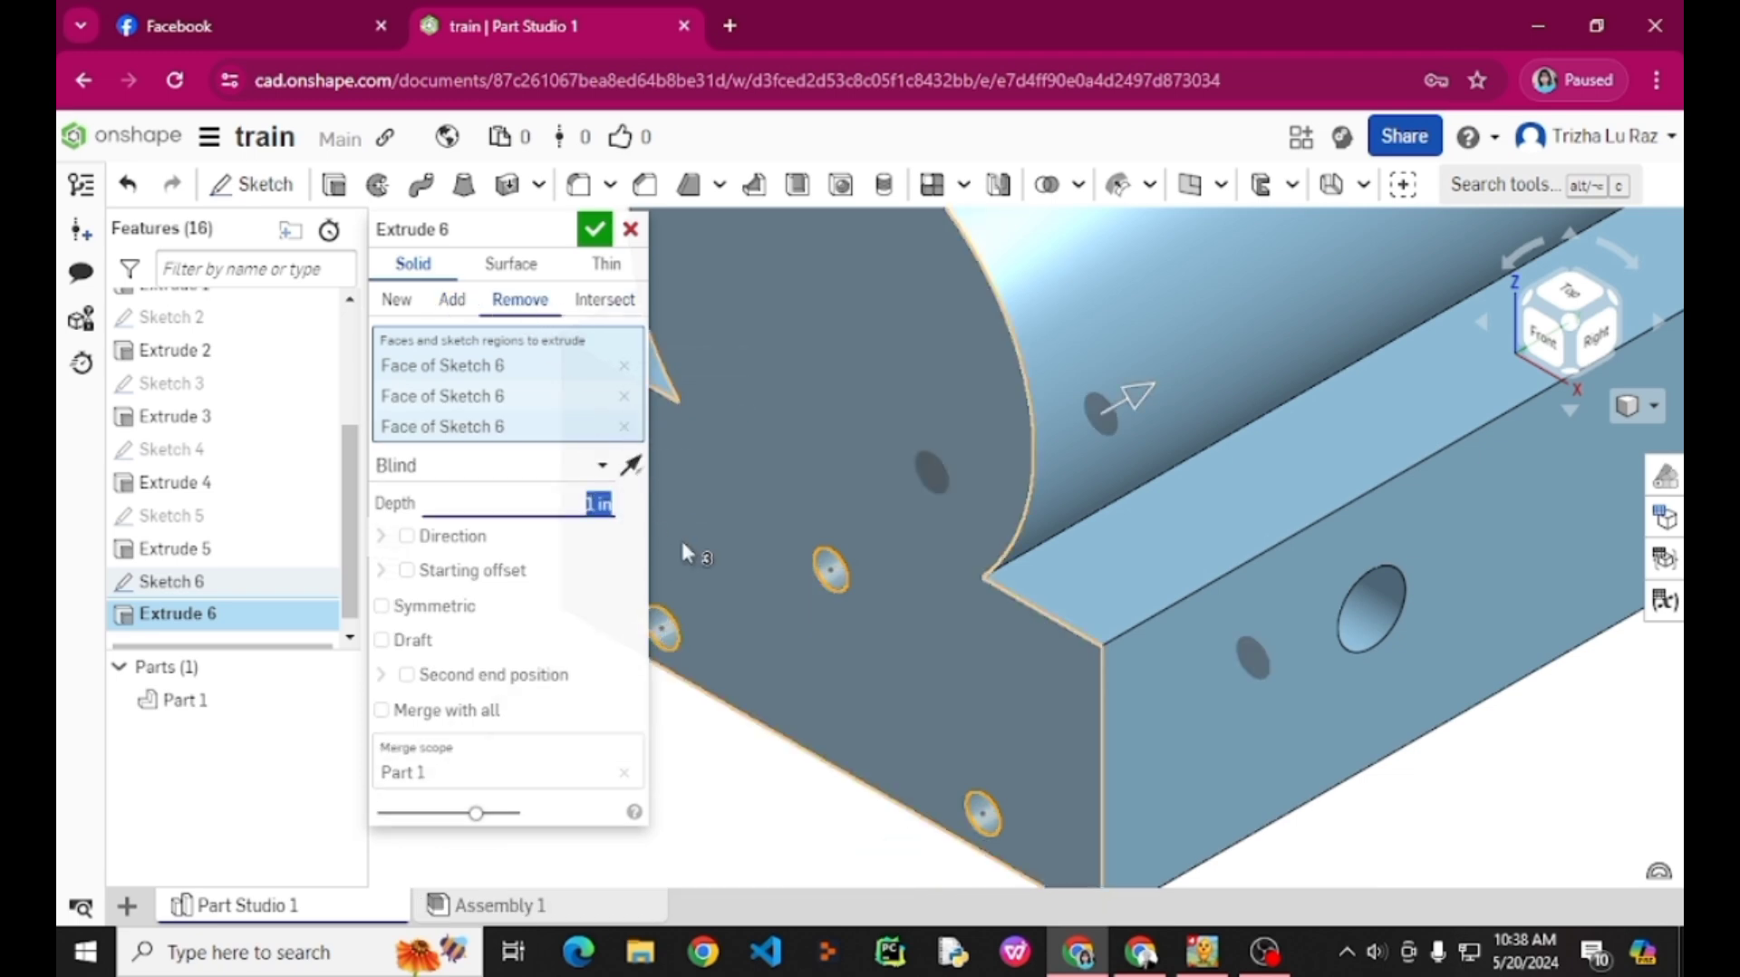
pyautogui.write('0.125')
pyautogui.press('Return')
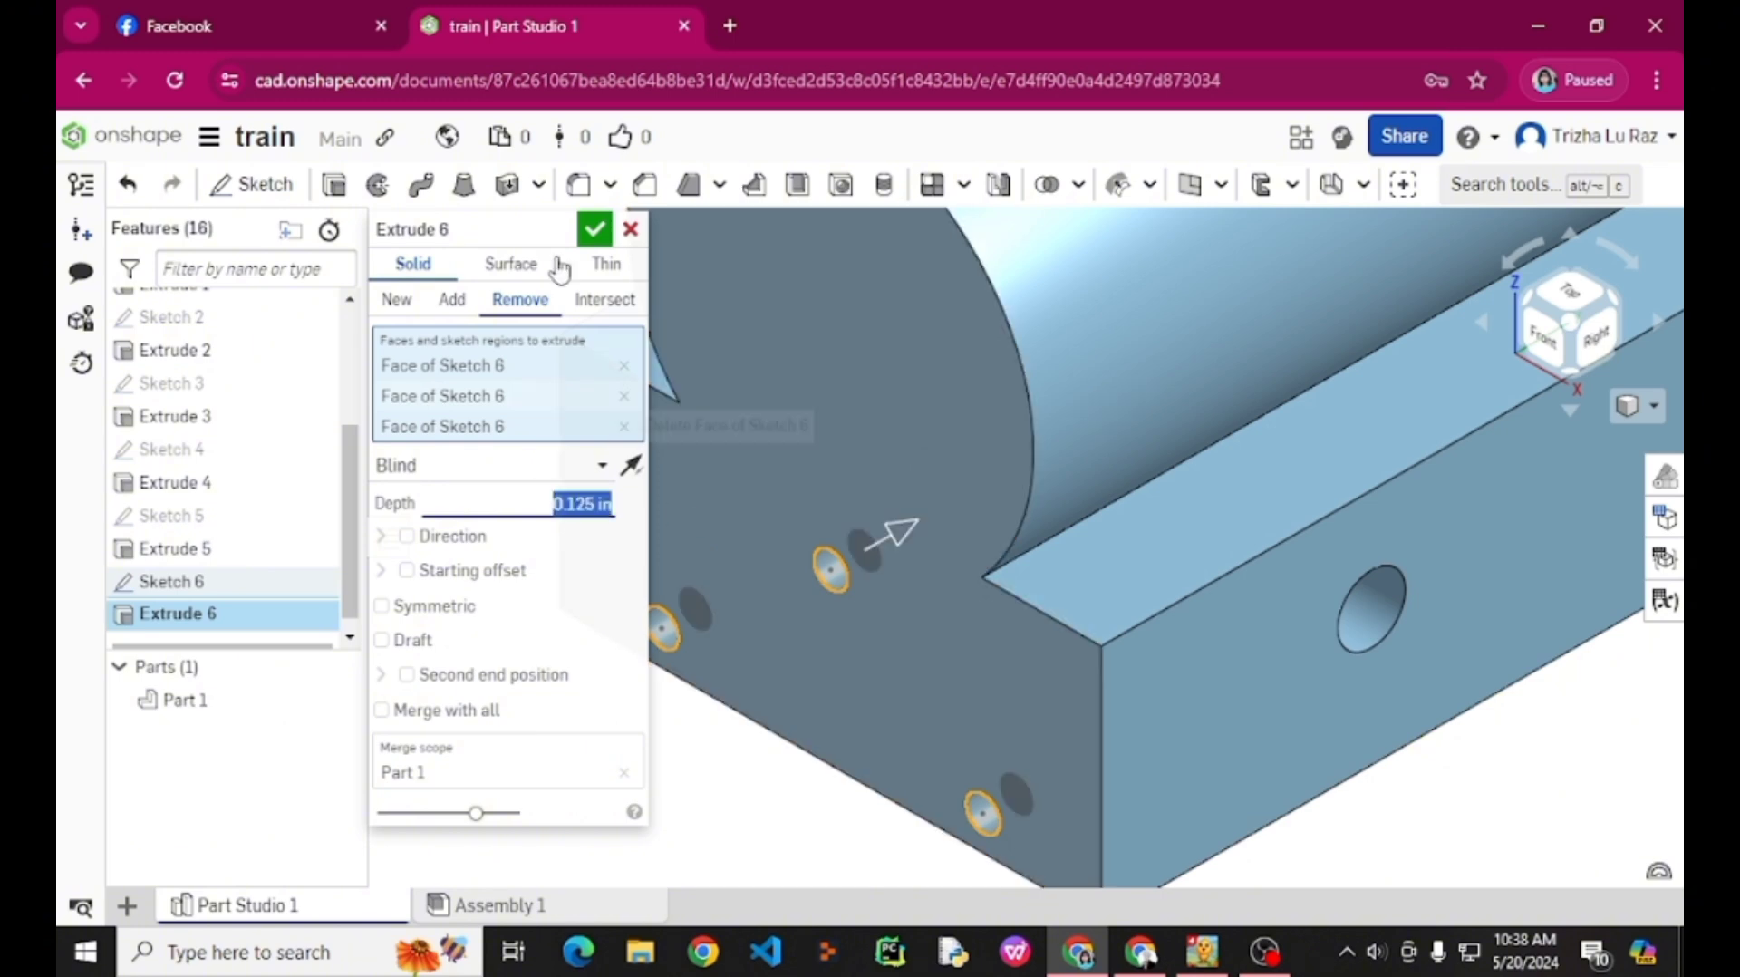
pyautogui.click(595, 230)
pyautogui.rightClick(1422, 776)
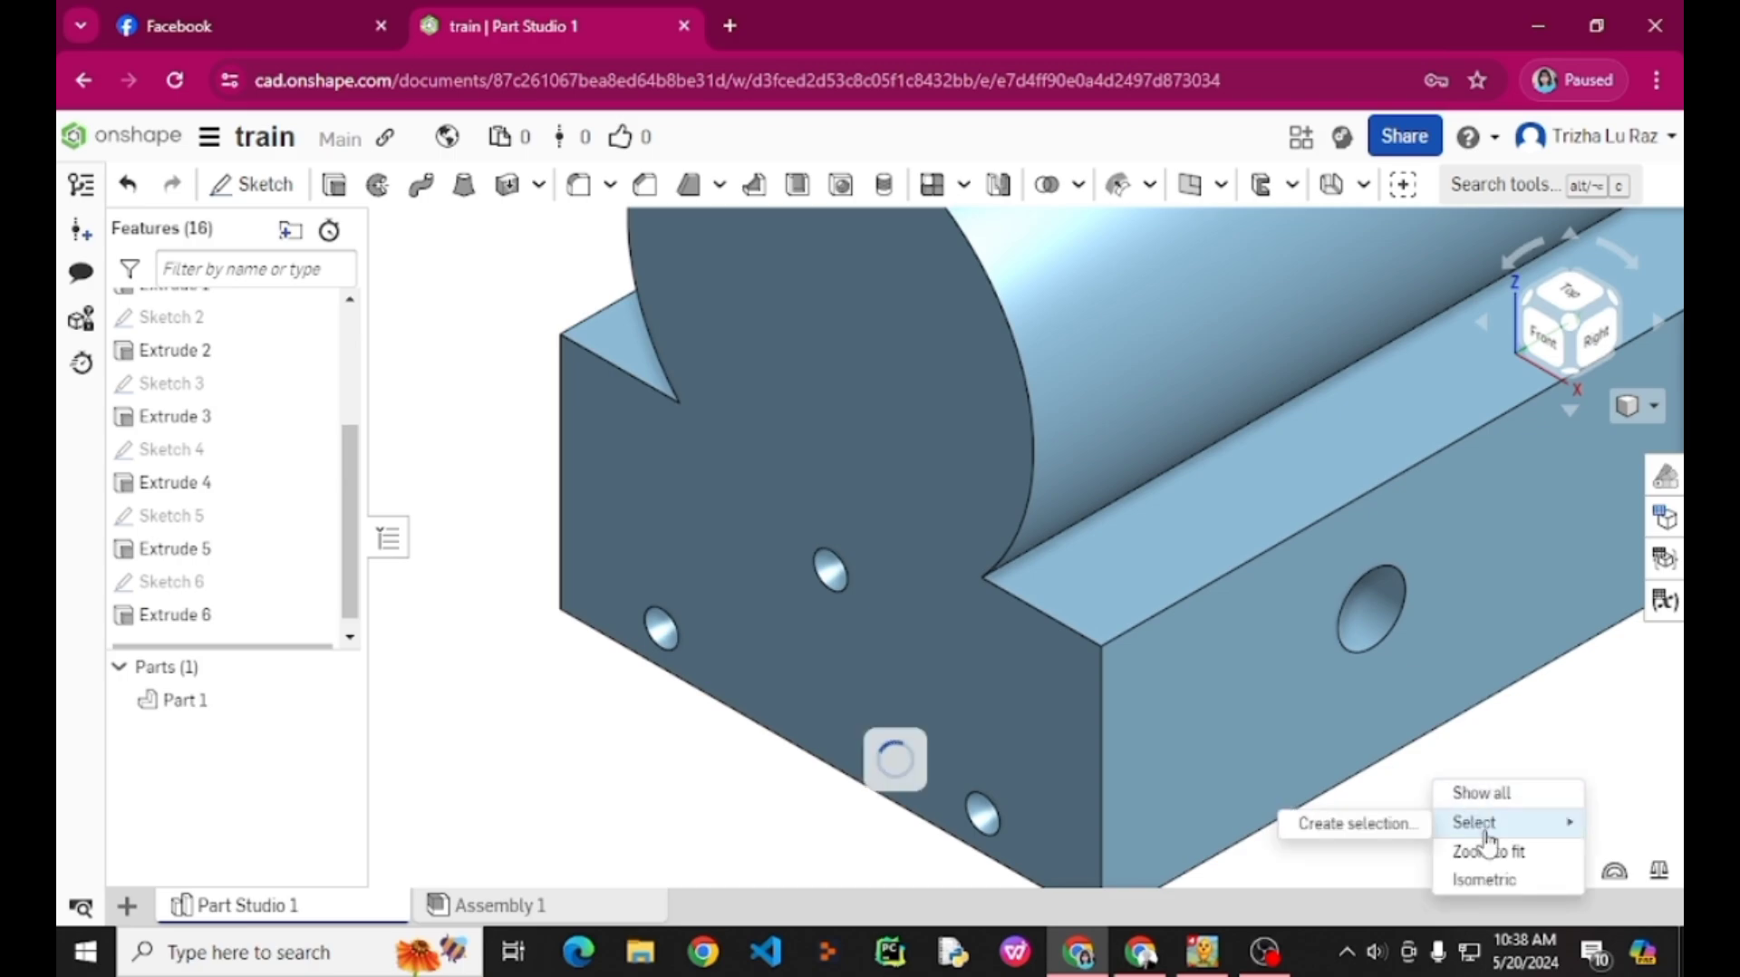
# Create a Plane point plane through the topmost point of the cylinder's front edge, parallel to the base's upper side face.
pyautogui.click(1487, 882)
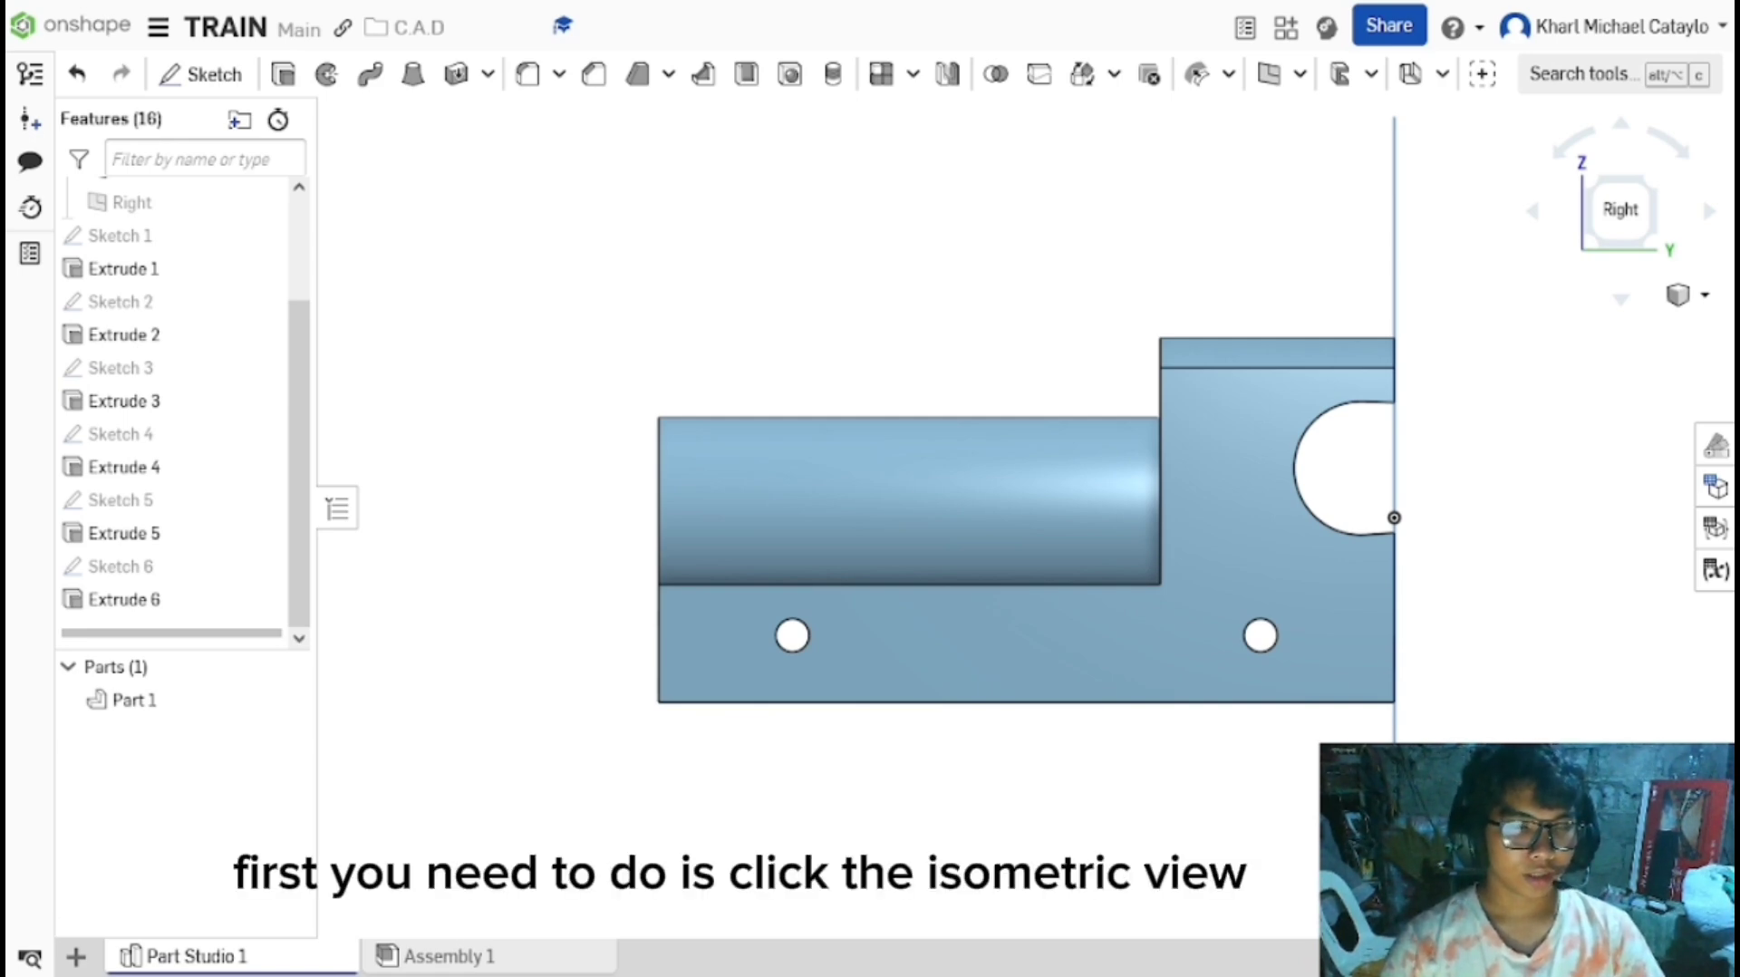
pyautogui.click(1655, 193)
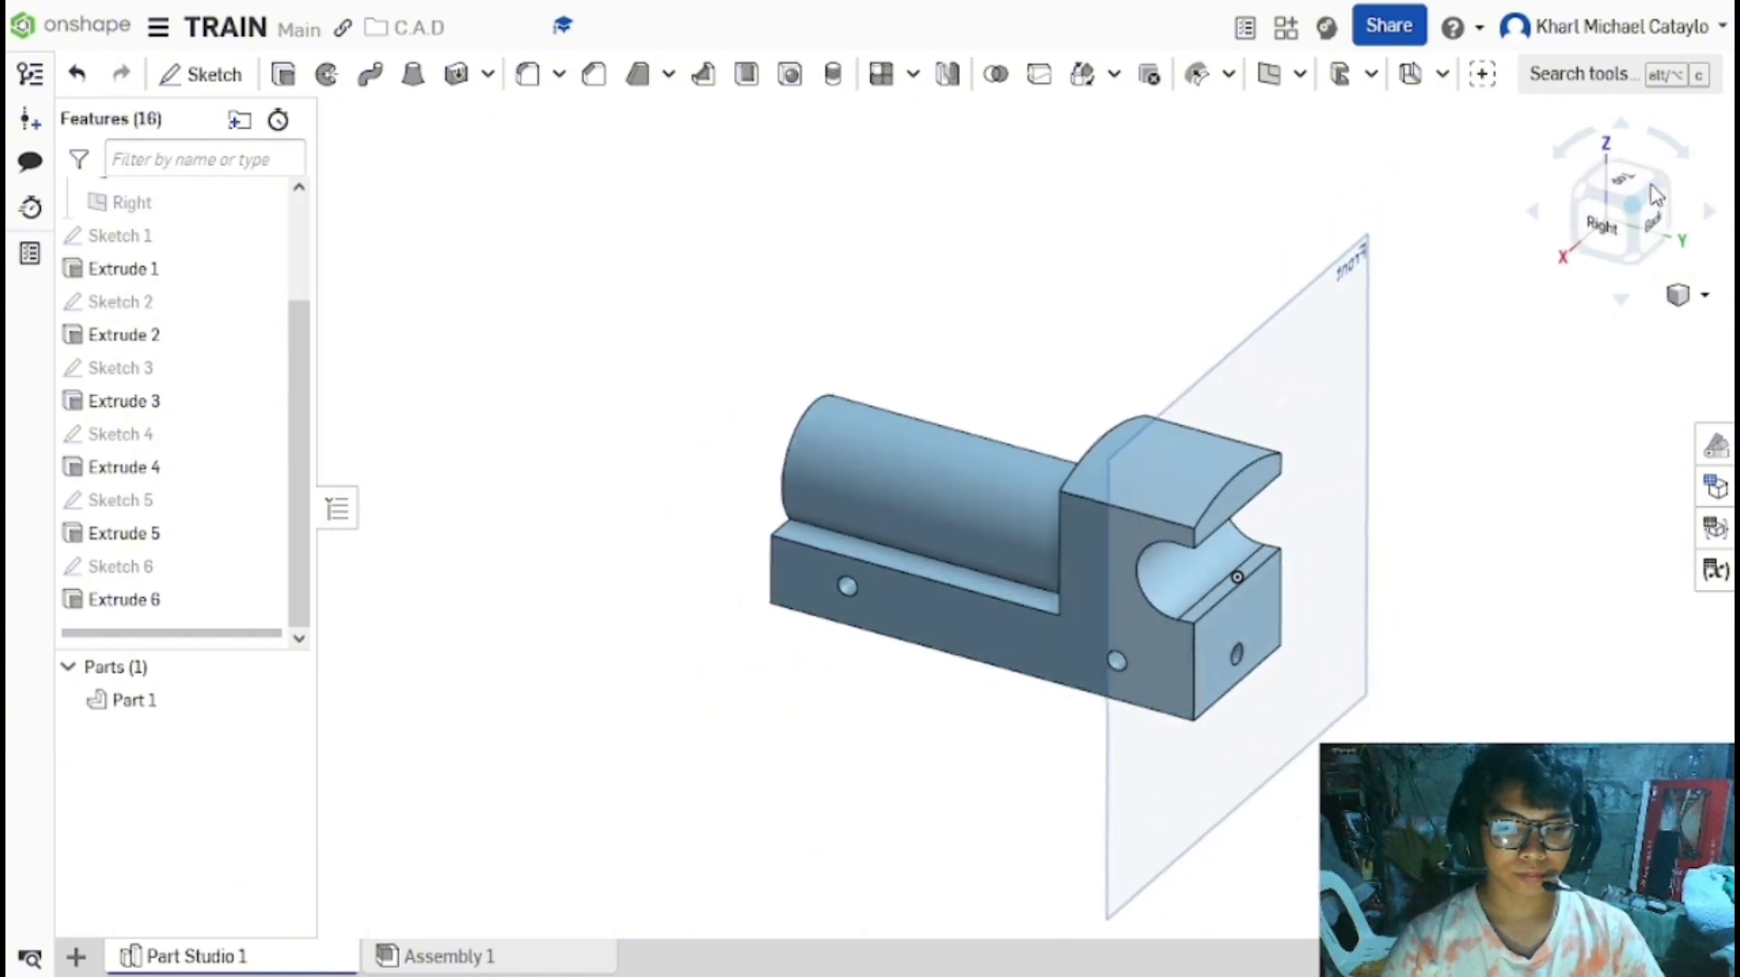
pyautogui.click(1581, 192)
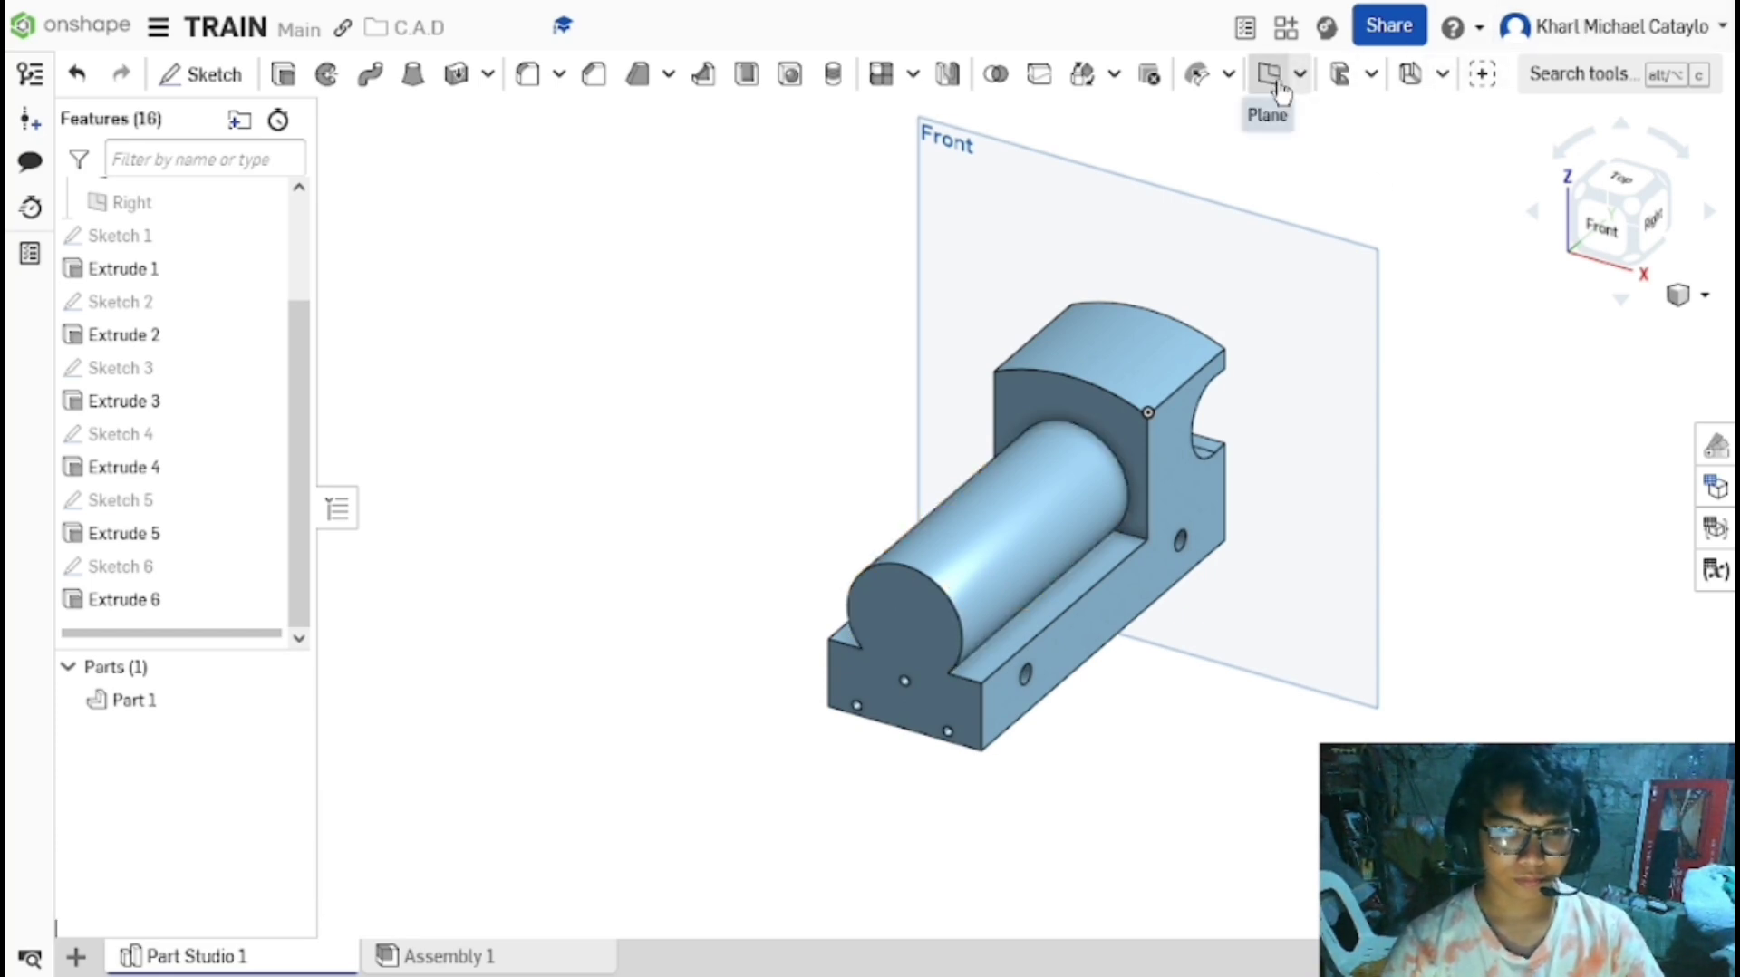
pyautogui.click(1273, 79)
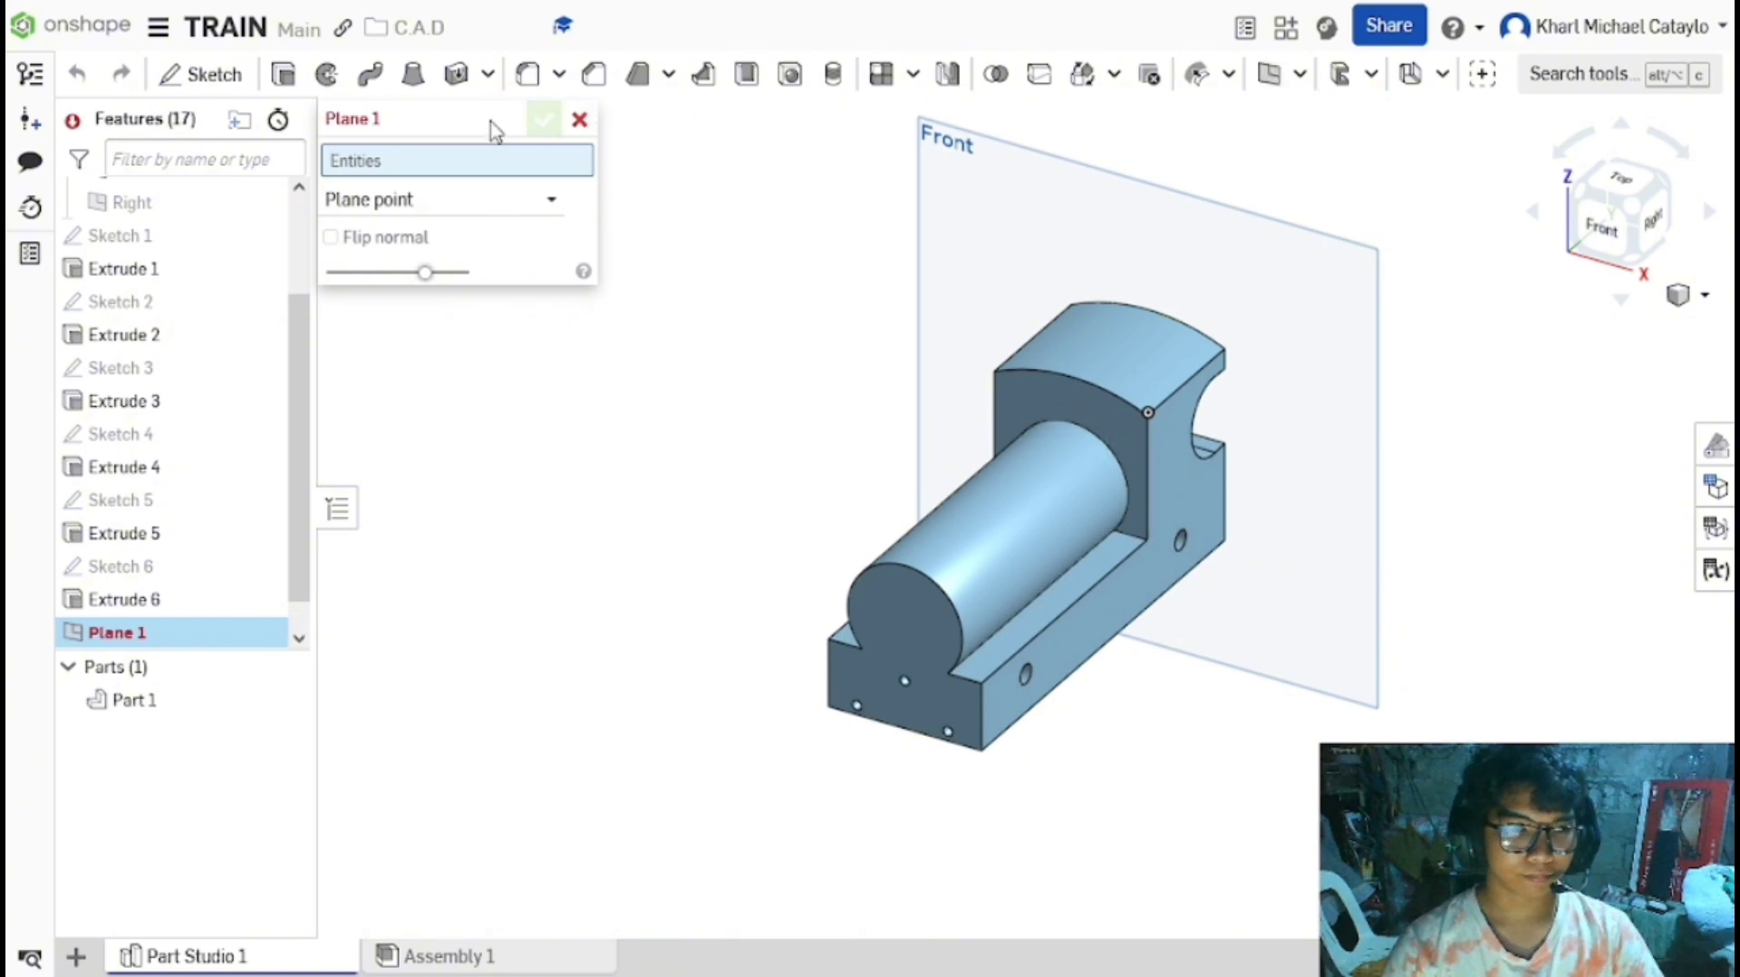
pyautogui.scroll(4, 897, 602)
pyautogui.scroll(5, 913, 474)
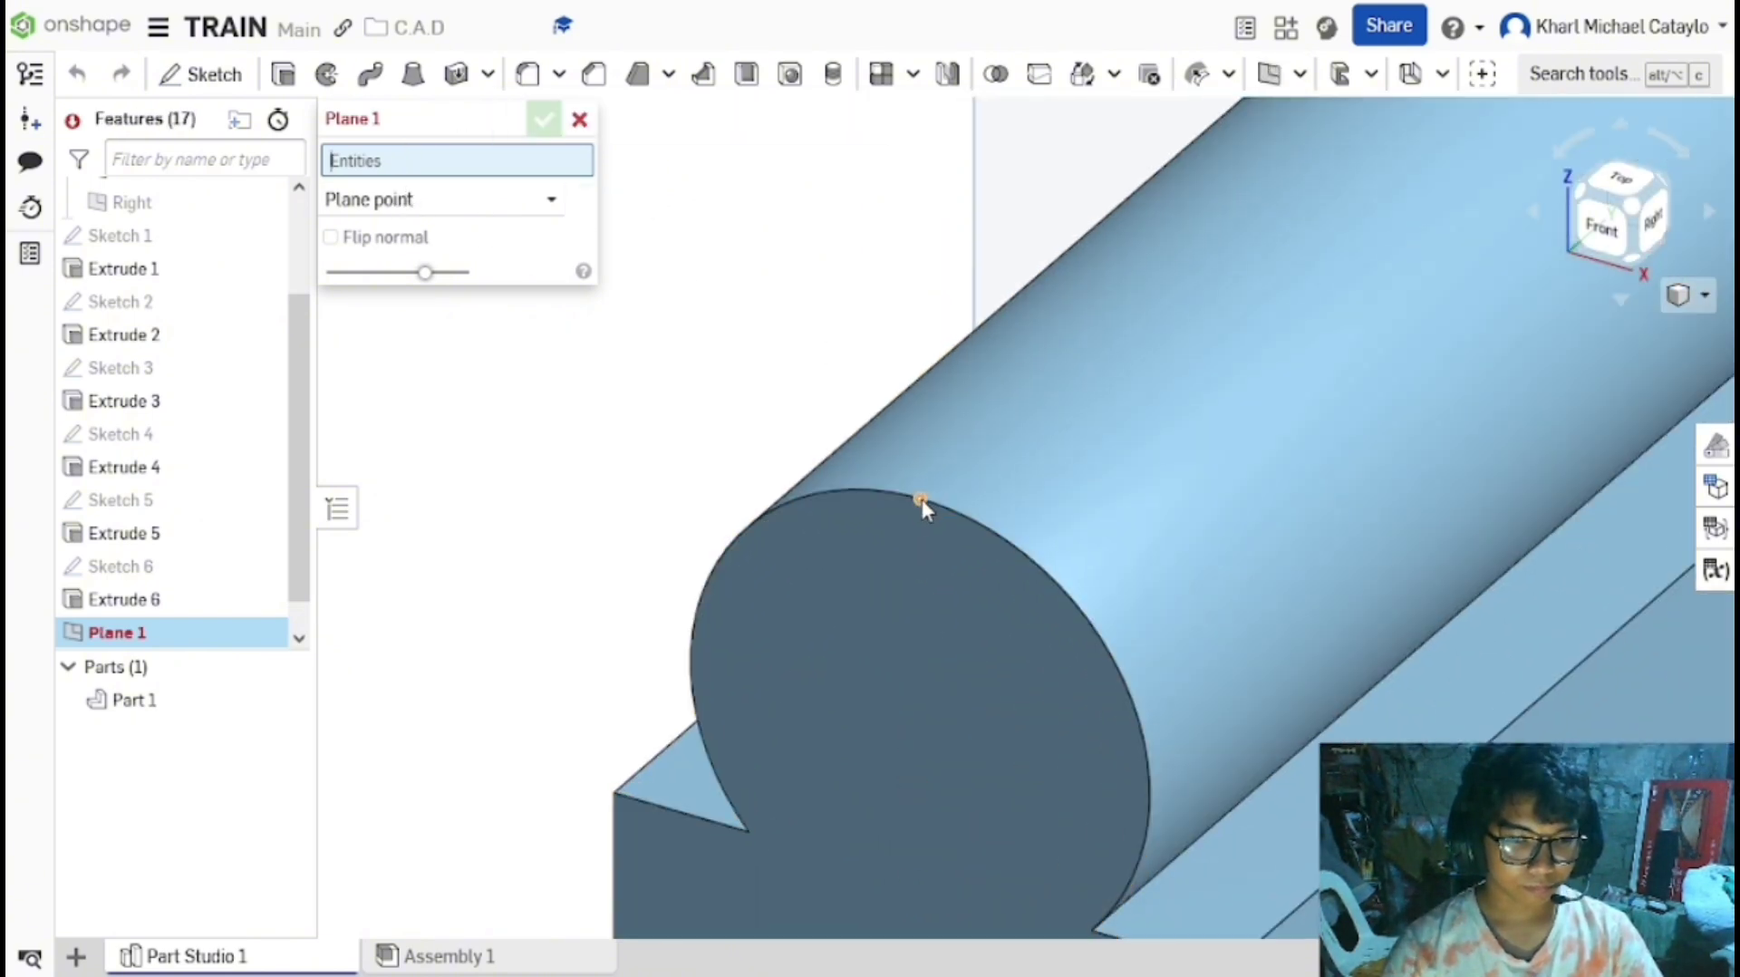
pyautogui.click(921, 498)
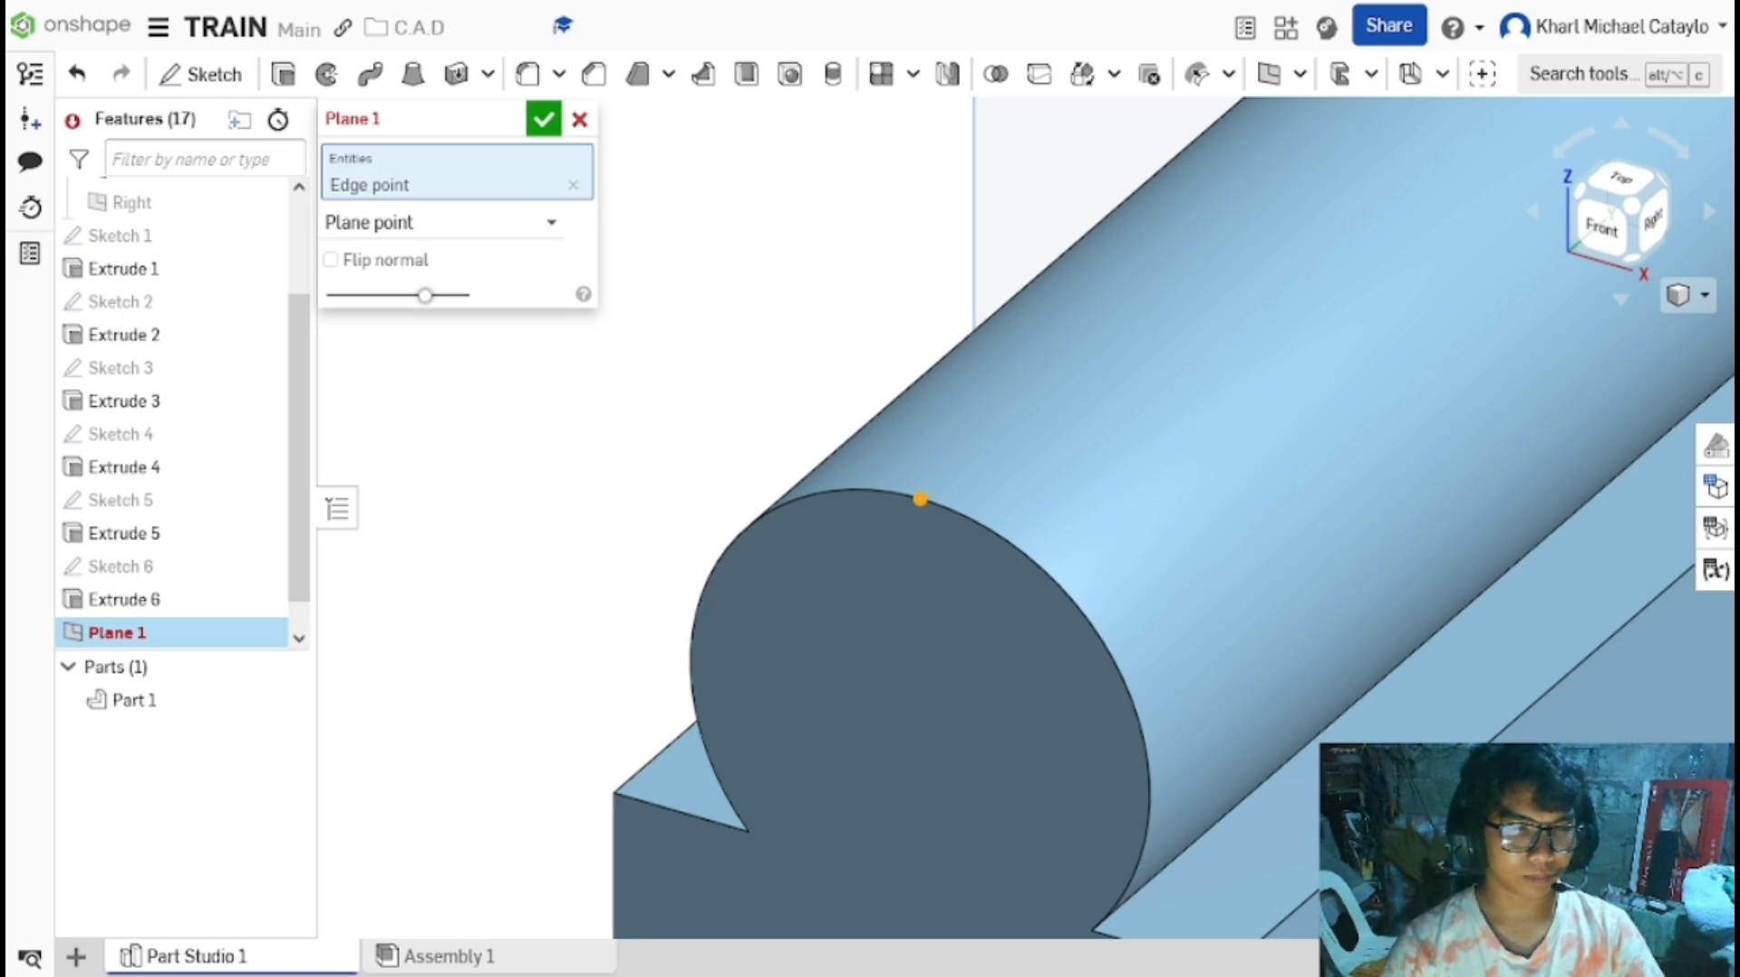
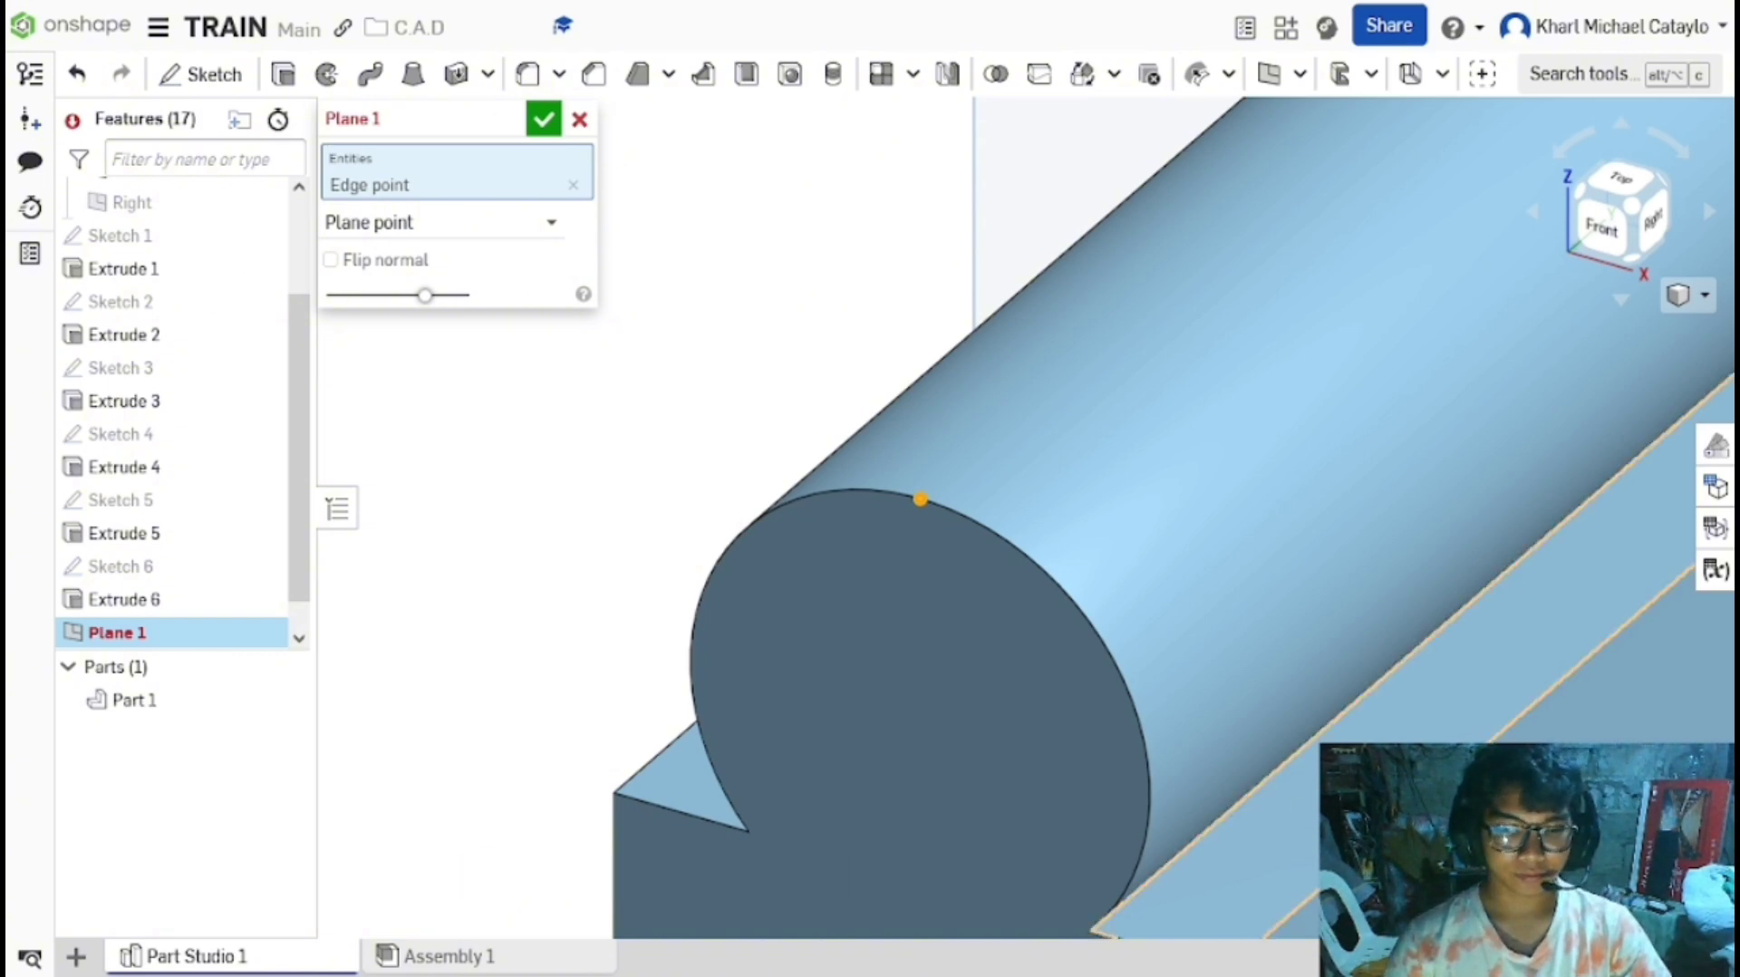
pyautogui.click(1296, 844)
pyautogui.scroll(-3, 444, 441)
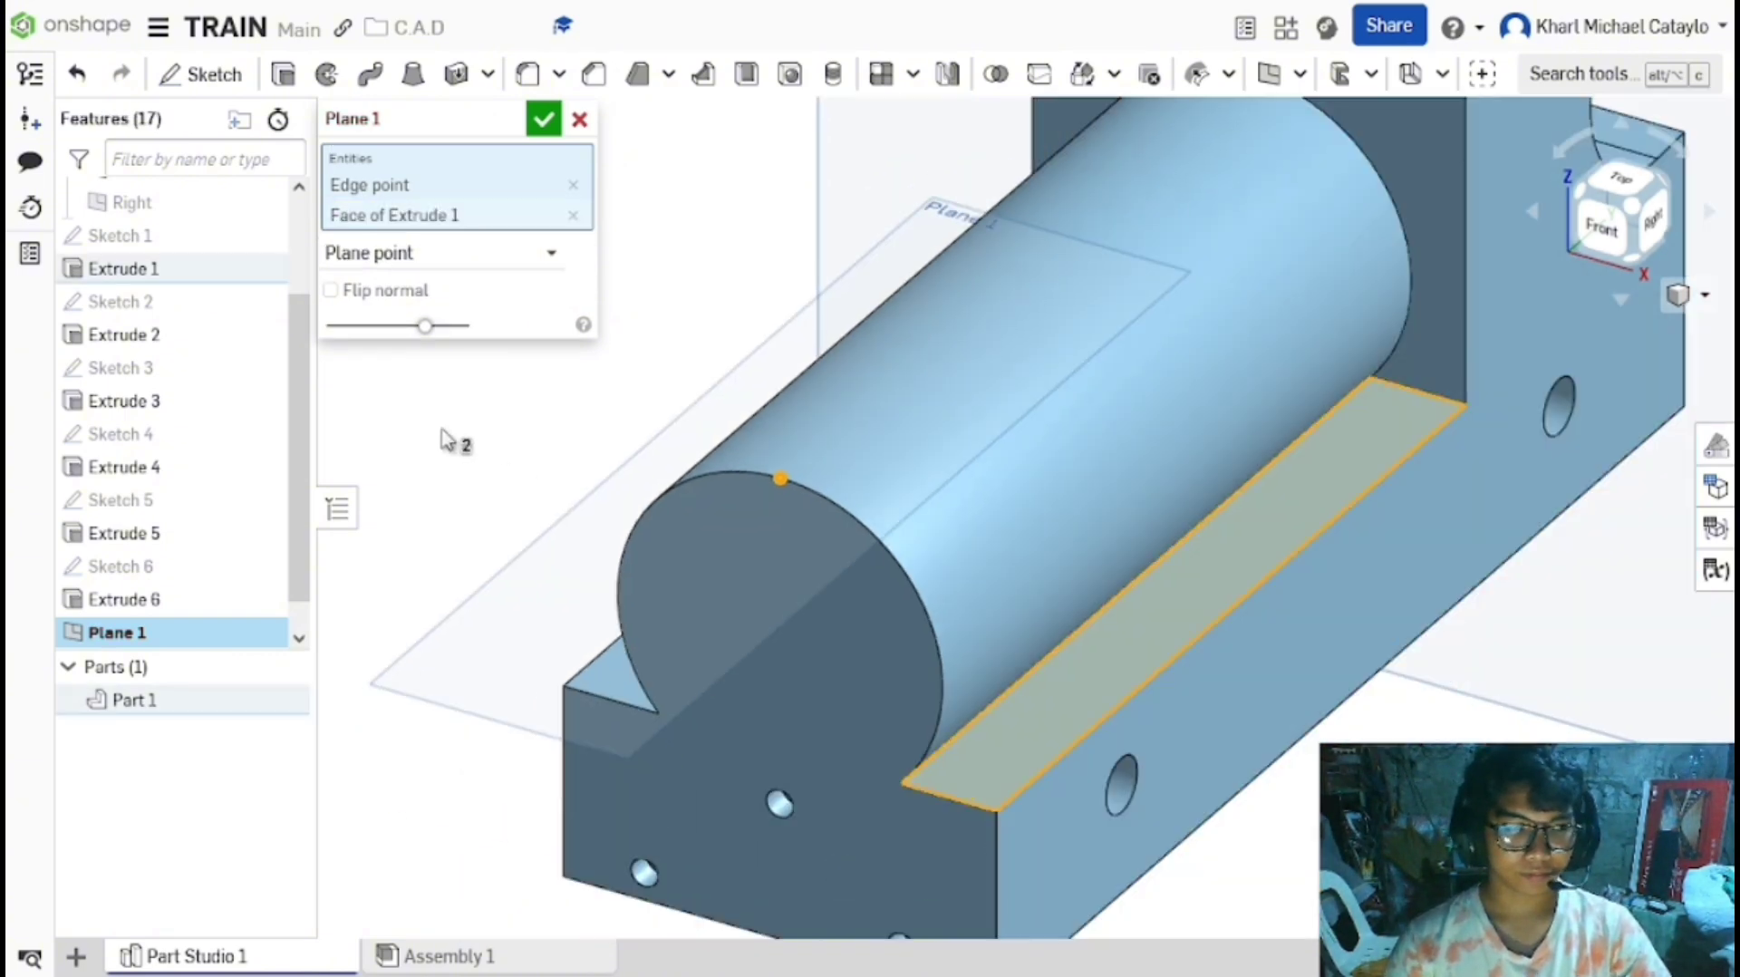
pyautogui.click(544, 119)
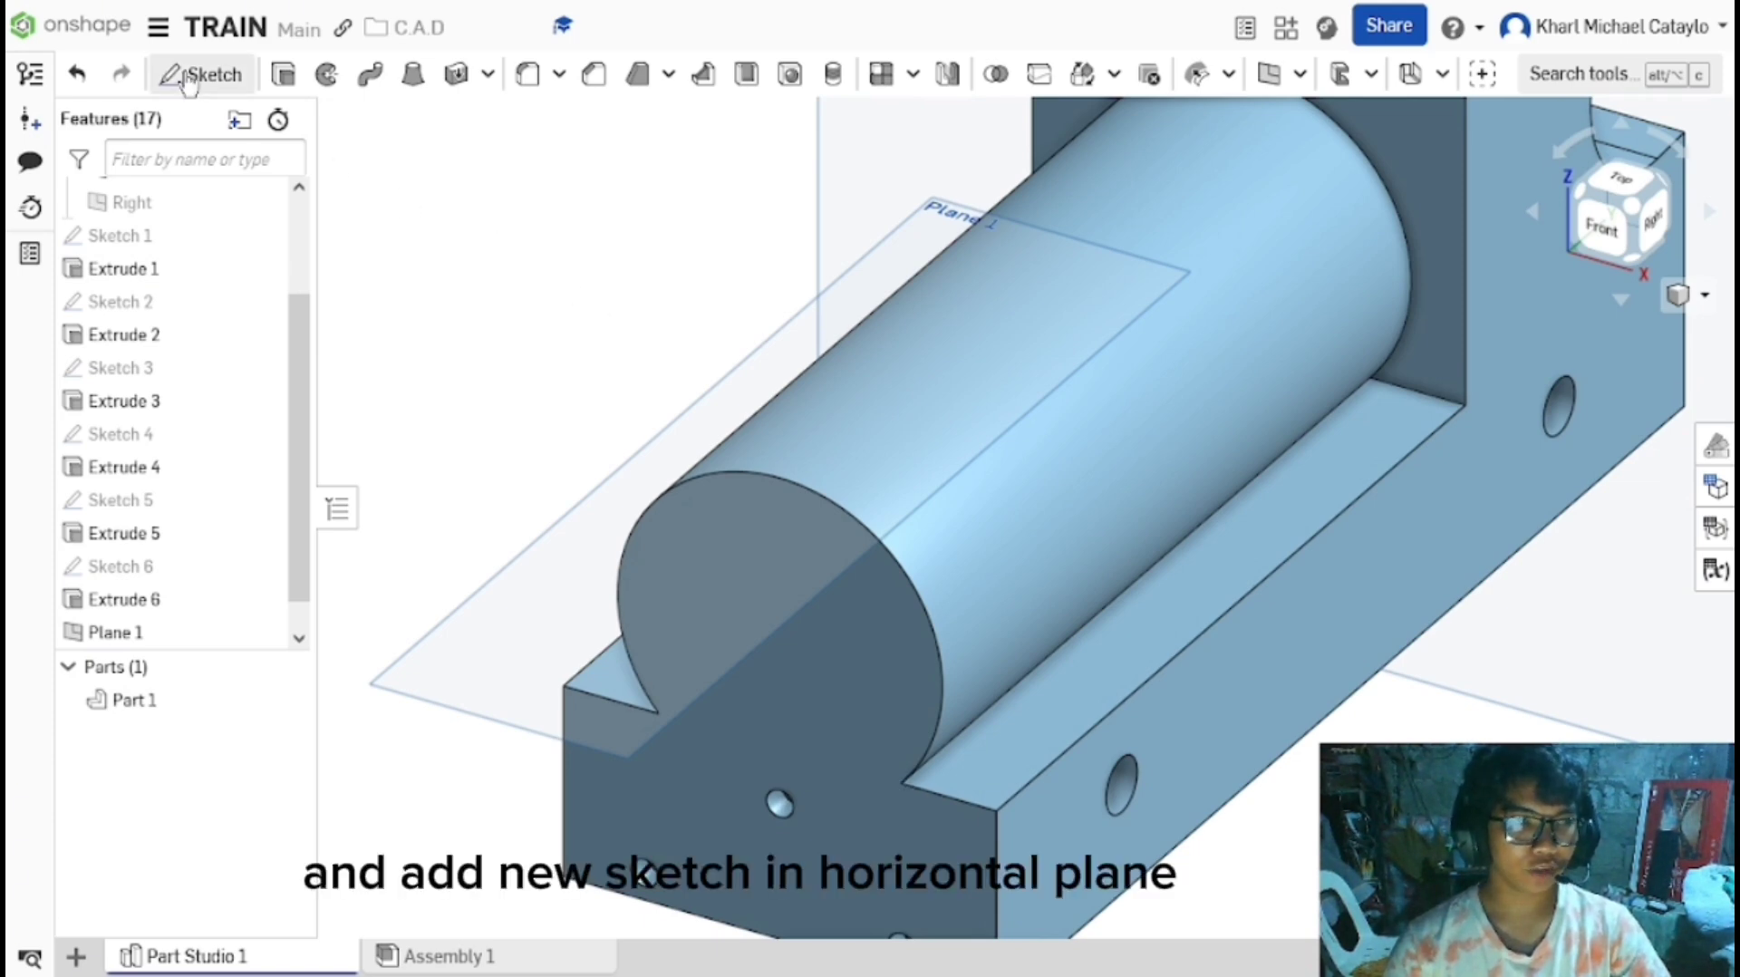
# Sketch a circle on the new plane, aligned with the origin near the cylinder's front end, and set its diameter to 0.5 inch.
pyautogui.click(190, 77)
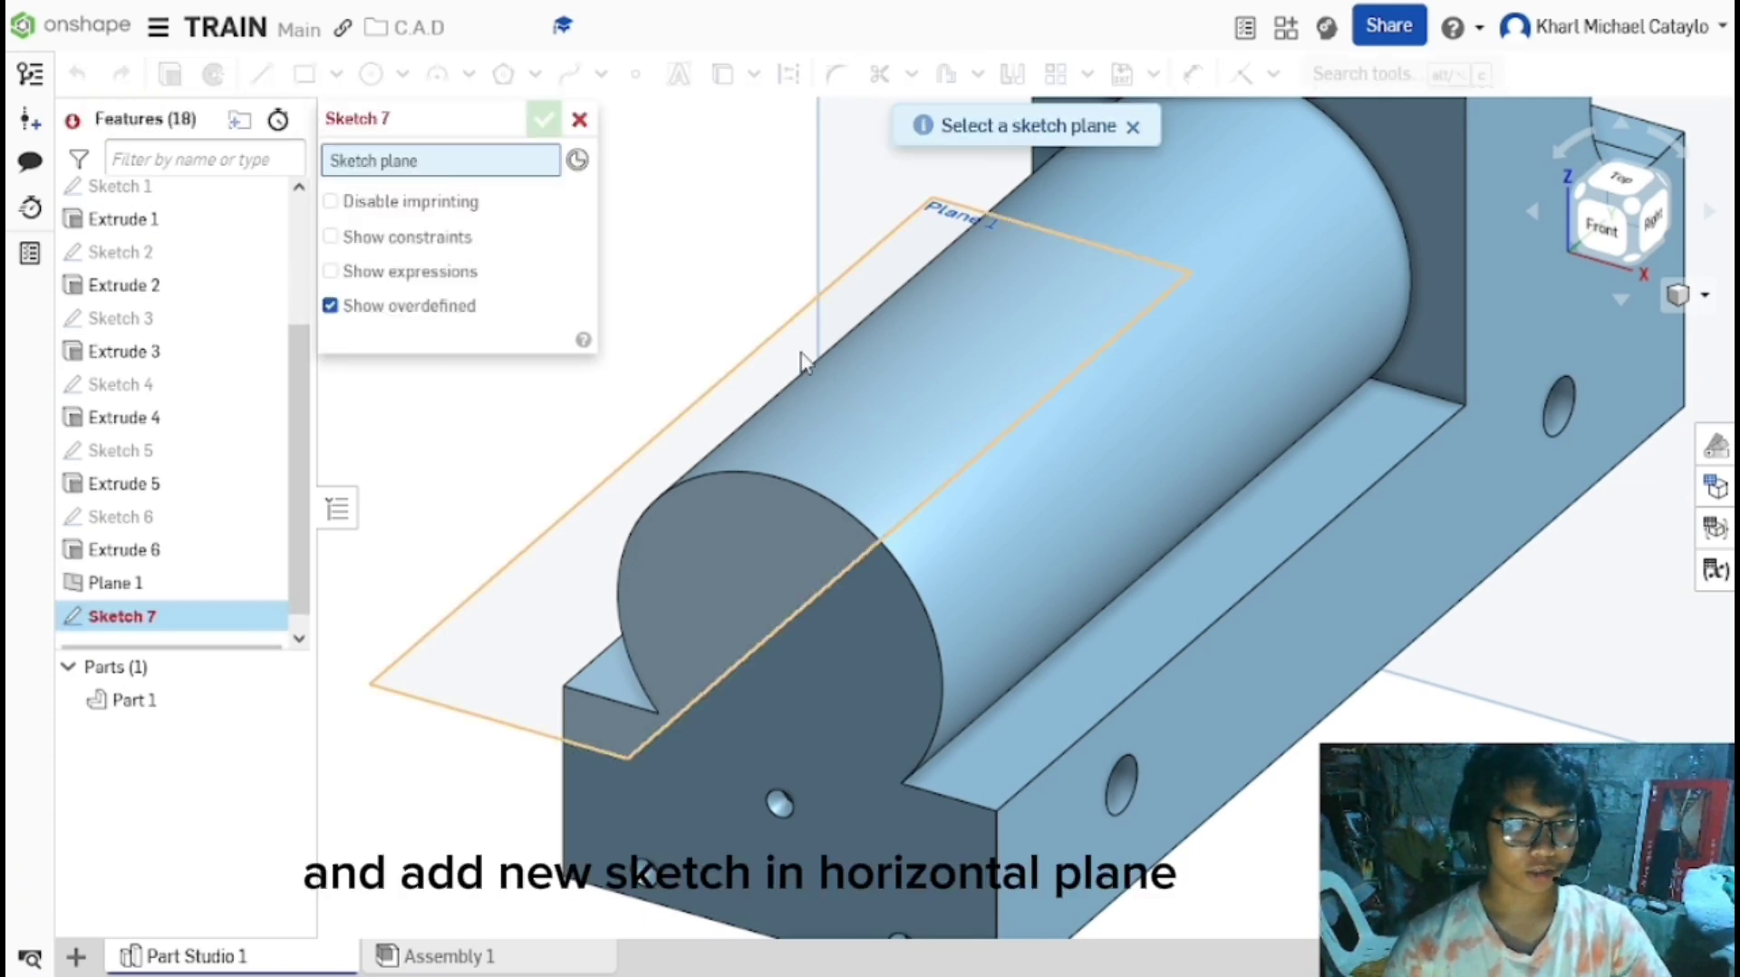
pyautogui.click(803, 457)
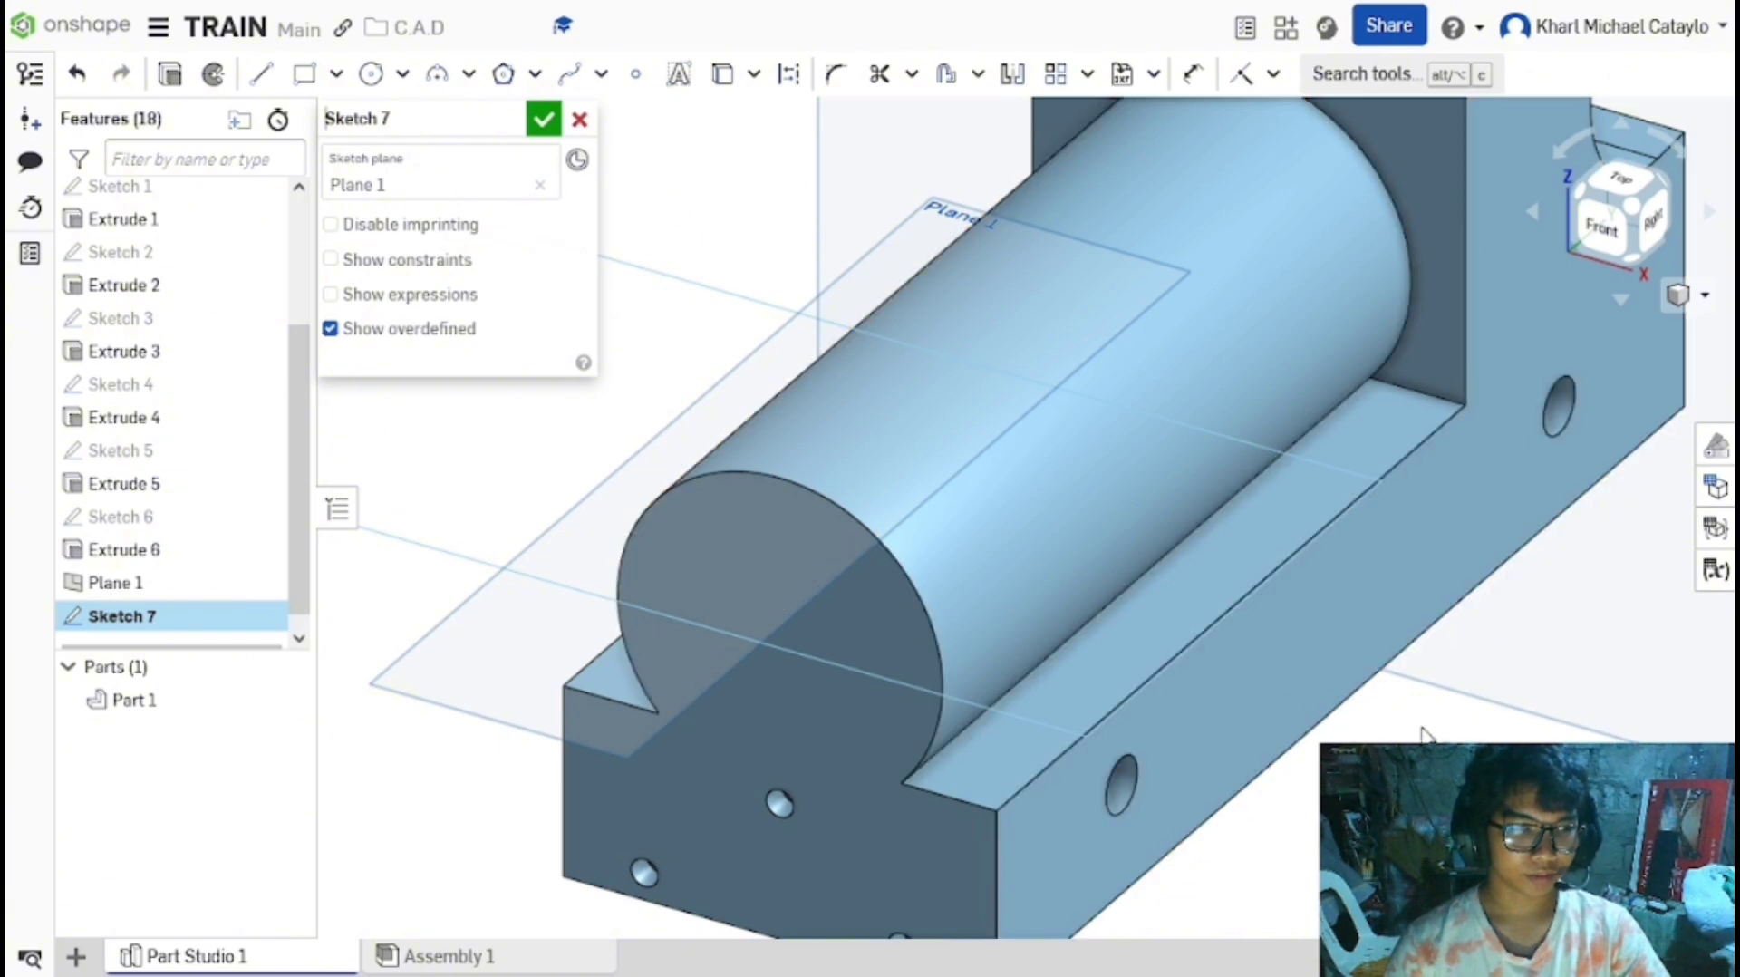
pyautogui.moveTo(1519, 697)
pyautogui.mouseDown(button='right')
pyautogui.moveTo(1527, 728)
pyautogui.moveTo(1546, 722)
pyautogui.mouseUp(button='right')
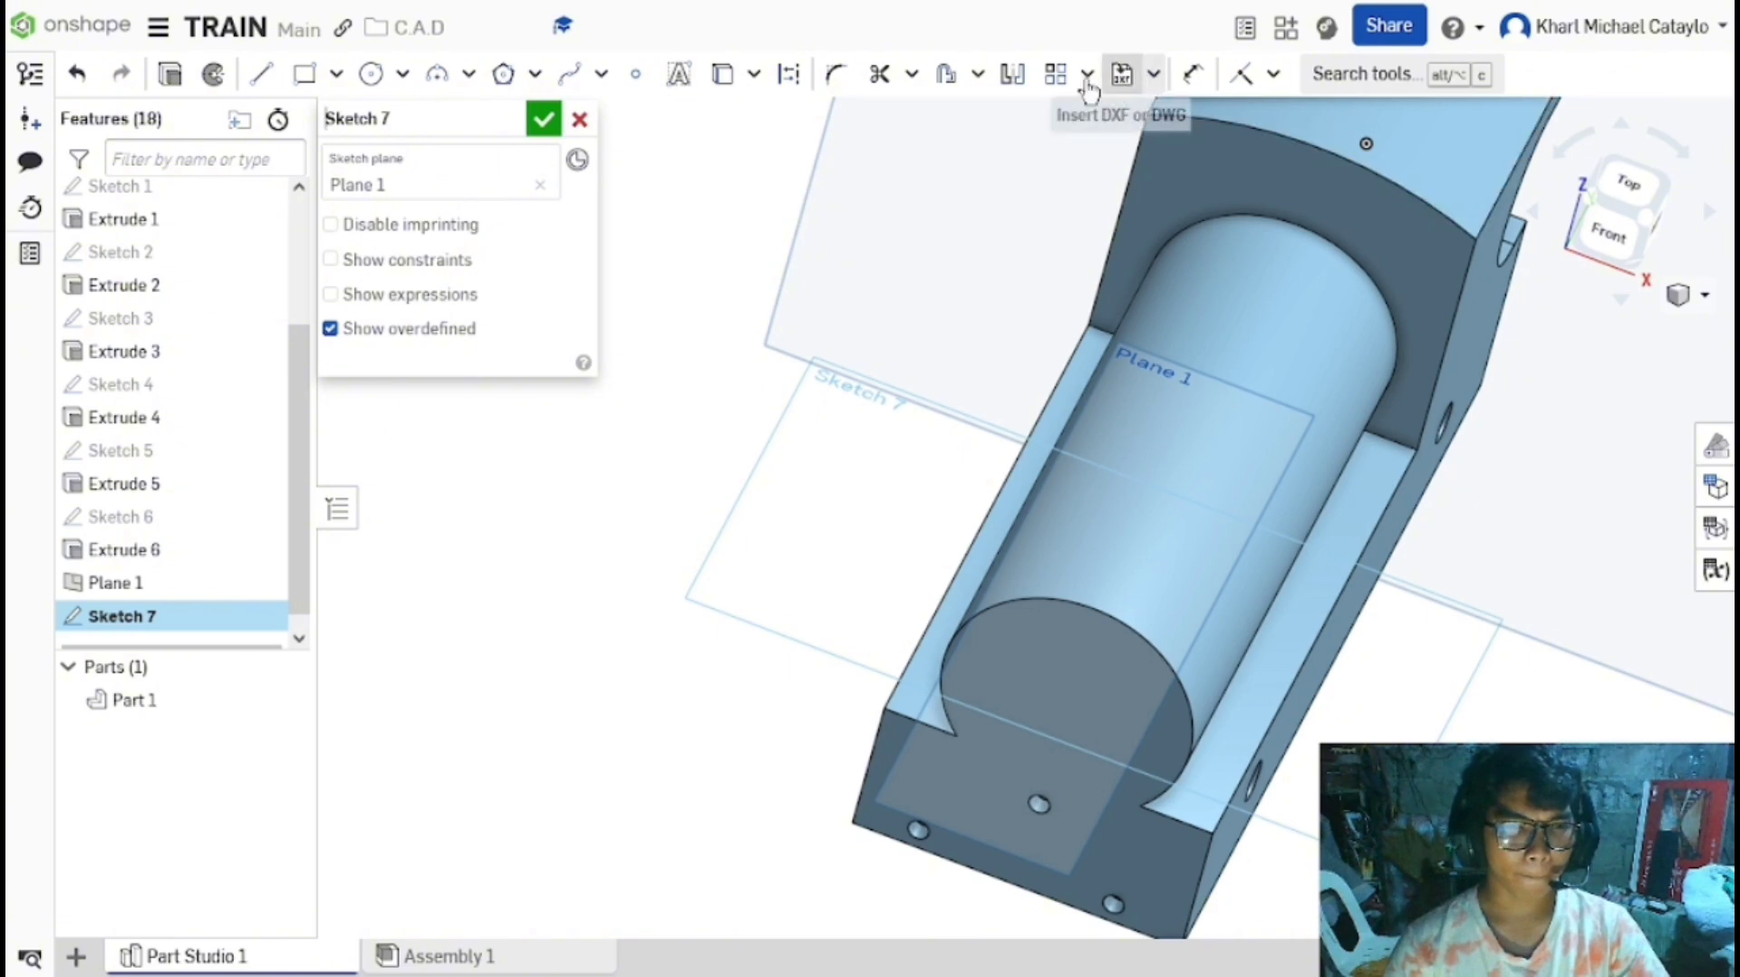
pyautogui.click(371, 73)
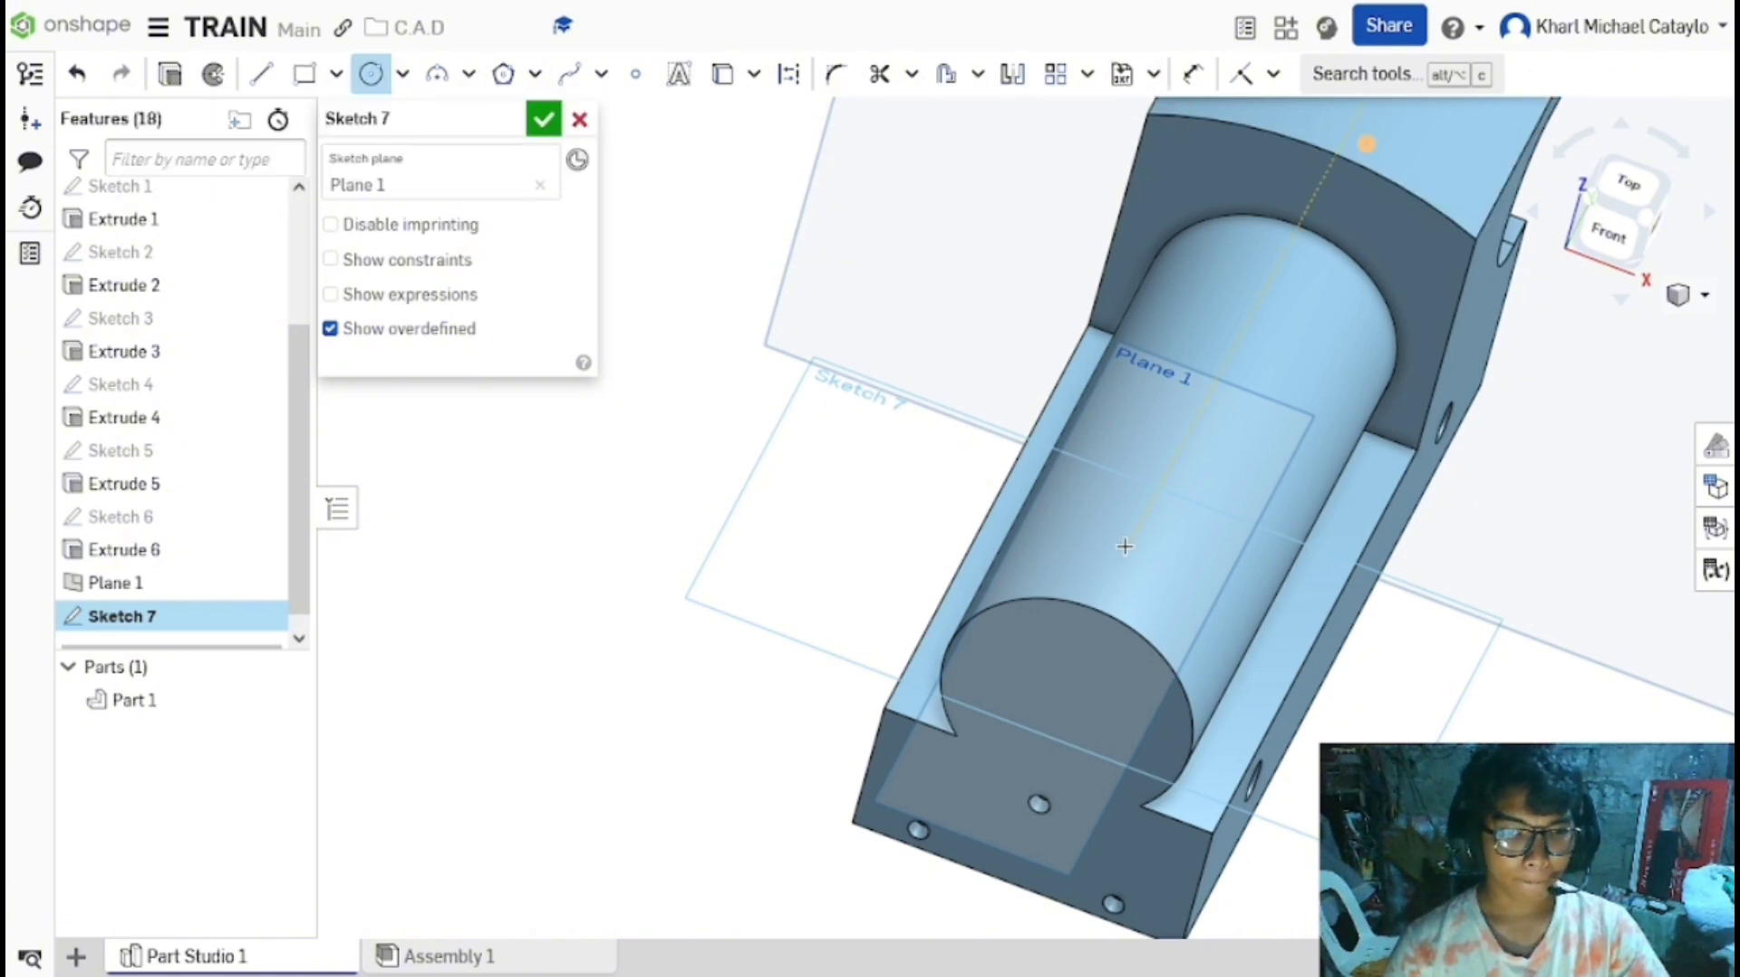
pyautogui.click(1131, 538)
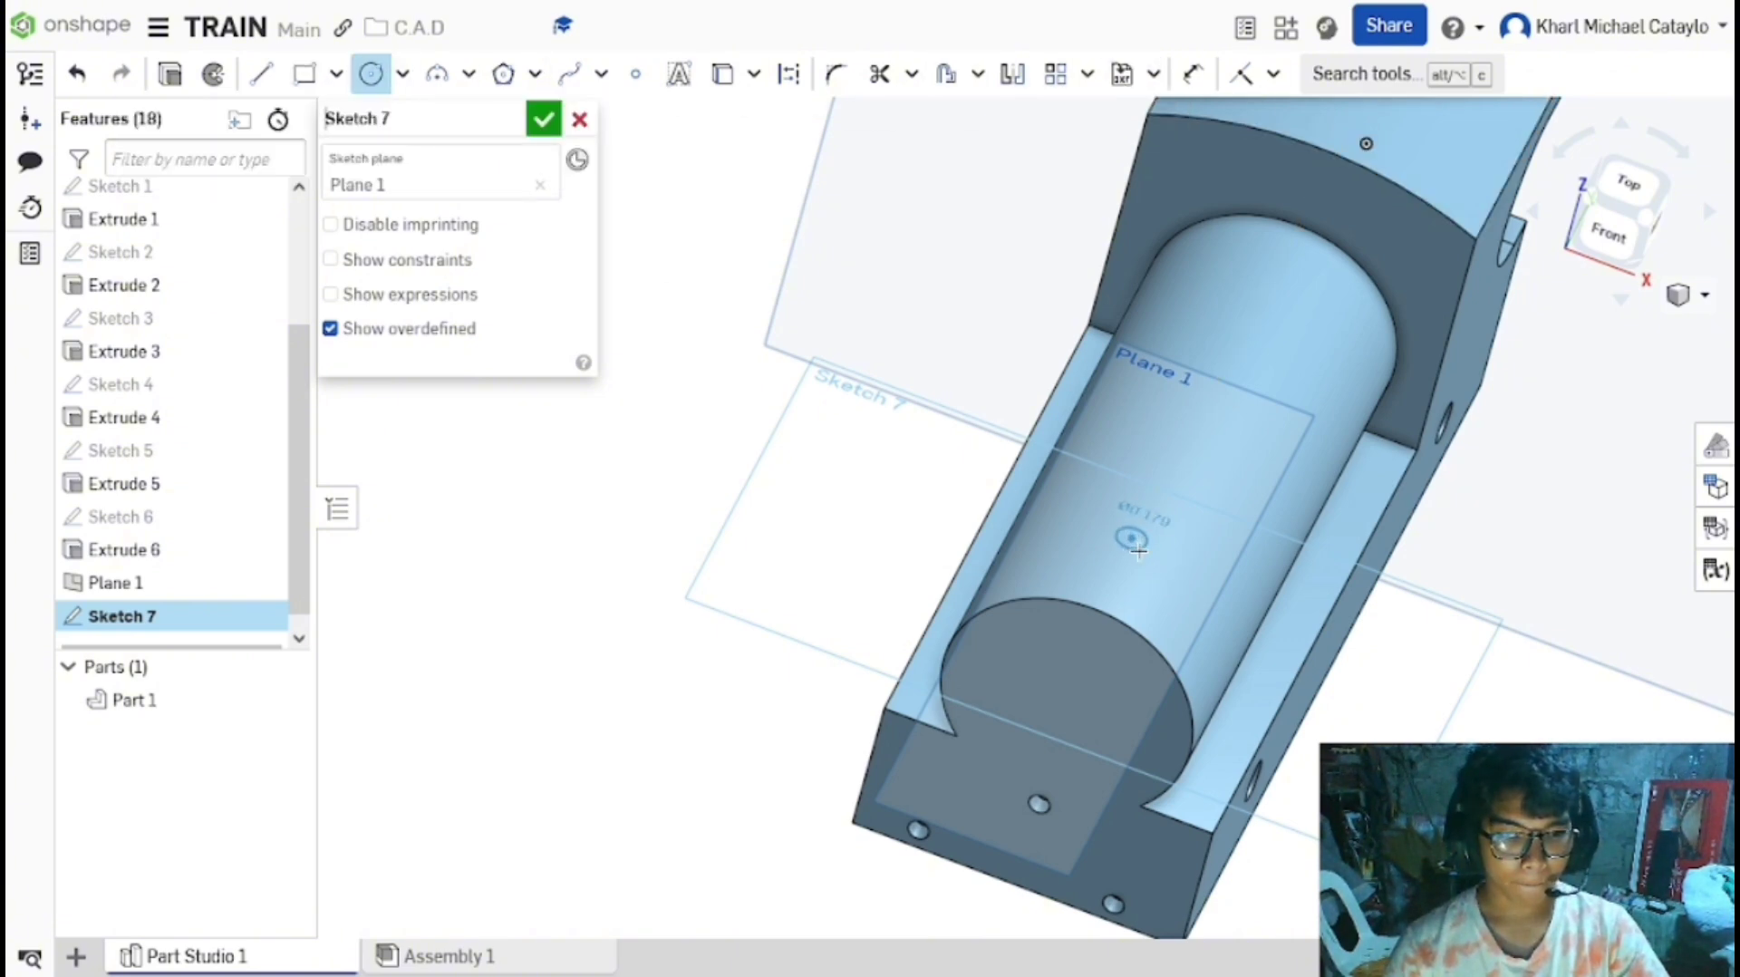
pyautogui.click(1100, 530)
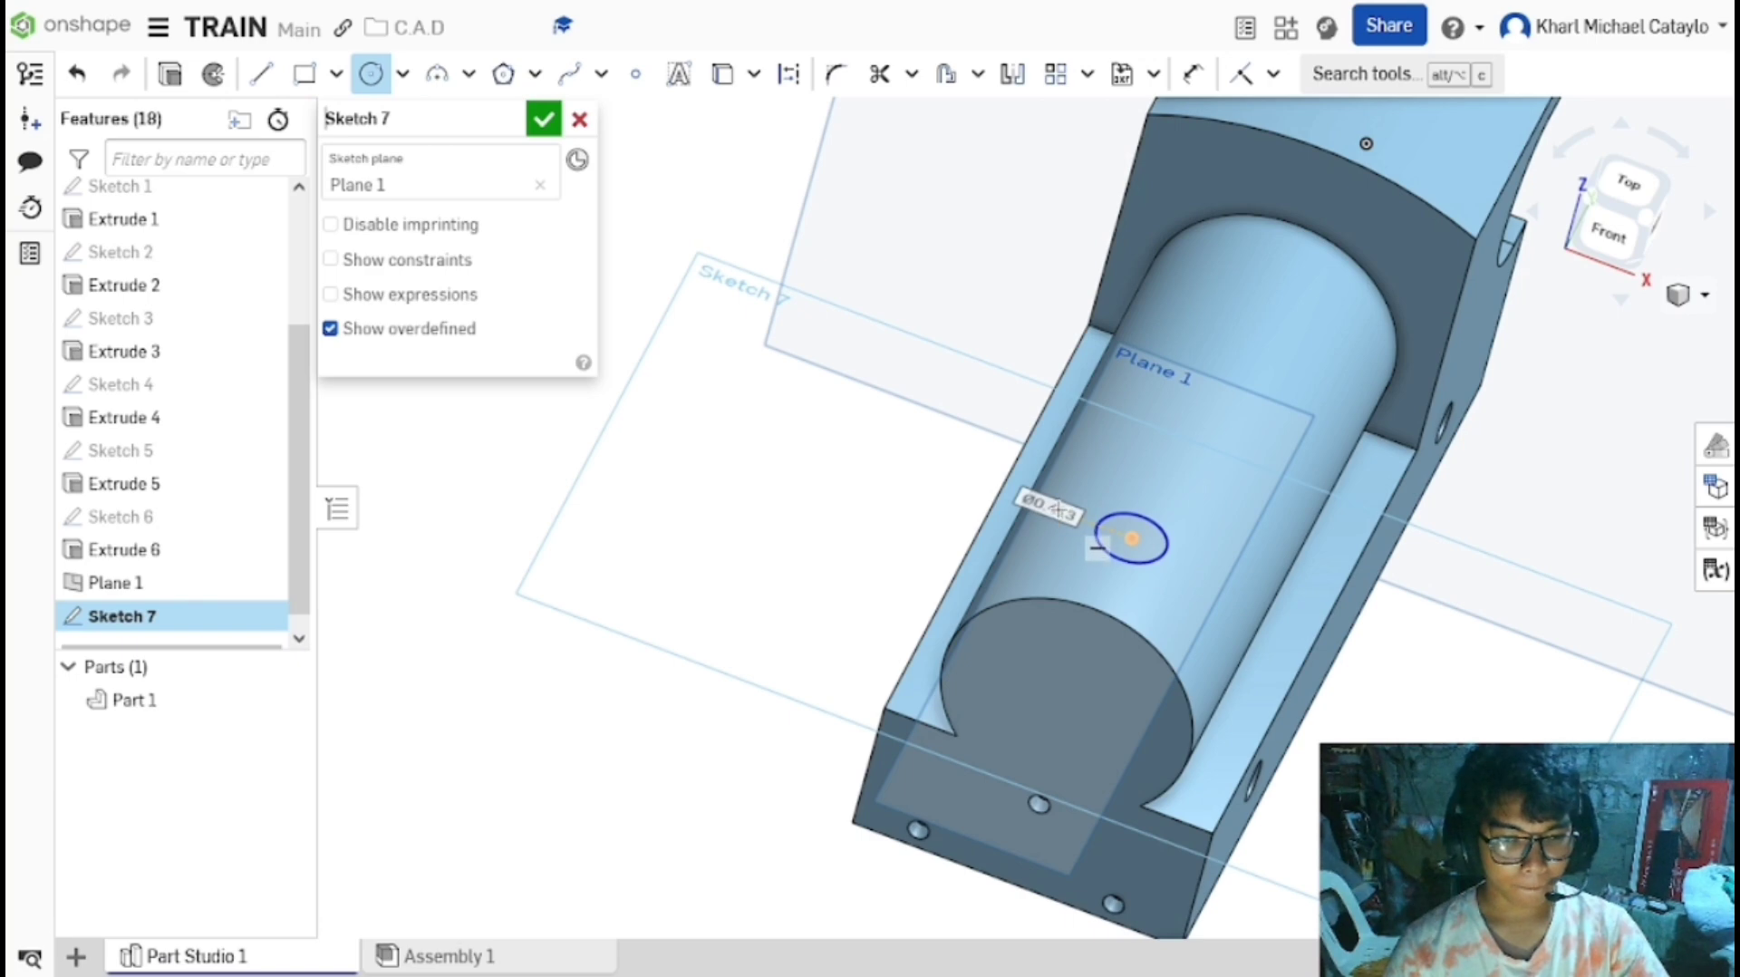
pyautogui.doubleClick(1069, 515)
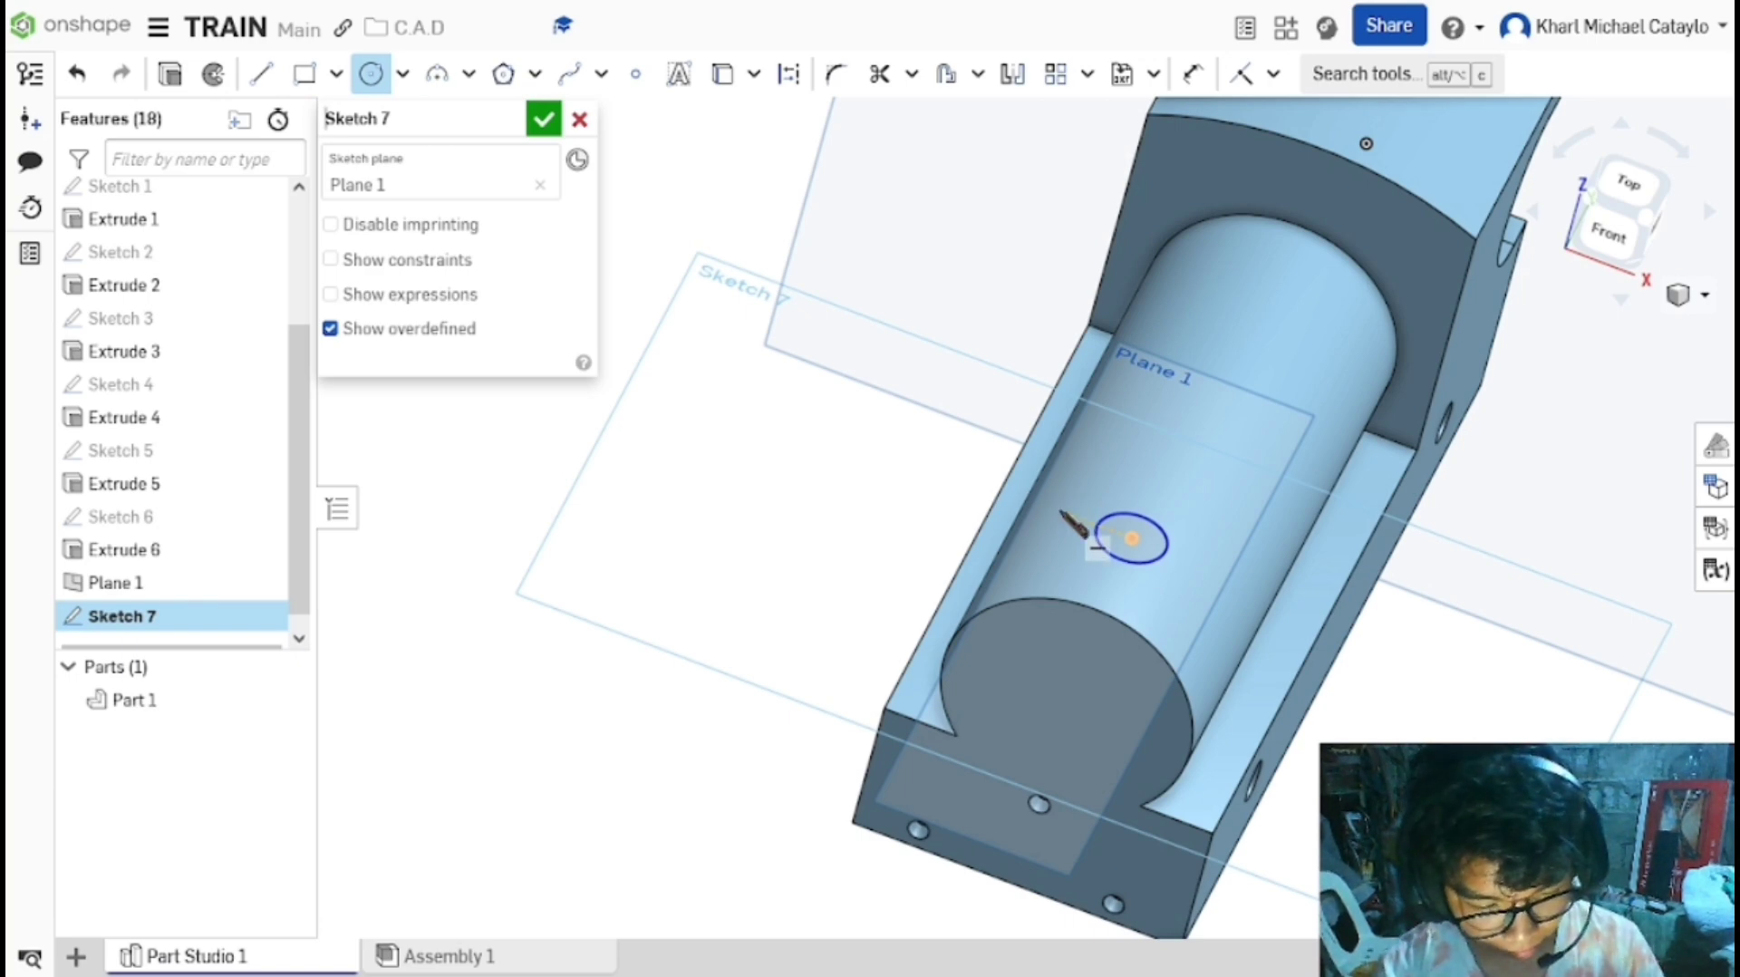
pyautogui.write('0.5')
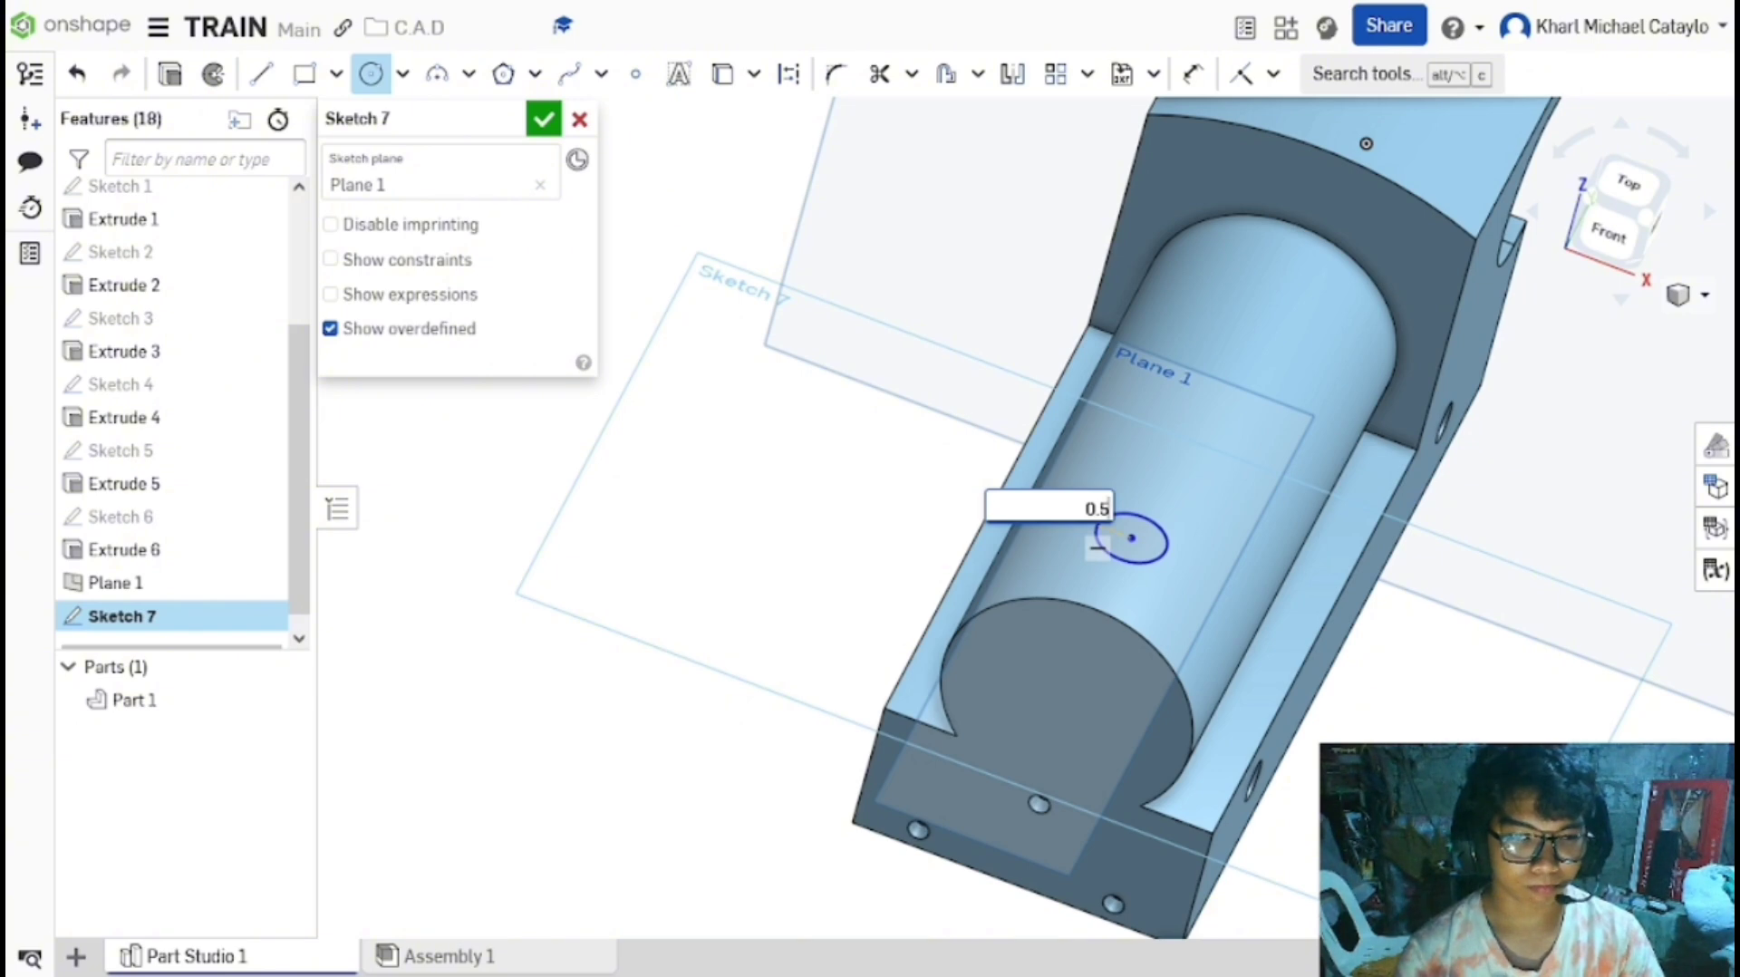
pyautogui.press('Return')
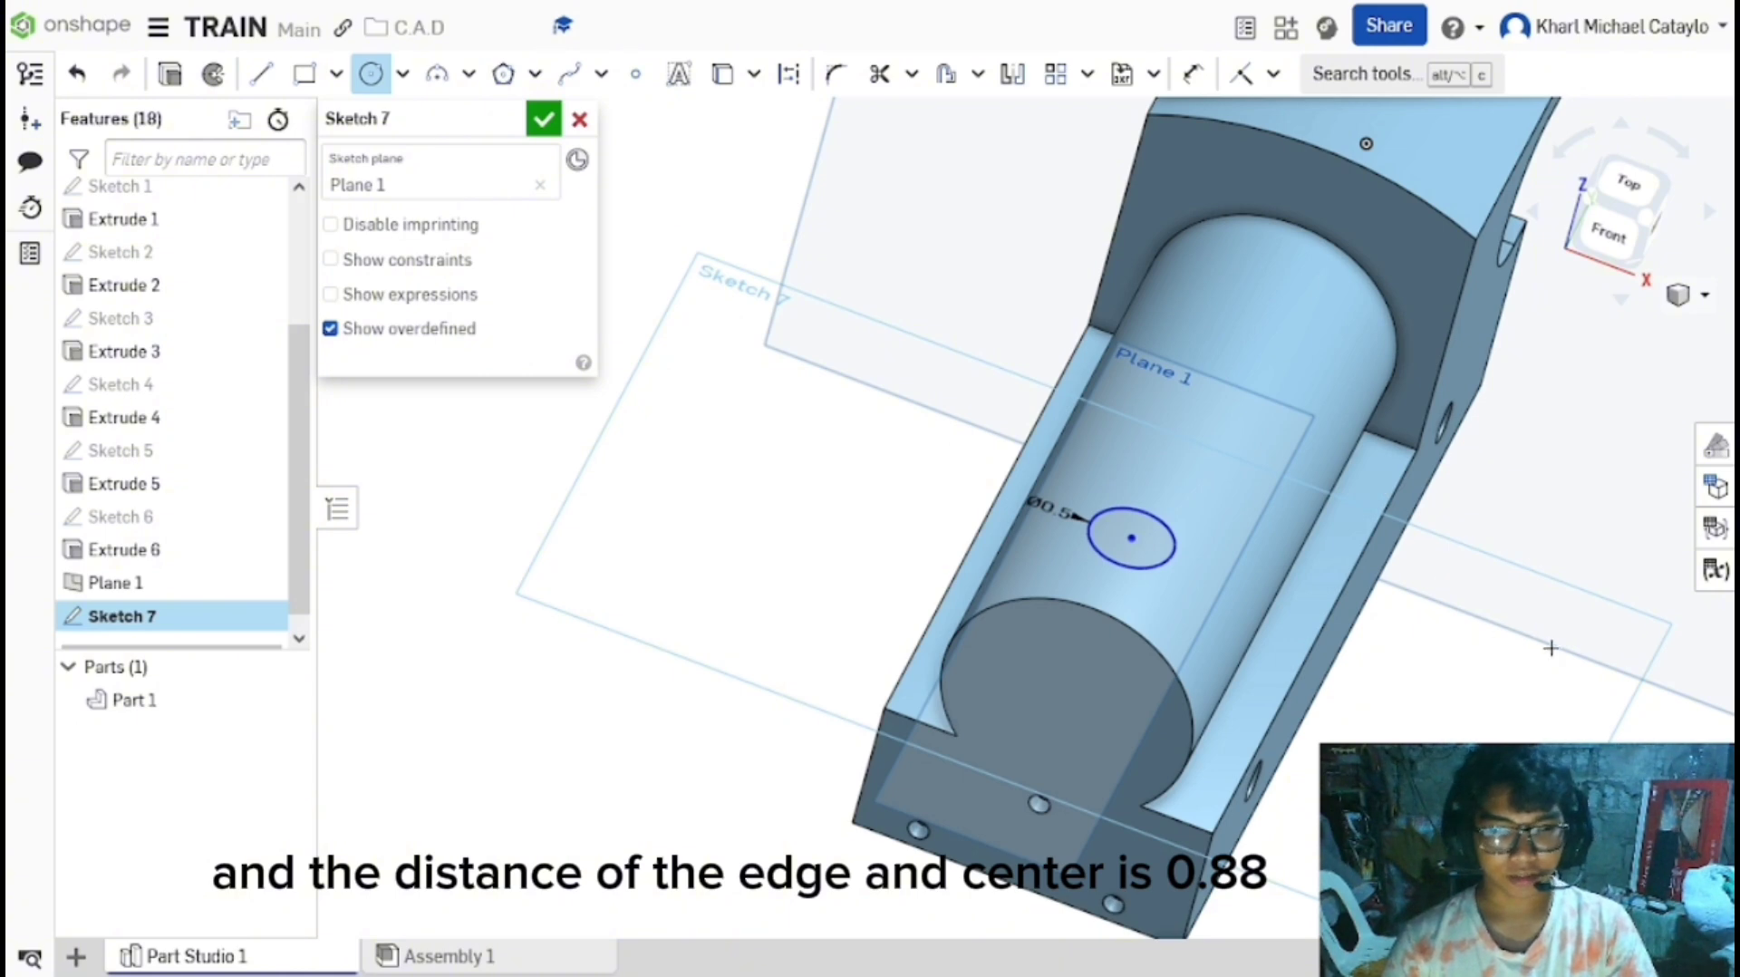
# Dimension the distance from the circle's center to the midpoint of the cylinder's front edge as 0.88 inch.
pyautogui.moveTo(1551, 648)
pyautogui.mouseDown(button='right')
pyautogui.moveTo(1484, 683)
pyautogui.moveTo(1464, 672)
pyautogui.mouseUp(button='right')
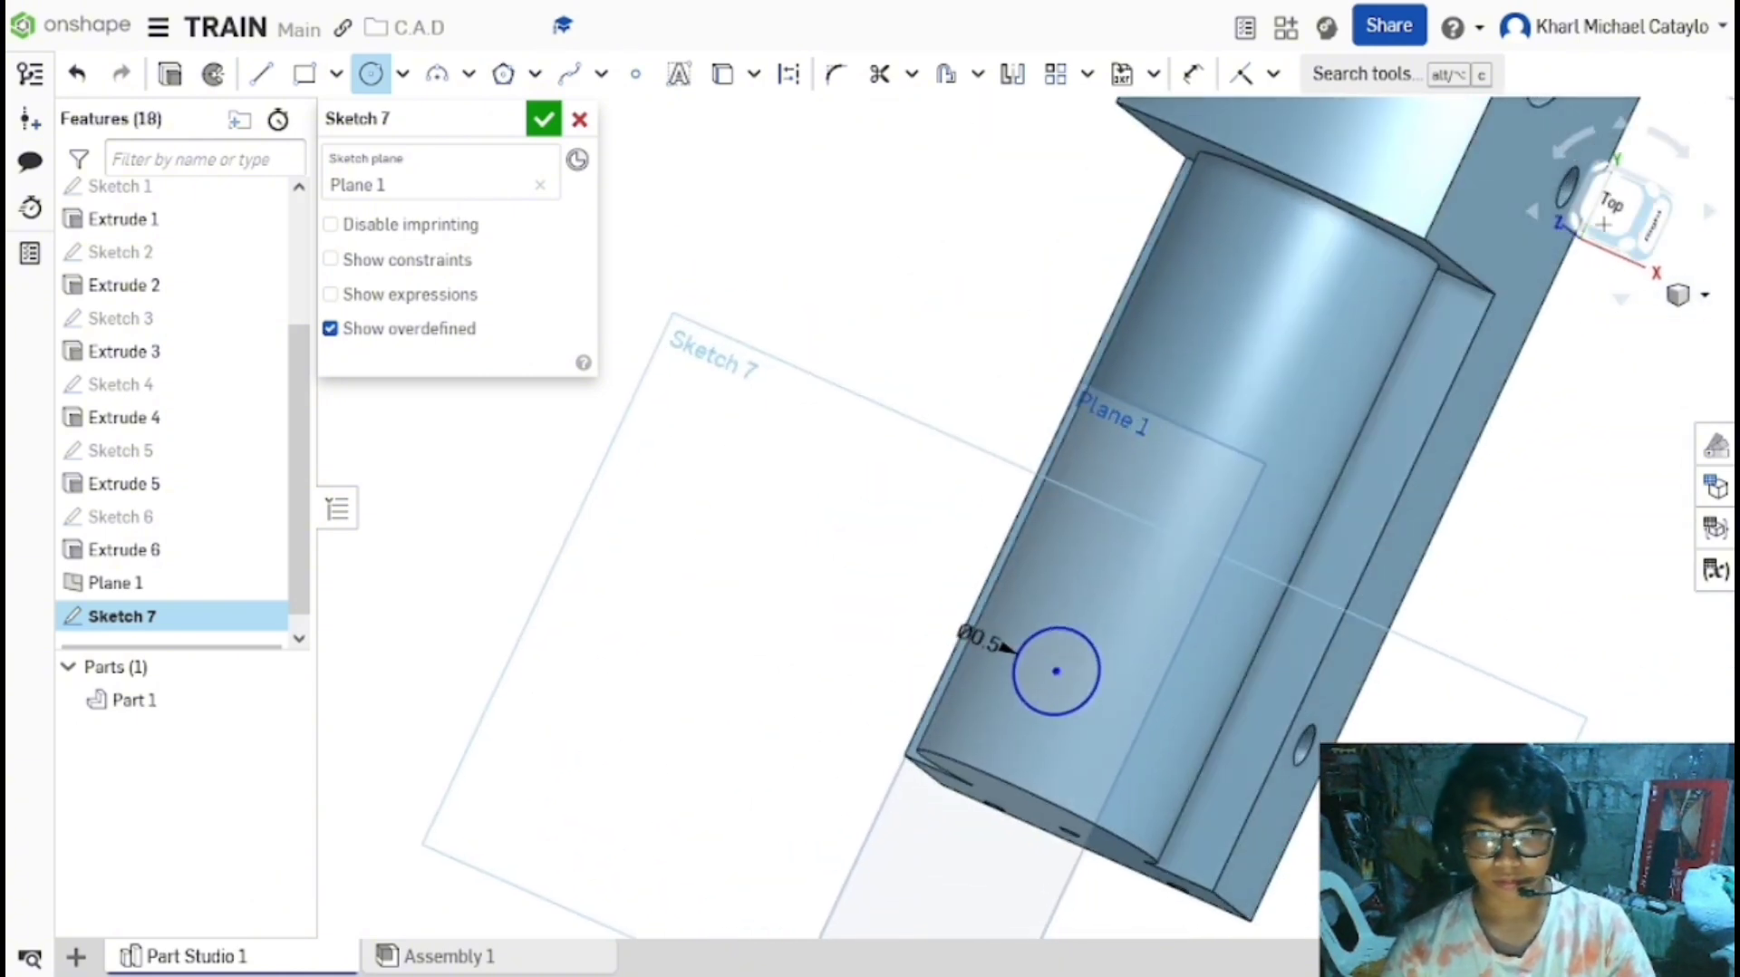
pyautogui.click(1604, 222)
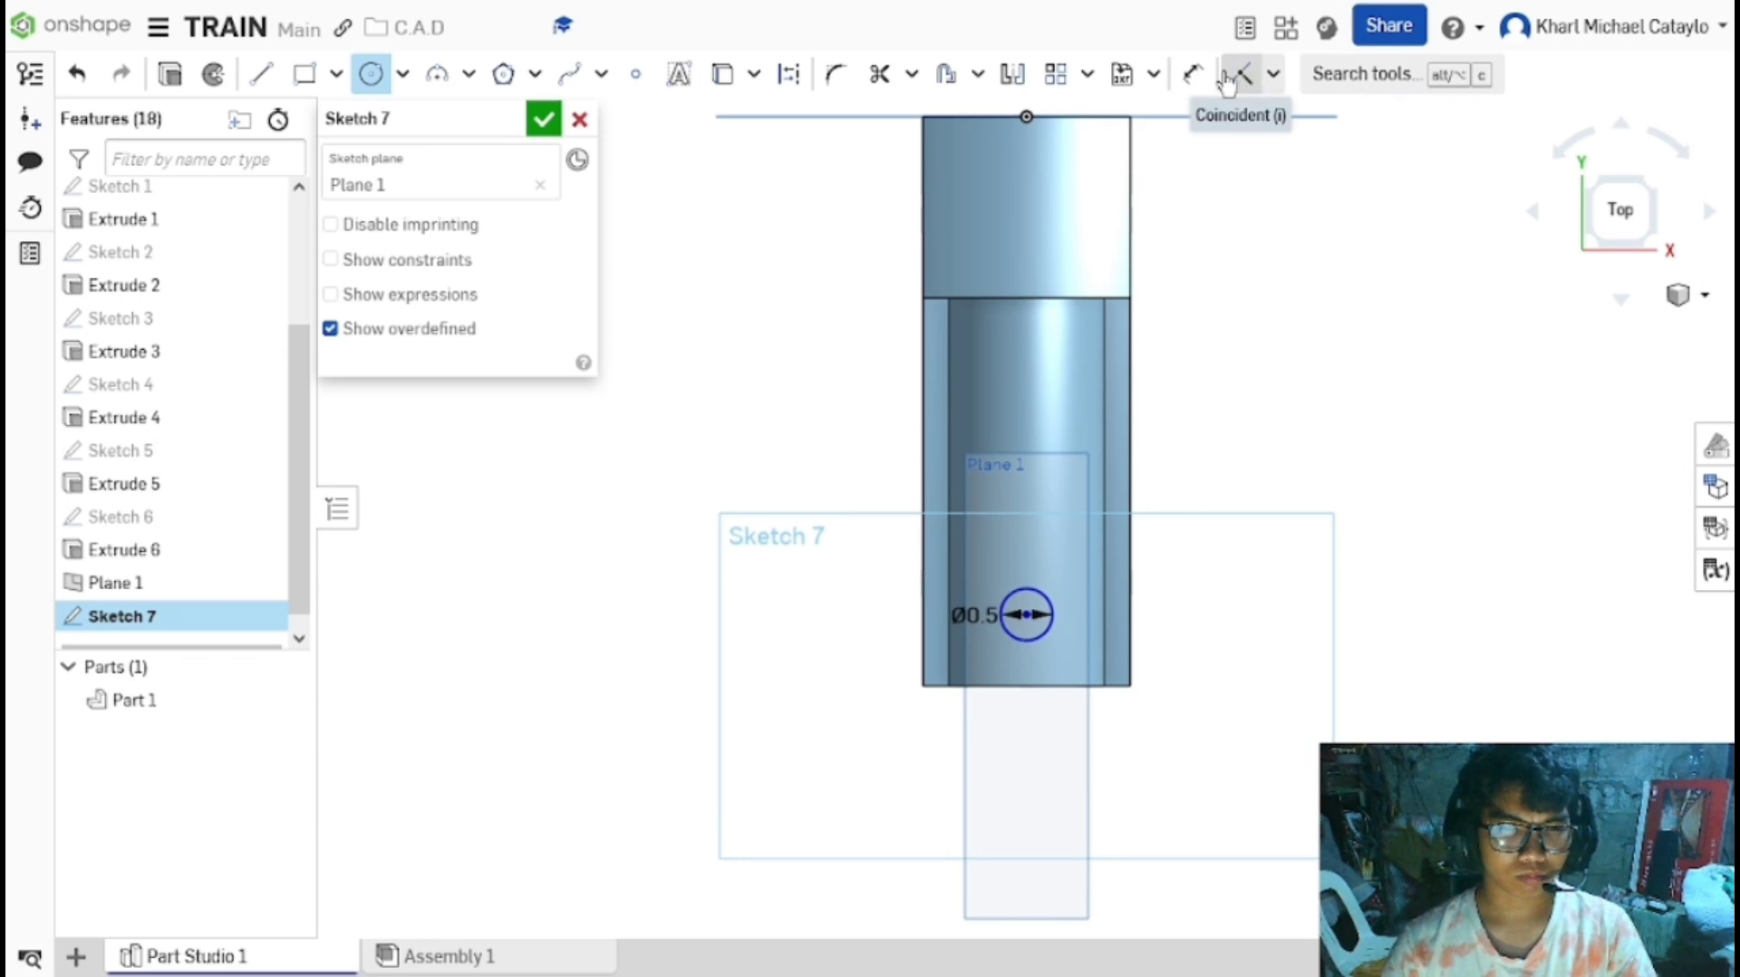
pyautogui.click(1193, 73)
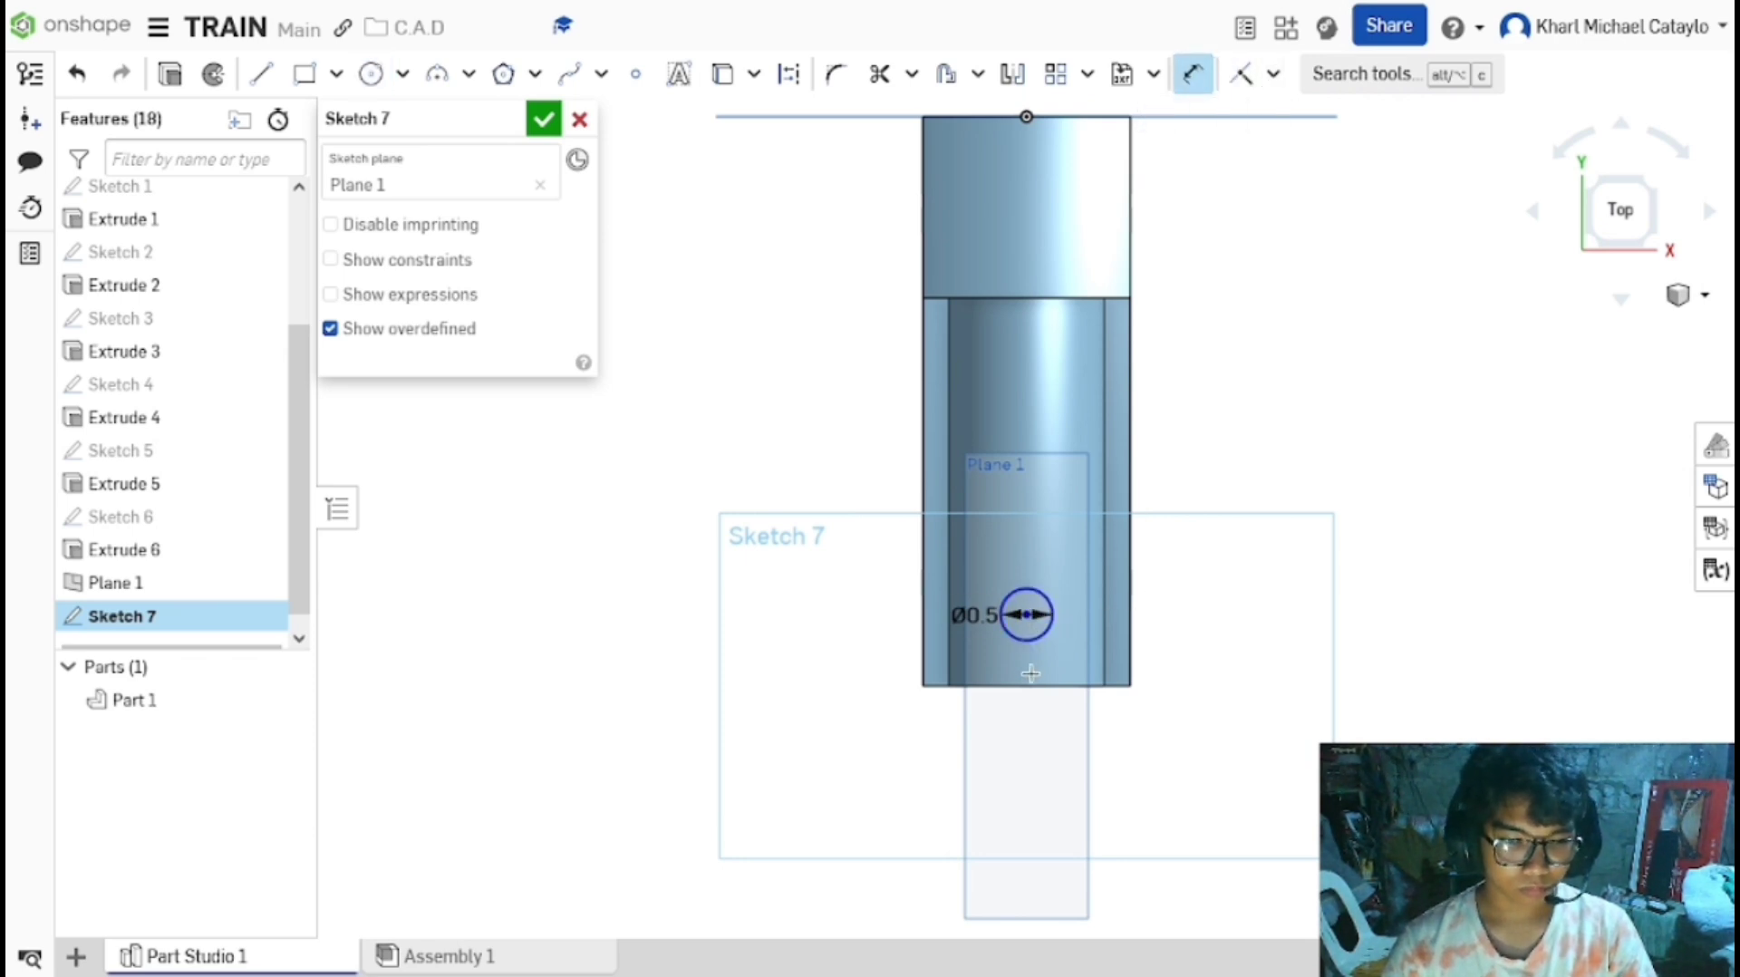
pyautogui.scroll(3, 1026, 686)
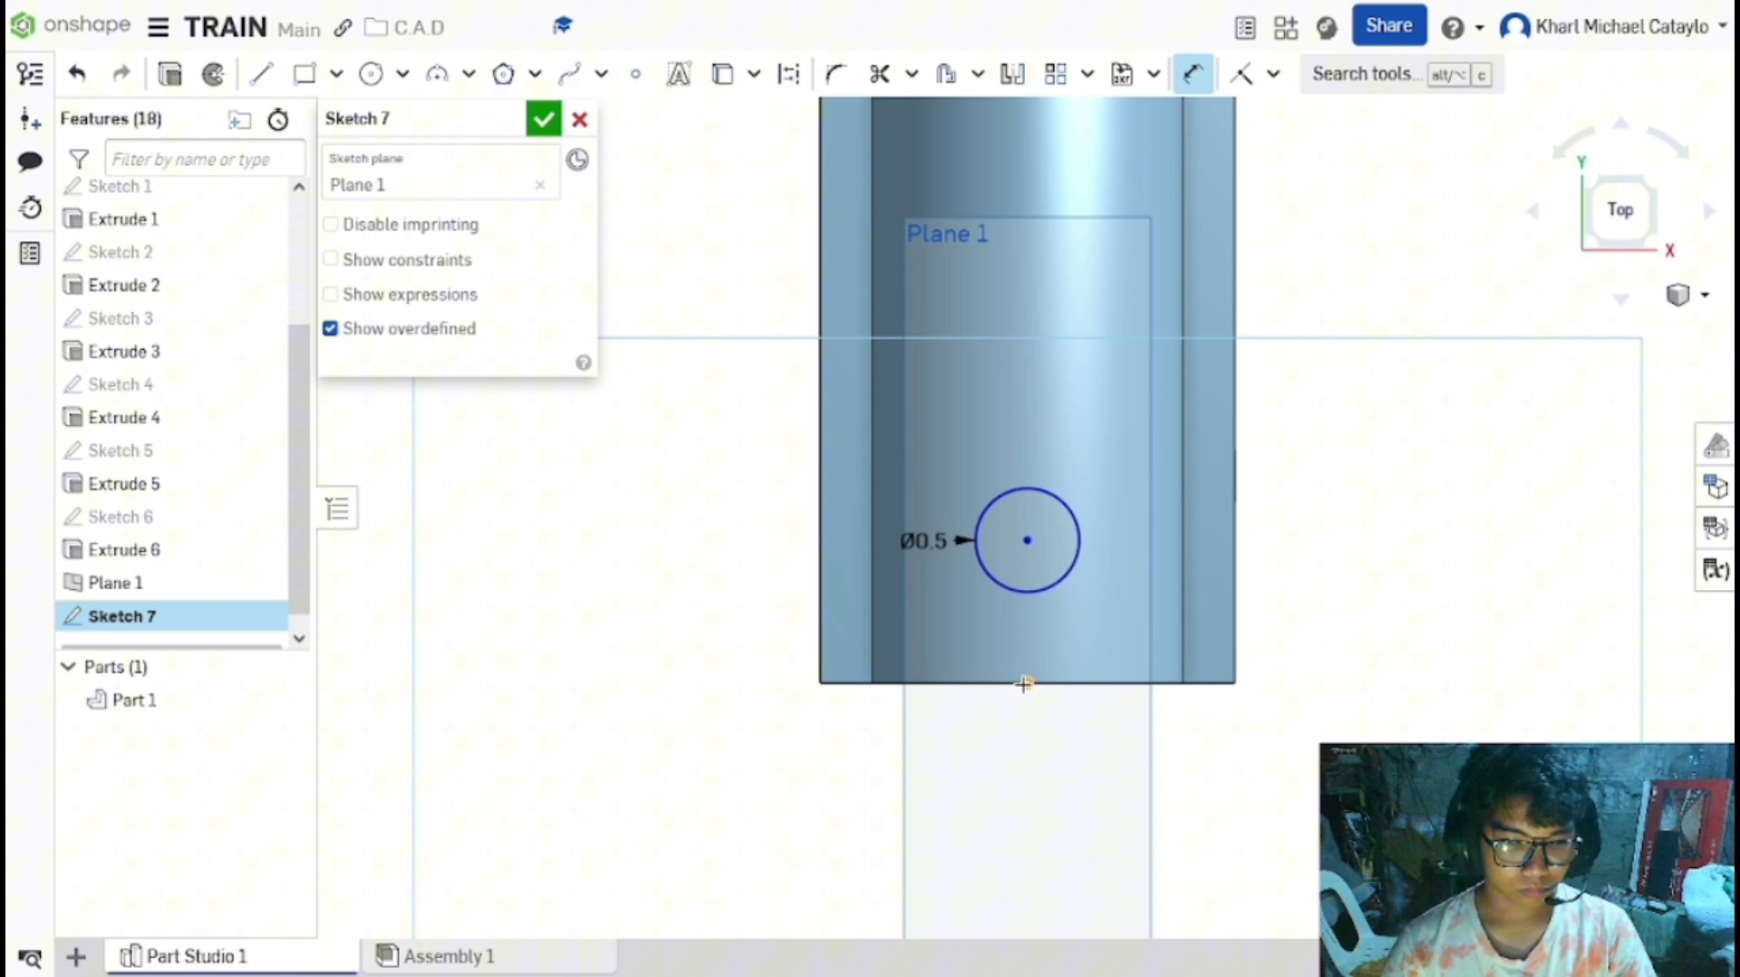
pyautogui.click(1029, 539)
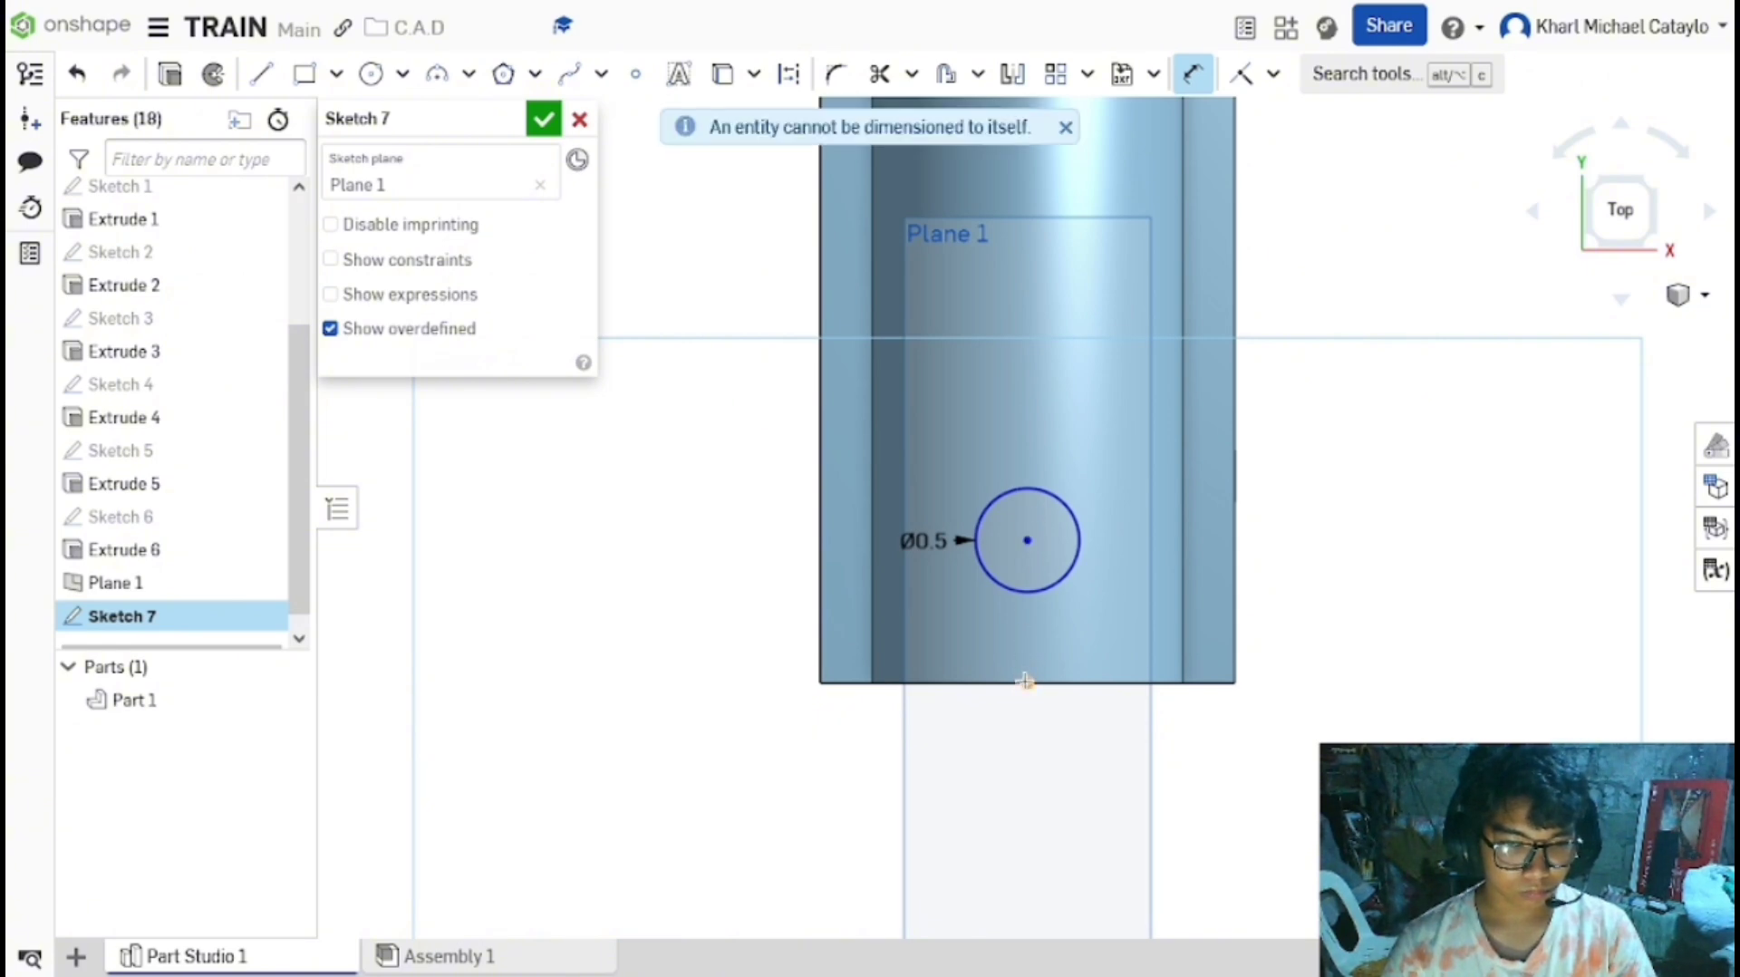
pyautogui.click(1025, 682)
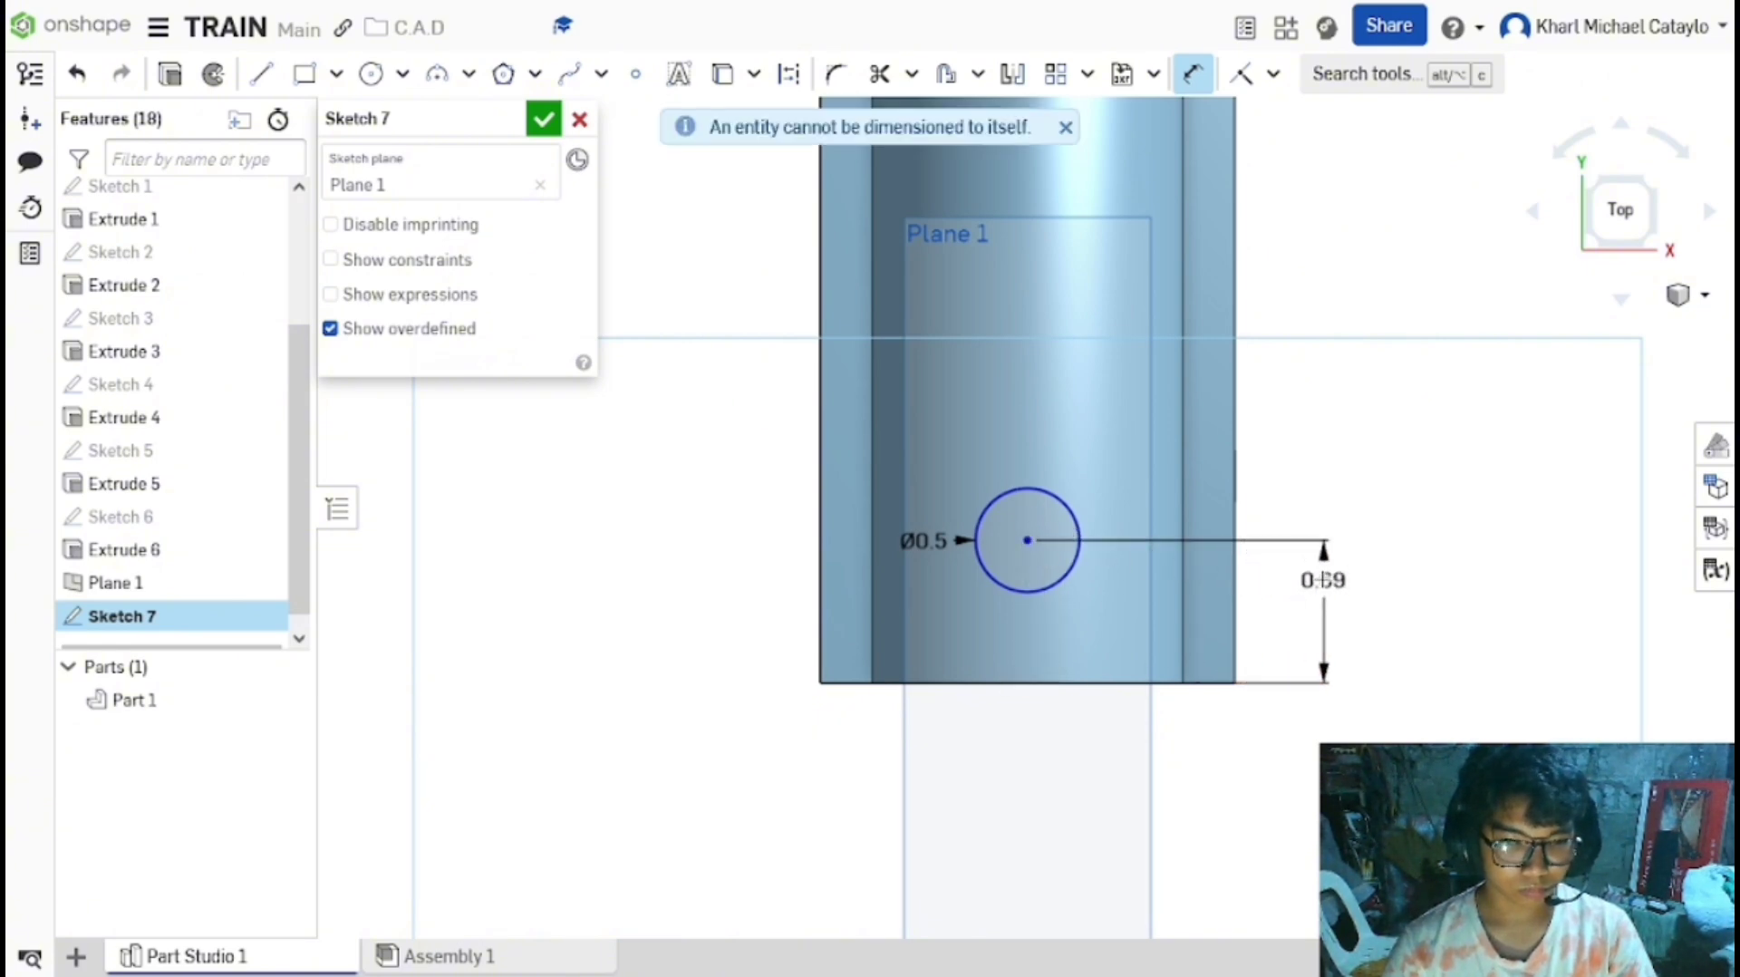
pyautogui.click(1325, 580)
pyautogui.write('0')
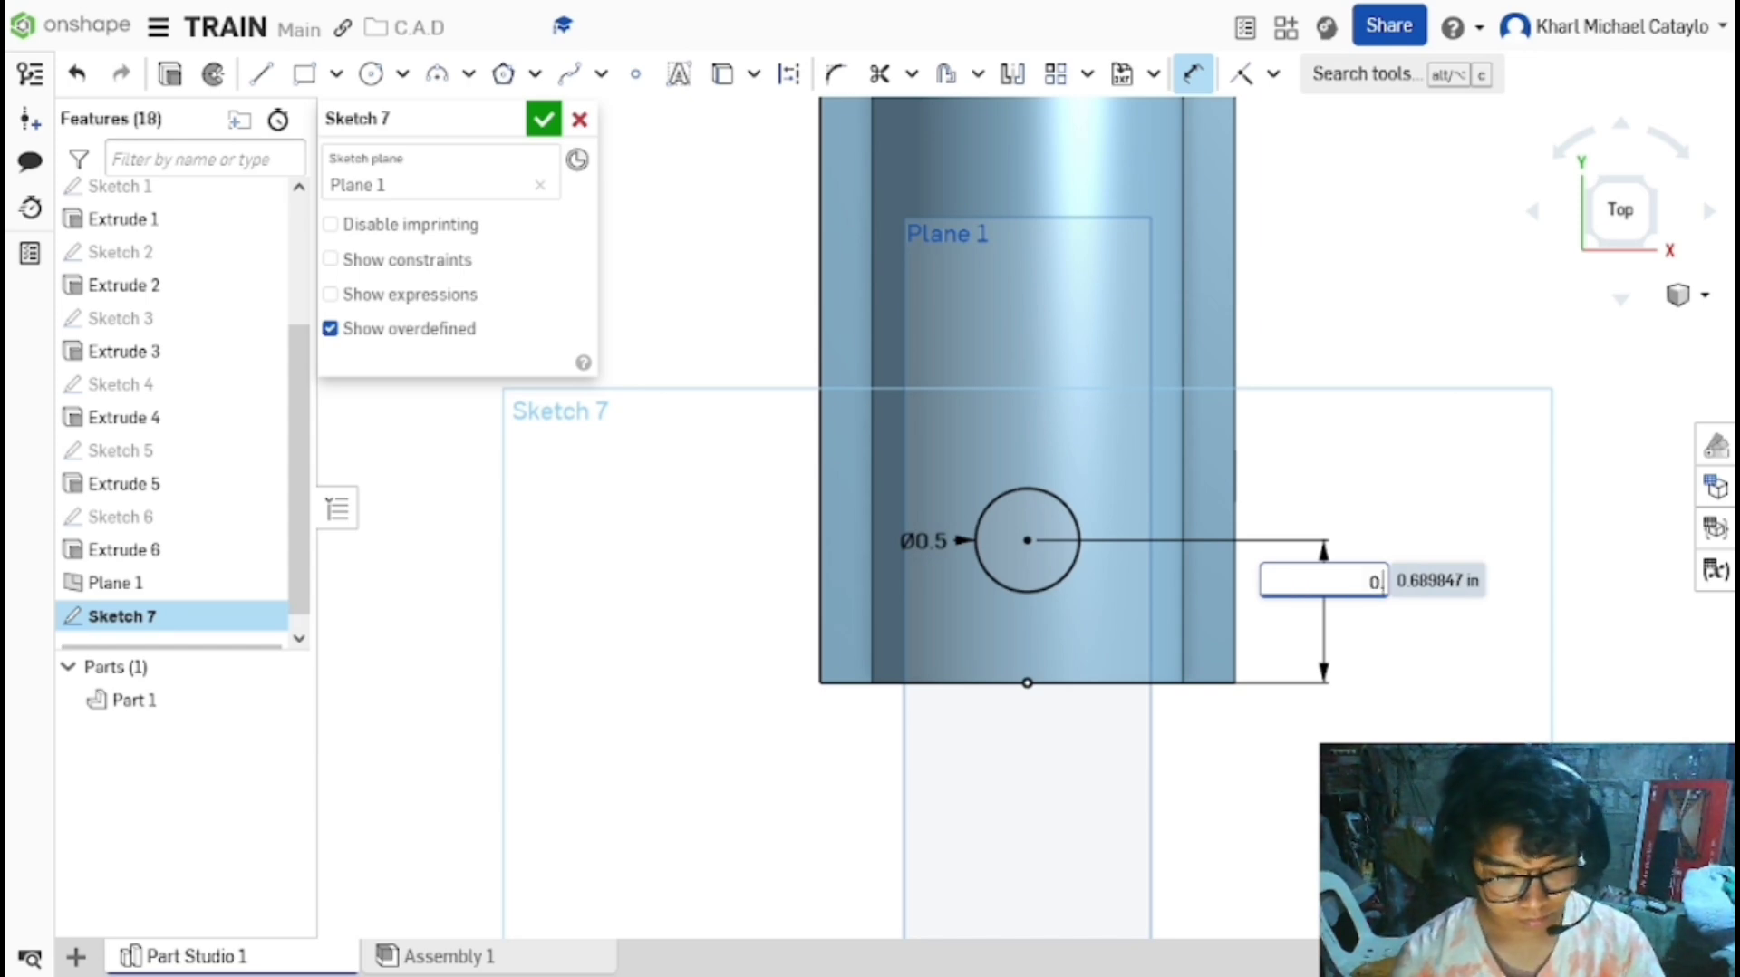
pyautogui.write('.88')
pyautogui.press('Return')
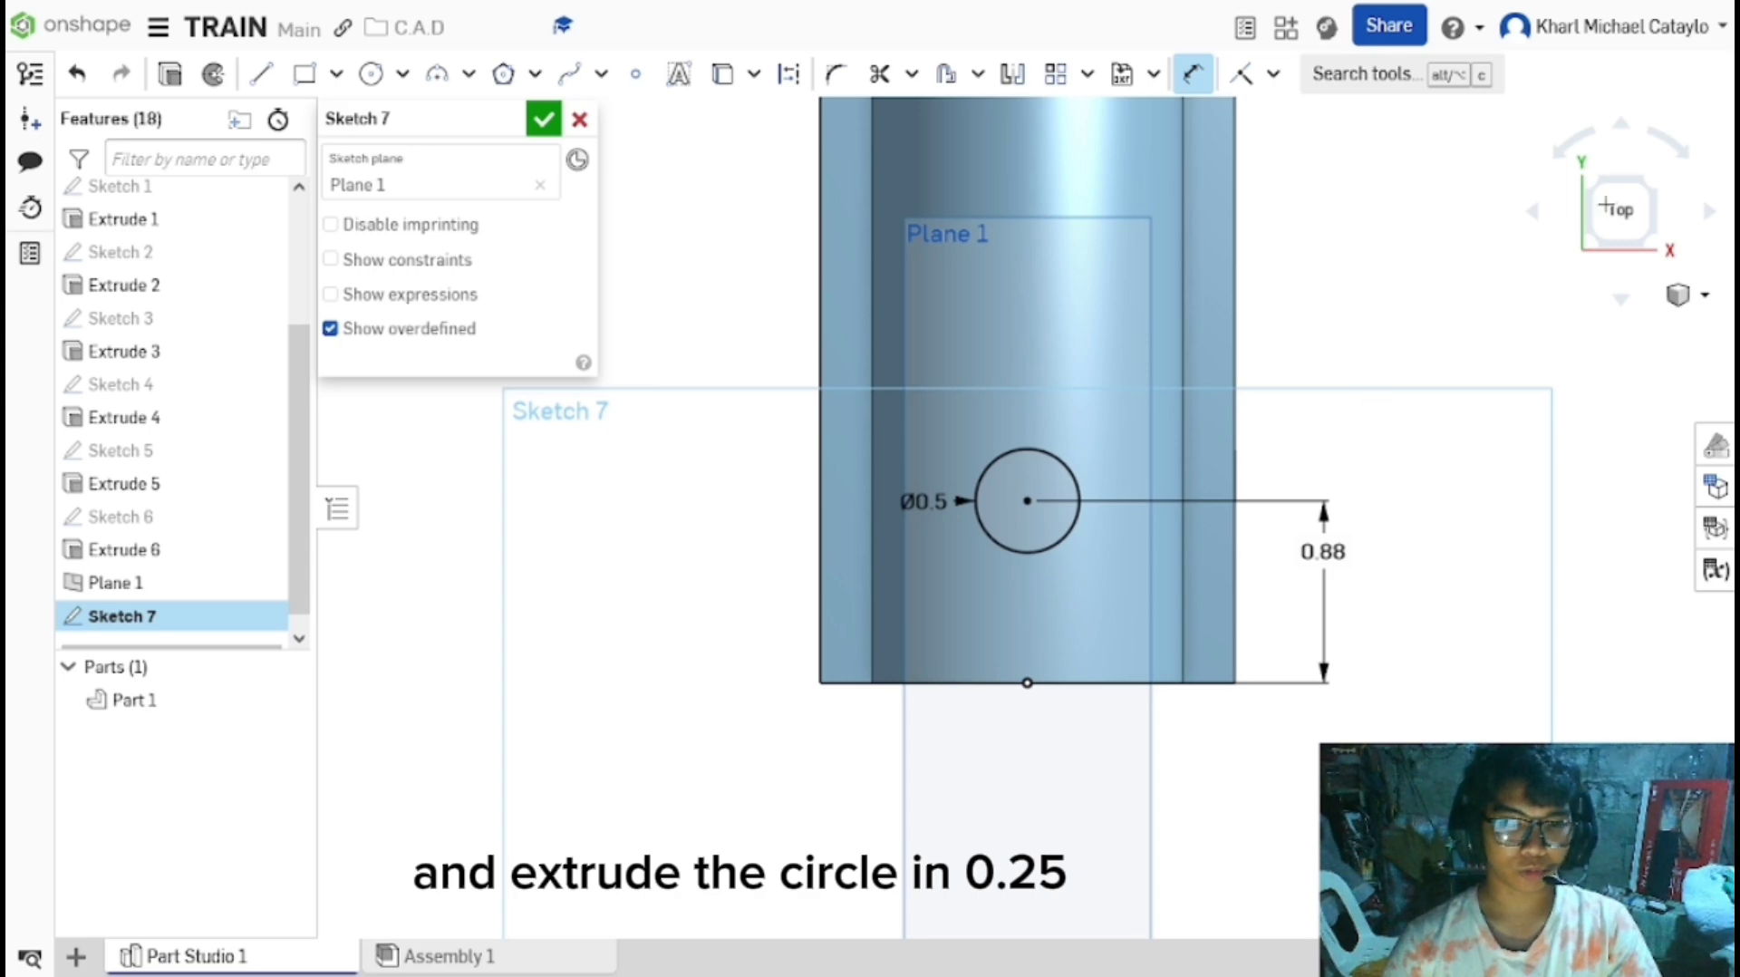
# Show the train body in isometric view and finish the sketch of the circle above the cylinder.
pyautogui.click(1656, 243)
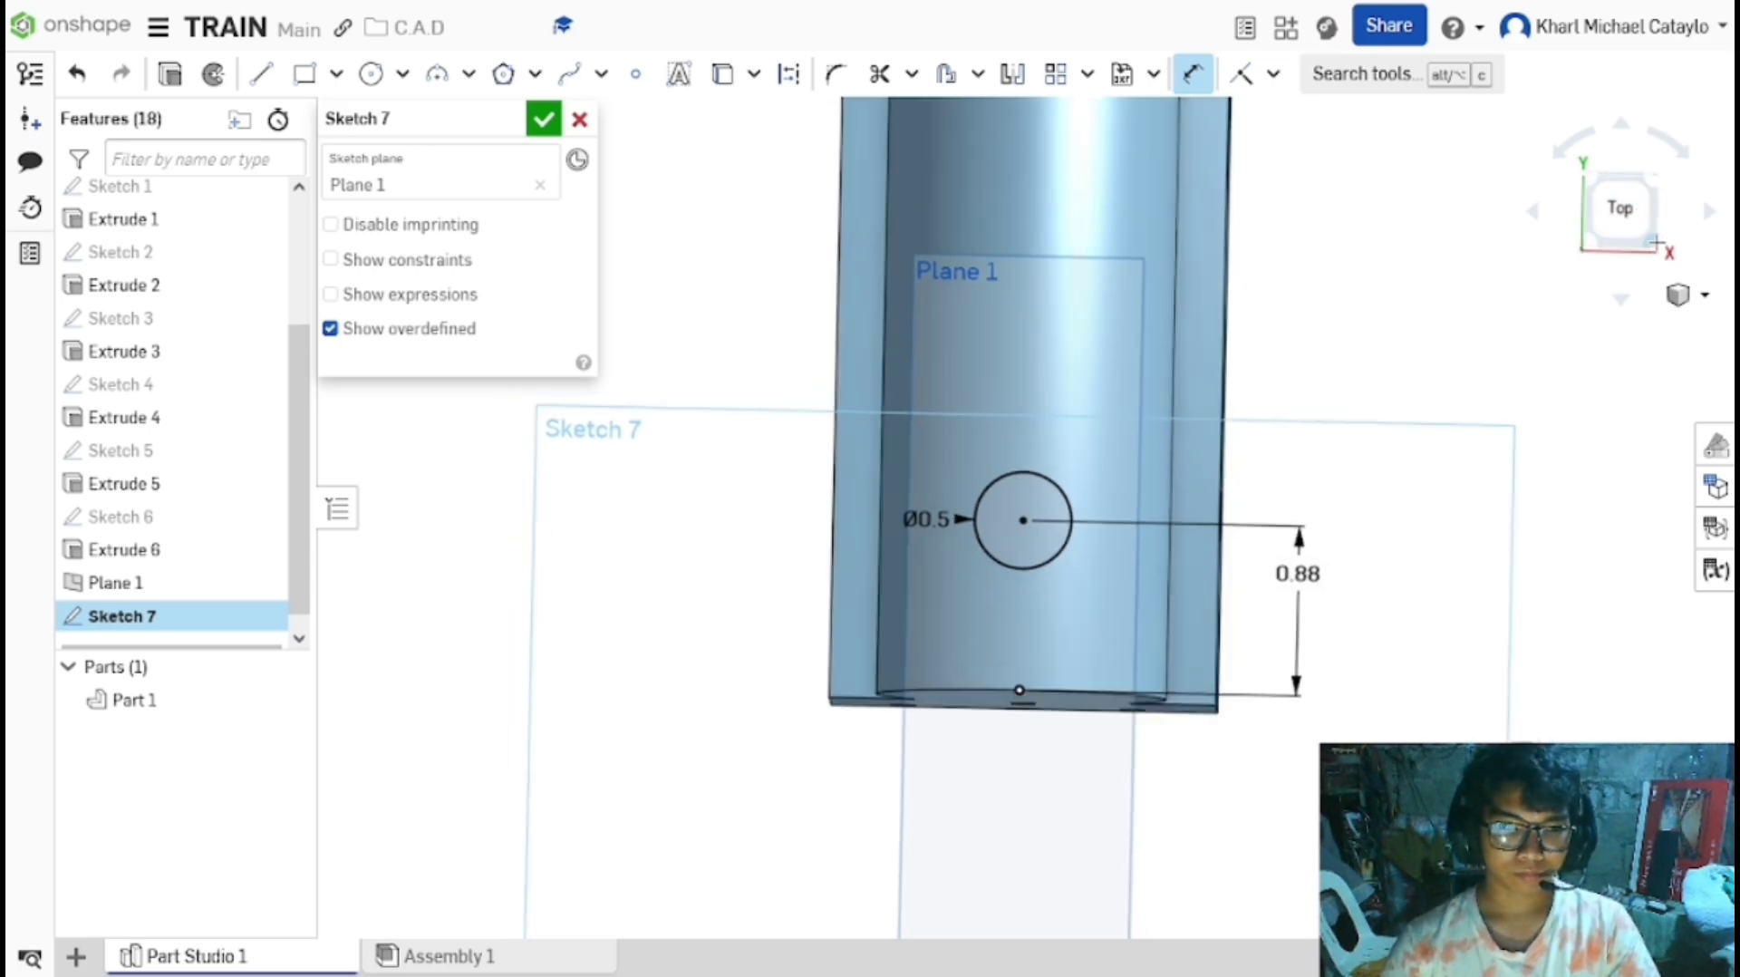
pyautogui.scroll(5, 947, 382)
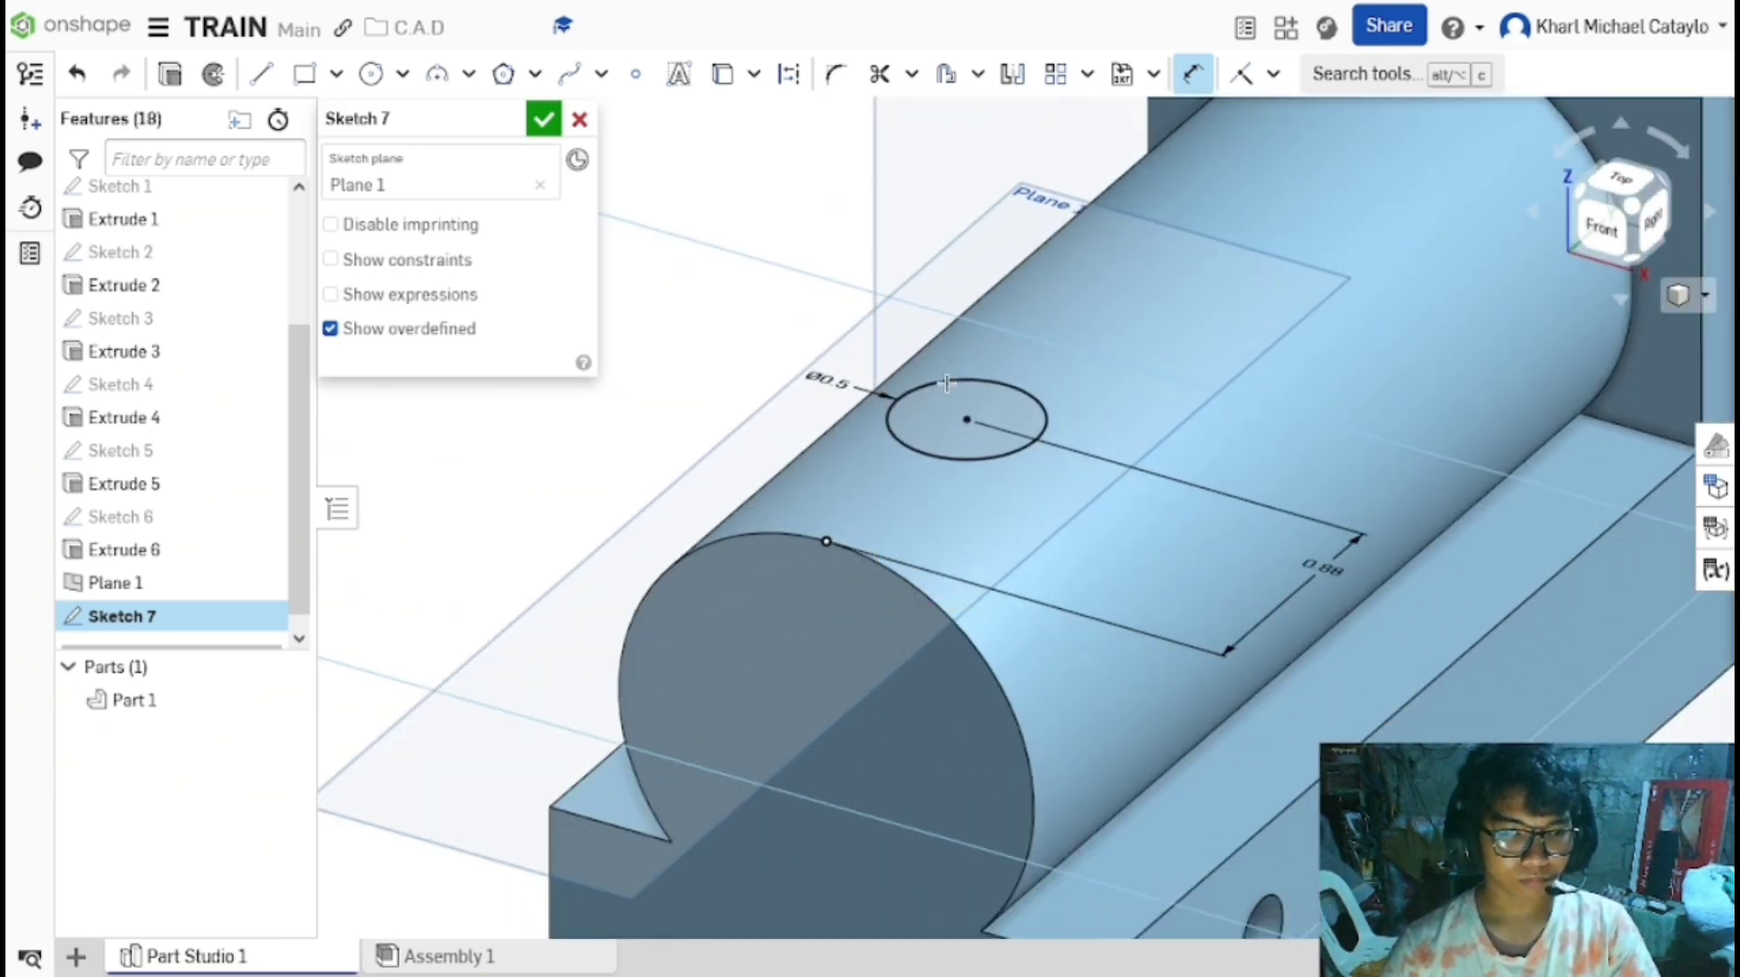
pyautogui.scroll(1, 951, 397)
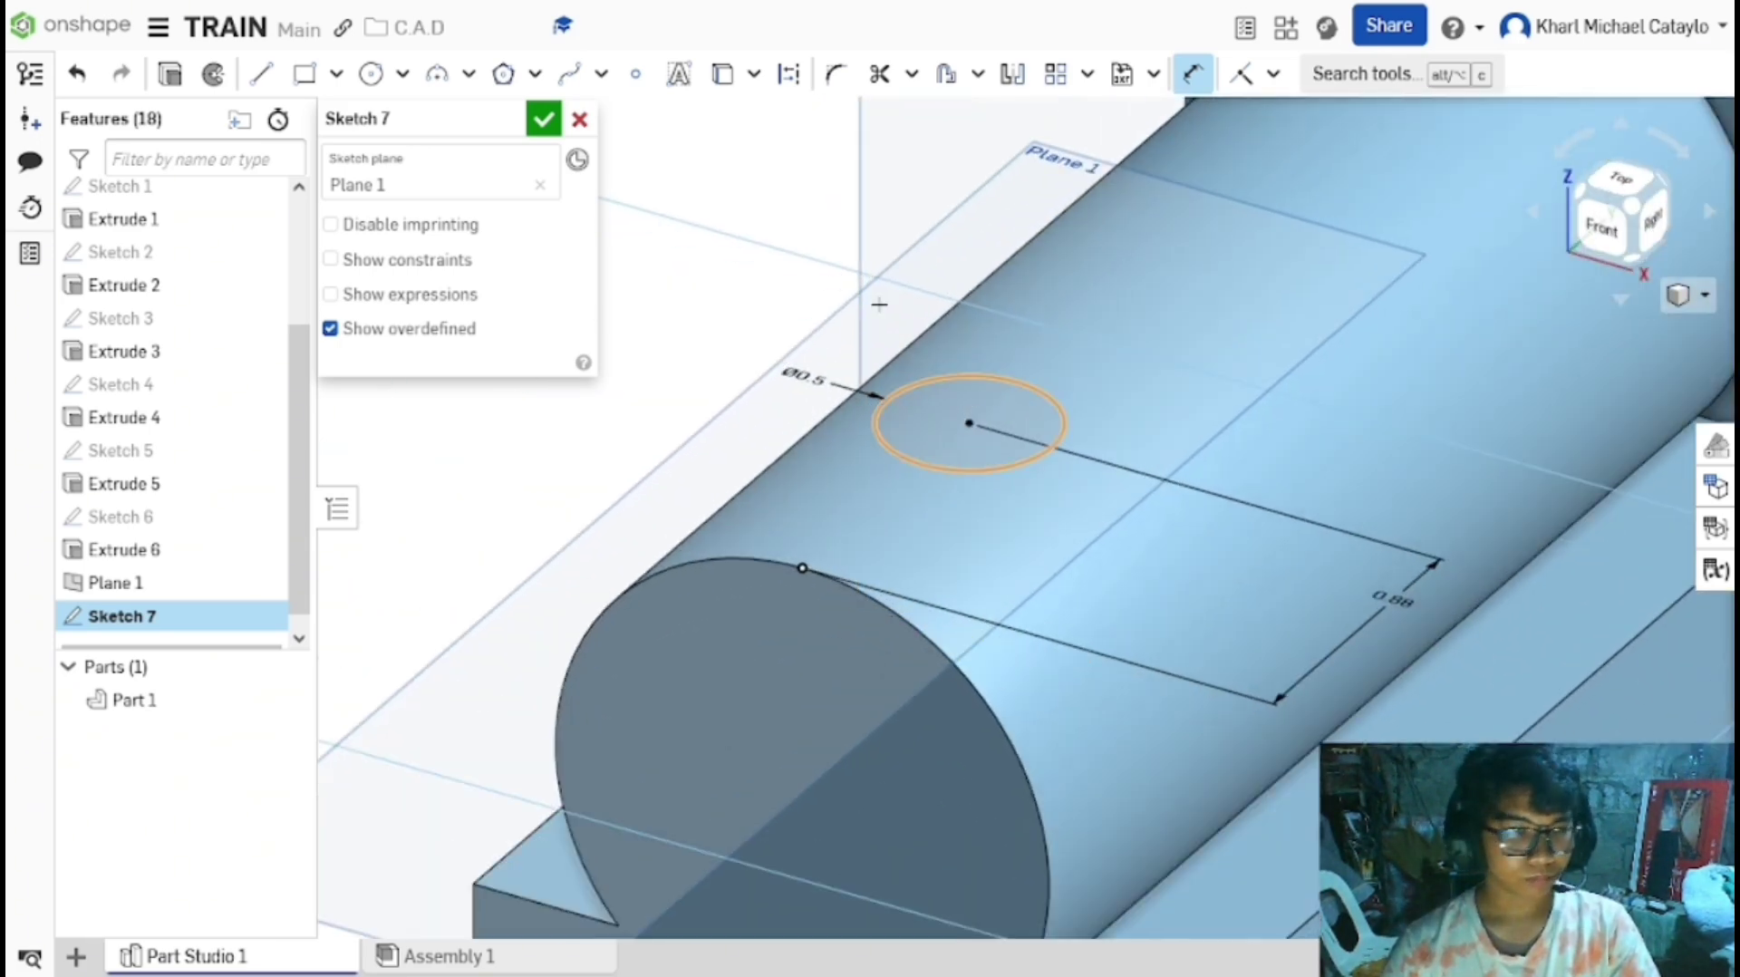
pyautogui.click(543, 119)
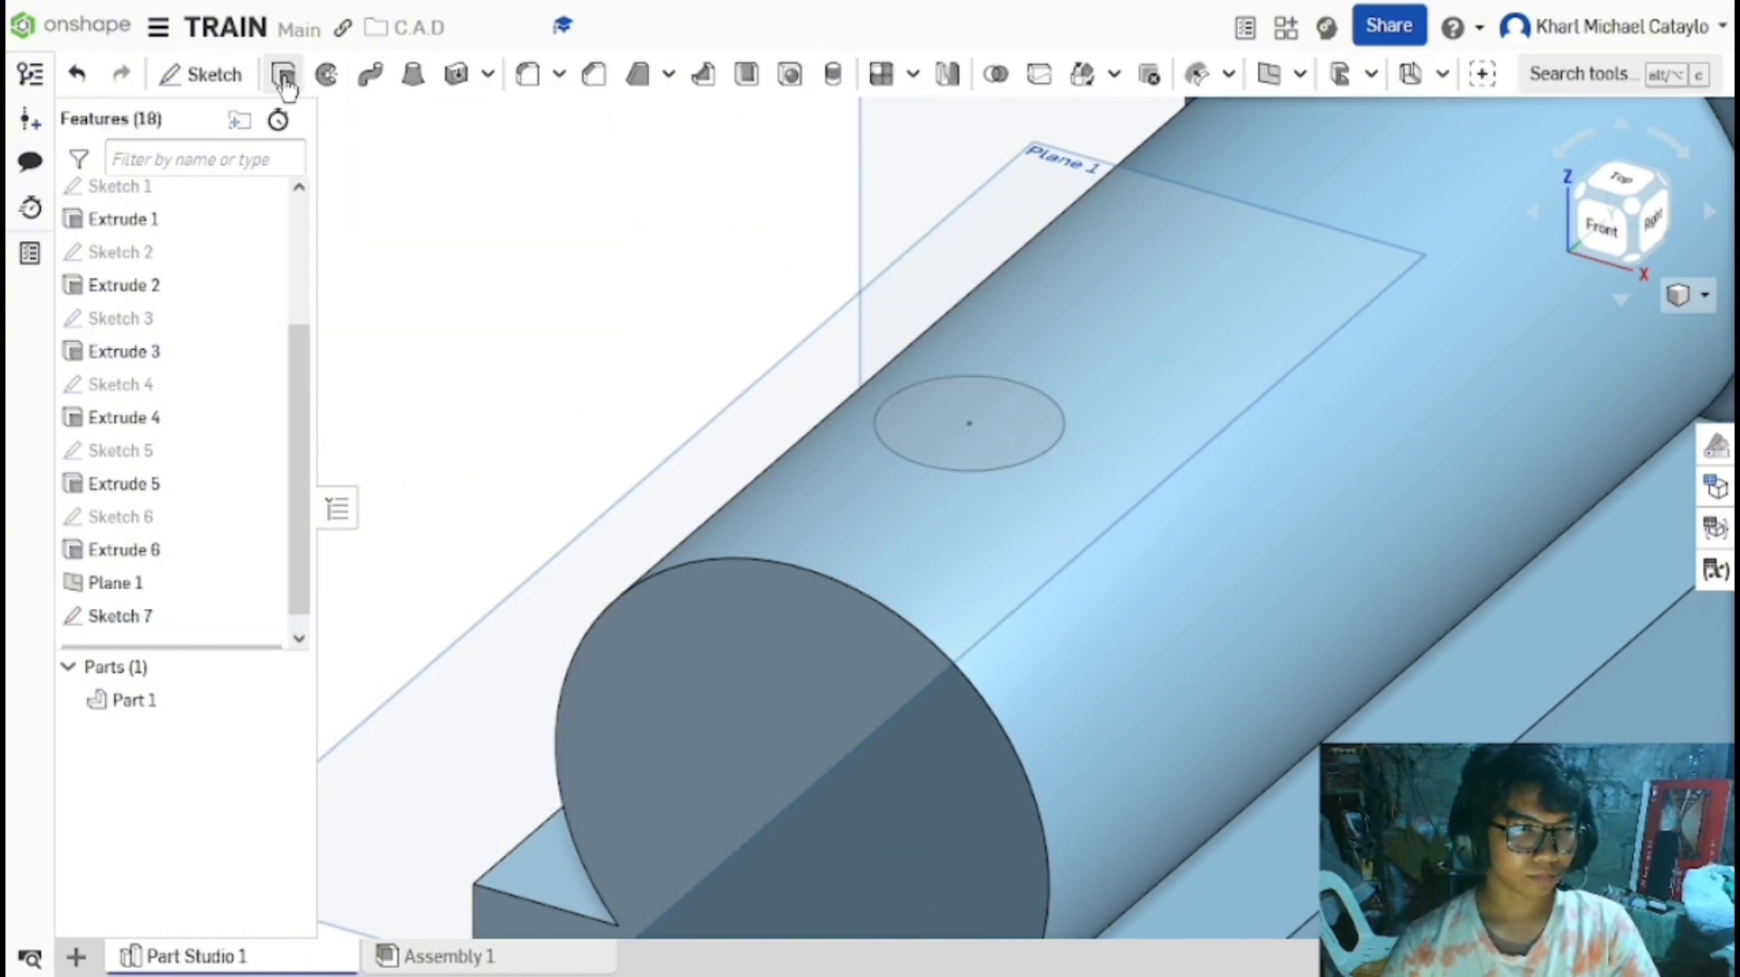
# Set up a blind extrusion of the circle above the cylinder with a depth of 0.25 inch.
pyautogui.click(285, 82)
pyautogui.click(948, 425)
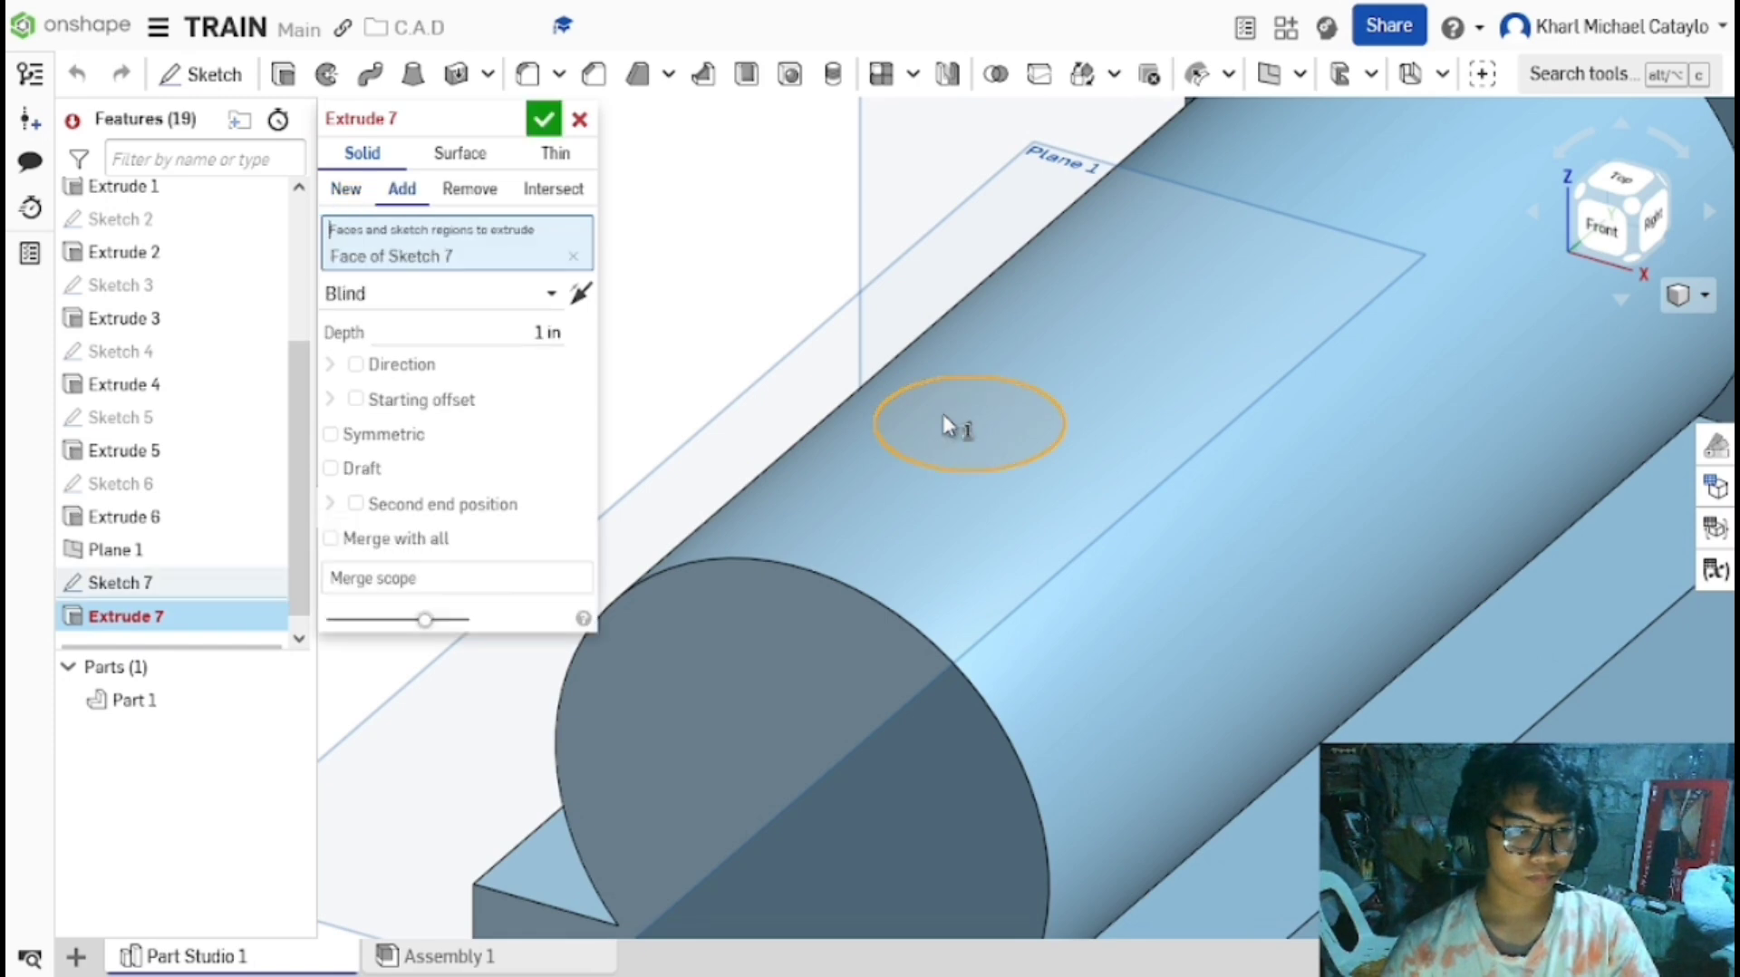
pyautogui.click(551, 294)
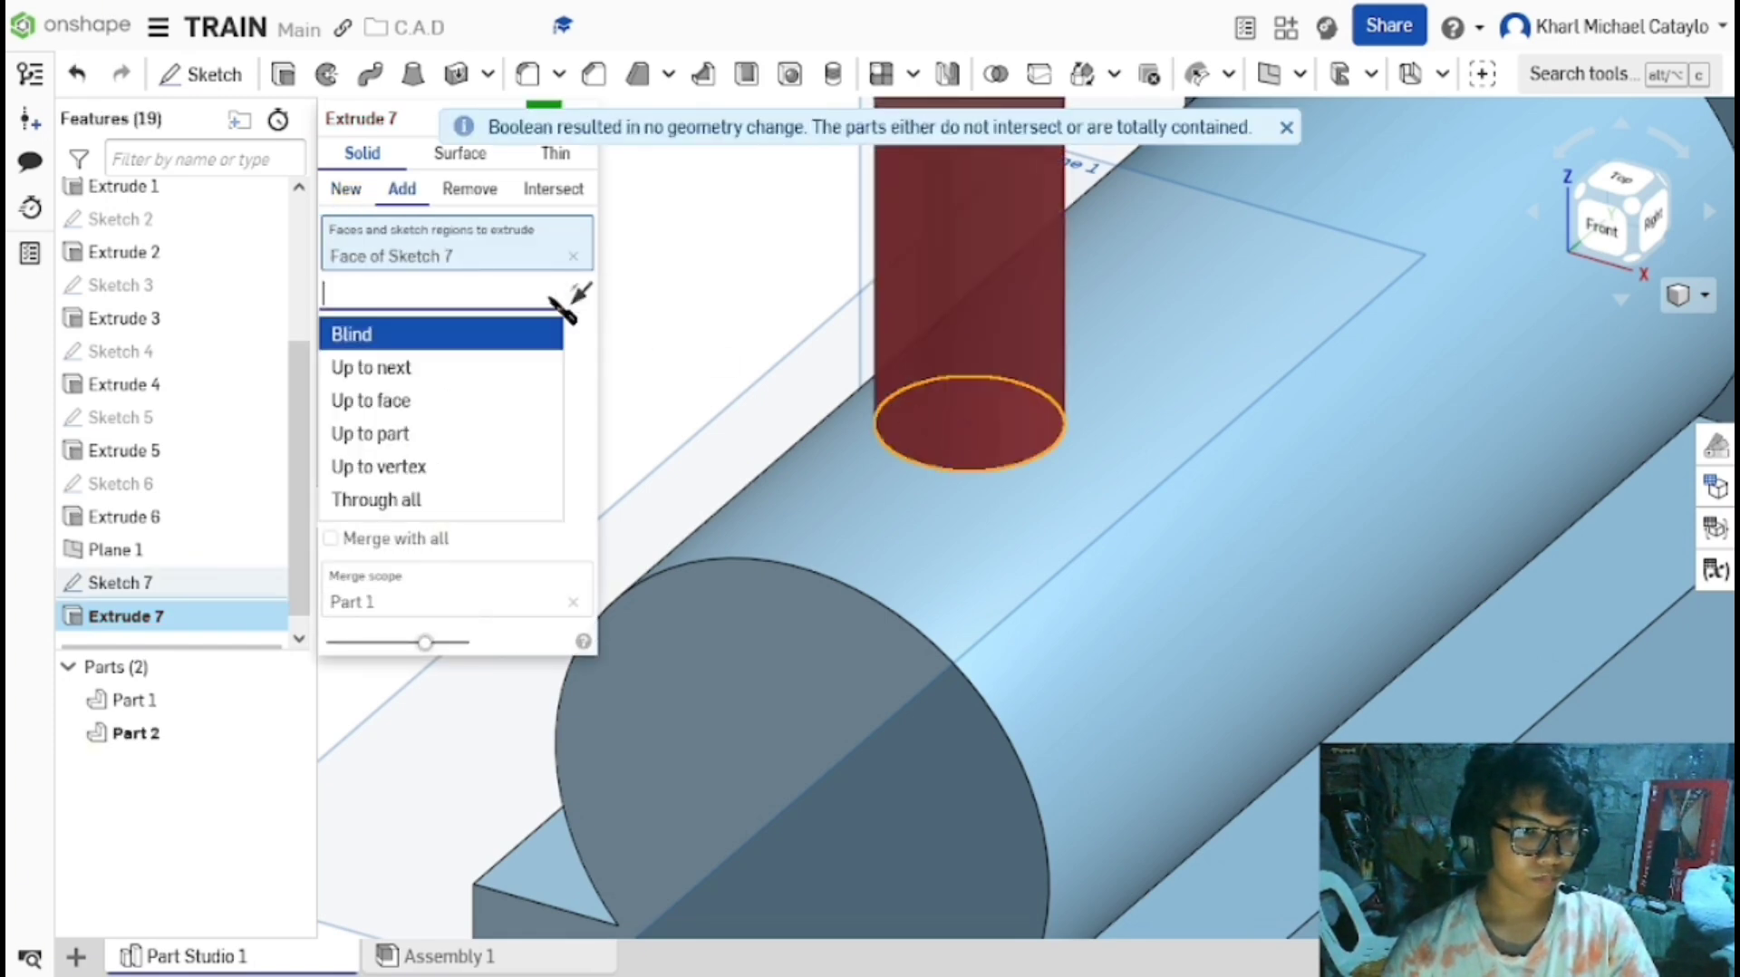
pyautogui.click(589, 352)
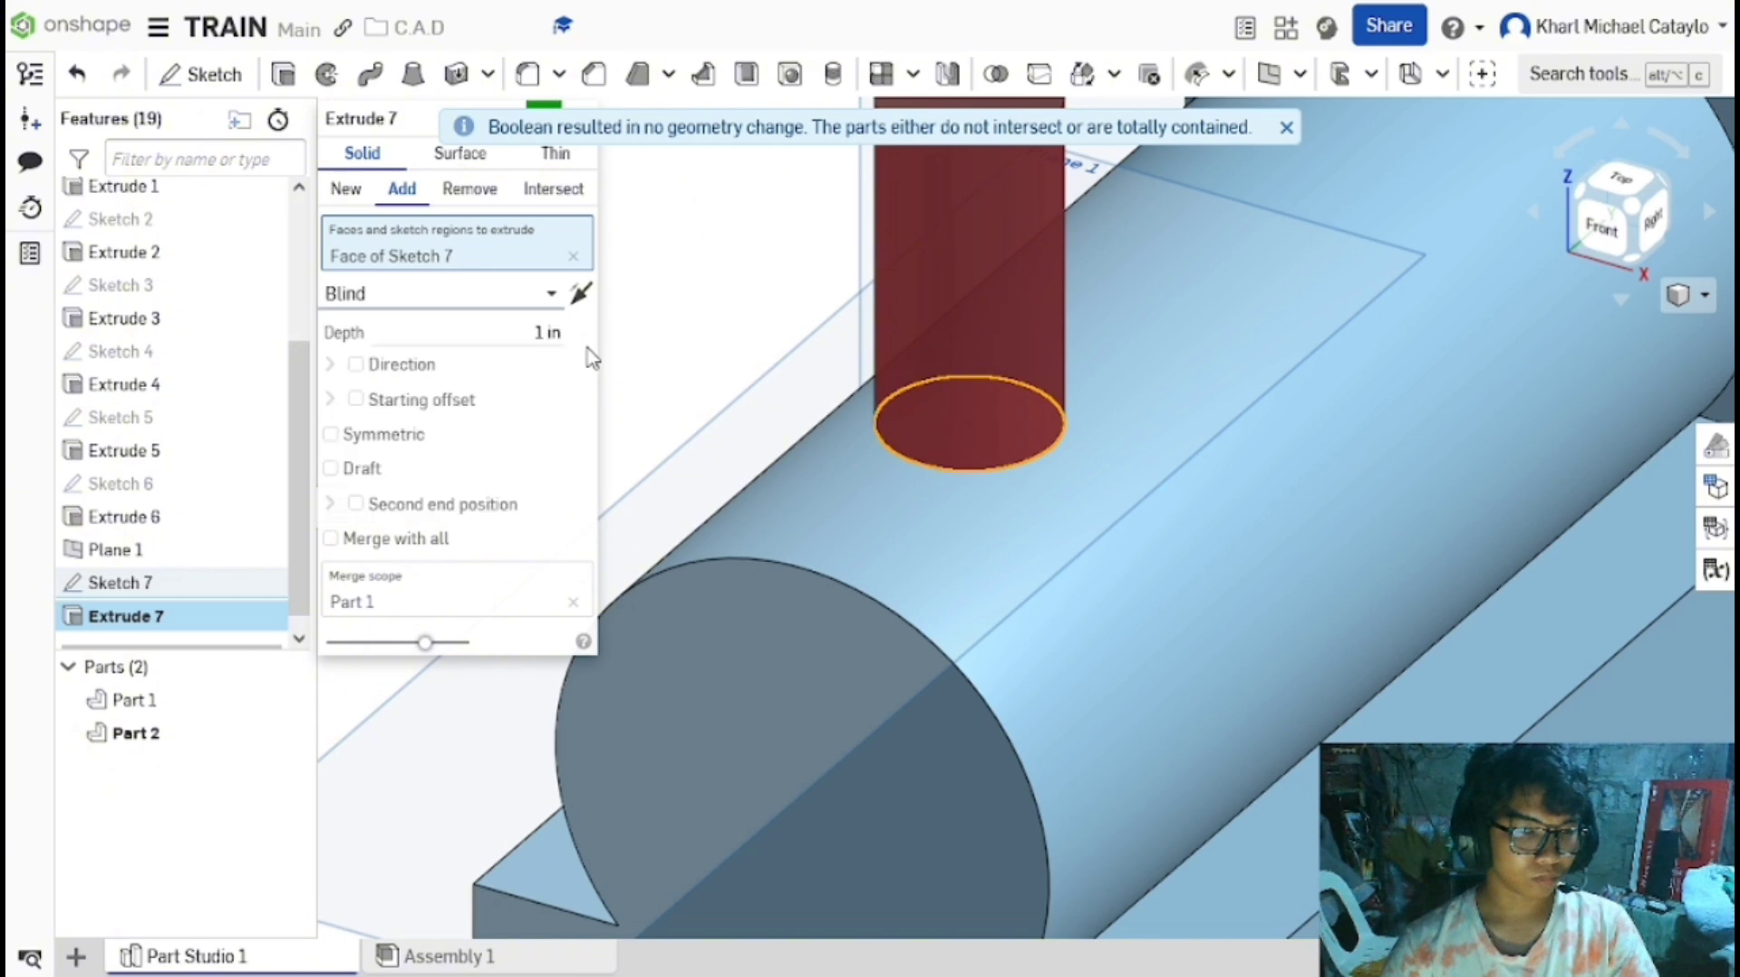
pyautogui.click(548, 332)
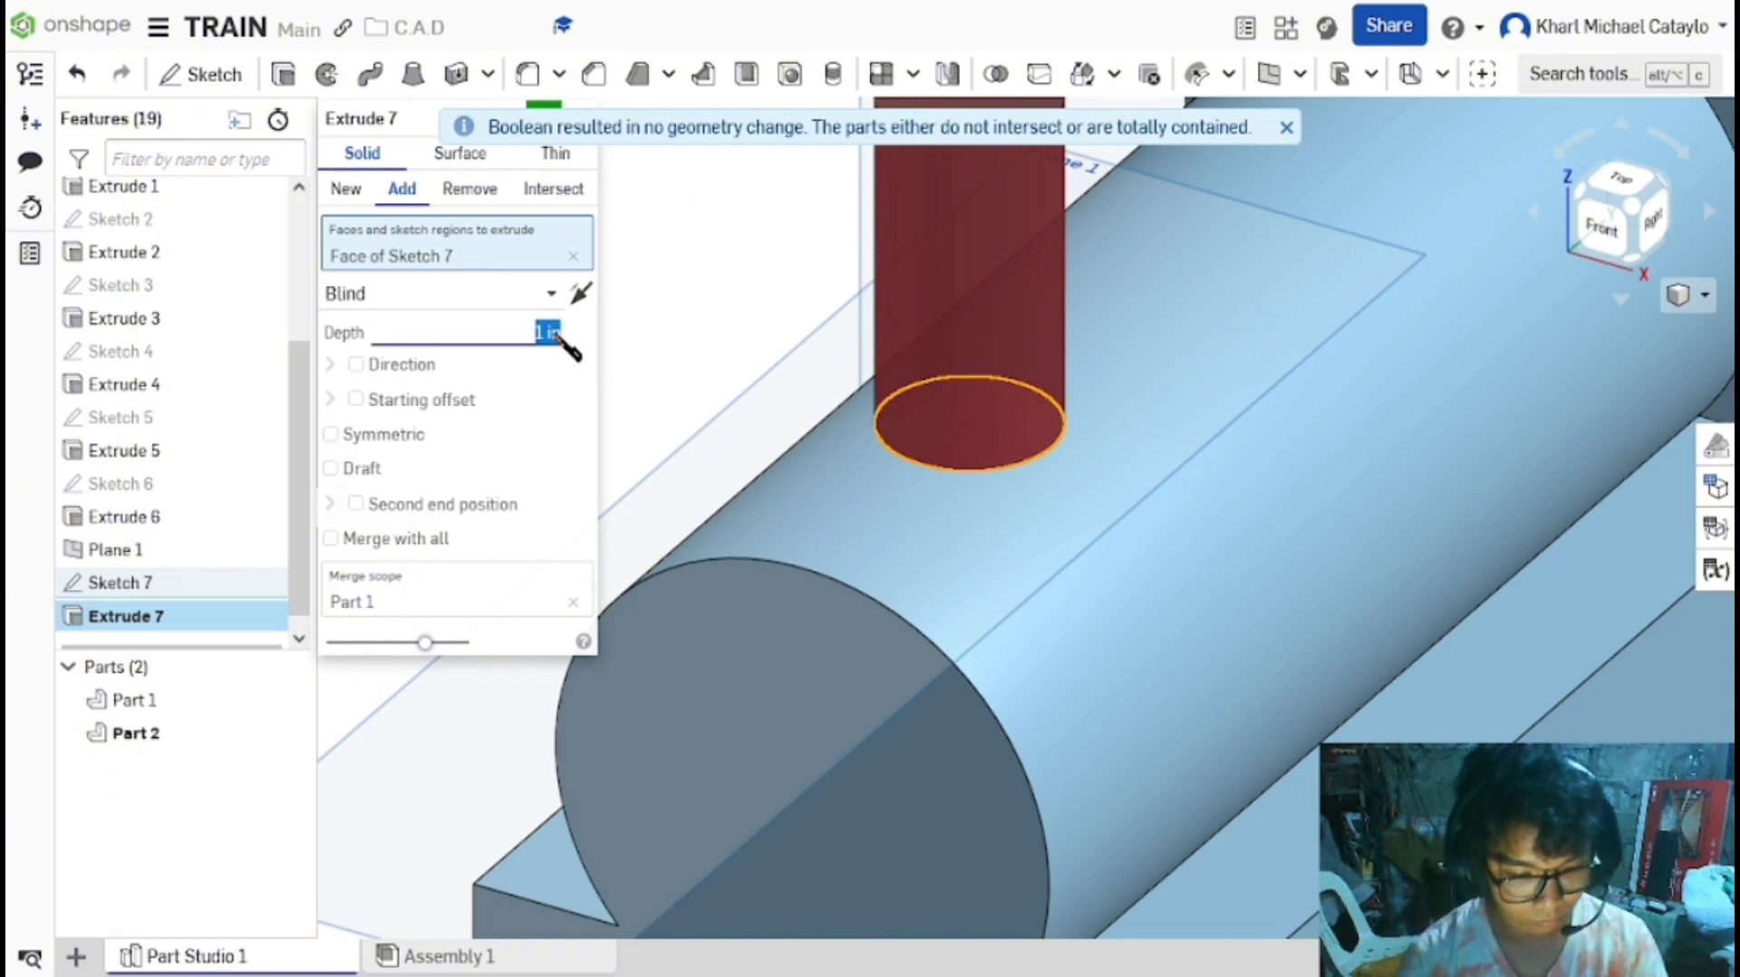
pyautogui.write('0')
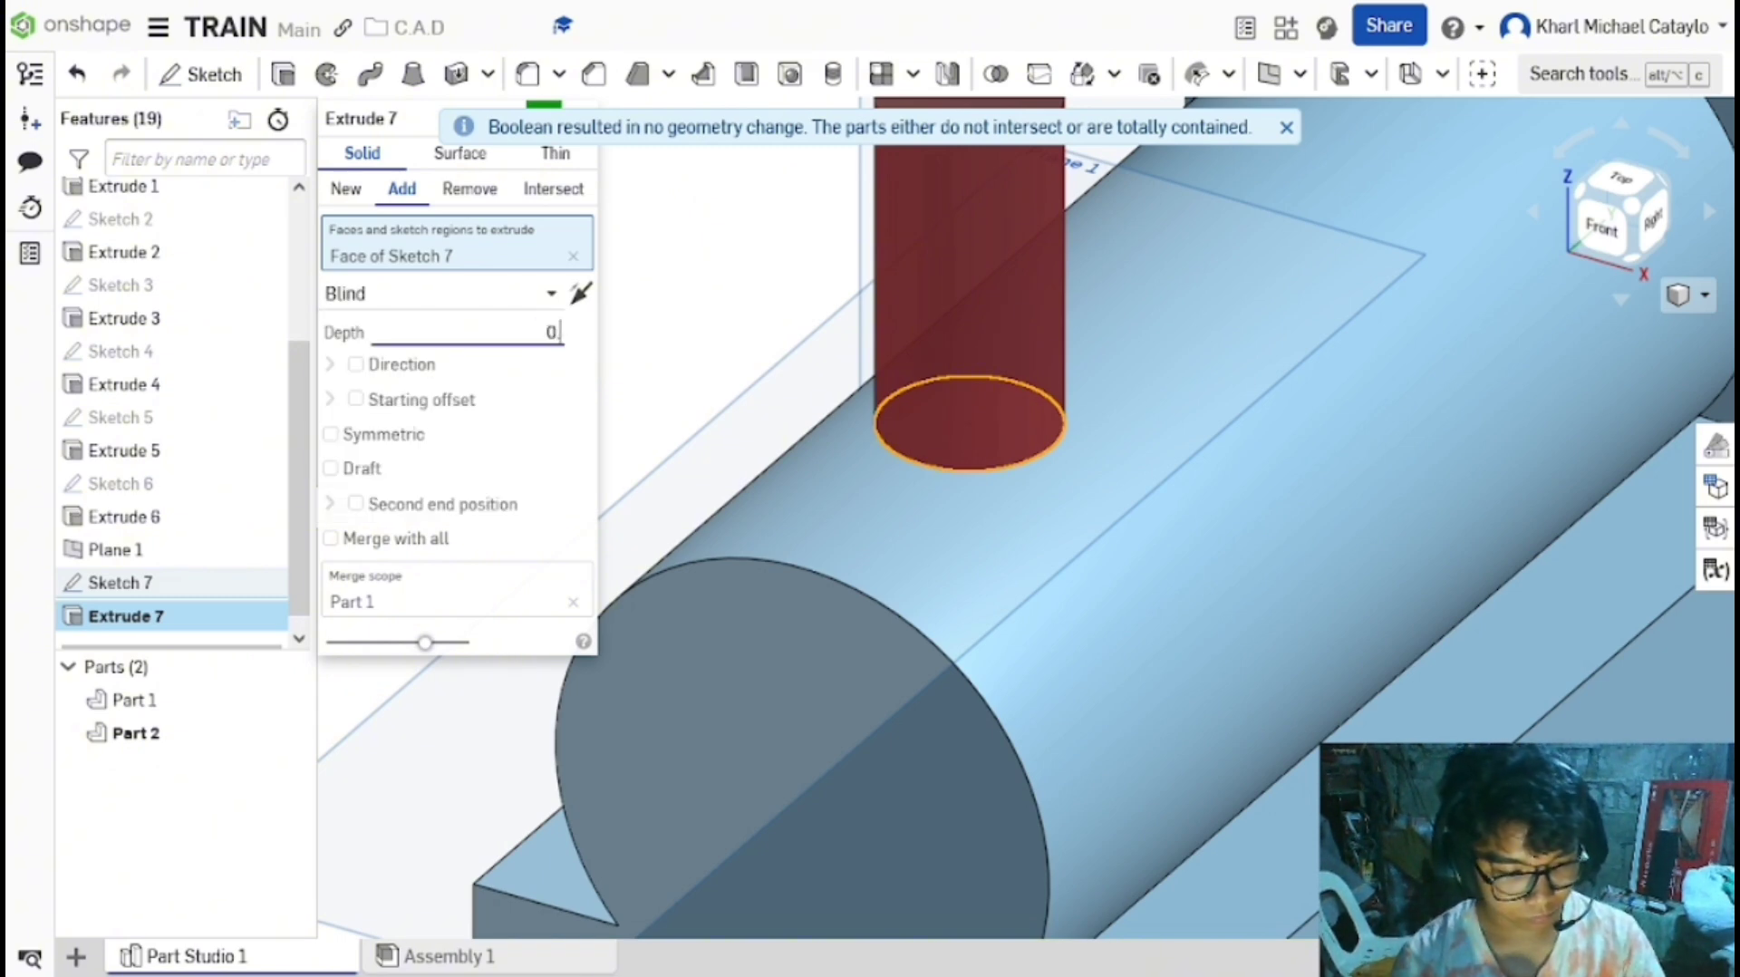
pyautogui.write('.25')
pyautogui.press('Return')
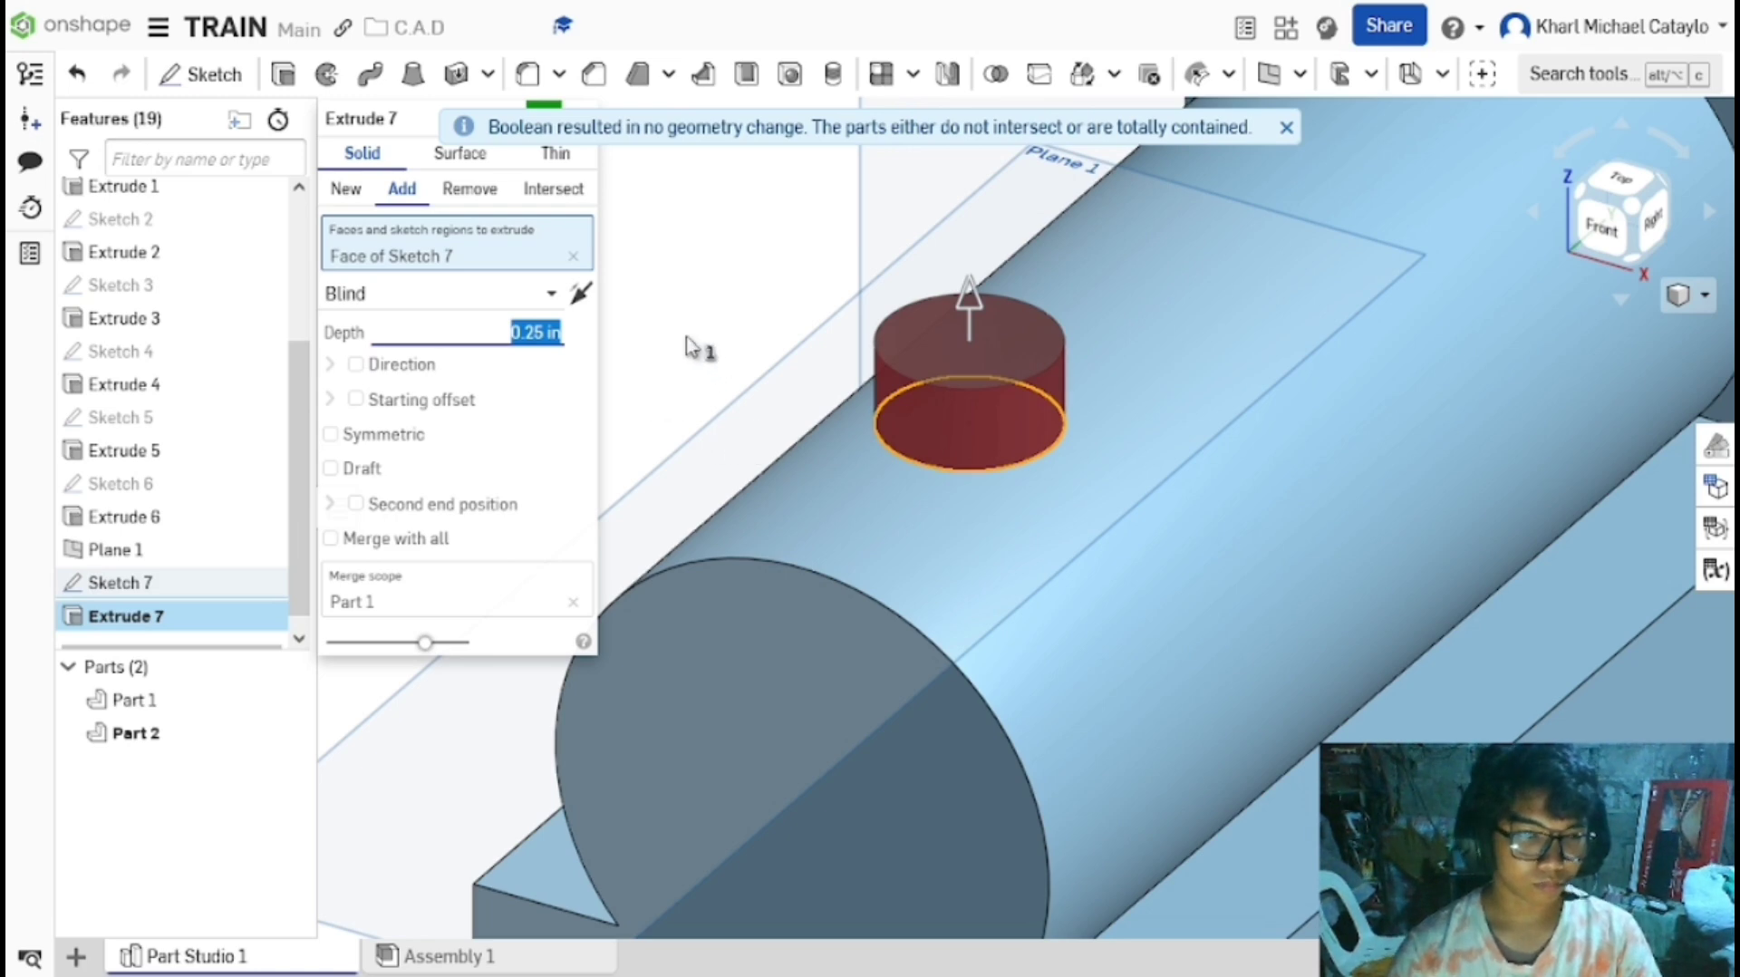
# Change the circle's extrusion to Remove so it cuts into the cylinder, and accept the feature.
pyautogui.click(470, 188)
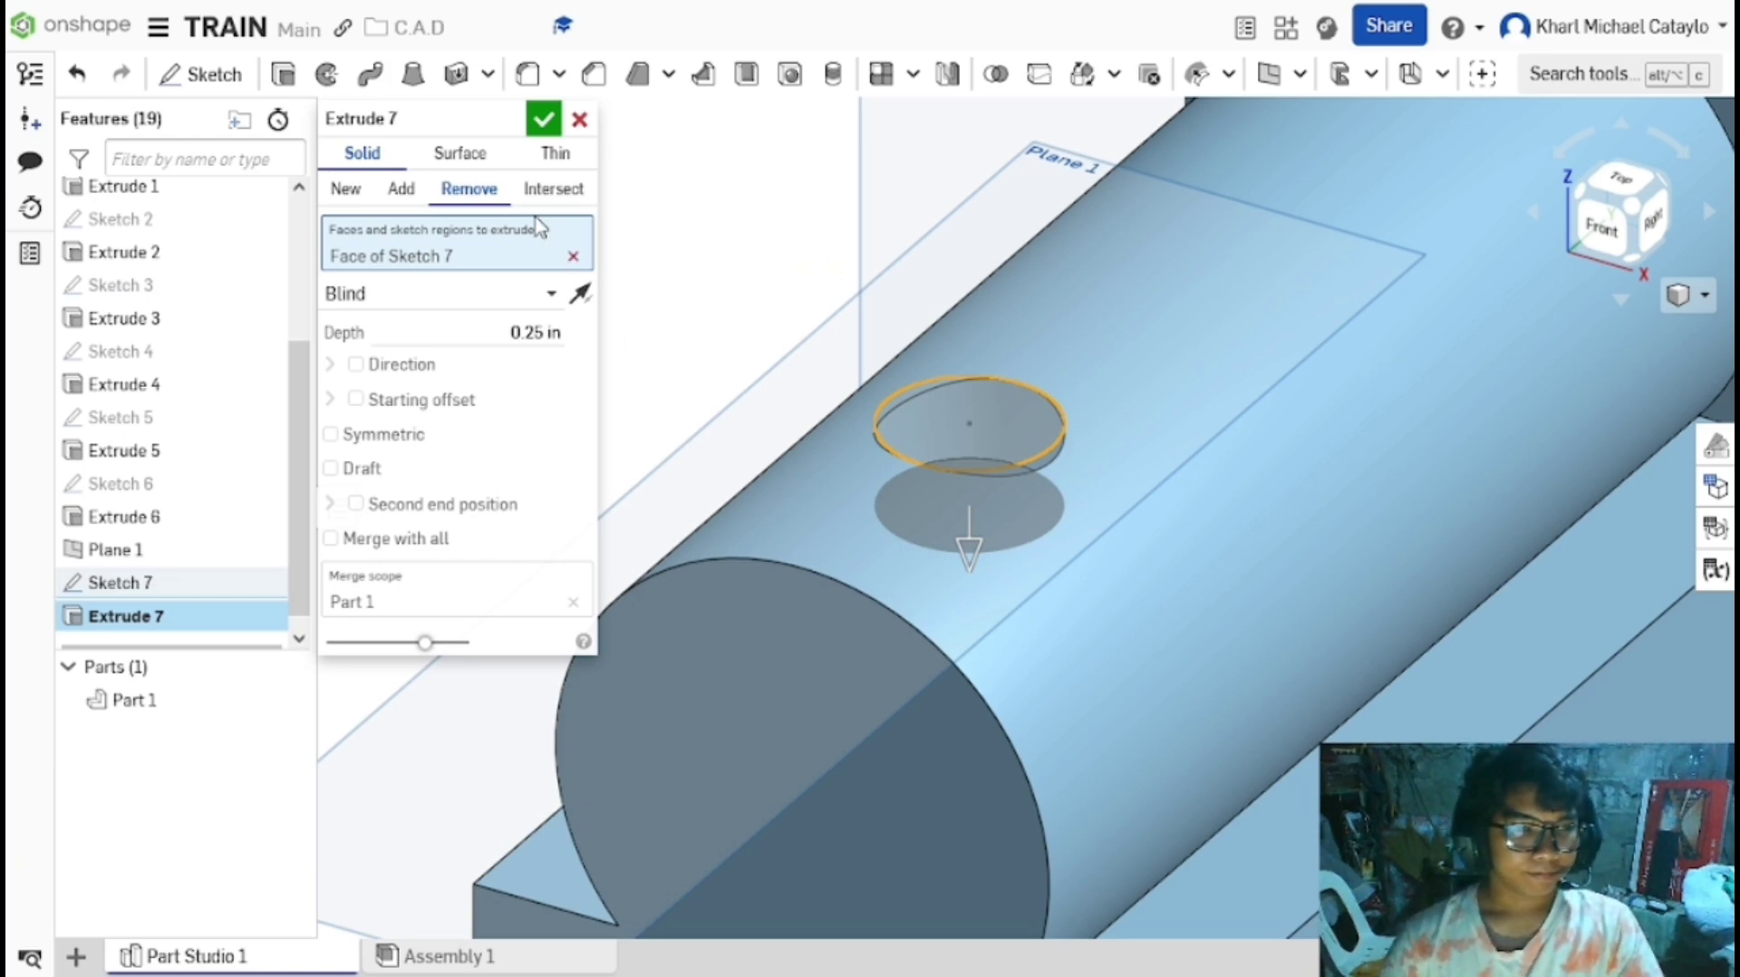
pyautogui.click(544, 119)
pyautogui.scroll(-3, 704, 303)
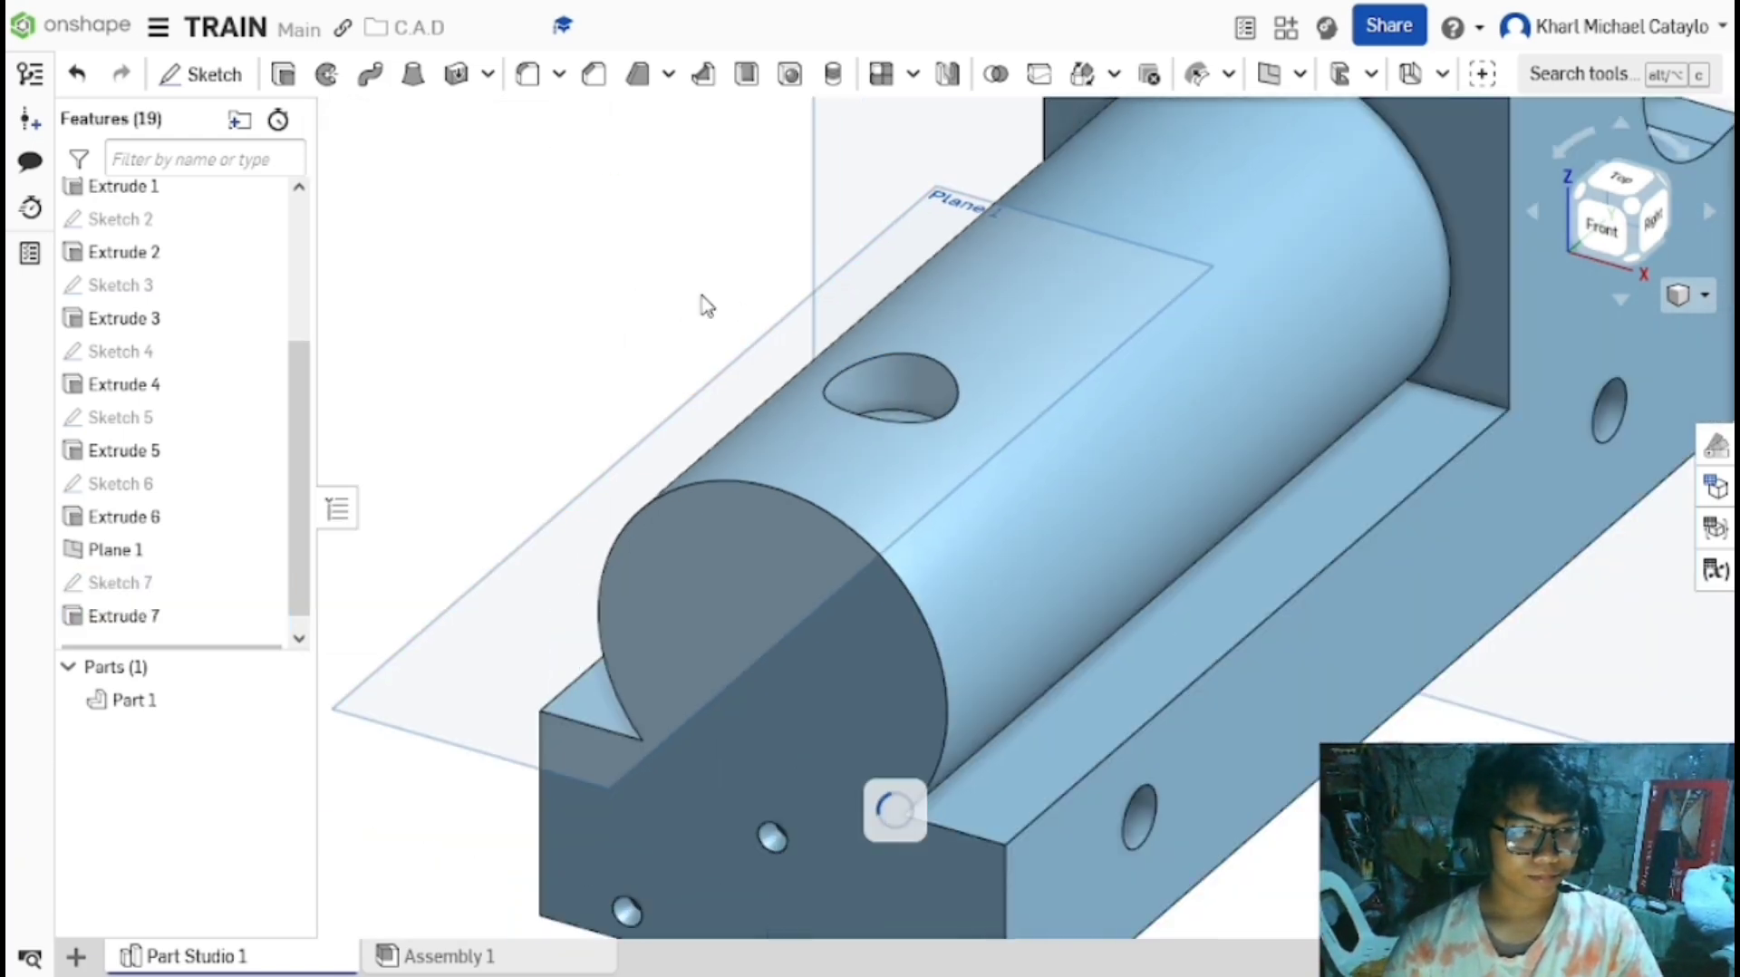
pyautogui.scroll(1, 704, 303)
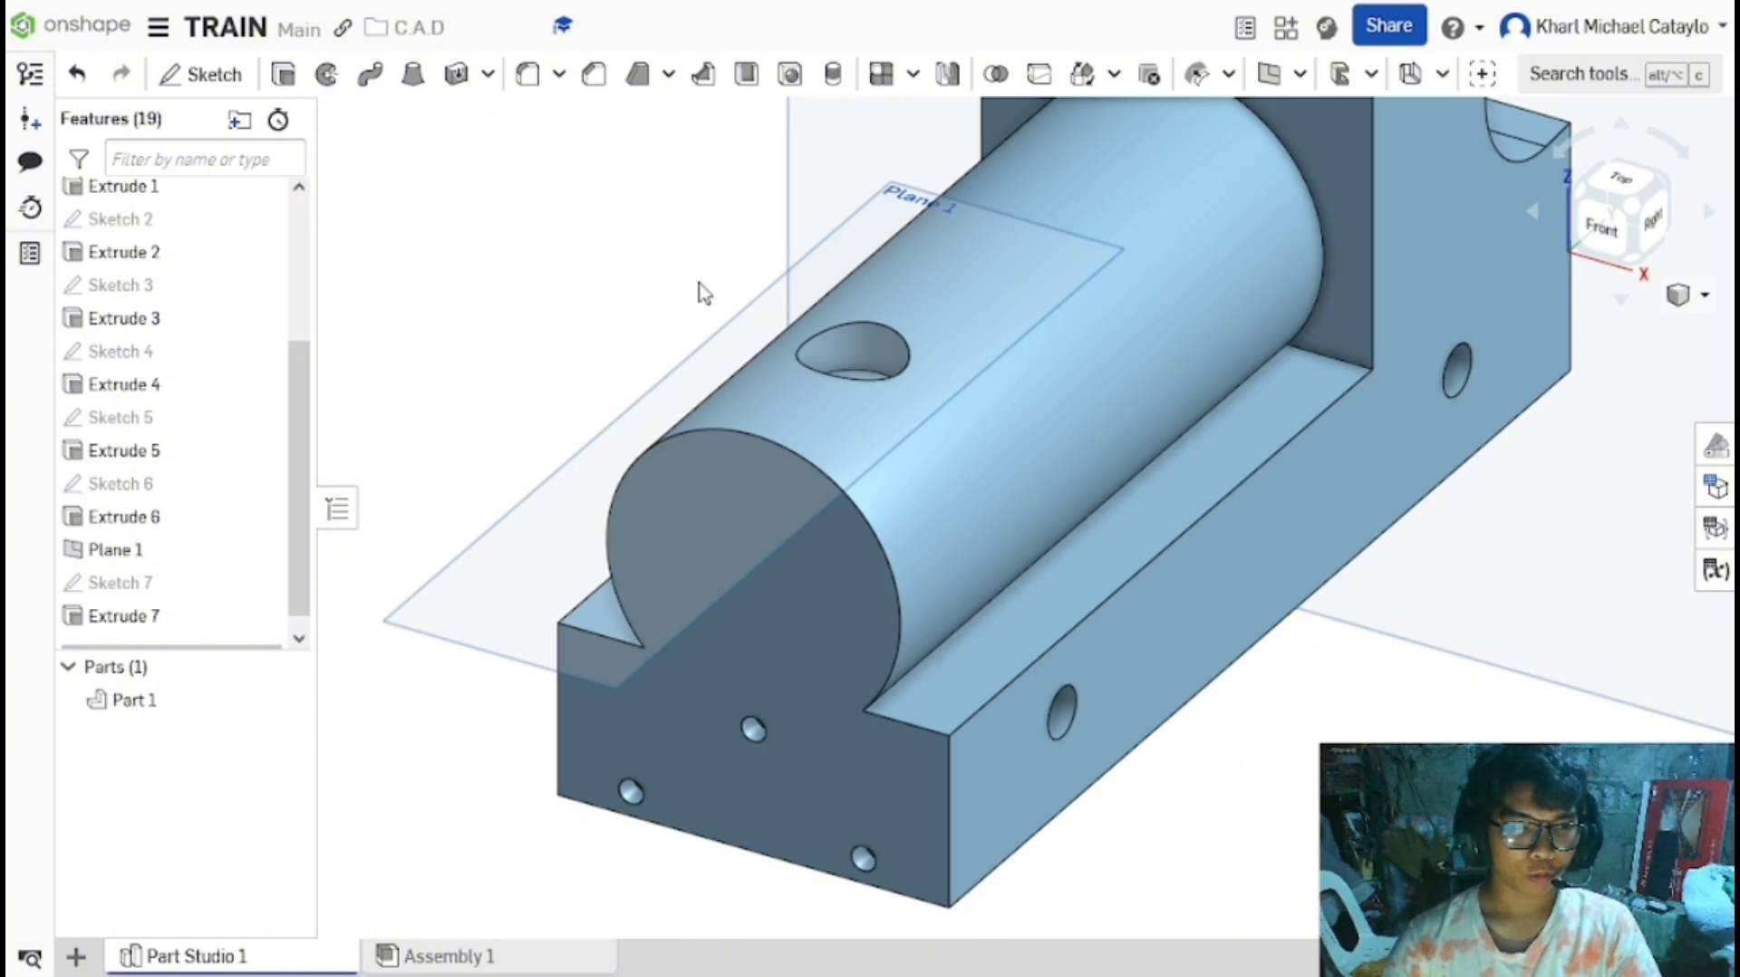
# Start an edge fillet on the train body and set its radius to 0.1 inch.
pyautogui.moveTo(703, 291); pyautogui.dragTo(1255, 148, button='right')
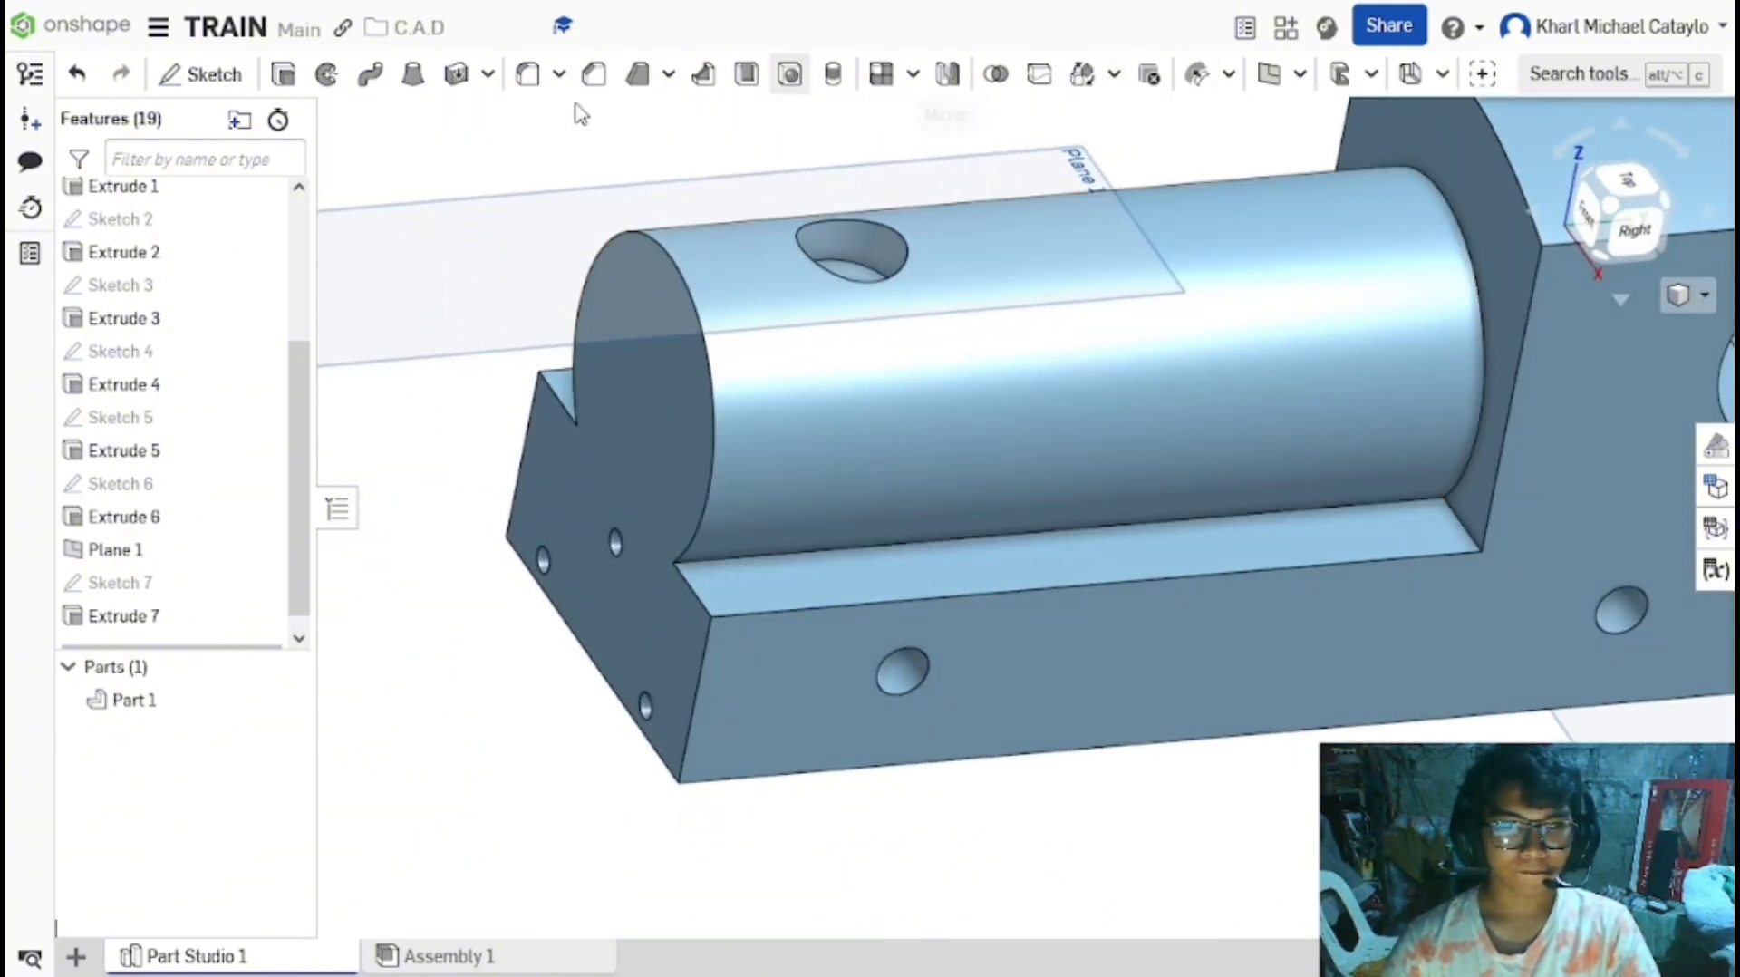
pyautogui.click(526, 80)
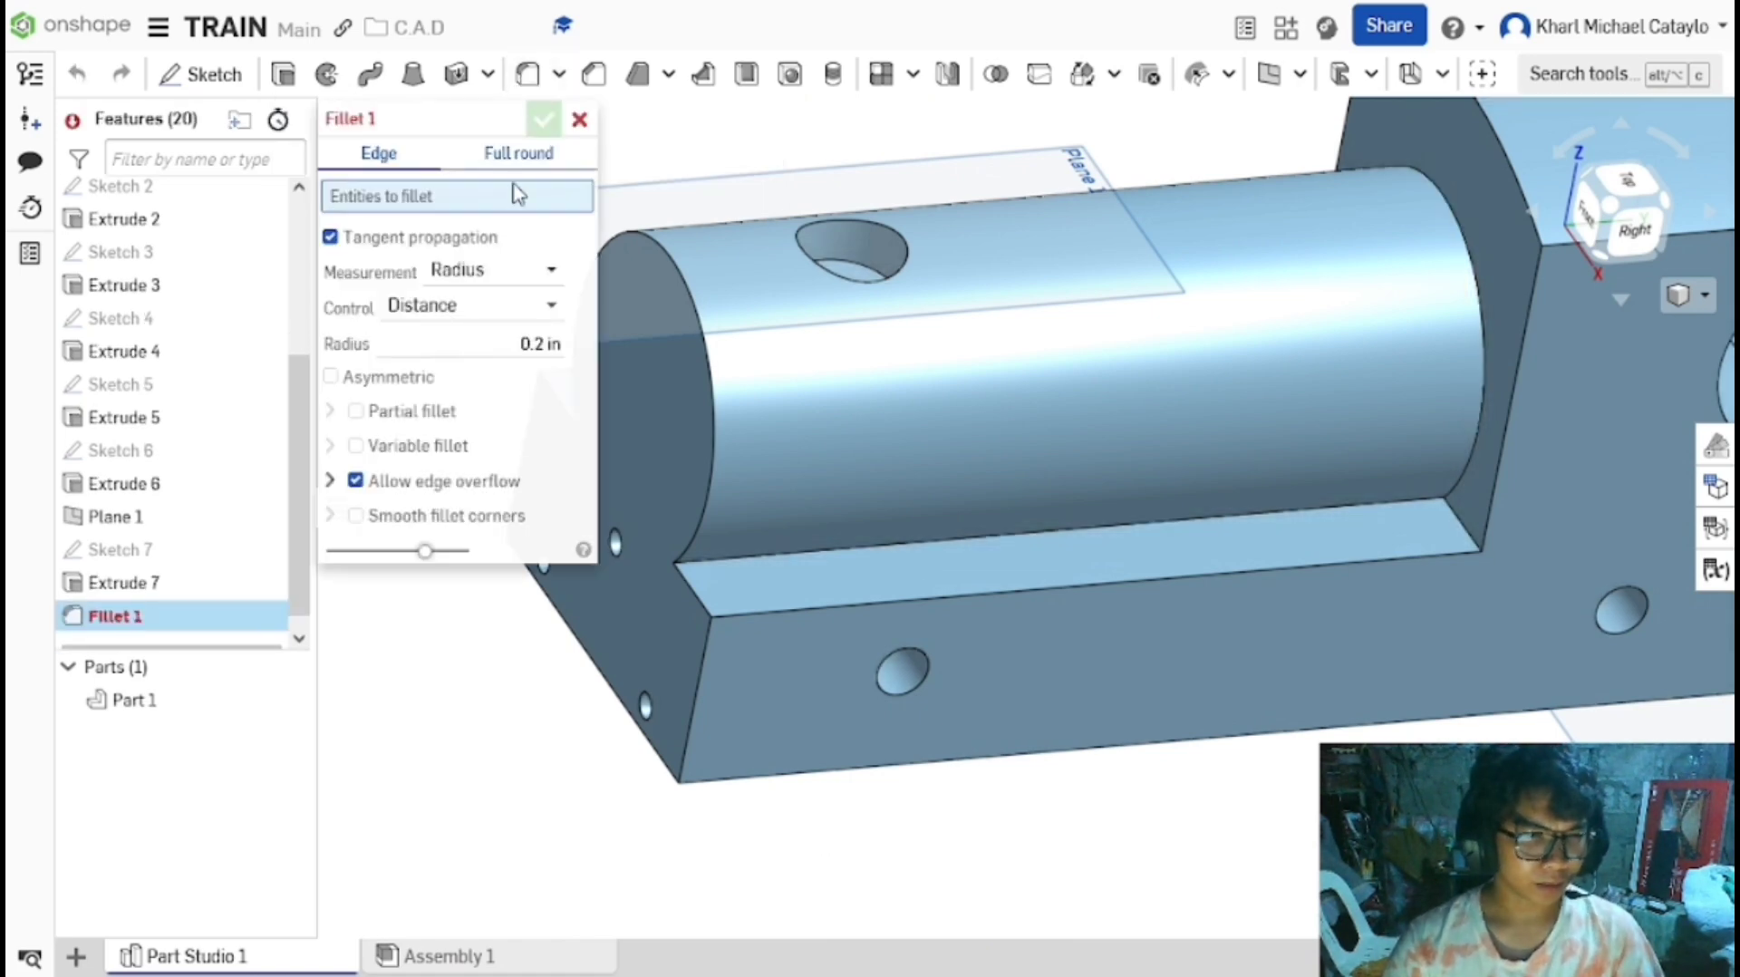
pyautogui.click(542, 344)
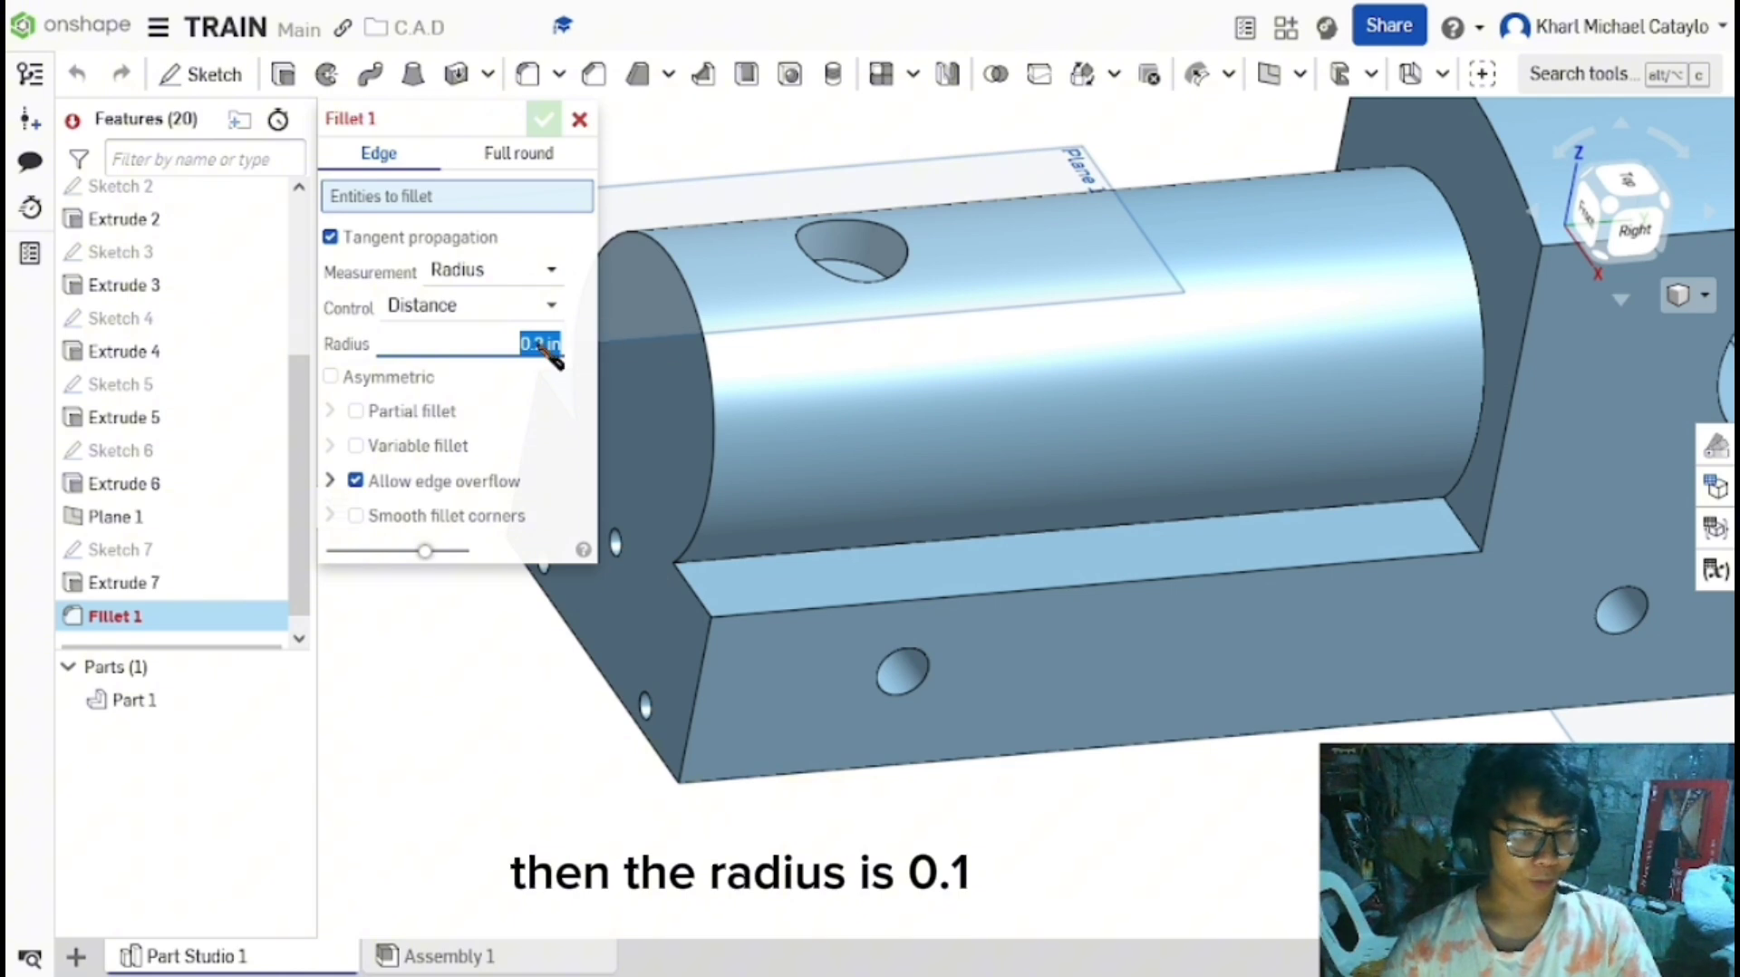
pyautogui.write('0.1')
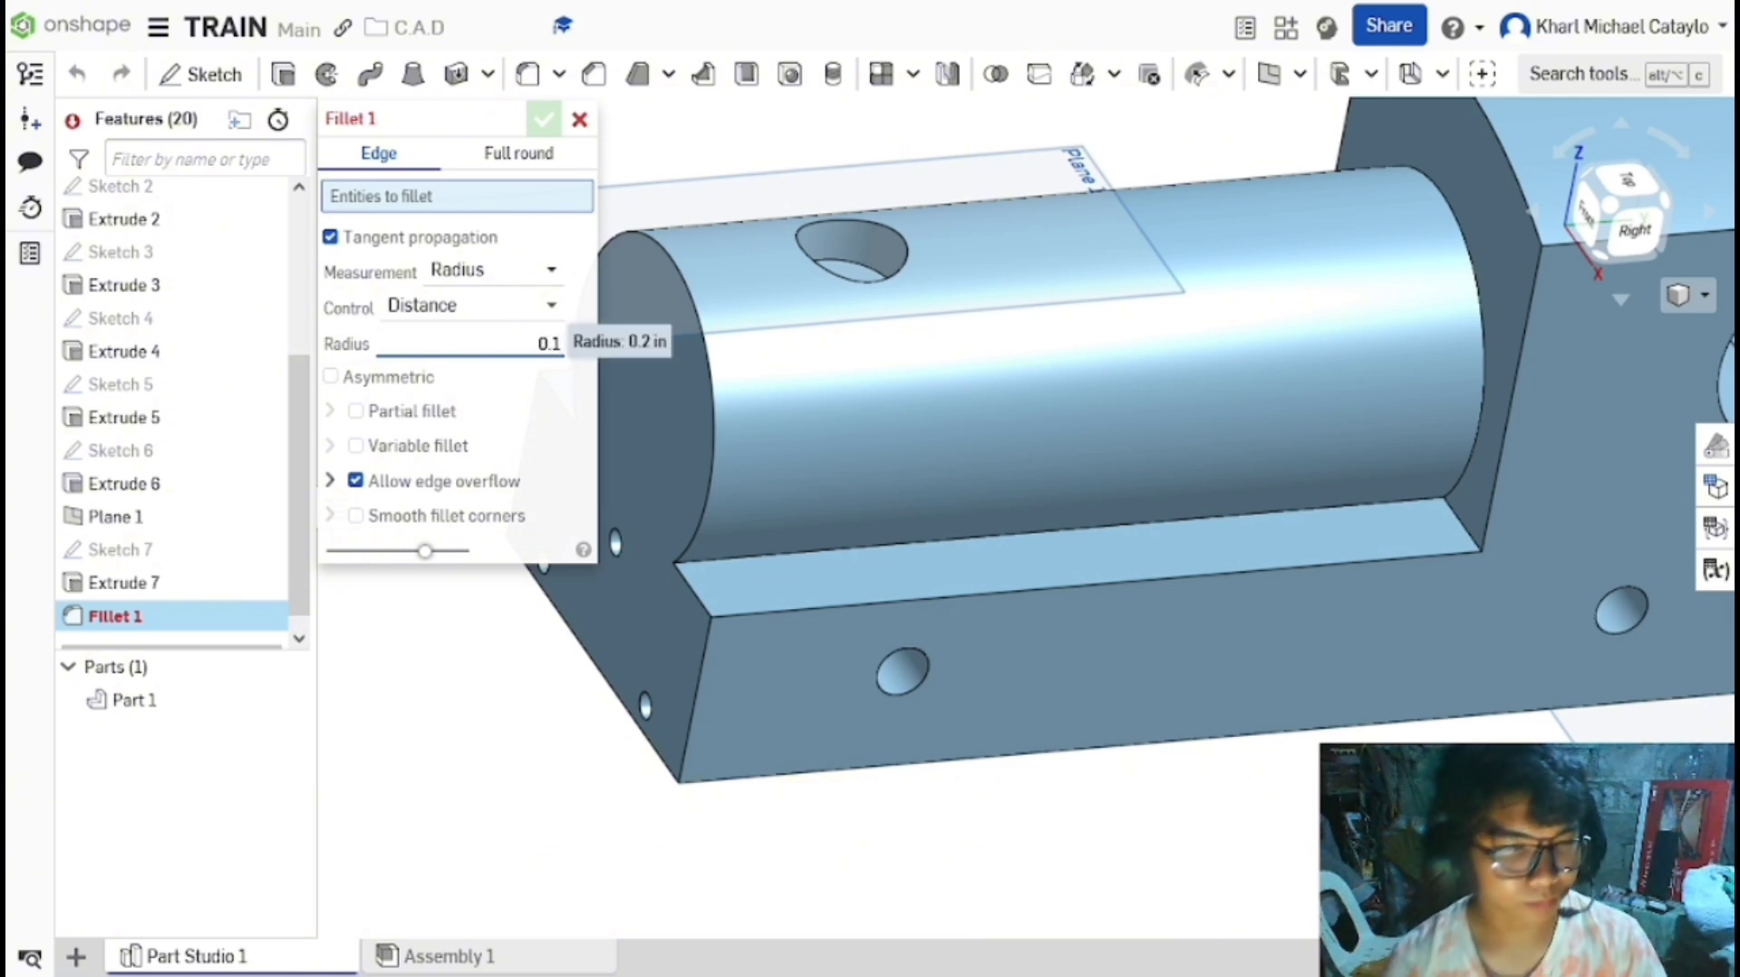
pyautogui.press('Return')
# Select the right side's upper base, cab front, roof and window edges plus the base's upper rear edge for the fillet.
pyautogui.moveTo(711, 676); pyautogui.dragTo(572, 729, button='right')
pyautogui.scroll(-3, 571, 729)
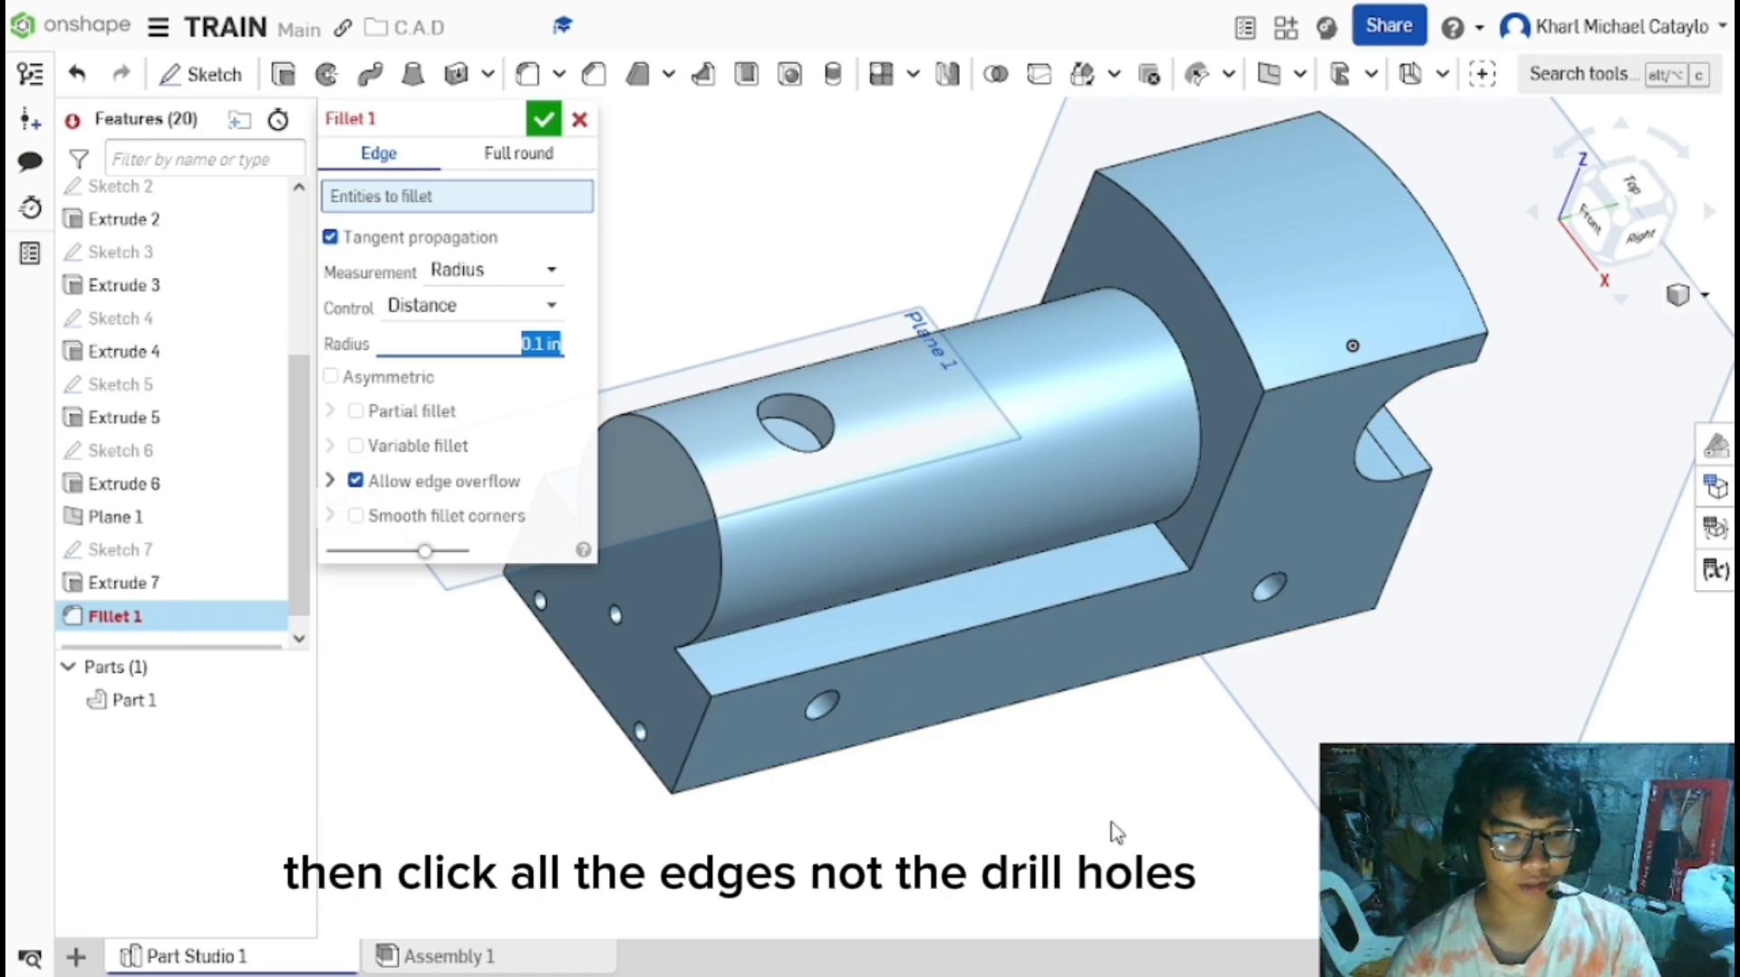
pyautogui.click(1106, 591)
pyautogui.click(1216, 523)
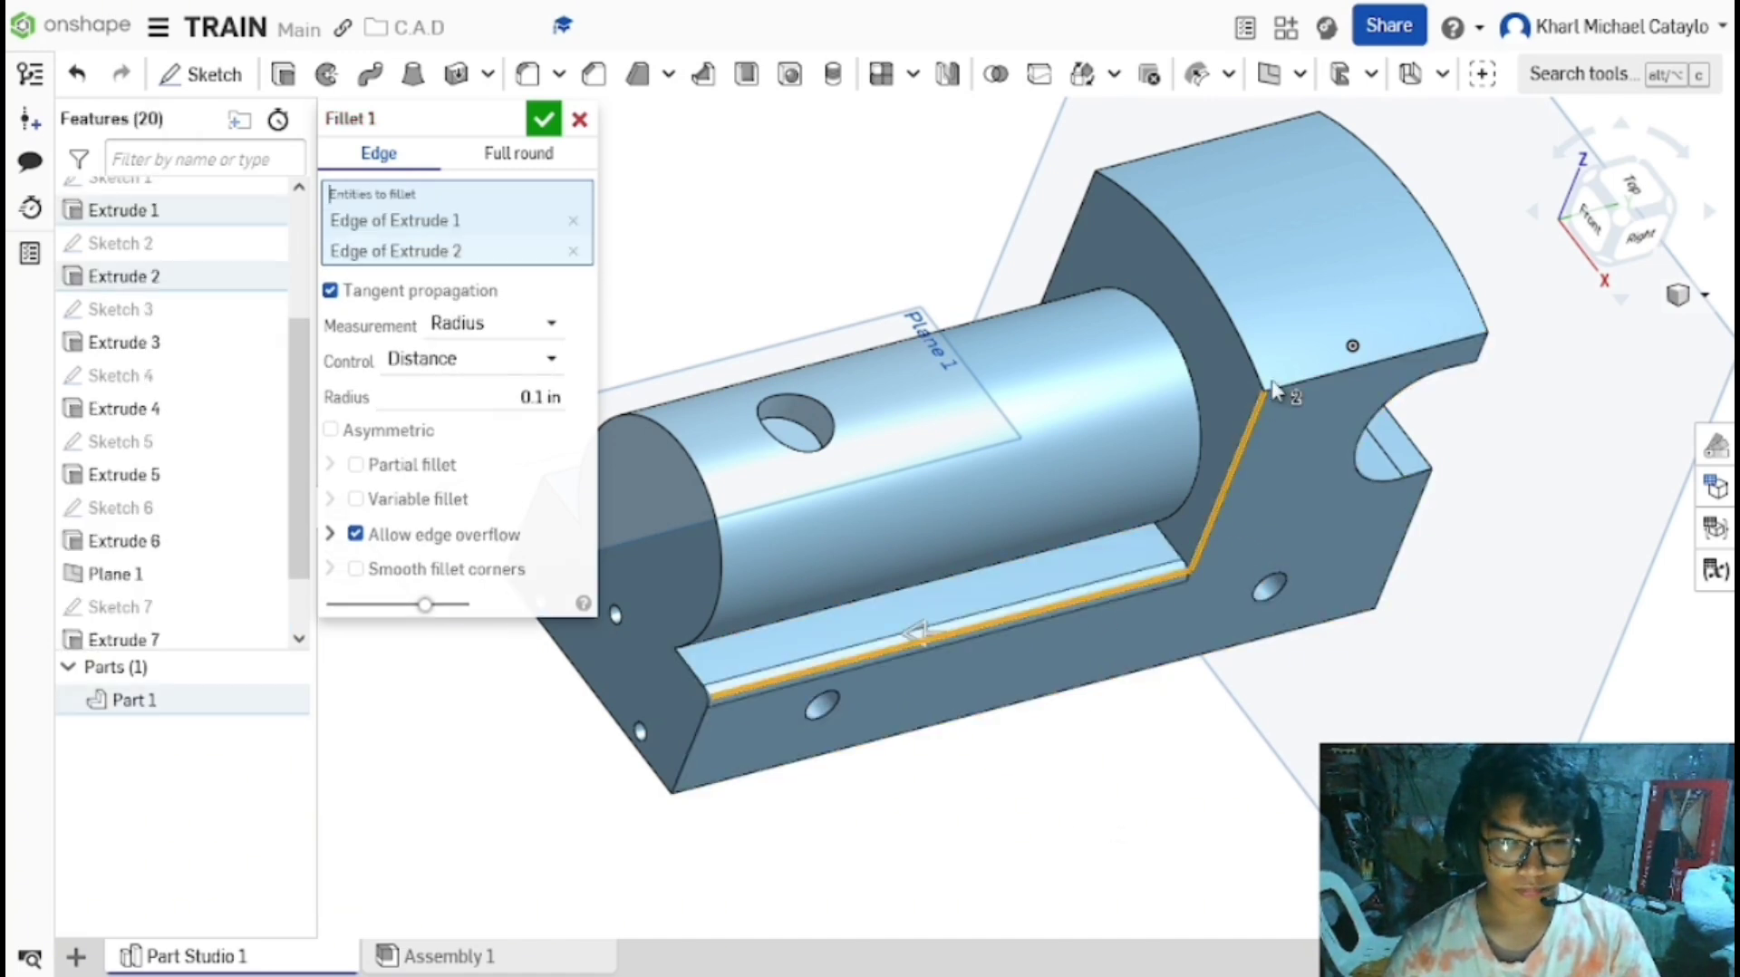
pyautogui.click(1351, 367)
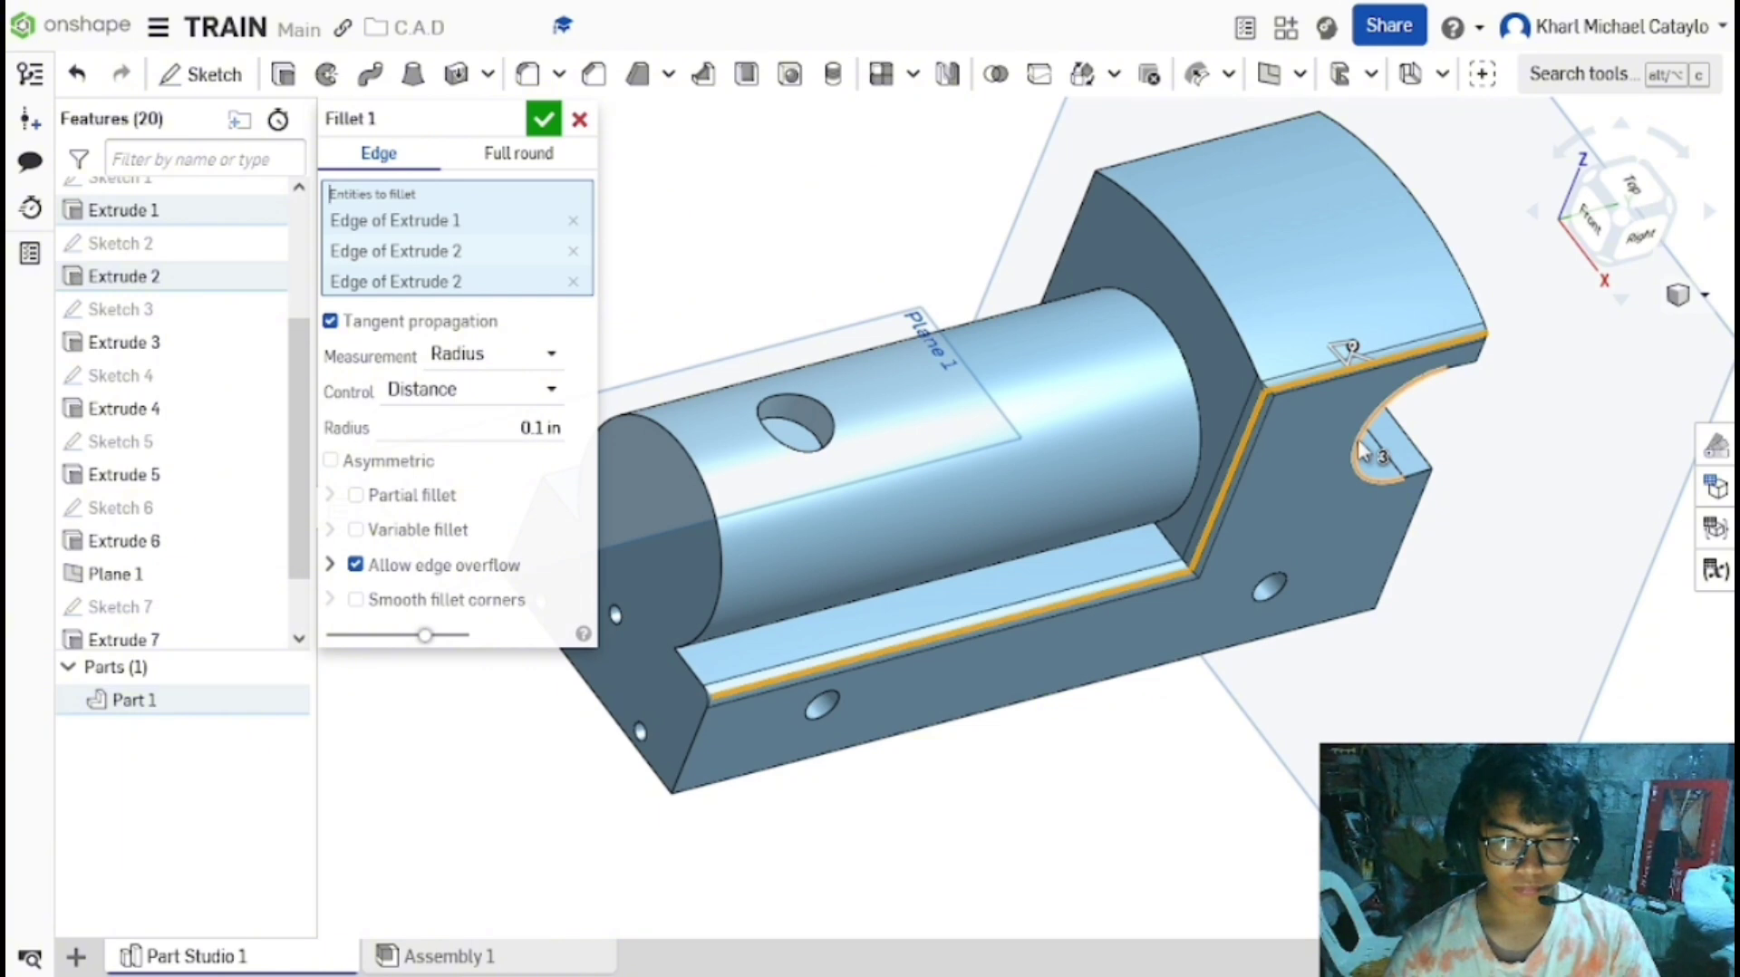
pyautogui.click(1360, 448)
pyautogui.click(1430, 475)
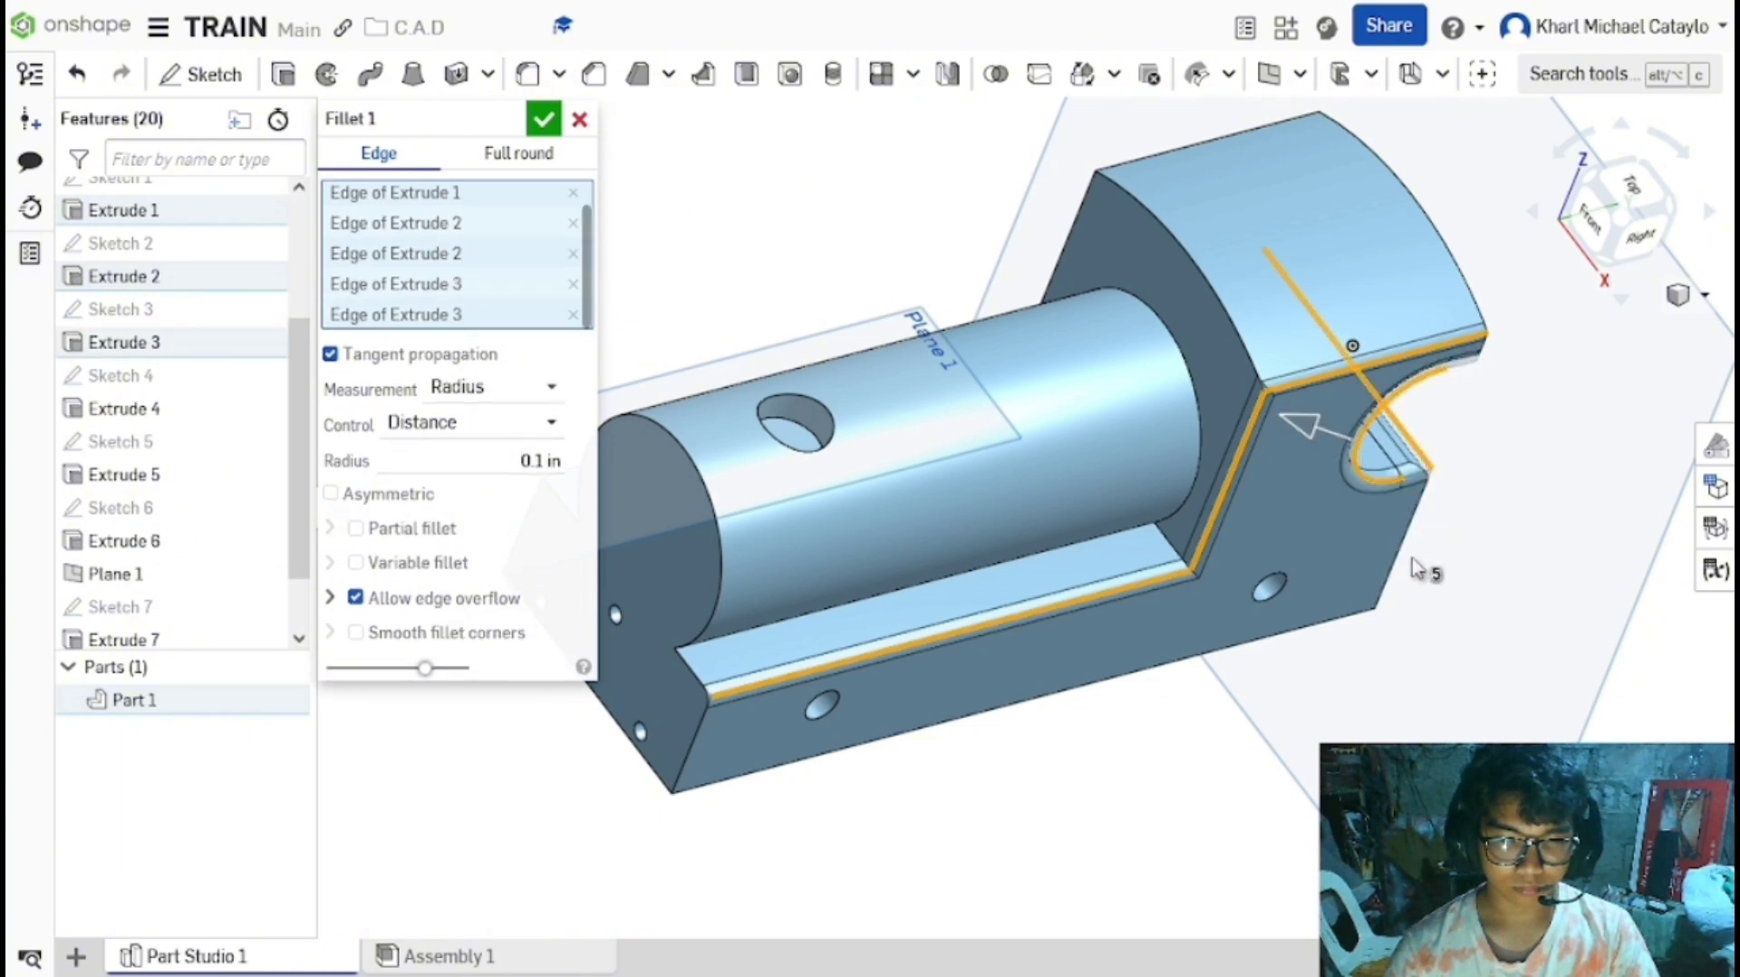
# Add the right side's rear, bottom and front edges and the cylinder's front edge to the fillet.
pyautogui.click(1367, 618)
pyautogui.click(1365, 617)
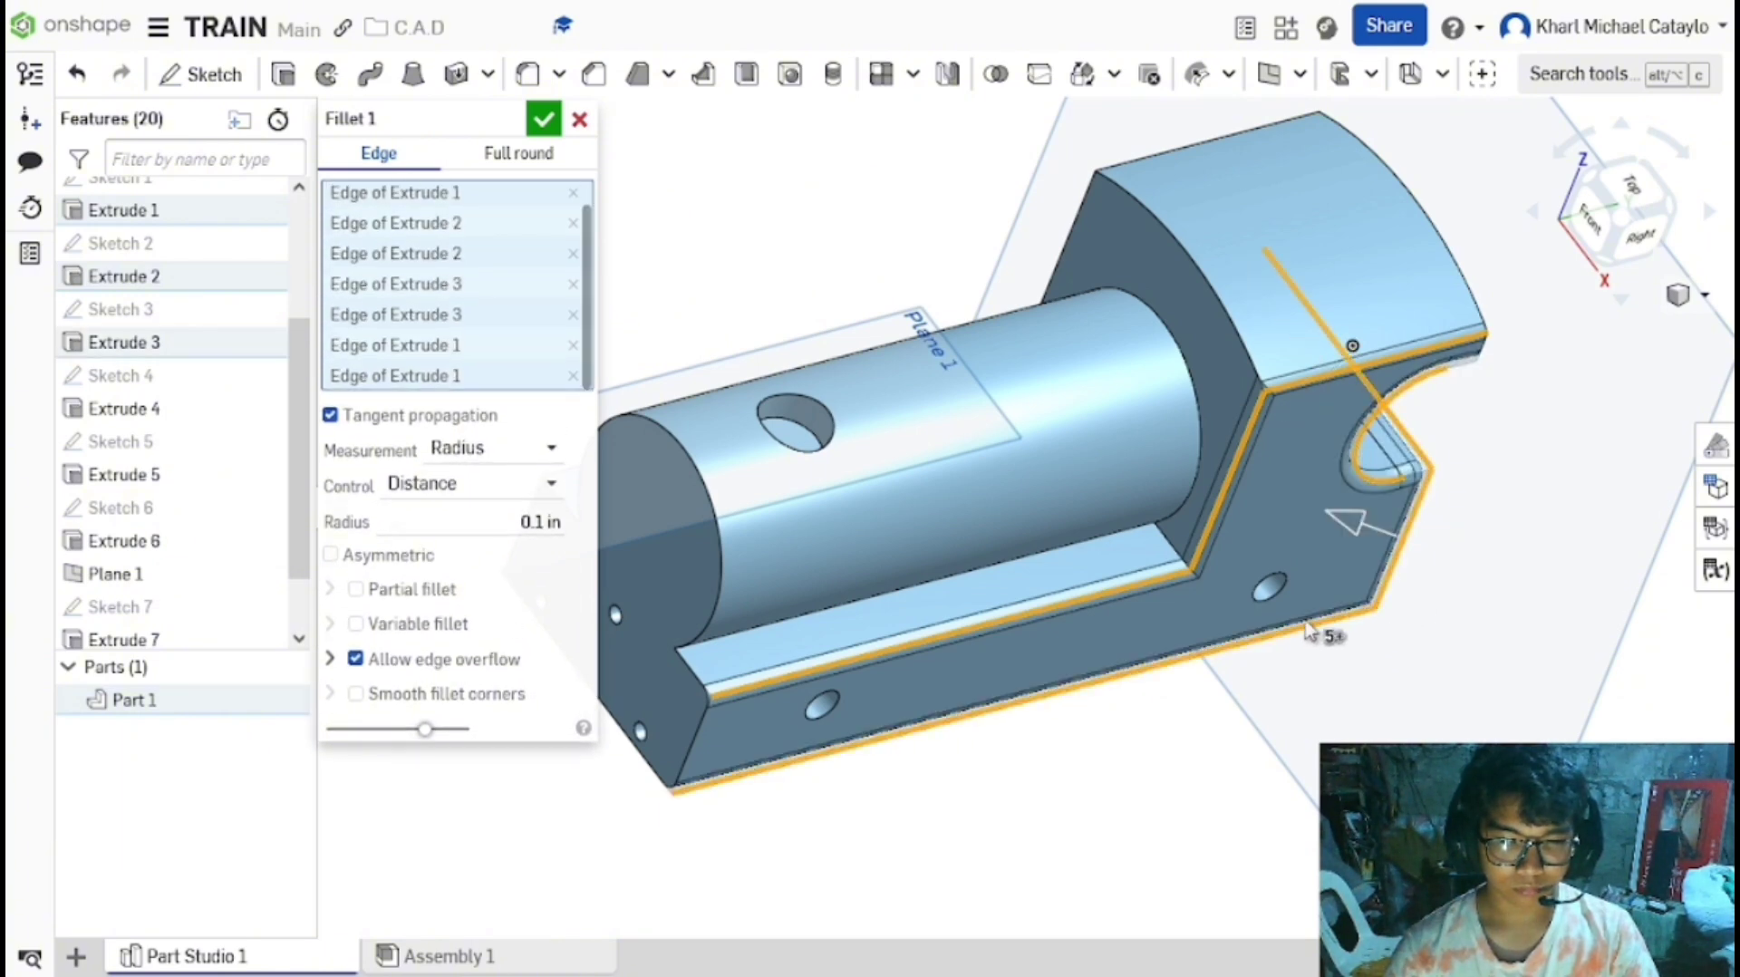
pyautogui.click(688, 760)
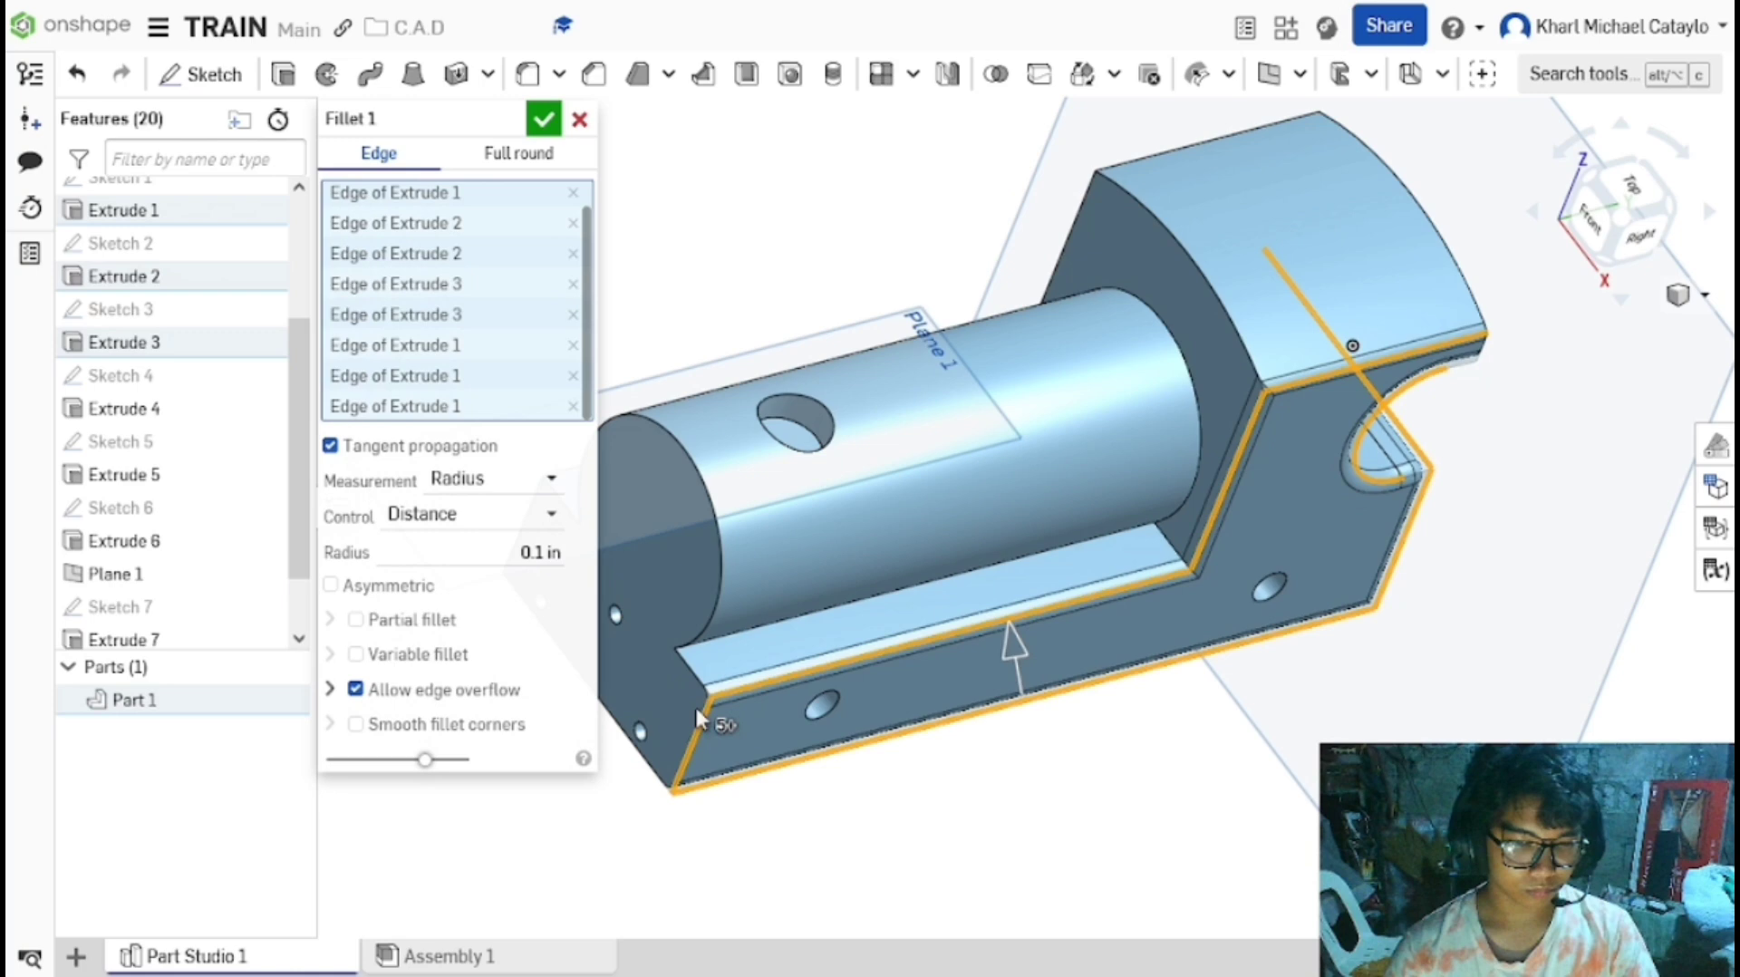
pyautogui.click(720, 582)
# Add the left side's front, upper base, cab front and roof edges and the cab's front arched edge to the fillet.
pyautogui.moveTo(632, 735); pyautogui.dragTo(725, 722, button='right')
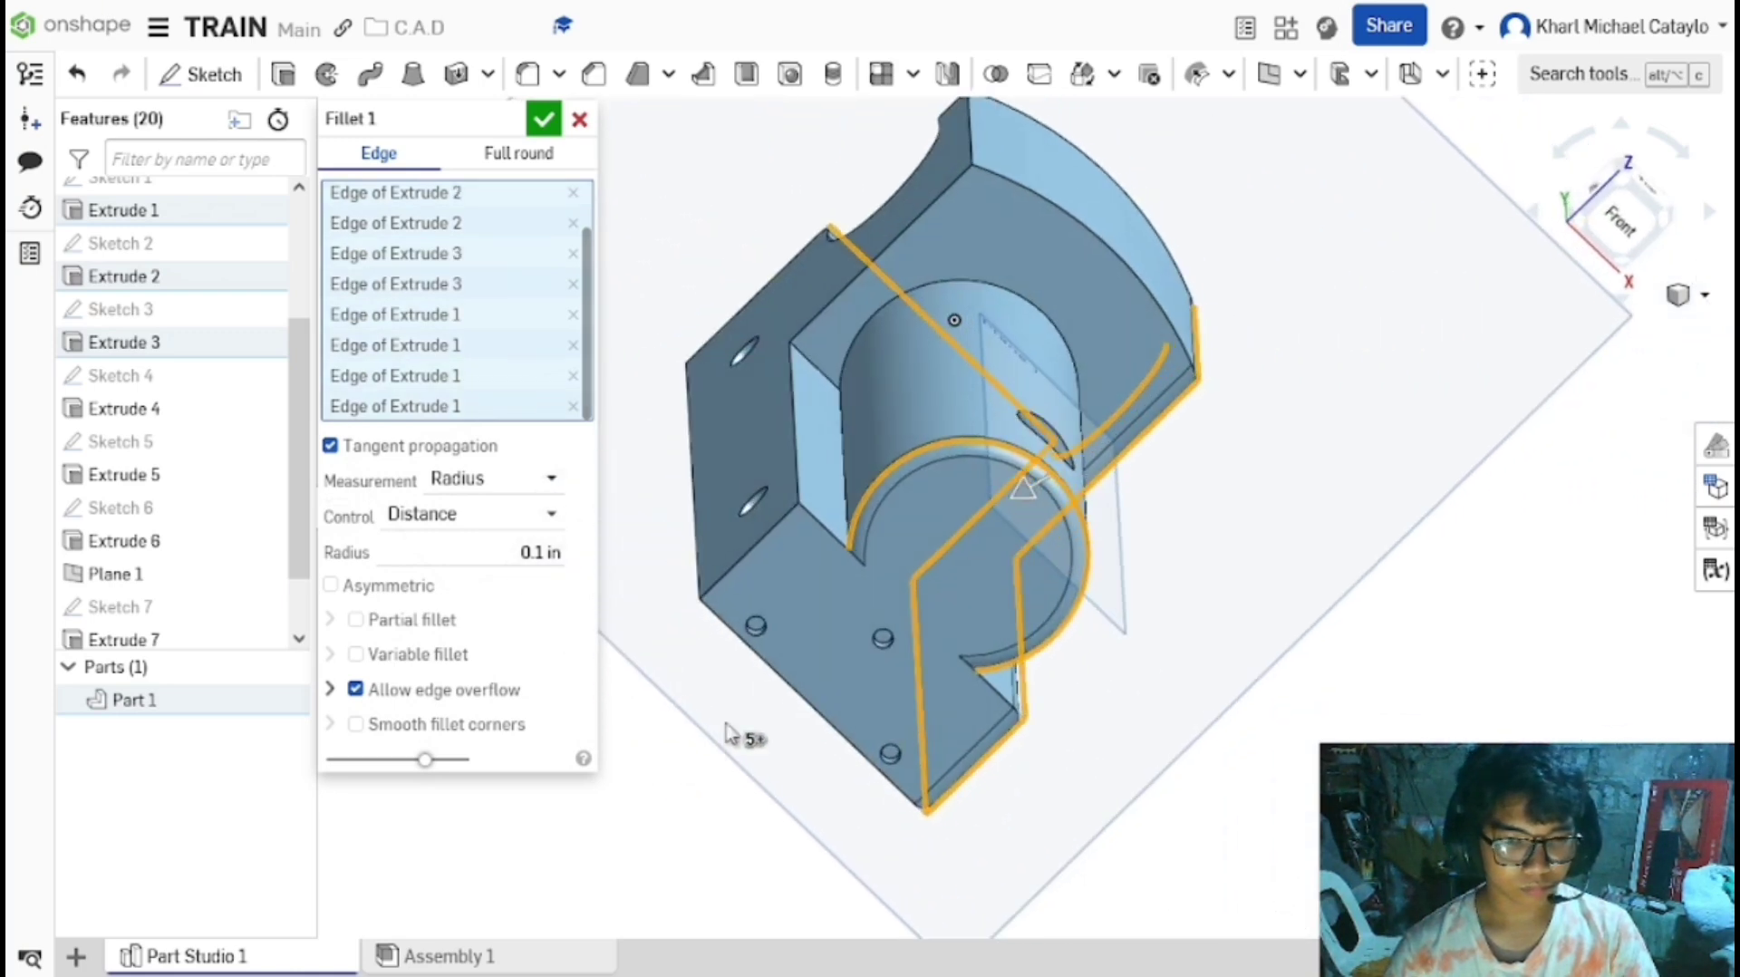
pyautogui.click(815, 524)
pyautogui.click(792, 517)
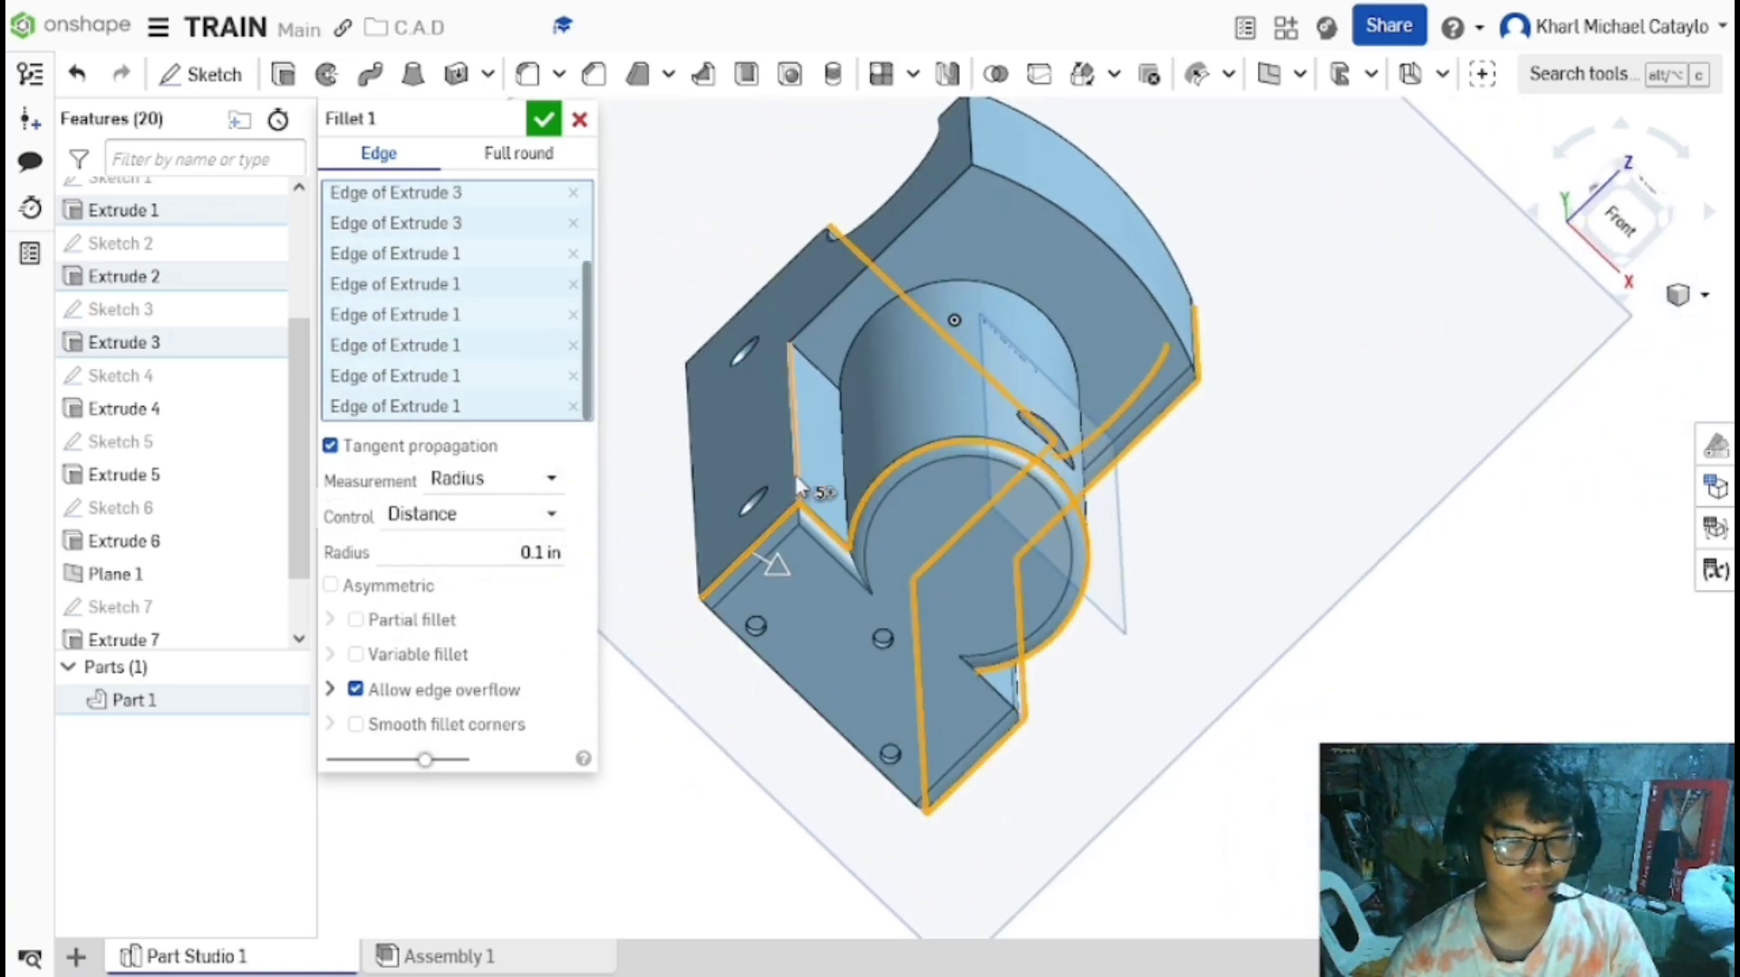
pyautogui.click(800, 469)
pyautogui.click(814, 323)
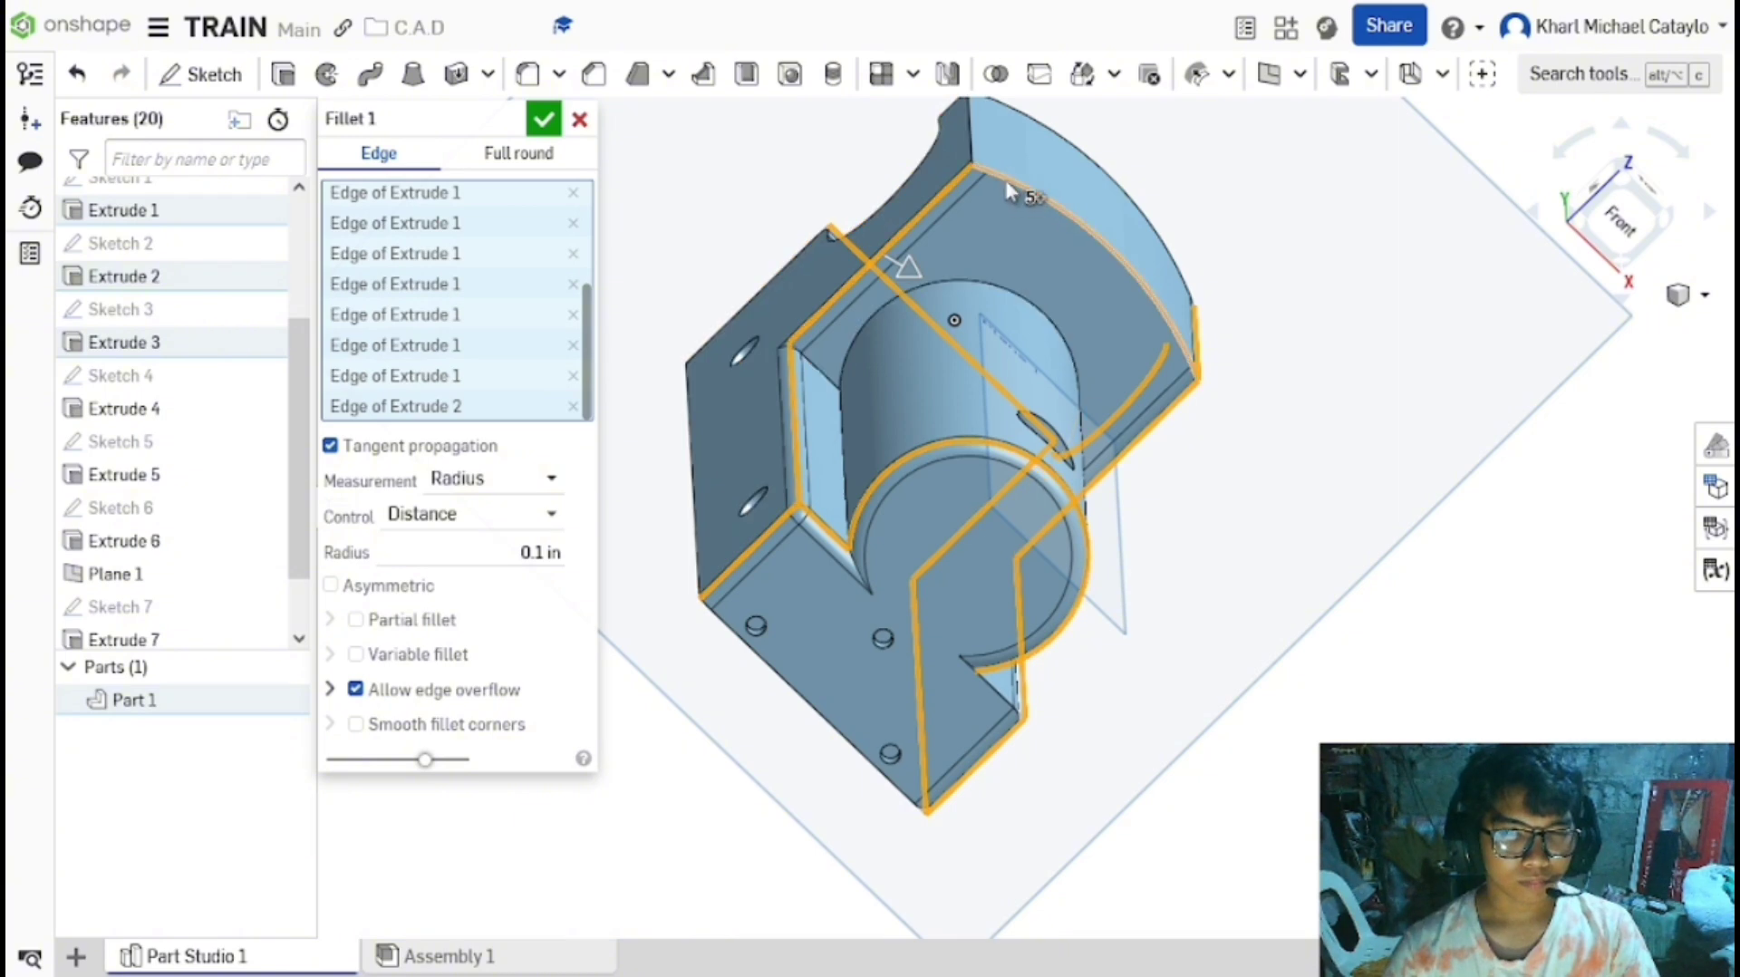
pyautogui.click(989, 159)
pyautogui.click(972, 150)
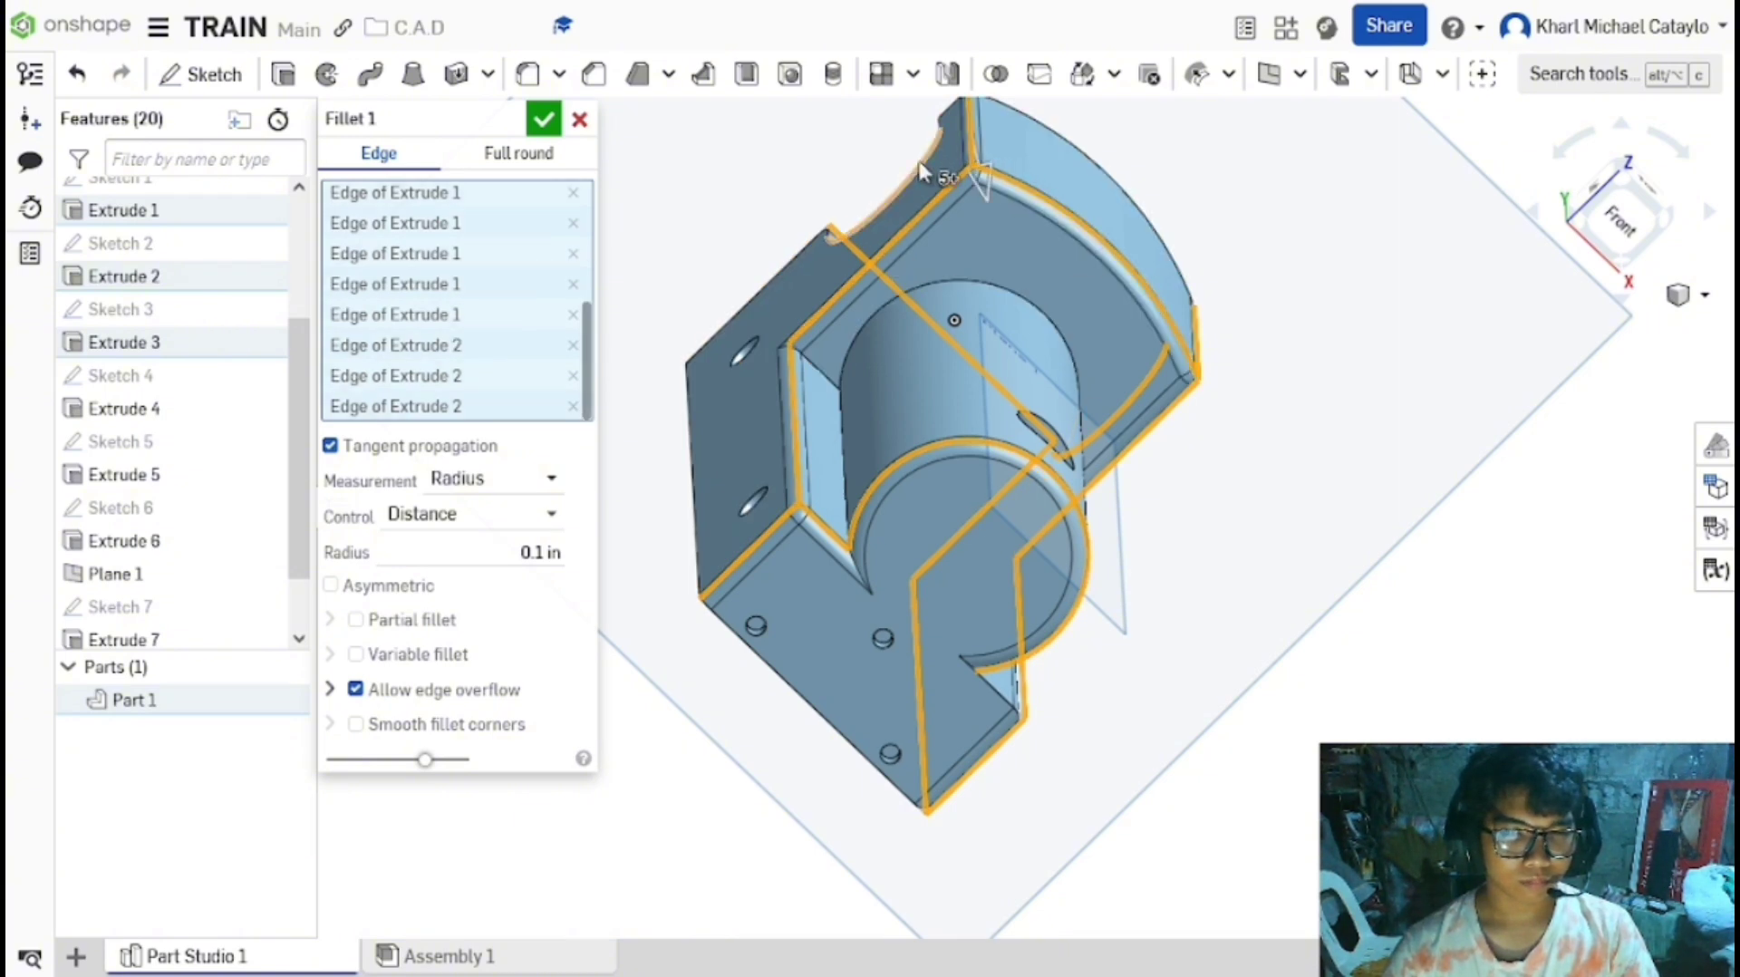
# Add the left side's window, rear and bottom edges and the base's front bottom edge to the fillet.
pyautogui.click(937, 134)
pyautogui.click(793, 262)
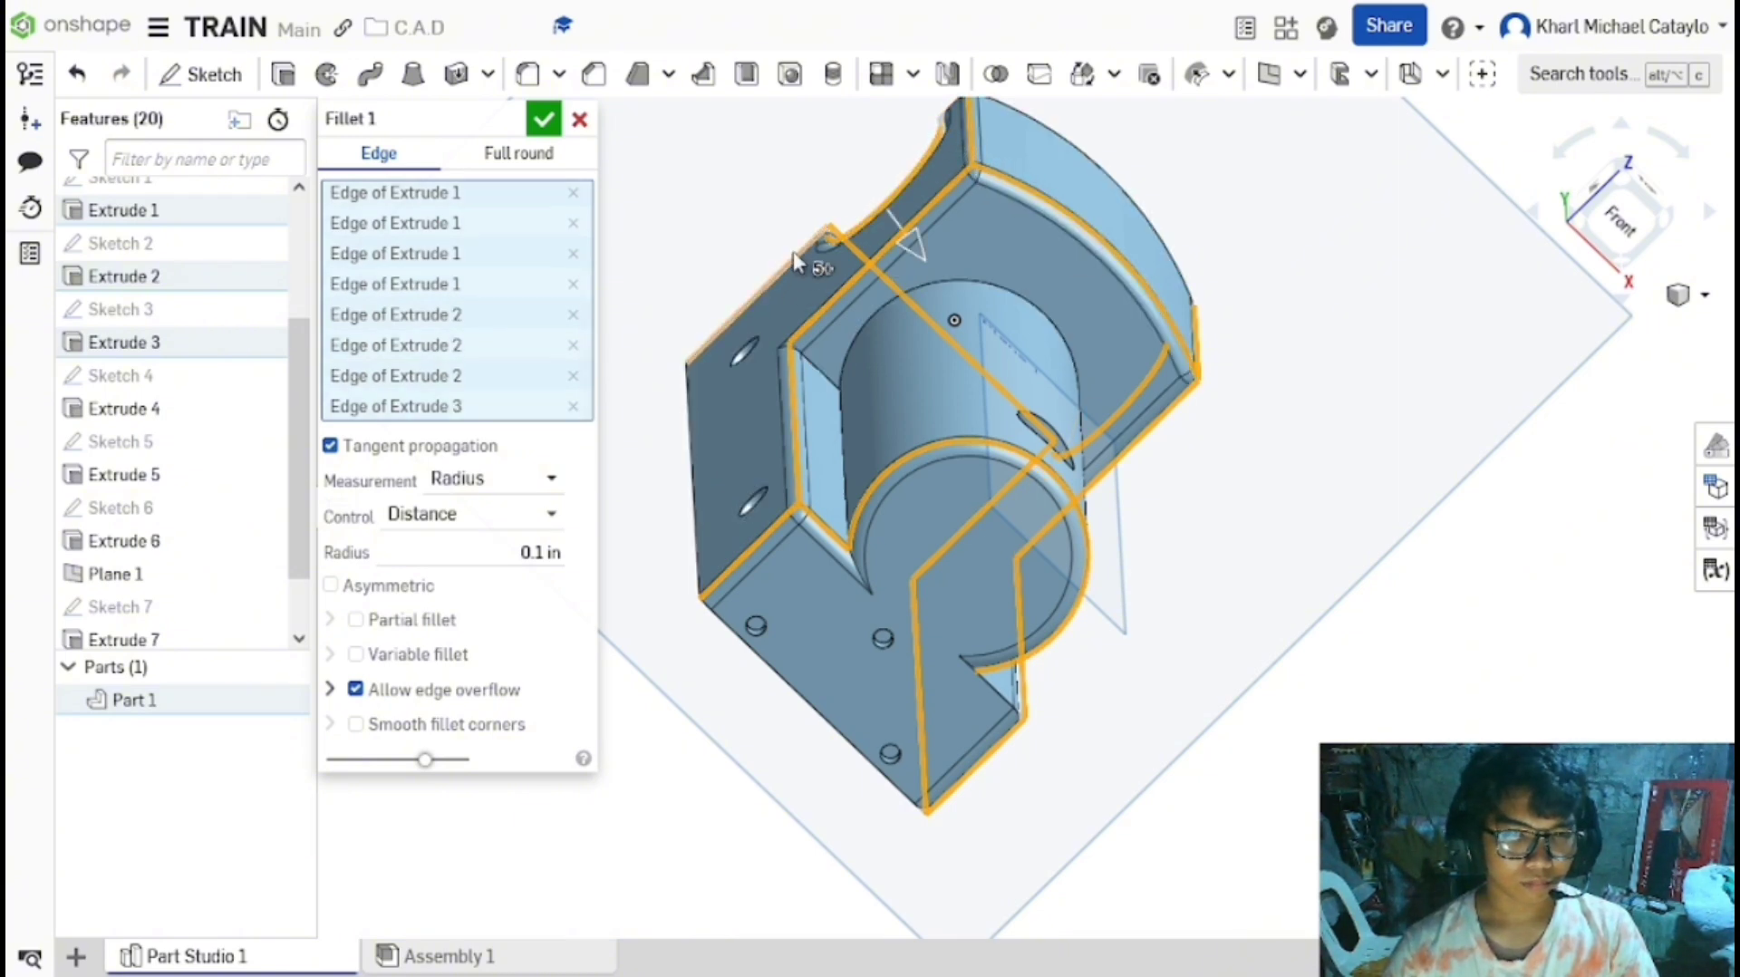
pyautogui.click(694, 390)
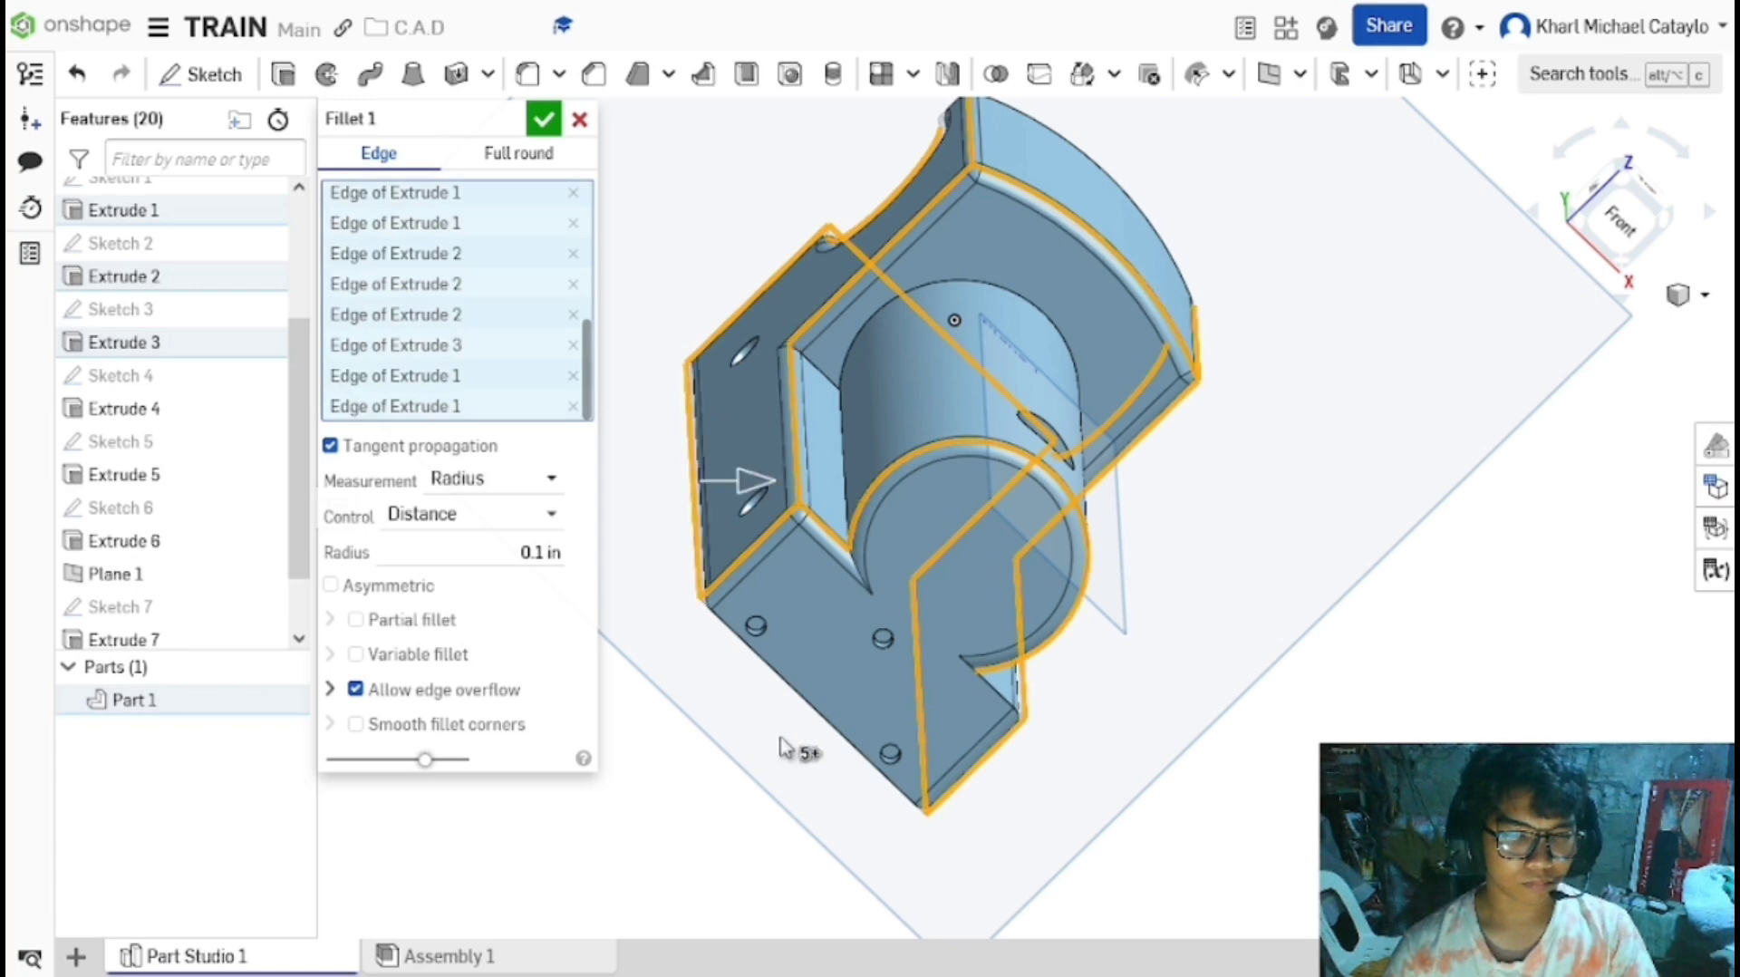
pyautogui.click(802, 707)
# Add the base's rear bottom edge and the lower rear edge of the cab roof above the window to the fillet.
pyautogui.moveTo(775, 777); pyautogui.dragTo(866, 559, button='right')
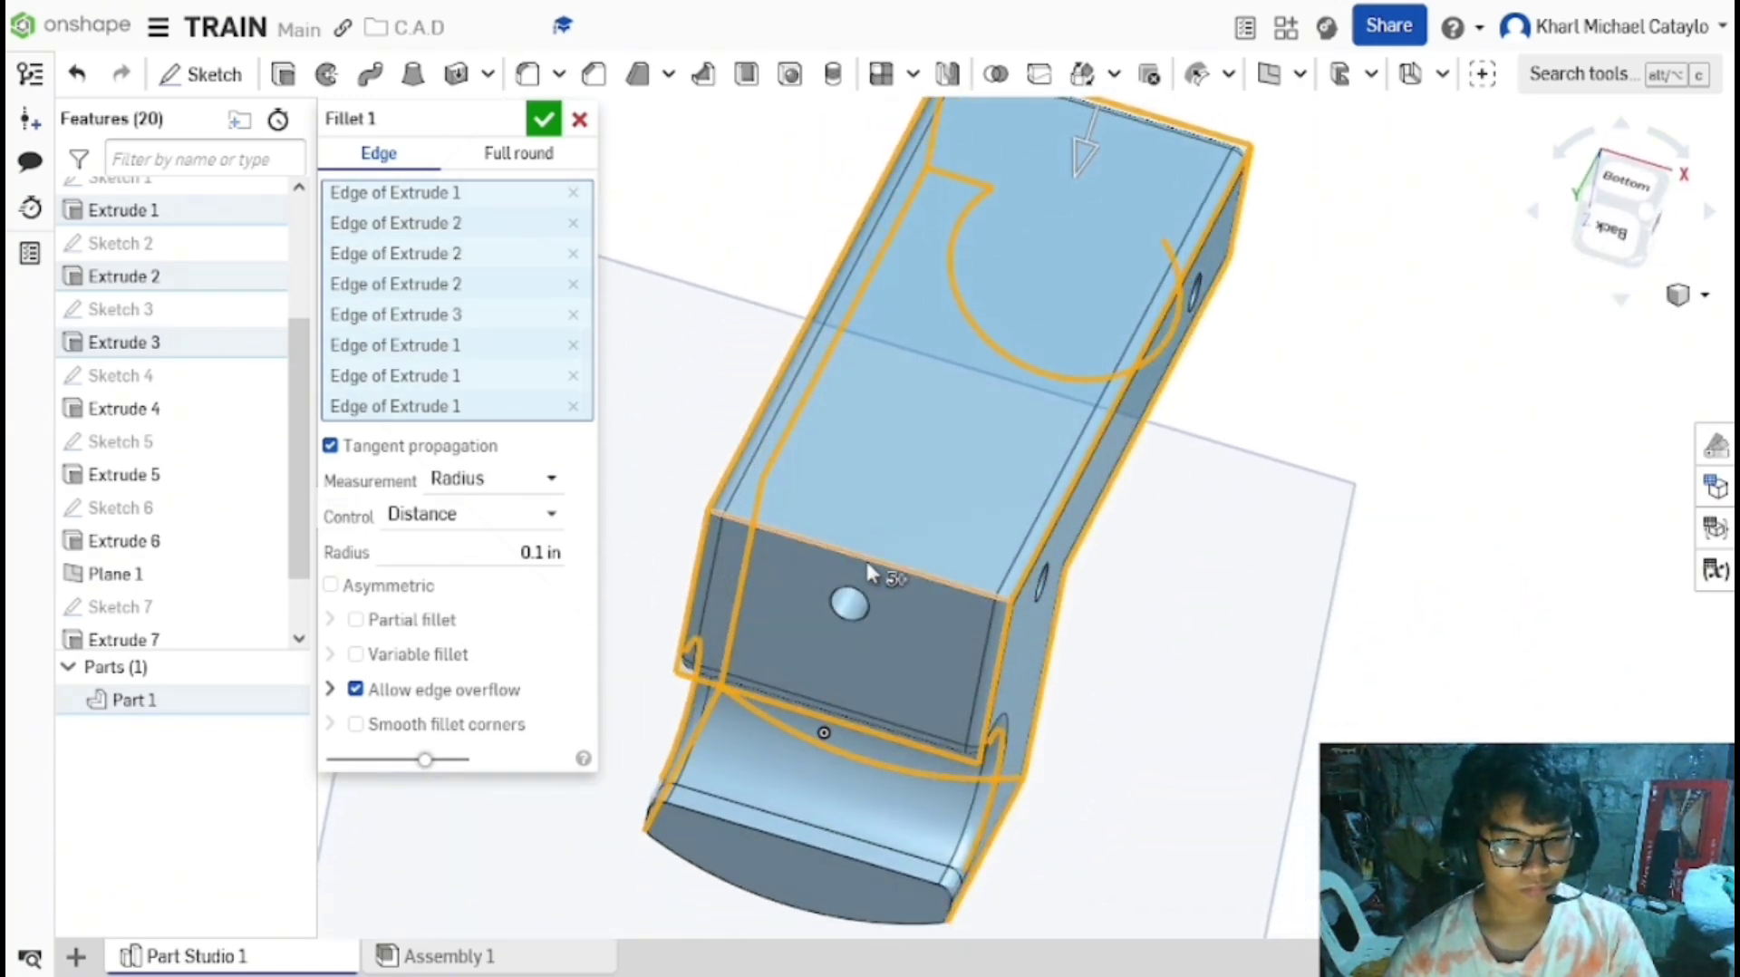
pyautogui.click(867, 558)
pyautogui.click(1642, 184)
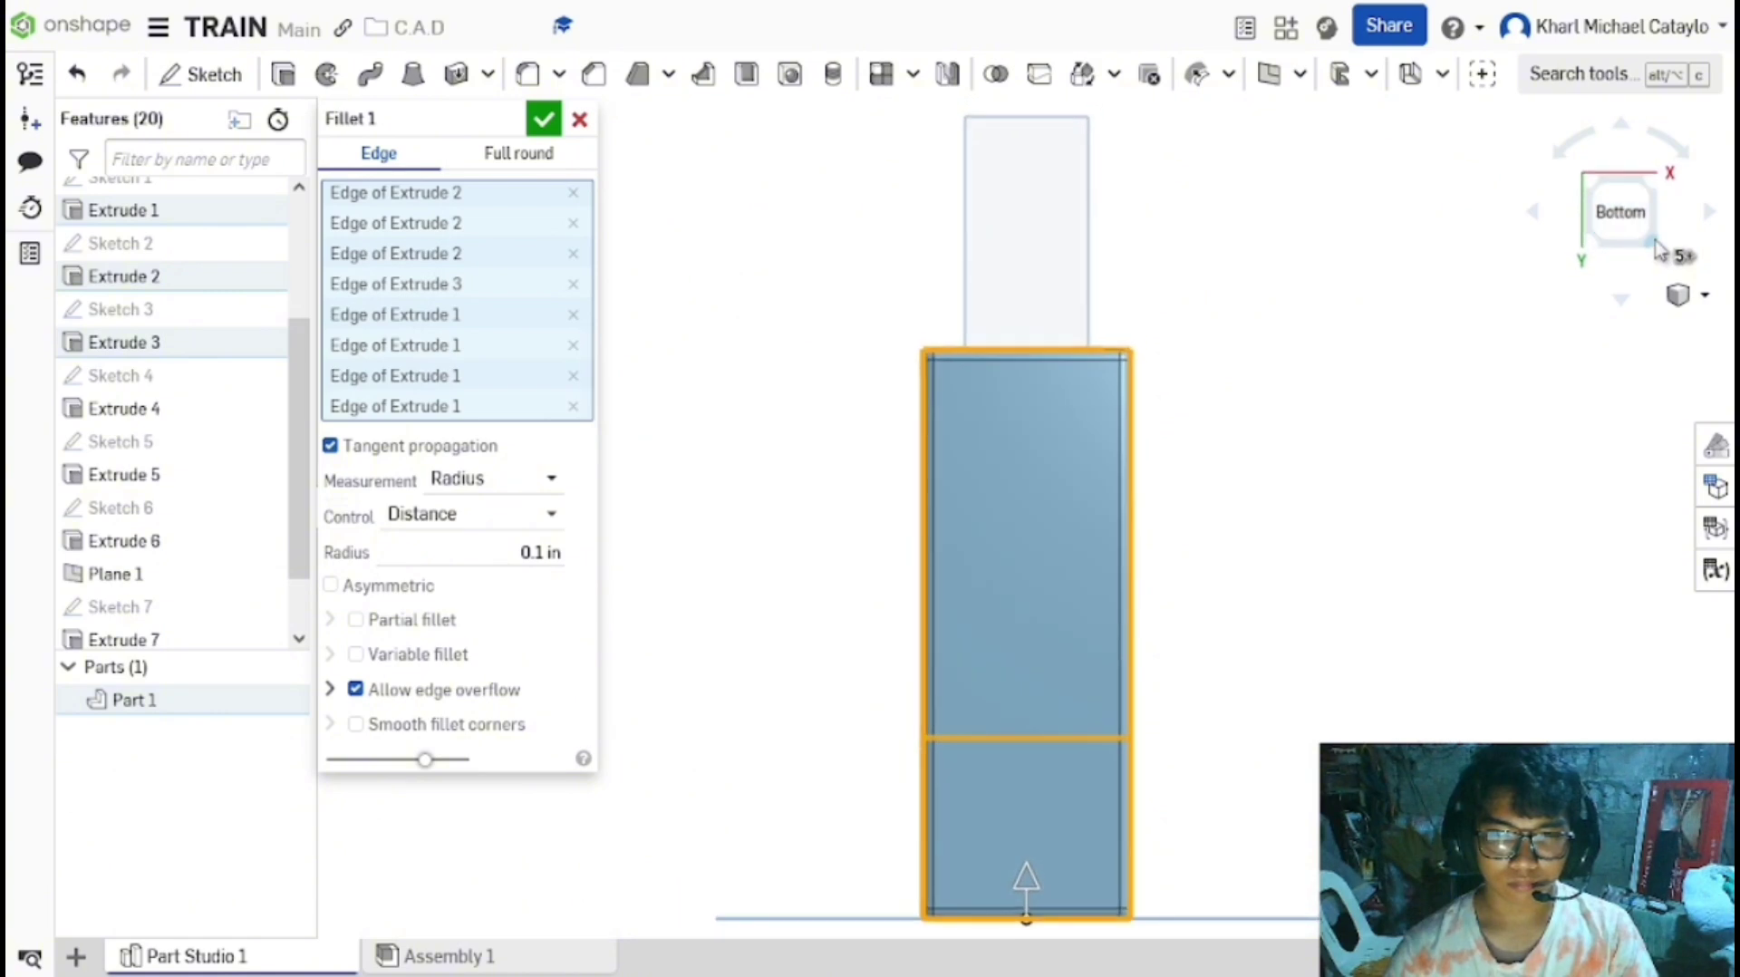
pyautogui.click(1656, 240)
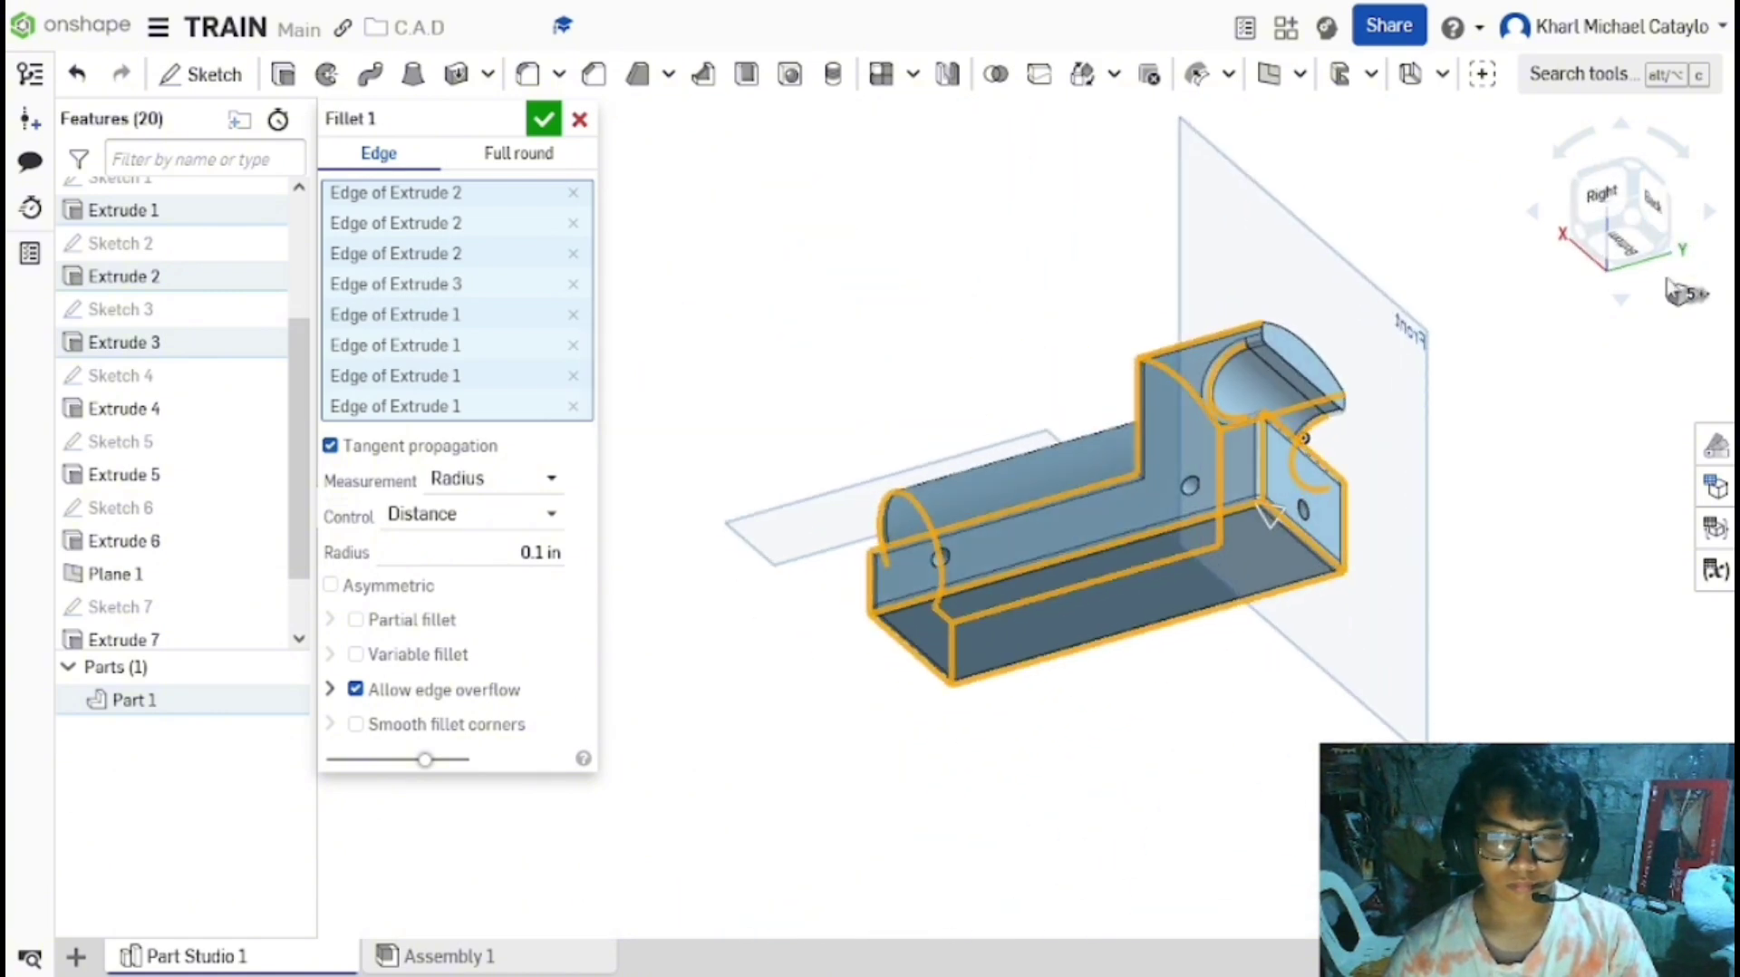
pyautogui.click(1675, 256)
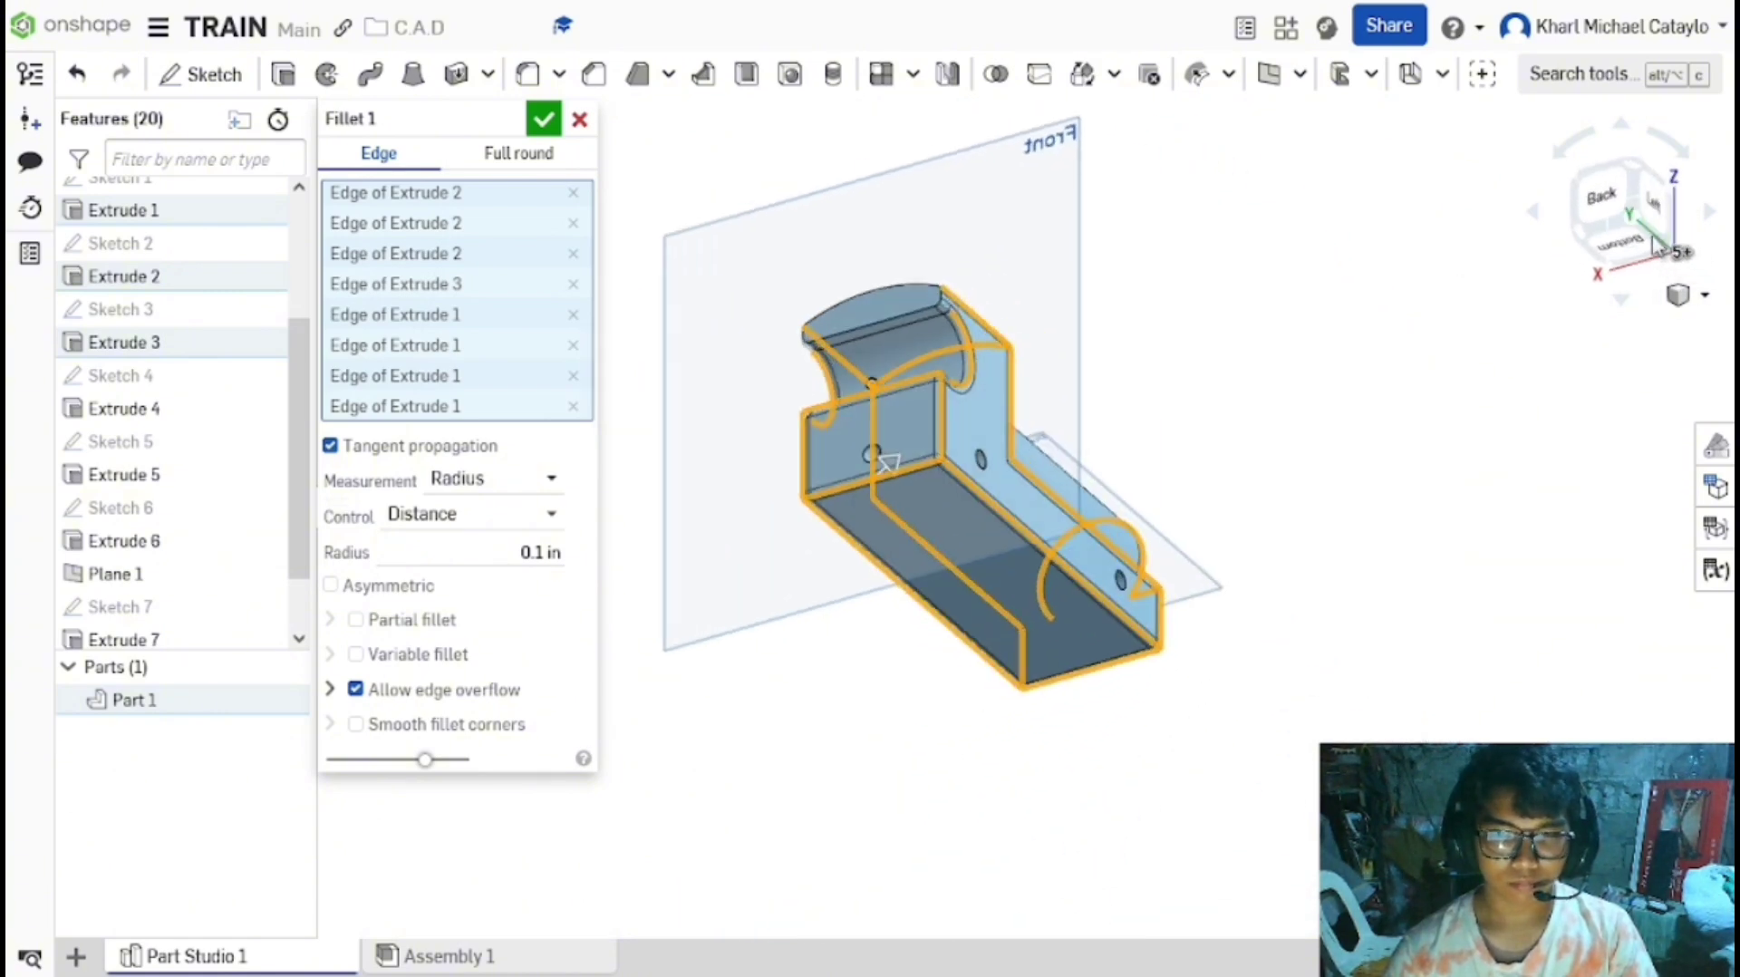
pyautogui.click(1611, 220)
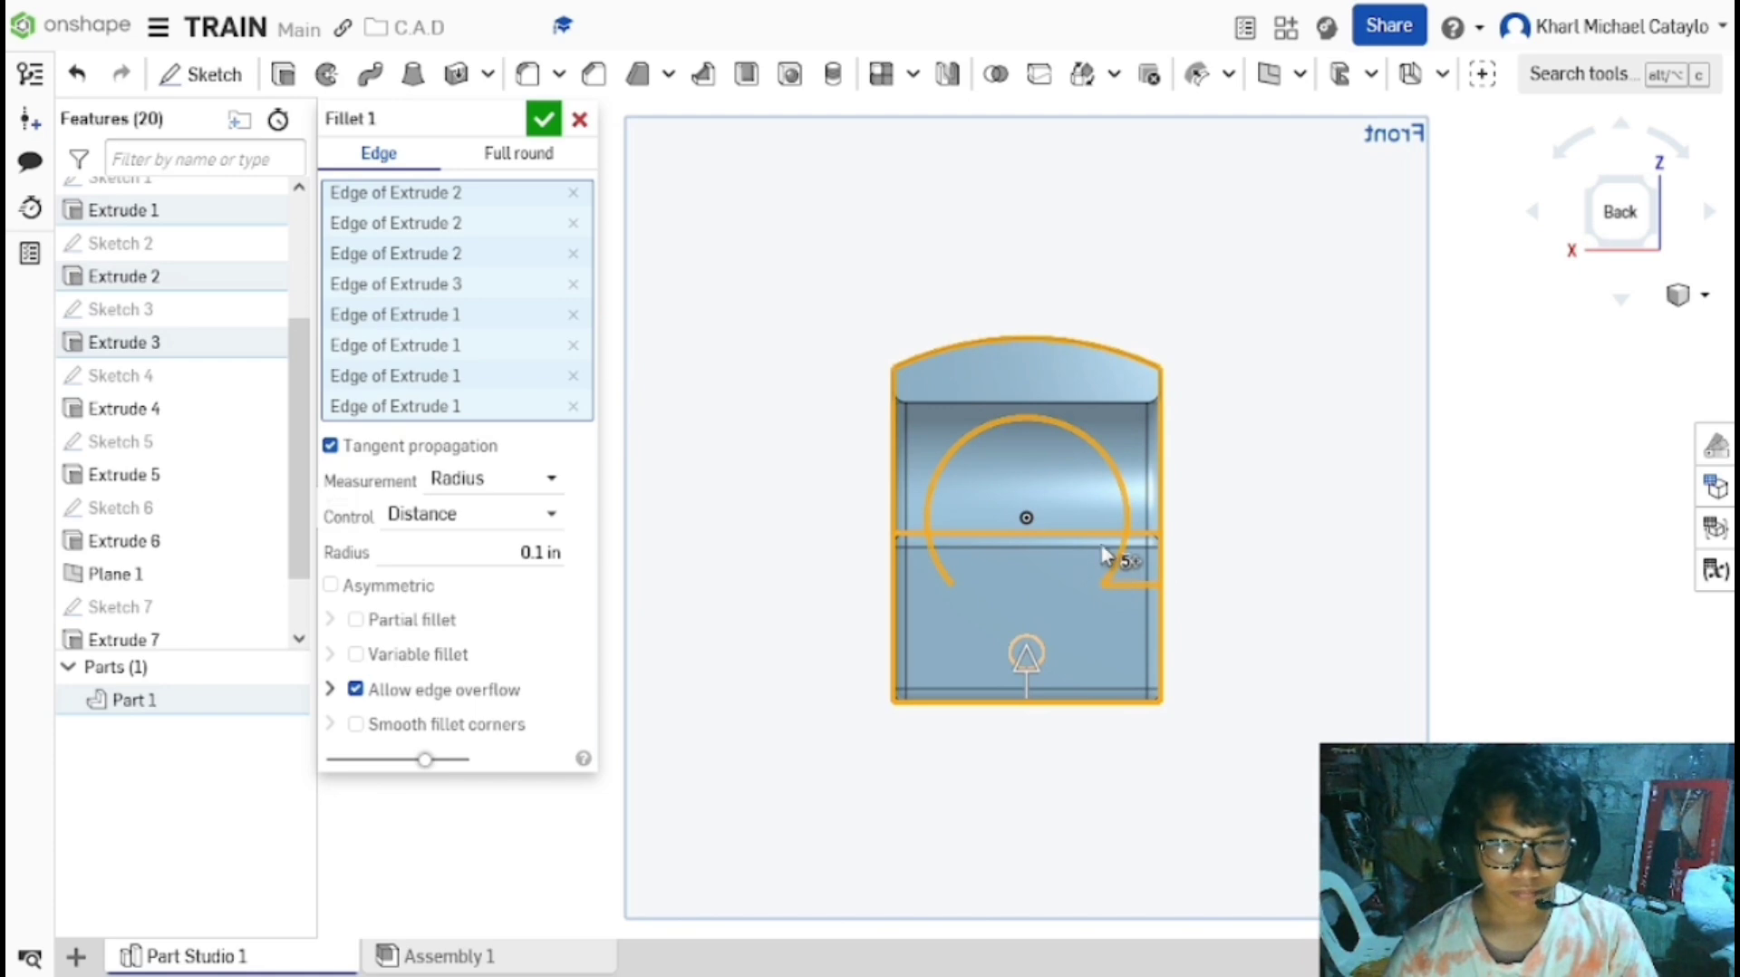
pyautogui.click(1088, 400)
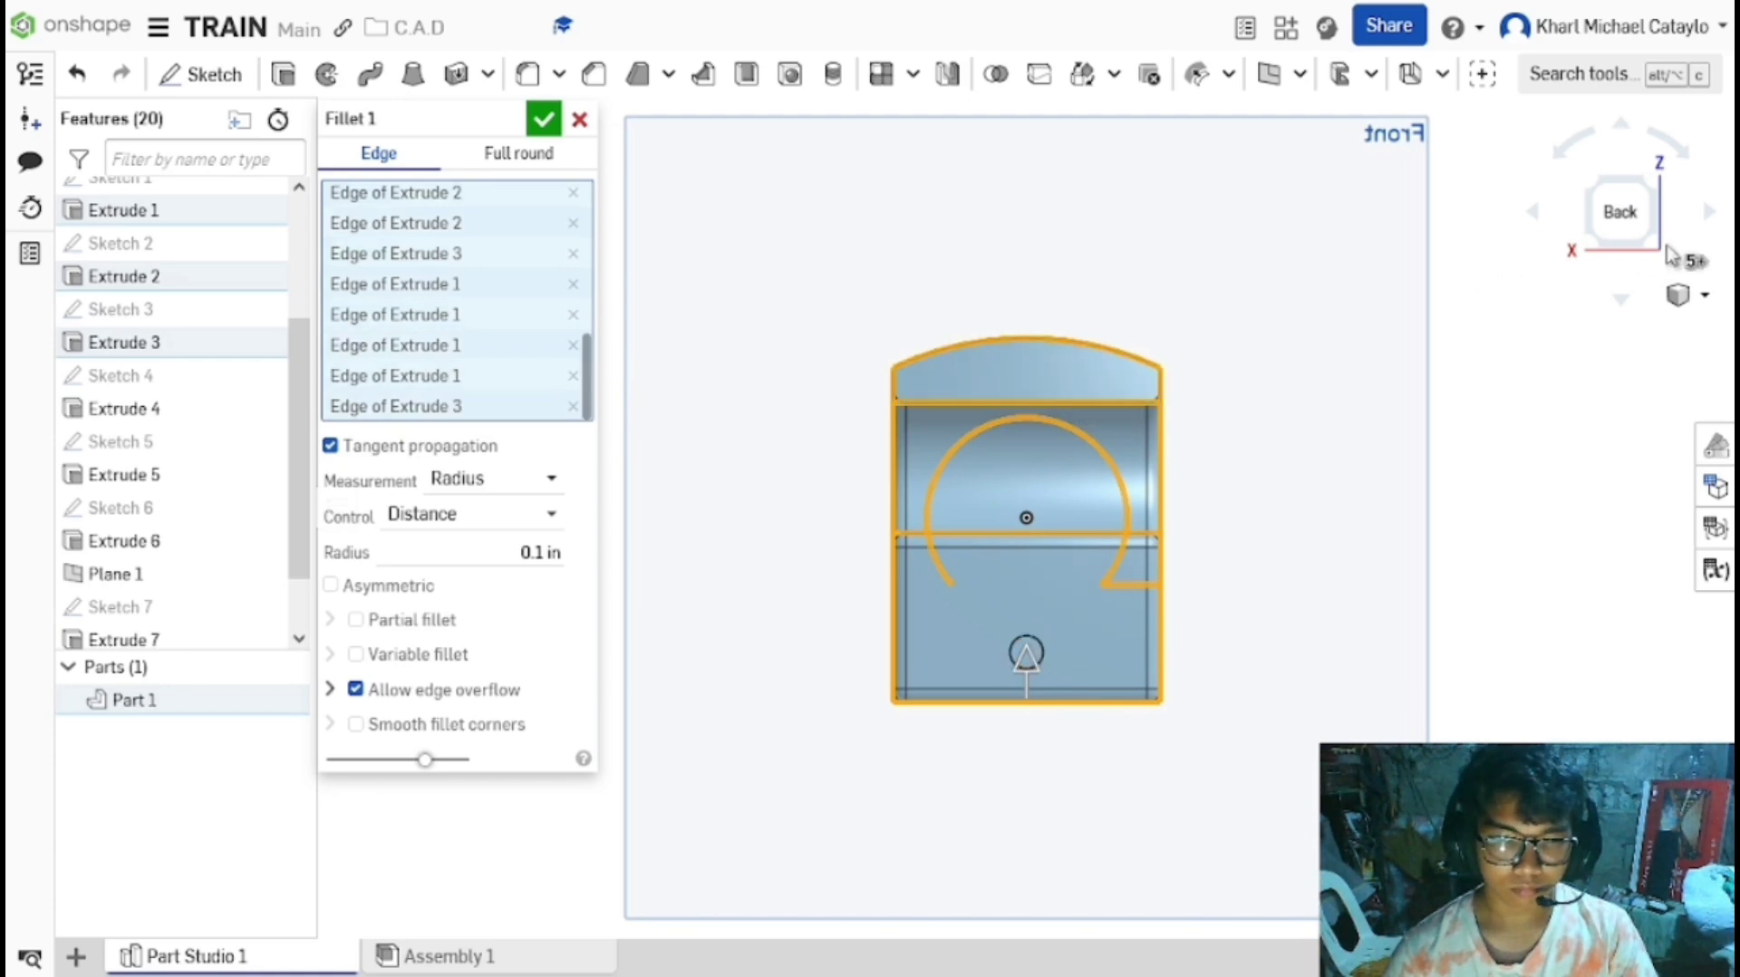
# Check the selected edges around the body and apply the 0.1-inch radius fillet.
pyautogui.click(1658, 195)
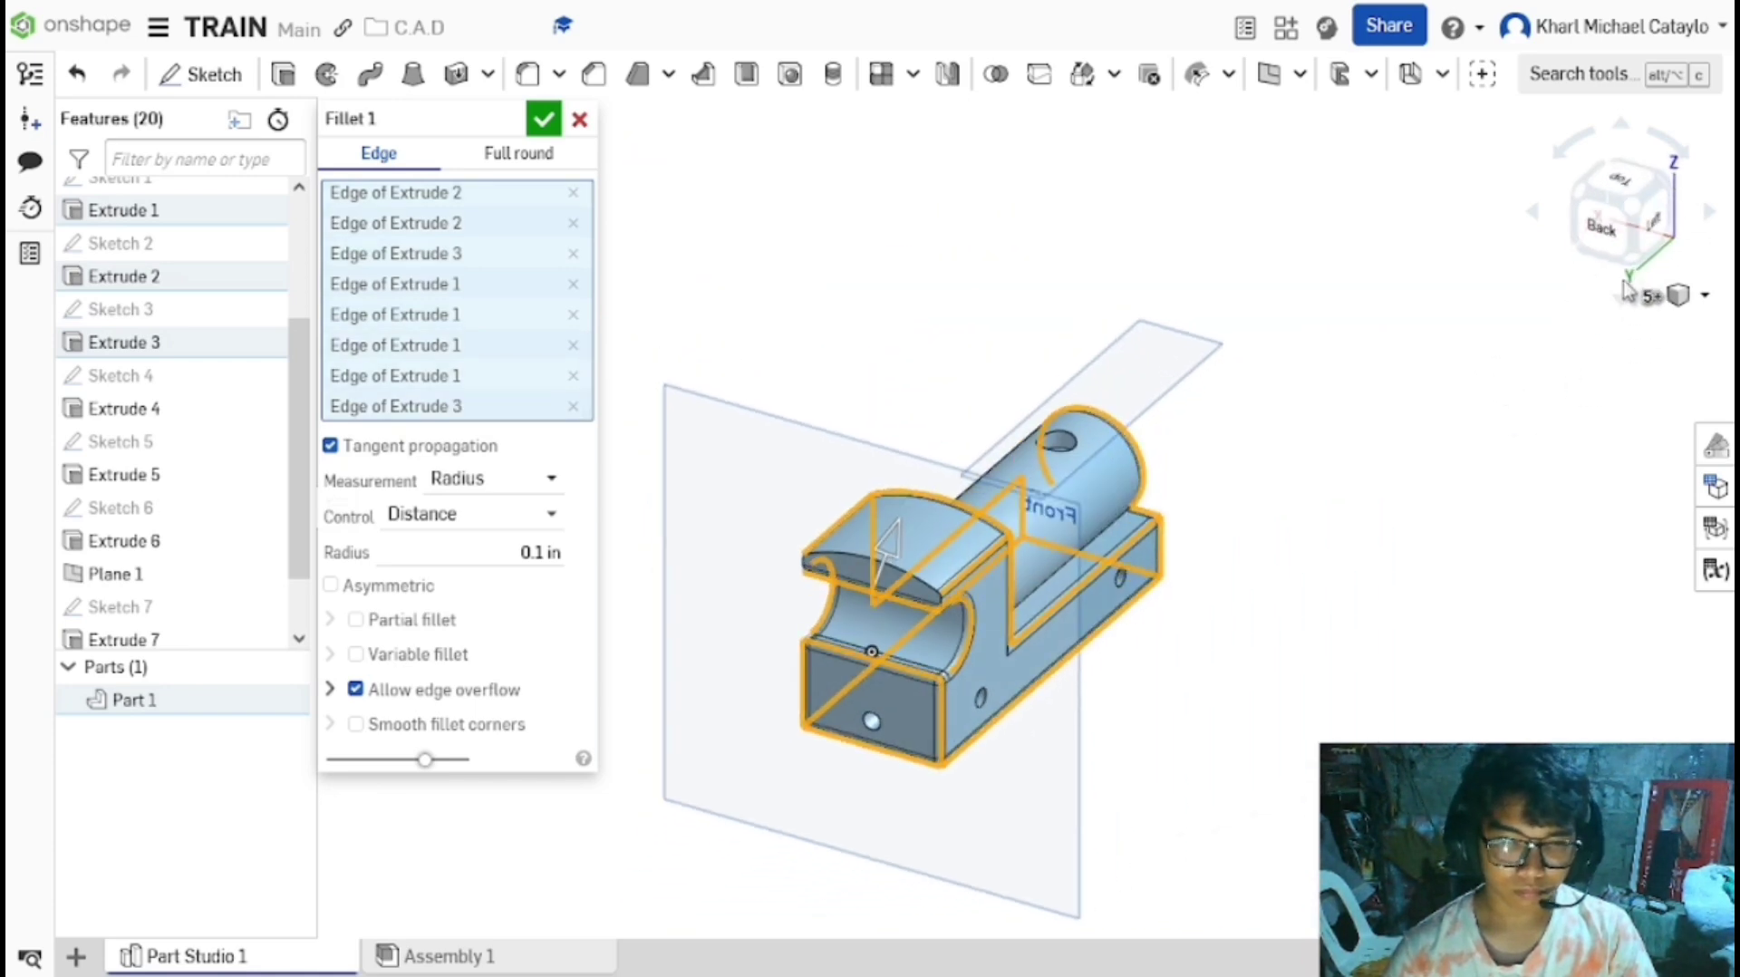
pyautogui.click(1658, 222)
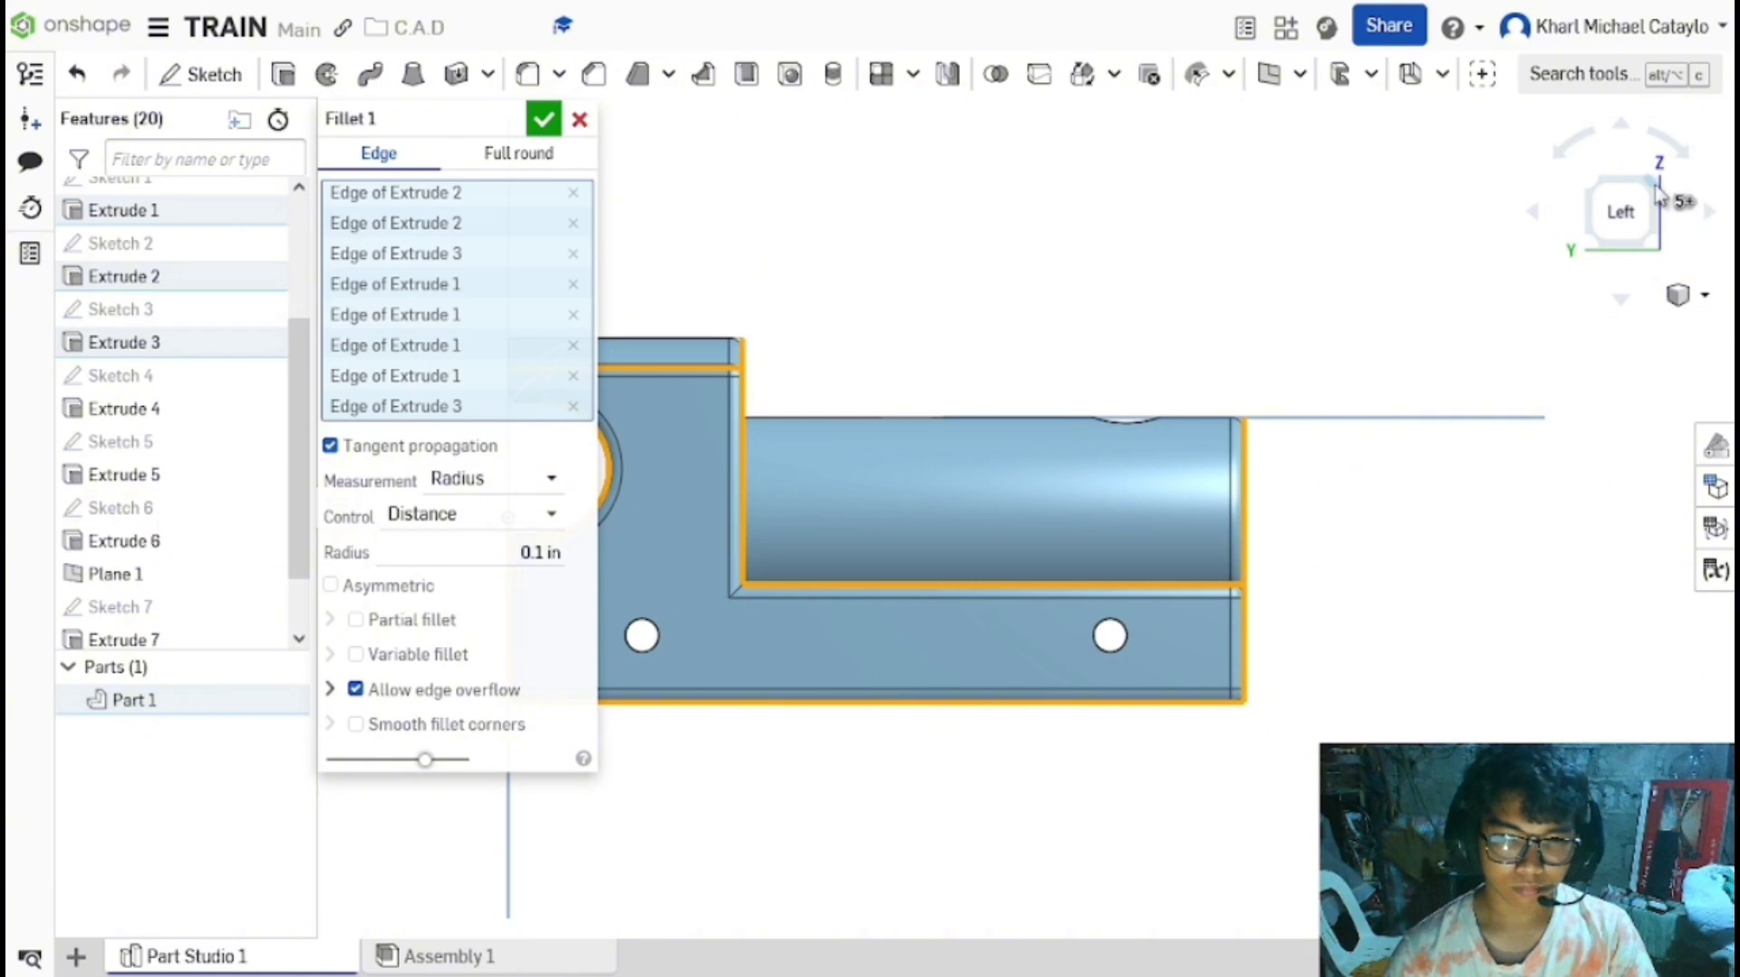
pyautogui.click(1654, 201)
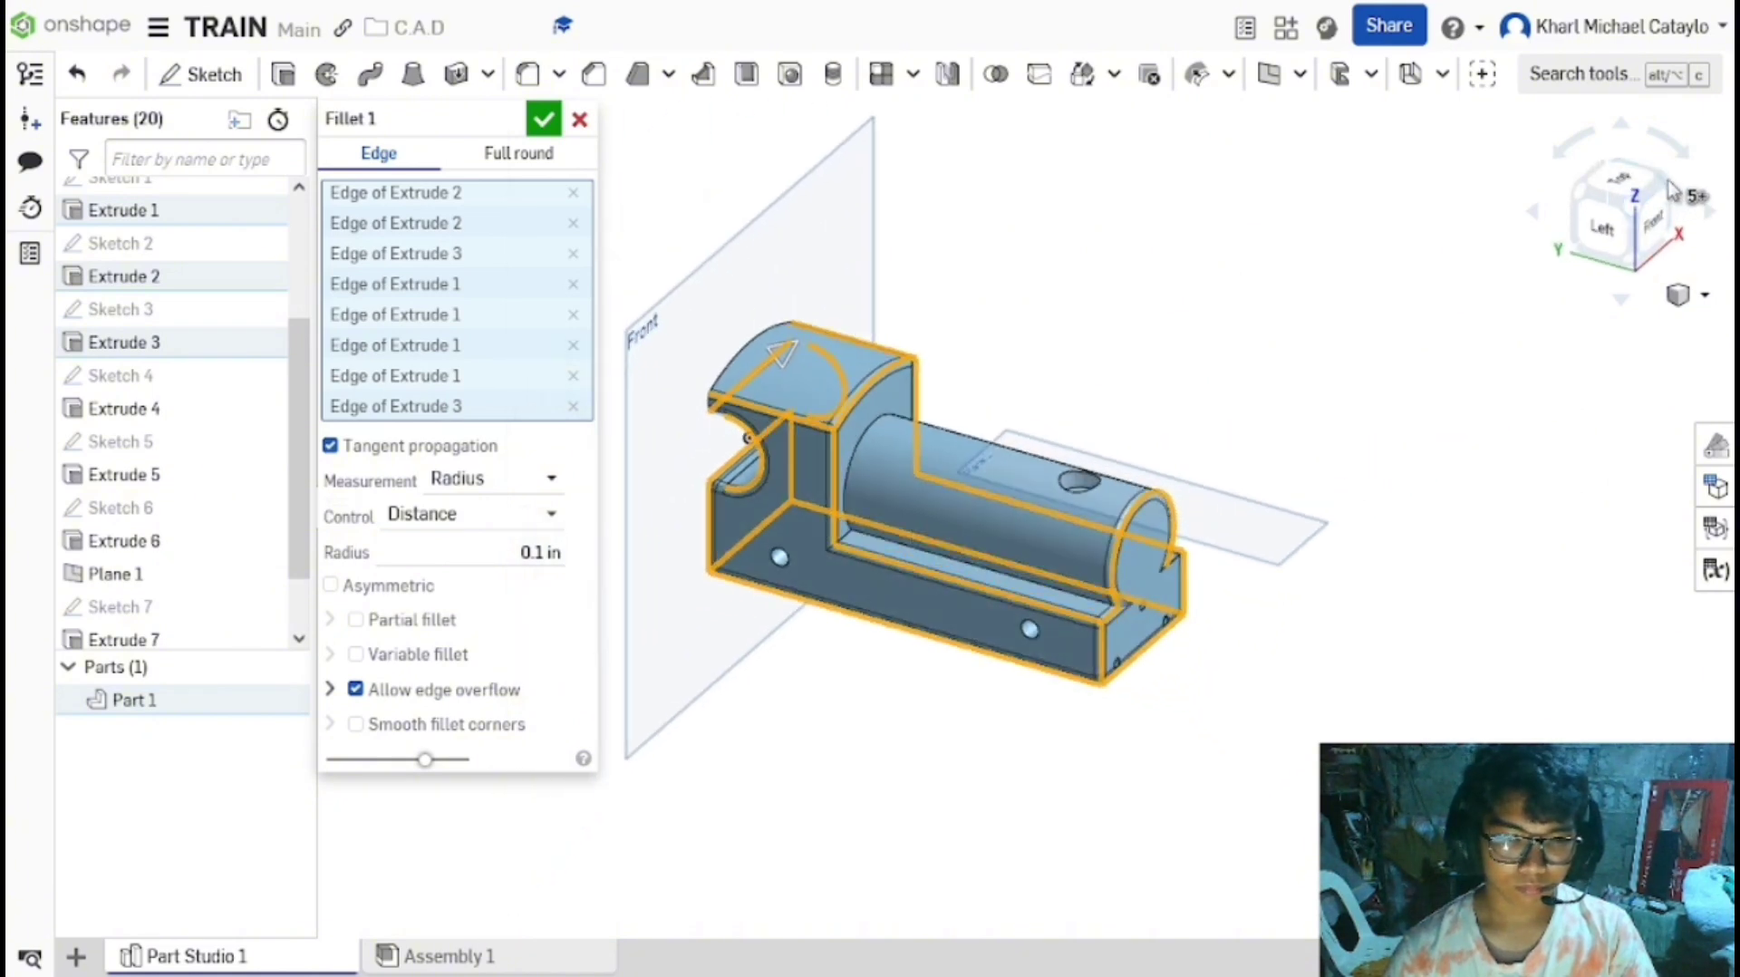
pyautogui.click(1670, 192)
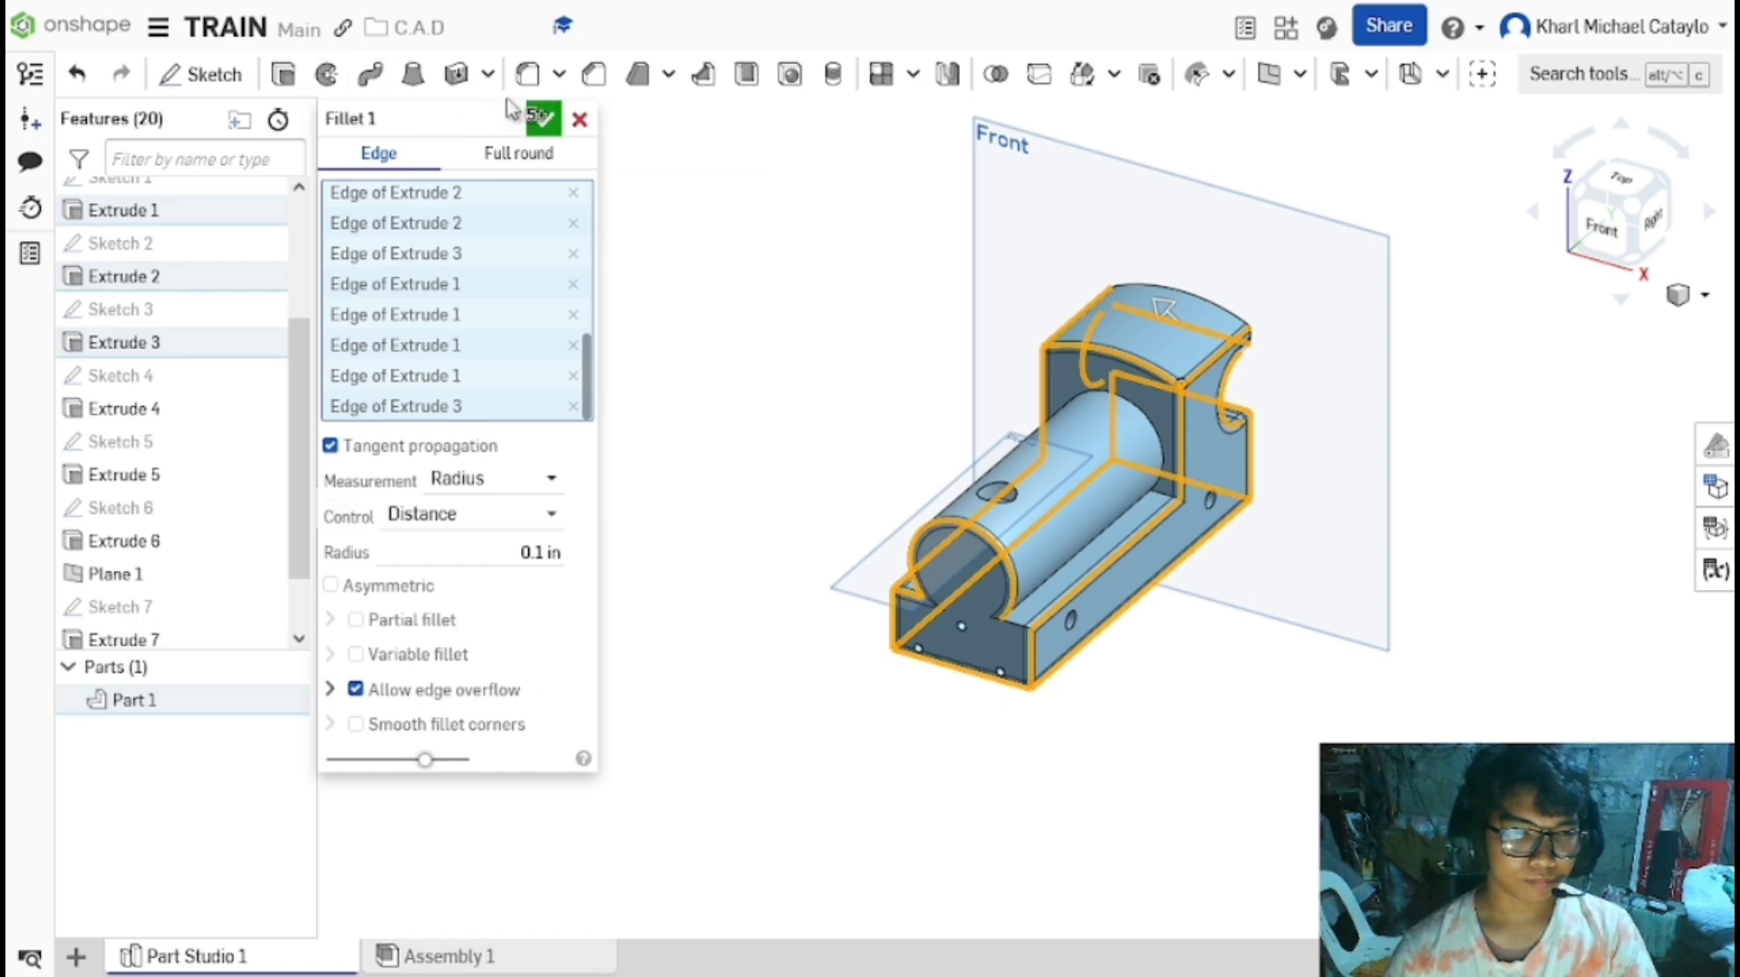
pyautogui.click(545, 121)
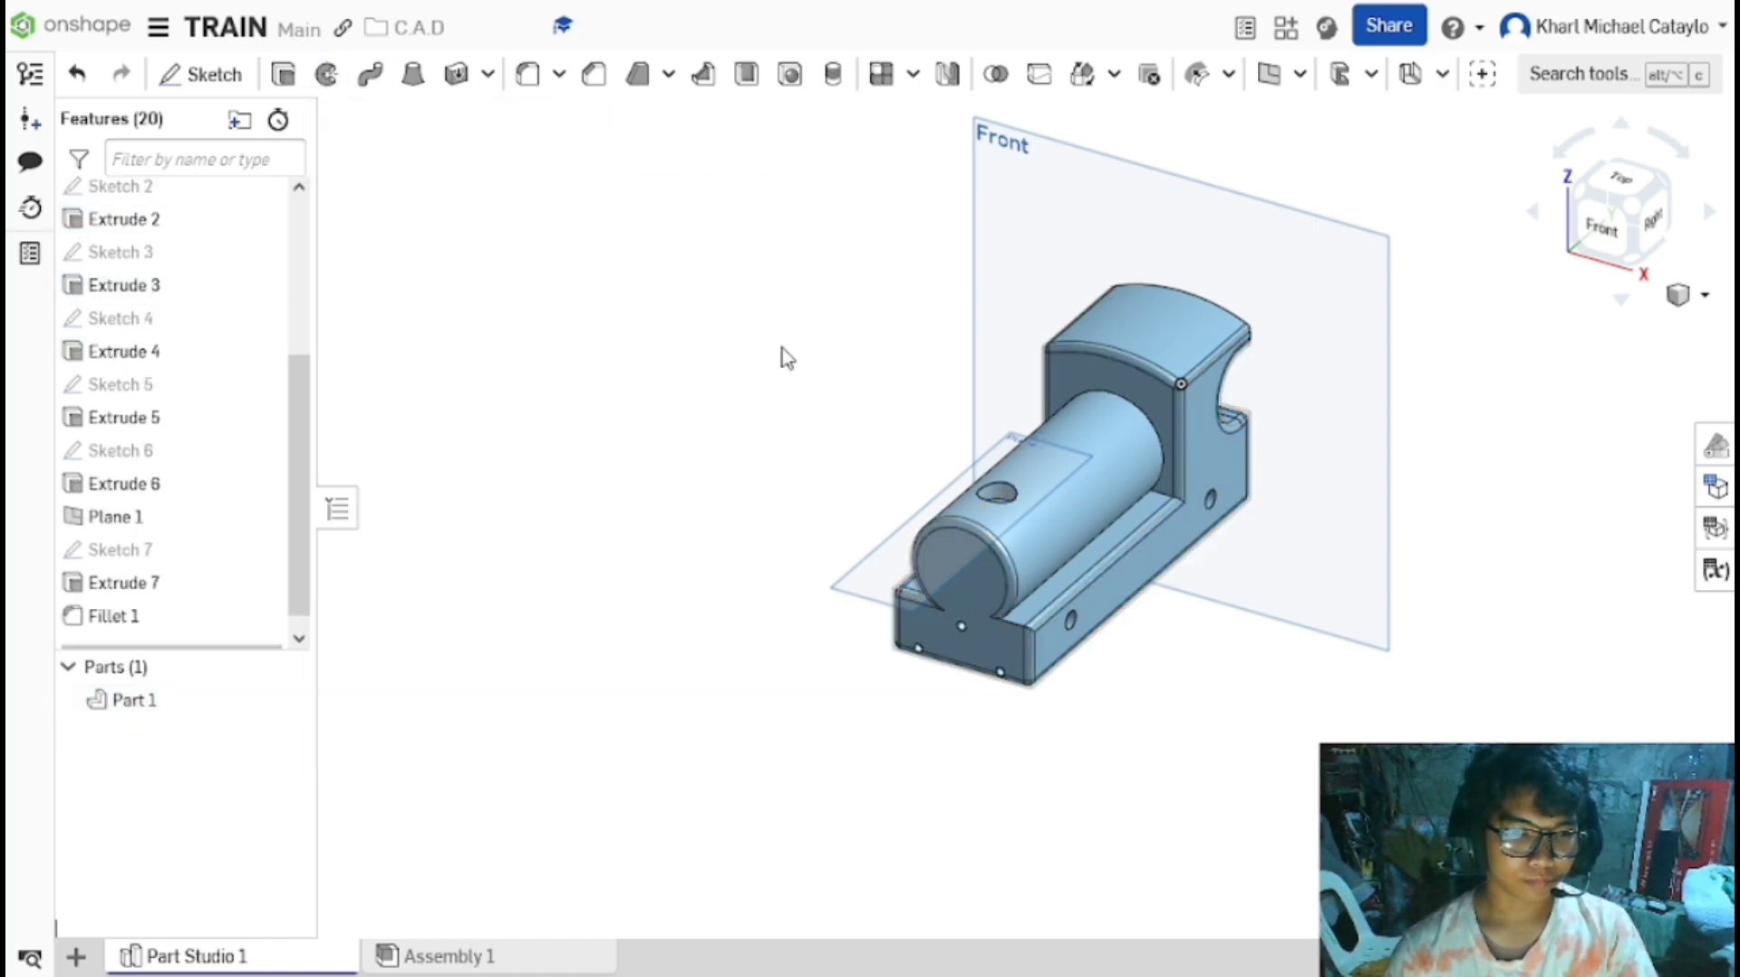
# Hide the Front plane and Plane 1 so only the train body shows.
pyautogui.scroll(3, 209, 354)
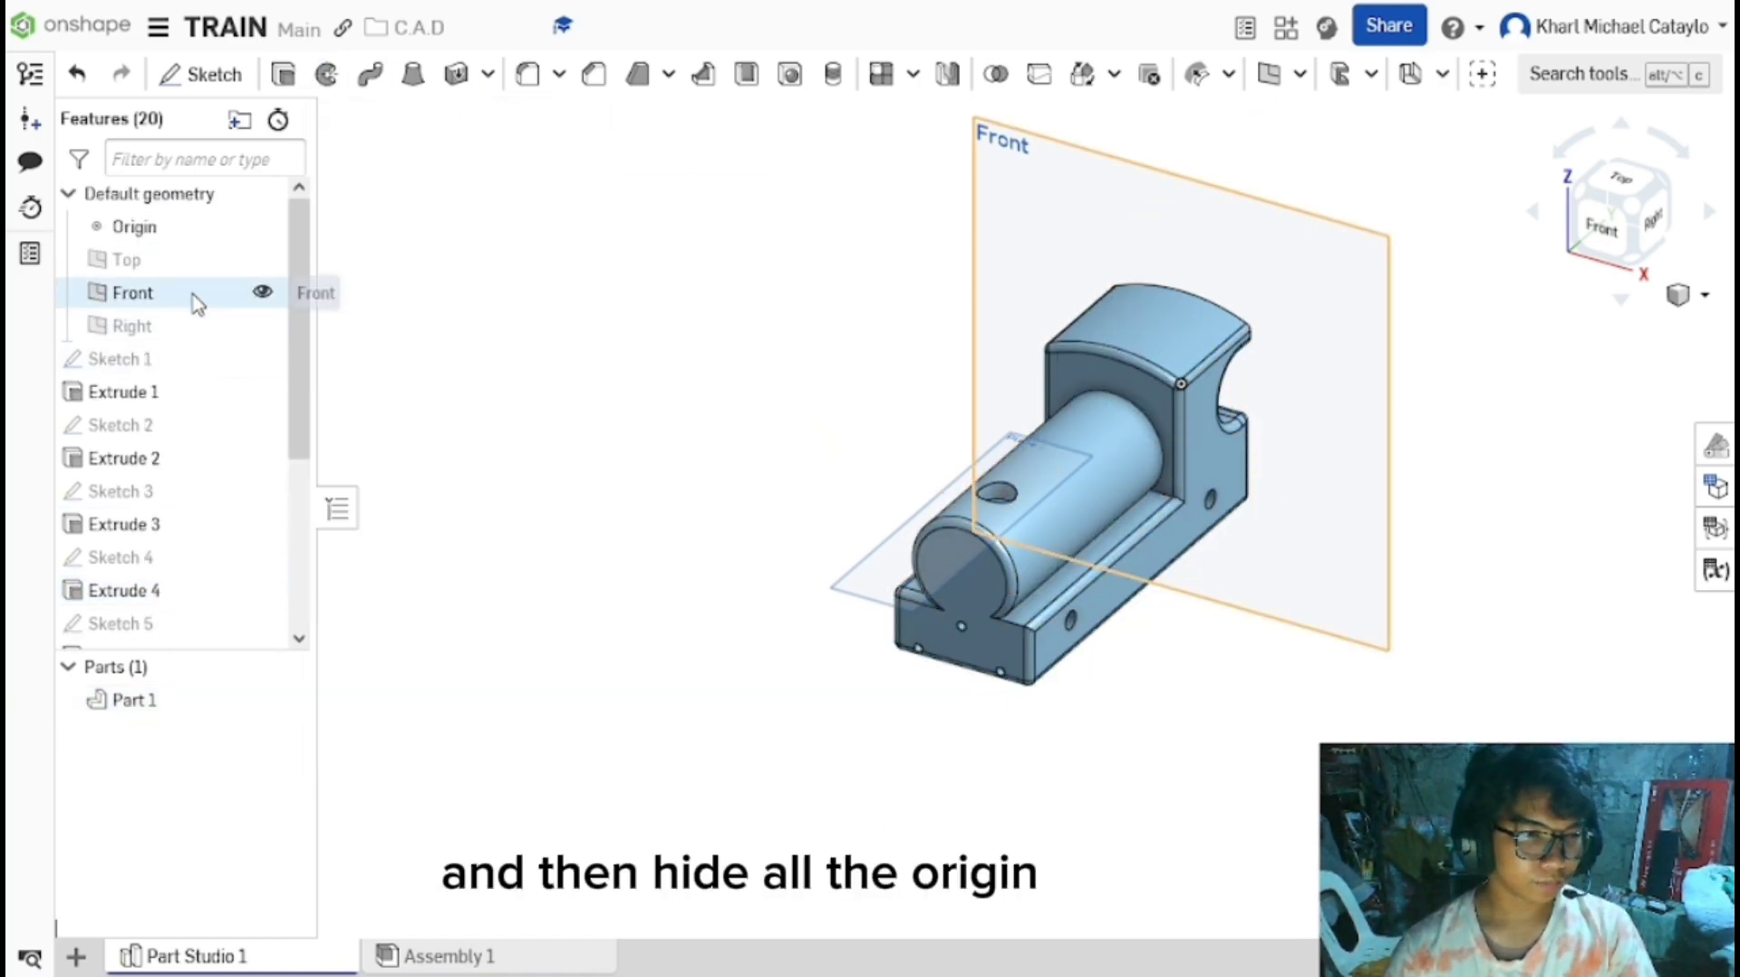
pyautogui.click(263, 292)
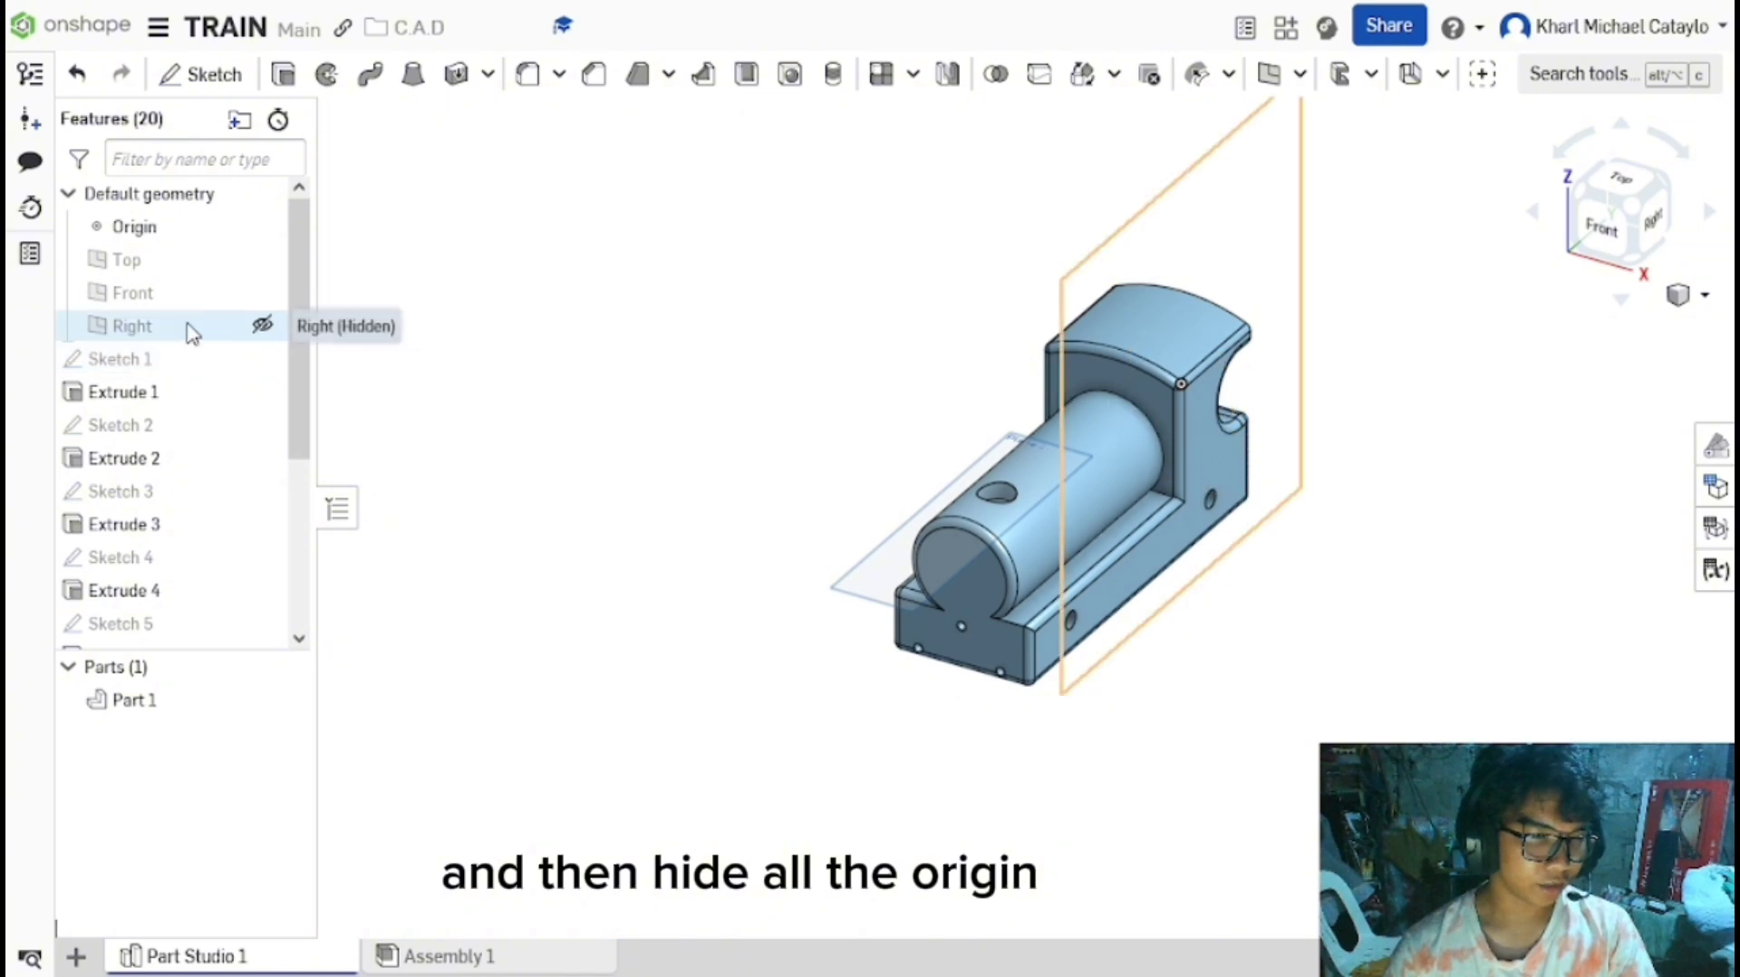
pyautogui.scroll(-3, 190, 272)
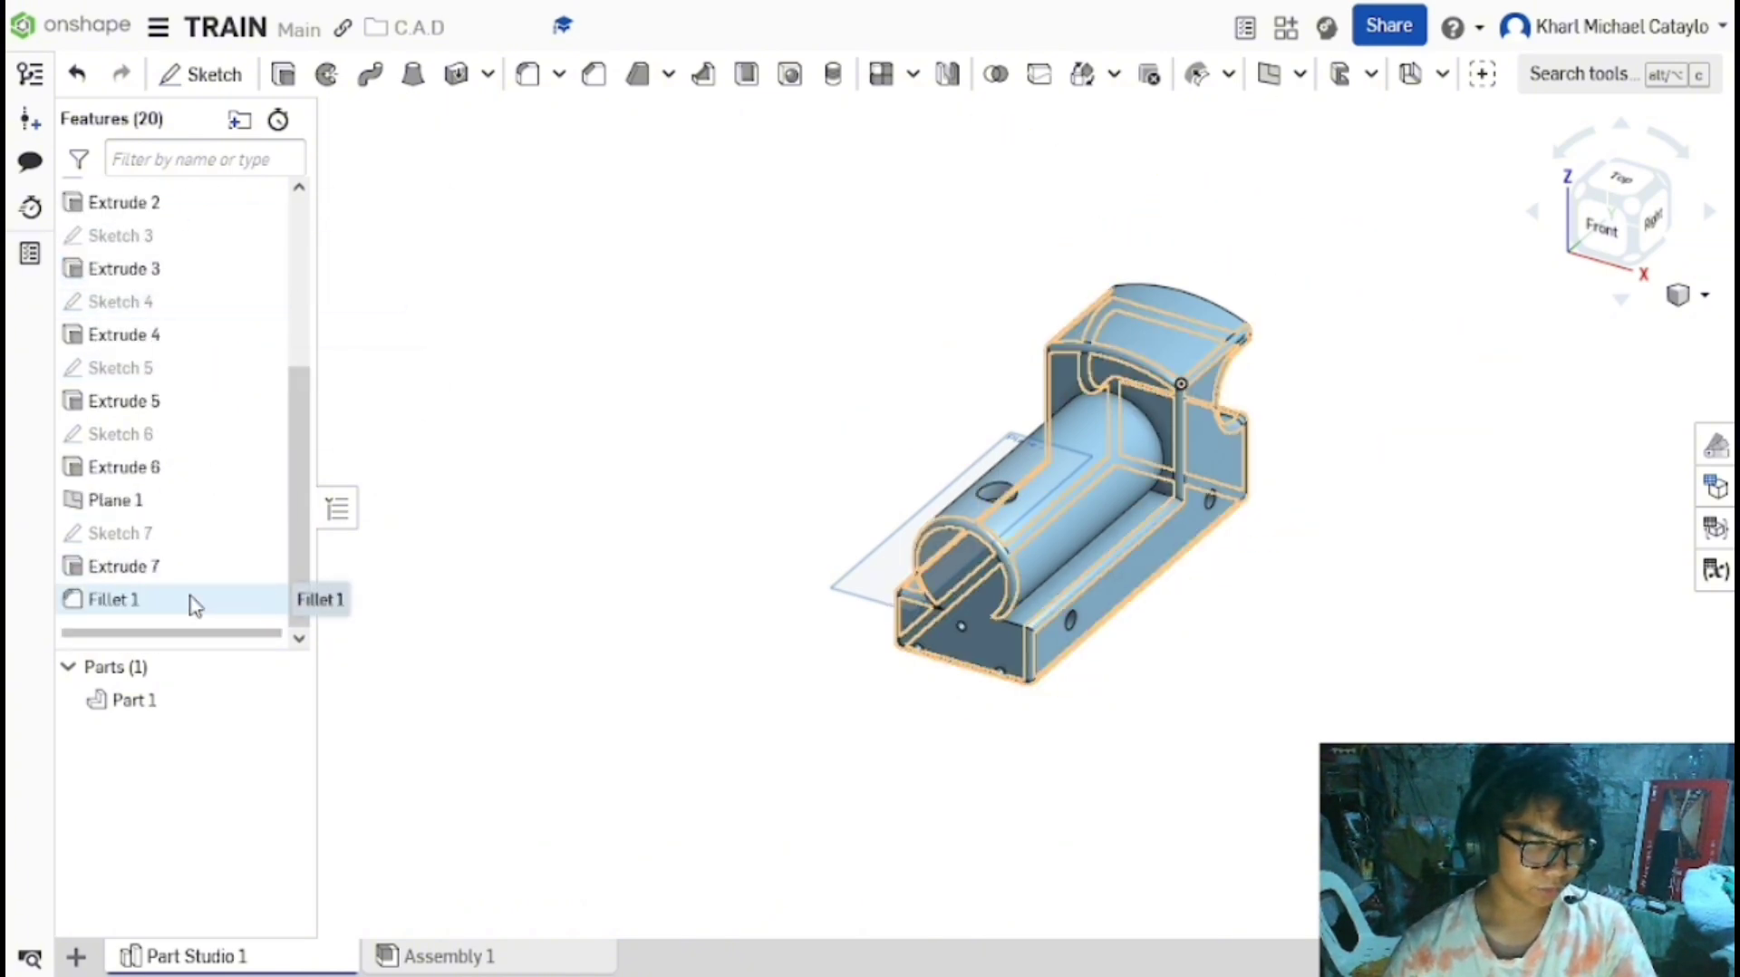
pyautogui.click(262, 499)
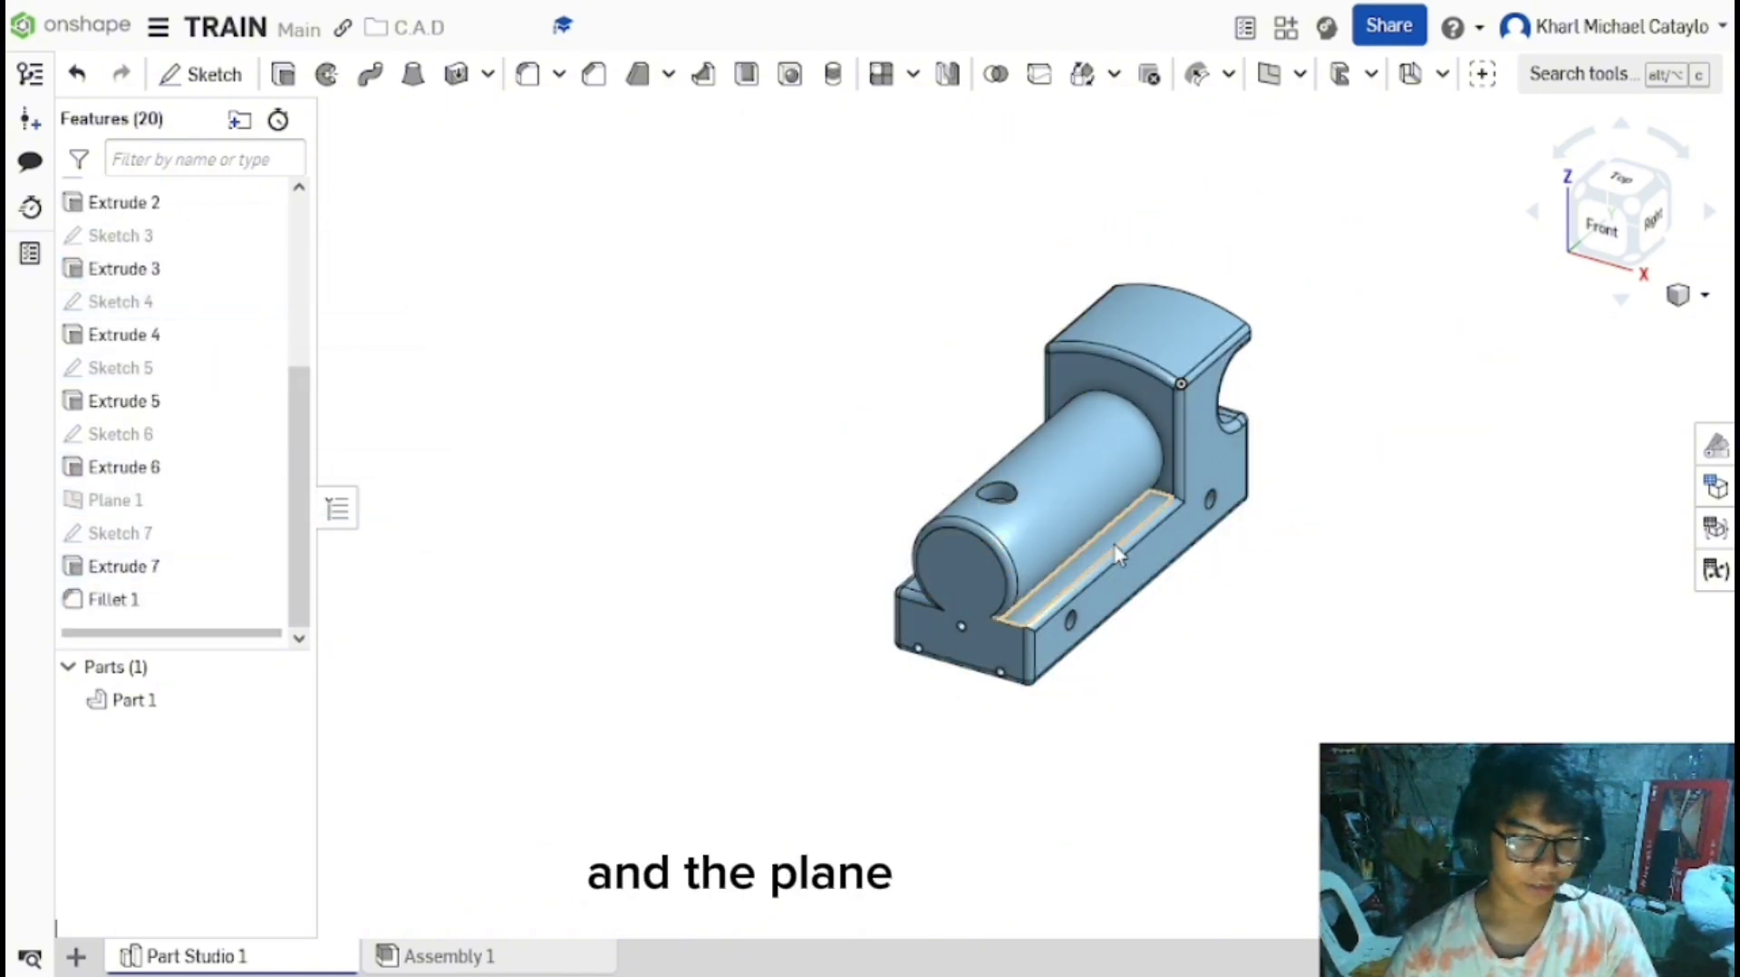
pyautogui.moveTo(1187, 639); pyautogui.dragTo(1241, 725, button='right')
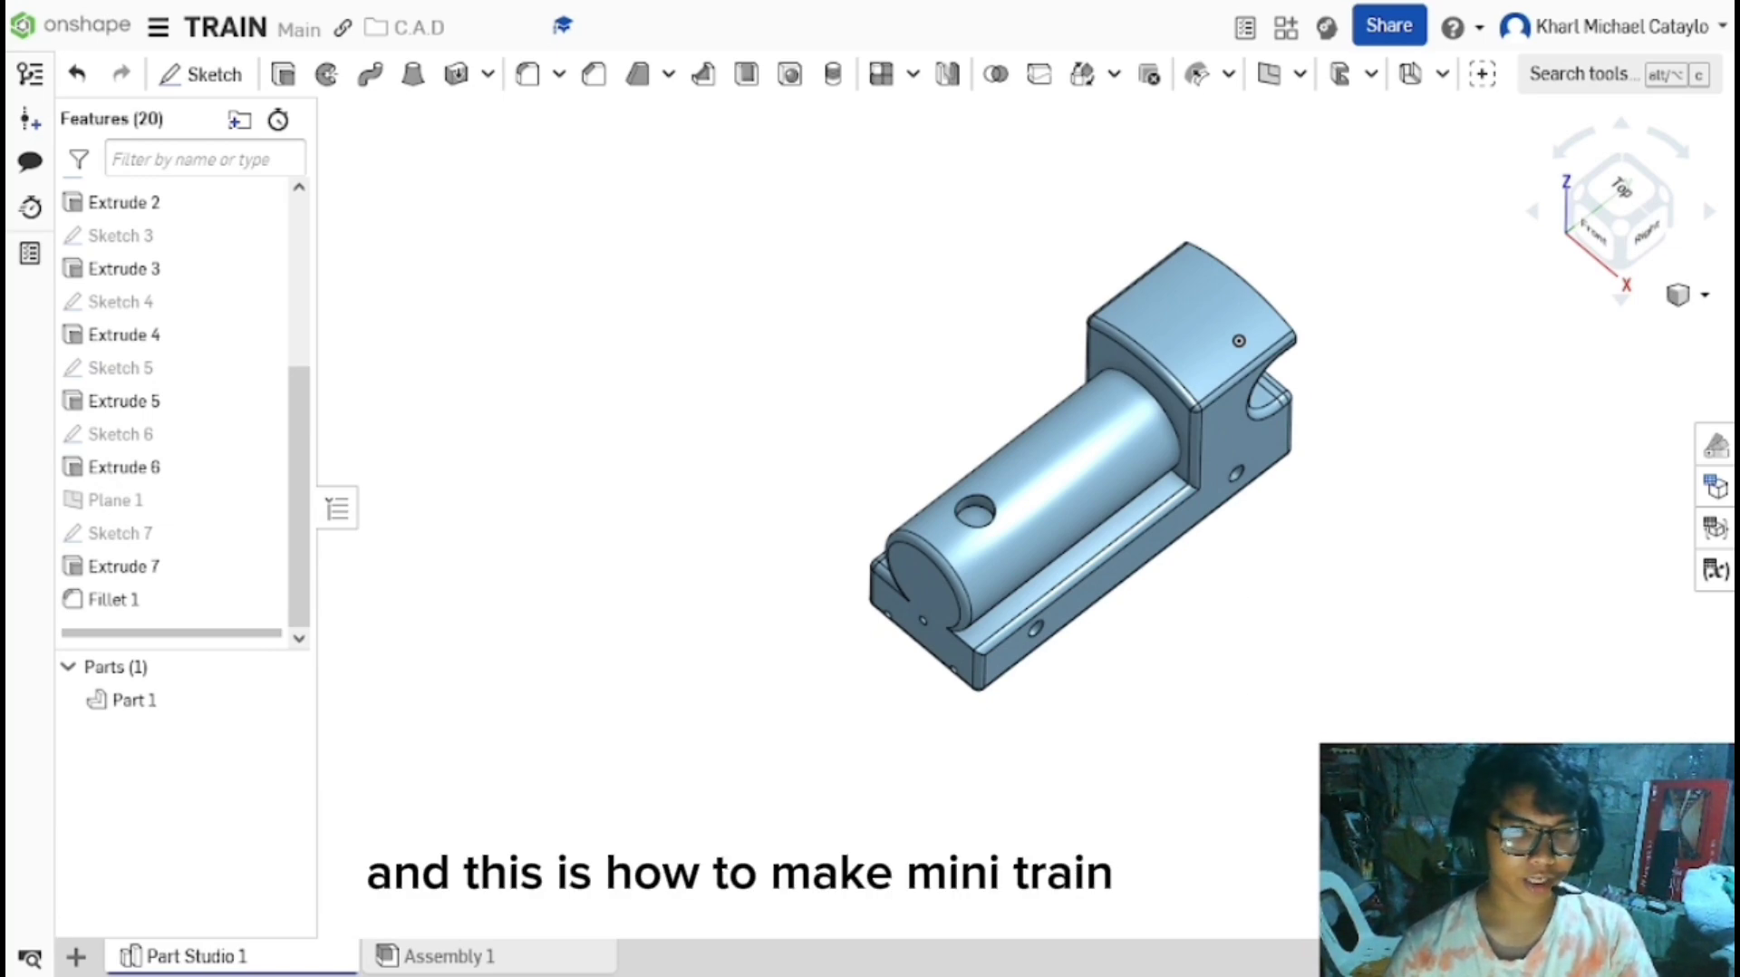
pyautogui.scroll(4, 1217, 565)
pyautogui.moveTo(1033, 666); pyautogui.dragTo(1201, 591, button='right')
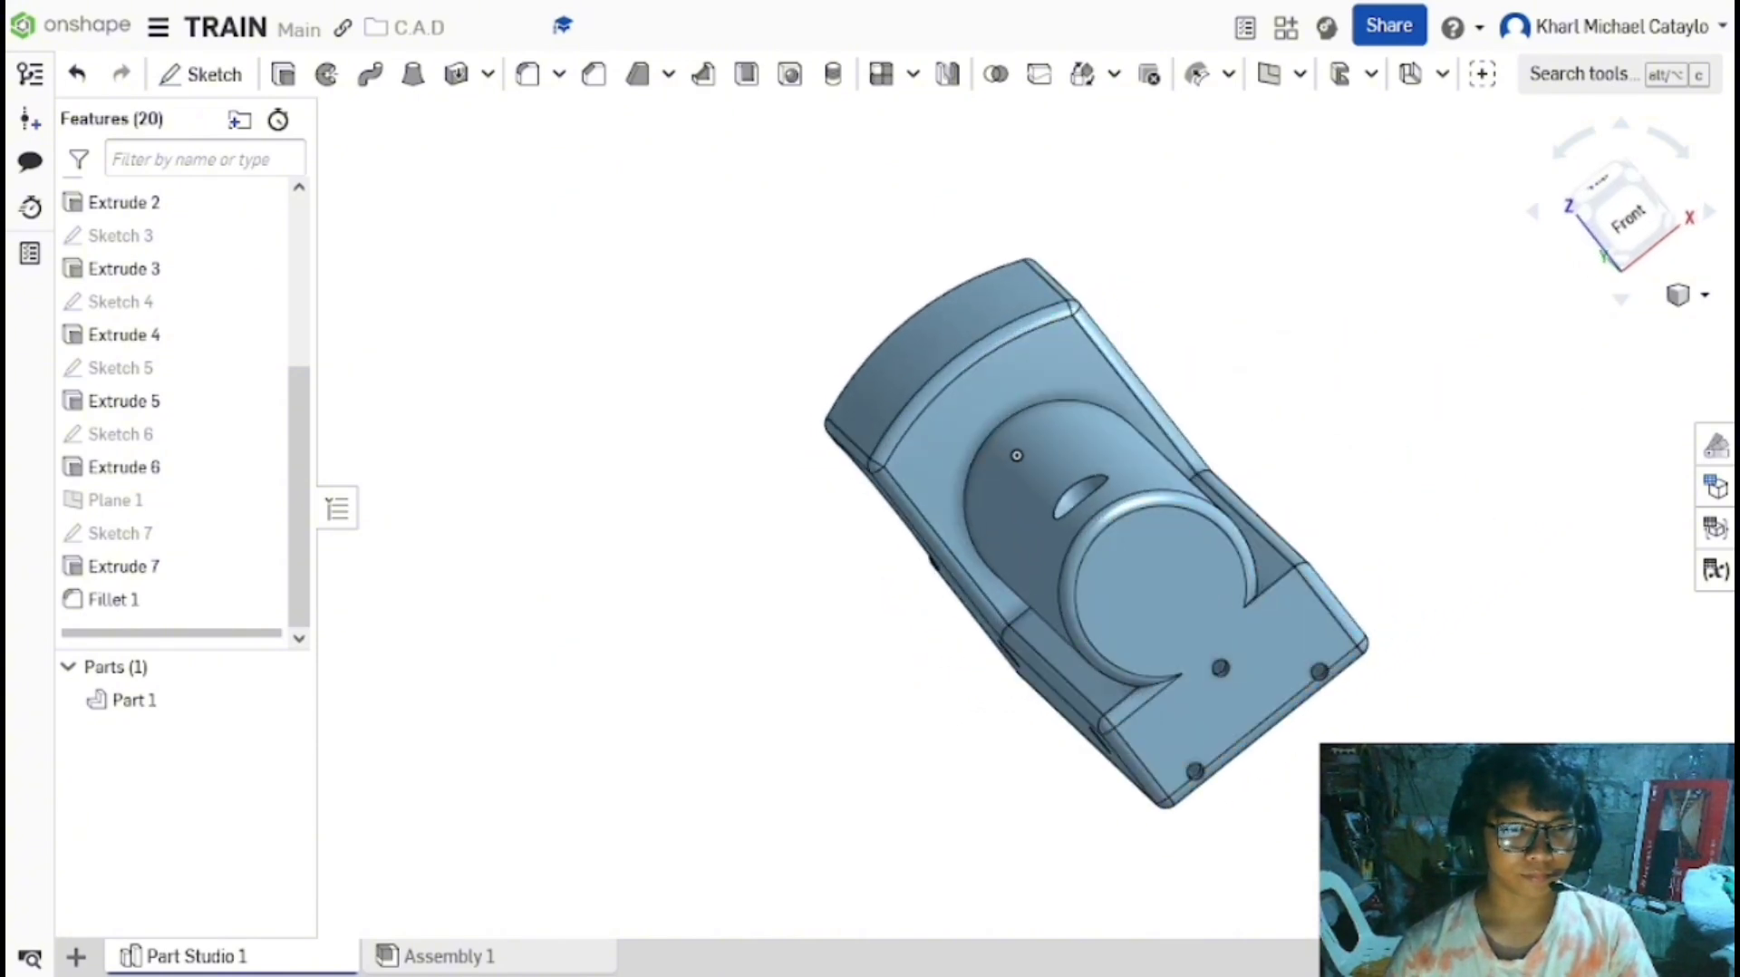